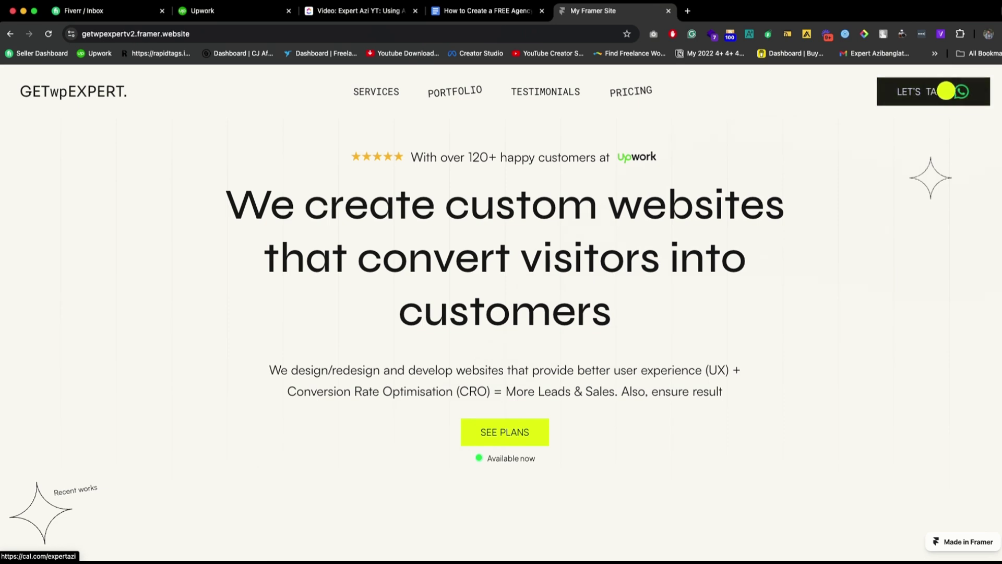
{"action": "left_click_drag", "start_coordinate": [247, 202], "coordinate": [670, 311]}
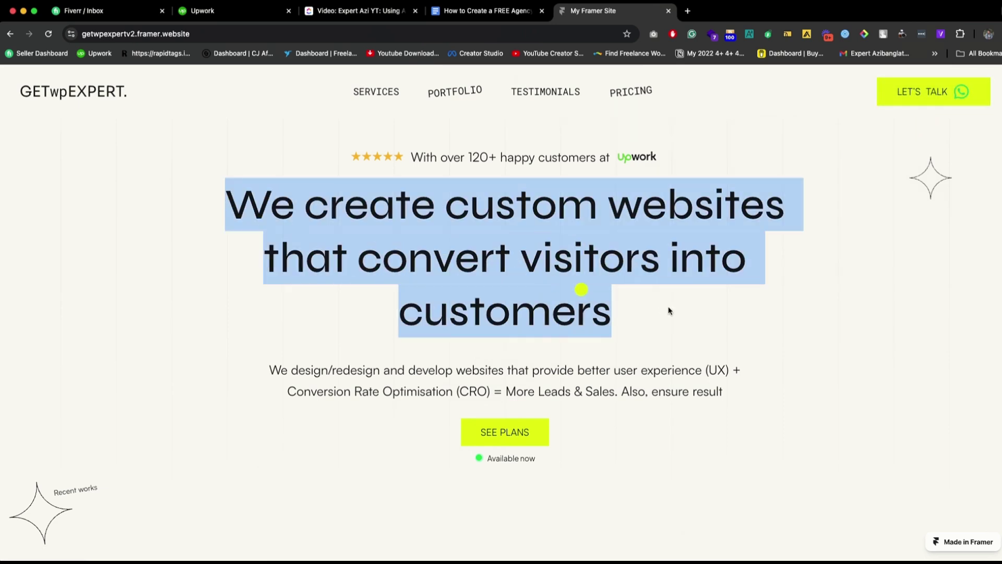
{"action": "left_click", "coordinate": [517, 152]}
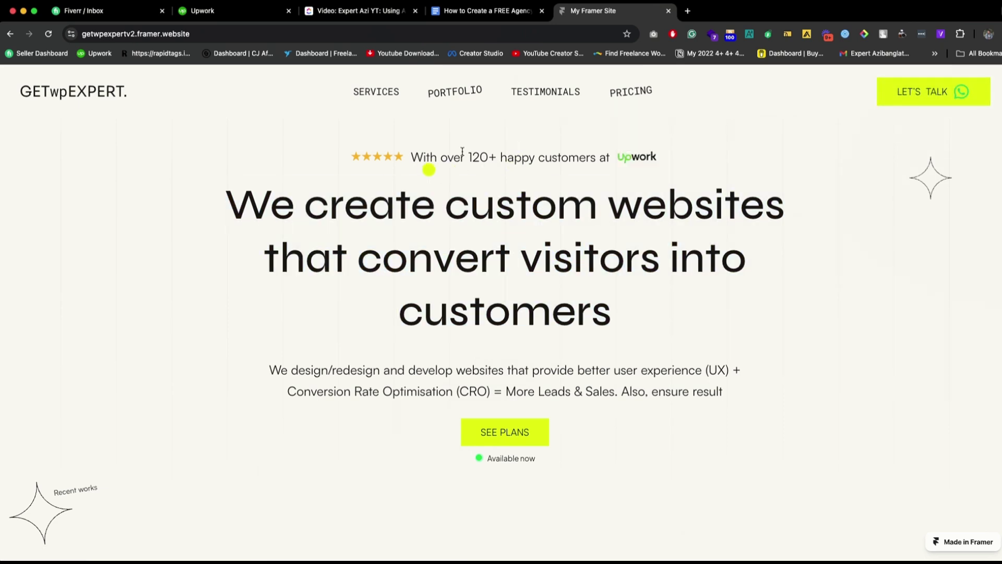
{"action": "scroll", "coordinate": [463, 164], "scroll_direction": "down", "scroll_amount": 3}
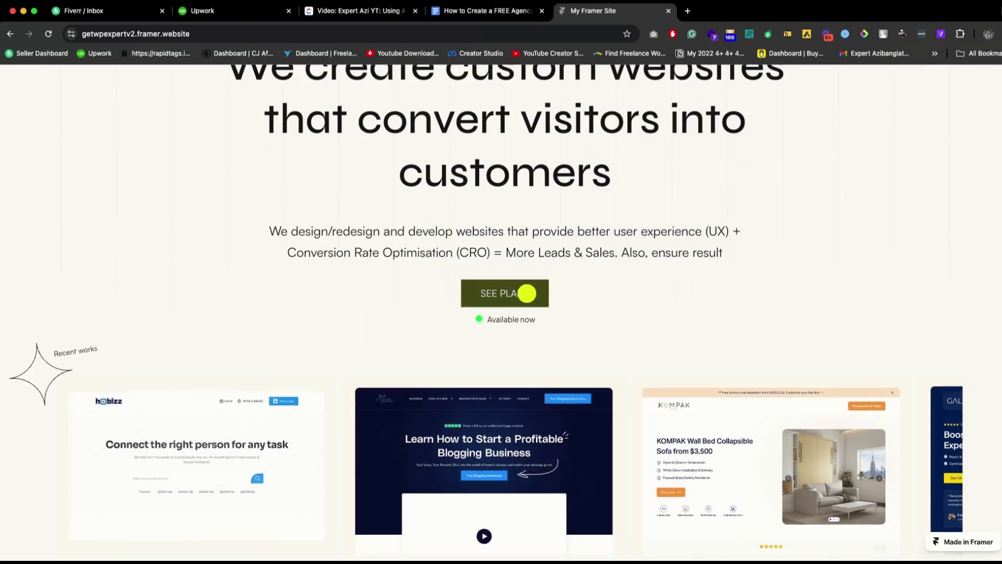
{"action": "left_click_drag", "start_coordinate": [473, 234], "coordinate": [552, 255]}
{"action": "scroll", "coordinate": [543, 223], "scroll_direction": "down", "scroll_amount": 3}
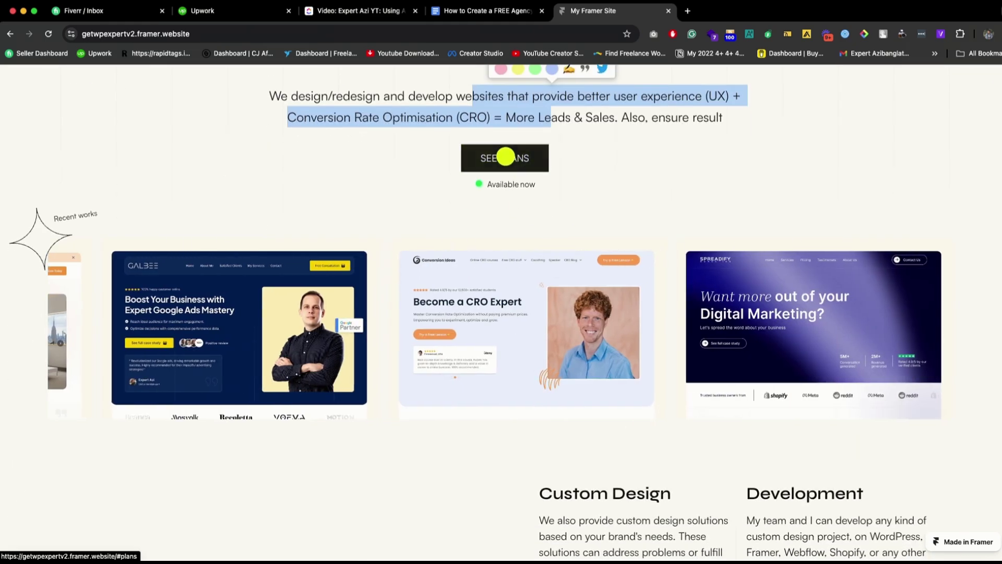
{"action": "left_click", "coordinate": [516, 154]}
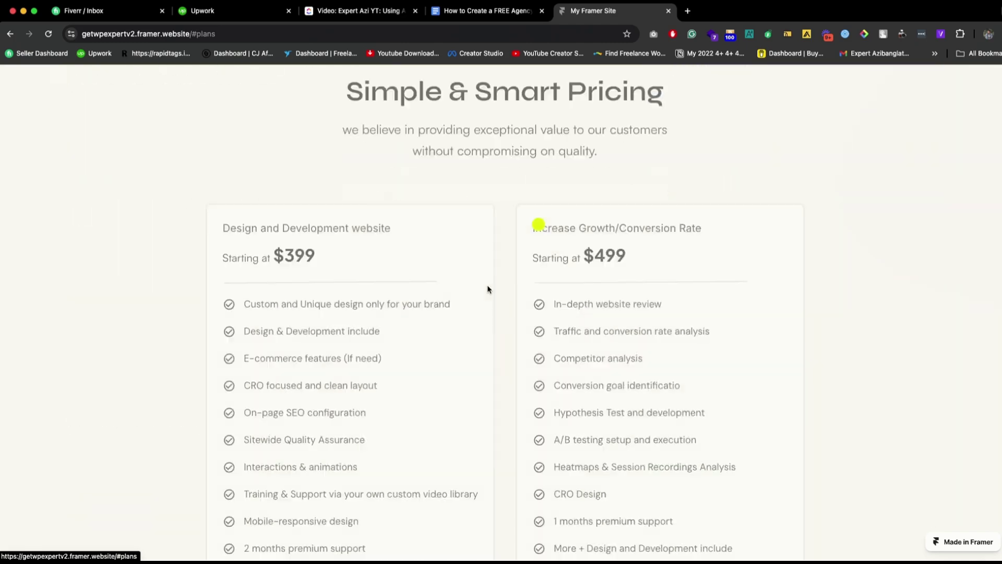
{"action": "scroll", "coordinate": [585, 230], "scroll_direction": "up", "scroll_amount": 20}
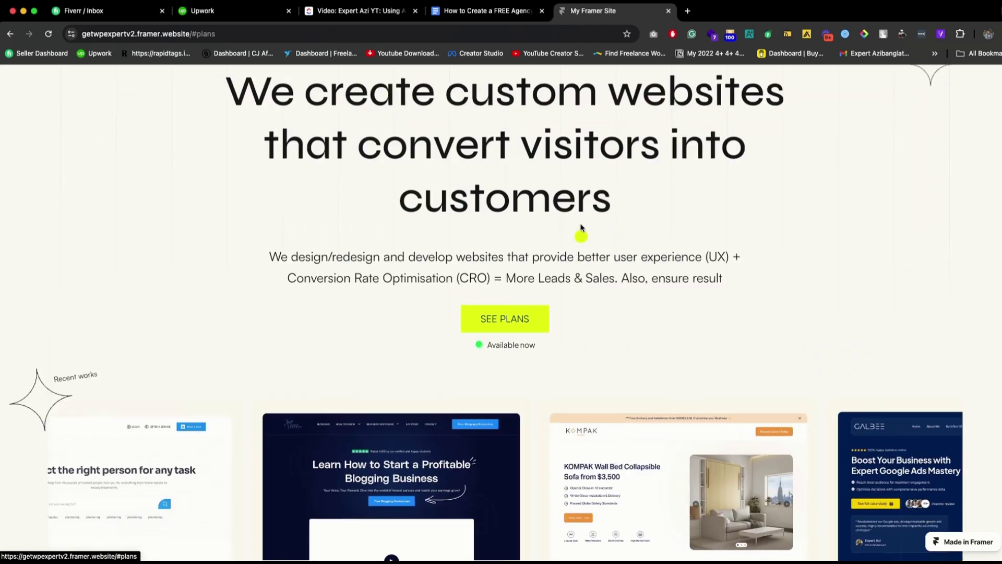
{"action": "scroll", "coordinate": [582, 223], "scroll_direction": "down", "scroll_amount": 3}
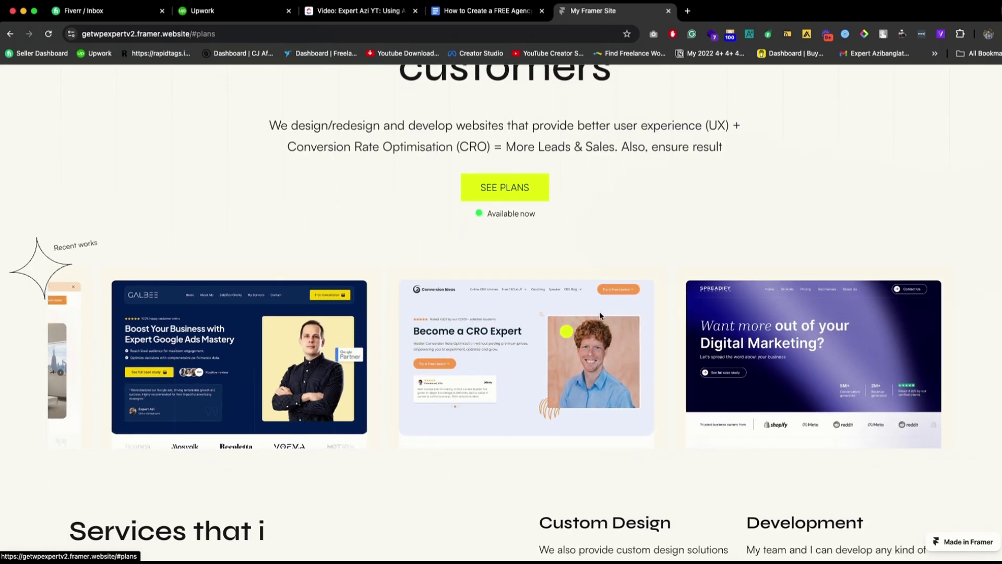
{"action": "scroll", "coordinate": [600, 316], "scroll_direction": "down", "scroll_amount": 5}
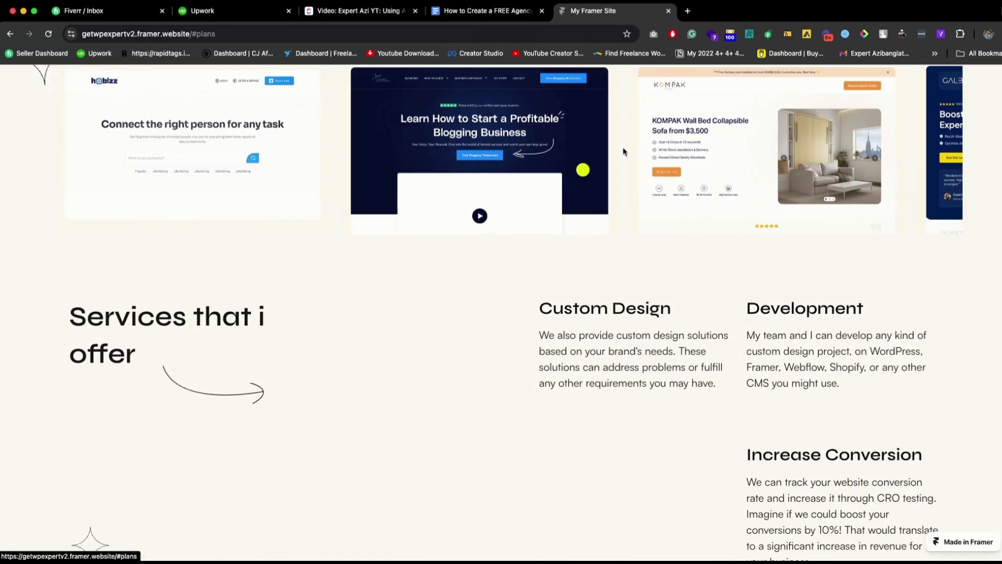
{"action": "scroll", "coordinate": [626, 152], "scroll_direction": "up", "scroll_amount": 2}
{"action": "scroll", "coordinate": [631, 235], "scroll_direction": "down", "scroll_amount": 5}
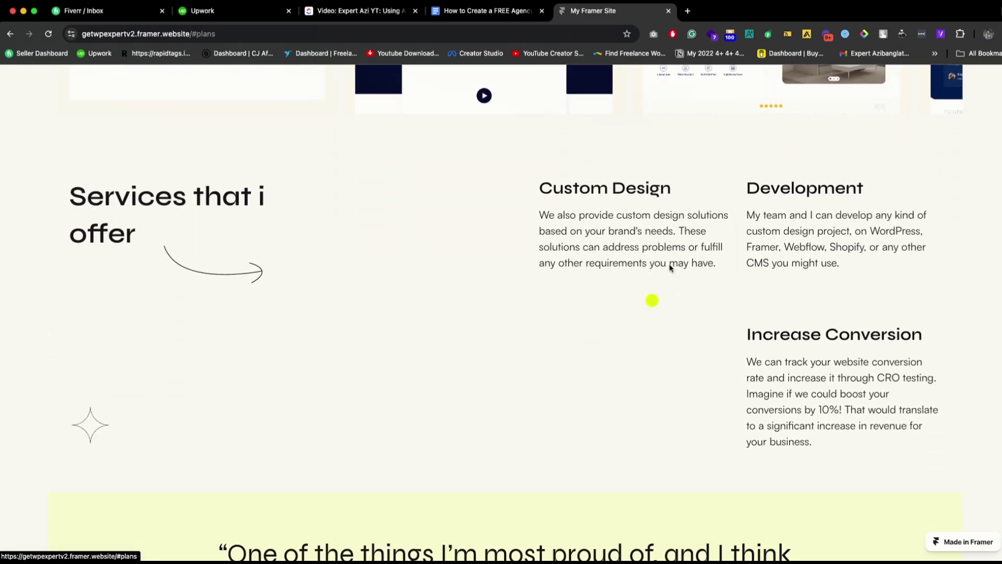
{"action": "scroll", "coordinate": [699, 264], "scroll_direction": "down", "scroll_amount": 11}
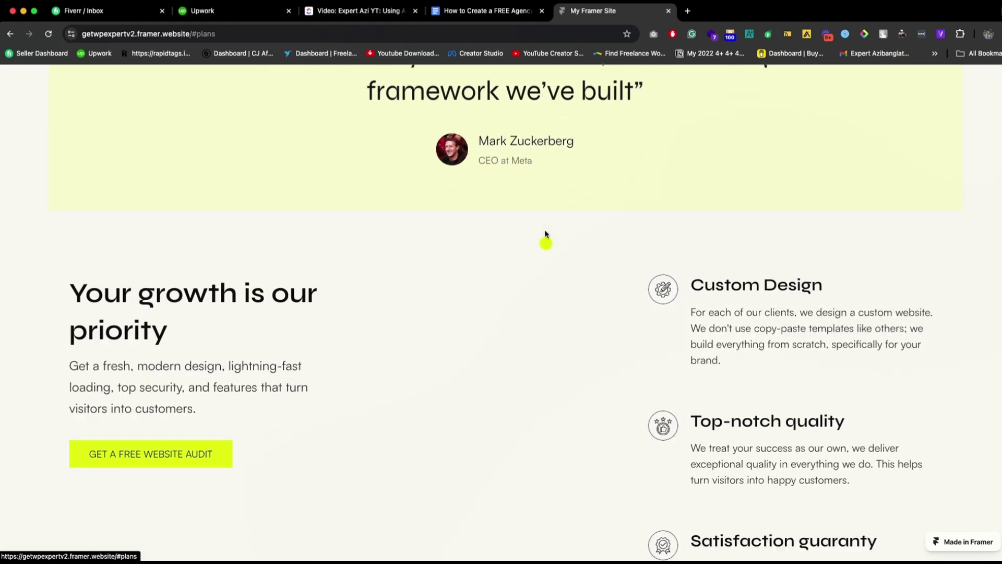
{"action": "scroll", "coordinate": [545, 232], "scroll_direction": "down", "scroll_amount": 10}
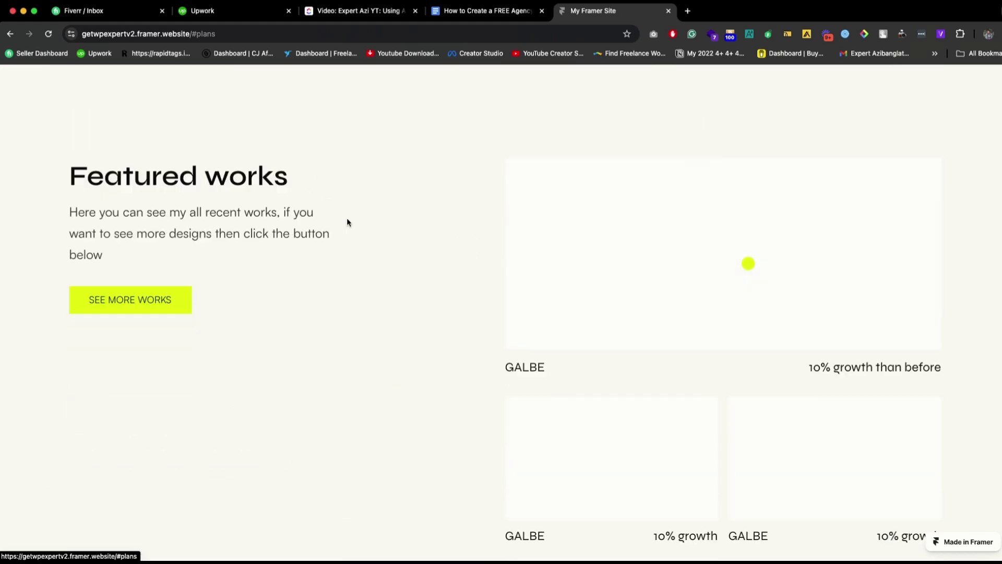
{"action": "scroll", "coordinate": [421, 252], "scroll_direction": "down", "scroll_amount": 8}
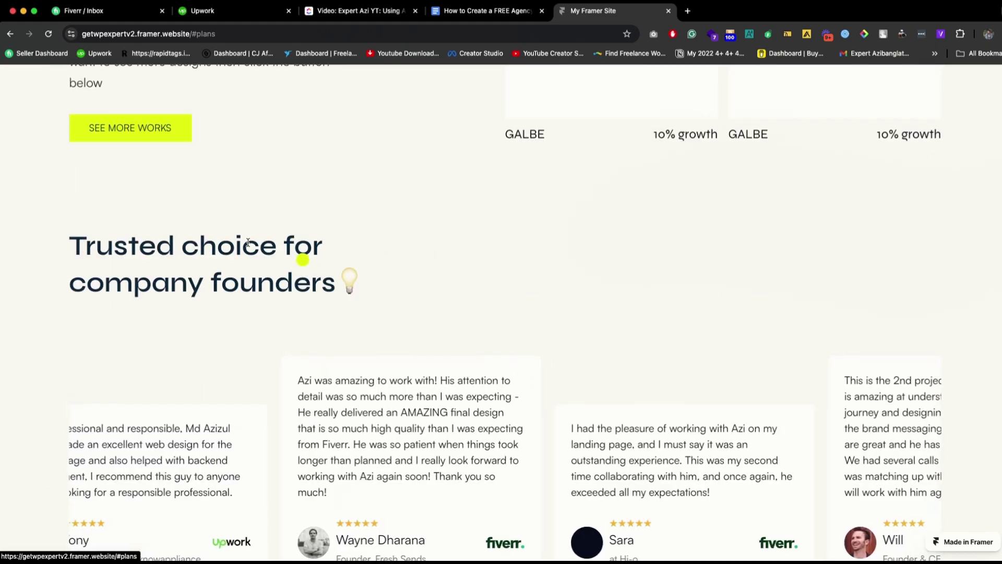
{"action": "scroll", "coordinate": [405, 291], "scroll_direction": "down", "scroll_amount": 8}
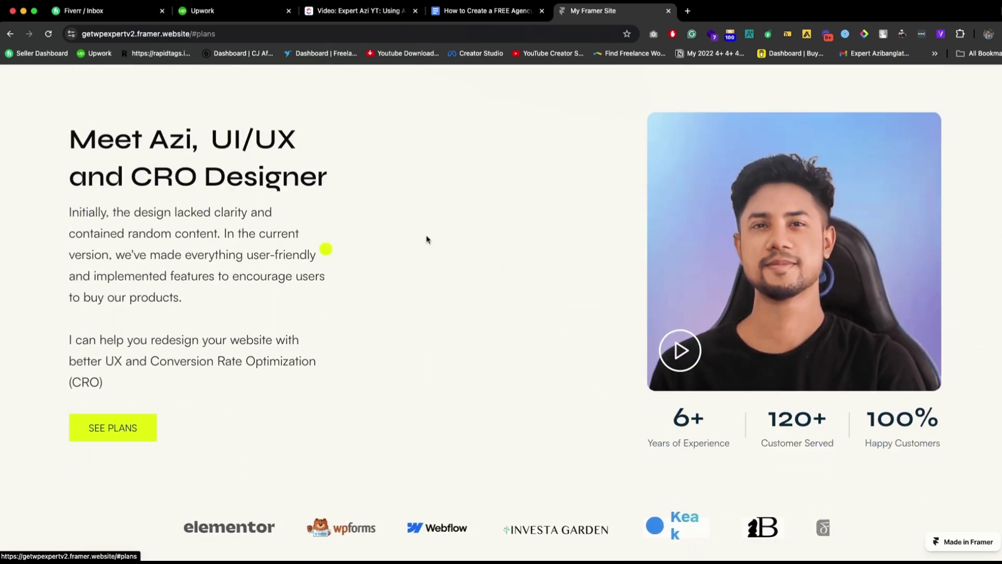
{"action": "scroll", "coordinate": [427, 239], "scroll_direction": "down", "scroll_amount": 6}
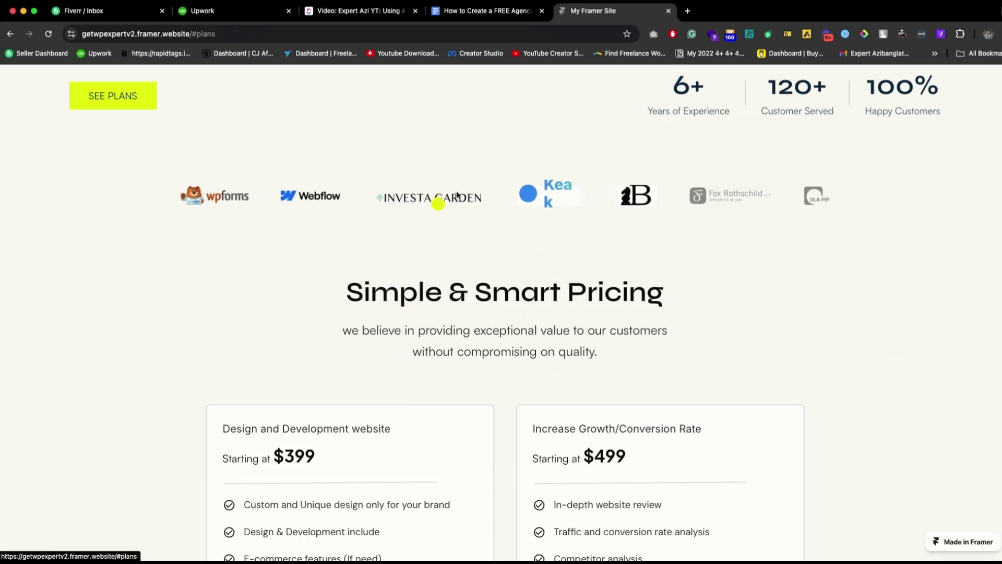
{"action": "scroll", "coordinate": [546, 197], "scroll_direction": "up", "scroll_amount": 2}
{"action": "scroll", "coordinate": [546, 203], "scroll_direction": "down", "scroll_amount": 5}
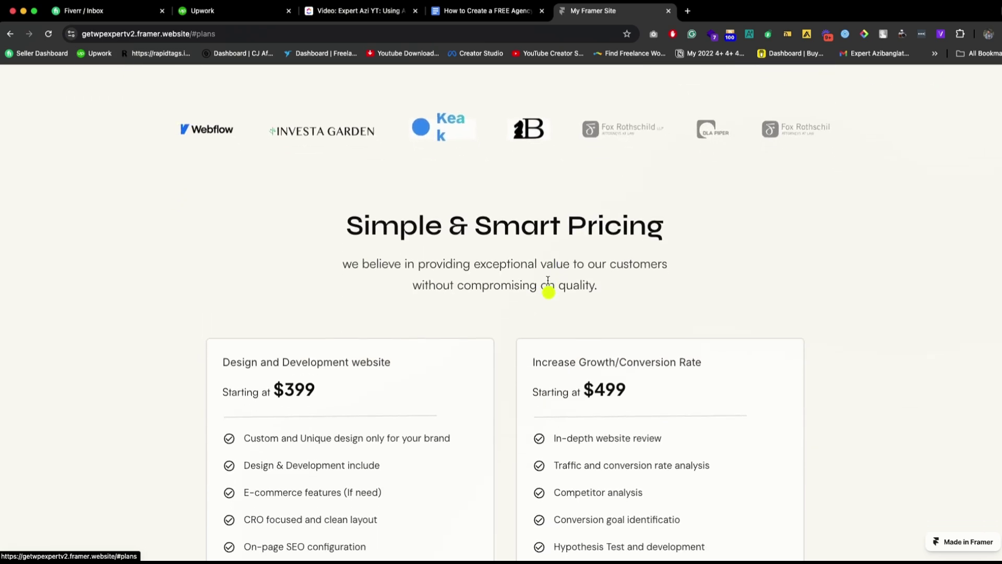
{"action": "scroll", "coordinate": [289, 271], "scroll_direction": "down", "scroll_amount": 8}
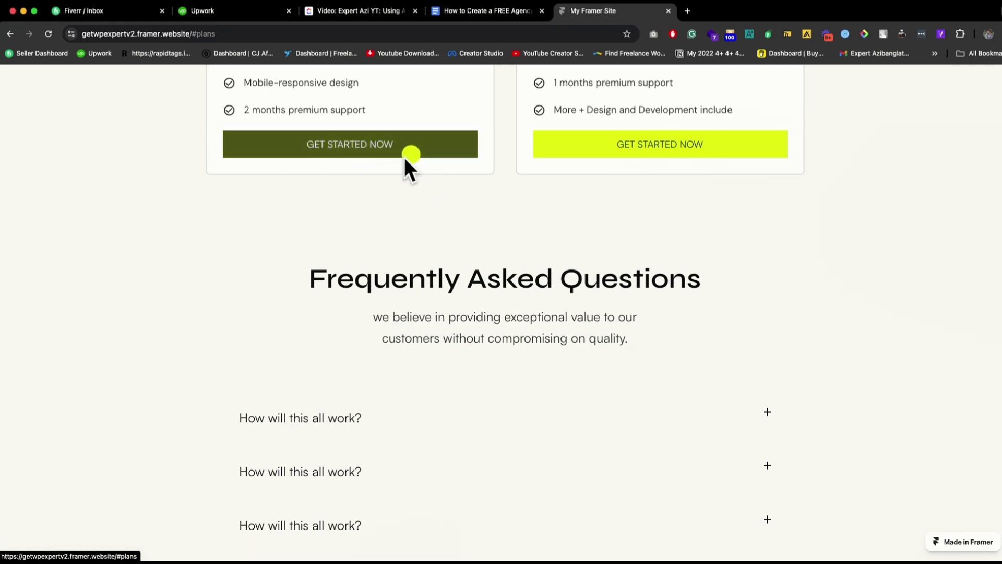
{"action": "scroll", "coordinate": [383, 276], "scroll_direction": "down", "scroll_amount": 2}
{"action": "scroll", "coordinate": [448, 278], "scroll_direction": "down", "scroll_amount": 4}
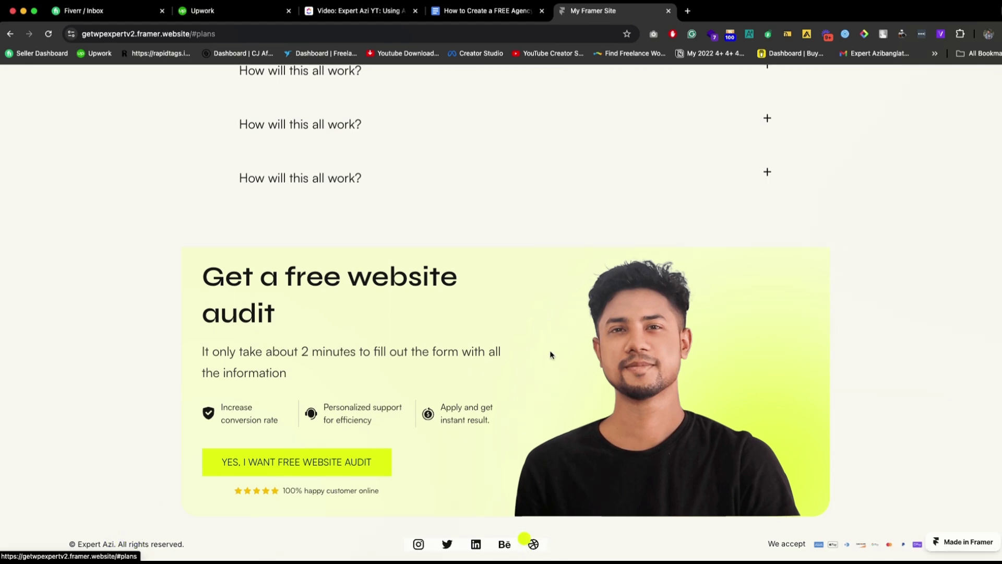
{"action": "scroll", "coordinate": [551, 355], "scroll_direction": "up", "scroll_amount": 20}
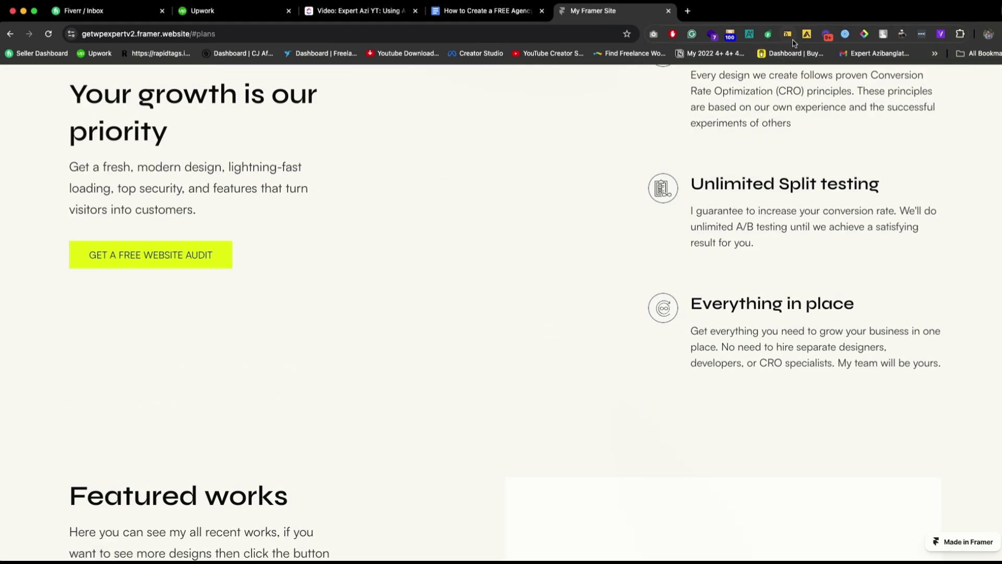
{"action": "left_click", "coordinate": [790, 36]}
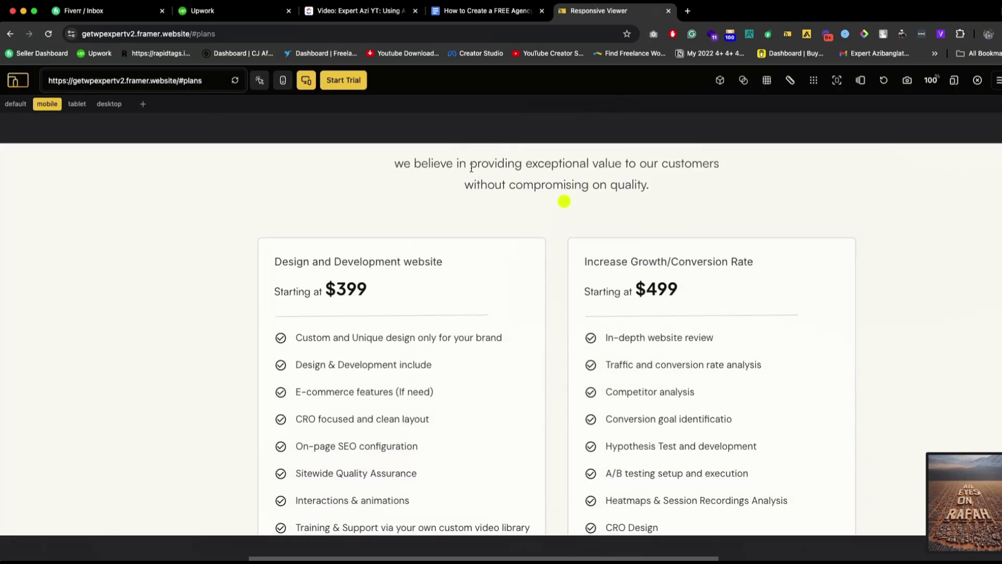
{"action": "left_click", "coordinate": [86, 105]}
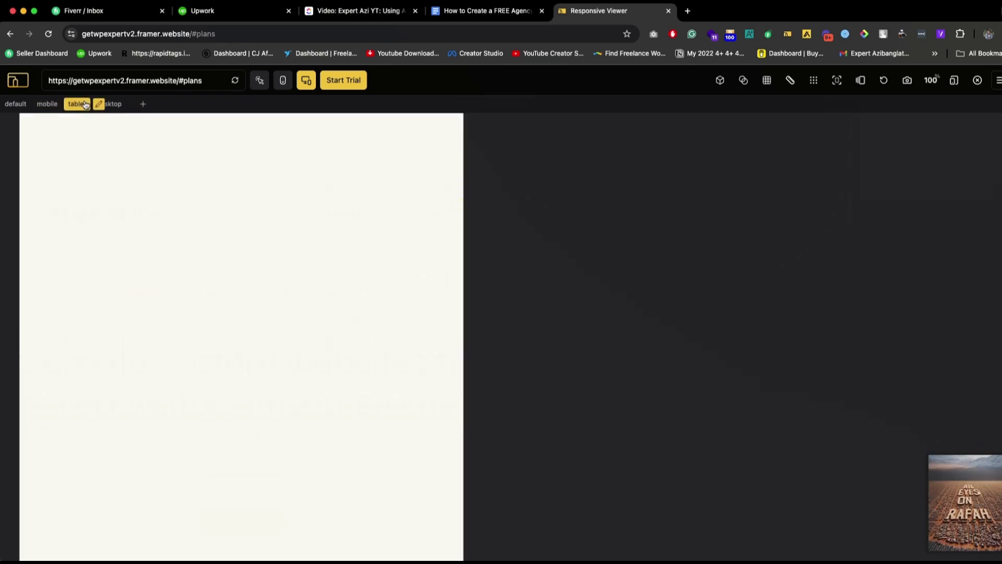
{"action": "scroll", "coordinate": [247, 280], "scroll_direction": "down", "scroll_amount": 10}
{"action": "scroll", "coordinate": [247, 282], "scroll_direction": "down", "scroll_amount": 3}
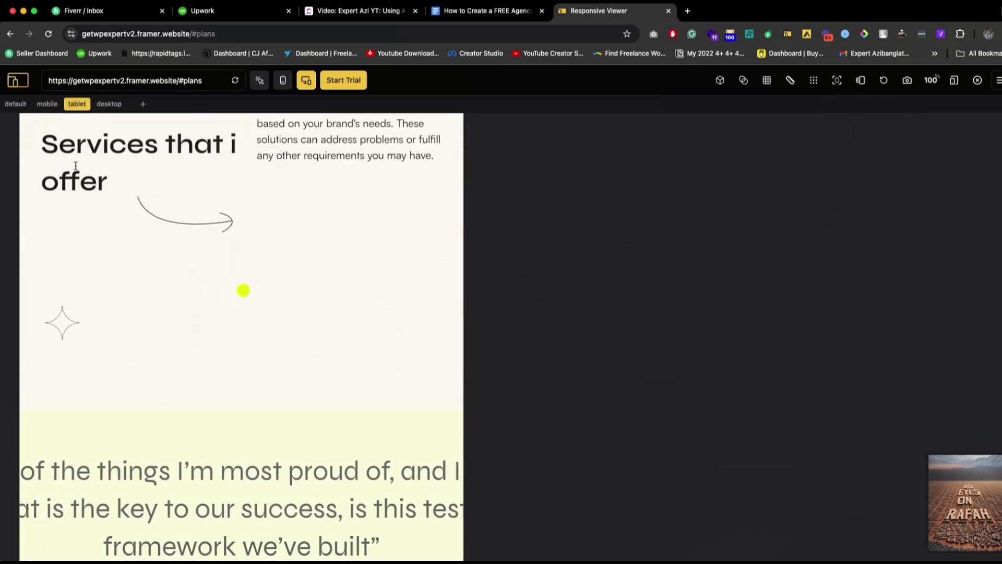
{"action": "left_click", "coordinate": [45, 104]}
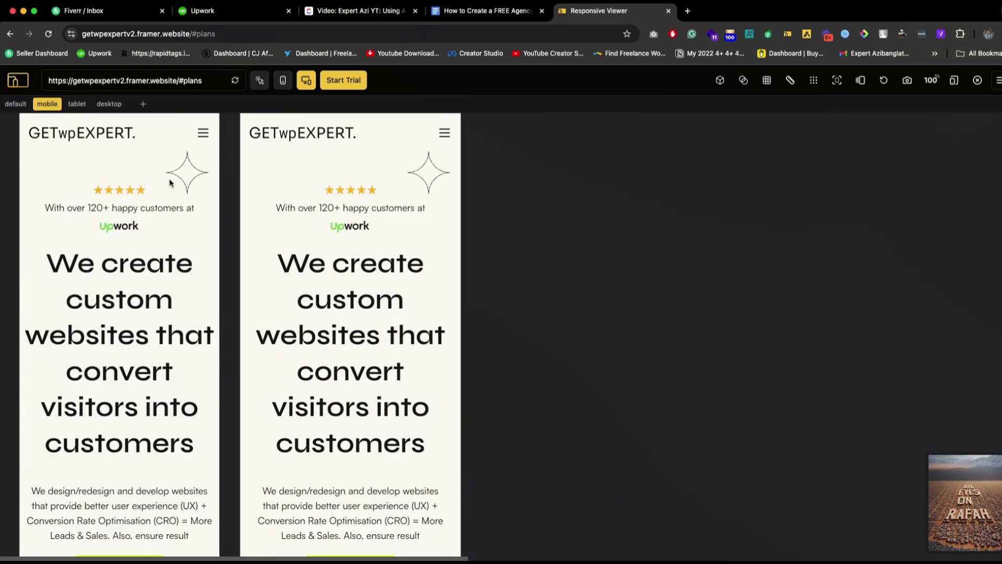
{"action": "left_click", "coordinate": [445, 134]}
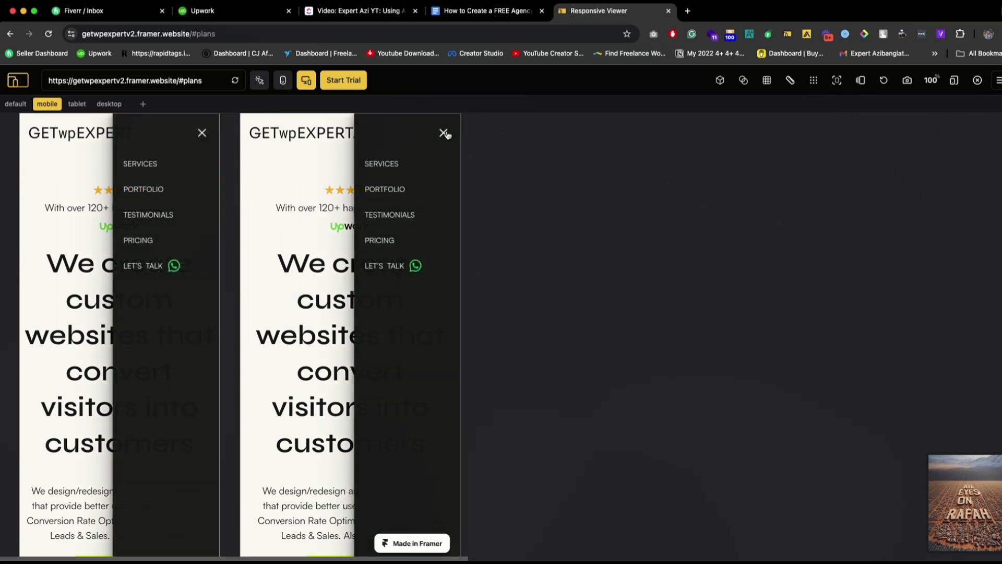
{"action": "left_click", "coordinate": [445, 134]}
{"action": "left_click", "coordinate": [444, 133]}
{"action": "left_click", "coordinate": [443, 135]}
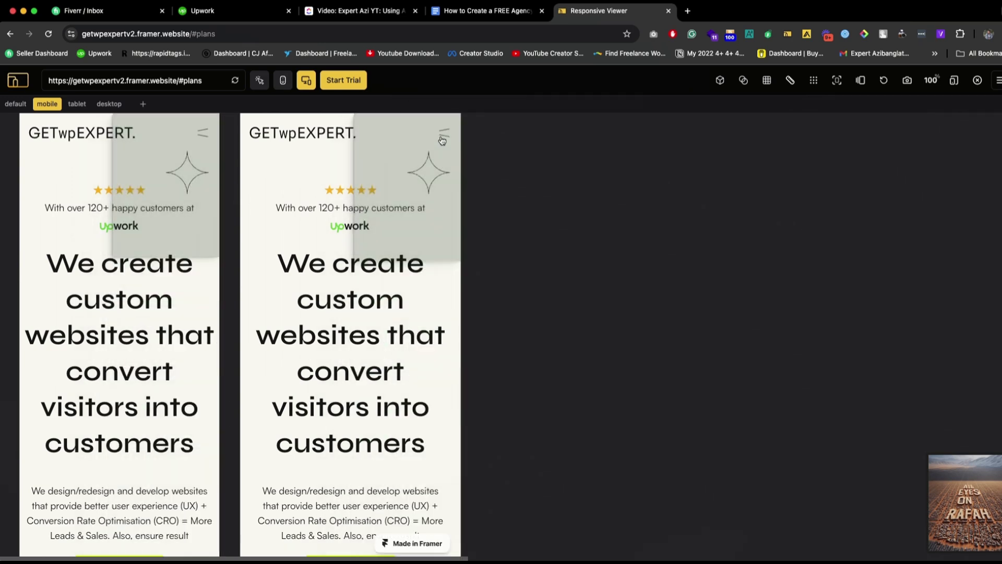
{"action": "scroll", "coordinate": [353, 260], "scroll_direction": "down", "scroll_amount": 10}
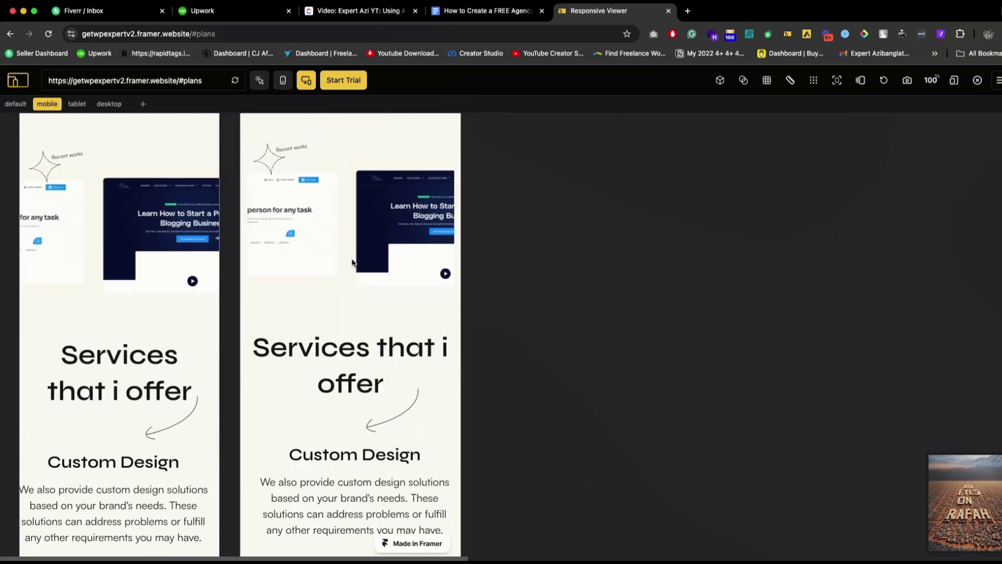
{"action": "scroll", "coordinate": [351, 259], "scroll_direction": "down", "scroll_amount": 10}
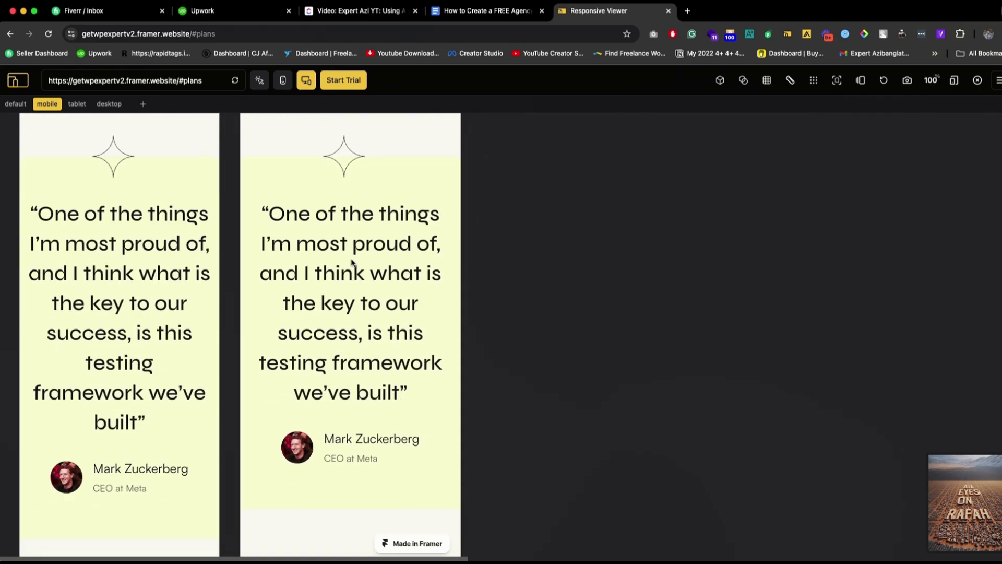
{"action": "scroll", "coordinate": [351, 261], "scroll_direction": "down", "scroll_amount": 10}
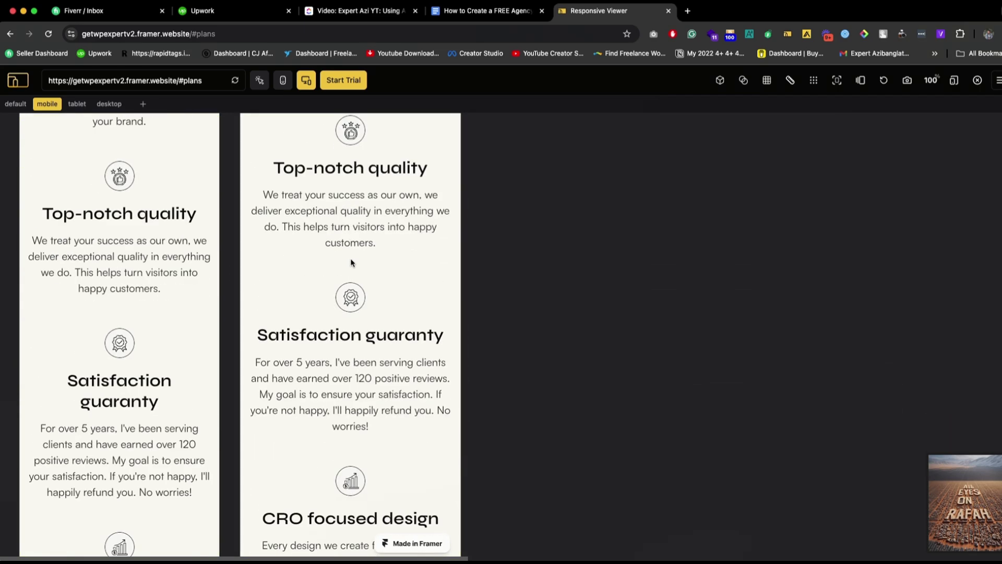
{"action": "scroll", "coordinate": [351, 259], "scroll_direction": "down", "scroll_amount": 10}
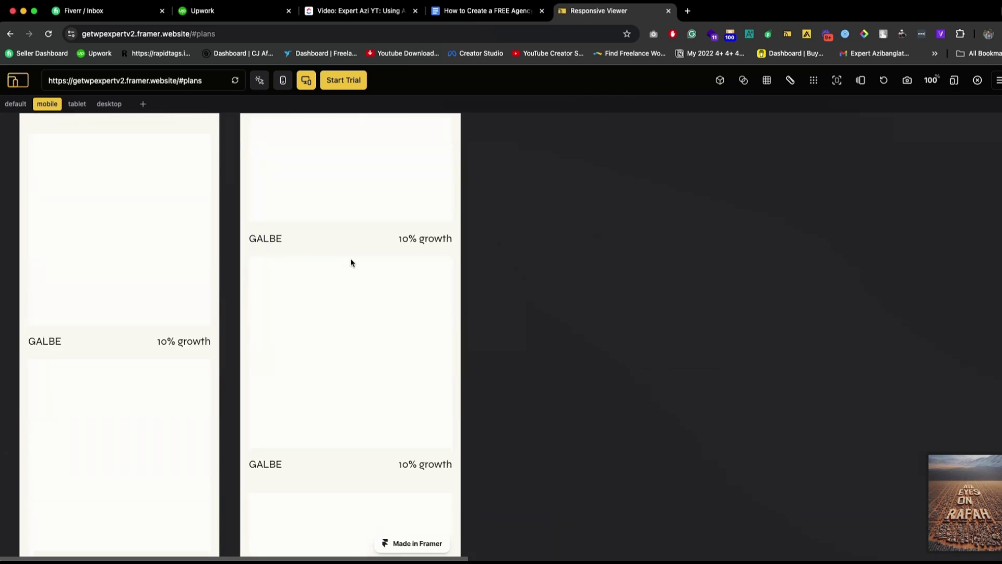
{"action": "scroll", "coordinate": [350, 262], "scroll_direction": "down", "scroll_amount": 10}
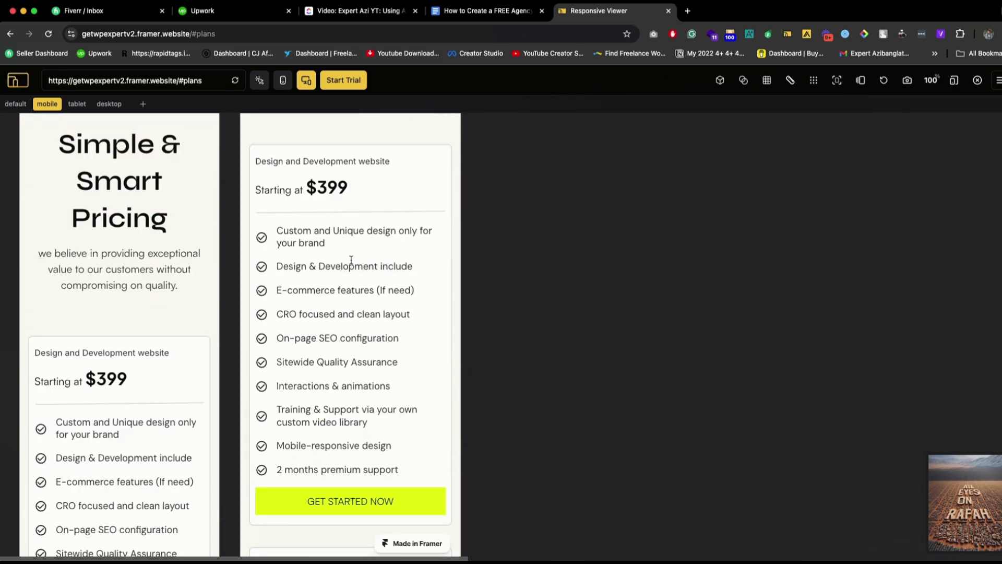
{"action": "scroll", "coordinate": [350, 258], "scroll_direction": "down", "scroll_amount": 15}
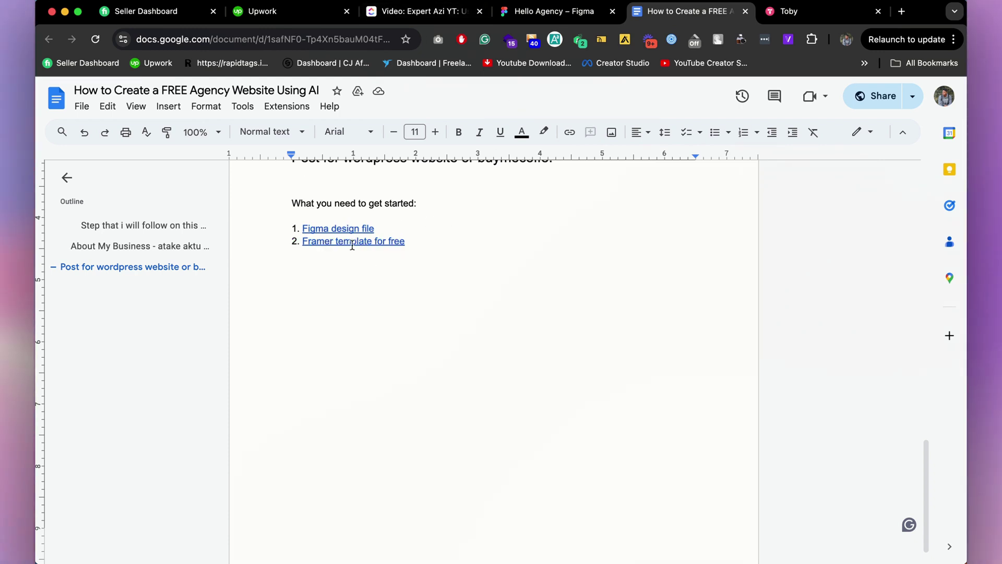
Switch from Google Docs to the Hello Agency design file in Figma
{"action": "left_click", "coordinate": [554, 12]}
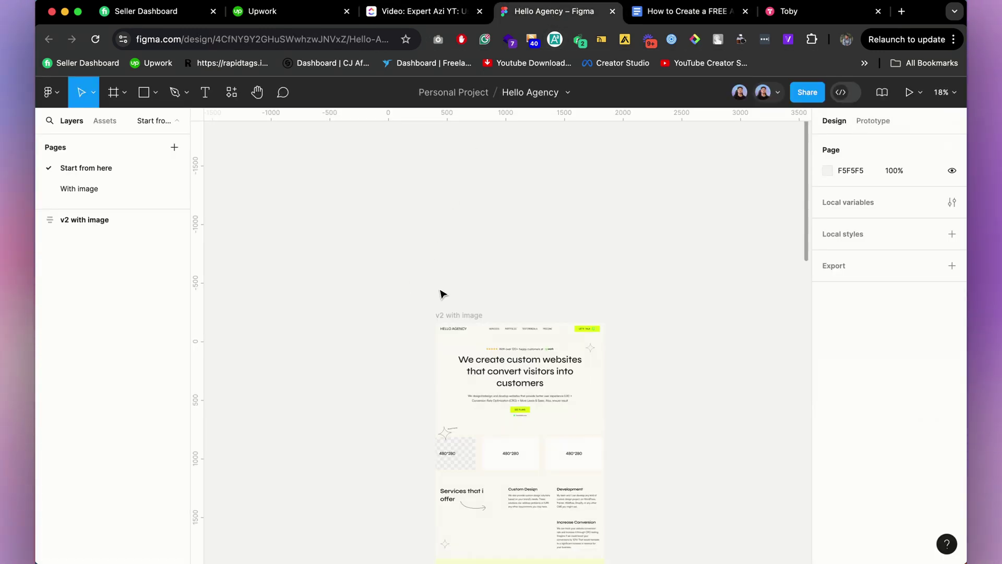
{"action": "scroll", "coordinate": [454, 297], "scroll_direction": "down", "scroll_amount": 10}
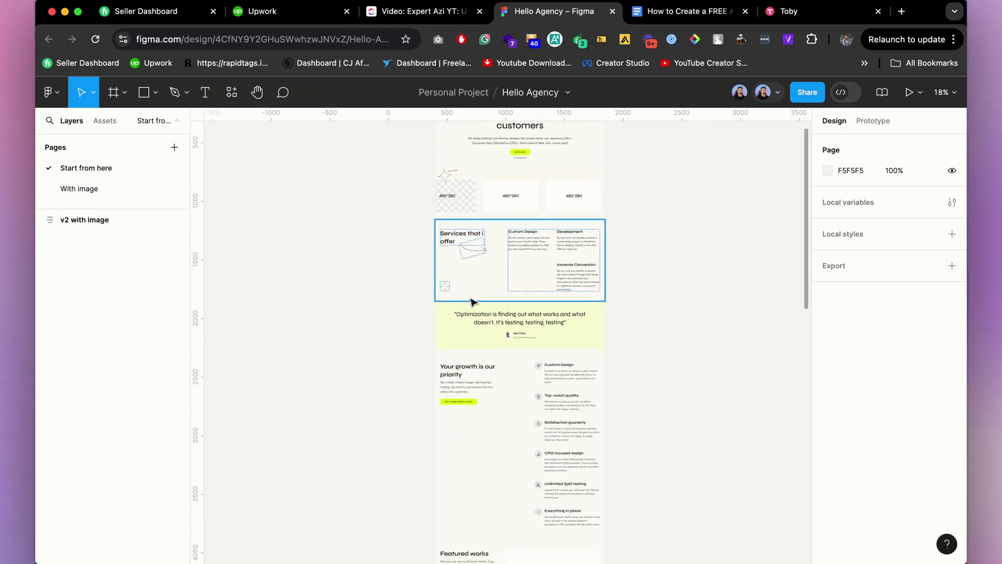
{"action": "scroll", "coordinate": [538, 232], "scroll_direction": "up", "scroll_amount": 10}
{"action": "scroll", "coordinate": [463, 172], "scroll_direction": "up", "scroll_amount": 2}
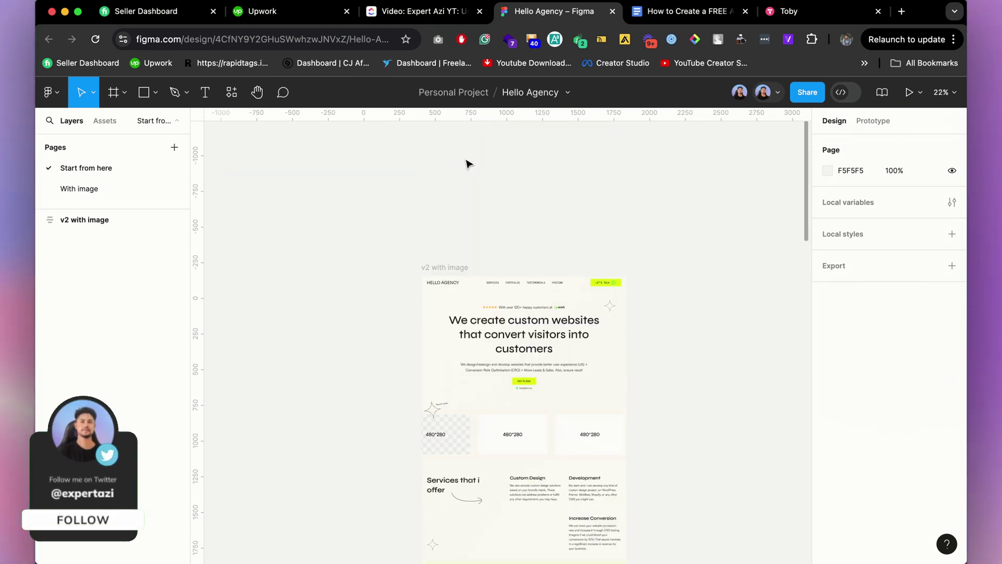
{"action": "left_click", "coordinate": [567, 93]}
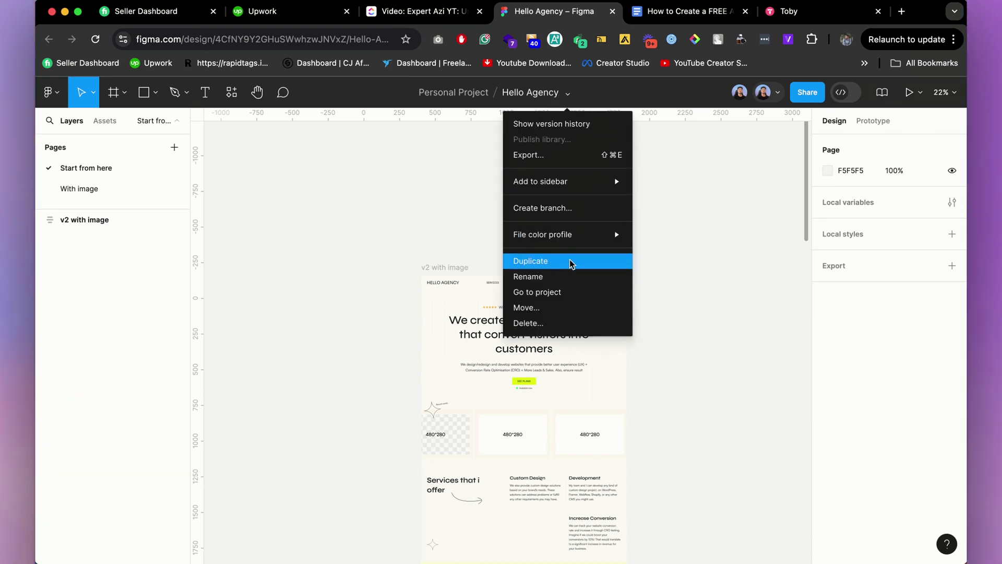
{"action": "left_click", "coordinate": [698, 205]}
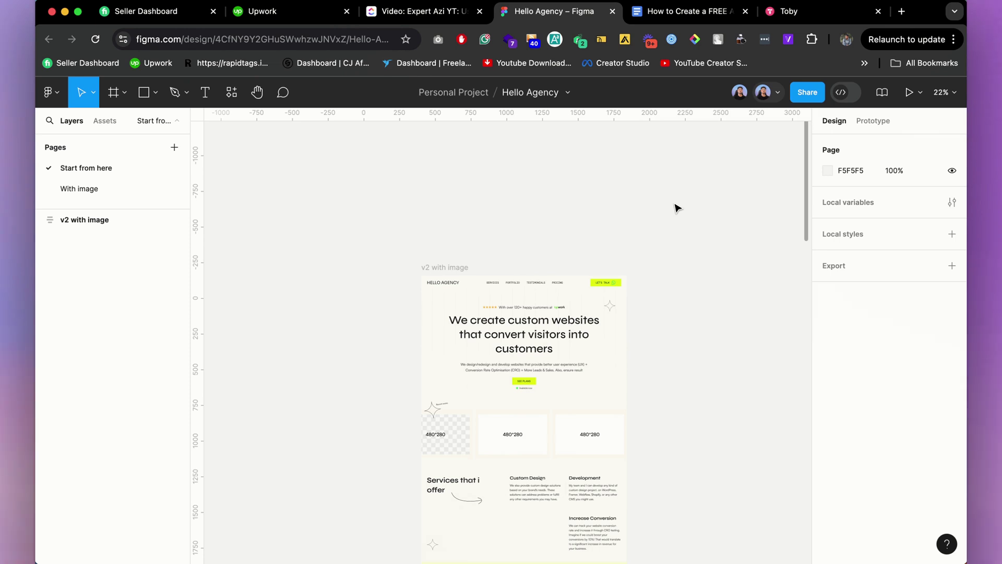
{"action": "left_click", "coordinate": [568, 93]}
{"action": "left_click", "coordinate": [646, 281]}
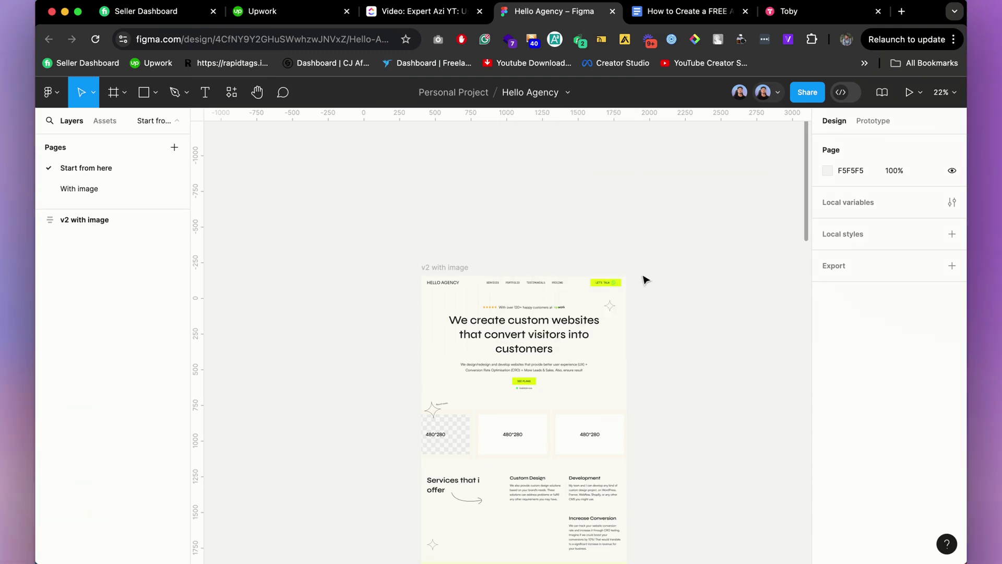
Inspect the Figma hero headline by entering its text edit, then exit without changes
{"action": "scroll", "coordinate": [519, 287], "scroll_direction": "up", "scroll_amount": 5}
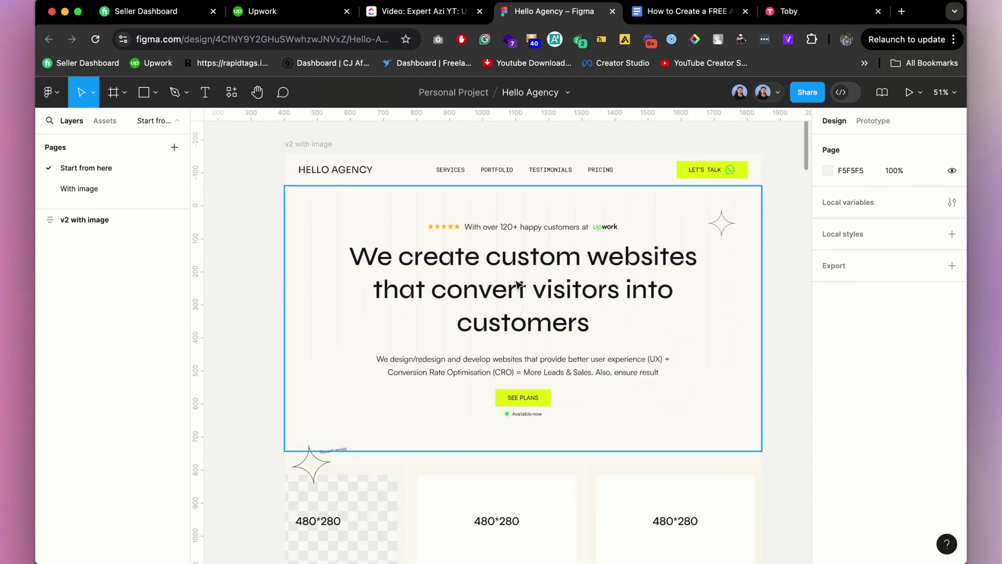
{"action": "left_click", "coordinate": [505, 269]}
{"action": "double_click", "coordinate": [505, 269]}
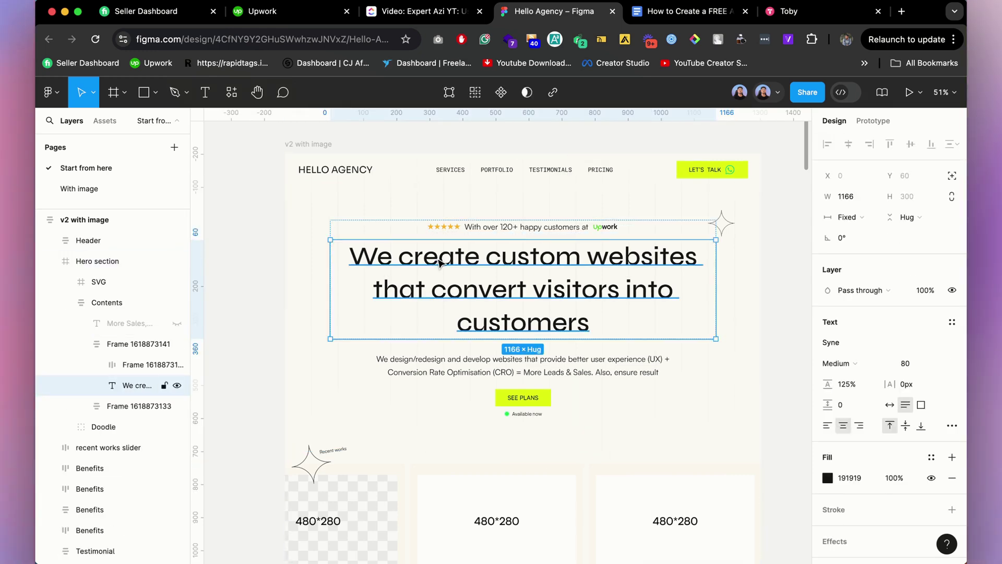
{"action": "key", "text": "Return"}
{"action": "scroll", "coordinate": [569, 172], "scroll_direction": "down", "scroll_amount": 3}
{"action": "scroll", "coordinate": [600, 183], "scroll_direction": "up", "scroll_amount": 3}
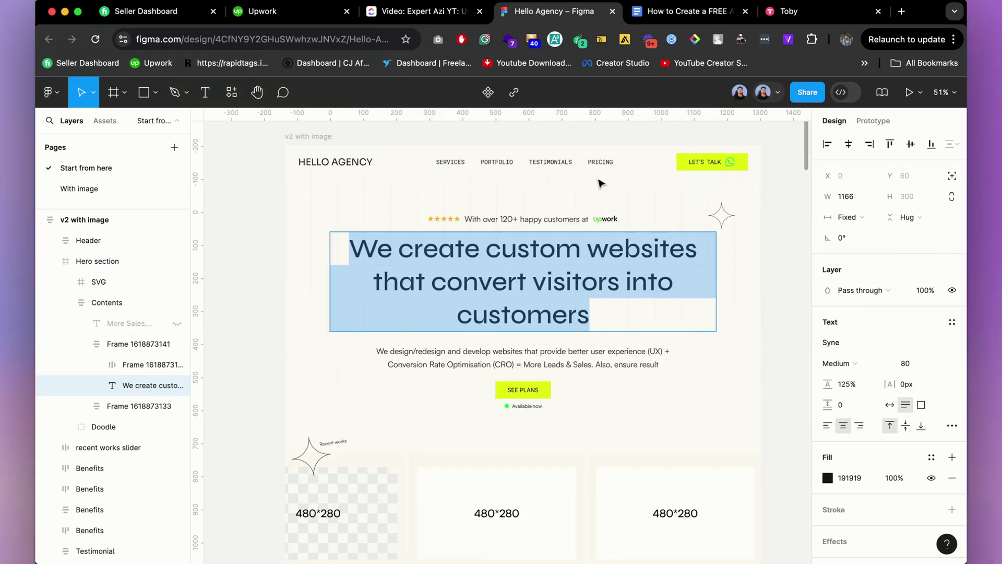
{"action": "key", "text": "Escape"}
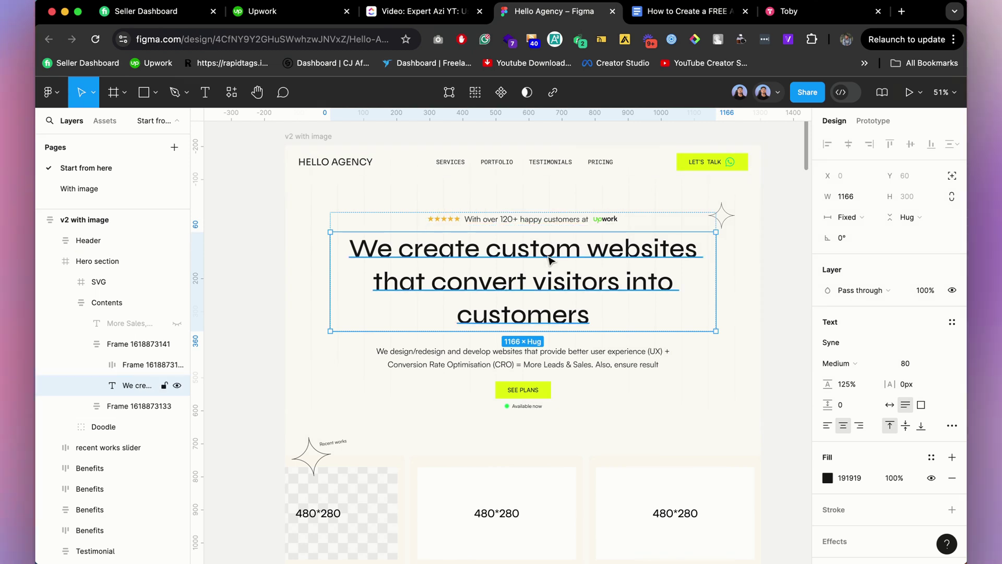
{"action": "scroll", "coordinate": [548, 259], "scroll_direction": "down", "scroll_amount": 5}
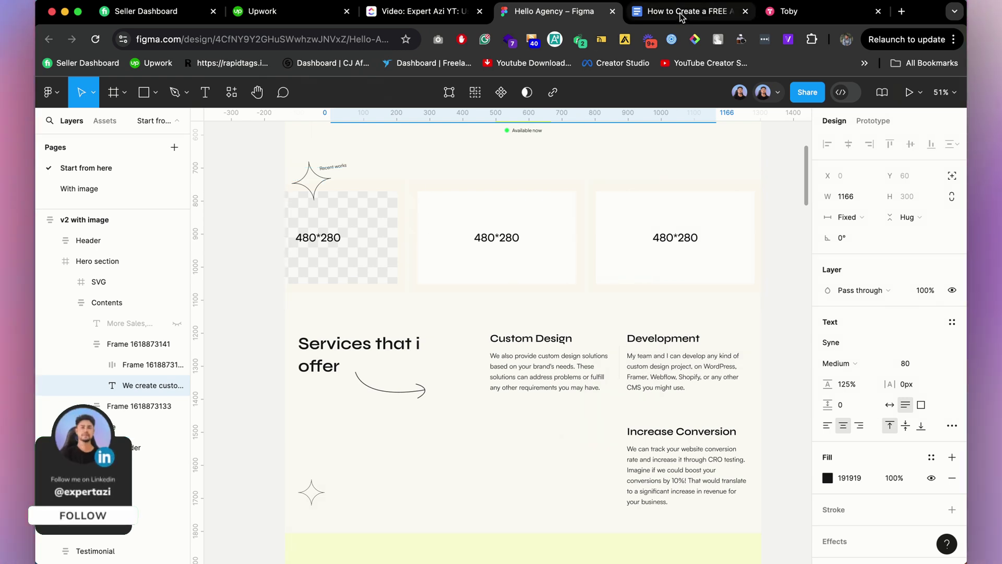
Copy the 'Framer template for free' link from the setup notes document
{"action": "key", "text": "ctrl+Tab"}
{"action": "left_click", "coordinate": [364, 242]}
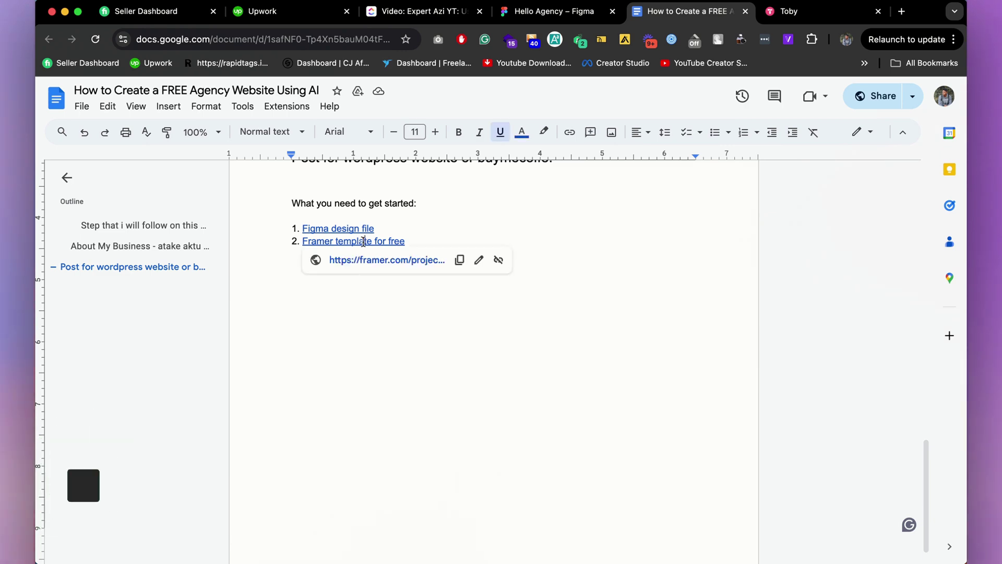
{"action": "left_click", "coordinate": [460, 261]}
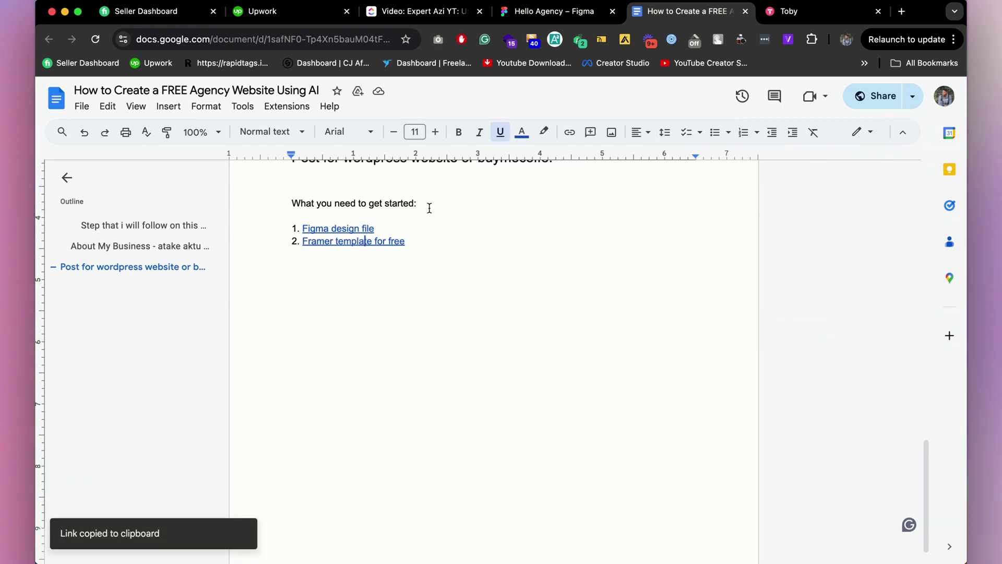
Load the copied Framer template link in a new tab in the other browser
{"action": "left_click", "coordinate": [670, 539]}
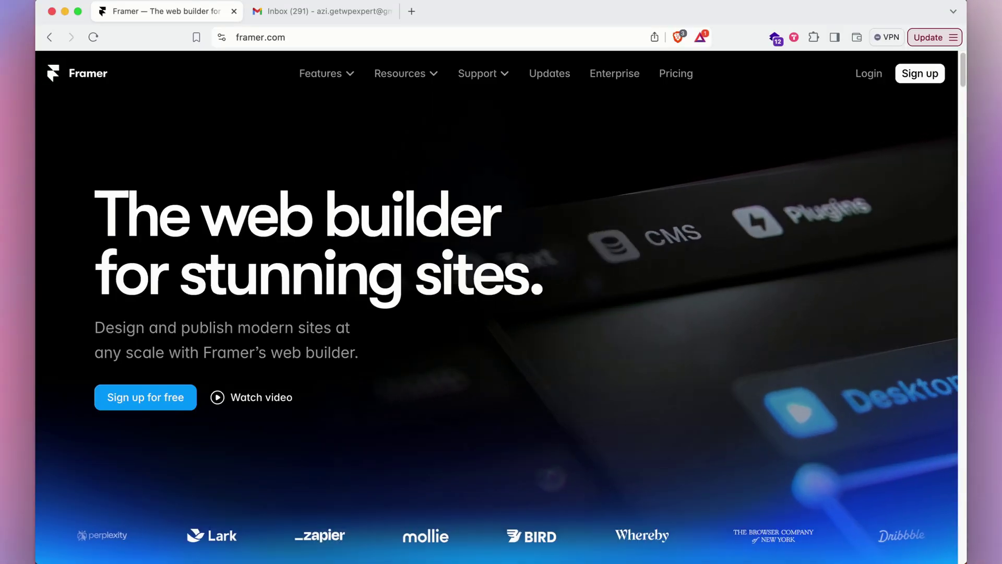
{"action": "left_click", "coordinate": [407, 15]}
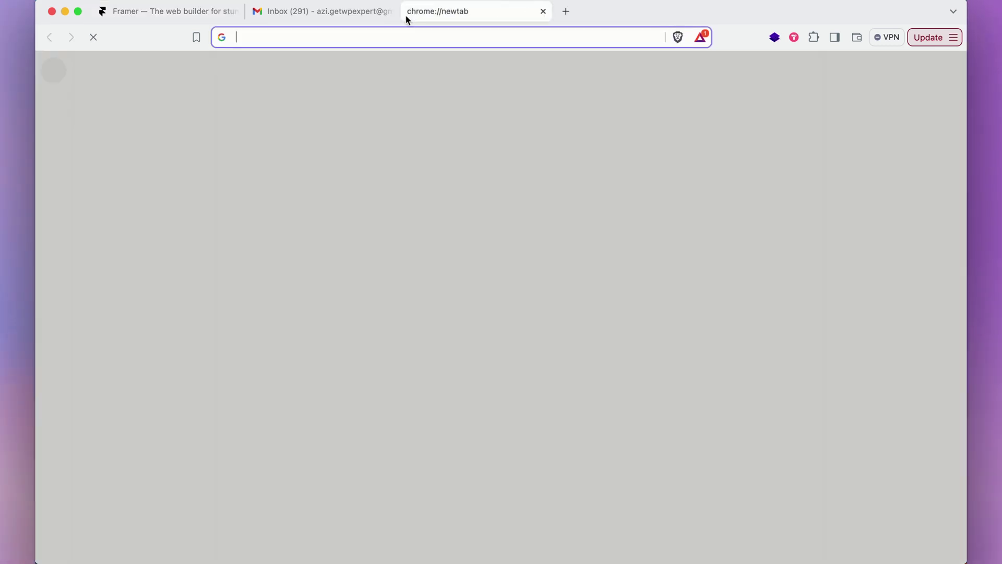
{"action": "key", "text": "super+v"}
{"action": "key", "text": "Return"}
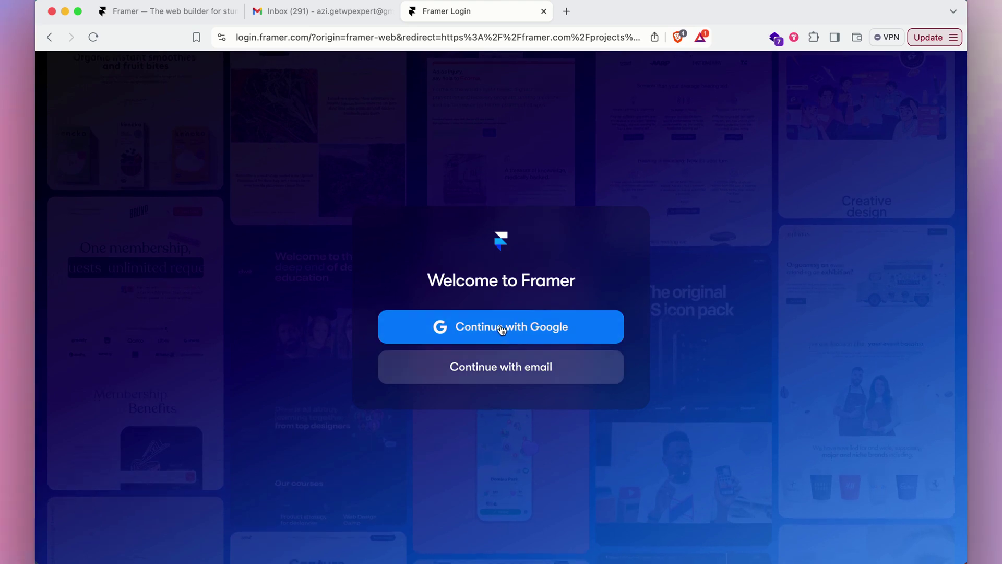
Sign up to Framer with the first Google account, accepting the Terms of Service
{"action": "left_click", "coordinate": [559, 339]}
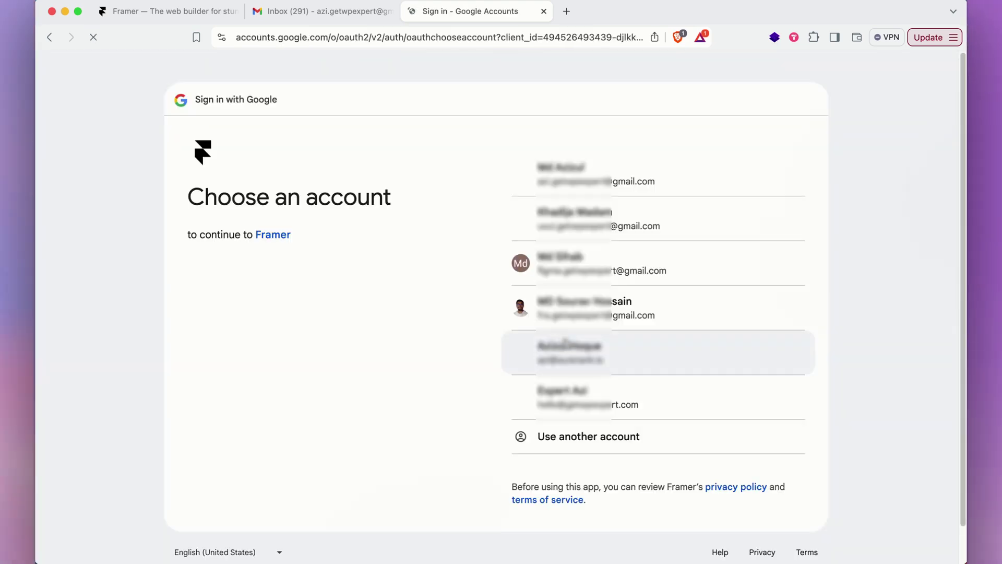
{"action": "left_click", "coordinate": [626, 181]}
{"action": "left_click", "coordinate": [644, 385]}
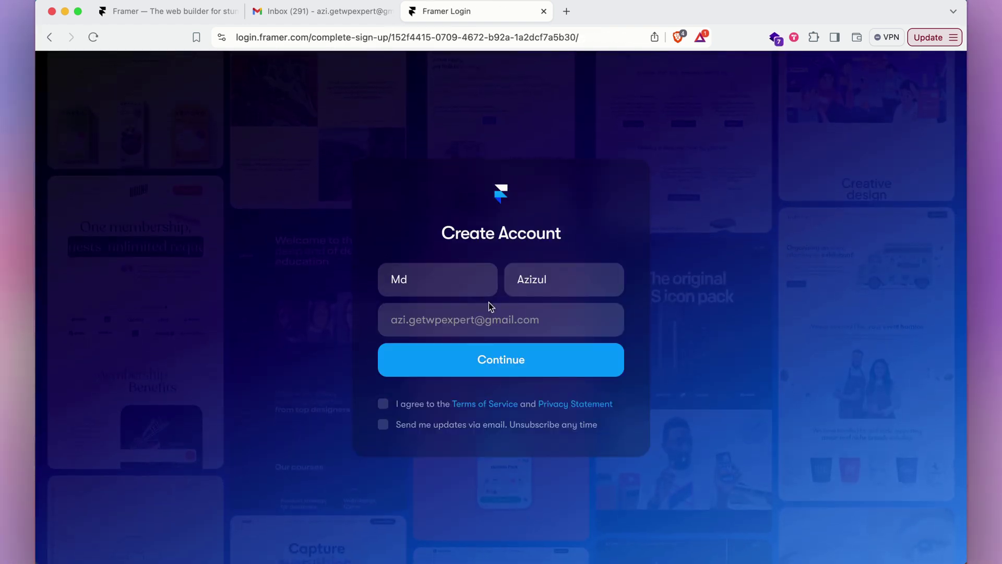
{"action": "left_click", "coordinate": [384, 405]}
{"action": "left_click", "coordinate": [450, 364]}
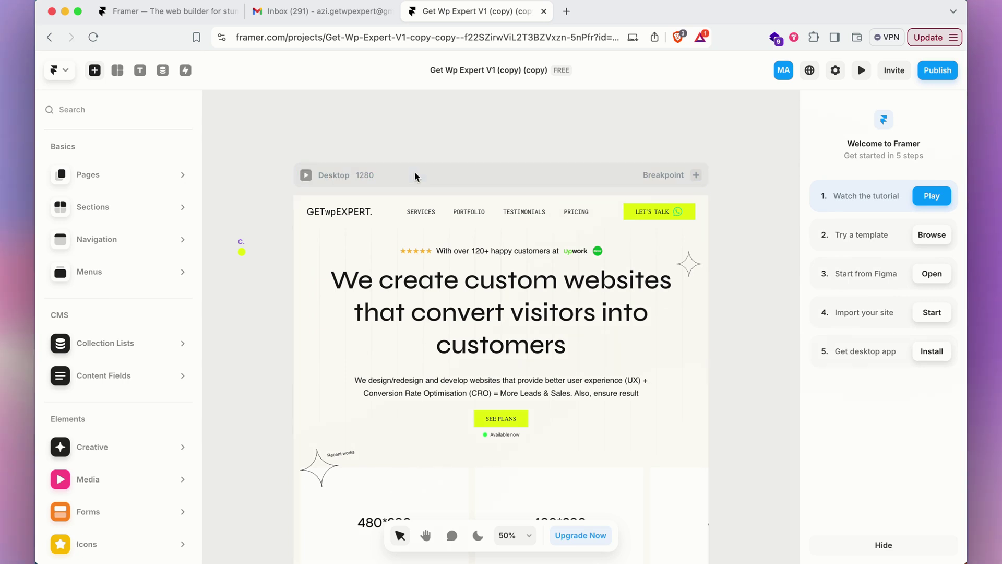
Dismiss the Insert Panel onboarding card with Got It
{"action": "scroll", "coordinate": [415, 176], "scroll_direction": "down", "scroll_amount": 2}
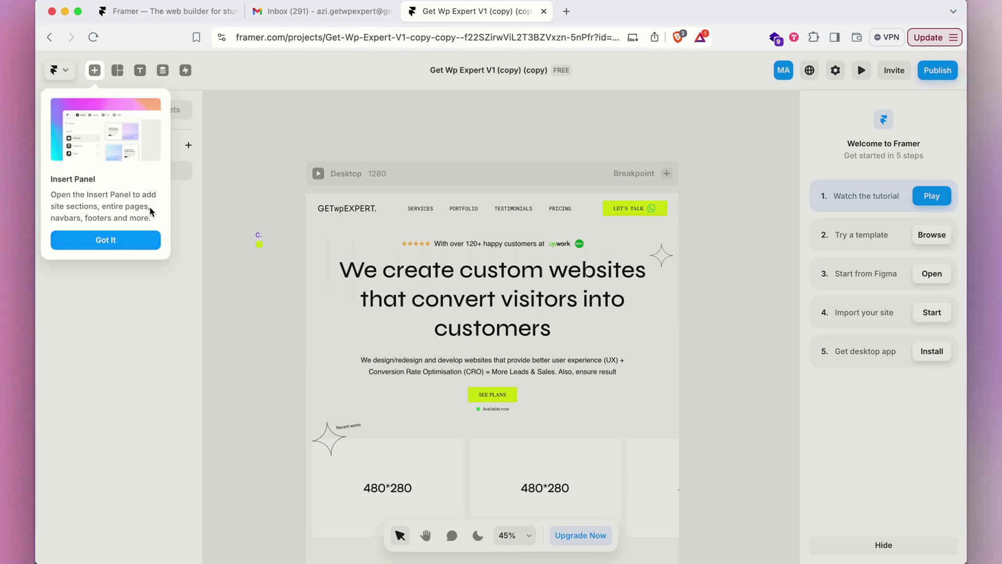
{"action": "left_click", "coordinate": [103, 237]}
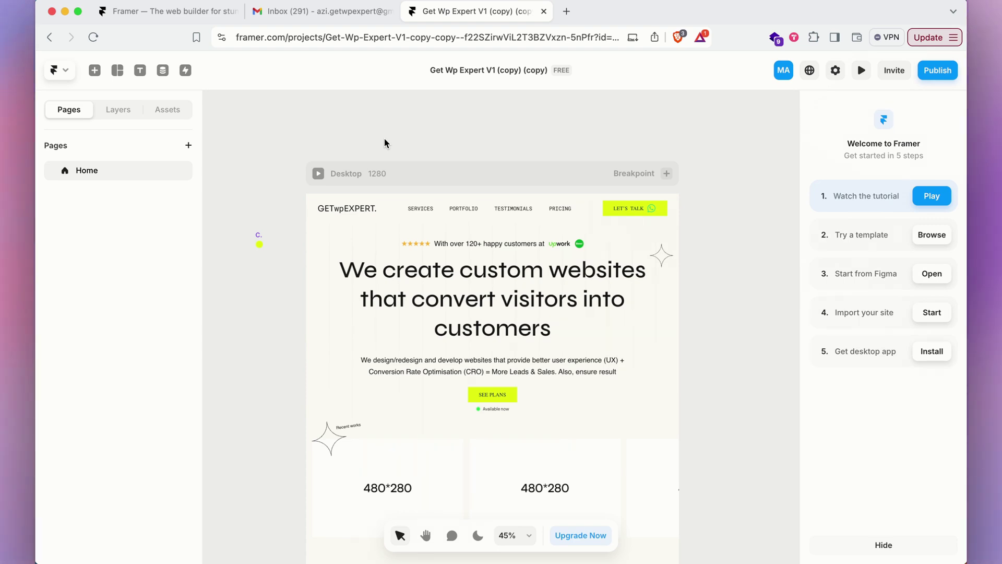
Zoom the canvas out until the Home page's Desktop, Tablet and Phone frames all show
{"action": "scroll", "coordinate": [440, 165], "scroll_direction": "down", "scroll_amount": 2, "text": "ctrl"}
{"action": "scroll", "coordinate": [438, 156], "scroll_direction": "up", "scroll_amount": 4, "text": "ctrl"}
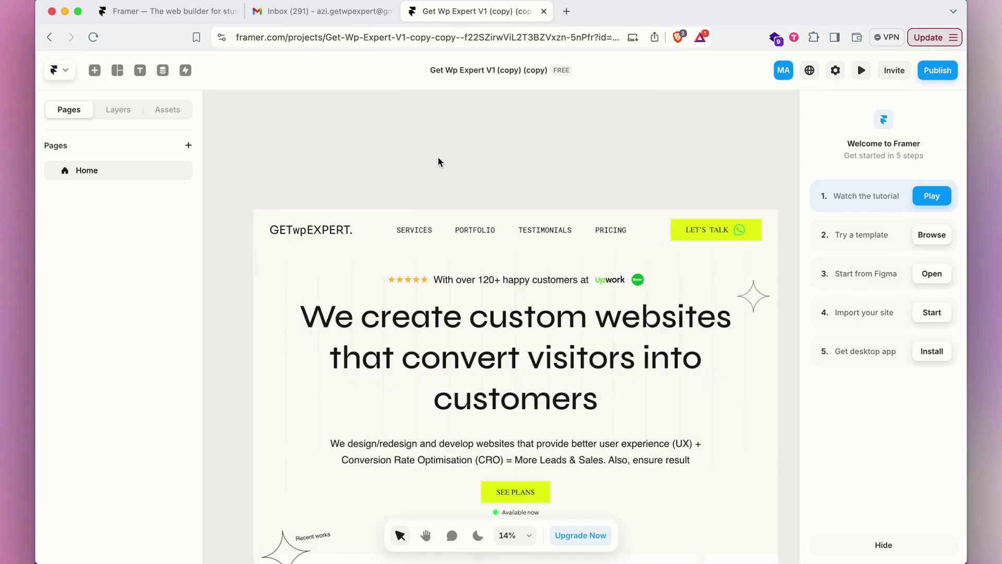
{"action": "scroll", "coordinate": [437, 156], "scroll_direction": "down", "scroll_amount": 5, "text": "ctrl"}
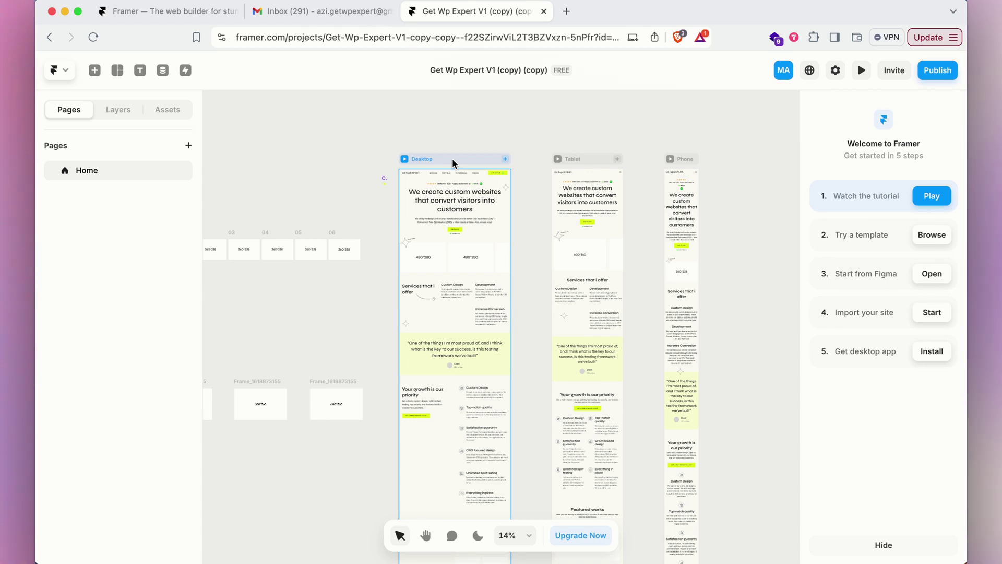
{"action": "scroll", "coordinate": [599, 170], "scroll_direction": "down", "scroll_amount": 1}
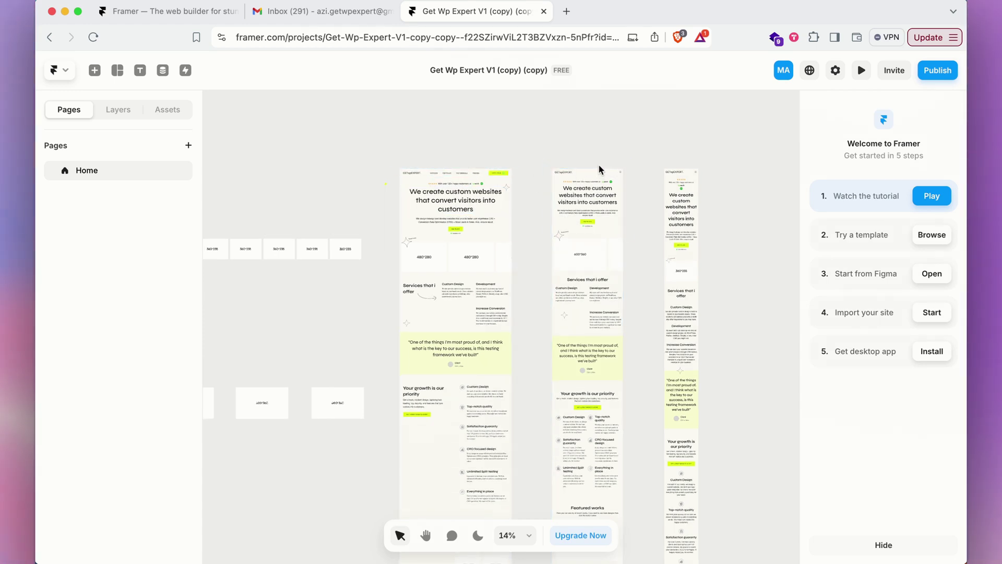
Browse the Insert panel's Pages, Sections, Icons, Forms, Social and Navigation categories, ending on Layout
{"action": "left_click", "coordinate": [94, 73]}
{"action": "left_click", "coordinate": [94, 73]}
{"action": "left_click", "coordinate": [93, 73]}
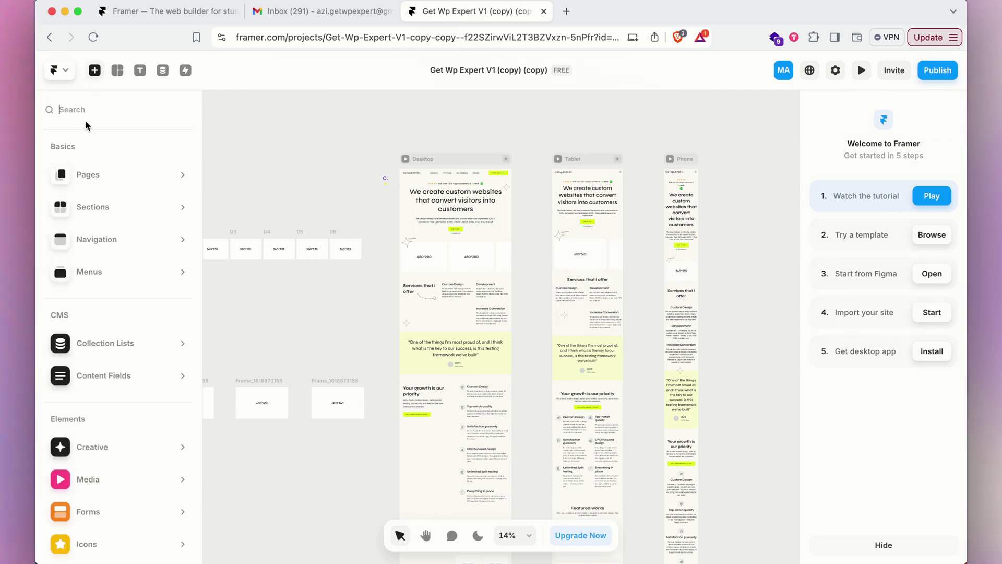
{"action": "mouse_move", "coordinate": [93, 218]}
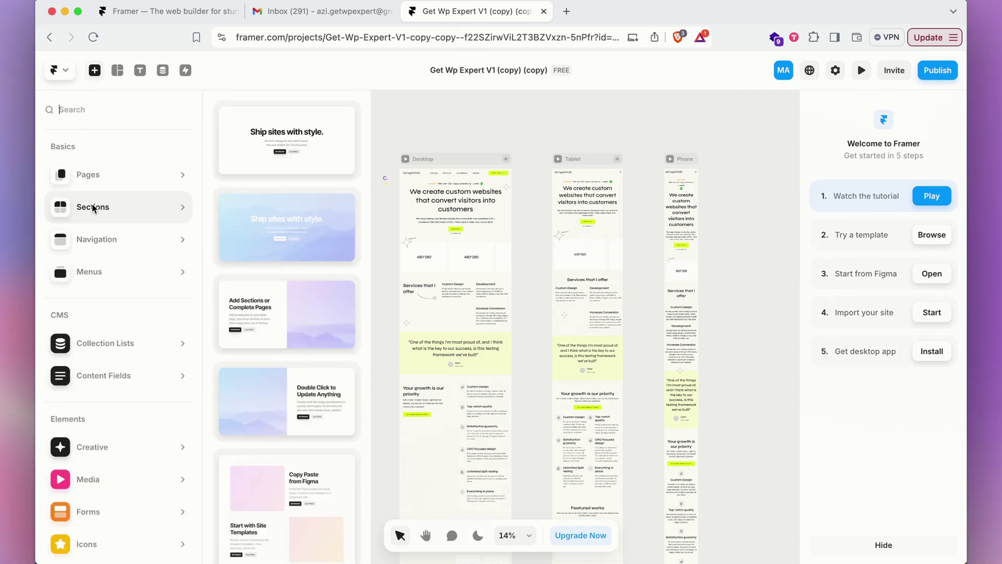
{"action": "scroll", "coordinate": [96, 438], "scroll_direction": "down", "scroll_amount": 3}
{"action": "mouse_move", "coordinate": [97, 440]}
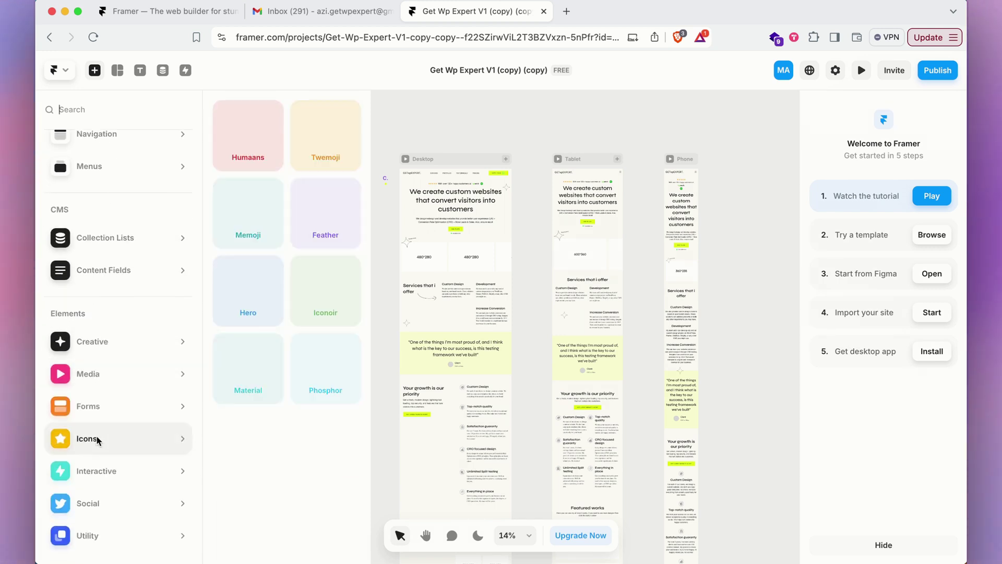
{"action": "mouse_move", "coordinate": [103, 409]}
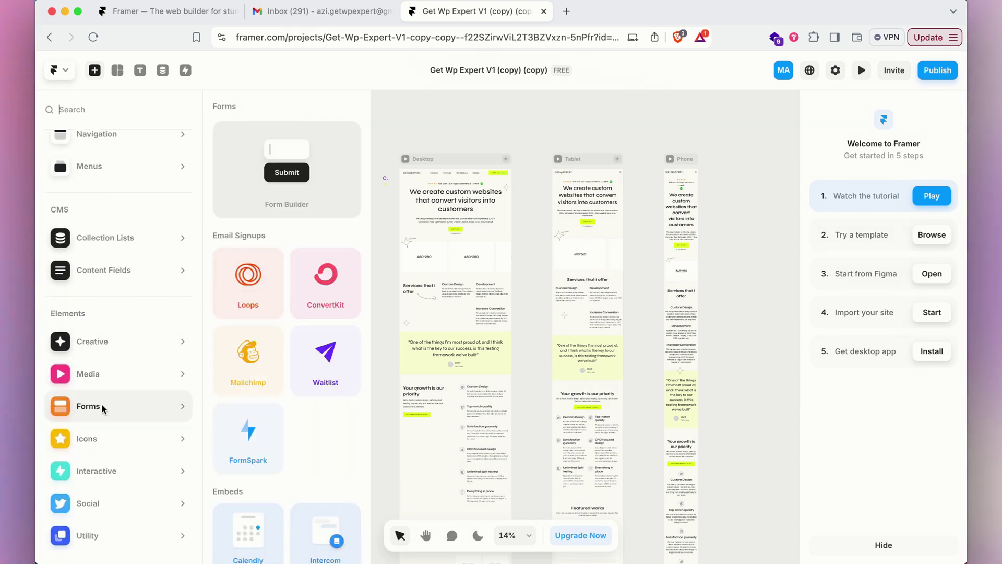
{"action": "mouse_move", "coordinate": [102, 502]}
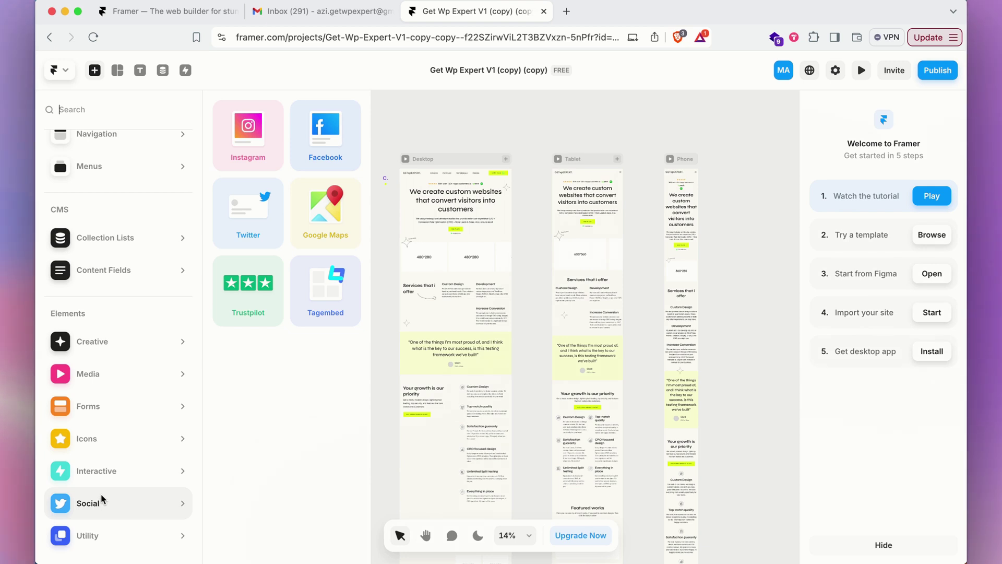
{"action": "mouse_move", "coordinate": [99, 134]}
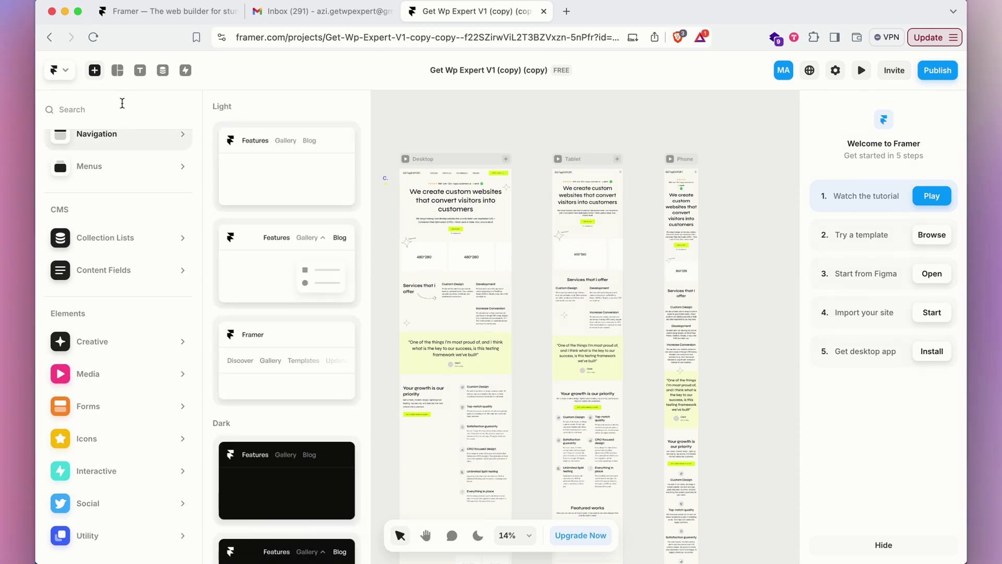
{"action": "left_click", "coordinate": [118, 70]}
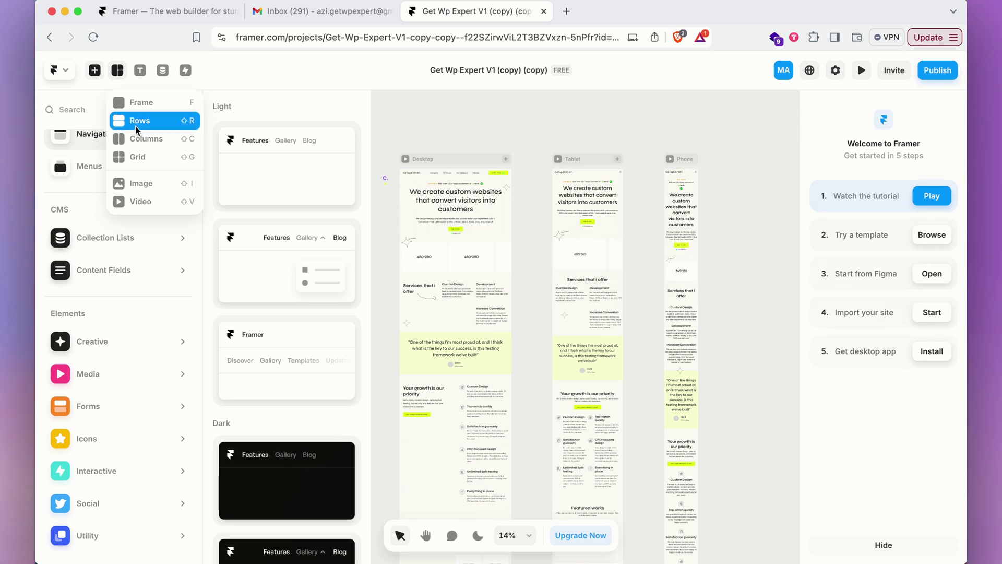
Look at the empty CMS collections and the Actions palette, then return to Pages
{"action": "left_click", "coordinate": [163, 72]}
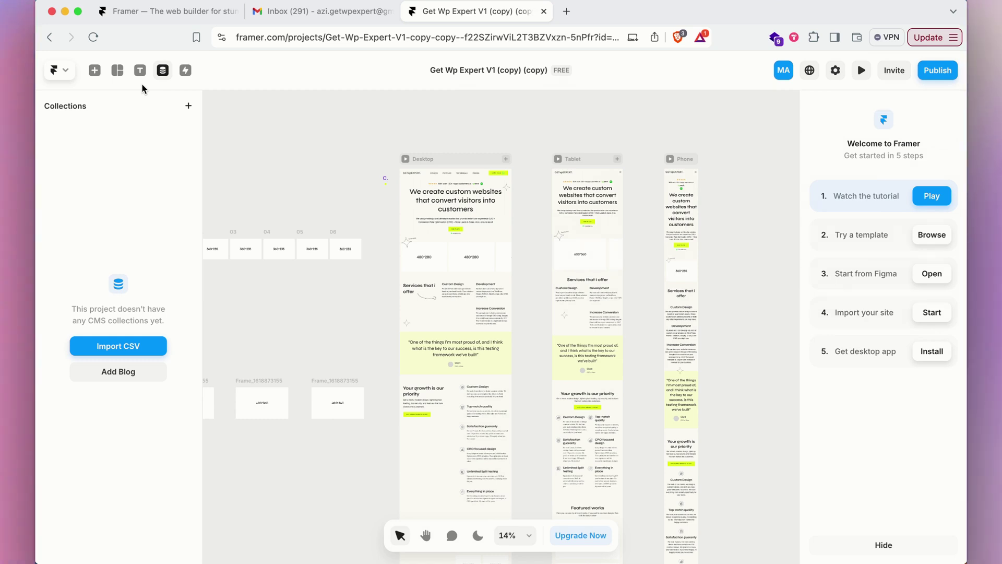
{"action": "left_click", "coordinate": [185, 71]}
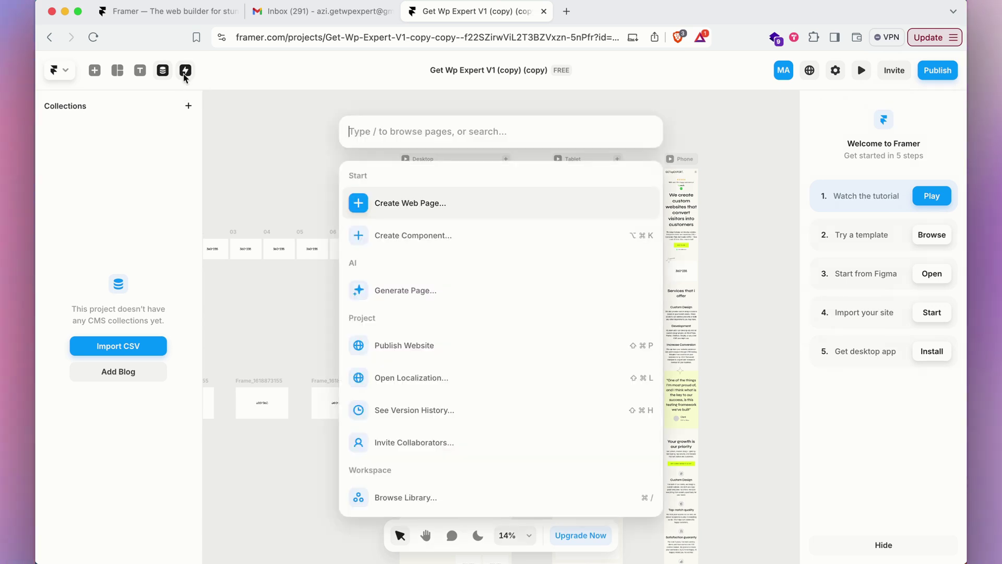
{"action": "left_click", "coordinate": [225, 114]}
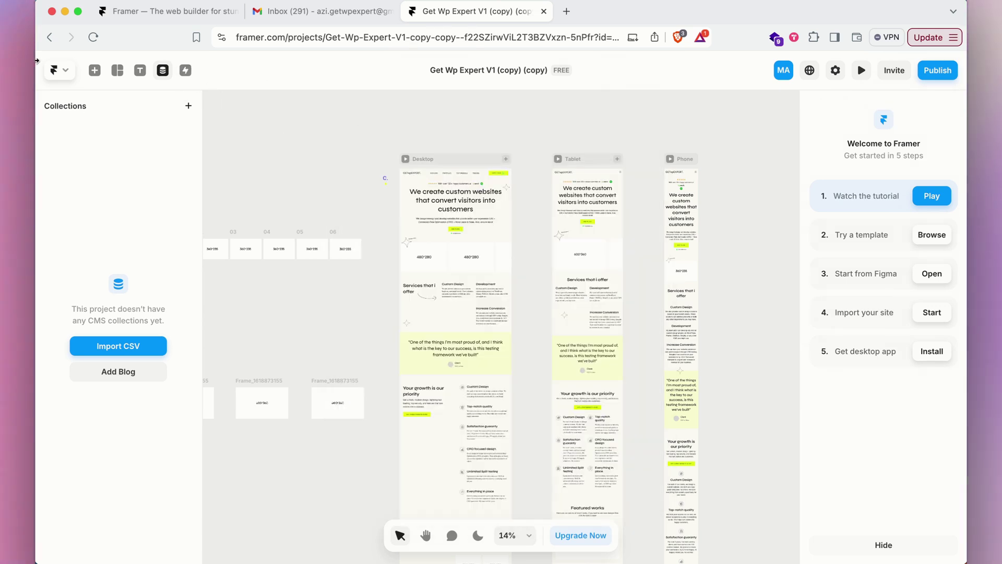
{"action": "left_click", "coordinate": [430, 136]}
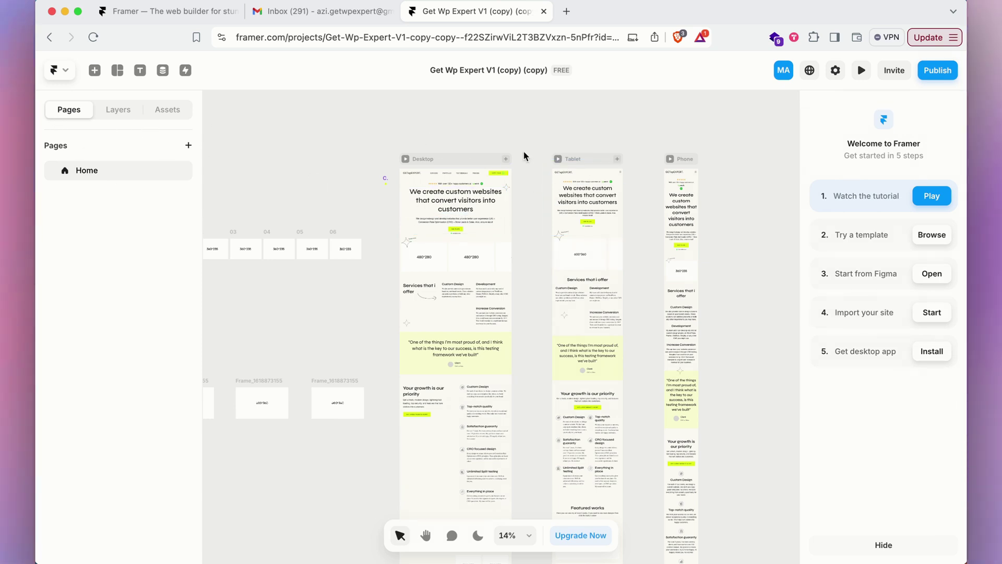
Compare the Layers and Assets lists, then select the hero heading text
{"action": "left_click", "coordinate": [117, 110]}
{"action": "left_click", "coordinate": [164, 111]}
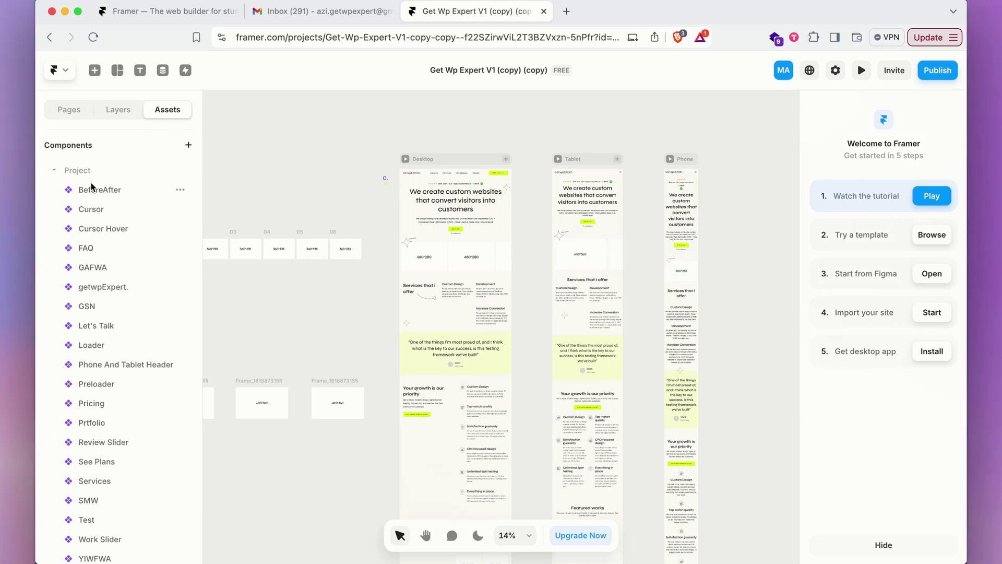
{"action": "left_click", "coordinate": [118, 110]}
{"action": "left_click", "coordinate": [437, 193]}
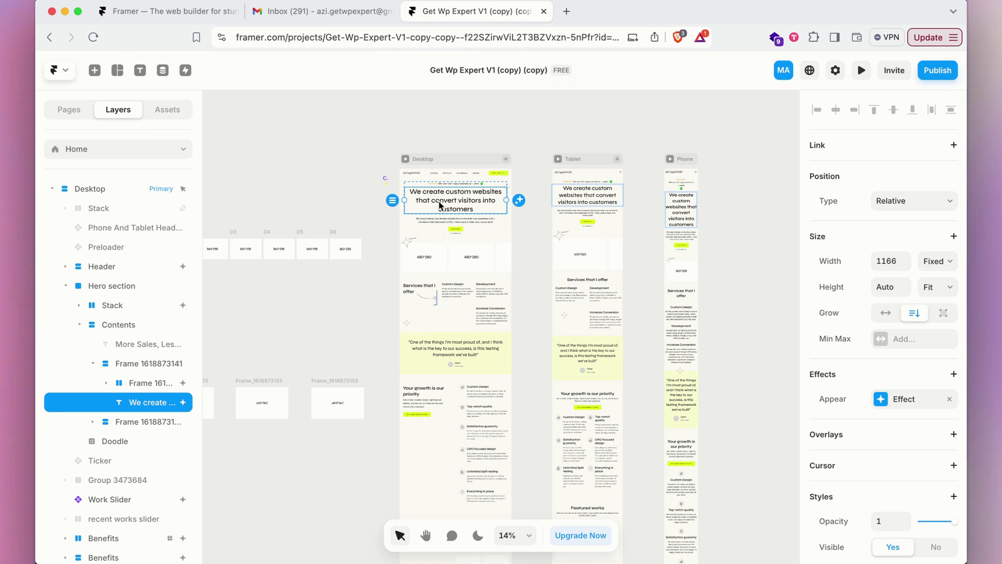
Preview the new-page options under Pages, then go back to the Home layer tree
{"action": "left_click", "coordinate": [69, 110]}
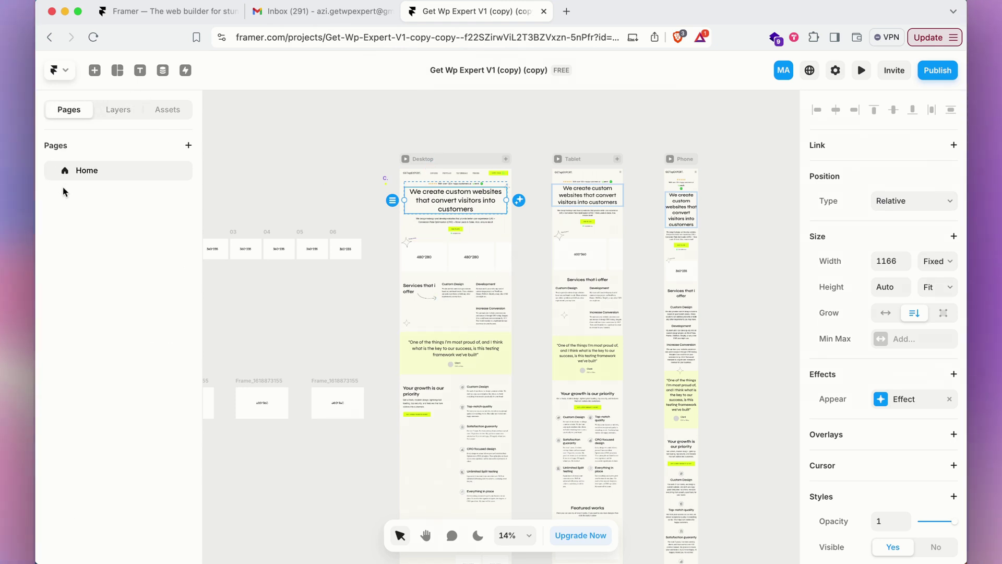
{"action": "left_click", "coordinate": [187, 147]}
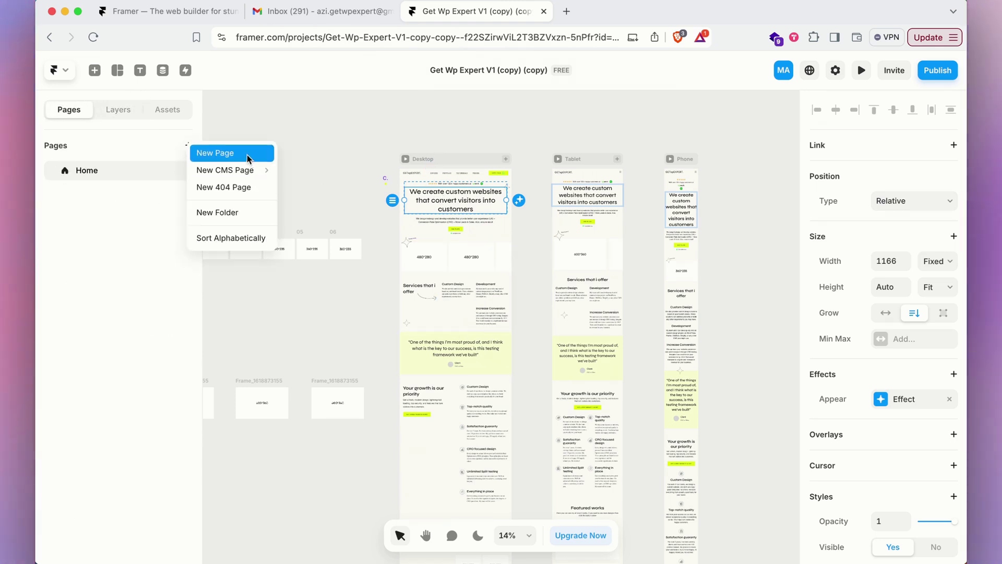
{"action": "mouse_move", "coordinate": [252, 177]}
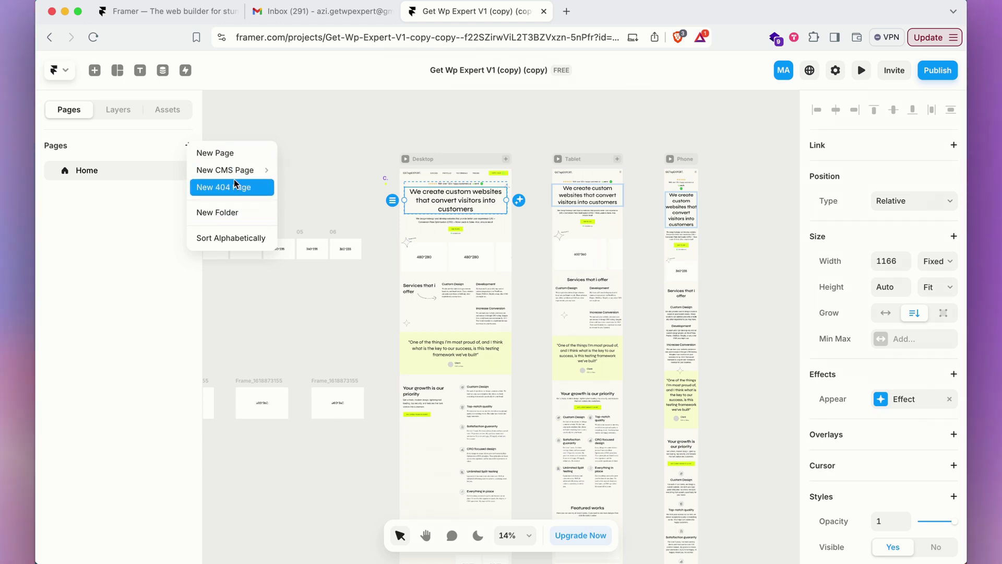
{"action": "left_click", "coordinate": [119, 137]}
{"action": "left_click", "coordinate": [116, 110]}
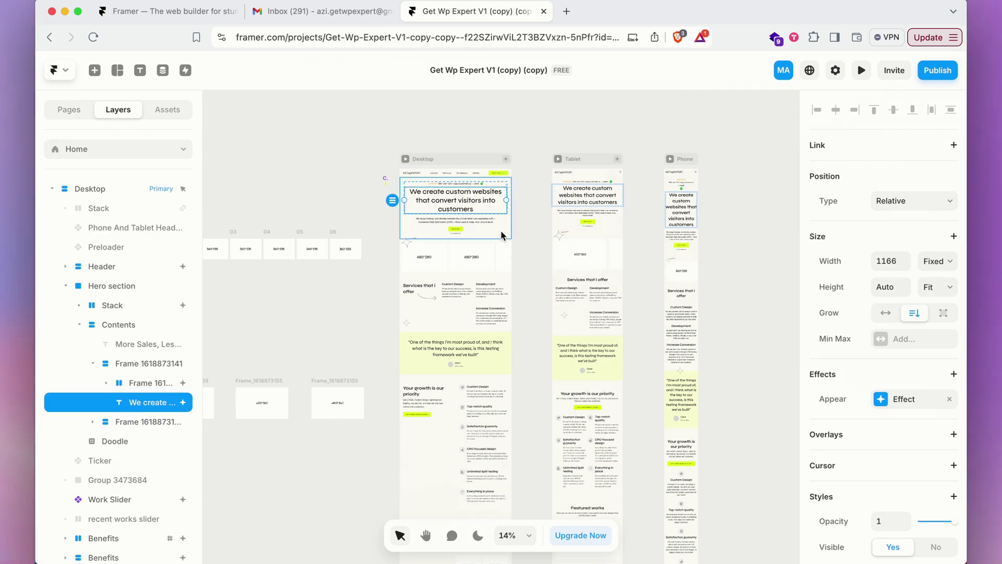
{"action": "scroll", "coordinate": [502, 236], "scroll_direction": "up", "scroll_amount": 5}
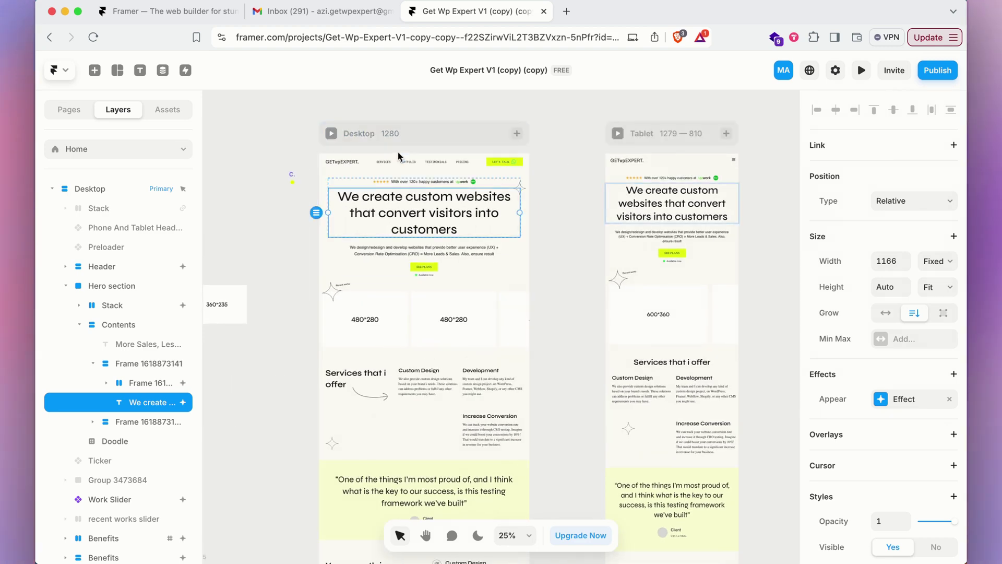
Select the header and retype the 'GETwpEXPERT.' logo text as 'HELLO AGENC'
{"action": "scroll", "coordinate": [398, 155], "scroll_direction": "up", "scroll_amount": 2}
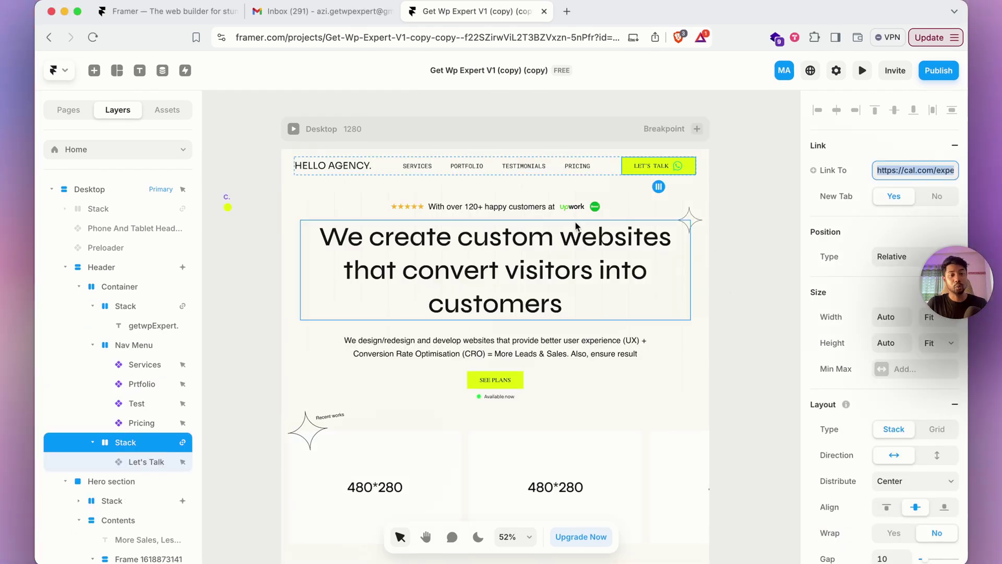
{"action": "left_click", "coordinate": [291, 164]}
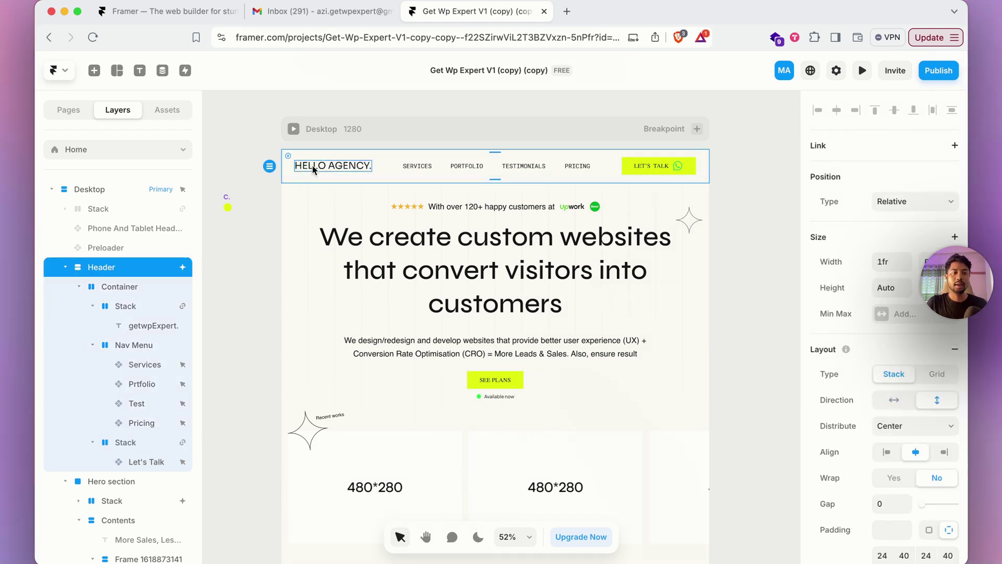
{"action": "double_click", "coordinate": [313, 167]}
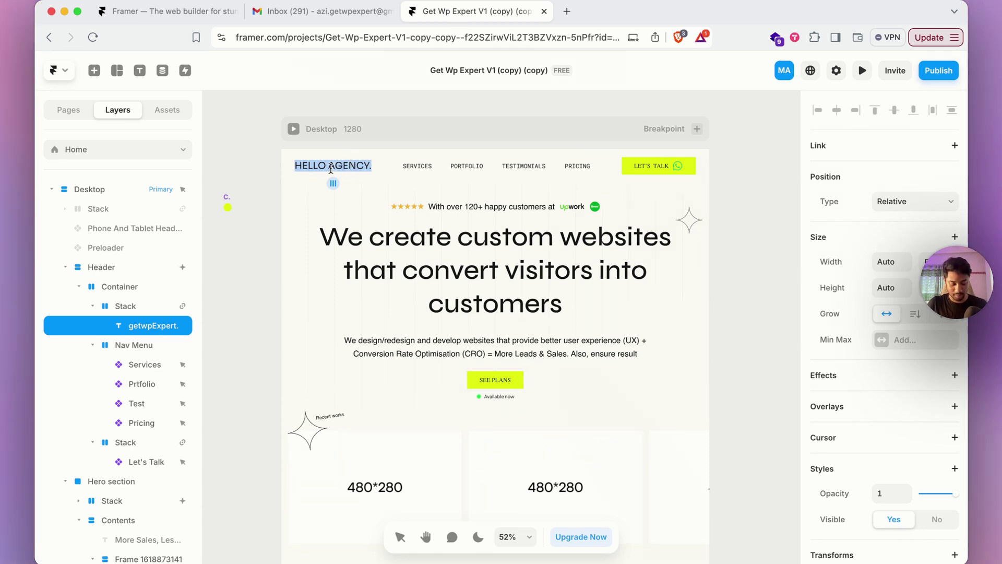
{"action": "type", "text": "HELLO A"}
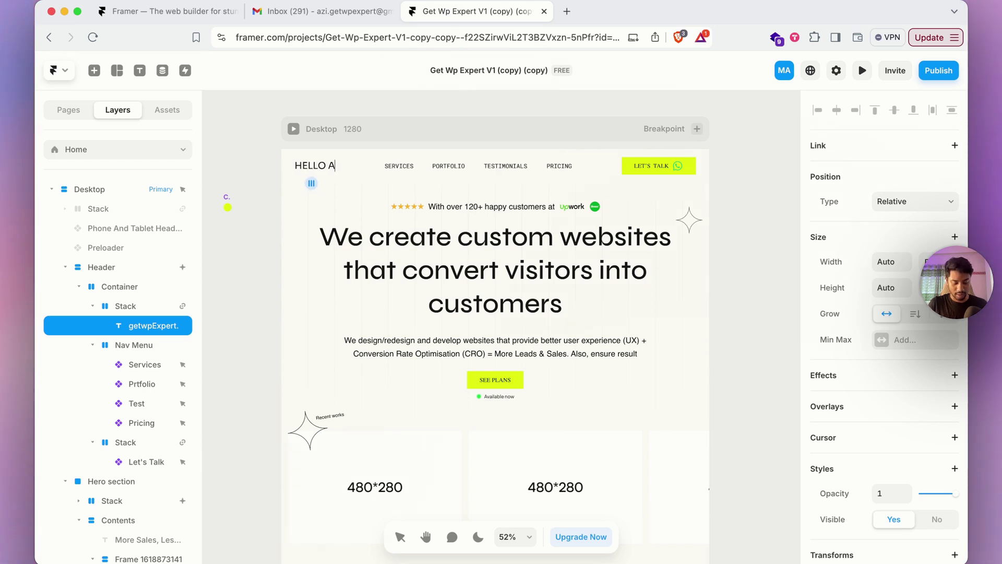
{"action": "type", "text": "GENCY."}
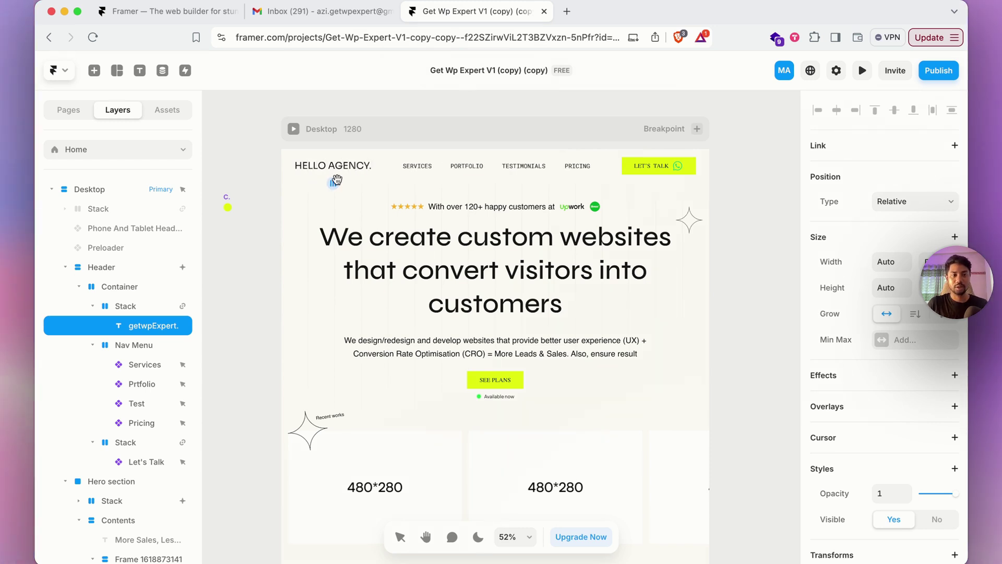
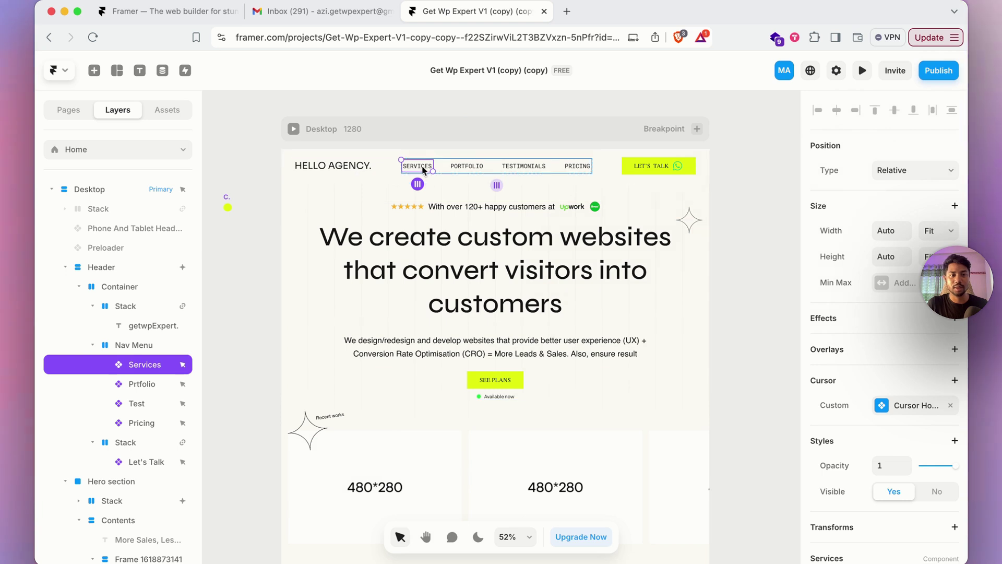
Inspect the Services nav item's component, then go back to the Home page canvas
{"action": "double_click", "coordinate": [418, 166]}
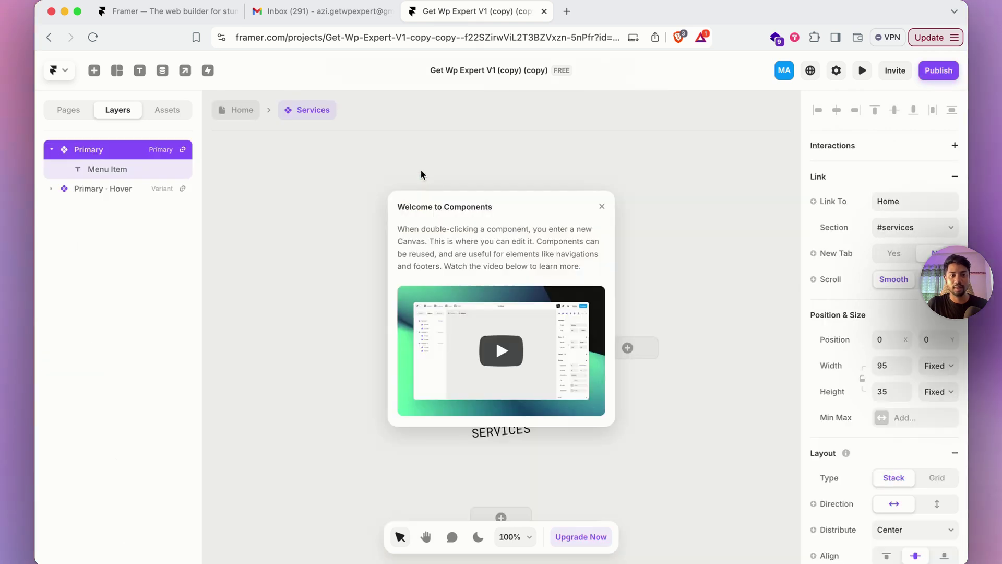
{"action": "left_click", "coordinate": [602, 206]}
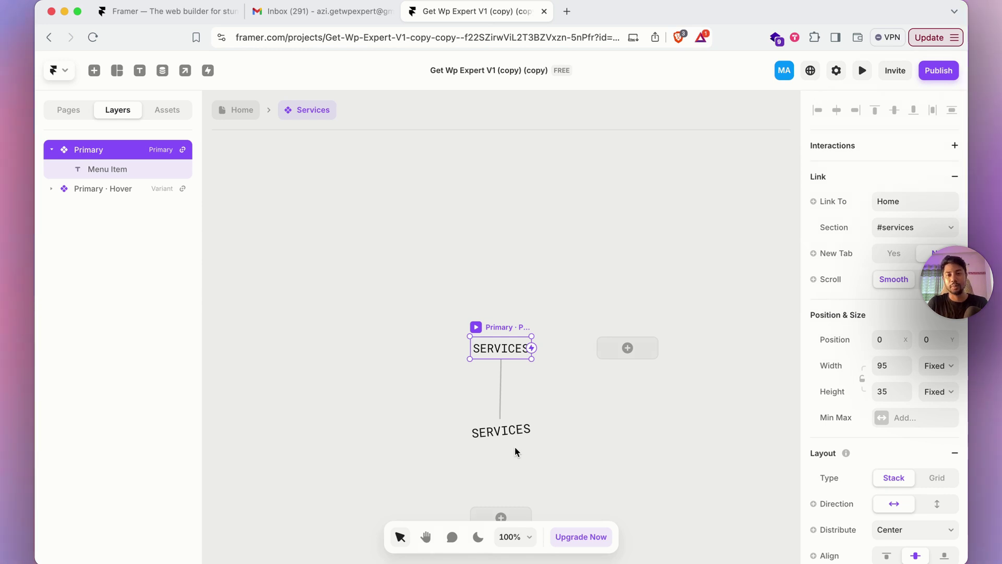
{"action": "scroll", "coordinate": [514, 448], "scroll_direction": "down", "scroll_amount": 2}
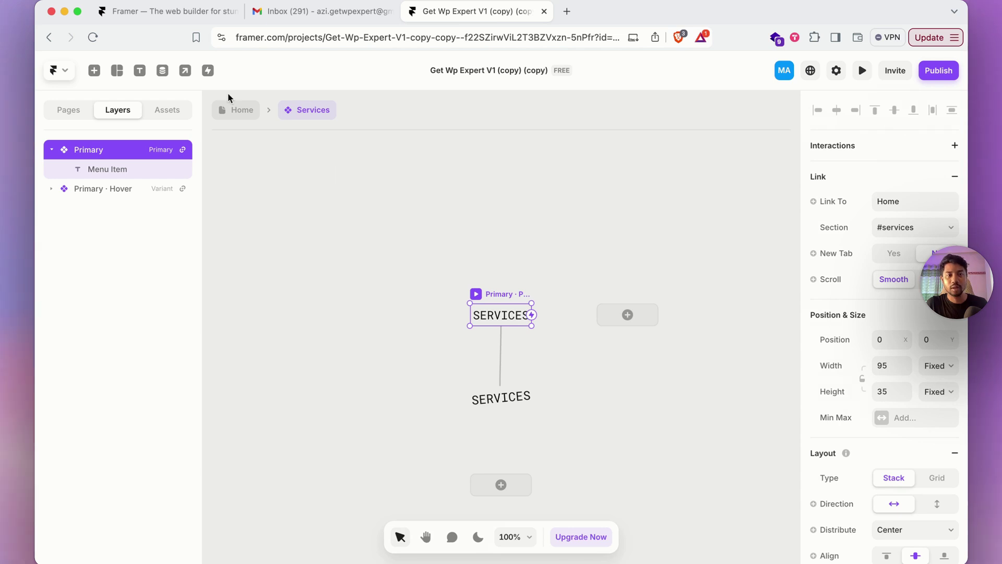
{"action": "left_click", "coordinate": [236, 110]}
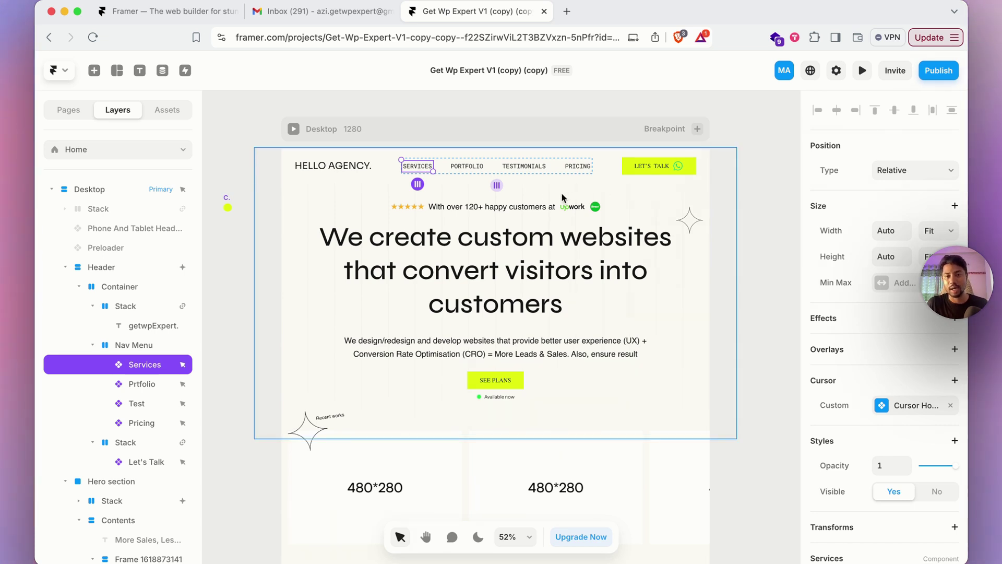
Duplicate the PRICING nav item and relabel the copy CONTACT
{"action": "left_click", "coordinate": [578, 167]}
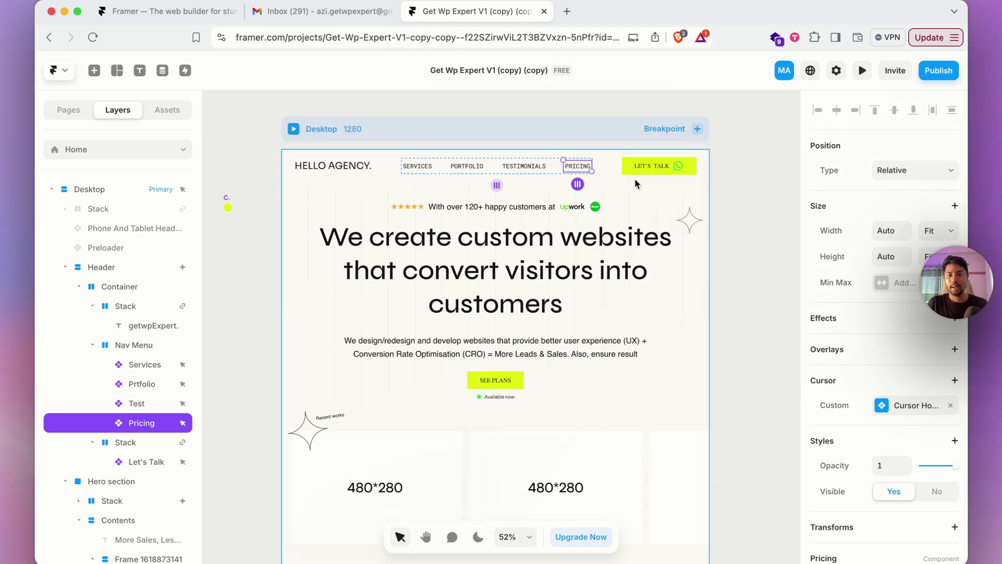
{"action": "key", "text": "super+d"}
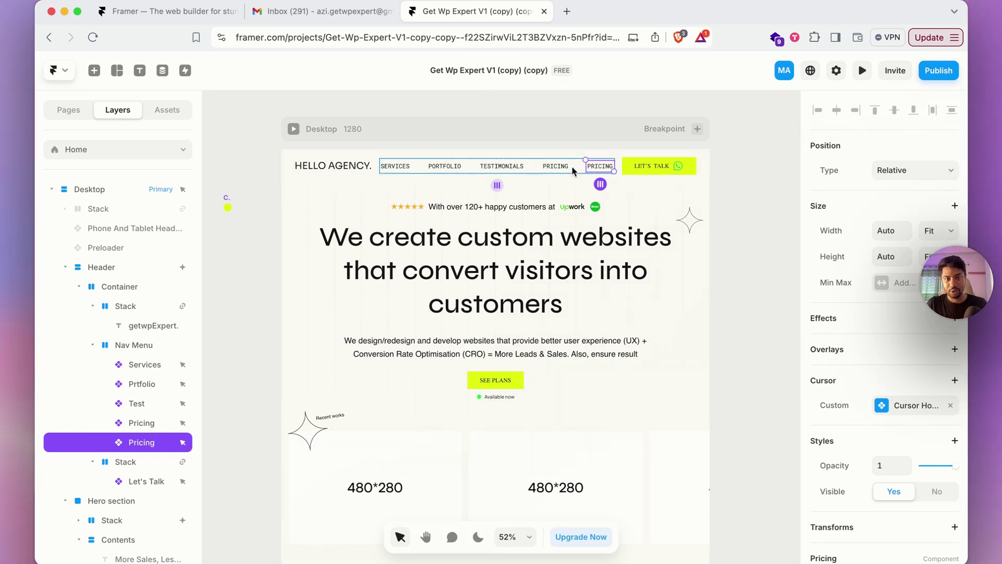
{"action": "double_click", "coordinate": [597, 170]}
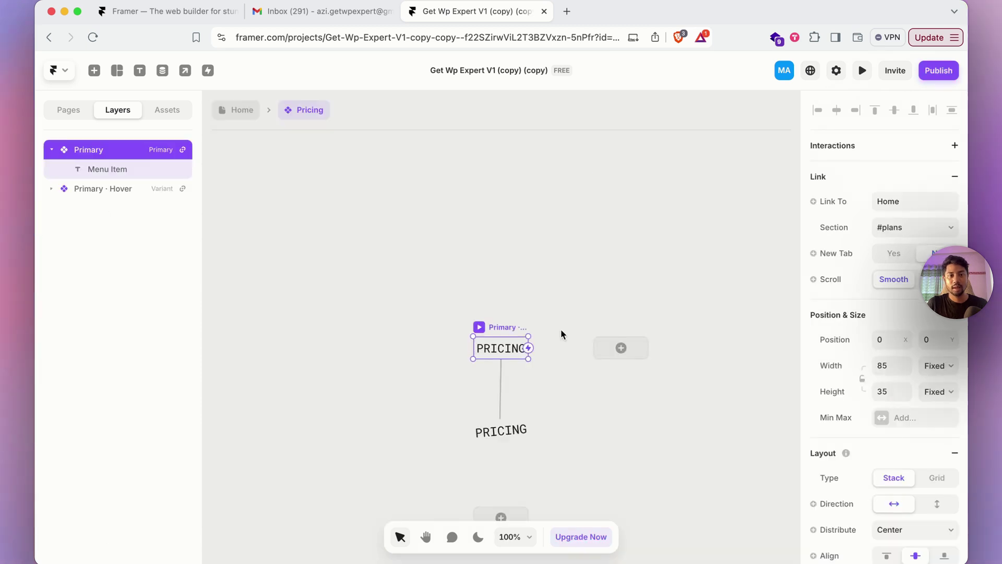
{"action": "double_click", "coordinate": [493, 350]}
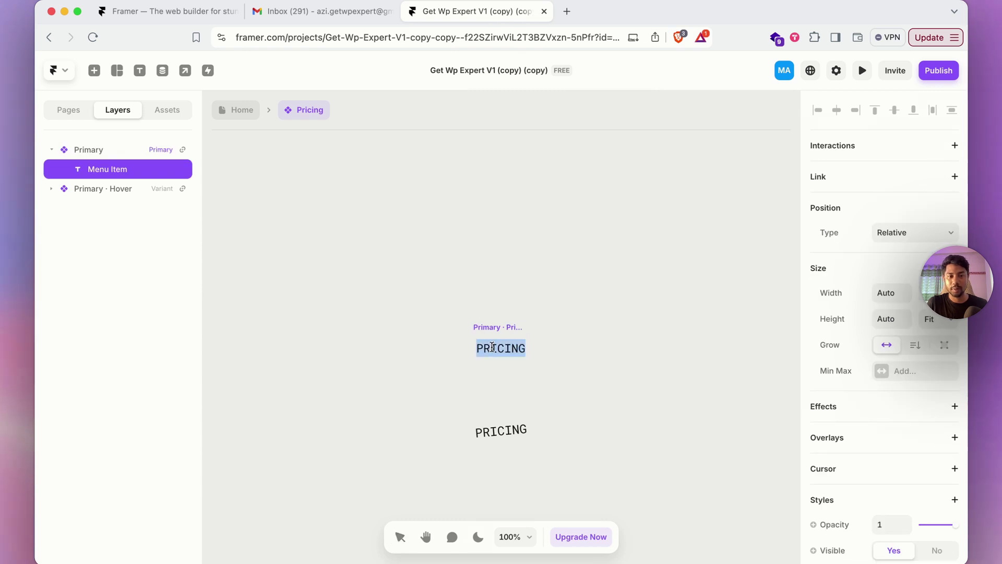
{"action": "type", "text": "CON"}
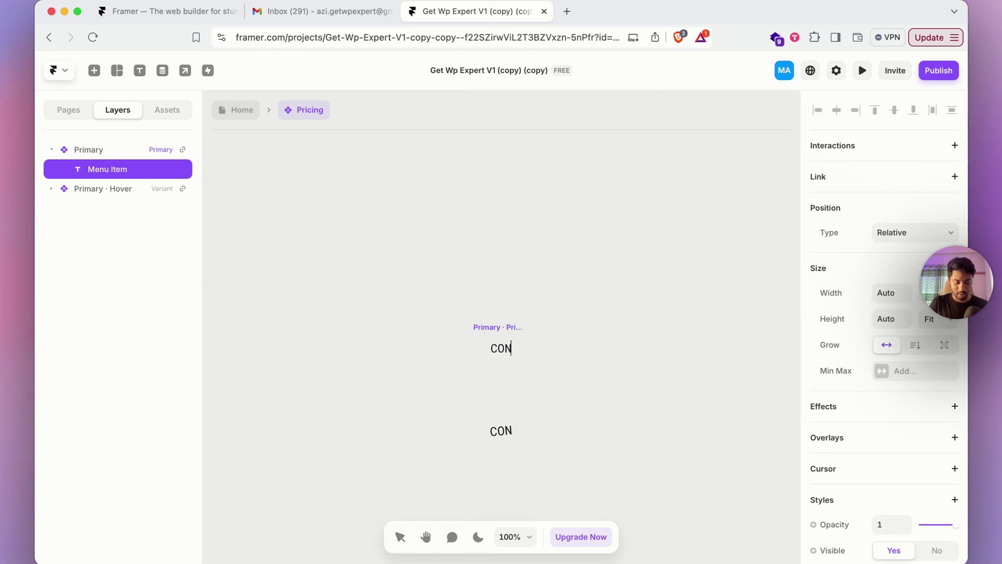
{"action": "type", "text": "TACT"}
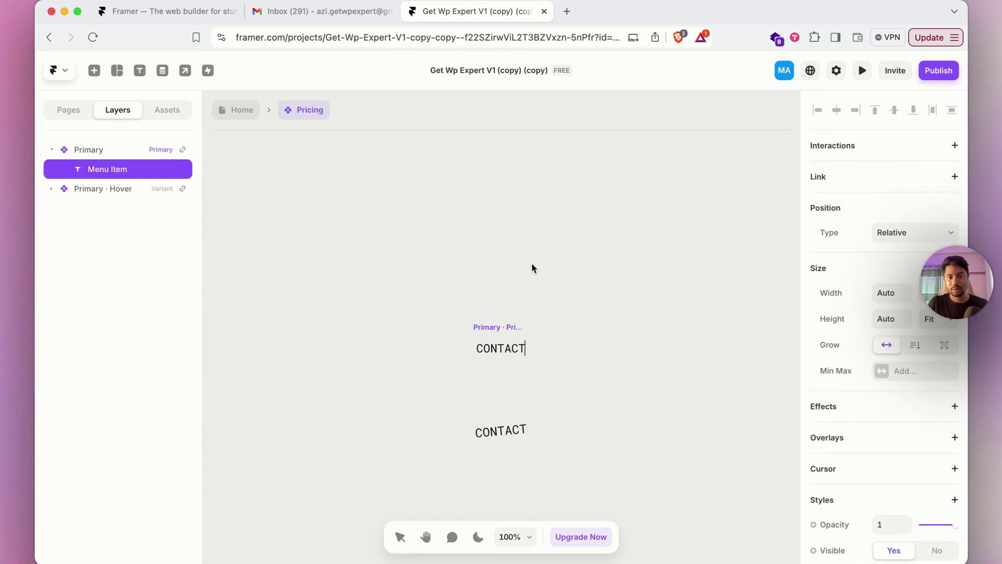
{"action": "key", "text": "Escape"}
Reduce the Nav Menu's layout gap from 48 to 40, then select the Desktop frame
{"action": "left_click", "coordinate": [222, 112]}
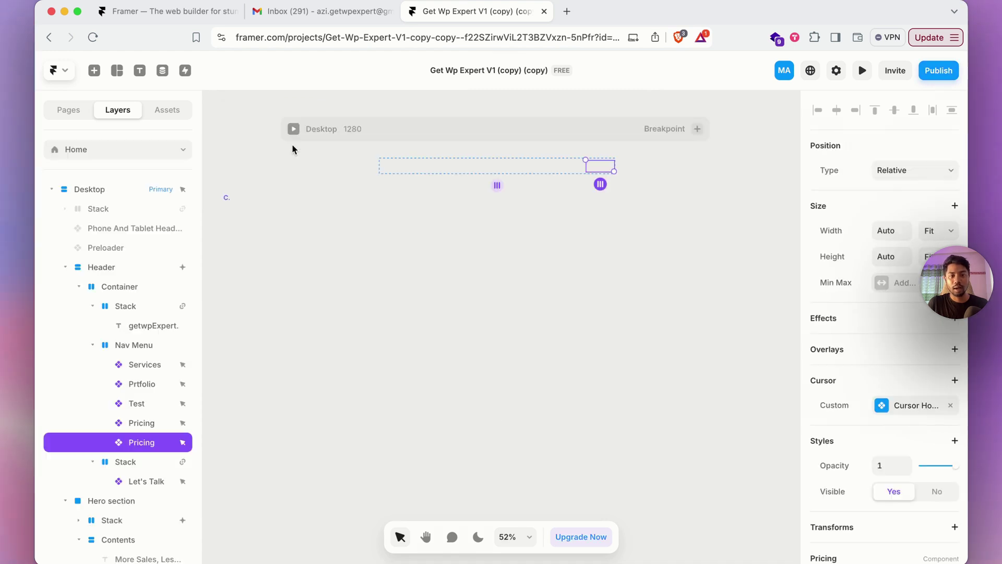
{"action": "left_click", "coordinate": [134, 345]}
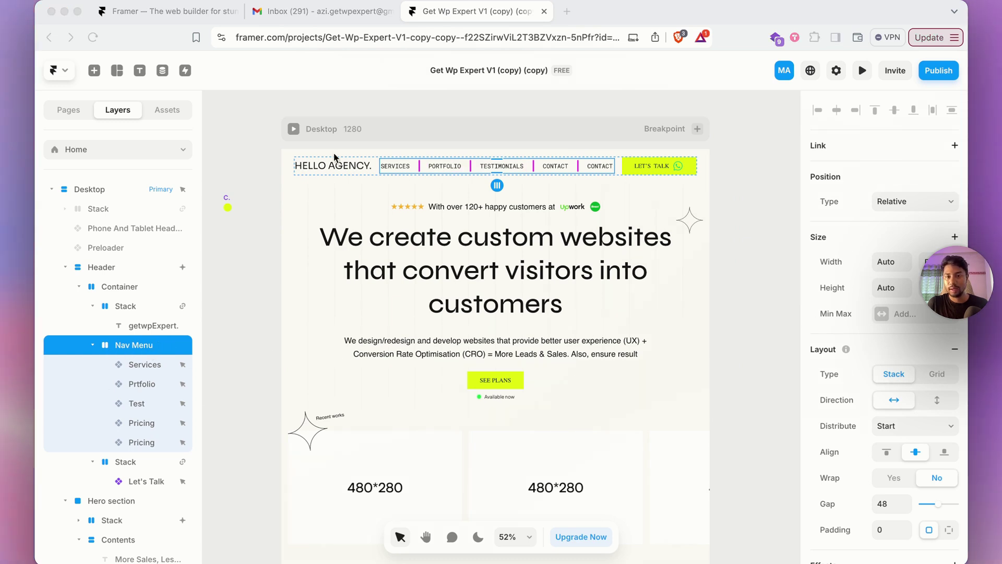
{"action": "left_click", "coordinate": [894, 502]}
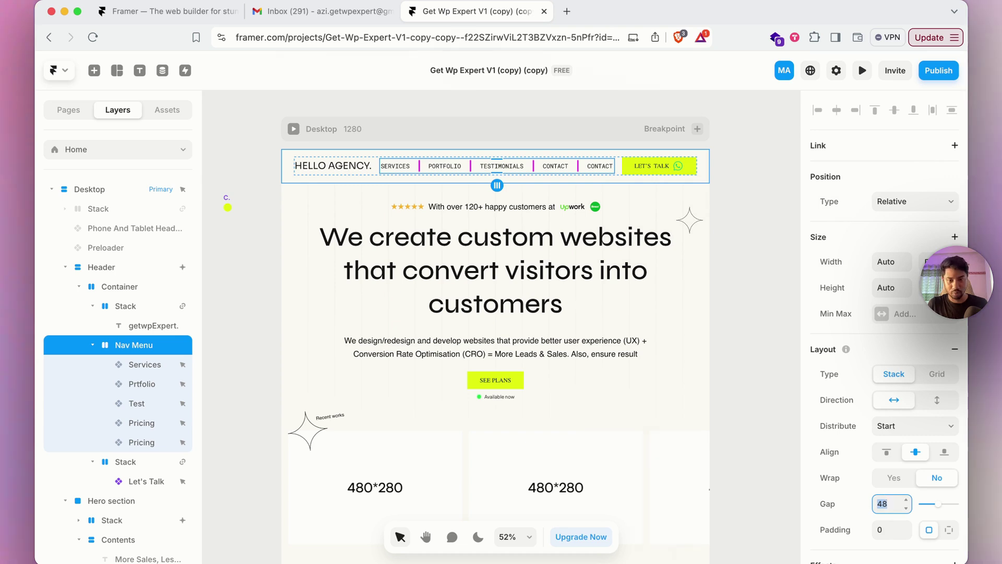
{"action": "type", "text": "44"}
{"action": "key", "text": "Return"}
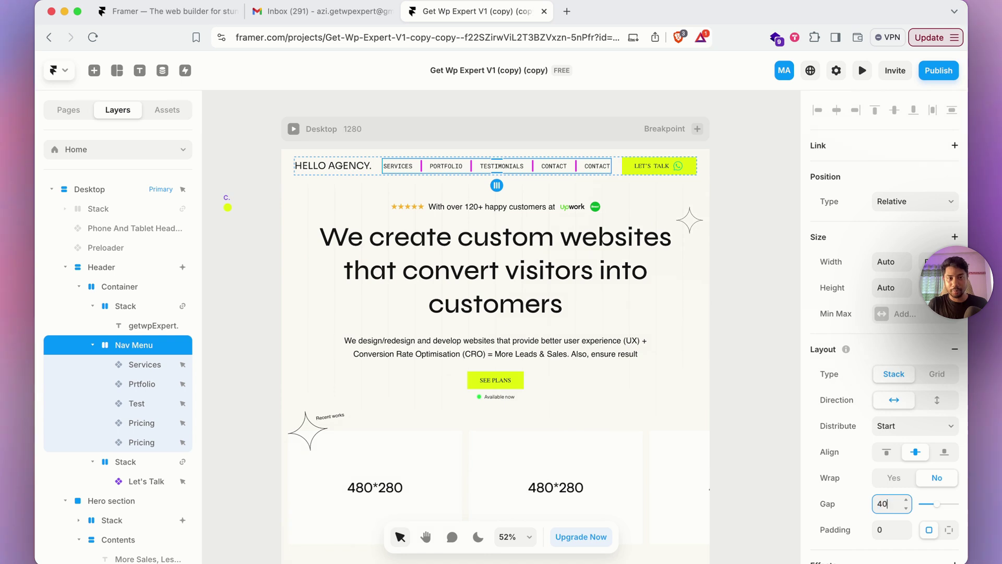
{"action": "key", "text": "Return"}
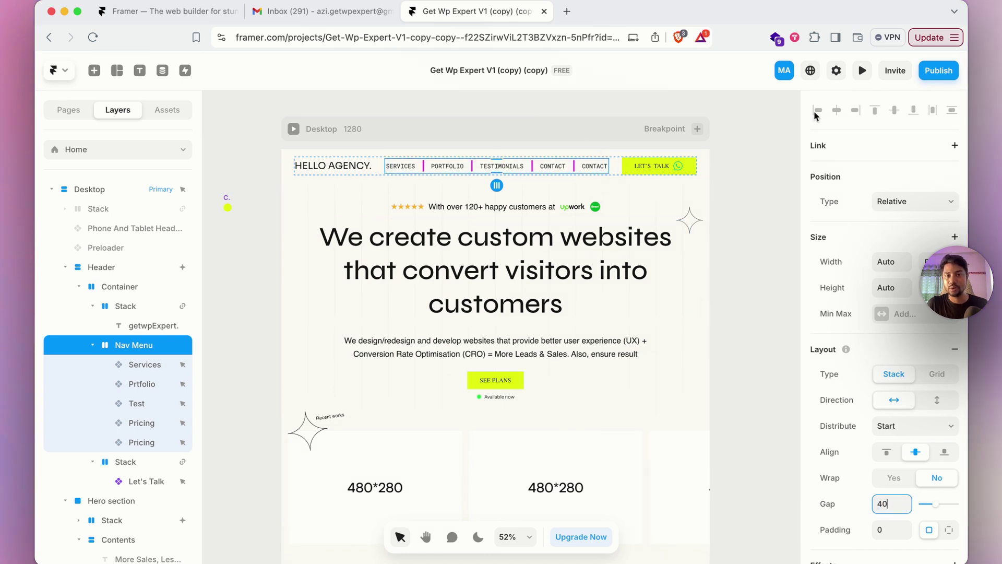
{"action": "left_click", "coordinate": [774, 139]}
{"action": "left_click", "coordinate": [549, 126]}
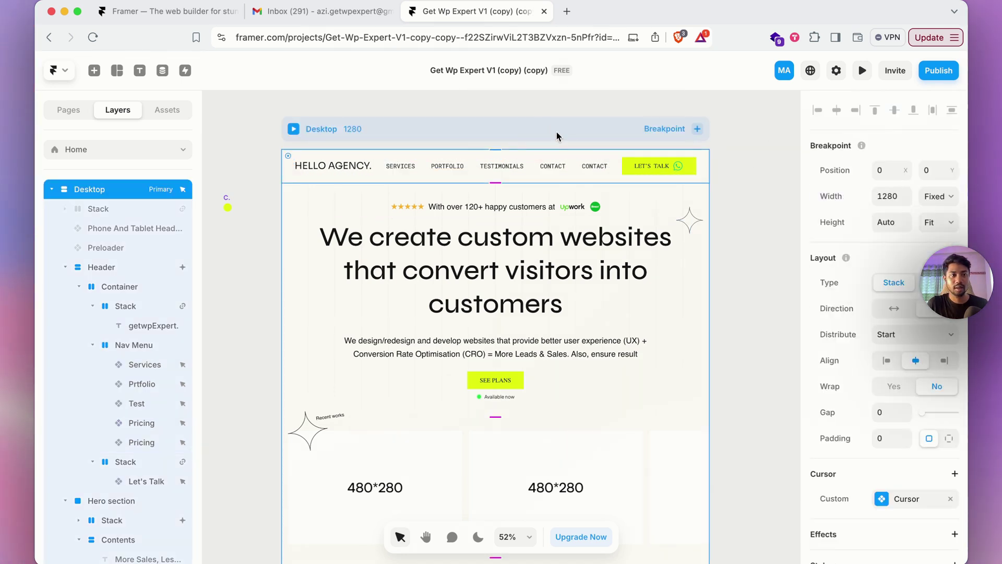
{"action": "left_click", "coordinate": [862, 70]}
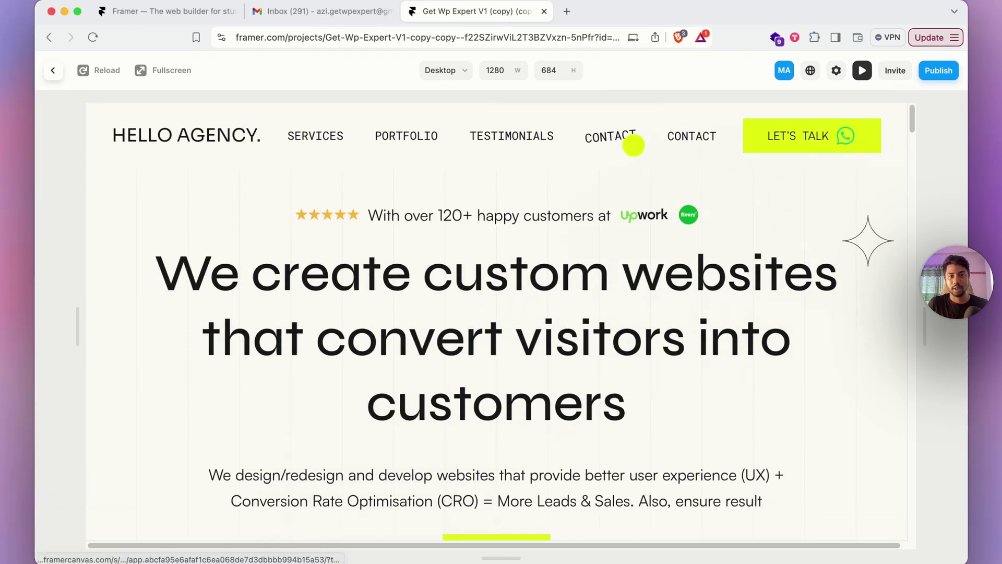
{"action": "scroll", "coordinate": [611, 149], "scroll_direction": "down", "scroll_amount": 10}
{"action": "scroll", "coordinate": [570, 201], "scroll_direction": "up", "scroll_amount": 15}
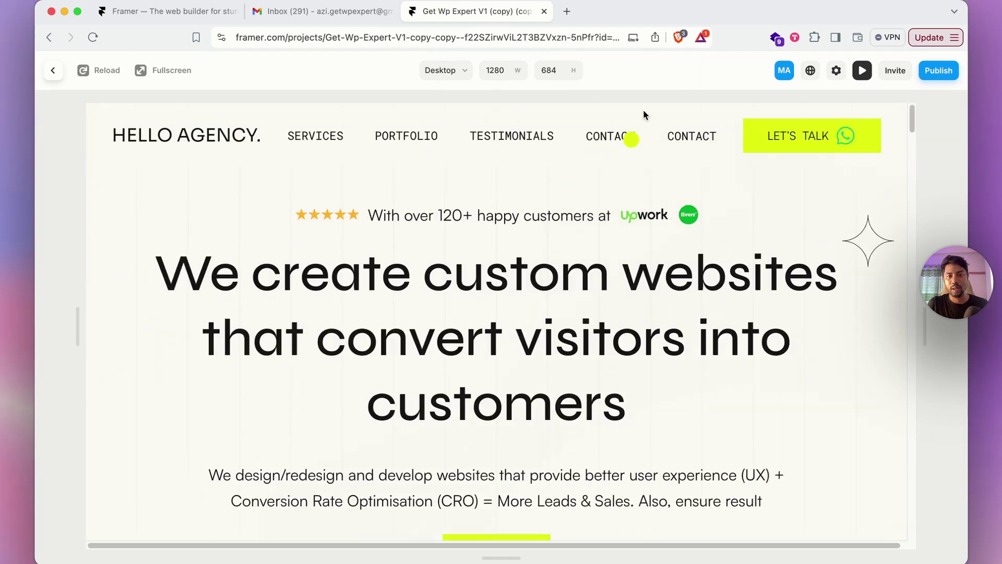
{"action": "scroll", "coordinate": [630, 133], "scroll_direction": "down", "scroll_amount": 10}
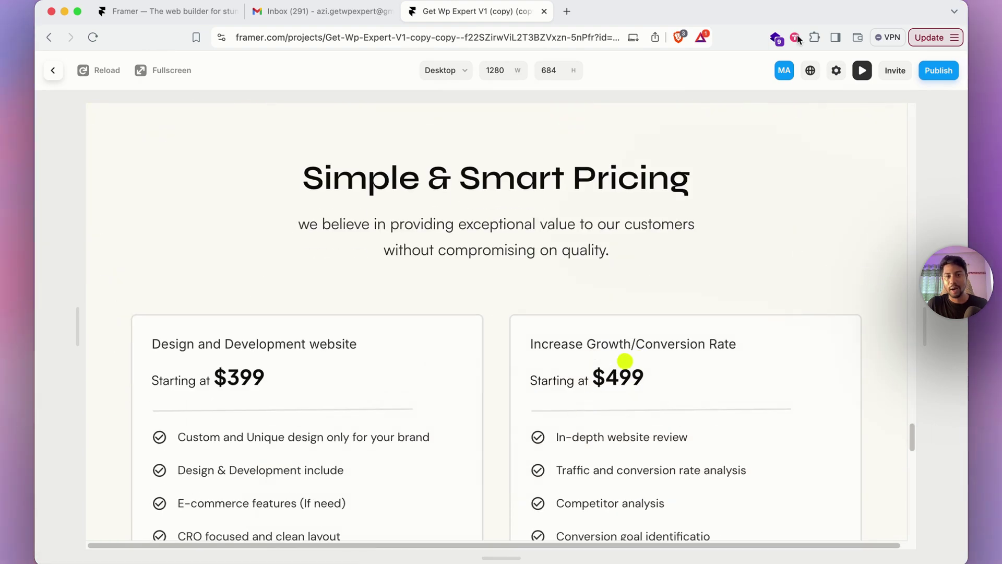
{"action": "left_click", "coordinate": [53, 70]}
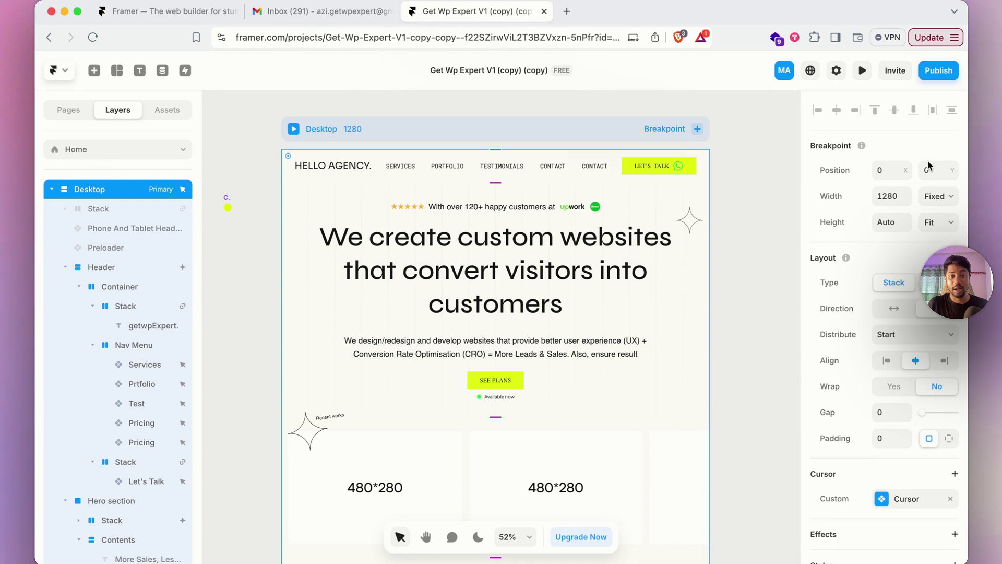
Delete the duplicate CONTACT nav item, keeping the remaining one
{"action": "left_click", "coordinate": [599, 169]}
{"action": "key", "text": "Delete"}
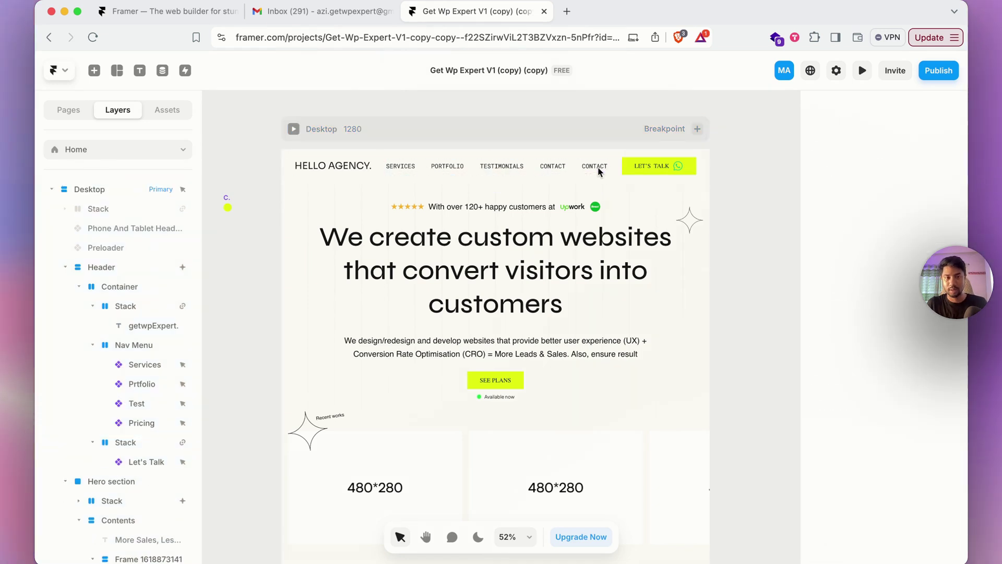
{"action": "left_click", "coordinate": [573, 168]}
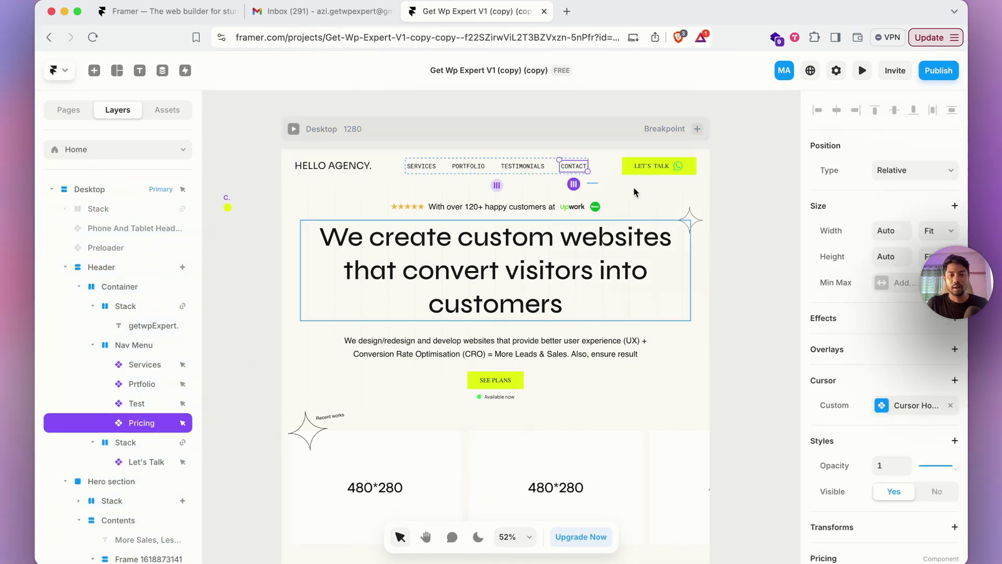
Remove the CONTACT item's component link to the Home #plans section
{"action": "double_click", "coordinate": [577, 168]}
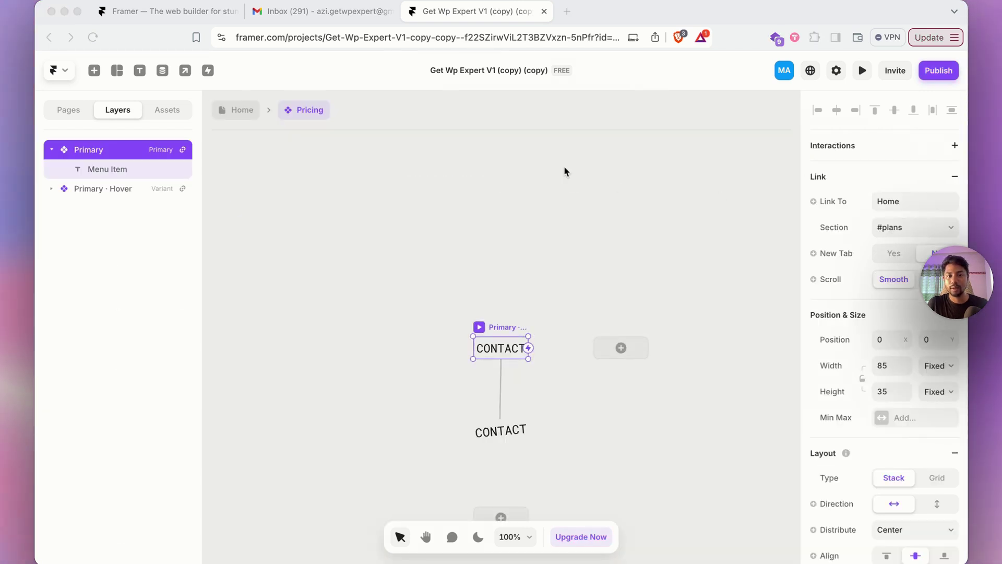
{"action": "scroll", "coordinate": [928, 440], "scroll_direction": "down", "scroll_amount": 1}
{"action": "scroll", "coordinate": [887, 261], "scroll_direction": "up", "scroll_amount": 1}
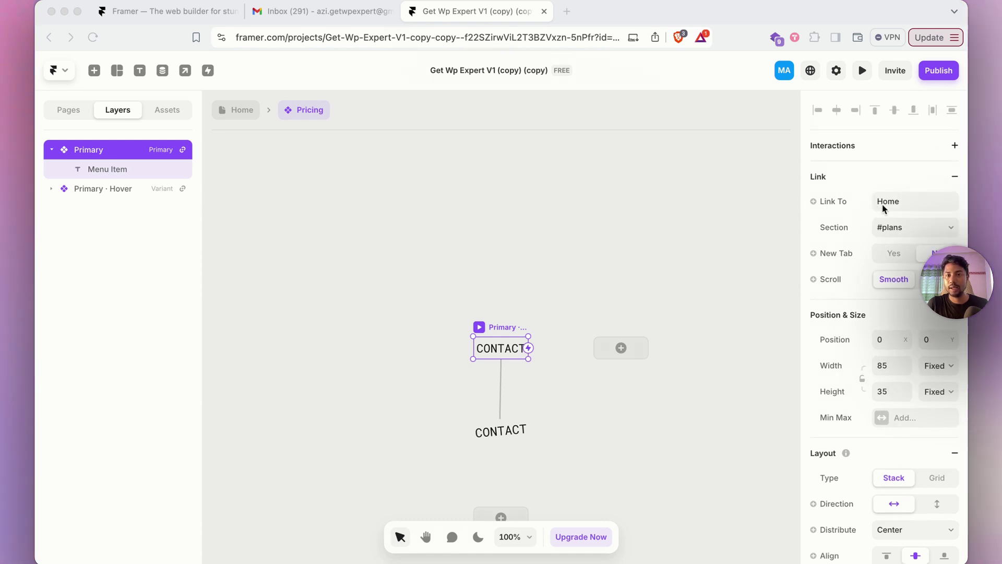
{"action": "left_click", "coordinate": [938, 228]}
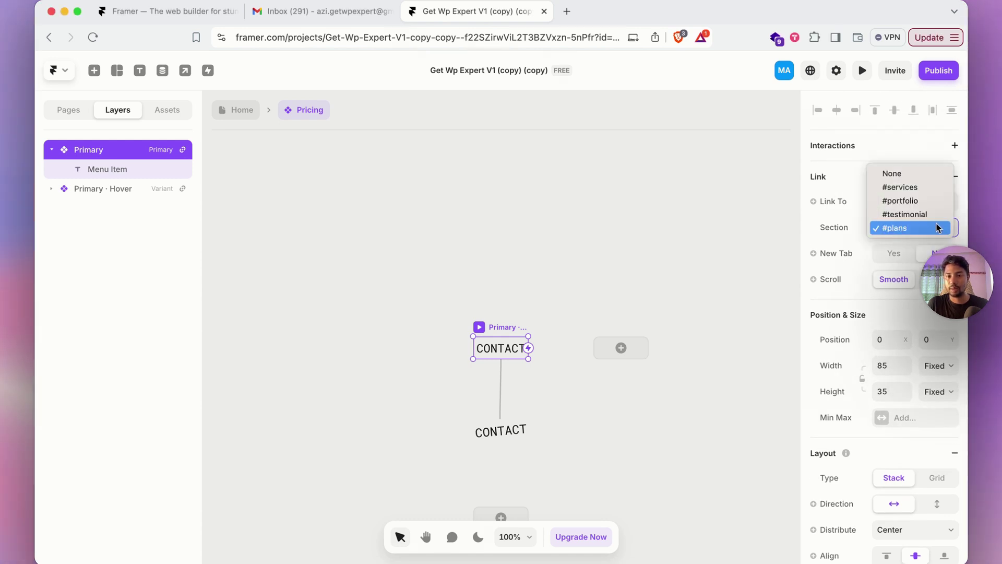
{"action": "left_click", "coordinate": [850, 233]}
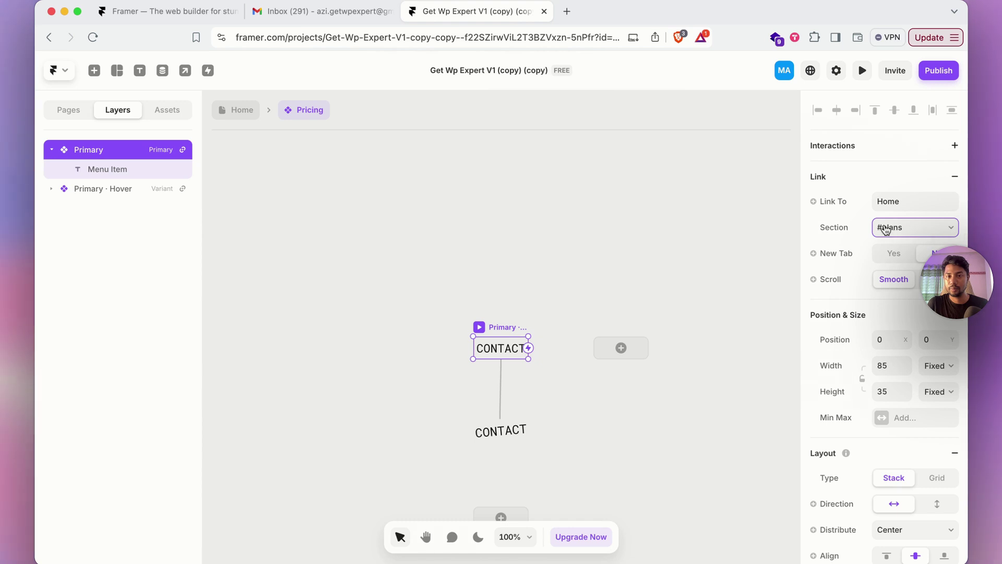
{"action": "left_click", "coordinate": [955, 181]}
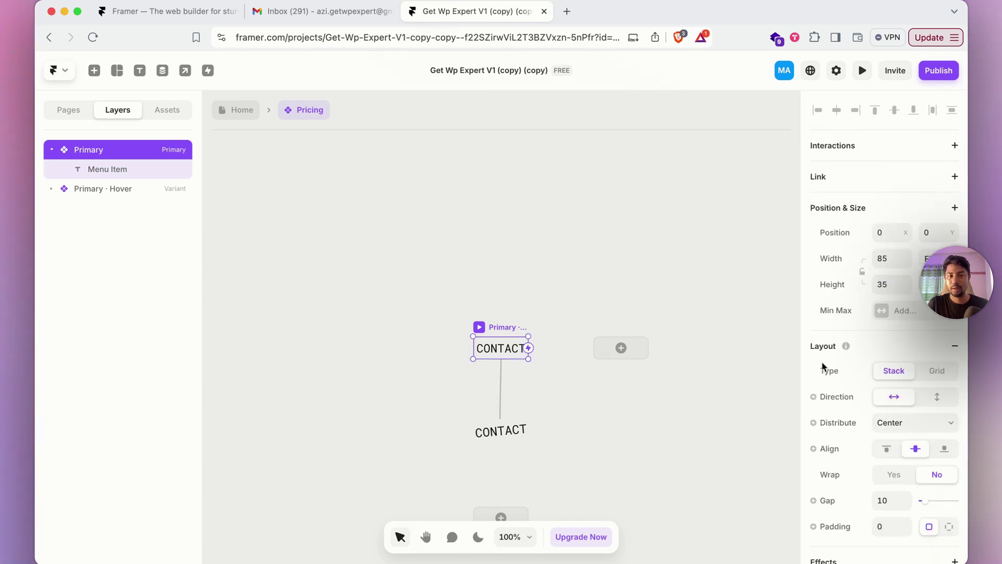
{"action": "left_click", "coordinate": [501, 431]}
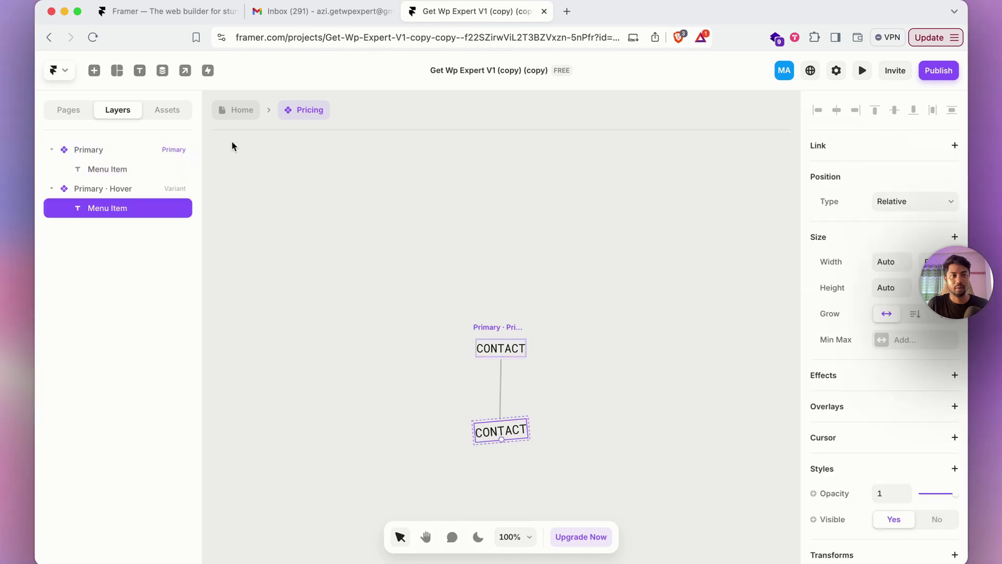
{"action": "left_click", "coordinate": [243, 116]}
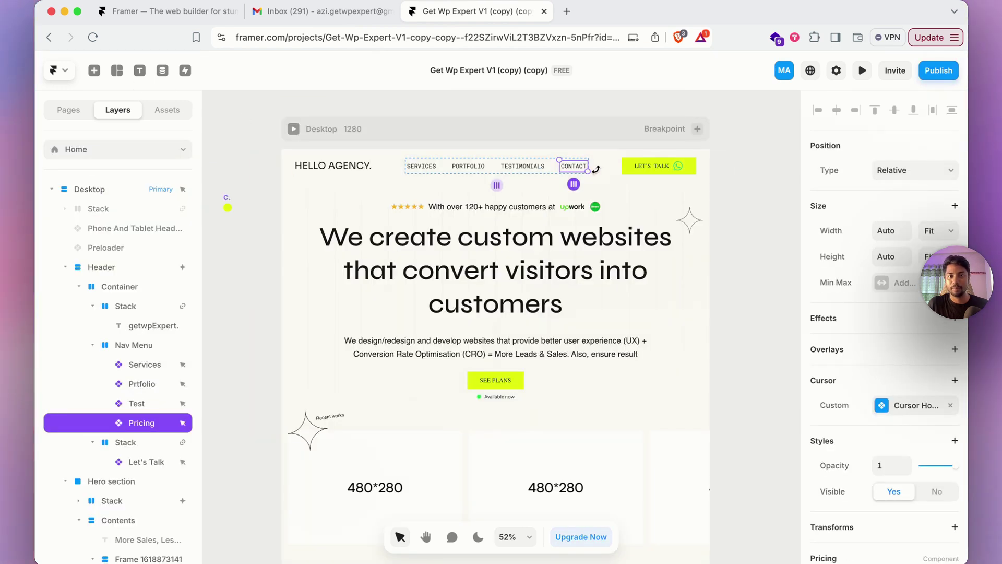
Preview the landing page live, scroll through it, and close the preview
{"action": "left_click", "coordinate": [618, 134]}
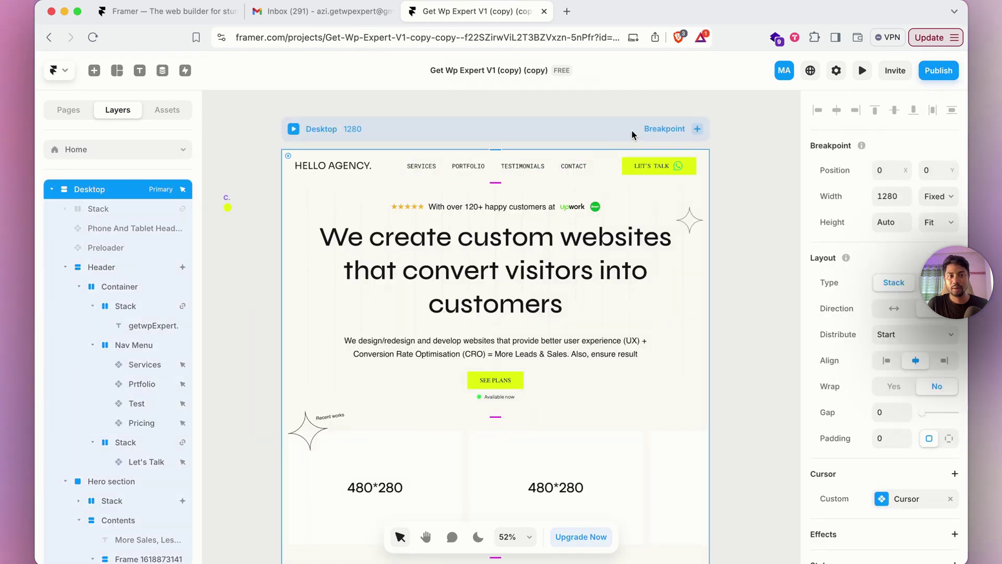
{"action": "left_click", "coordinate": [863, 70]}
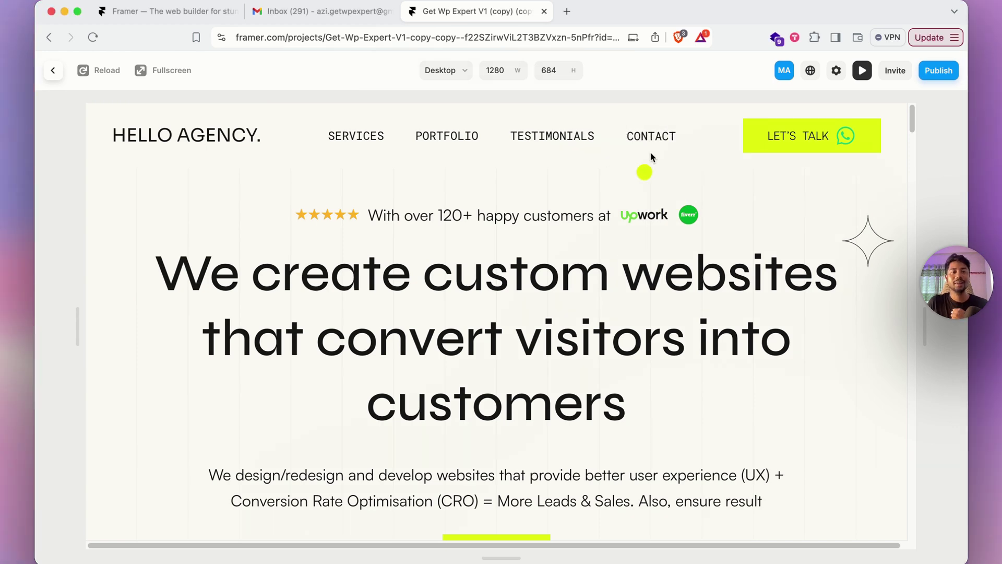
{"action": "scroll", "coordinate": [651, 156], "scroll_direction": "down", "scroll_amount": 15}
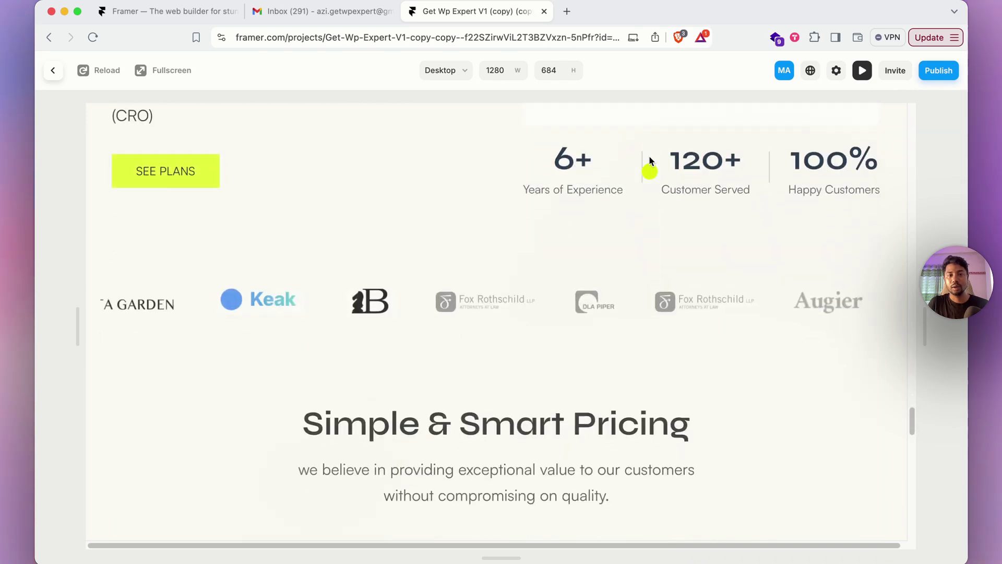
{"action": "scroll", "coordinate": [649, 155], "scroll_direction": "down", "scroll_amount": 15}
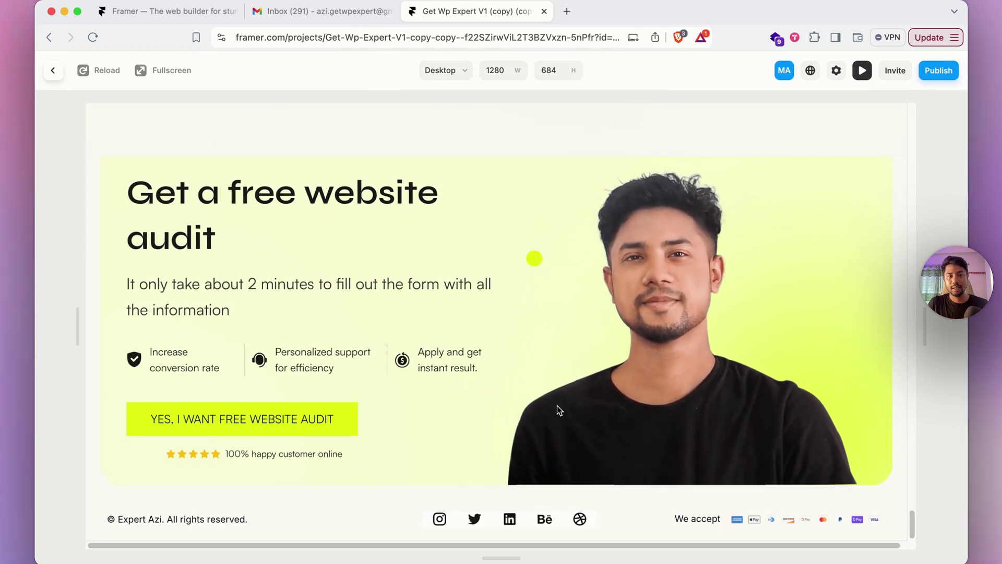
{"action": "scroll", "coordinate": [429, 249], "scroll_direction": "up", "scroll_amount": 15}
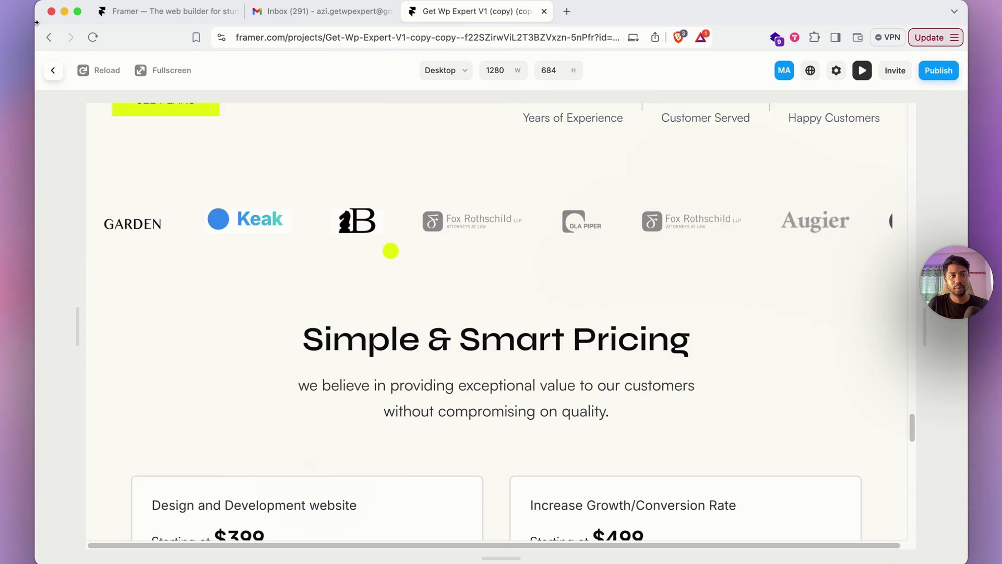
{"action": "left_click", "coordinate": [53, 72]}
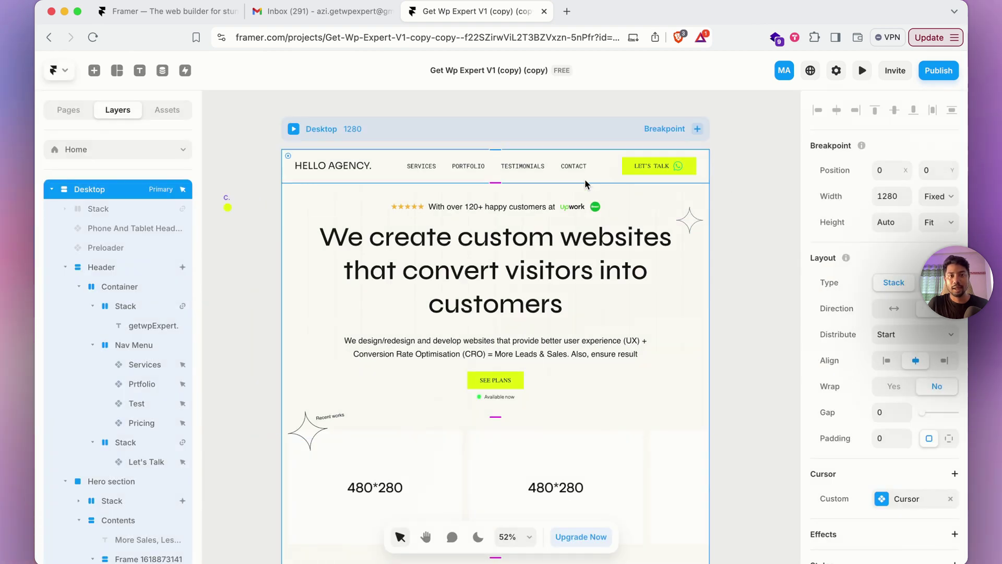
Select the free-audit Call to Action section and add a Scroll Section to it
{"action": "scroll", "coordinate": [538, 244], "scroll_direction": "down", "scroll_amount": 15}
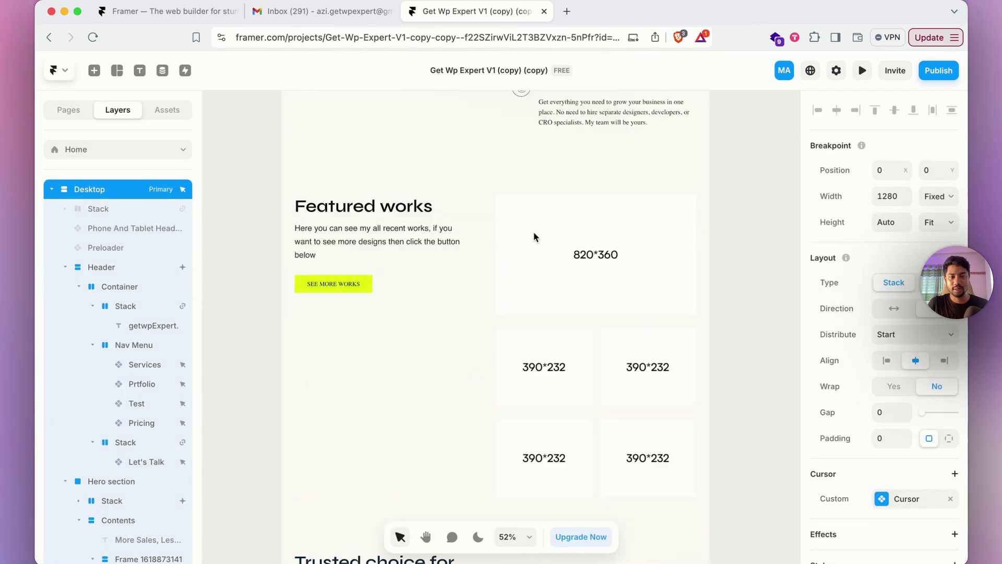
{"action": "scroll", "coordinate": [538, 244], "scroll_direction": "down", "scroll_amount": 15}
{"action": "scroll", "coordinate": [522, 275], "scroll_direction": "up", "scroll_amount": 5}
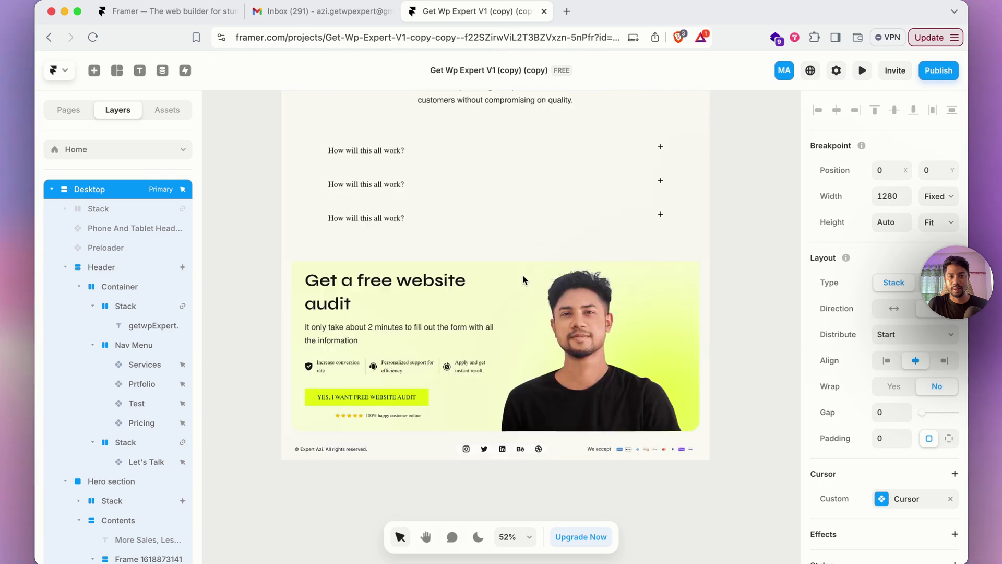
{"action": "left_click", "coordinate": [439, 345]}
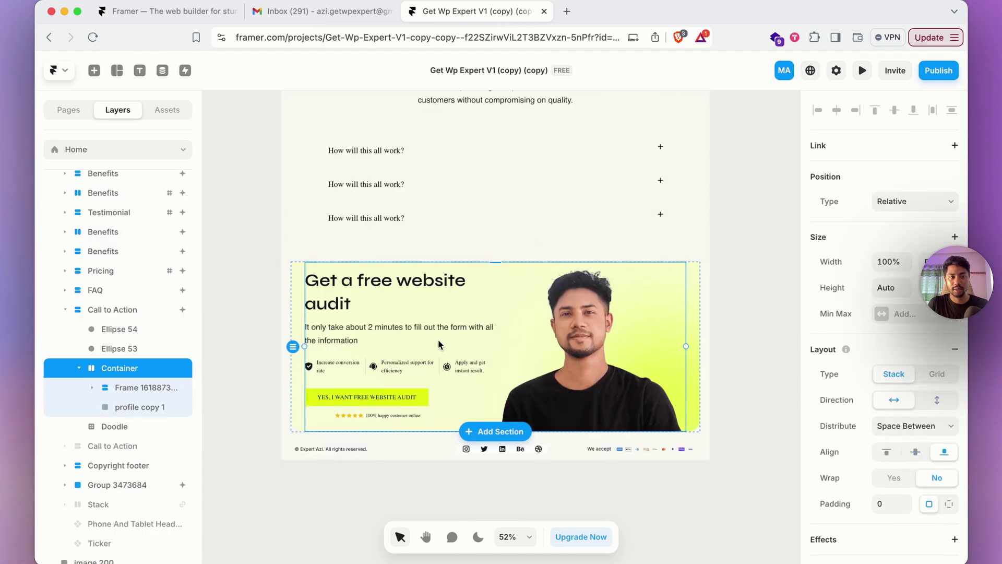
{"action": "left_click", "coordinate": [96, 313]}
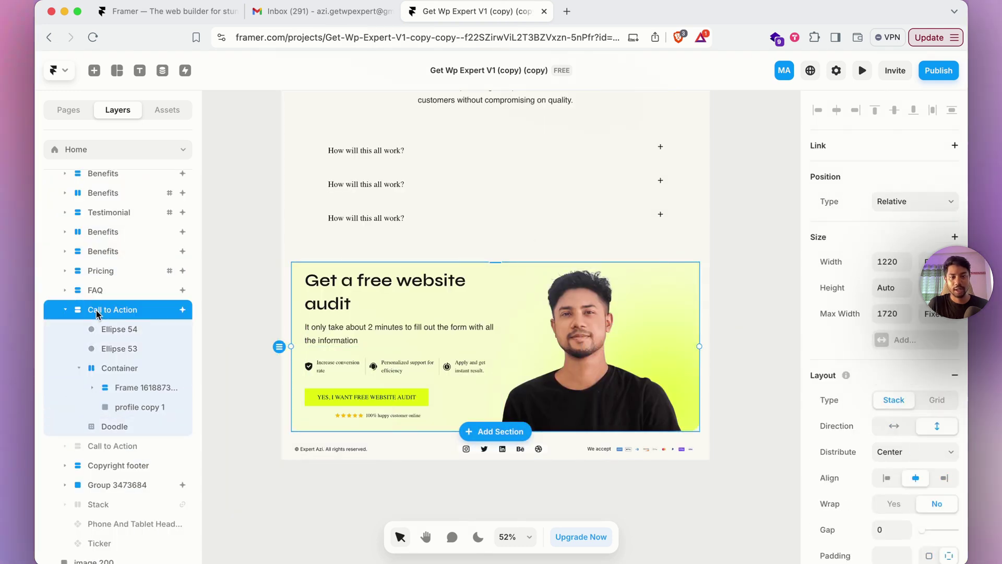
{"action": "scroll", "coordinate": [927, 444], "scroll_direction": "down", "scroll_amount": 6}
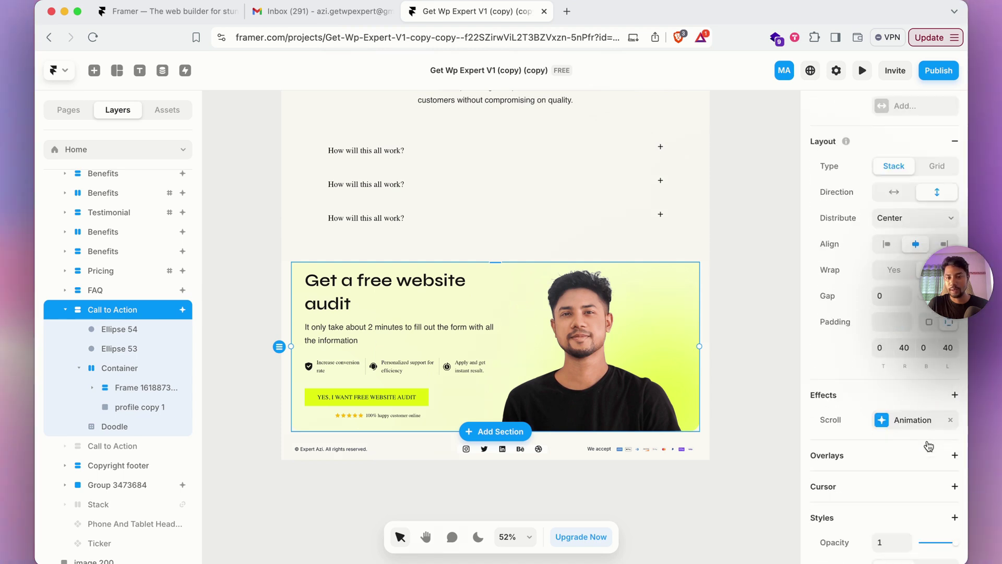
{"action": "scroll", "coordinate": [894, 440], "scroll_direction": "down", "scroll_amount": 5}
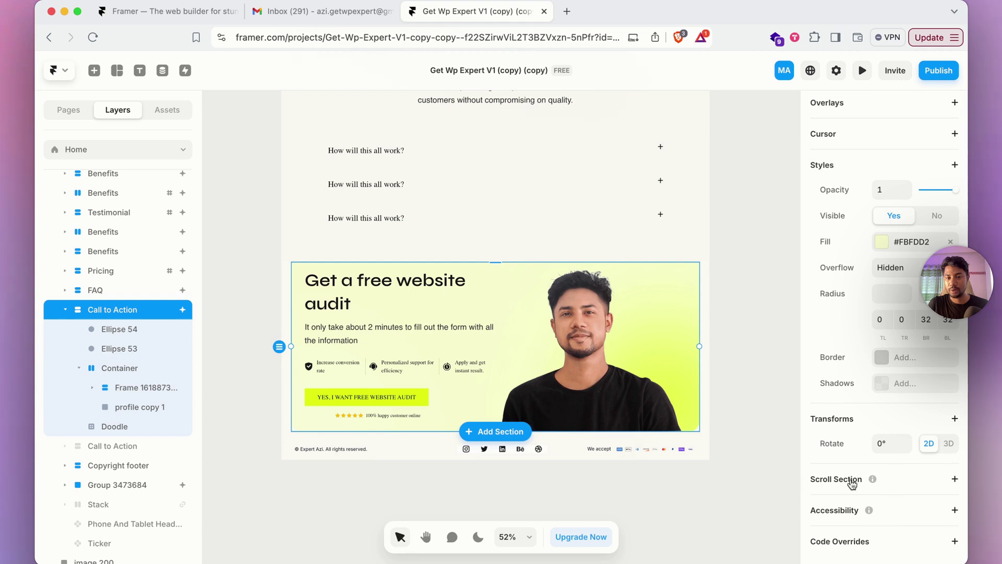
{"action": "left_click", "coordinate": [955, 480]}
{"action": "scroll", "coordinate": [924, 459], "scroll_direction": "down", "scroll_amount": 2}
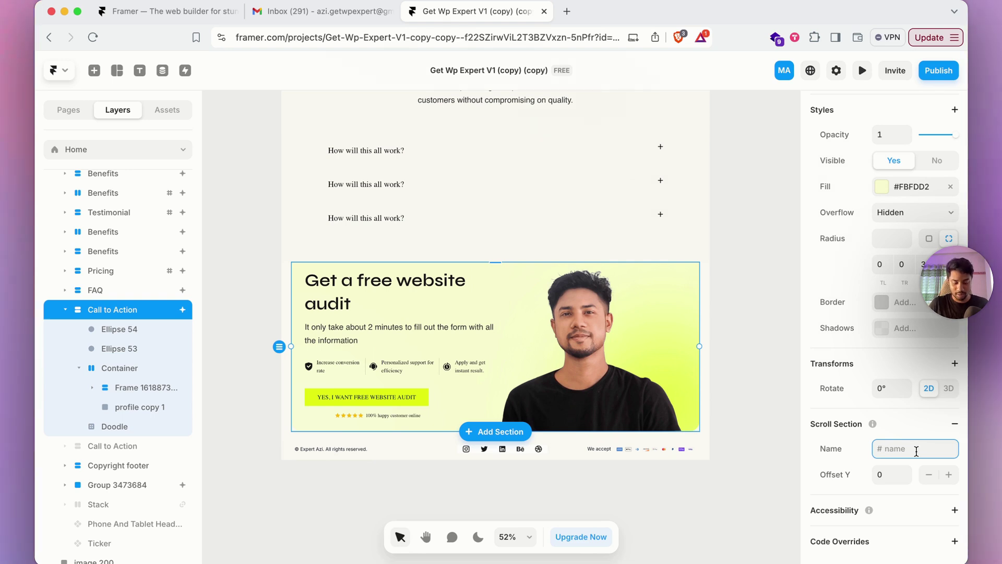
Name the Call to Action scroll section 'contact'
{"action": "type", "text": "contact"}
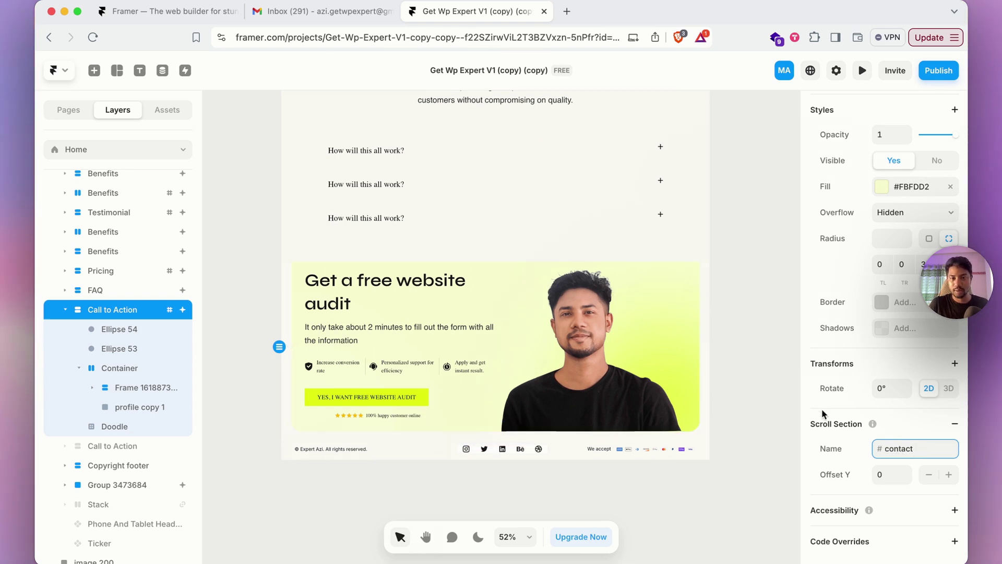
{"action": "key", "text": "Escape"}
{"action": "scroll", "coordinate": [490, 205], "scroll_direction": "up", "scroll_amount": 20}
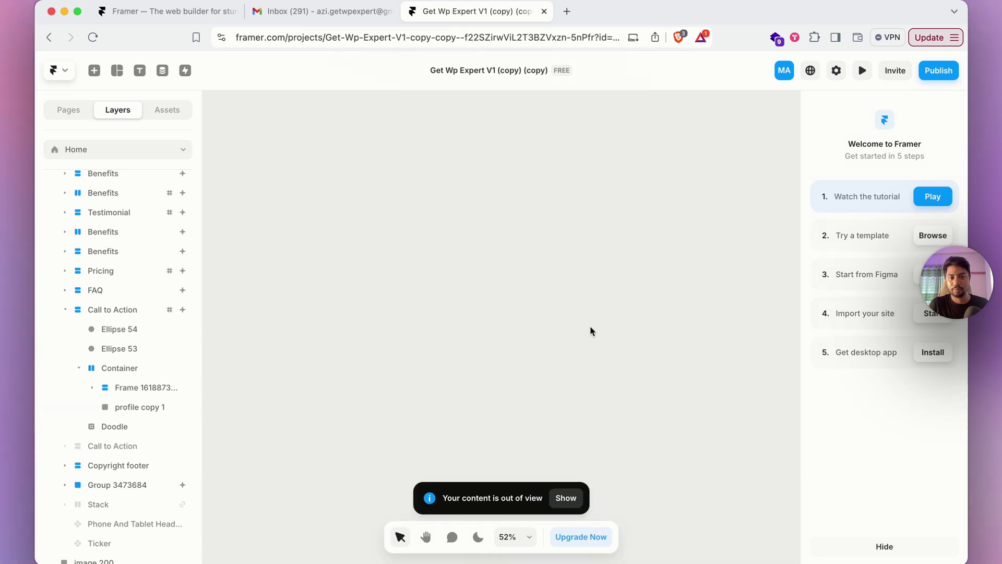
{"action": "scroll", "coordinate": [590, 325], "scroll_direction": "down", "scroll_amount": 8}
Link the CONTACT nav item to the Home page's #contact section
{"action": "double_click", "coordinate": [573, 344]}
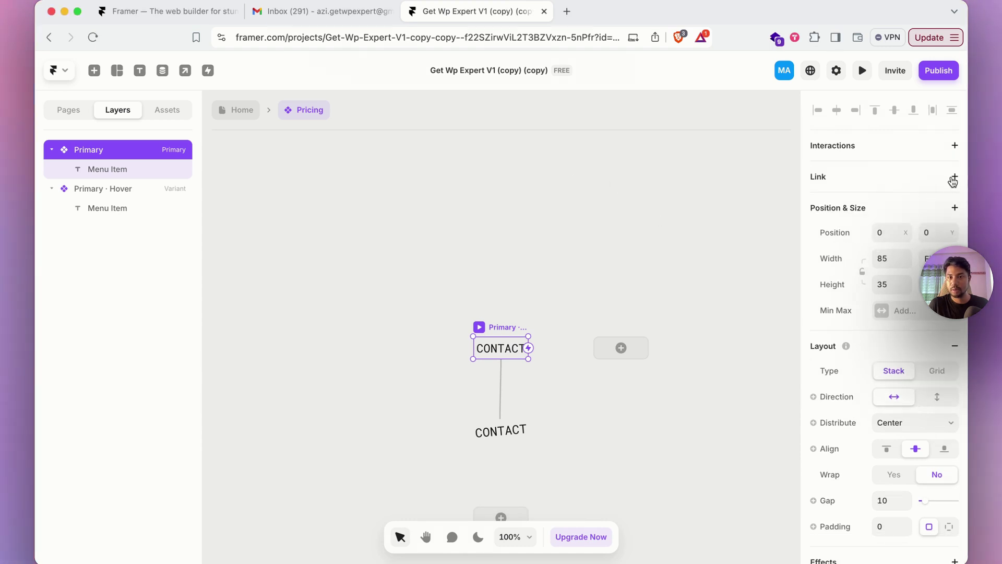
{"action": "left_click", "coordinate": [954, 178]}
{"action": "left_click", "coordinate": [914, 201]}
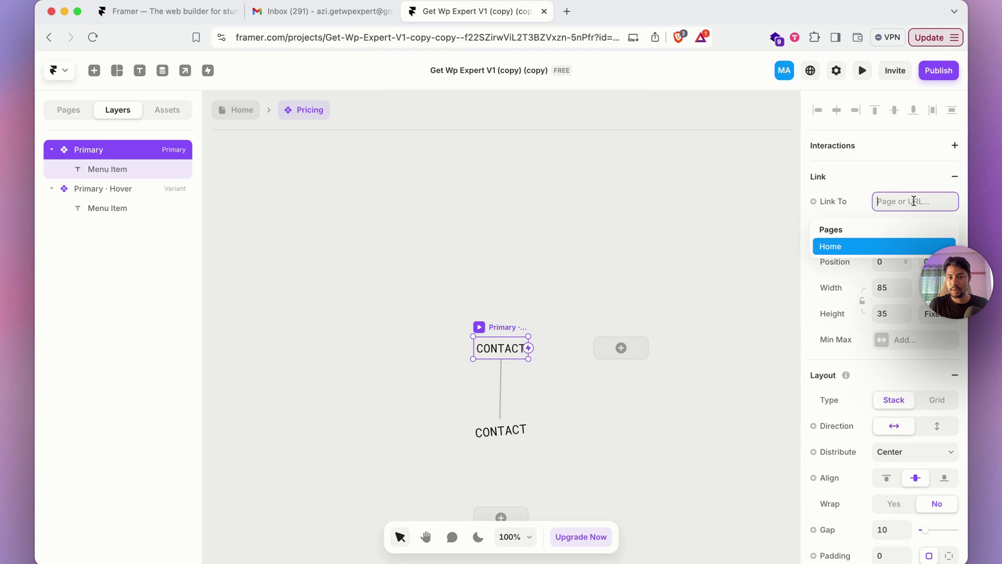
{"action": "left_click", "coordinate": [870, 247]}
{"action": "left_click", "coordinate": [883, 232]}
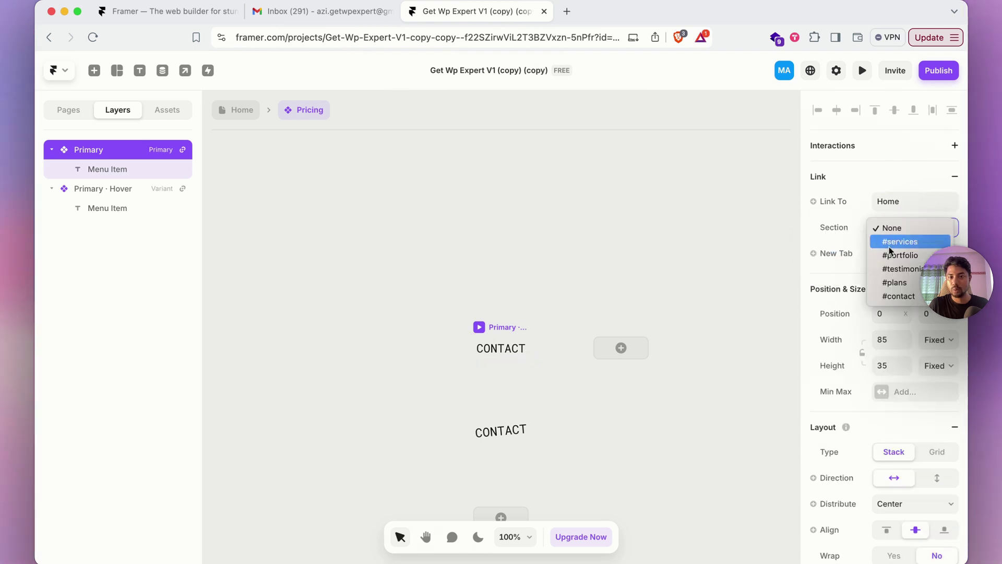
{"action": "left_click", "coordinate": [899, 296]}
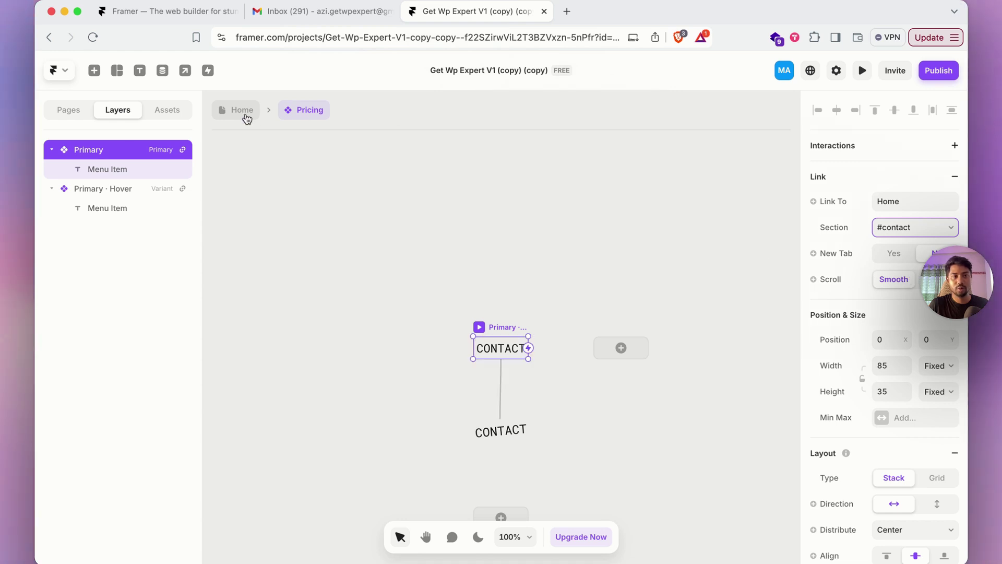
{"action": "left_click", "coordinate": [242, 110]}
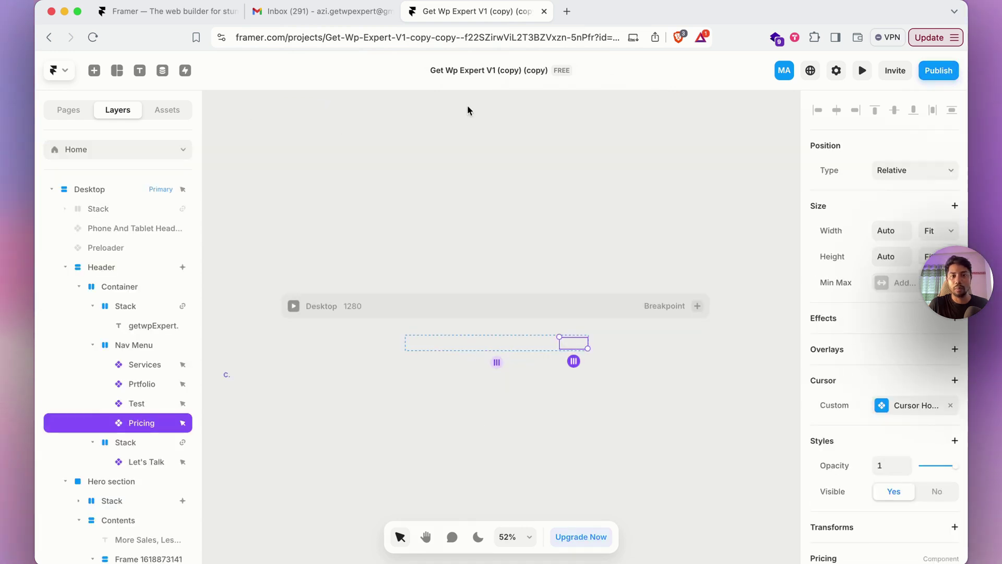
{"action": "left_click", "coordinate": [320, 306]}
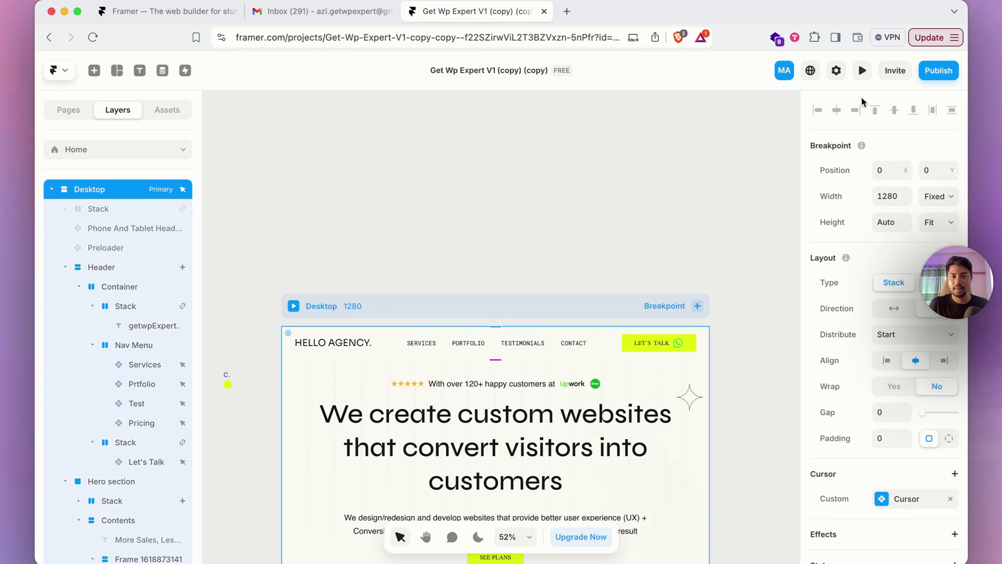
{"action": "left_click", "coordinate": [863, 70]}
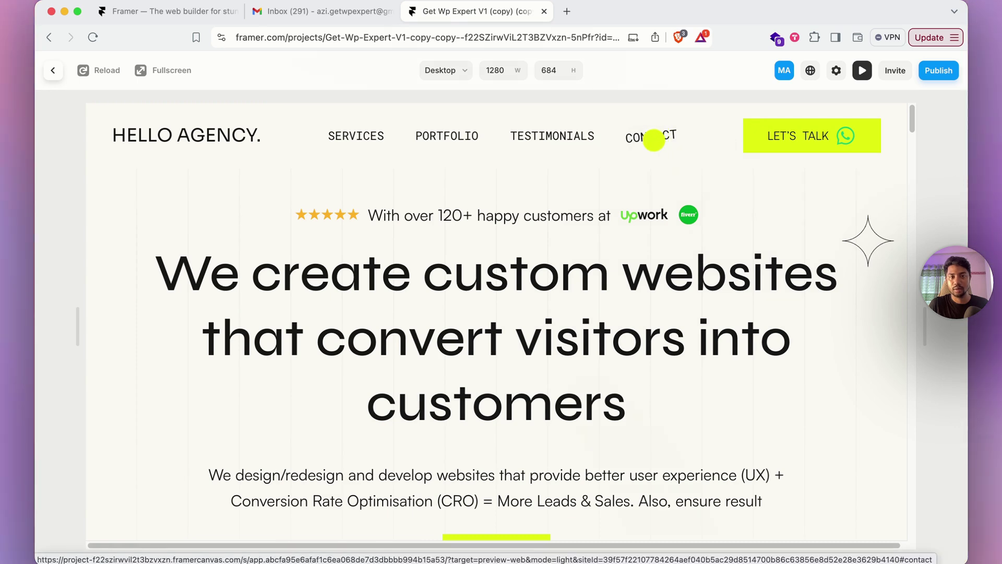
{"action": "left_click", "coordinate": [658, 138]}
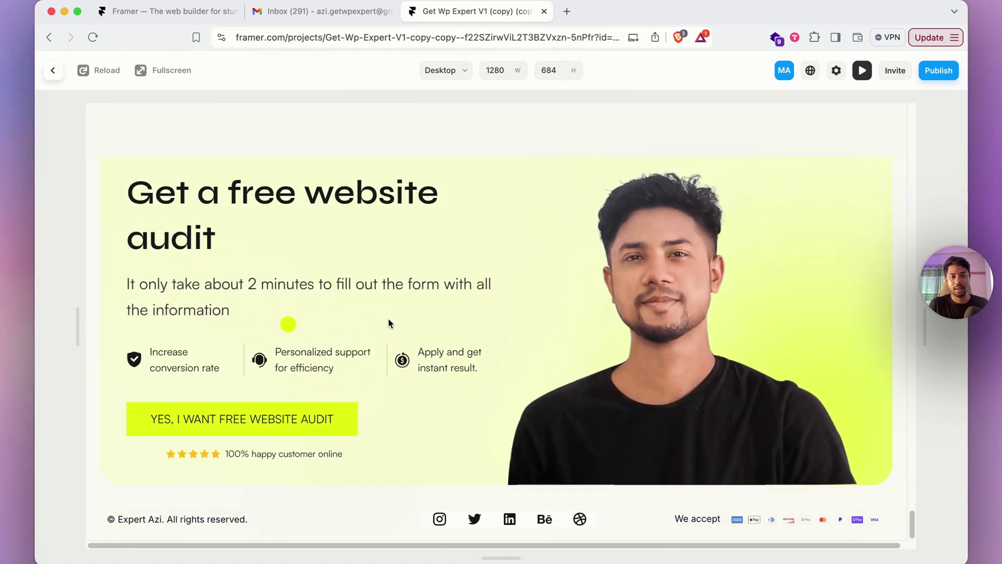
{"action": "scroll", "coordinate": [265, 282], "scroll_direction": "up", "scroll_amount": 10}
{"action": "scroll", "coordinate": [134, 157], "scroll_direction": "up", "scroll_amount": 15}
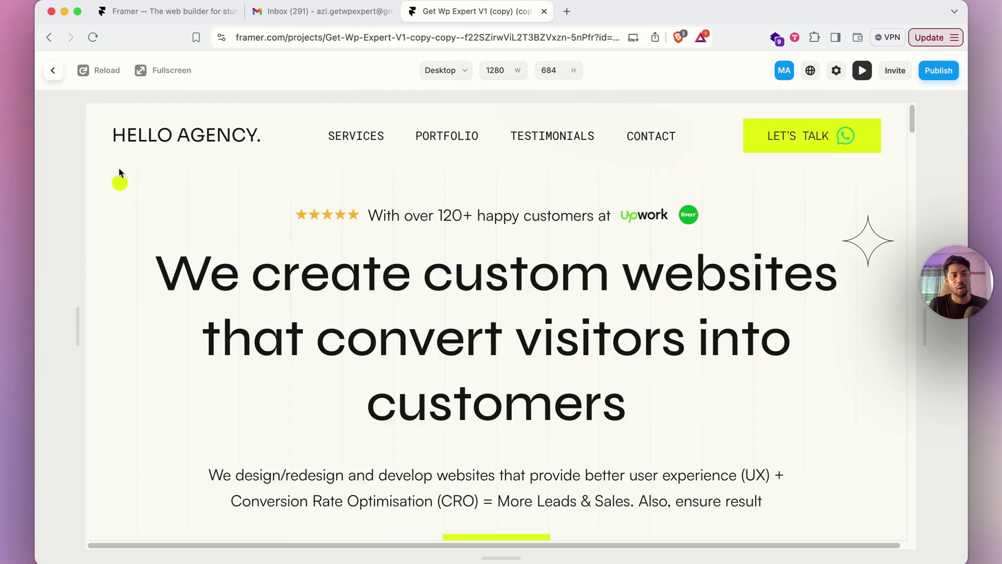
{"action": "left_click", "coordinate": [53, 70]}
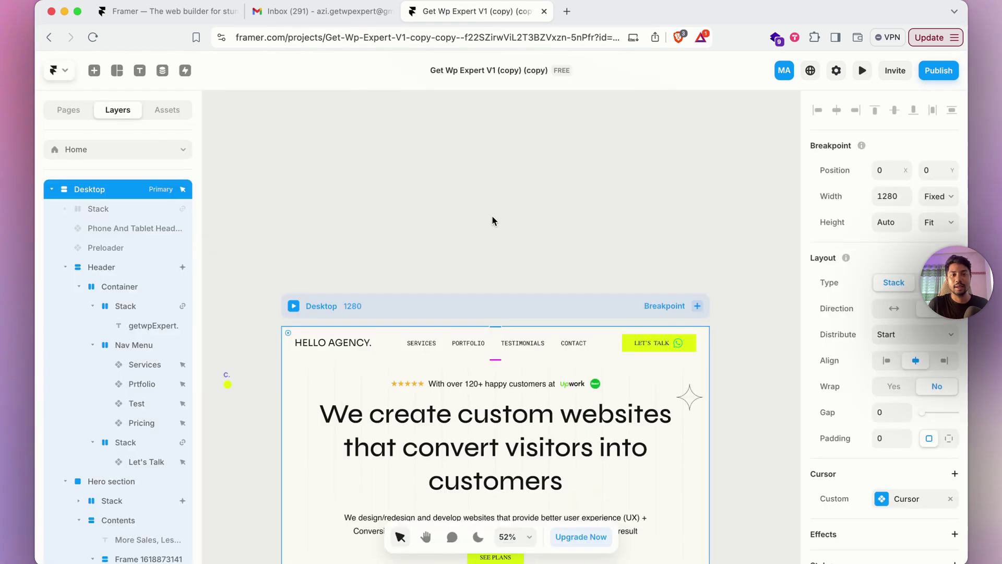
Check the Let's Talk wrapper Stack's Link To URL, then edit the Let's Talk component
{"action": "left_click", "coordinate": [656, 350]}
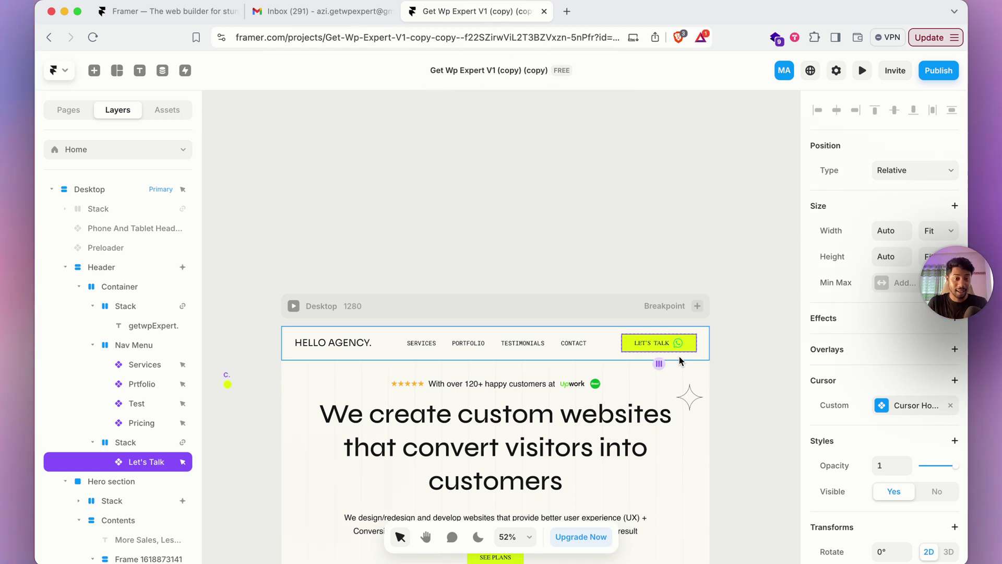
{"action": "left_click", "coordinate": [140, 441]}
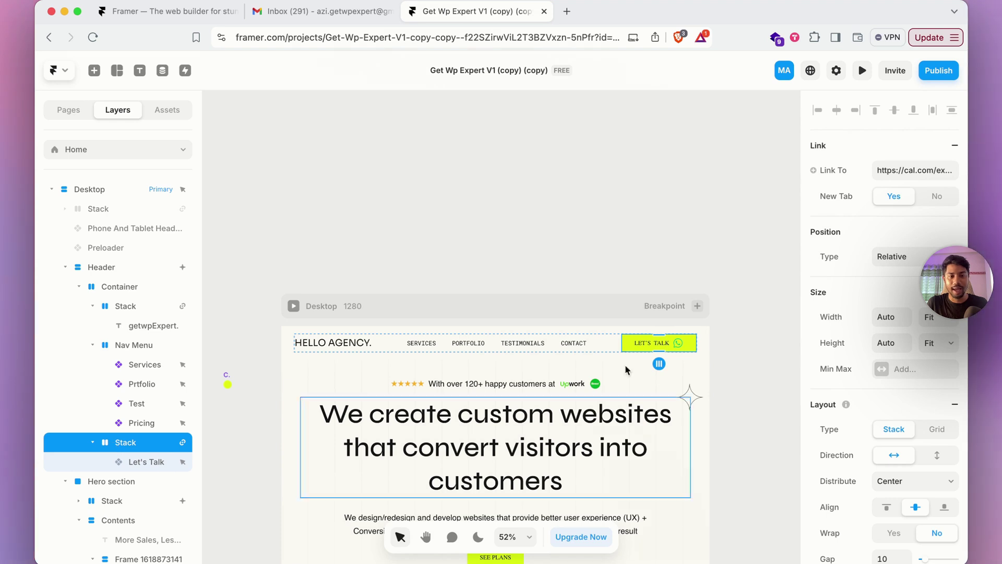
{"action": "left_click", "coordinate": [930, 165]}
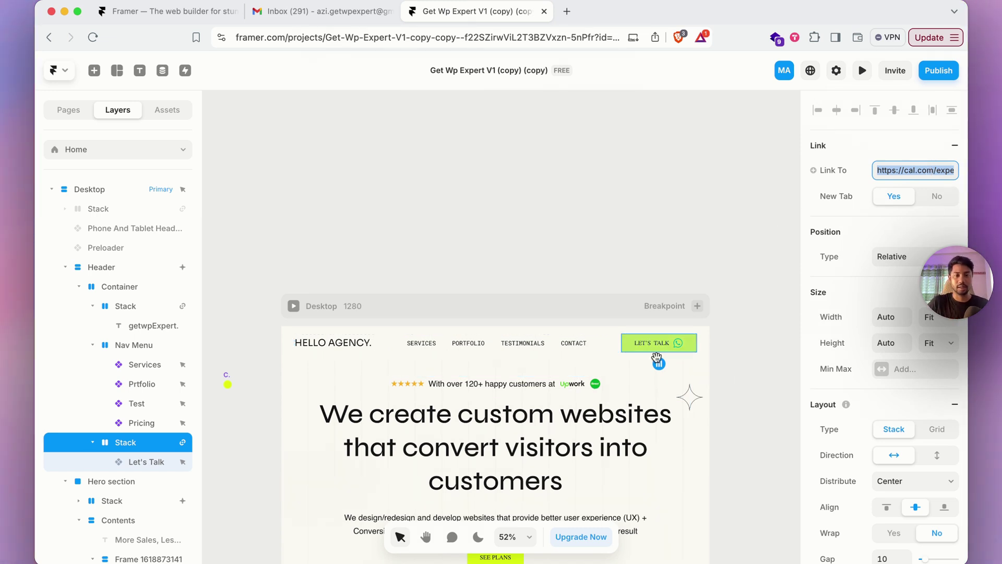
{"action": "scroll", "coordinate": [661, 344], "scroll_direction": "down", "scroll_amount": 3}
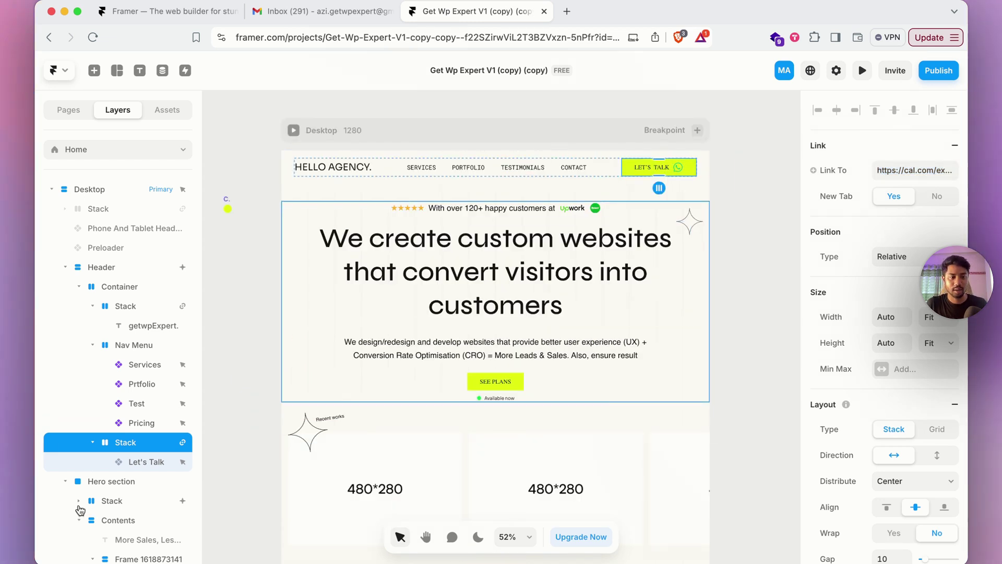
{"action": "left_click", "coordinate": [684, 166]}
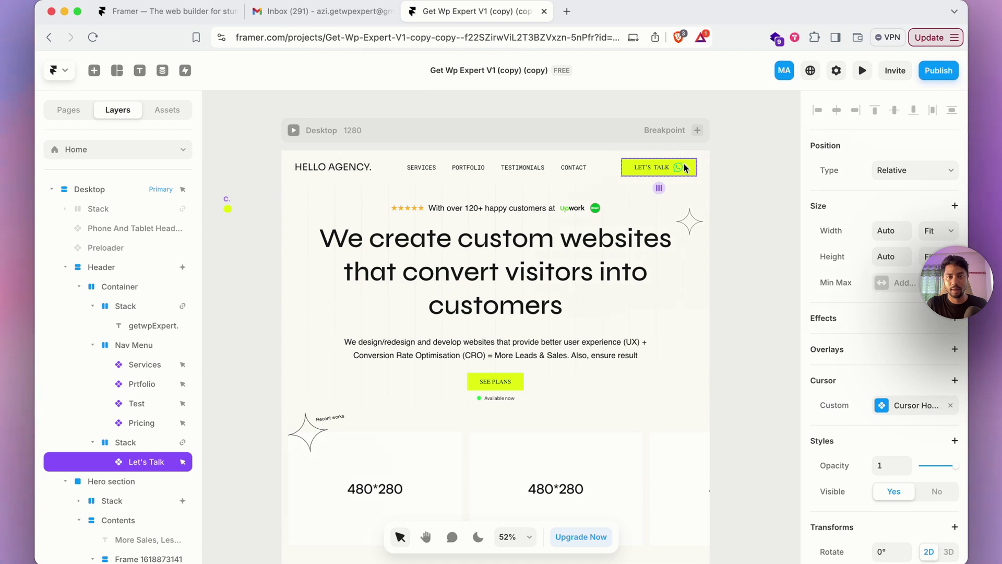
{"action": "double_click", "coordinate": [685, 167]}
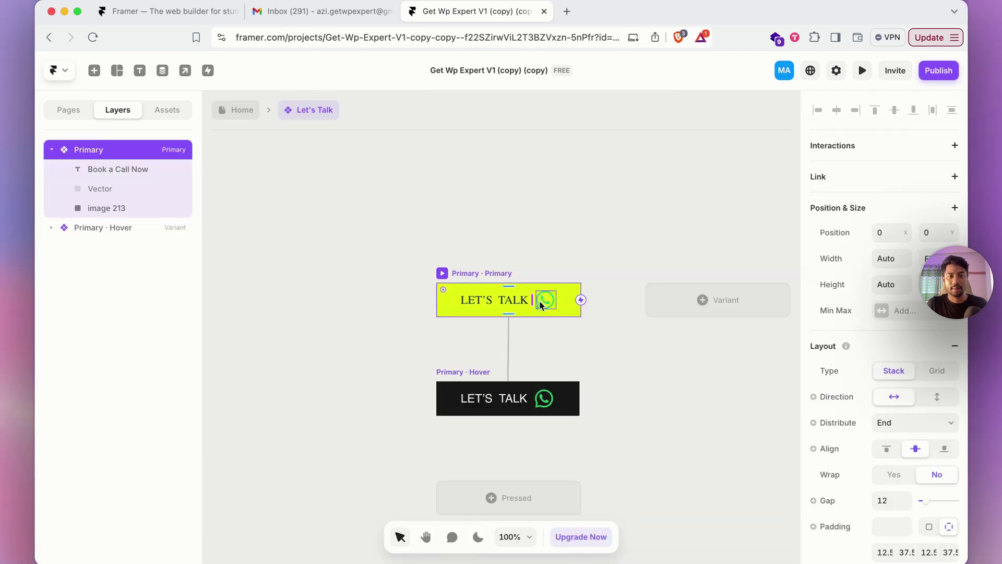
Try replacing the WhatsApp icon's image fill, revert it, and return to Home
{"action": "left_click", "coordinate": [543, 300]}
{"action": "scroll", "coordinate": [888, 381], "scroll_direction": "down", "scroll_amount": 5}
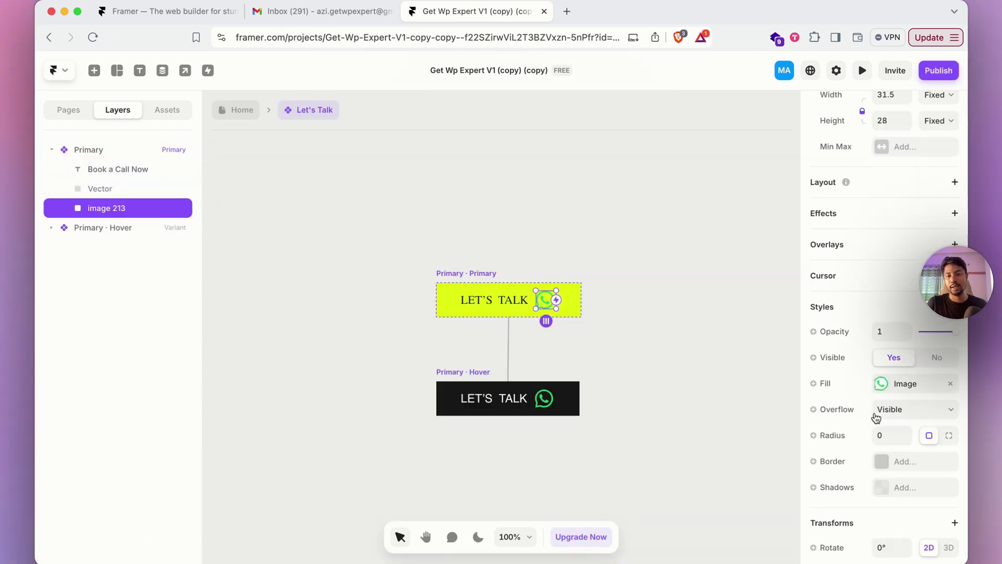
{"action": "left_click", "coordinate": [898, 393]}
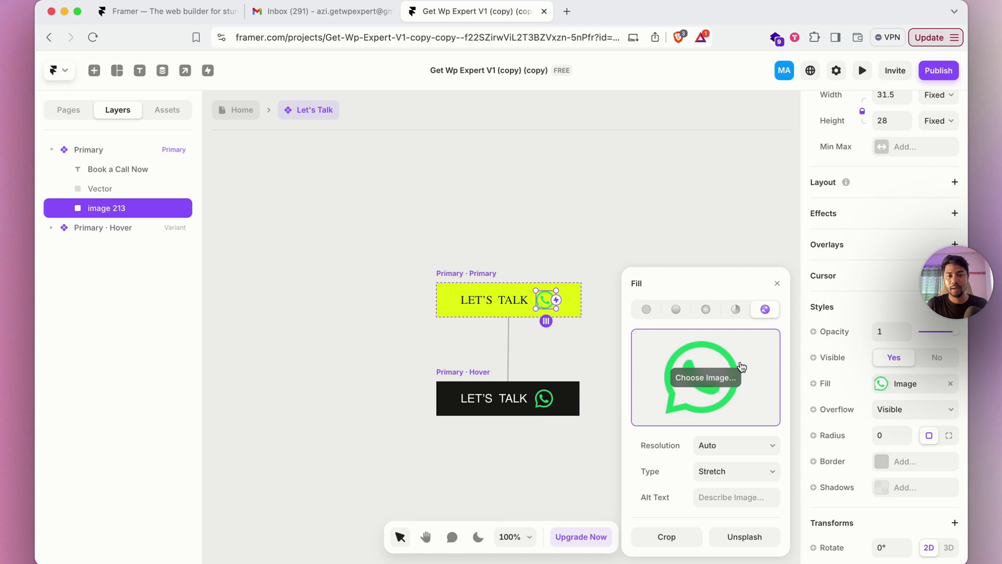
{"action": "left_click", "coordinate": [686, 394]}
{"action": "left_click", "coordinate": [692, 411]}
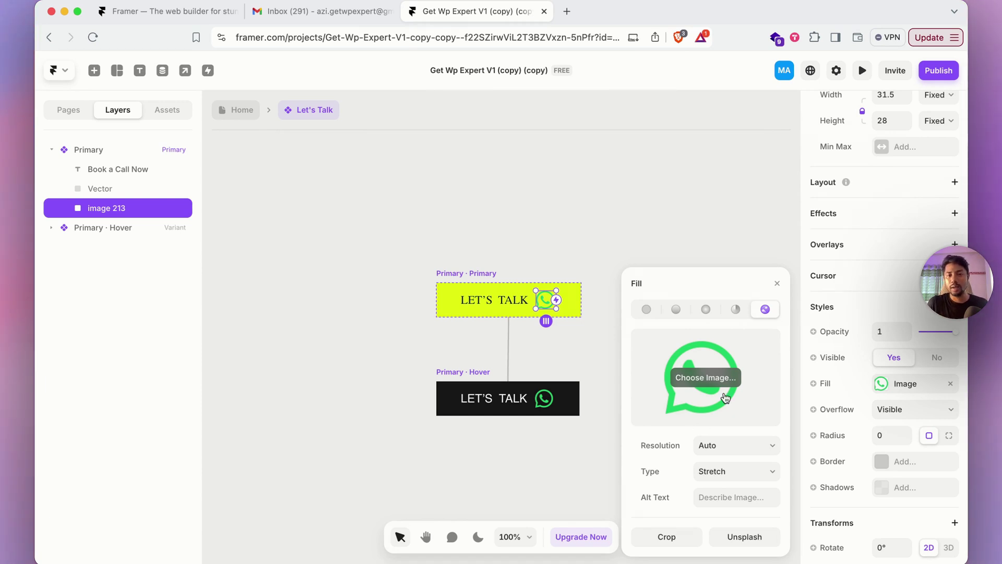
{"action": "mouse_move", "coordinate": [727, 369]}
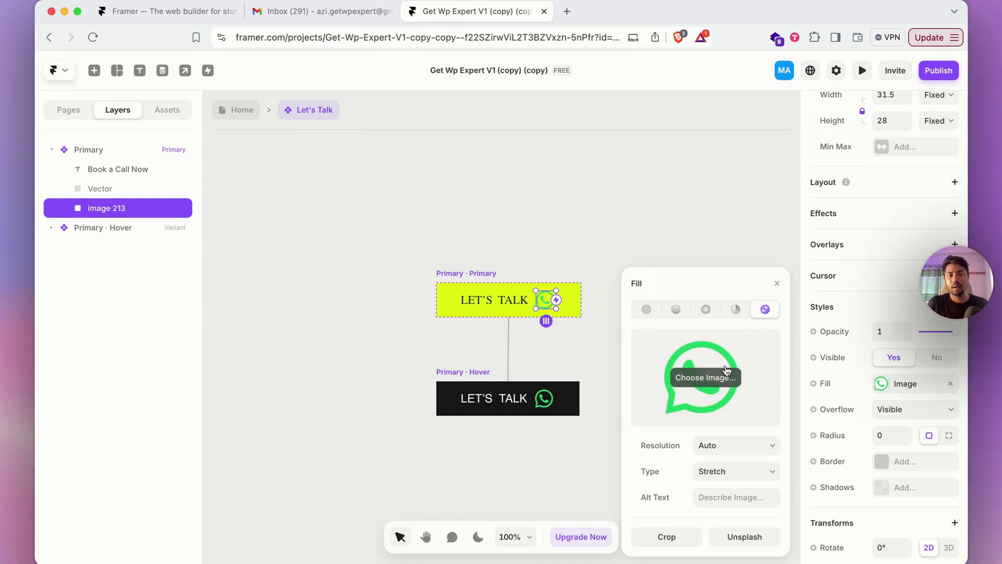
{"action": "left_click", "coordinate": [776, 286]}
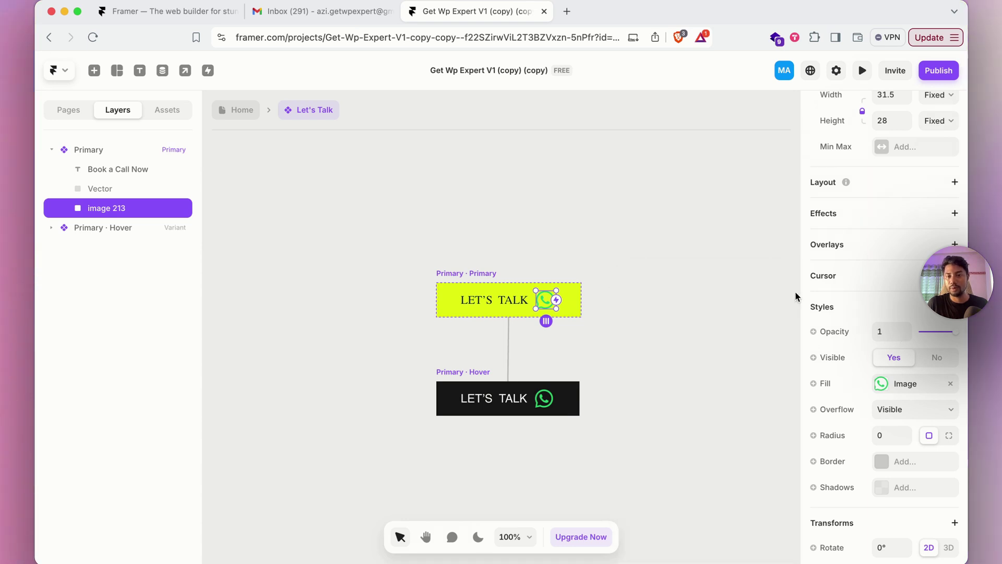
{"action": "left_click", "coordinate": [951, 384]}
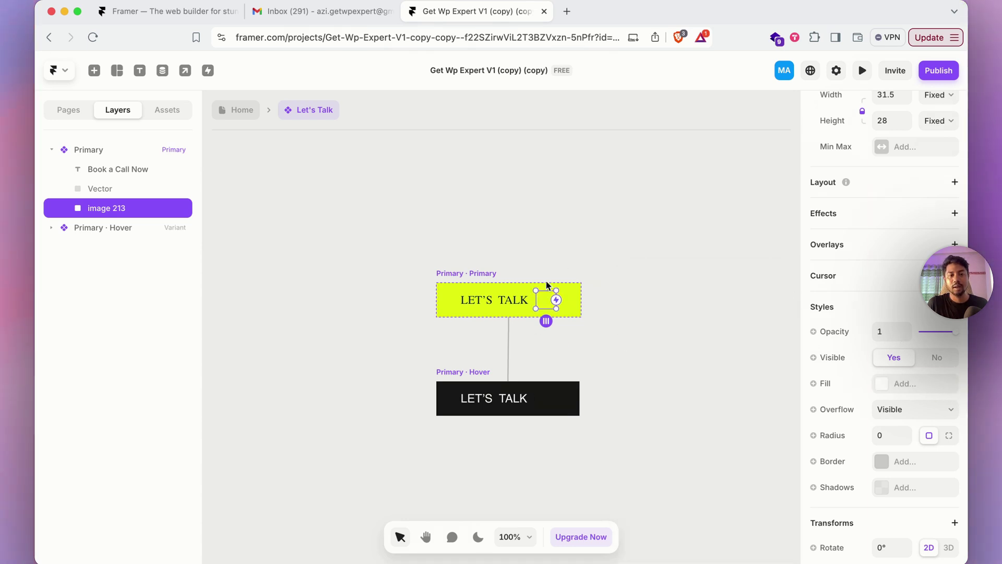
{"action": "key", "text": "super+z"}
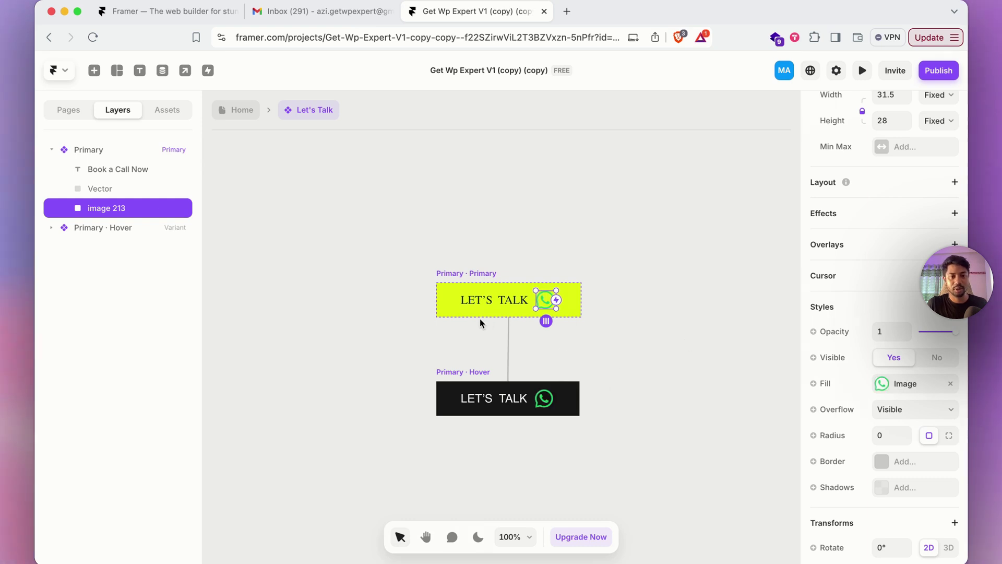
{"action": "key", "text": "Escape"}
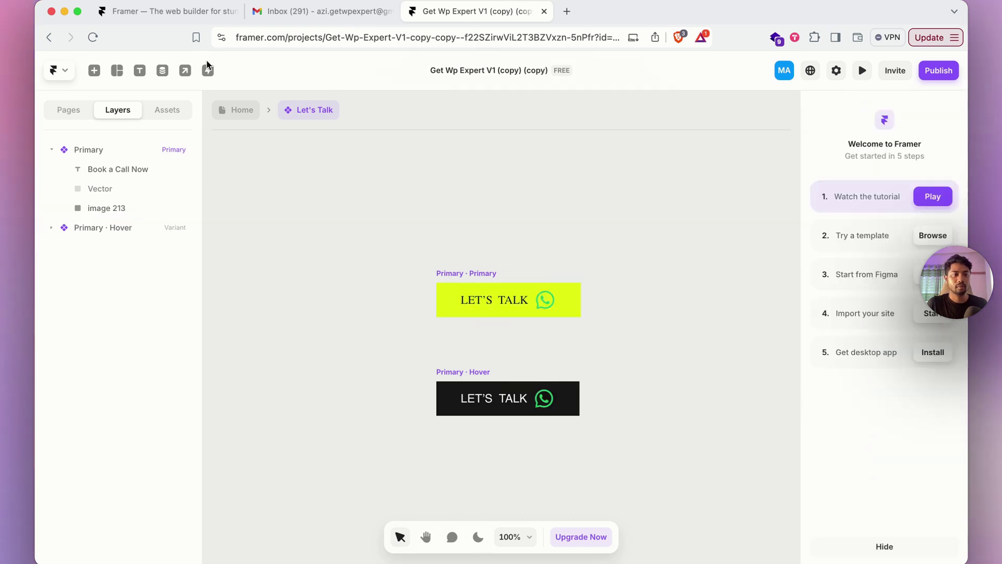
{"action": "left_click", "coordinate": [243, 112]}
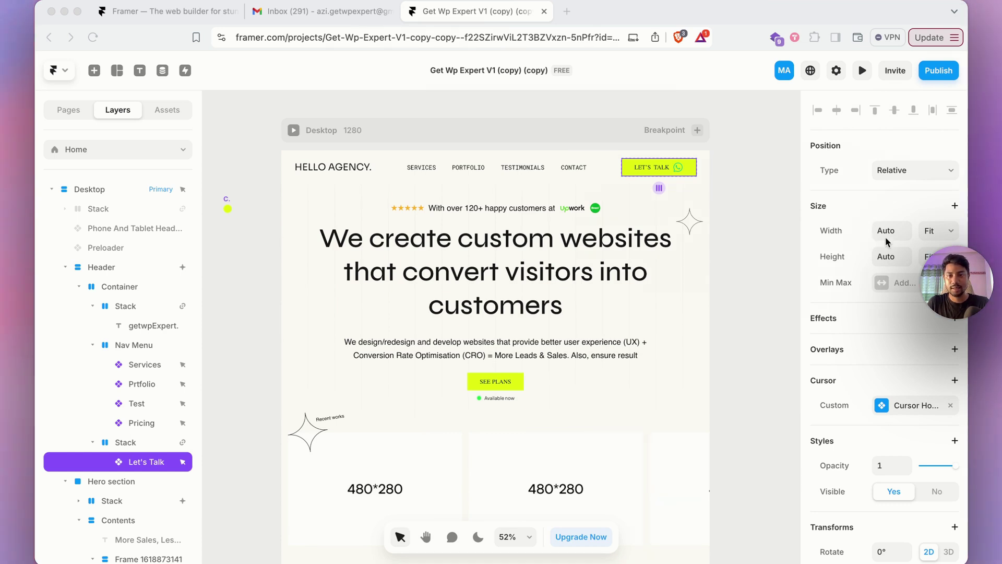
{"action": "scroll", "coordinate": [937, 351], "scroll_direction": "down", "scroll_amount": 3}
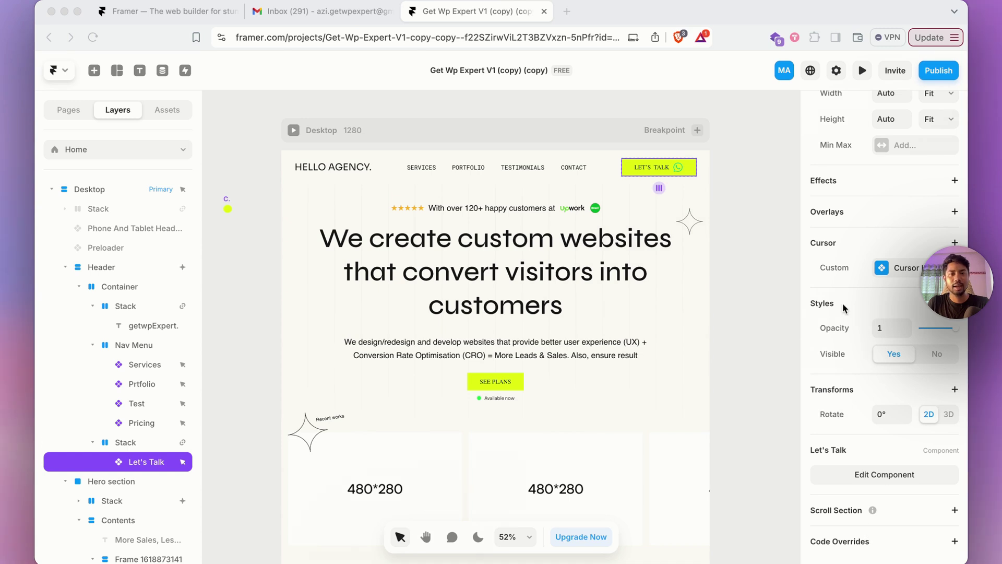
{"action": "scroll", "coordinate": [834, 232], "scroll_direction": "up", "scroll_amount": 3}
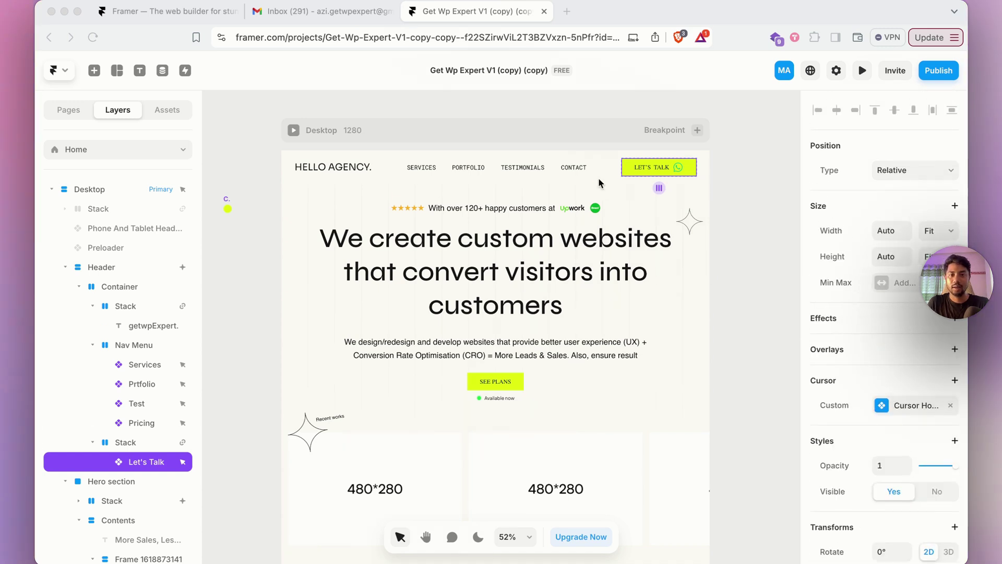
{"action": "left_click", "coordinate": [533, 257]}
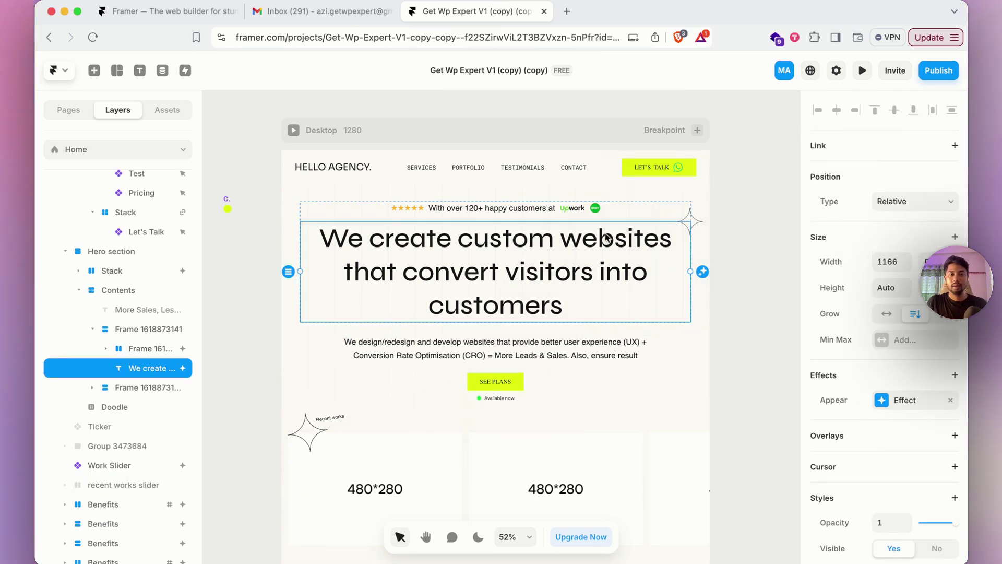
Delete the stars and 'With over 120+ happy customers at' rating bar
{"action": "left_click", "coordinate": [515, 210]}
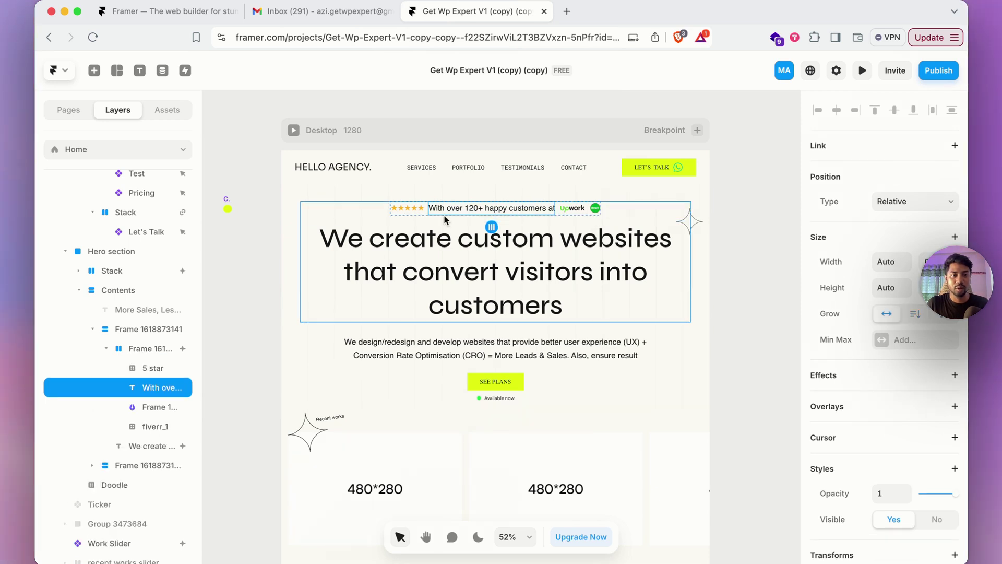
{"action": "left_click", "coordinate": [406, 211]}
{"action": "left_click", "coordinate": [132, 331]}
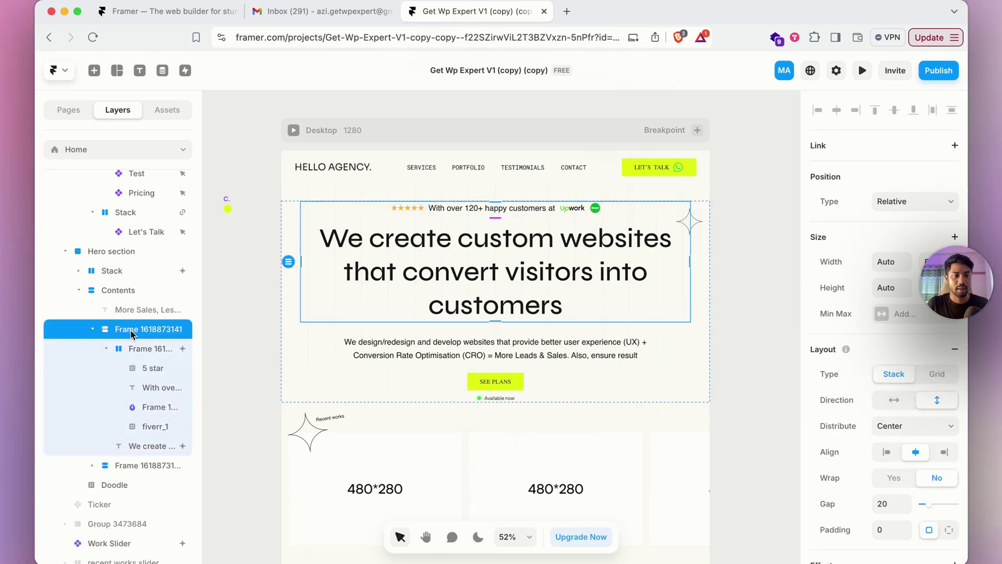
{"action": "left_click", "coordinate": [138, 349]}
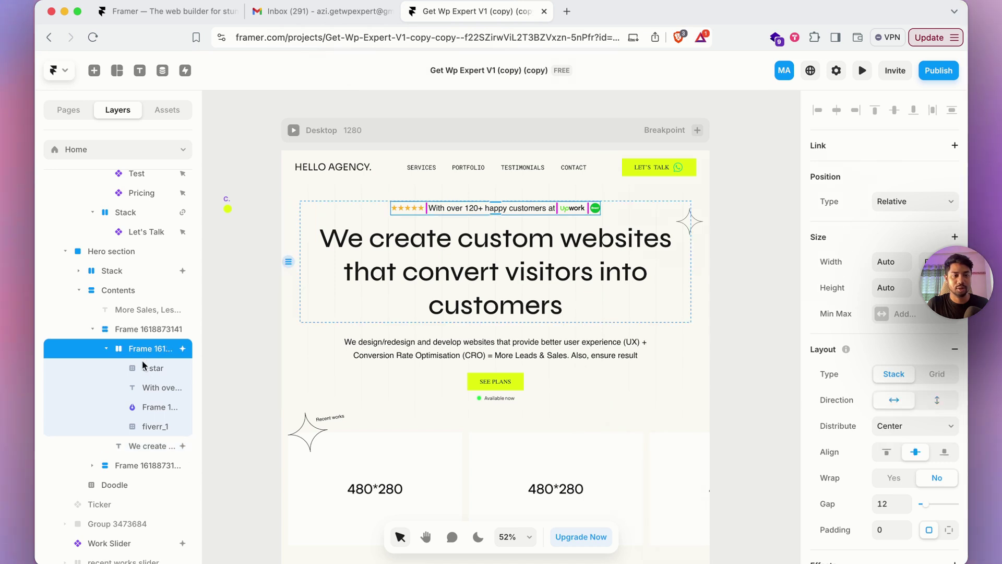
{"action": "left_click", "coordinate": [107, 350]}
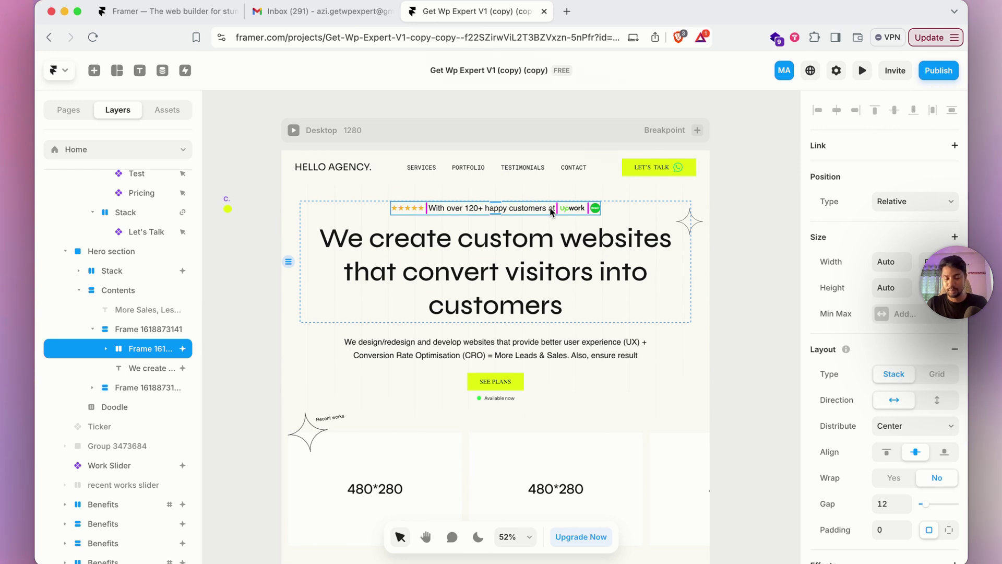
{"action": "key", "text": "Delete"}
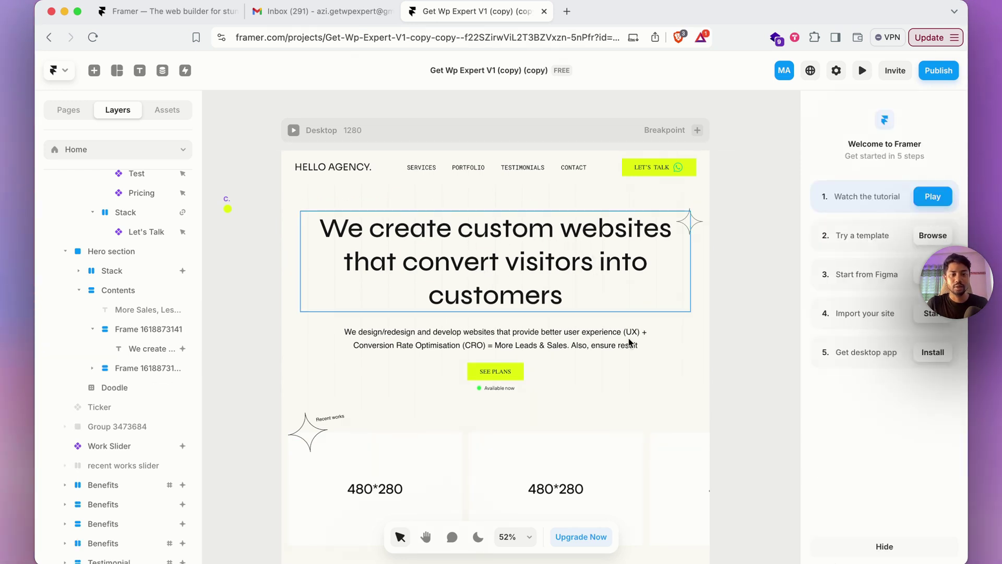
Select the hero paragraph and headline, then start a new browser tab
{"action": "left_click", "coordinate": [491, 338]}
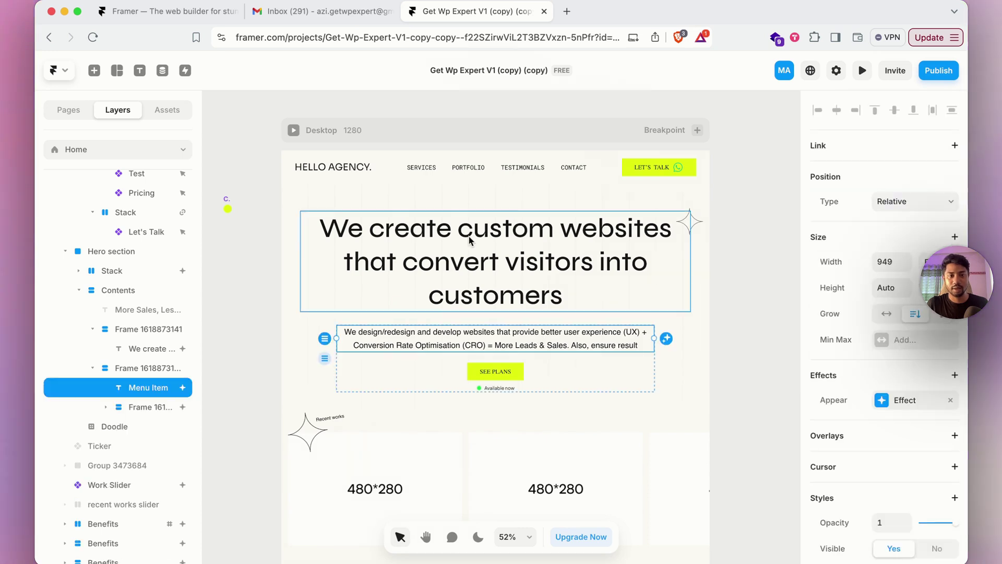
{"action": "left_click", "coordinate": [484, 236]}
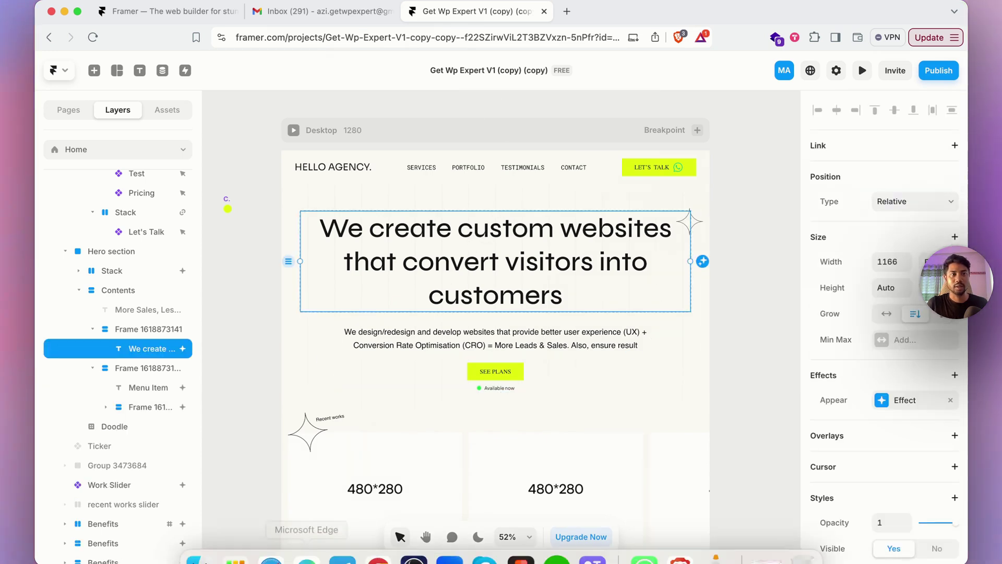
{"action": "left_click", "coordinate": [565, 12]}
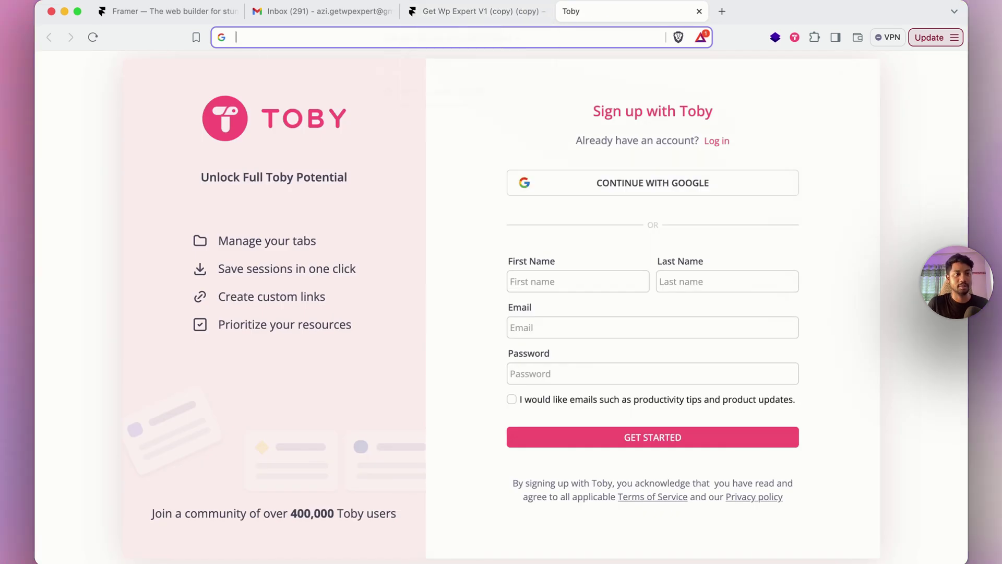
Open Claude and Gemini in new tabs from the Toby collections
{"action": "left_click", "coordinate": [63, 12]}
{"action": "left_click", "coordinate": [901, 12]}
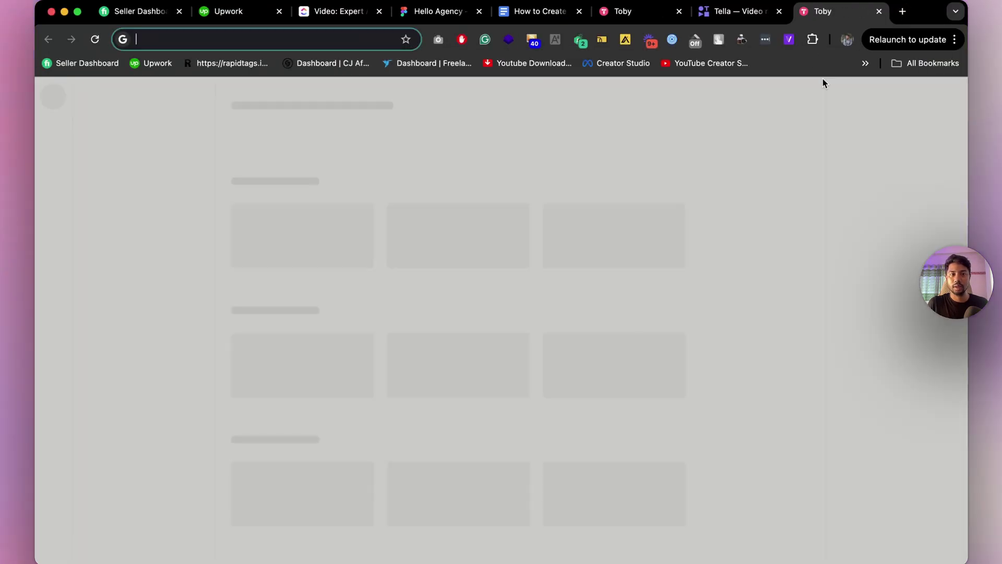
{"action": "left_click", "coordinate": [658, 337]}
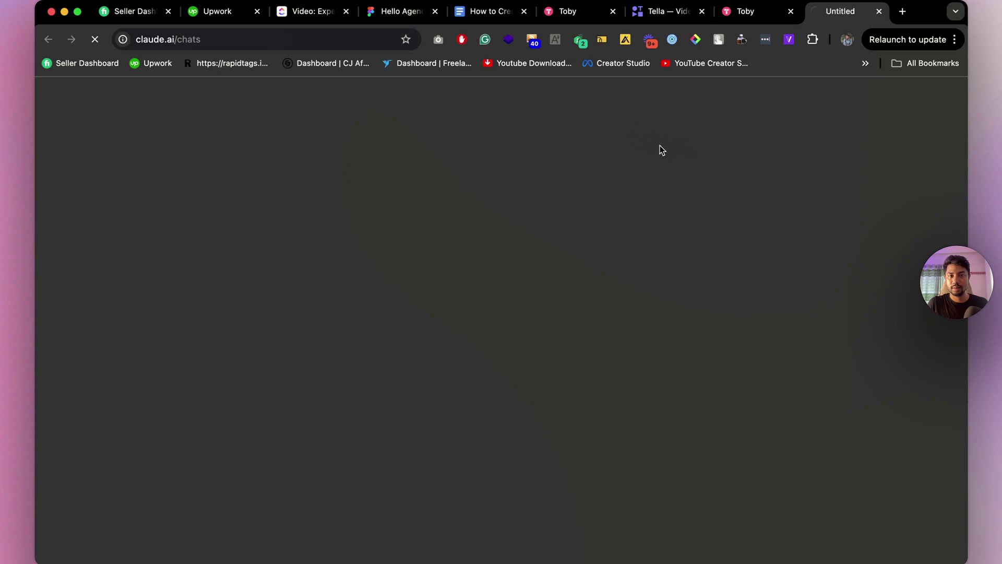
{"action": "left_click", "coordinate": [772, 13]}
{"action": "left_click", "coordinate": [465, 293]}
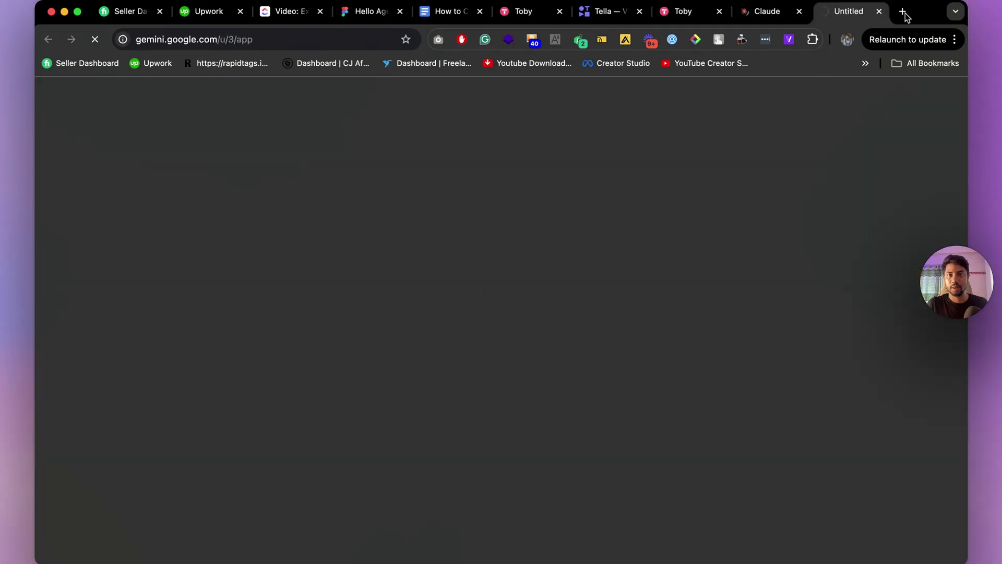
Switch to the 'How to Create a FREE Agency Website Using AI' Google Doc
{"action": "left_click", "coordinate": [903, 11]}
{"action": "type", "text": "chat.openai.com"}
{"action": "key", "text": "Return"}
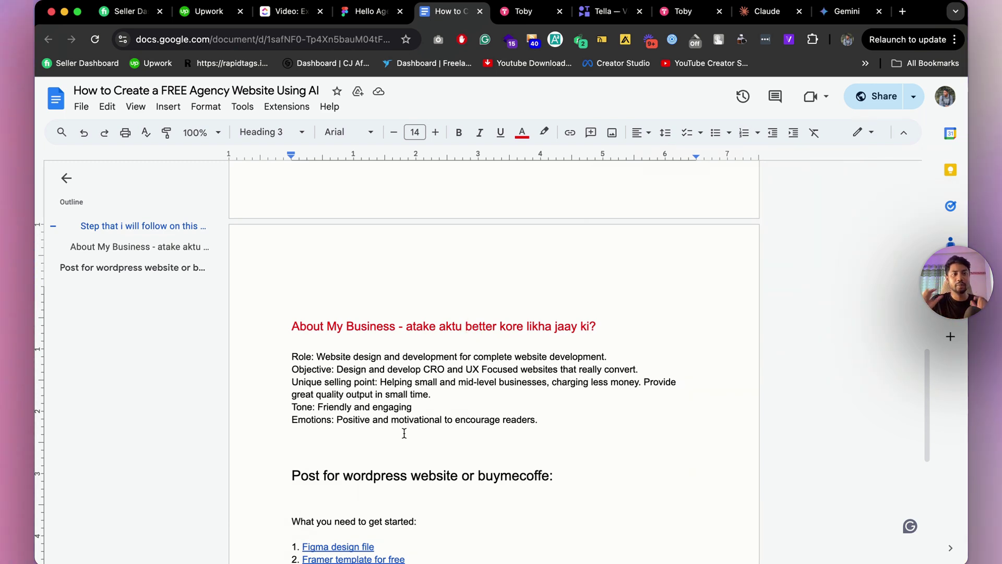
Paste the business brief lines below the links in the Google Doc
{"action": "left_click_drag", "start_coordinate": [559, 418], "coordinate": [263, 351]}
{"action": "key", "text": "ctrl+c"}
{"action": "scroll", "coordinate": [522, 320], "scroll_direction": "down", "scroll_amount": 7}
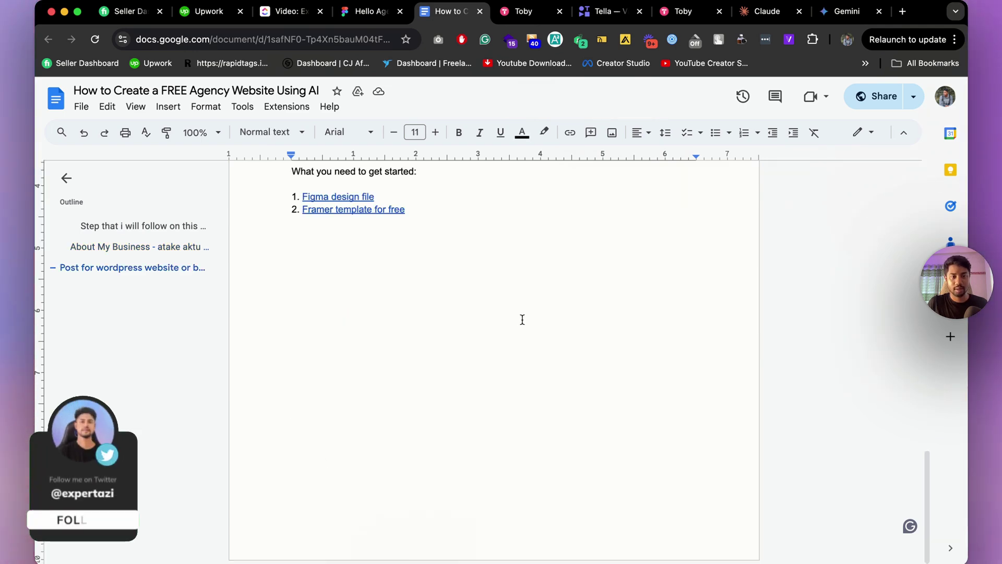
{"action": "key", "text": "ctrl+v"}
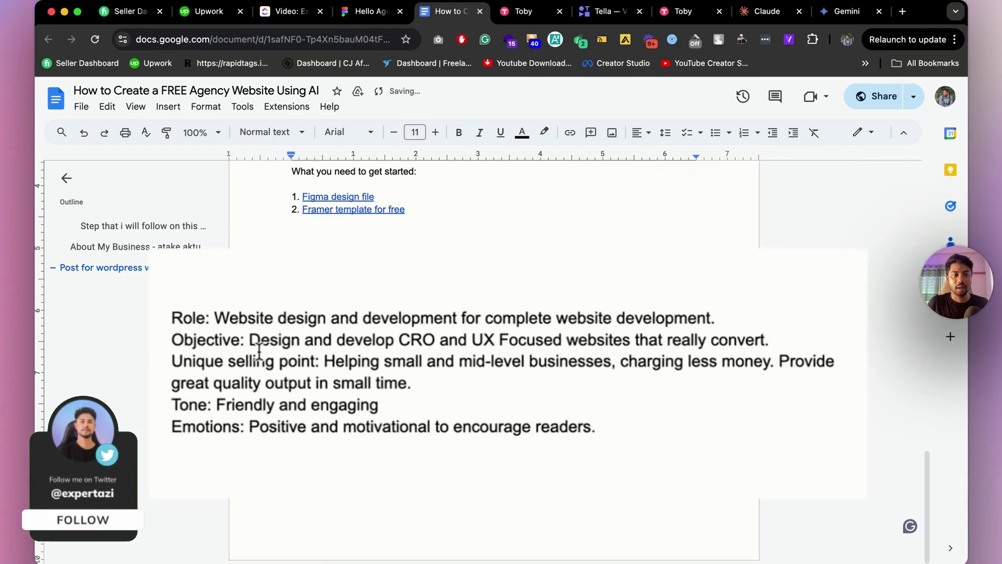
{"action": "double_click", "coordinate": [198, 316]}
{"action": "left_click", "coordinate": [219, 340]}
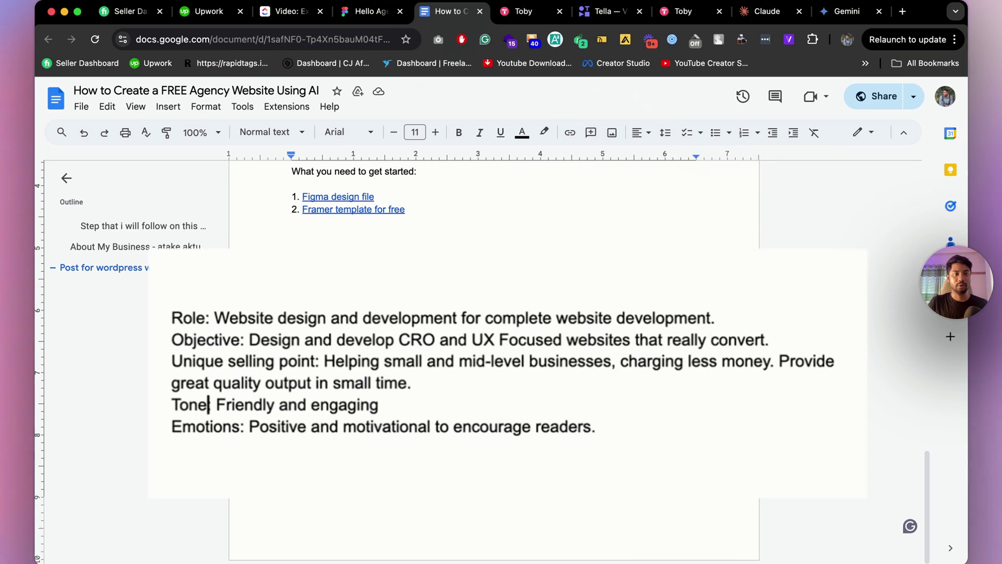
Bold the Role, Objective, Unique selling point, Tone and Emotions labels, then copy the five brief lines
{"action": "left_click_drag", "start_coordinate": [755, 312], "coordinate": [348, 284]}
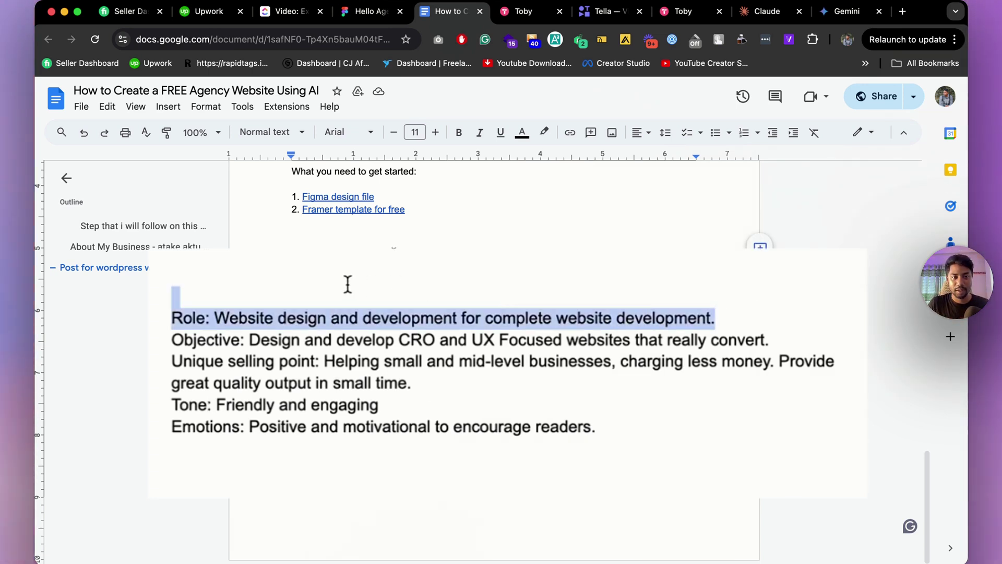
{"action": "left_click", "coordinate": [191, 312]}
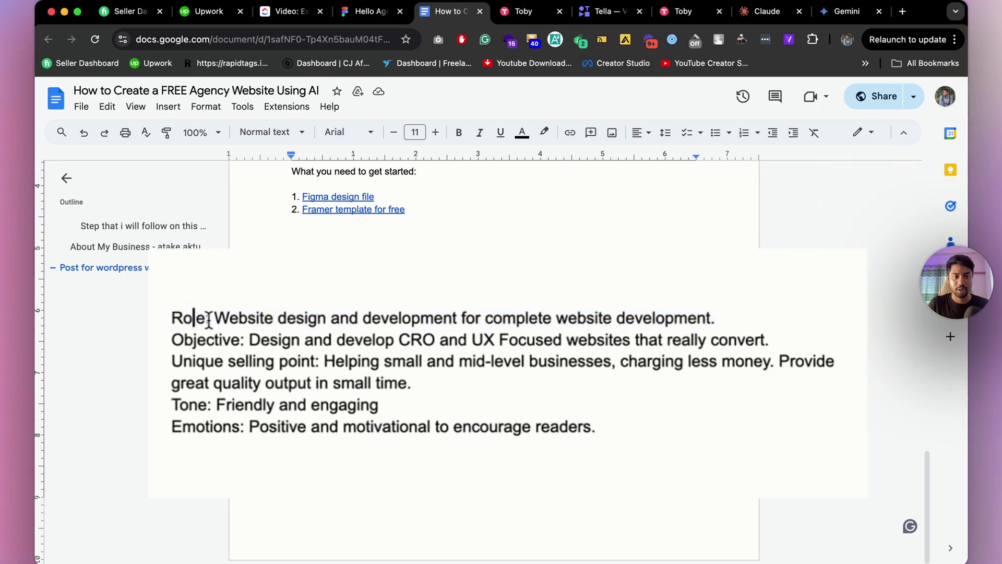
{"action": "left_click_drag", "start_coordinate": [171, 318], "coordinate": [171, 340]}
{"action": "key", "text": "ctrl+b"}
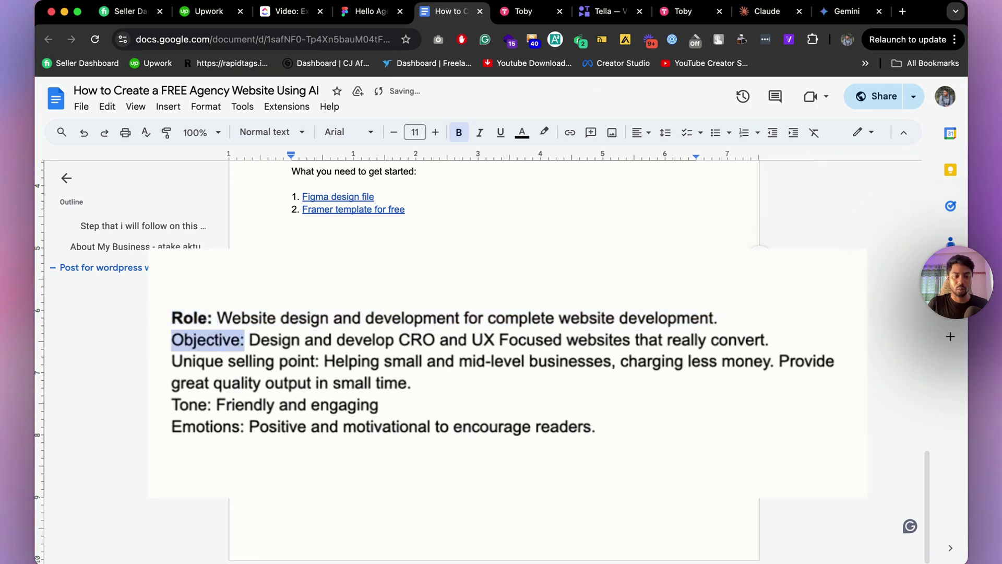
{"action": "key", "text": "ctrl+b"}
{"action": "left_click_drag", "start_coordinate": [322, 361], "coordinate": [172, 361]}
{"action": "key", "text": "ctrl+b"}
{"action": "left_click", "coordinate": [271, 386]}
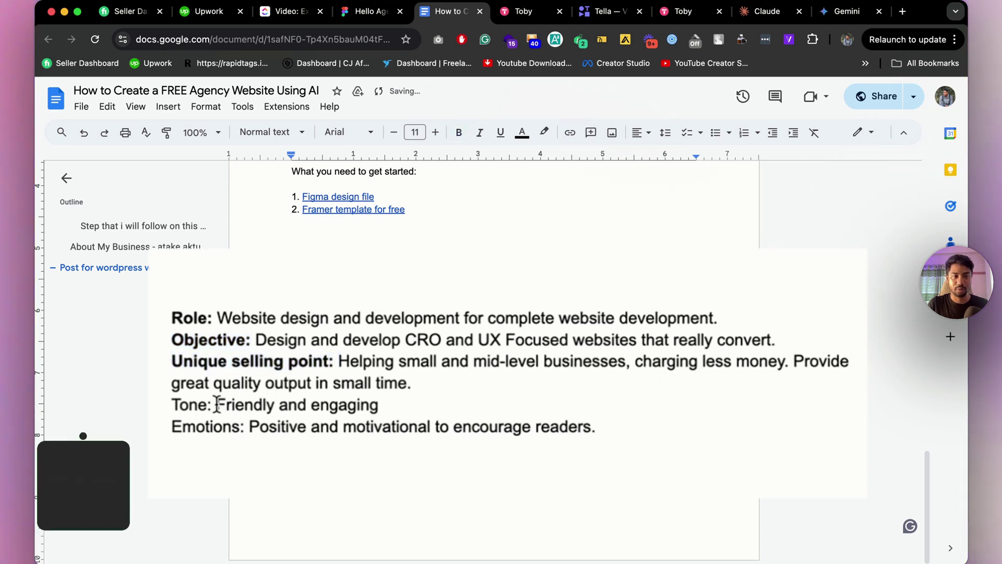
{"action": "left_click_drag", "start_coordinate": [216, 404], "coordinate": [172, 405]}
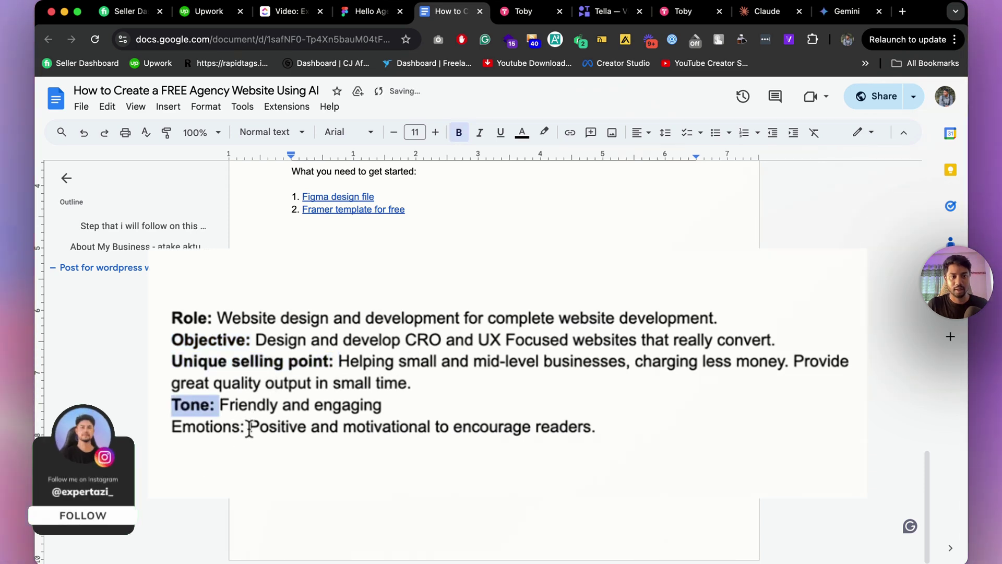
{"action": "key", "text": "ctrl+b"}
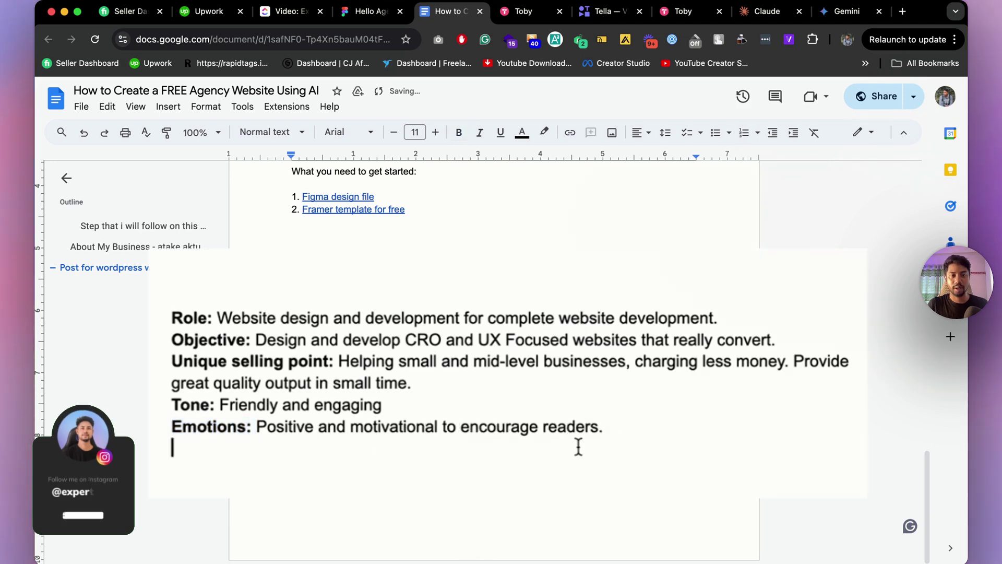
{"action": "left_click_drag", "start_coordinate": [528, 346], "coordinate": [262, 277]}
{"action": "key", "text": "cmd+c"}
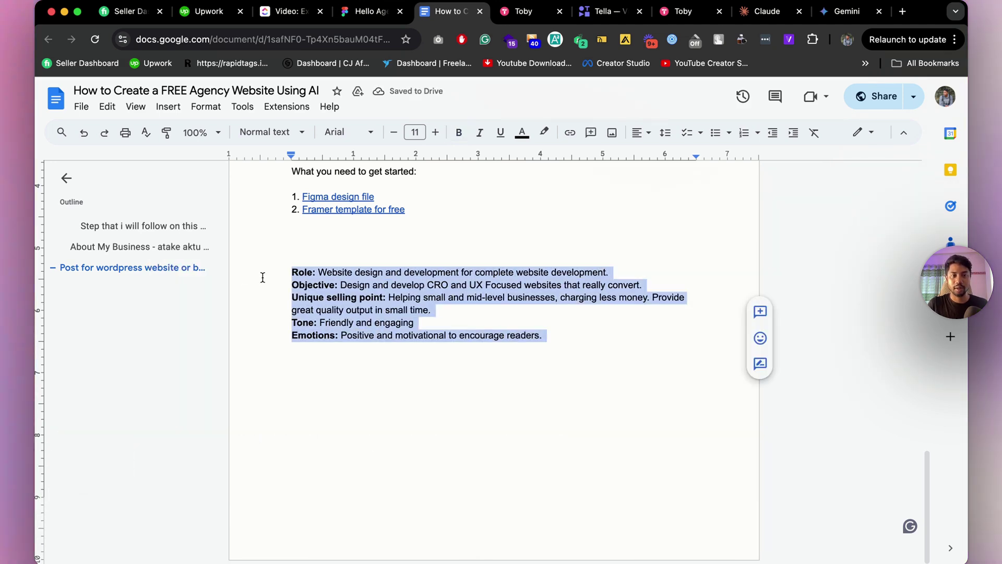
{"action": "left_click", "coordinate": [767, 11]}
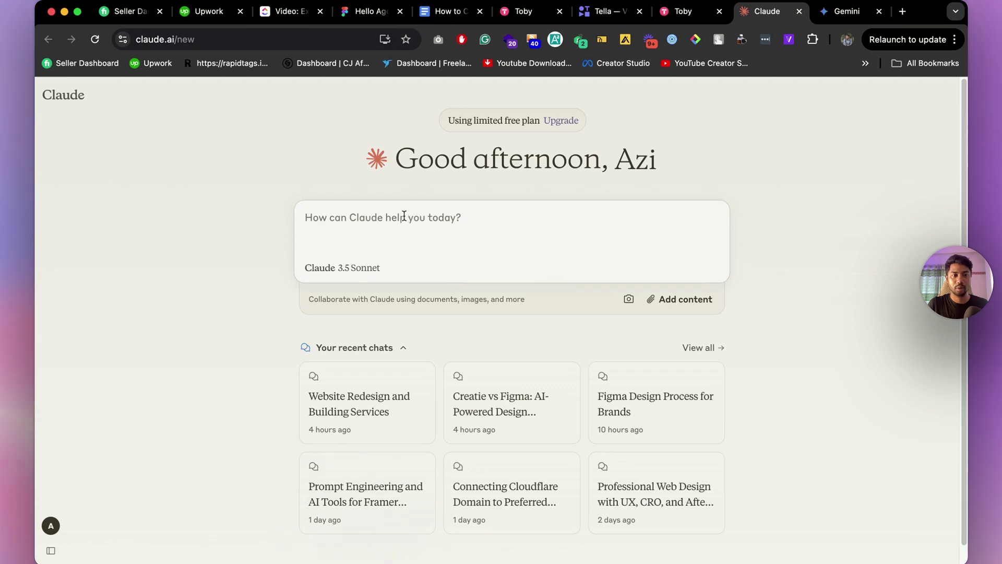
Paste the brief into Claude's prompt box, then clear it again
{"action": "key", "text": "cmd+v"}
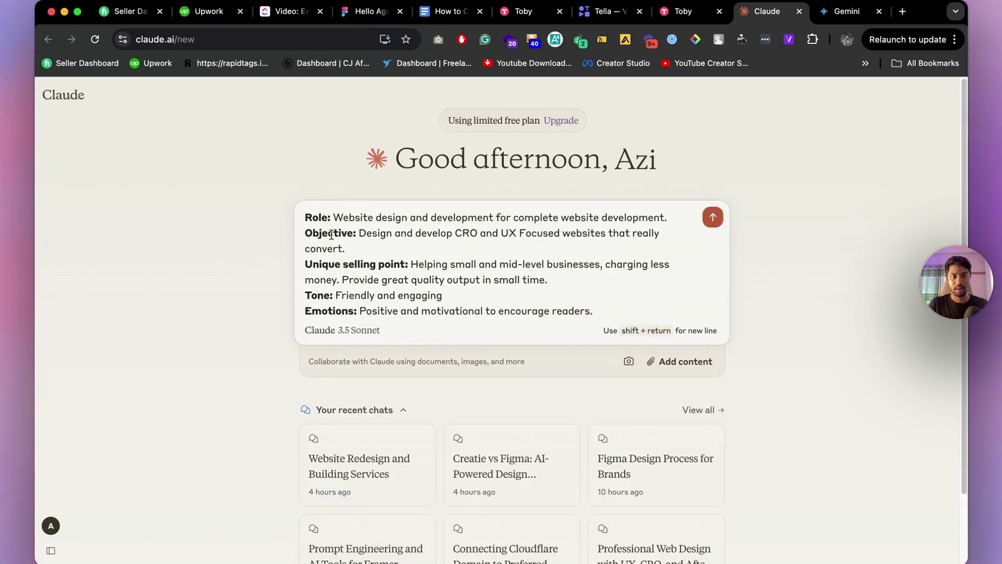
{"action": "key", "text": "cmd+a"}
{"action": "key", "text": "super+c"}
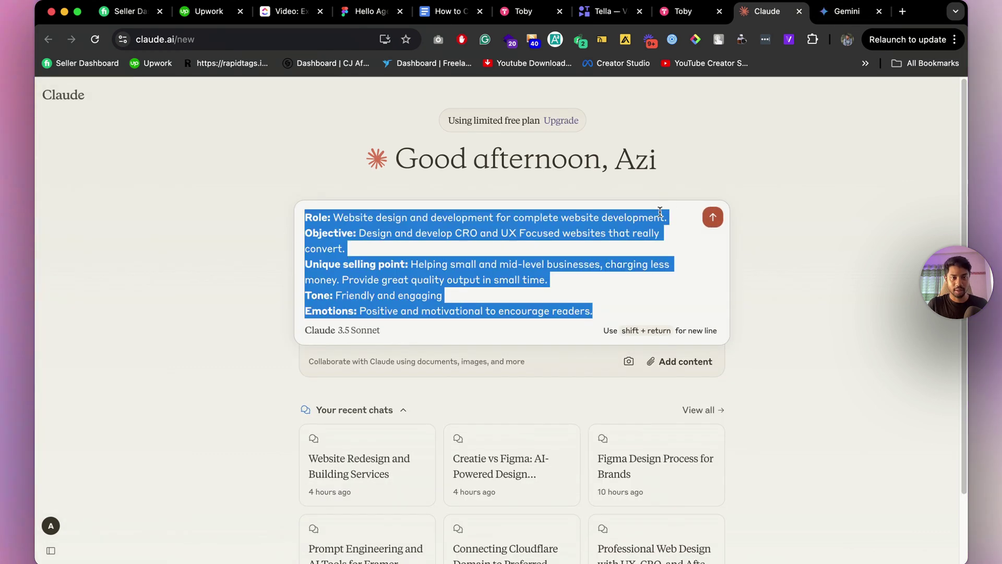
{"action": "key", "text": "BackSpace"}
Send Gemini 'read it and write for my website hero section title and subtitle' plus the quoted brief
{"action": "left_click", "coordinate": [830, 15]}
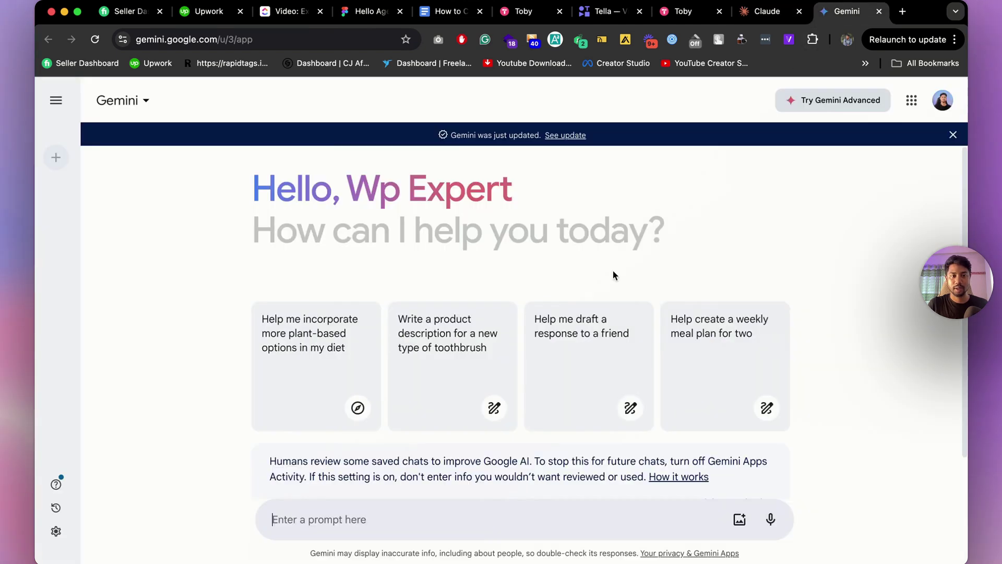
{"action": "type", "text": "re"}
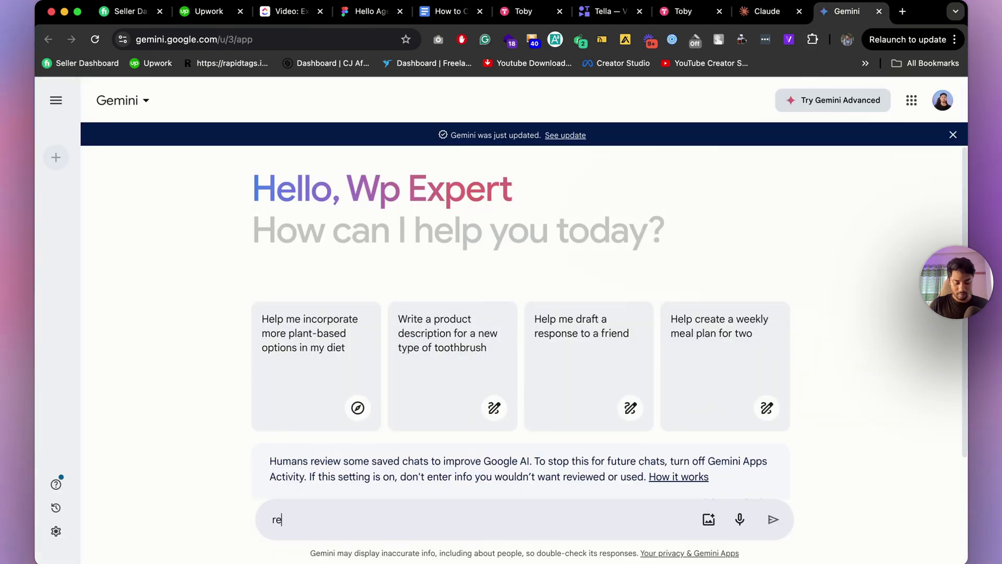
{"action": "type", "text": "ad it and"}
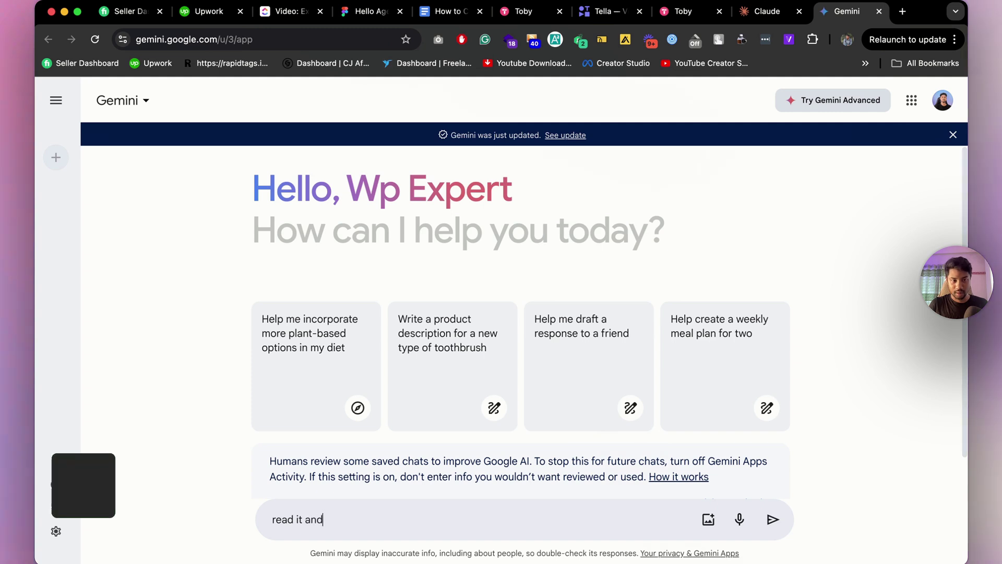
{"action": "type", "text": " write for "}
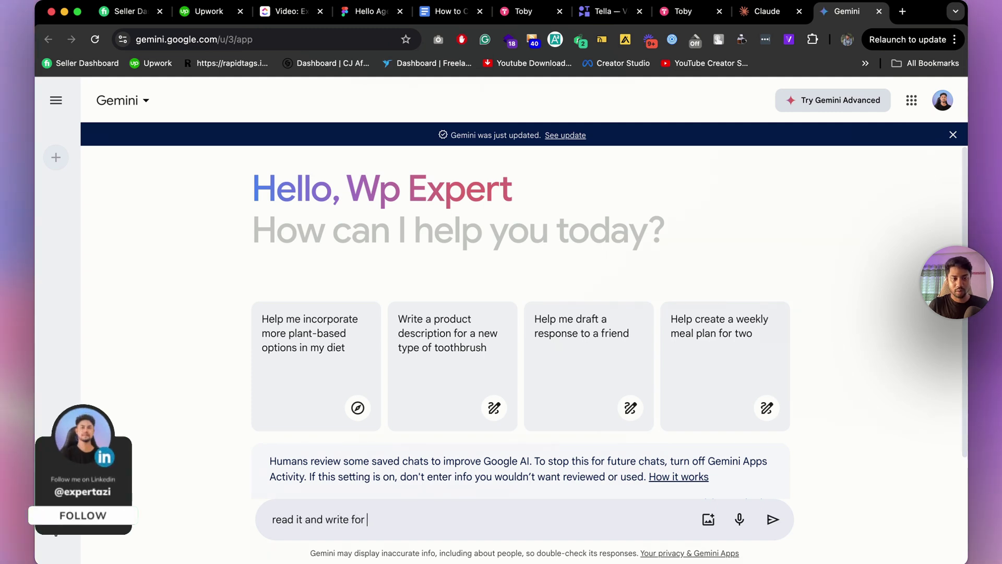
{"action": "type", "text": "my website her"}
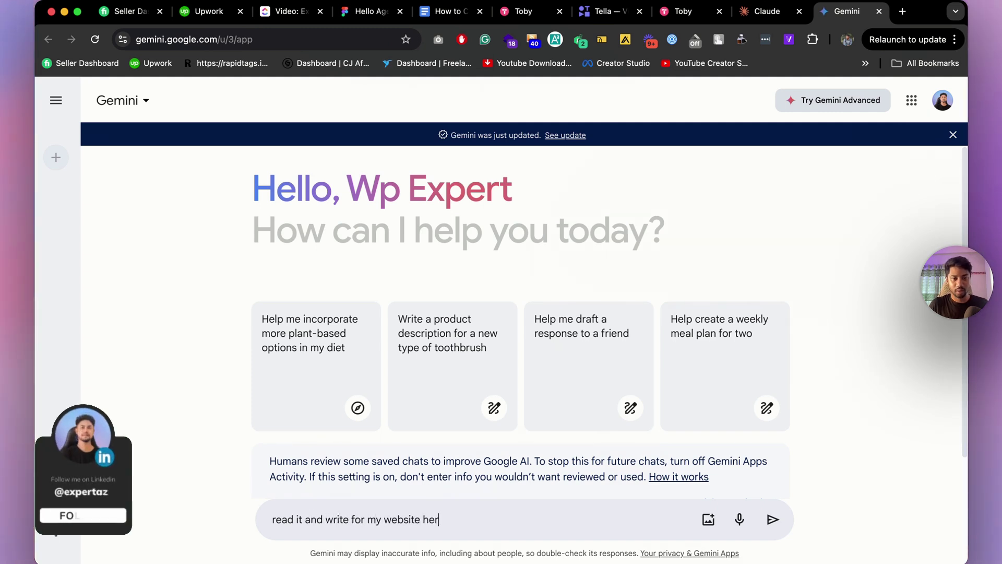
{"action": "type", "text": "o section title"}
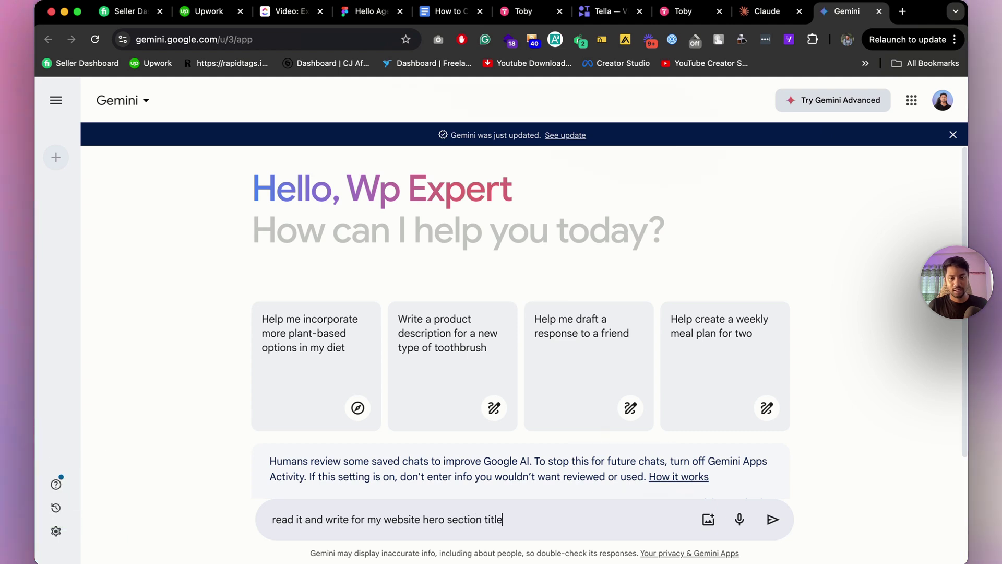
{"action": "type", "text": " and subtitle"}
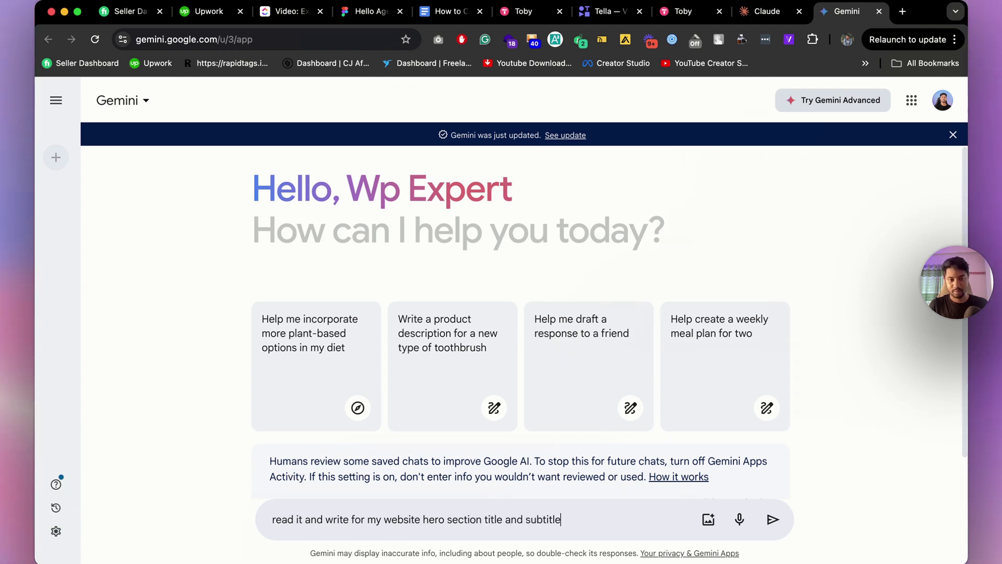
{"action": "type", "text": " \""}
{"action": "key", "text": "super+v"}
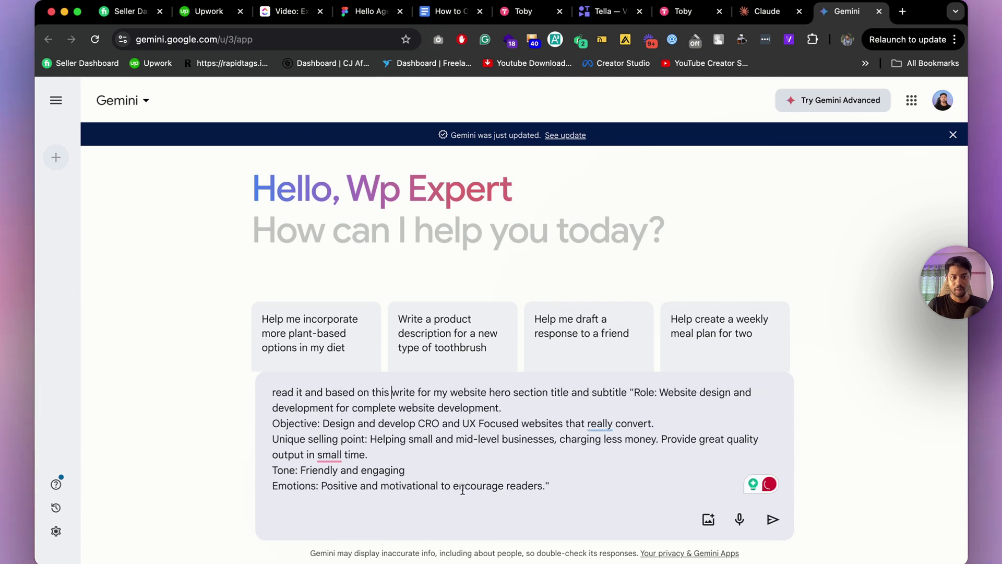
{"action": "key", "text": "super+a"}
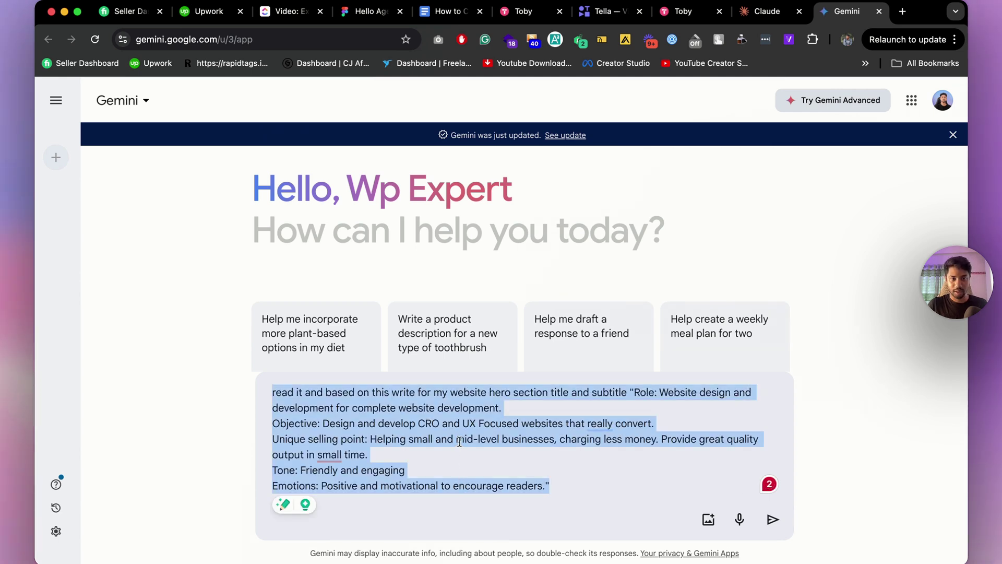
{"action": "left_click", "coordinate": [460, 442]}
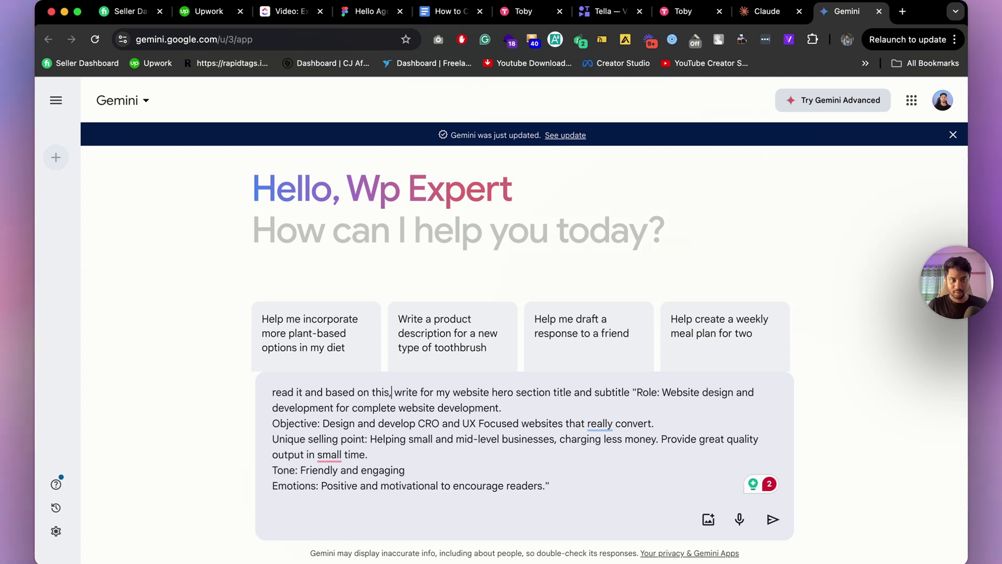
{"action": "key", "text": "super+a"}
{"action": "key", "text": "super+c"}
{"action": "key", "text": "Return"}
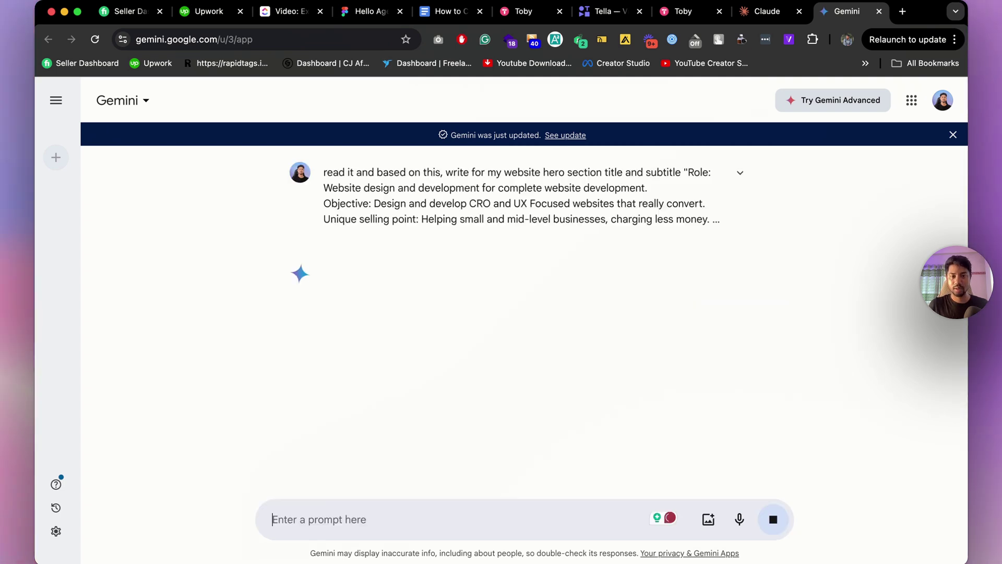
Send Claude the same hero title and subtitle prompt, then return to Gemini's reply
{"action": "left_click", "coordinate": [768, 20]}
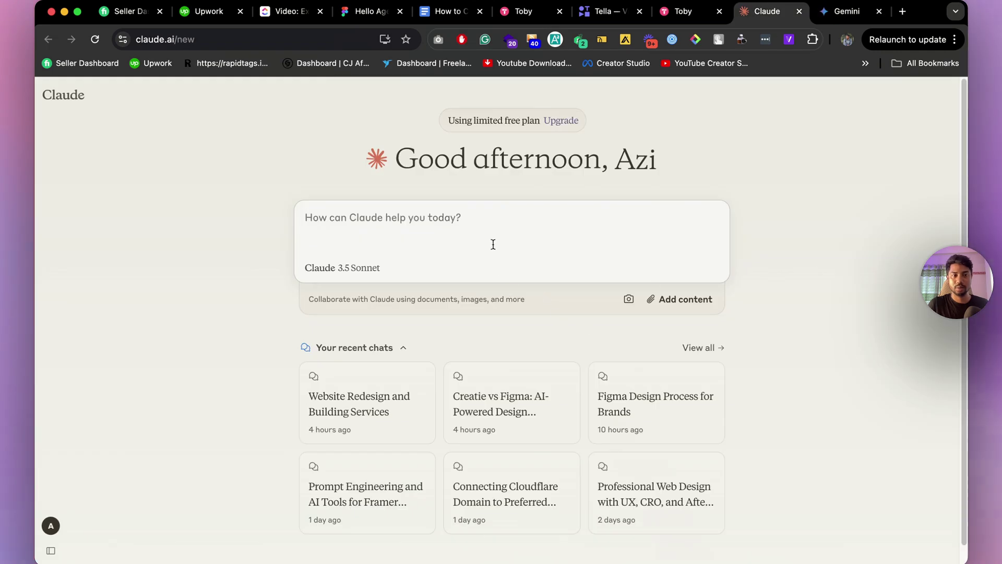
{"action": "key", "text": "super+v"}
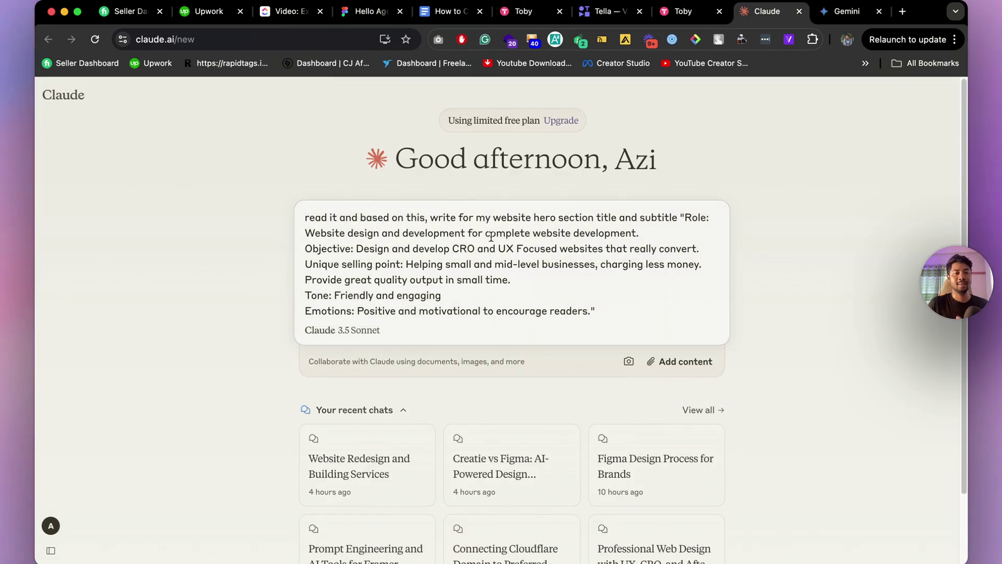
{"action": "key", "text": "Return"}
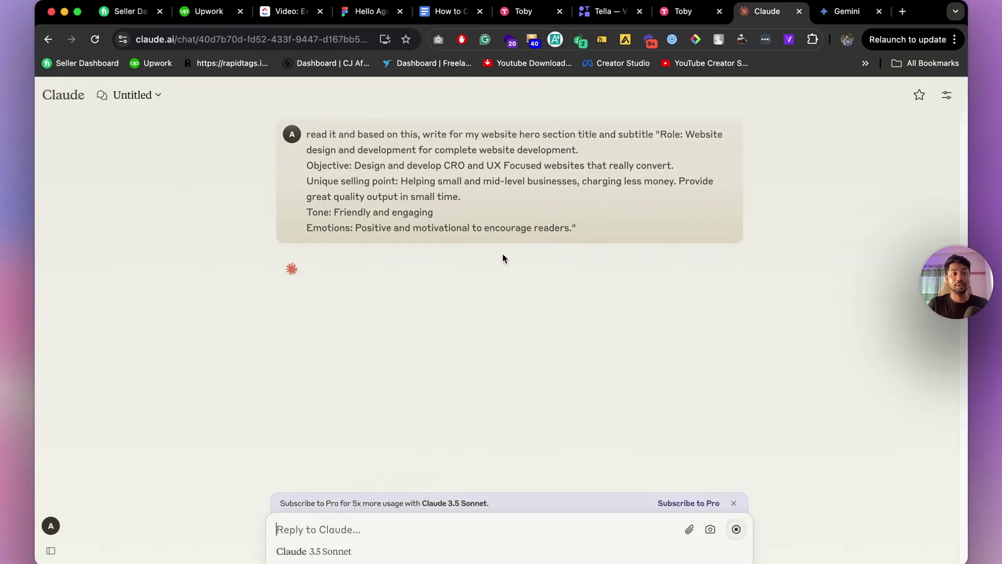
{"action": "left_click", "coordinate": [846, 11]}
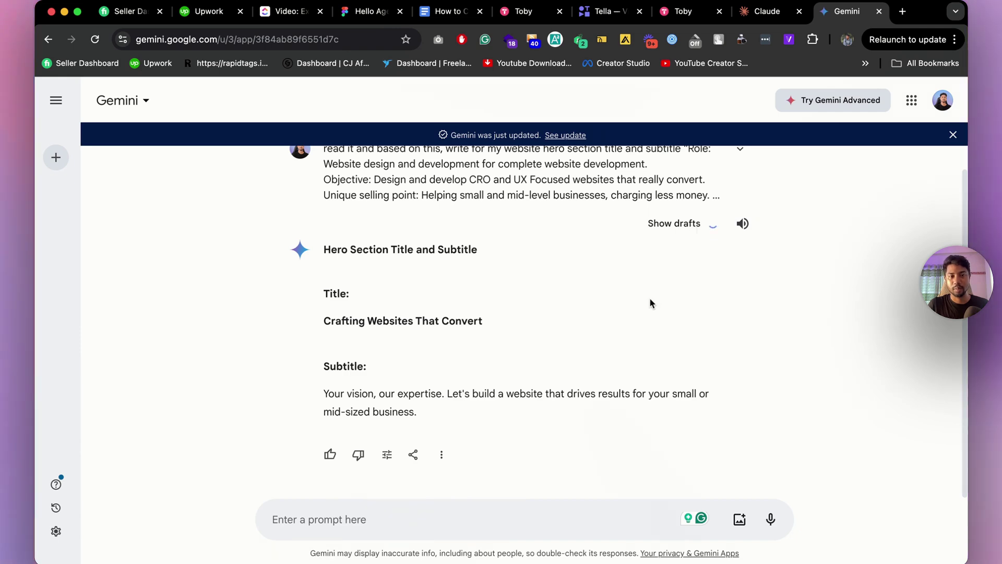
Review Gemini's Drafts 3, 2 and 1 of the hero copy
{"action": "left_click", "coordinate": [519, 292]}
{"action": "left_click", "coordinate": [626, 310]}
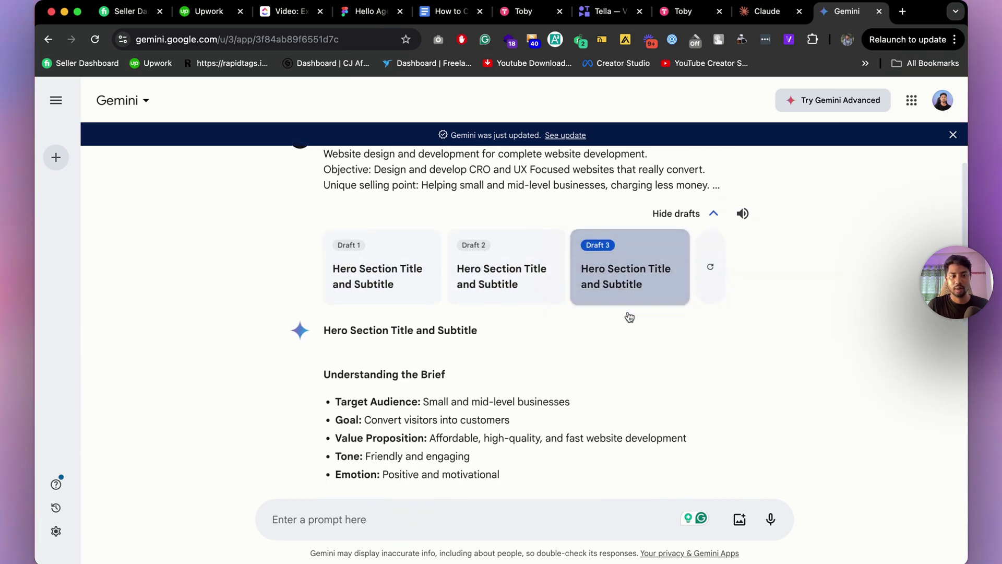
{"action": "scroll", "coordinate": [574, 324], "scroll_direction": "down", "scroll_amount": 4}
{"action": "scroll", "coordinate": [517, 242], "scroll_direction": "up", "scroll_amount": 2}
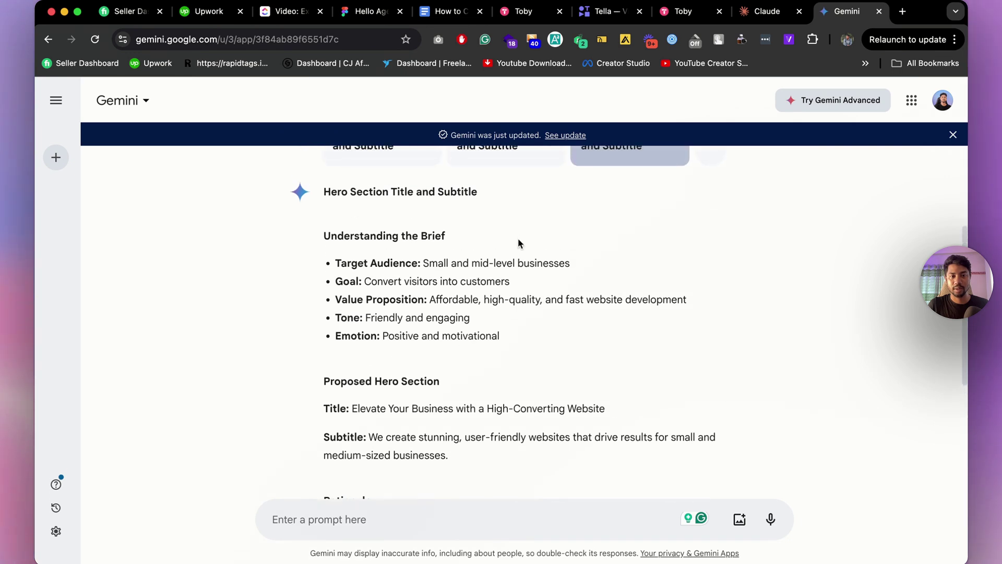
{"action": "left_click", "coordinate": [521, 197]}
{"action": "scroll", "coordinate": [527, 313], "scroll_direction": "down", "scroll_amount": 1}
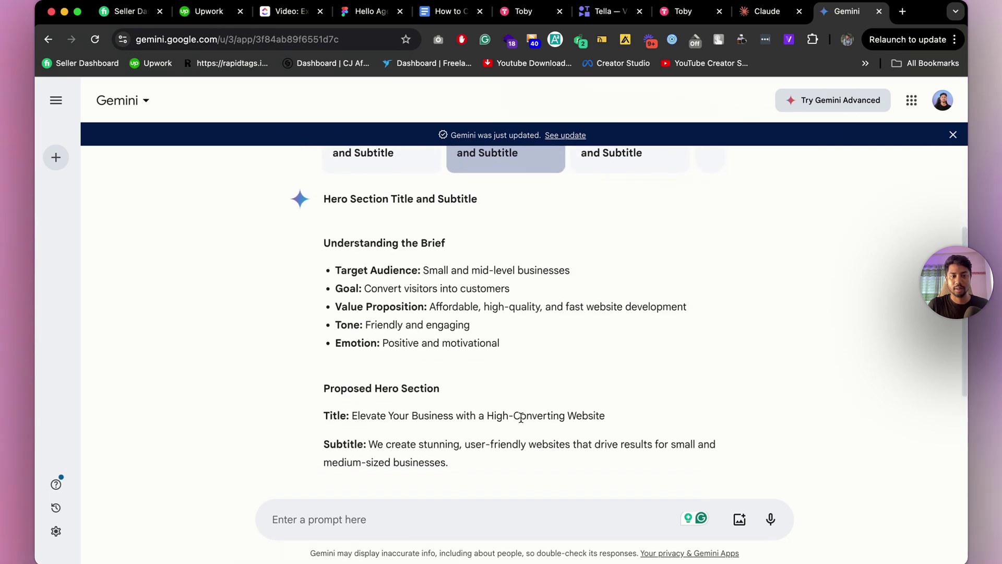
{"action": "left_click", "coordinate": [389, 168]}
{"action": "scroll", "coordinate": [428, 294], "scroll_direction": "down", "scroll_amount": 1}
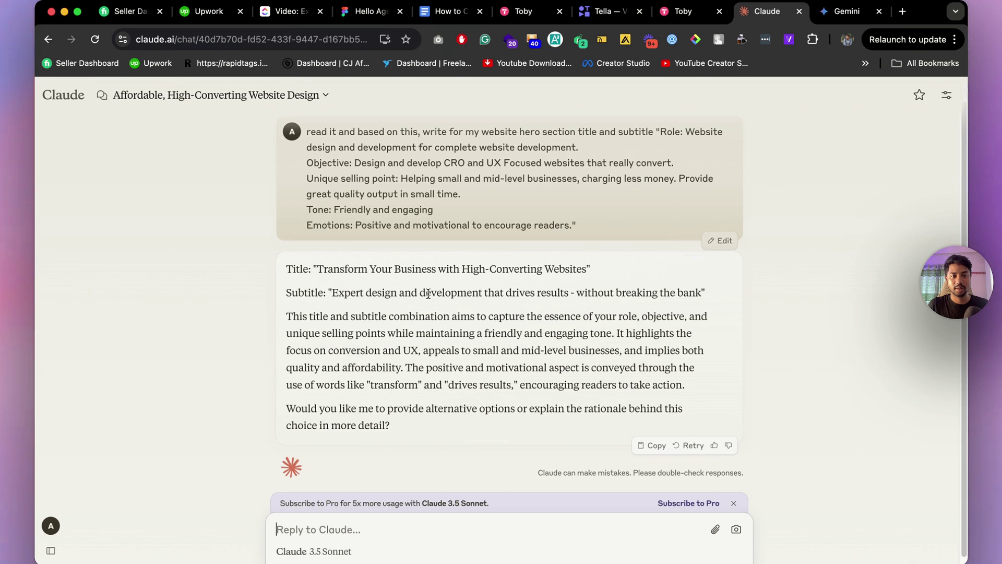
Return to Draft 3 and select its title 'Elevate Your Business with a High-Converting Website'
{"action": "left_click", "coordinate": [827, 13]}
{"action": "left_click", "coordinate": [629, 173]}
{"action": "scroll", "coordinate": [499, 433], "scroll_direction": "down", "scroll_amount": 2}
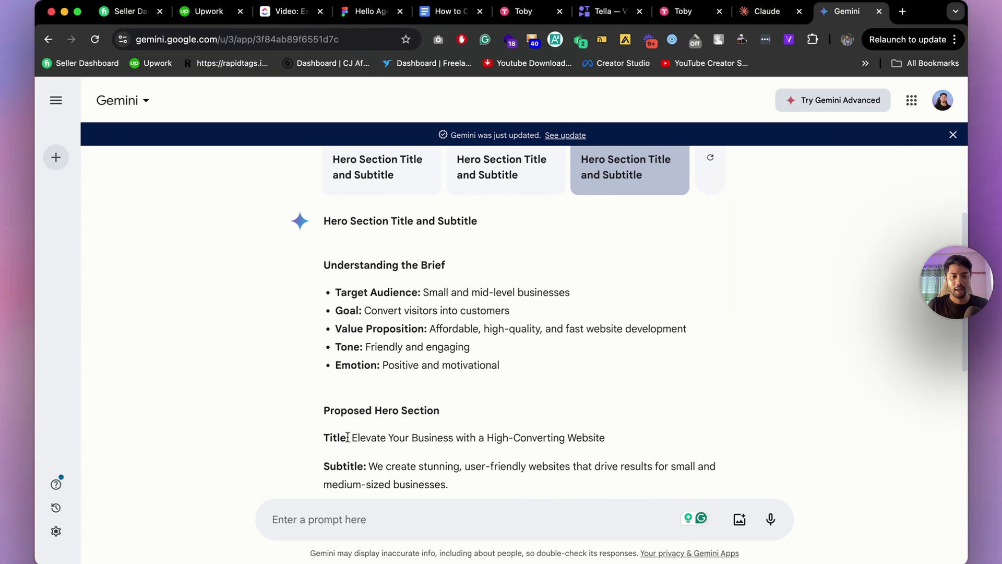
{"action": "left_click_drag", "start_coordinate": [605, 437], "coordinate": [527, 438]}
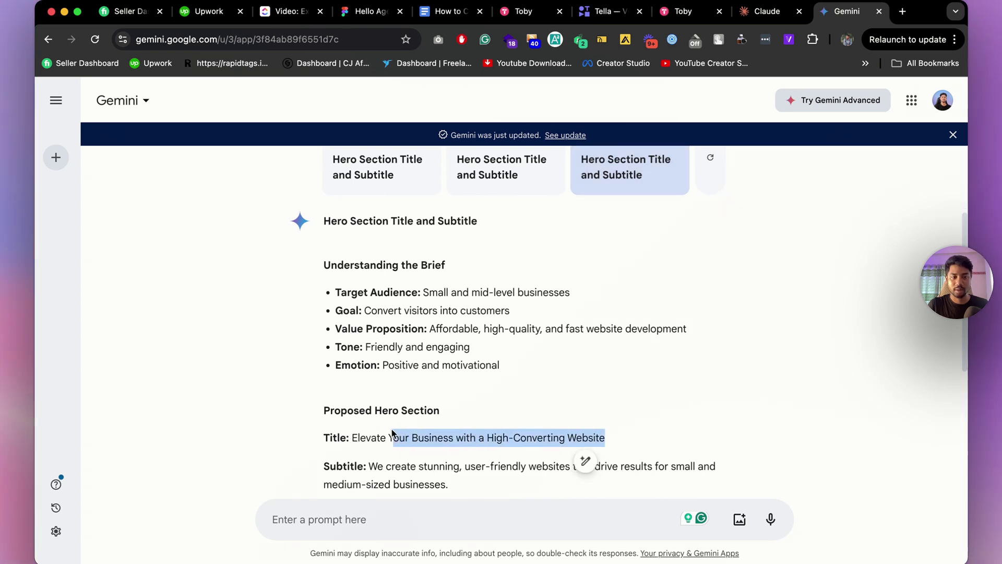
Paste Gemini's new title into Framer's hero heading
{"action": "mouse_move", "coordinate": [502, 546]}
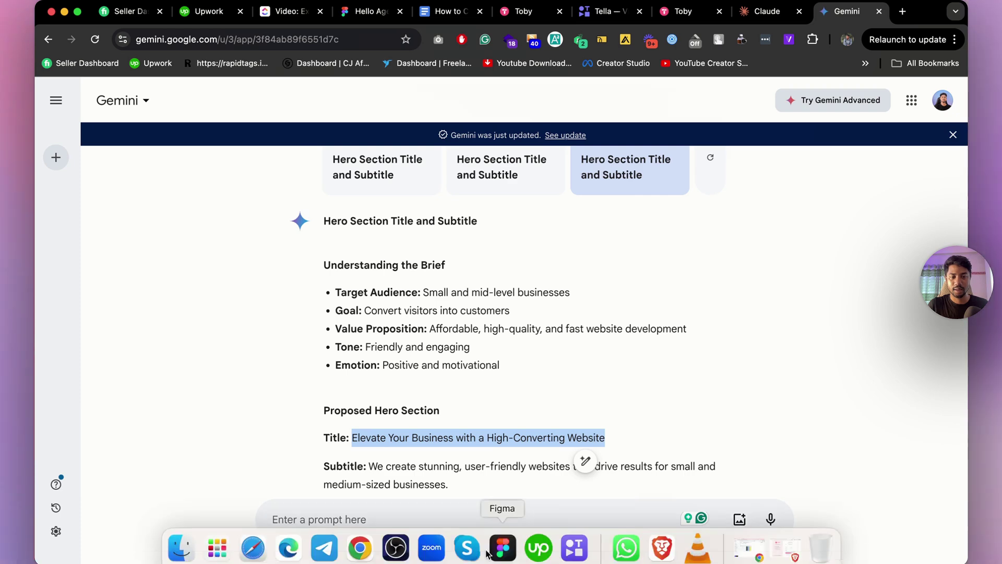
{"action": "left_click", "coordinate": [669, 547]}
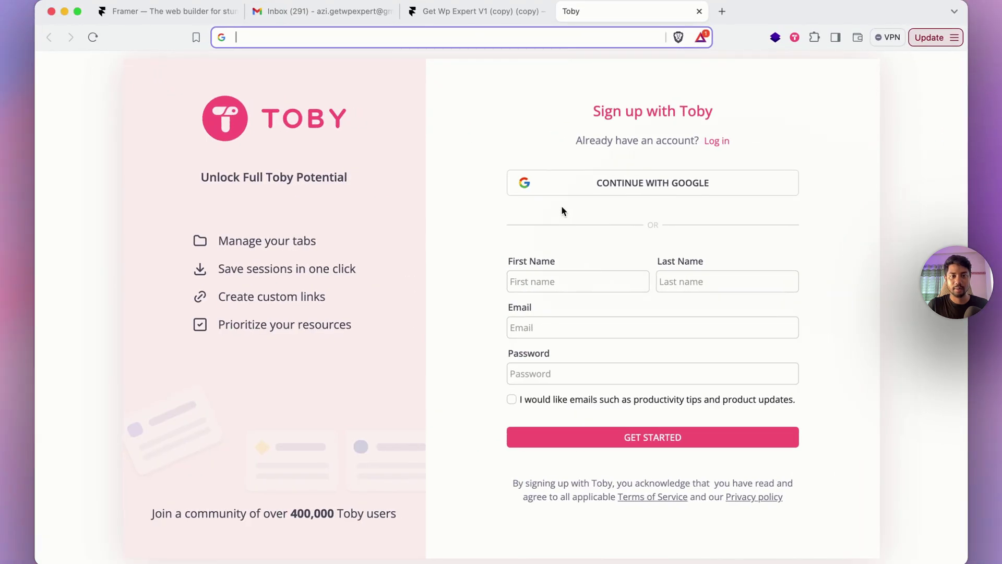
{"action": "left_click", "coordinate": [445, 16]}
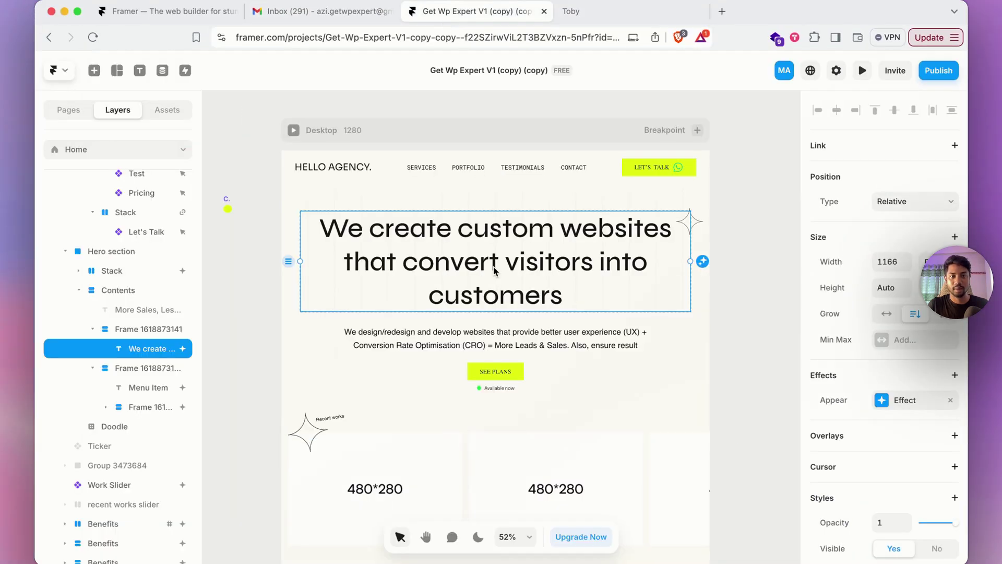
{"action": "double_click", "coordinate": [495, 269]}
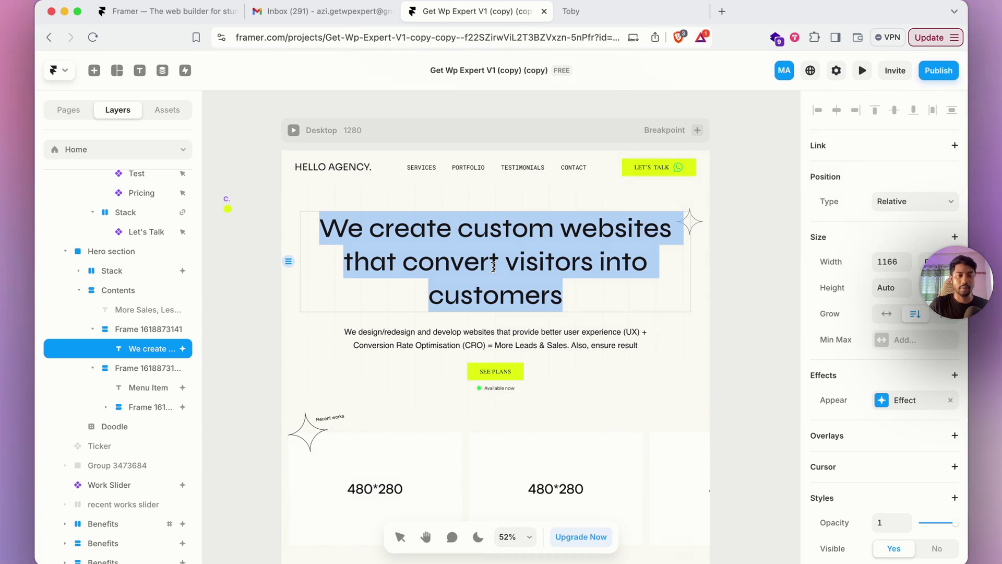
{"action": "type", "text": "Elevate Your Business with a High-Converting Website"}
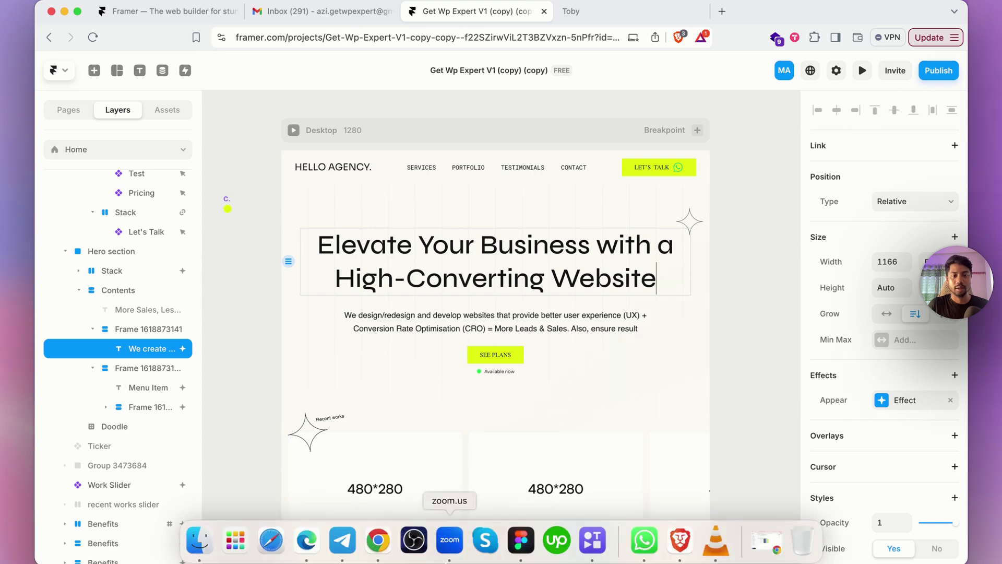
Copy Gemini's subtitle and paste it over the hero subtitle text in Framer
{"action": "left_click", "coordinate": [387, 552]}
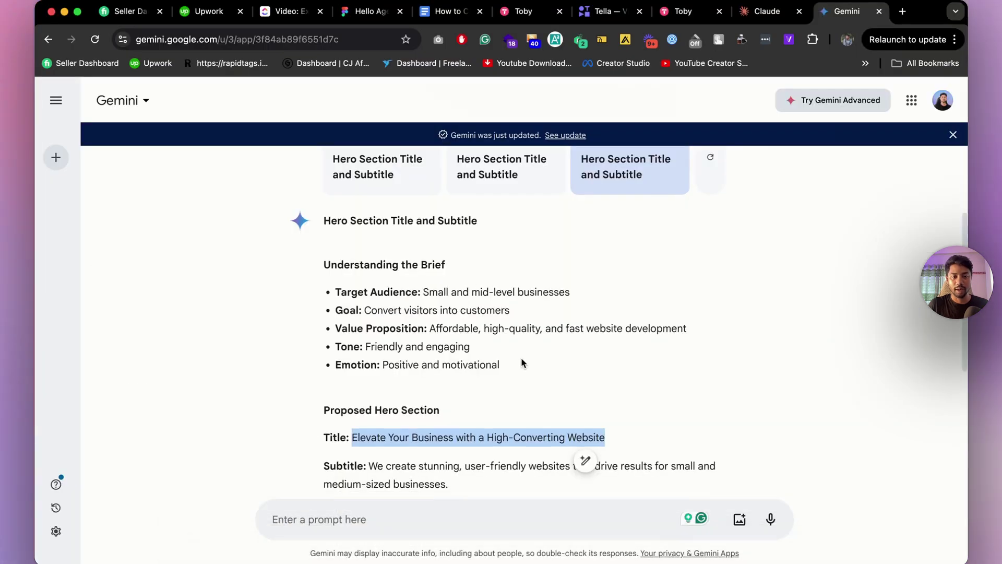
{"action": "left_click", "coordinate": [455, 447]}
{"action": "left_click_drag", "start_coordinate": [455, 446], "coordinate": [377, 427]}
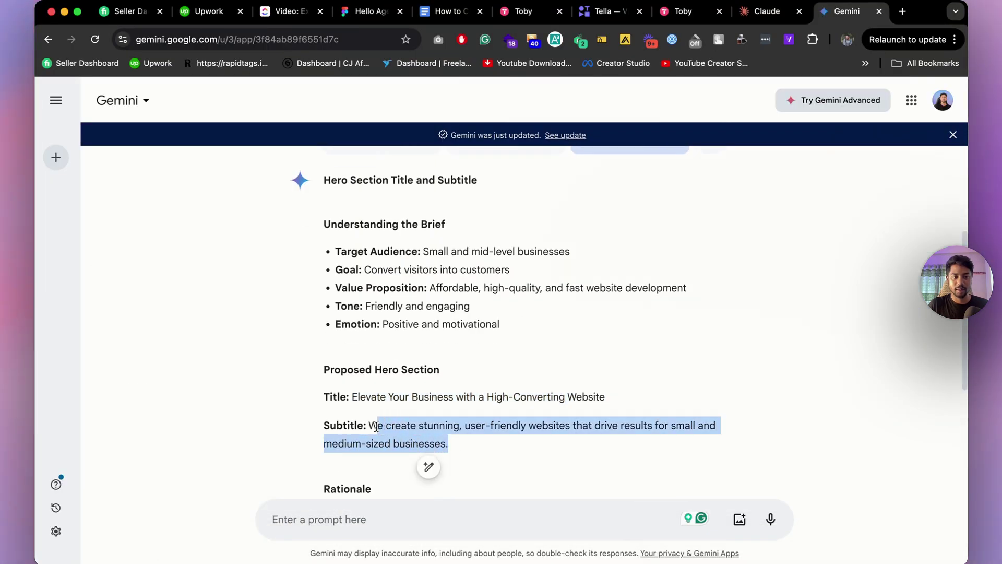
{"action": "mouse_move", "coordinate": [564, 545]}
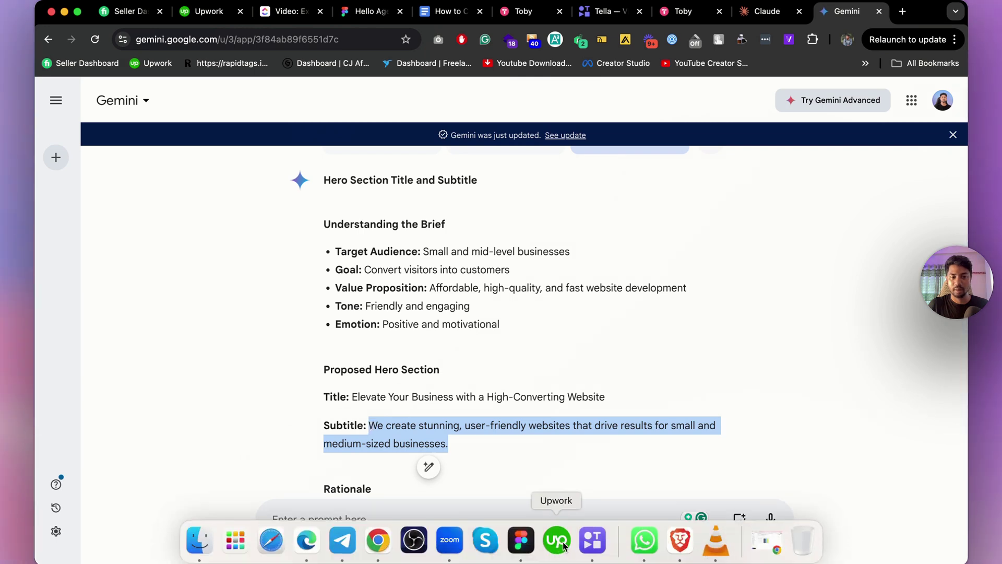
{"action": "left_click", "coordinate": [669, 546]}
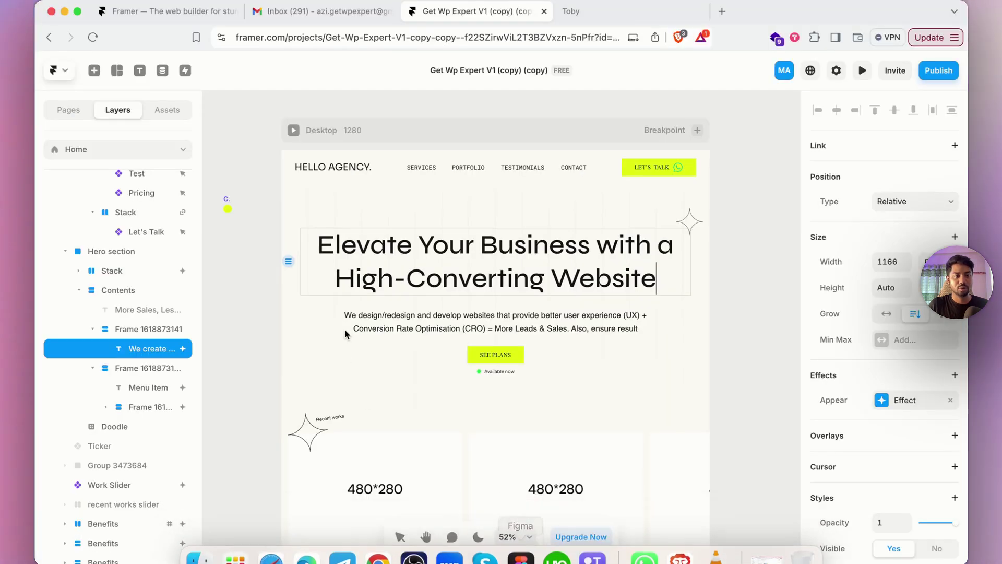
{"action": "left_click", "coordinate": [511, 325]}
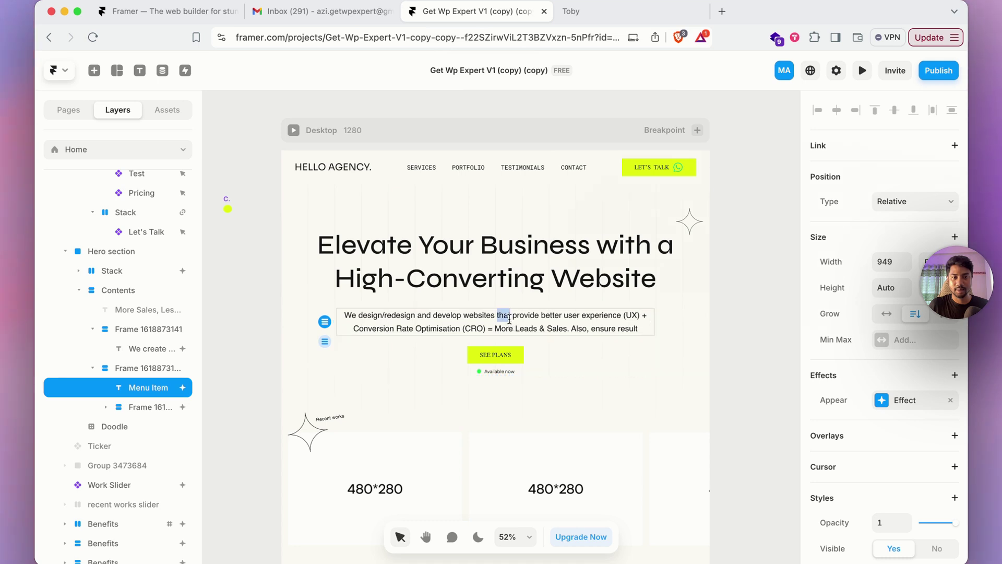
{"action": "key", "text": "super+a"}
{"action": "type", "text": "We create stunning, user-friendly websites that drive results for small and medium-sized businesses."}
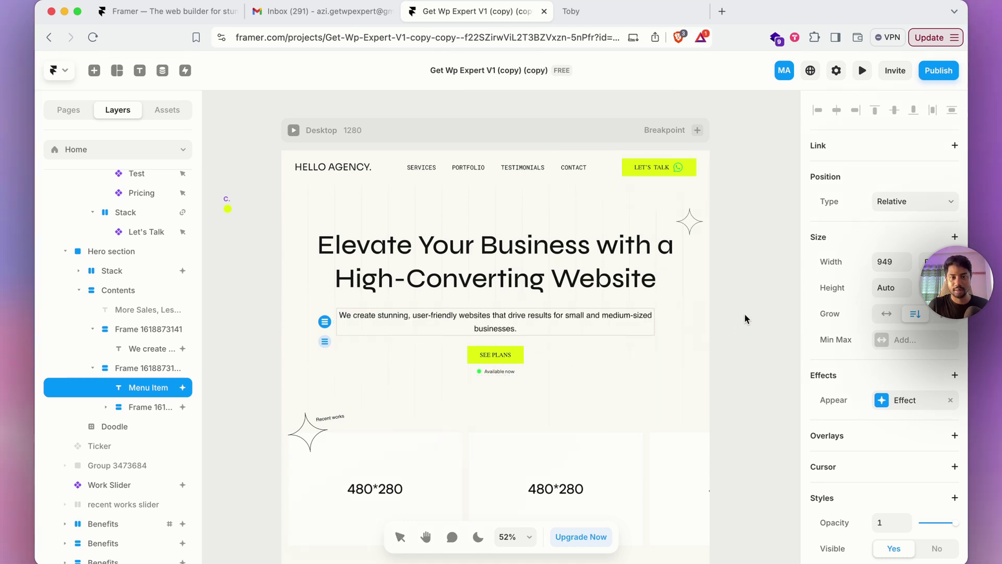
Set the hero Contents stack's Gap to 20, drawing heading, subtitle and button closer
{"action": "left_click", "coordinate": [522, 329]}
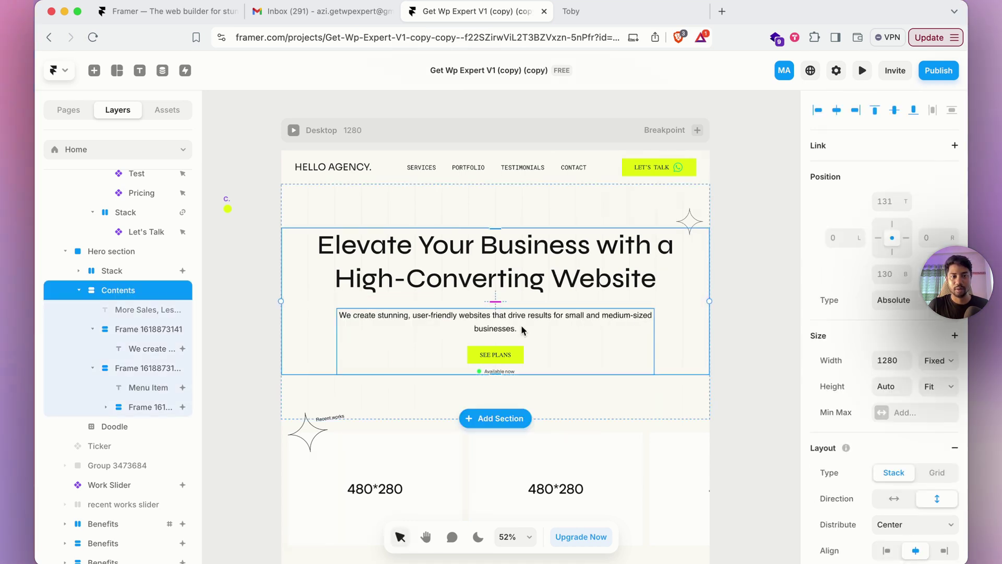
{"action": "left_click", "coordinate": [469, 277]}
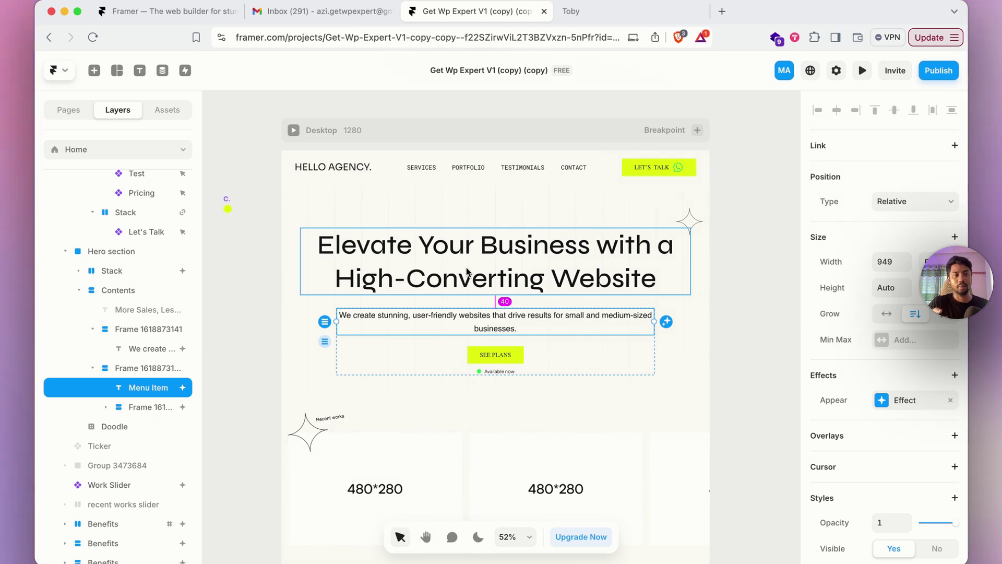
{"action": "left_click", "coordinate": [681, 291]}
{"action": "left_click", "coordinate": [684, 306]}
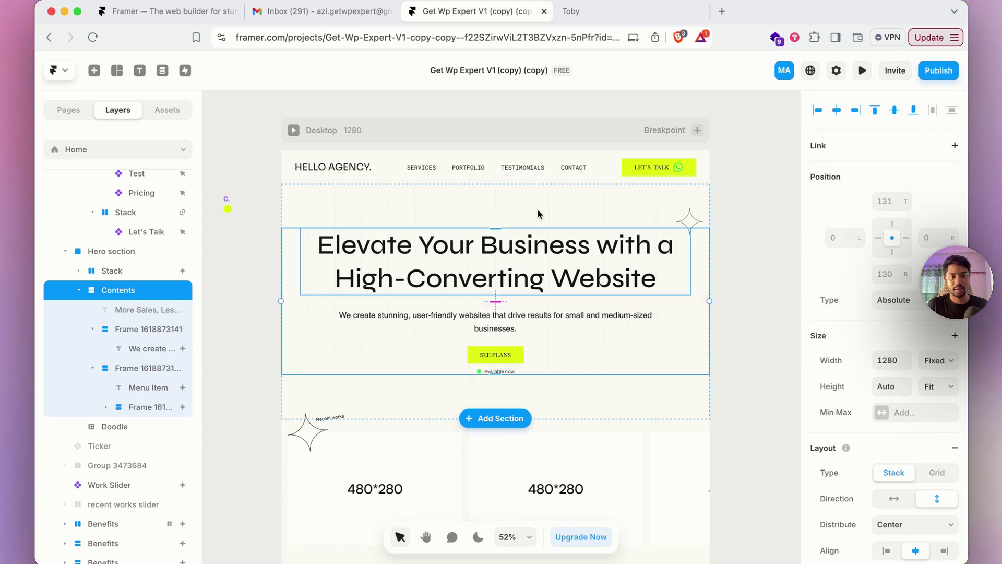
{"action": "scroll", "coordinate": [920, 398], "scroll_direction": "down", "scroll_amount": 5}
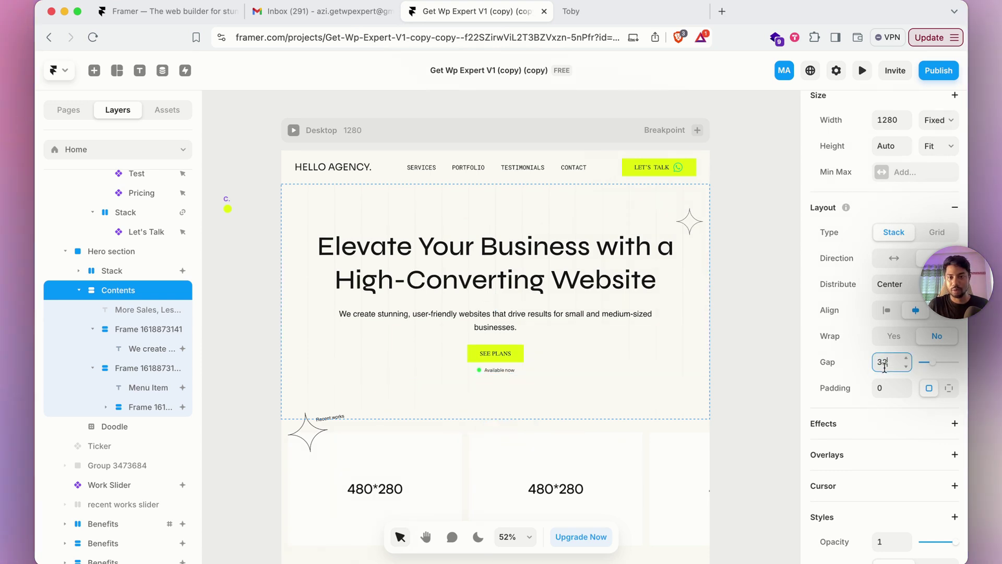
{"action": "double_click", "coordinate": [884, 365]}
{"action": "type", "text": "24"}
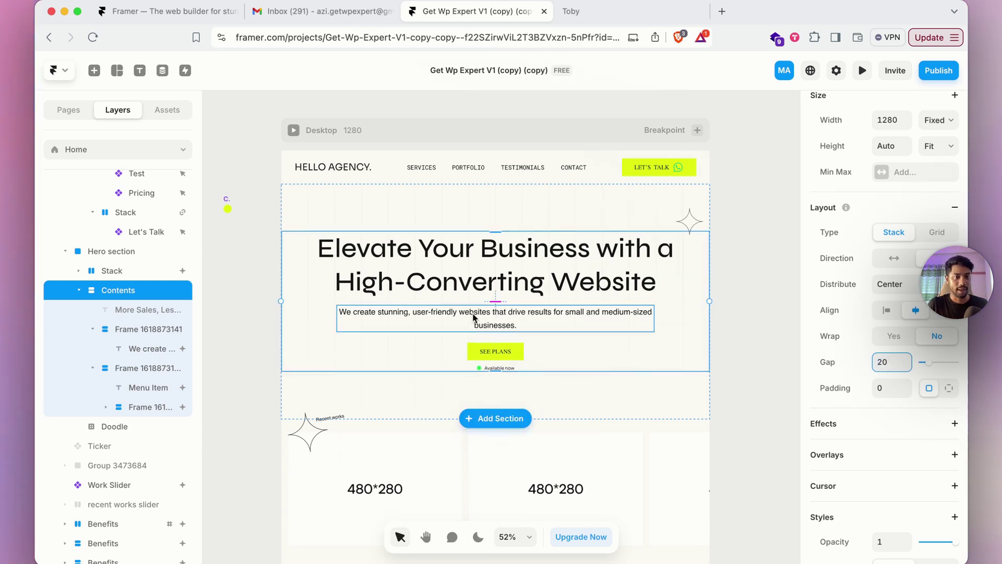
{"action": "left_click", "coordinate": [486, 266]}
{"action": "scroll", "coordinate": [385, 202], "scroll_direction": "down", "scroll_amount": 6}
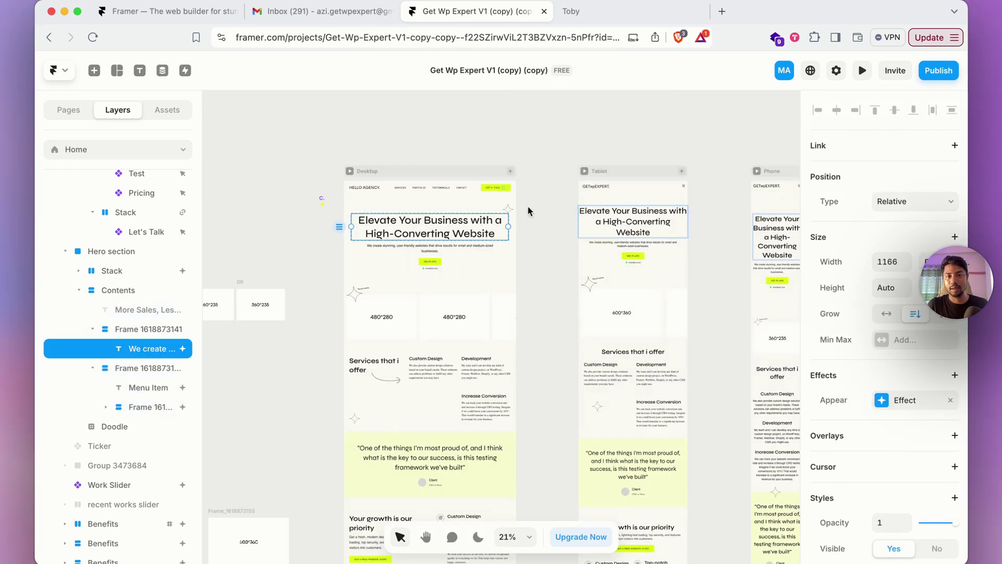
{"action": "scroll", "coordinate": [543, 215], "scroll_direction": "down", "scroll_amount": 1}
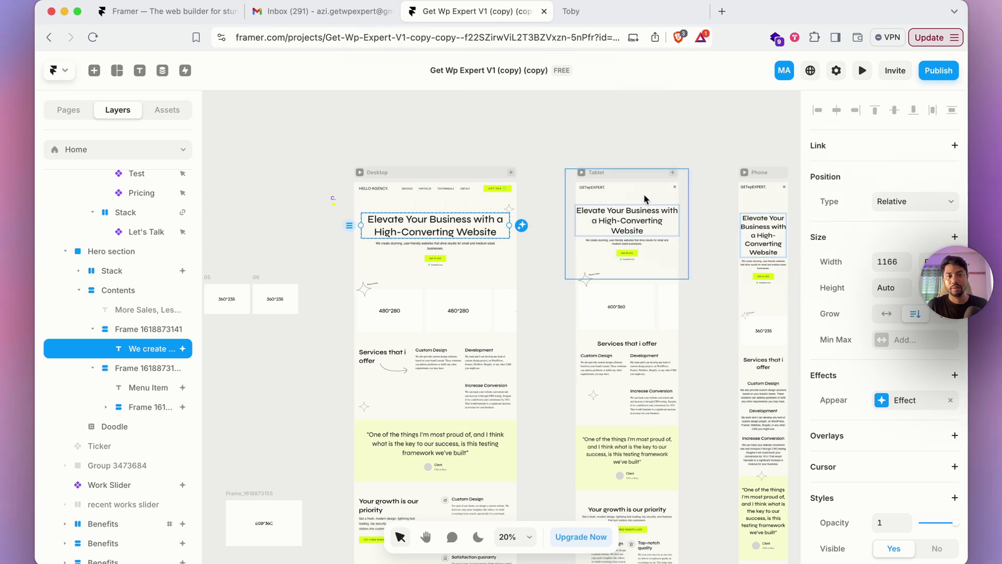
{"action": "scroll", "coordinate": [416, 253], "scroll_direction": "up", "scroll_amount": 6}
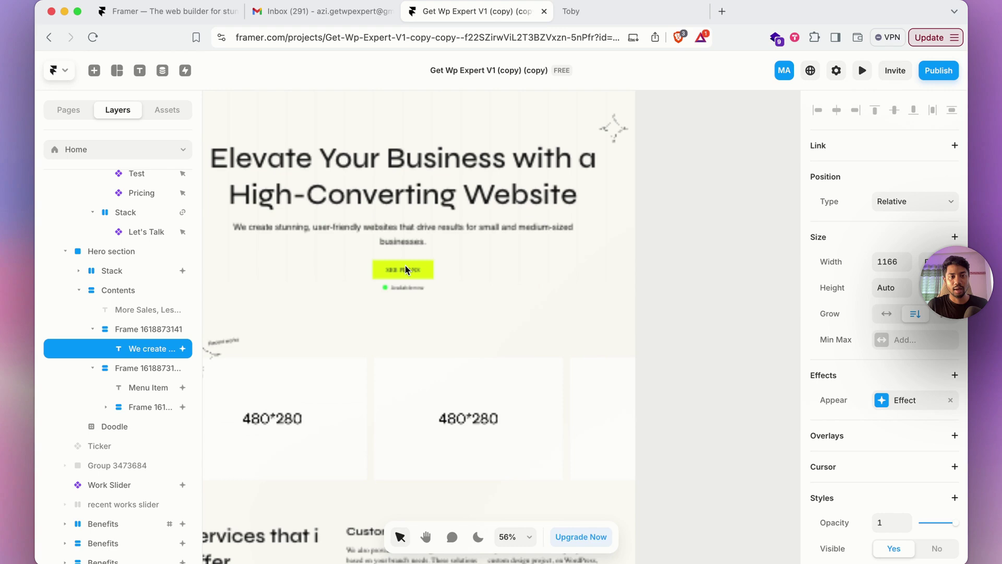
{"action": "left_click", "coordinate": [407, 270]}
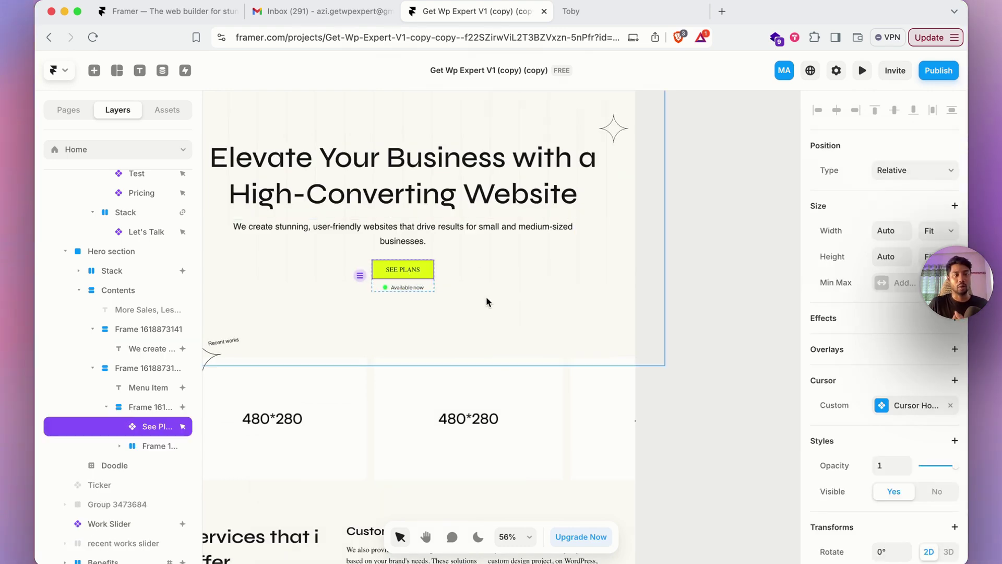
{"action": "scroll", "coordinate": [650, 203], "scroll_direction": "down", "scroll_amount": 6}
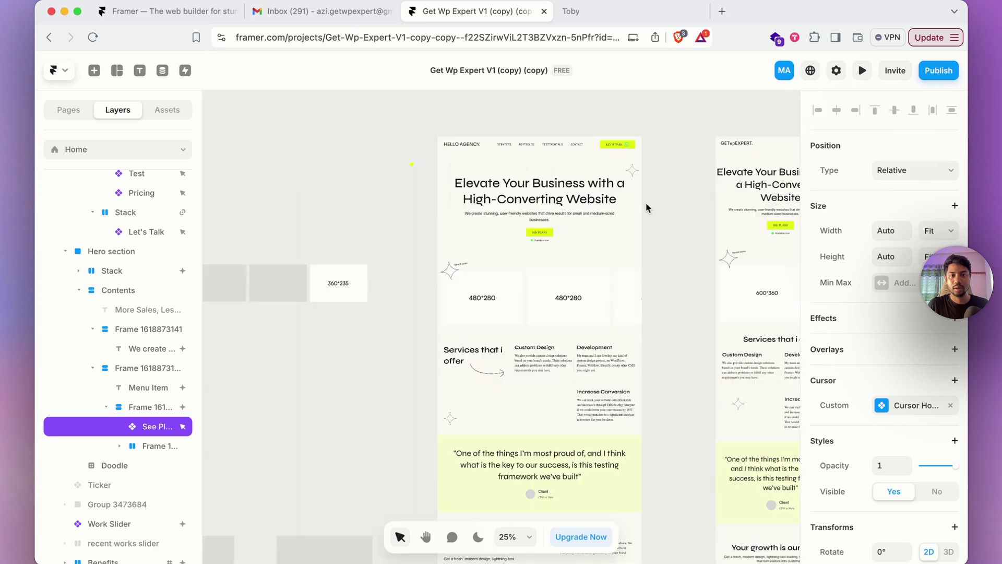
{"action": "left_click", "coordinate": [860, 73]}
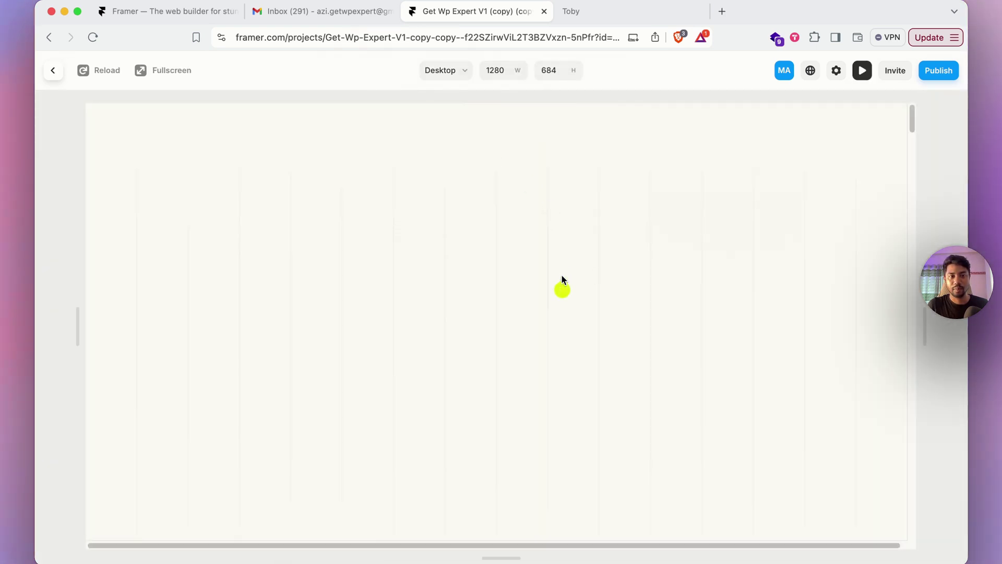
{"action": "scroll", "coordinate": [628, 308], "scroll_direction": "down", "scroll_amount": 4}
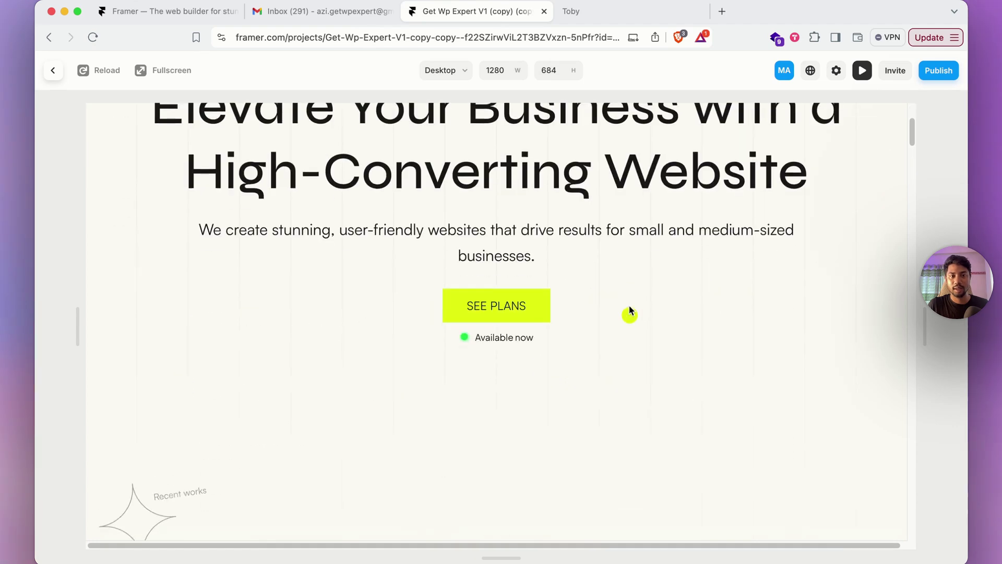
{"action": "scroll", "coordinate": [625, 300], "scroll_direction": "up", "scroll_amount": 4}
{"action": "scroll", "coordinate": [574, 305], "scroll_direction": "down", "scroll_amount": 1}
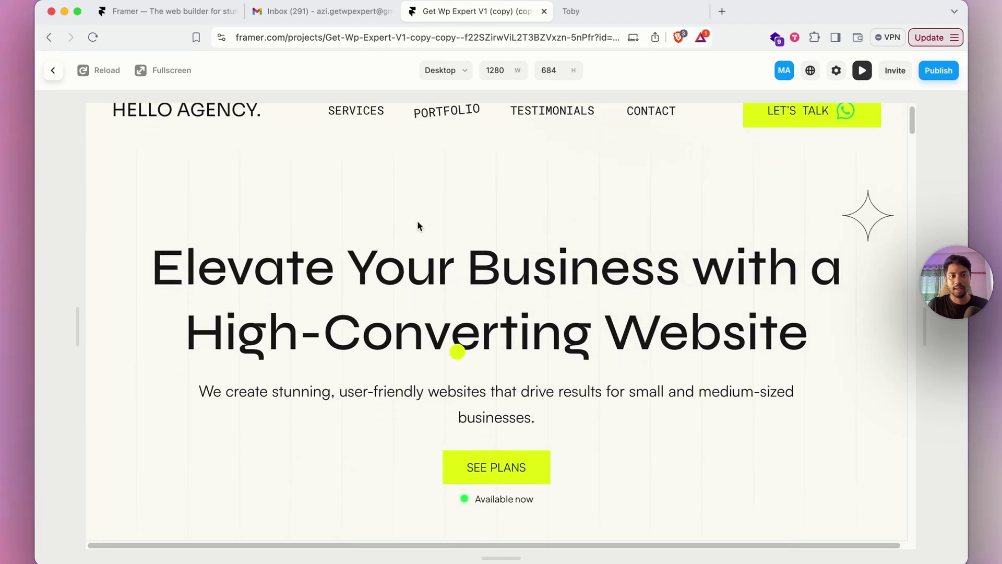
{"action": "scroll", "coordinate": [397, 204], "scroll_direction": "up", "scroll_amount": 1}
{"action": "scroll", "coordinate": [558, 300], "scroll_direction": "down", "scroll_amount": 8}
{"action": "scroll", "coordinate": [560, 308], "scroll_direction": "up", "scroll_amount": 2}
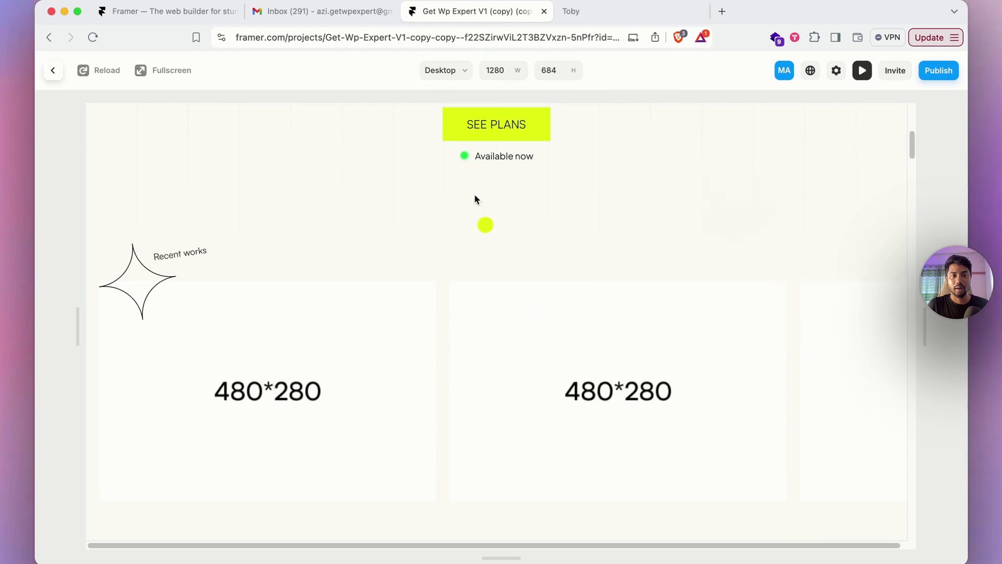
{"action": "left_click", "coordinate": [339, 12]}
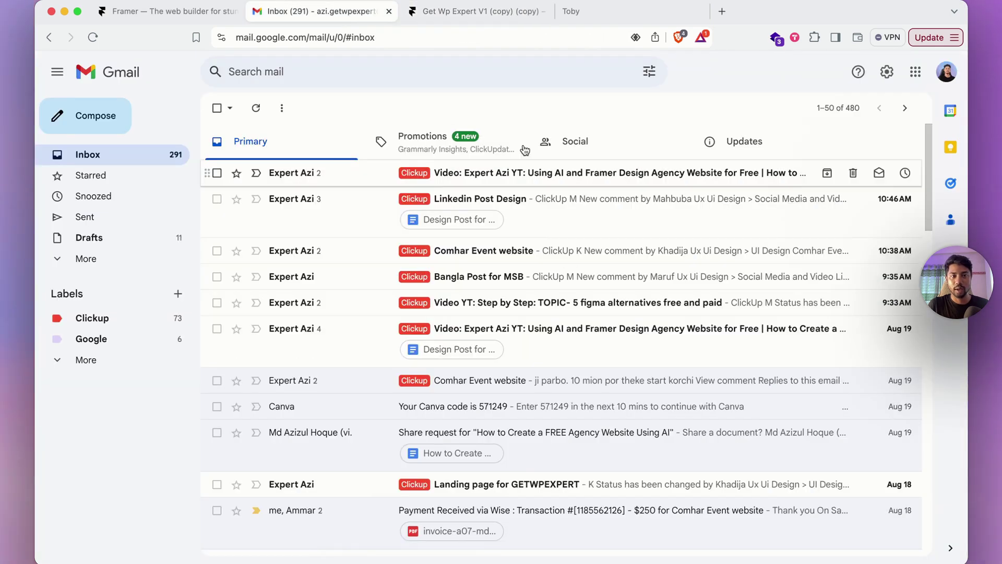
{"action": "left_click", "coordinate": [471, 14]}
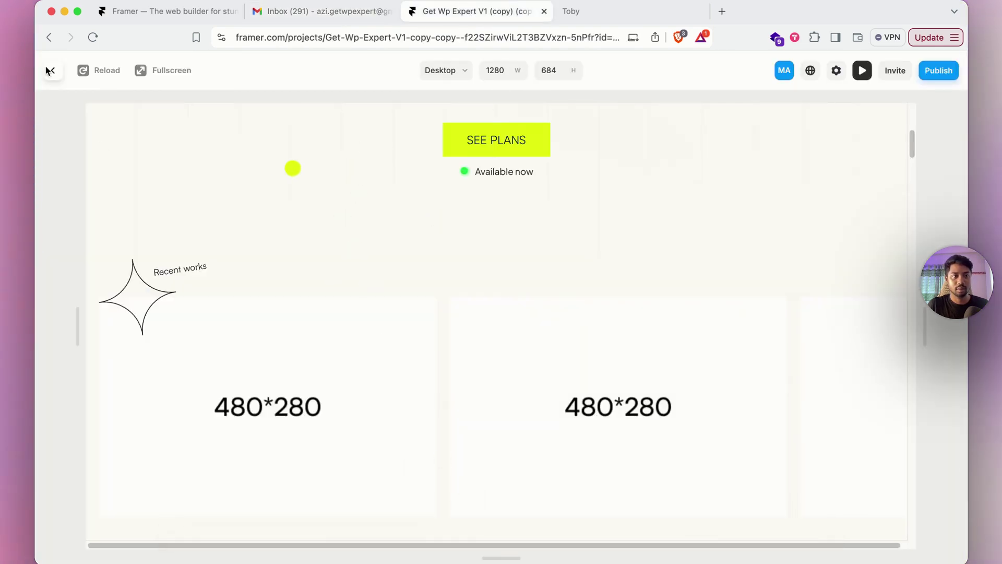
{"action": "left_click", "coordinate": [80, 103]}
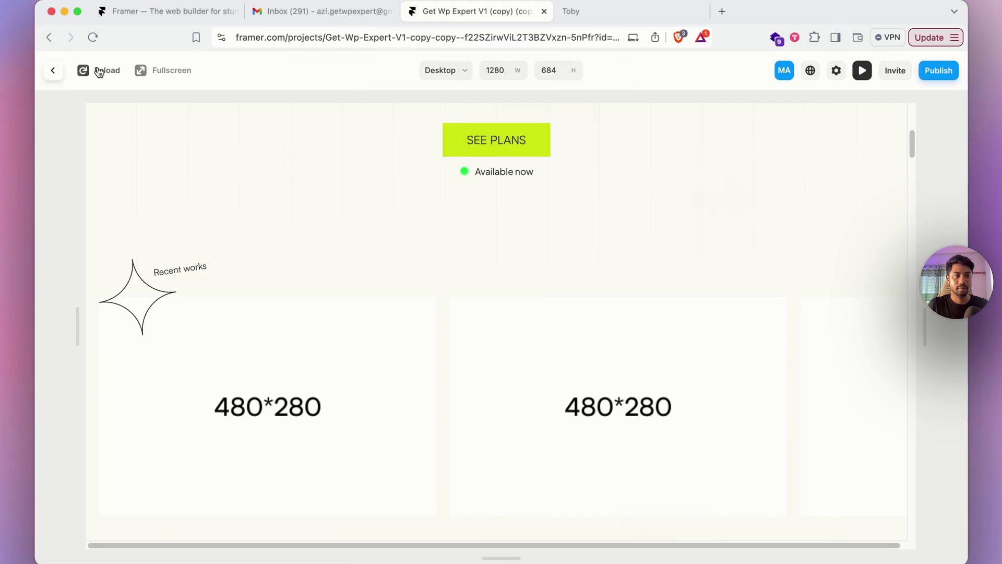
{"action": "left_click", "coordinate": [56, 77]}
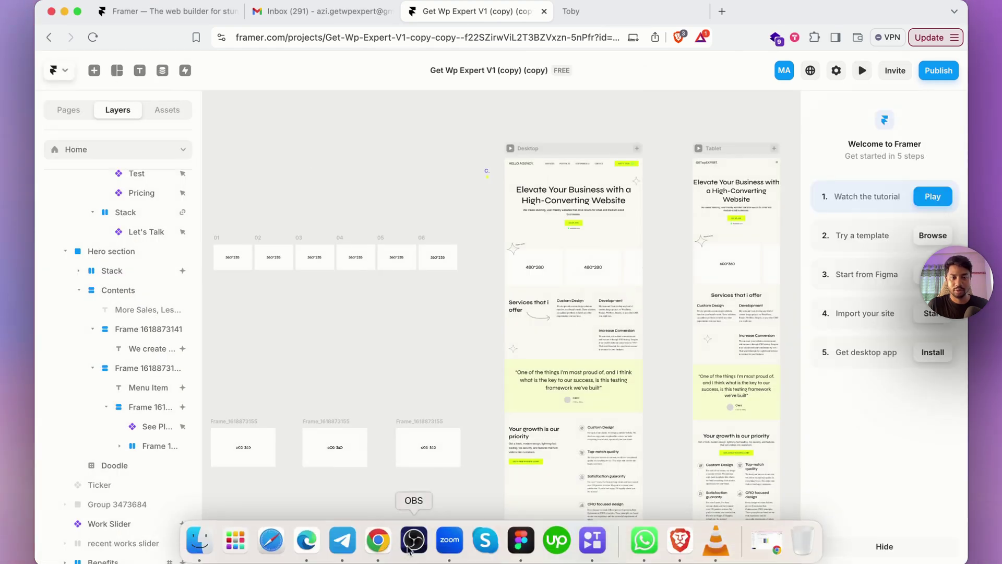
Scroll the canvas to the Services block and select the 'Services that i offer' heading
{"action": "scroll", "coordinate": [669, 262], "scroll_direction": "up", "scroll_amount": 5}
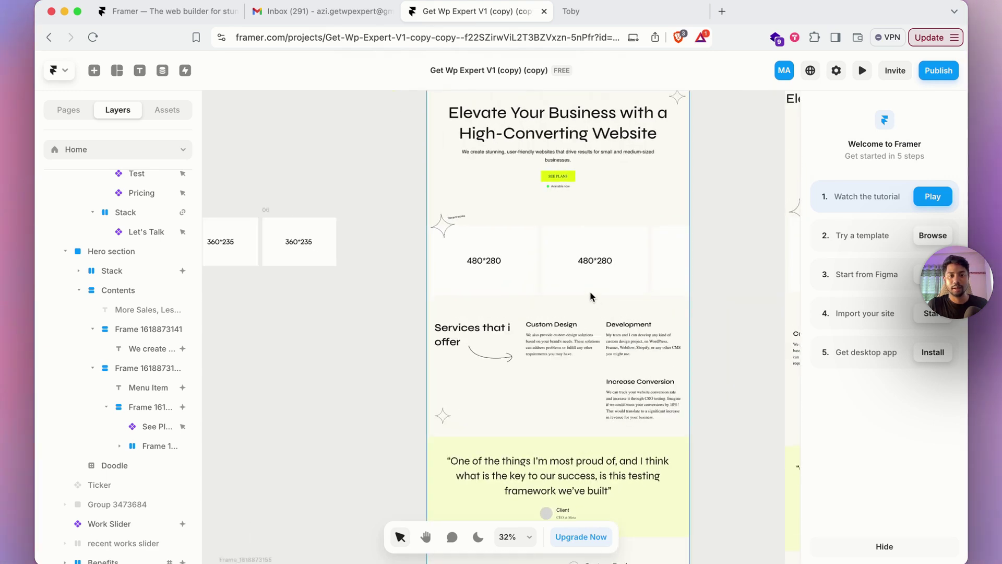
{"action": "scroll", "coordinate": [590, 292], "scroll_direction": "down", "scroll_amount": 3}
{"action": "scroll", "coordinate": [676, 271], "scroll_direction": "up", "scroll_amount": 3}
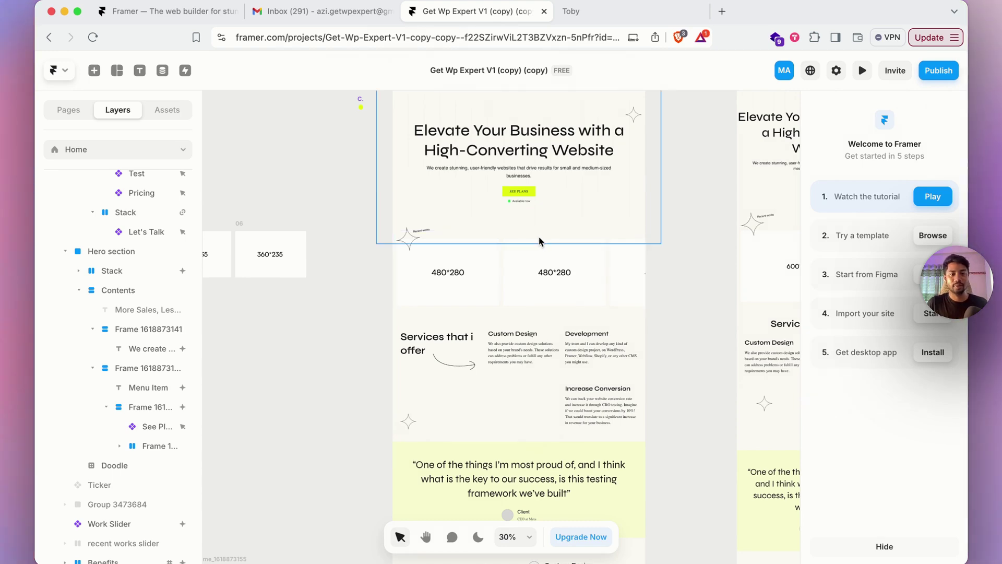
{"action": "scroll", "coordinate": [530, 295], "scroll_direction": "down", "scroll_amount": 5}
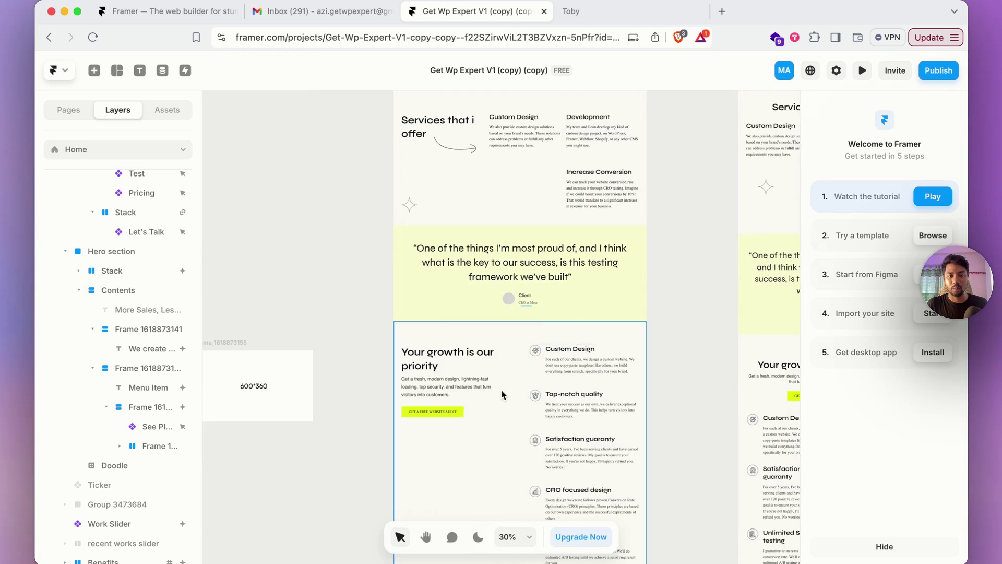
{"action": "scroll", "coordinate": [562, 329], "scroll_direction": "up", "scroll_amount": 5}
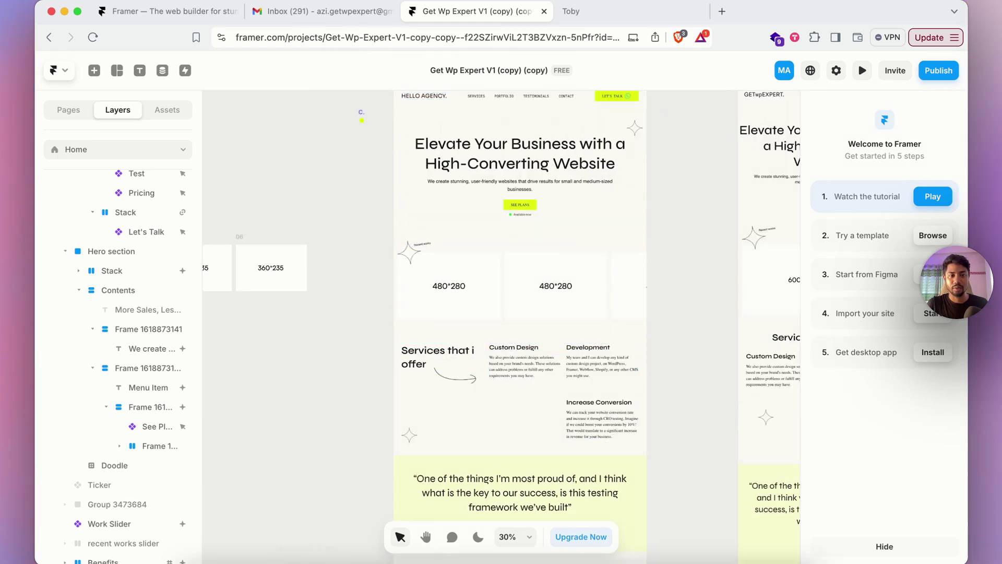
{"action": "left_click", "coordinate": [438, 350]}
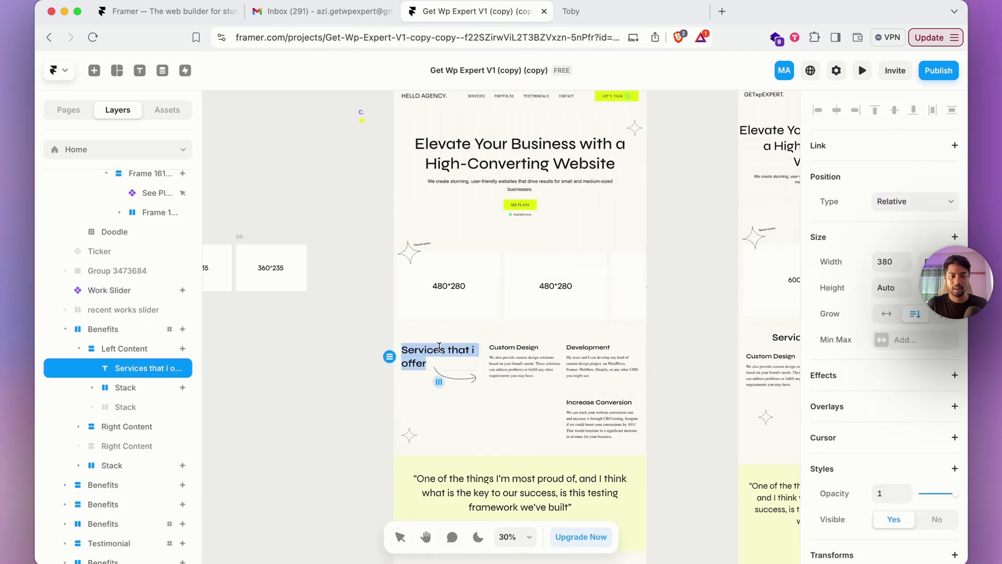
Ask Gemini to write the services with a title and subtitle each
{"action": "mouse_move", "coordinate": [312, 546]}
{"action": "left_click", "coordinate": [377, 542]}
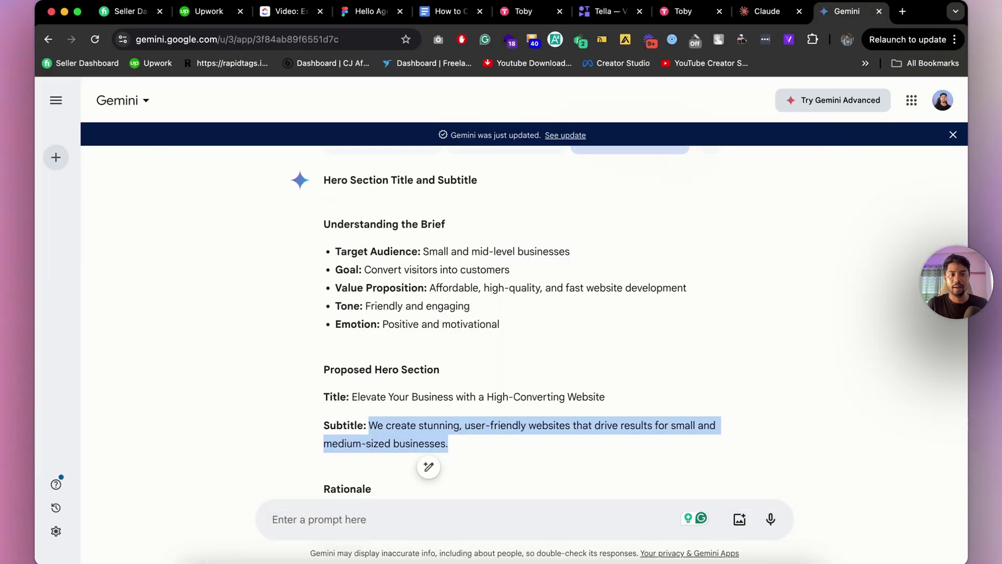
{"action": "left_click", "coordinate": [440, 522]}
{"action": "type", "text": "just write for me Services that i offer"}
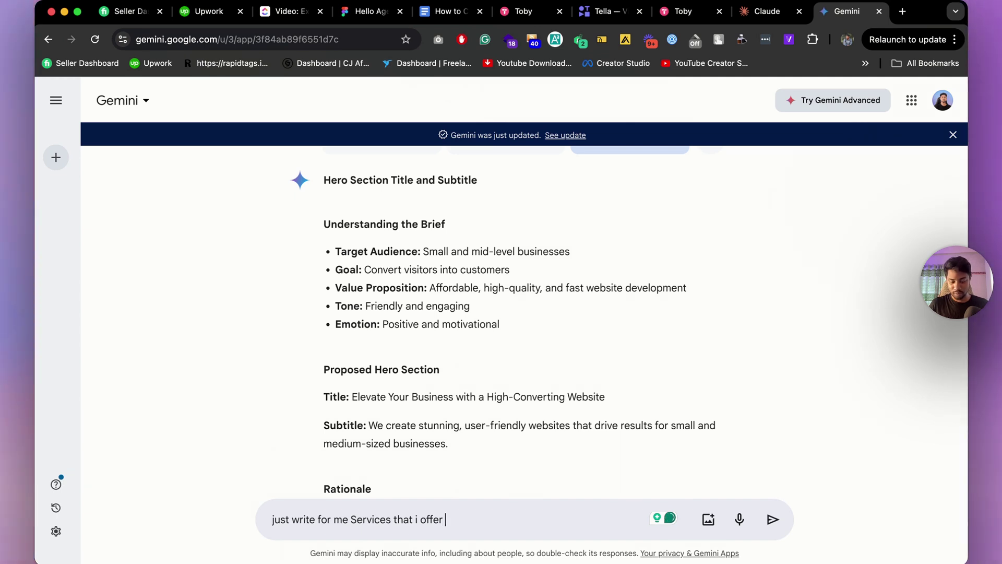
{"action": "type", "text": "e "}
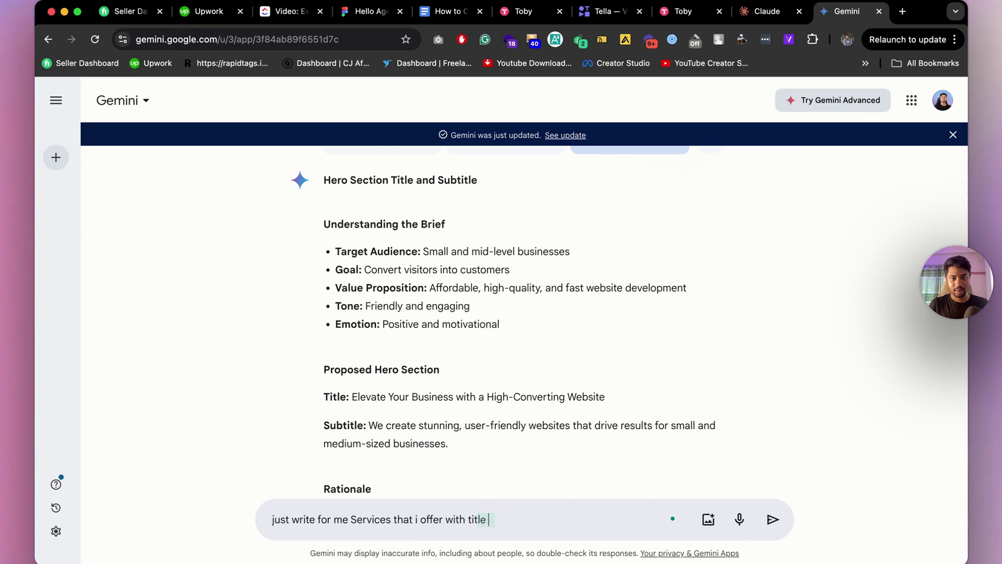
{"action": "type", "text": "and subtitle"}
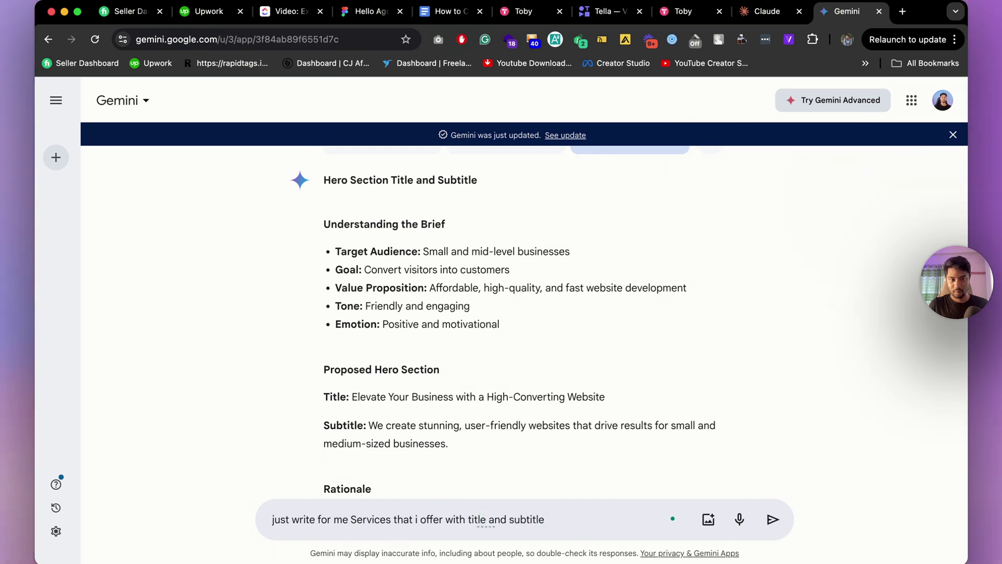
{"action": "key", "text": "Return"}
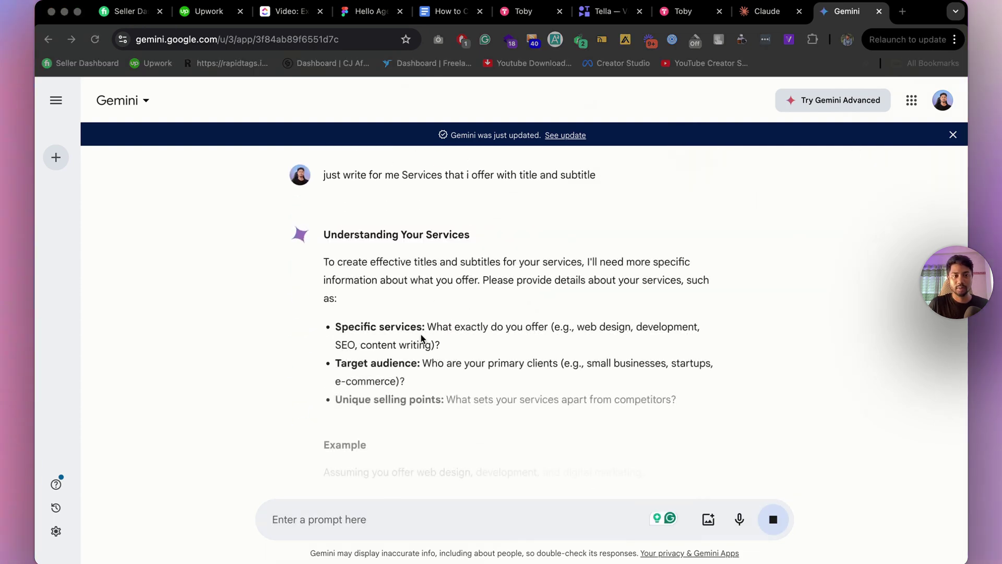
Edit the sent request to begin with 'based on the last result,'
{"action": "scroll", "coordinate": [460, 355], "scroll_direction": "up", "scroll_amount": 4}
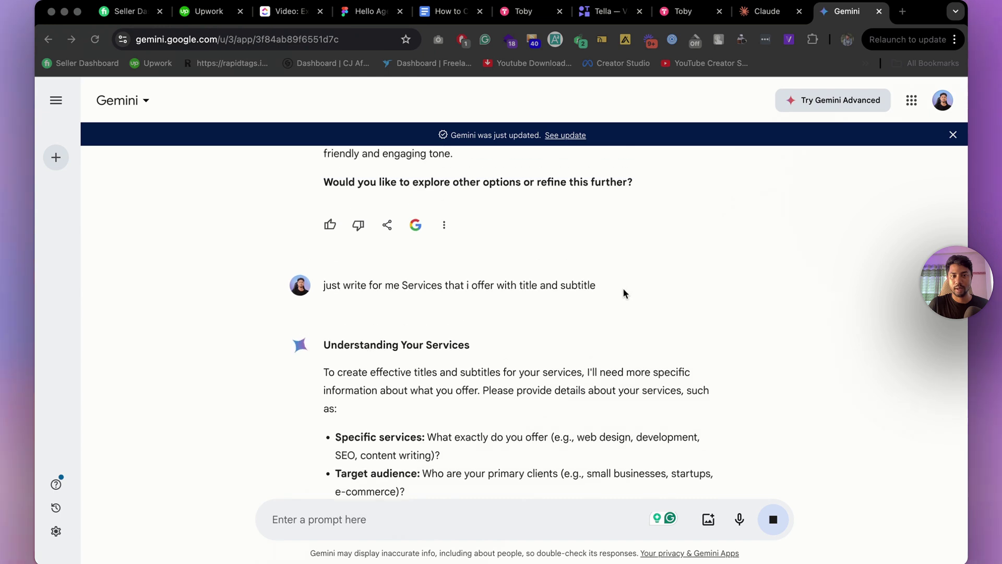
{"action": "left_click", "coordinate": [613, 285]}
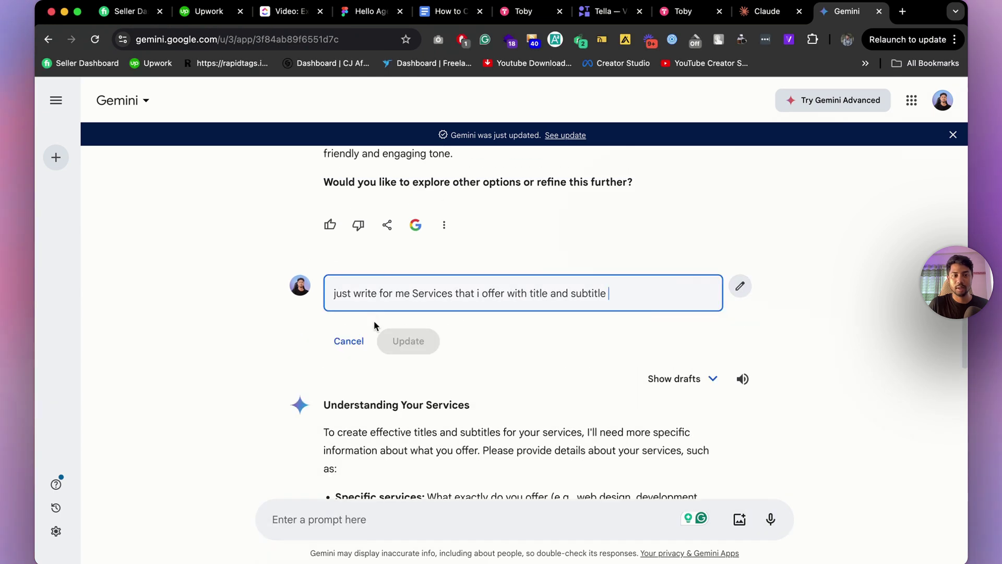
{"action": "left_click", "coordinate": [334, 290]}
{"action": "type", "text": "based on the la"}
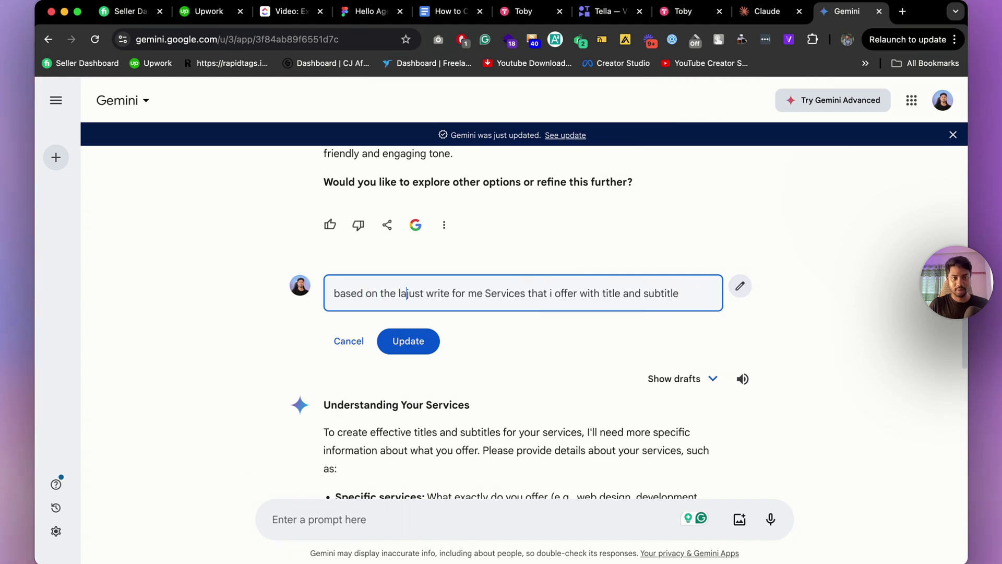
{"action": "type", "text": "st "}
{"action": "type", "text": "result,"}
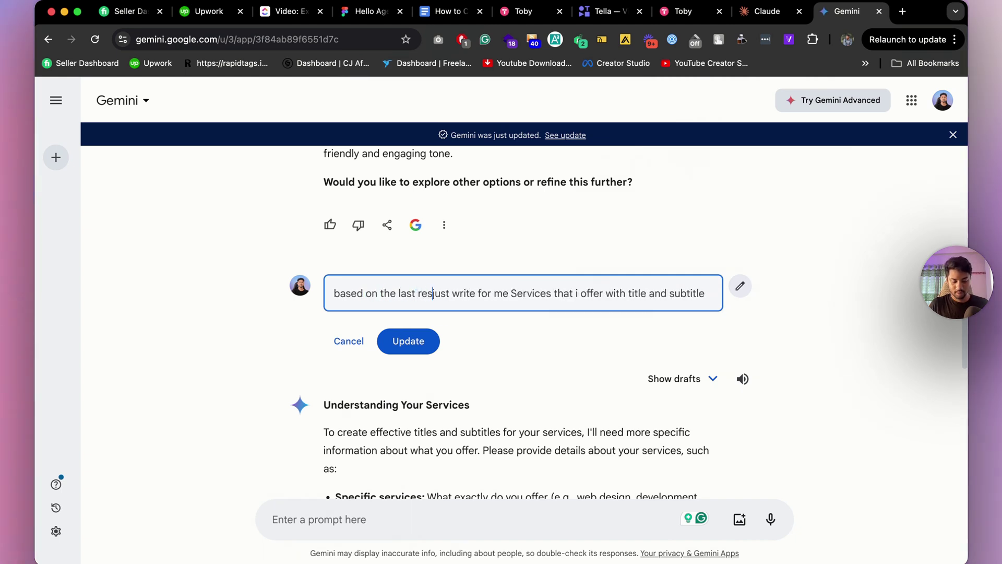
Resubmit the revised request and copy the 'Website Design' heading from Gemini's services reply
{"action": "left_click", "coordinate": [427, 356]}
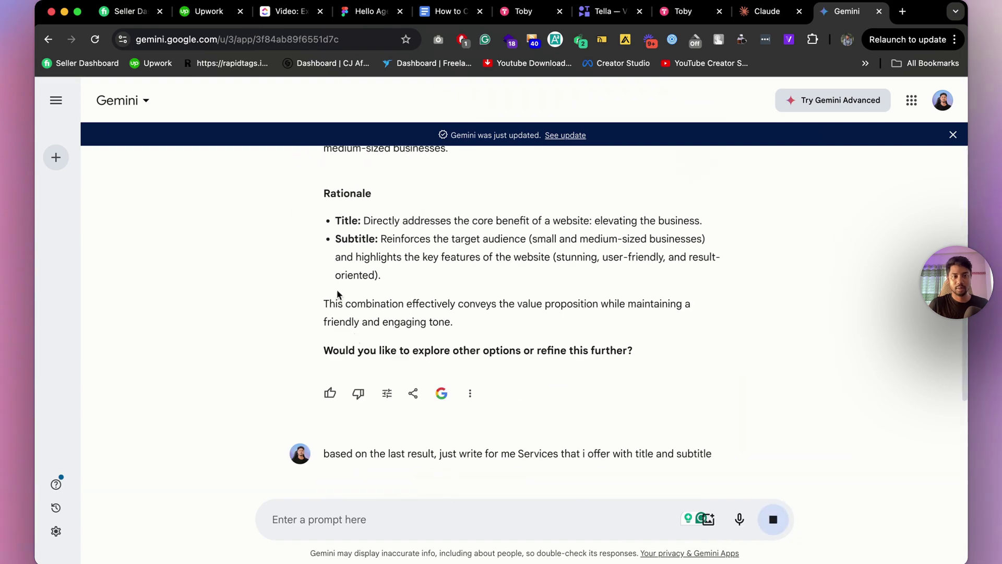
{"action": "scroll", "coordinate": [497, 259], "scroll_direction": "up", "scroll_amount": 15}
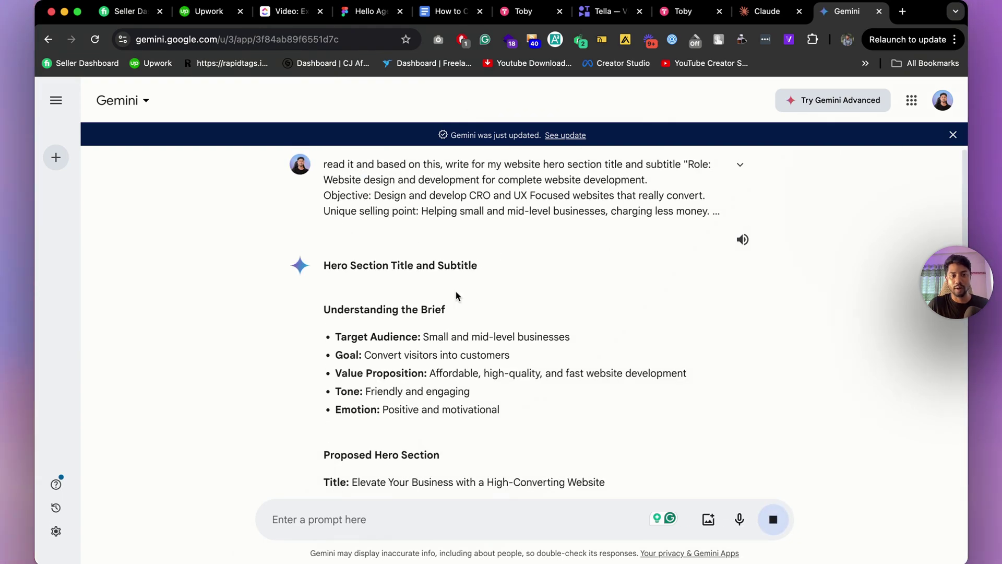
{"action": "scroll", "coordinate": [485, 224], "scroll_direction": "down", "scroll_amount": 15}
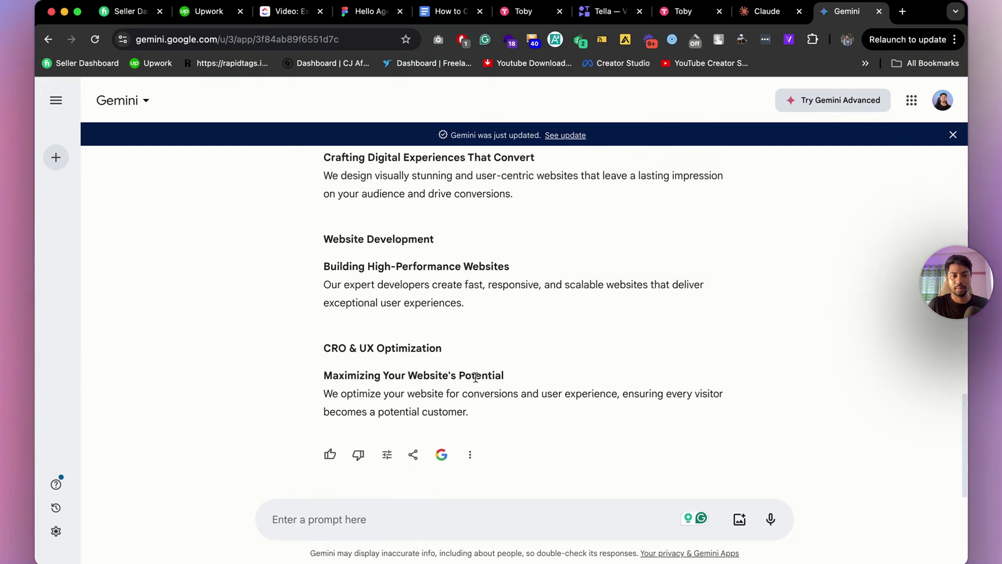
{"action": "scroll", "coordinate": [402, 298], "scroll_direction": "up", "scroll_amount": 2}
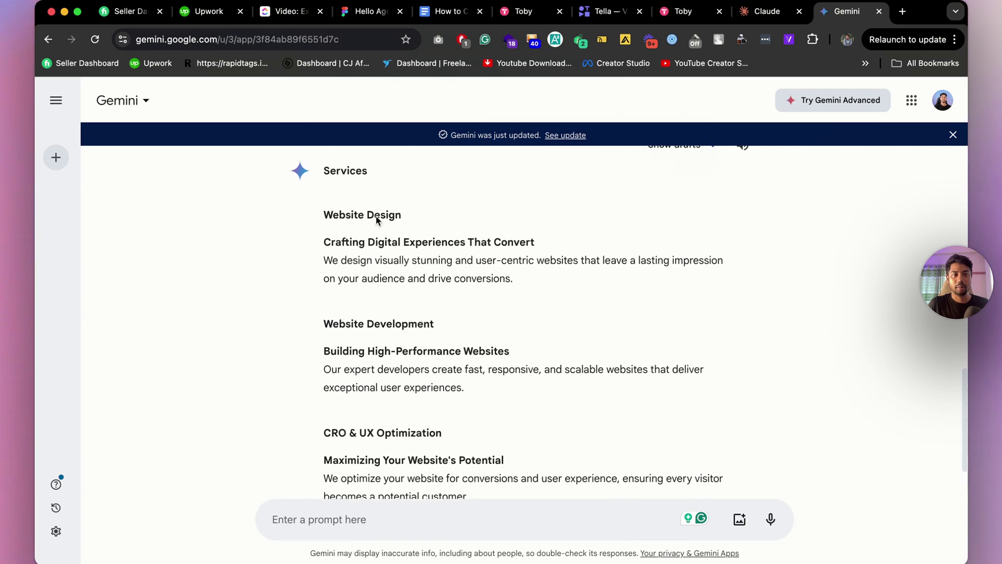
{"action": "scroll", "coordinate": [379, 416], "scroll_direction": "down", "scroll_amount": 1}
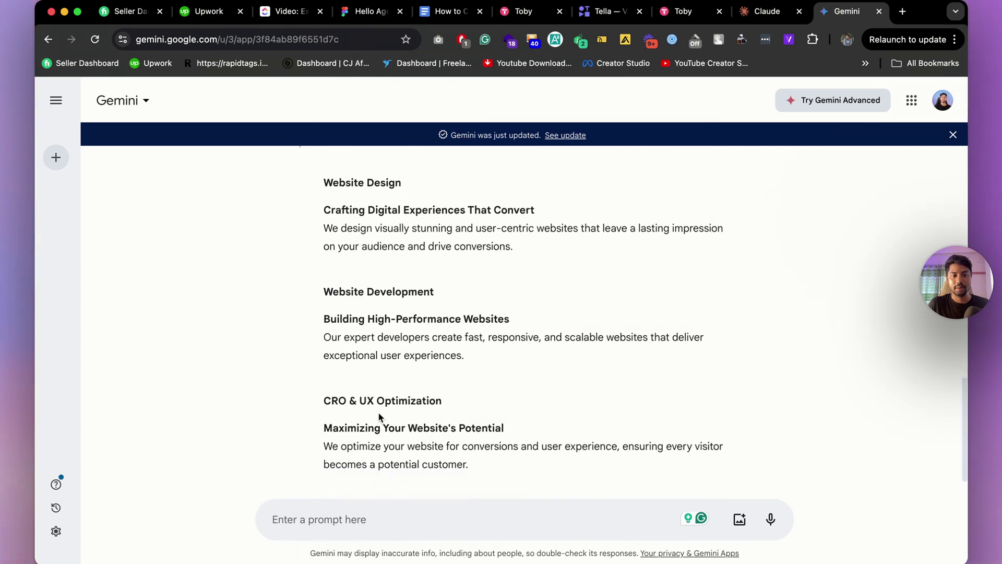
{"action": "scroll", "coordinate": [396, 235], "scroll_direction": "up", "scroll_amount": 1}
{"action": "triple_click", "coordinate": [382, 204]}
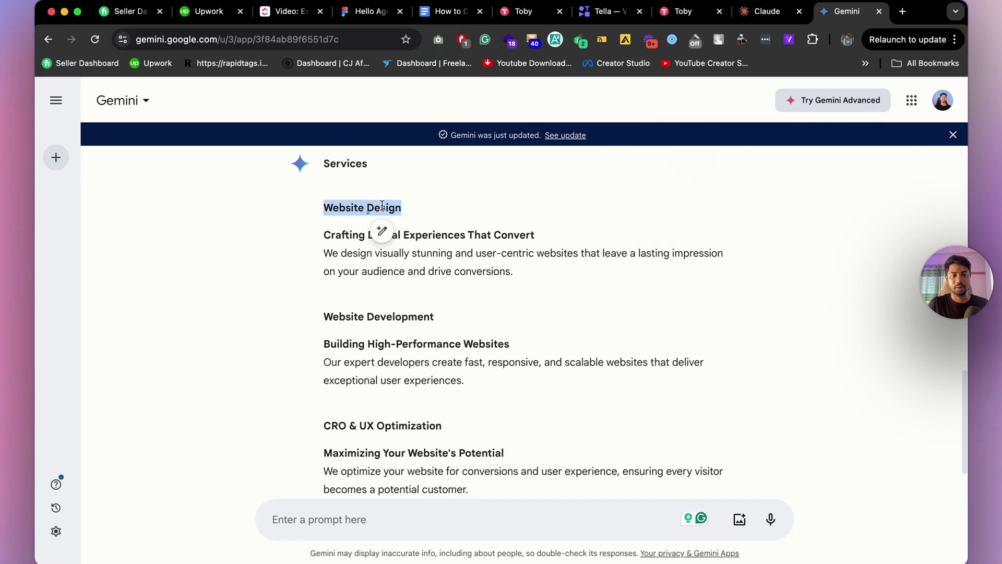
{"action": "mouse_move", "coordinate": [477, 537]}
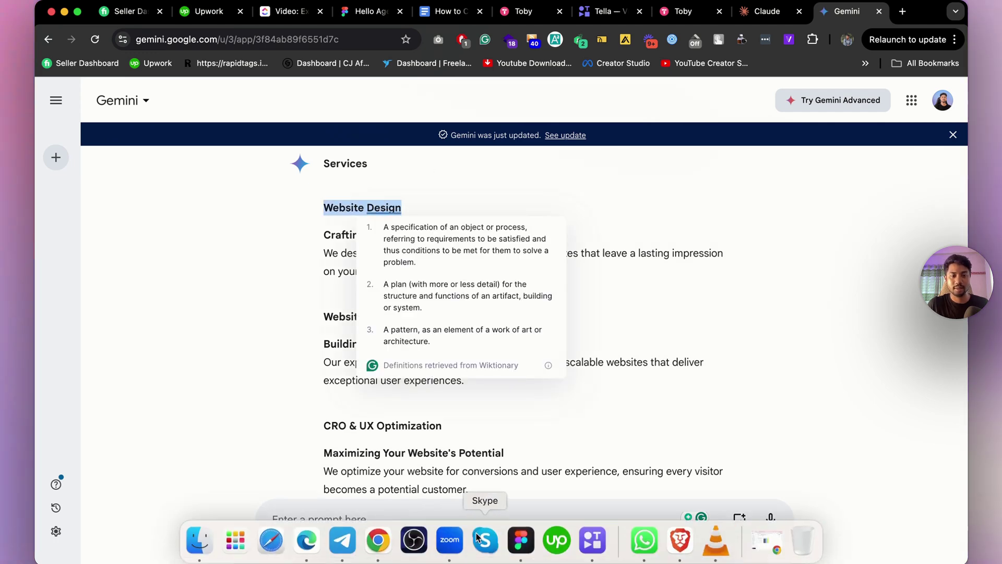
{"action": "left_click", "coordinate": [679, 540]}
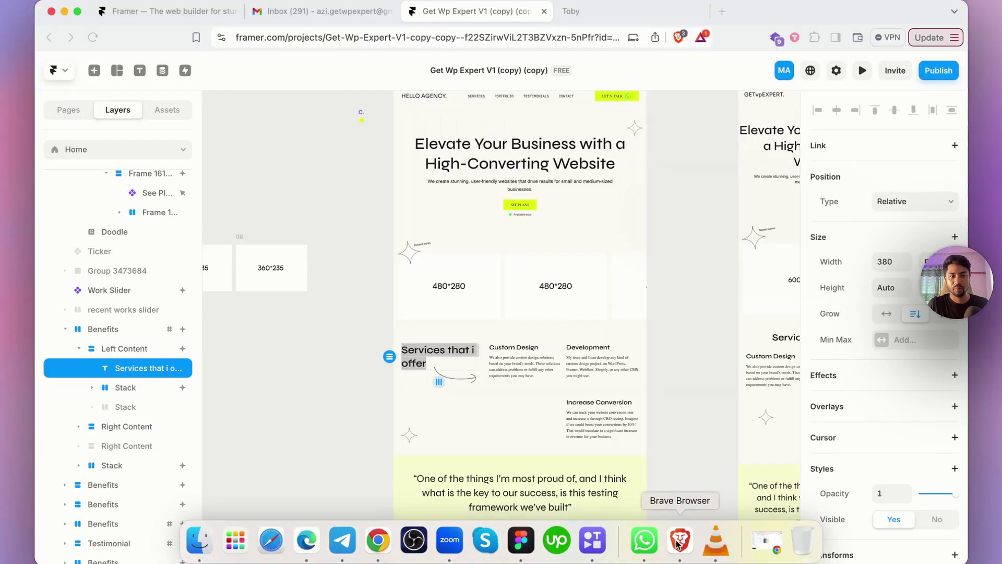
Rename the Custom Design heading to 'Website Design'
{"action": "left_click", "coordinate": [506, 352]}
{"action": "scroll", "coordinate": [511, 346], "scroll_direction": "up", "scroll_amount": 5}
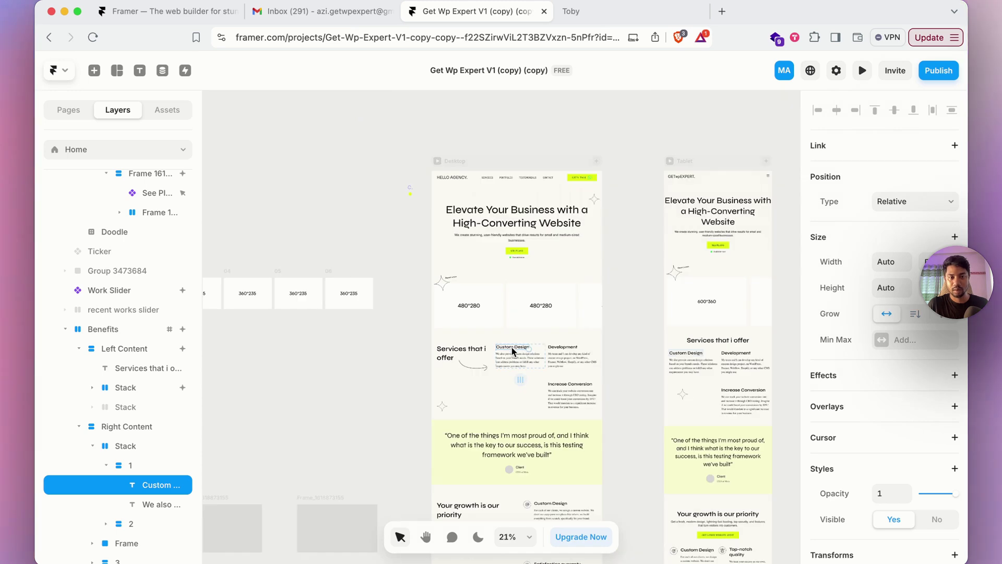
{"action": "double_click", "coordinate": [511, 347]}
{"action": "type", "text": "Website Design"}
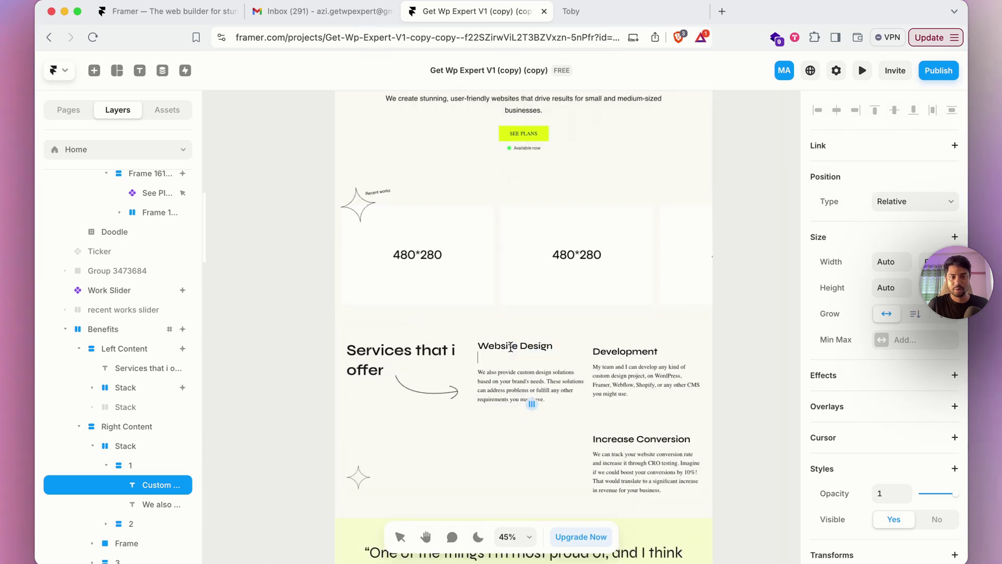
Replace the 'We also provide' paragraph with Gemini's Website Design description
{"action": "mouse_move", "coordinate": [334, 549]}
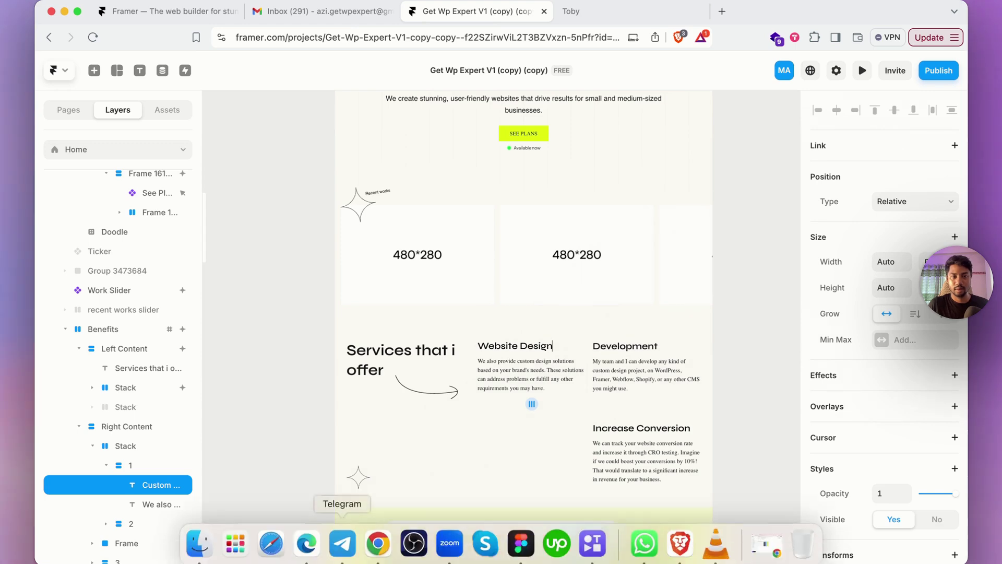
{"action": "left_click", "coordinate": [379, 541]}
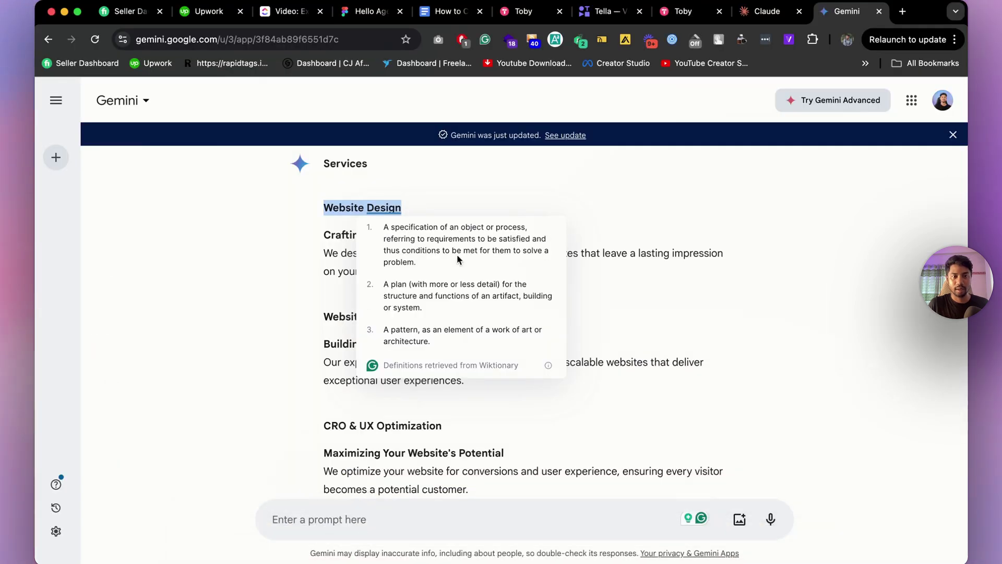
{"action": "triple_click", "coordinate": [352, 256]}
{"action": "key", "text": "super+c"}
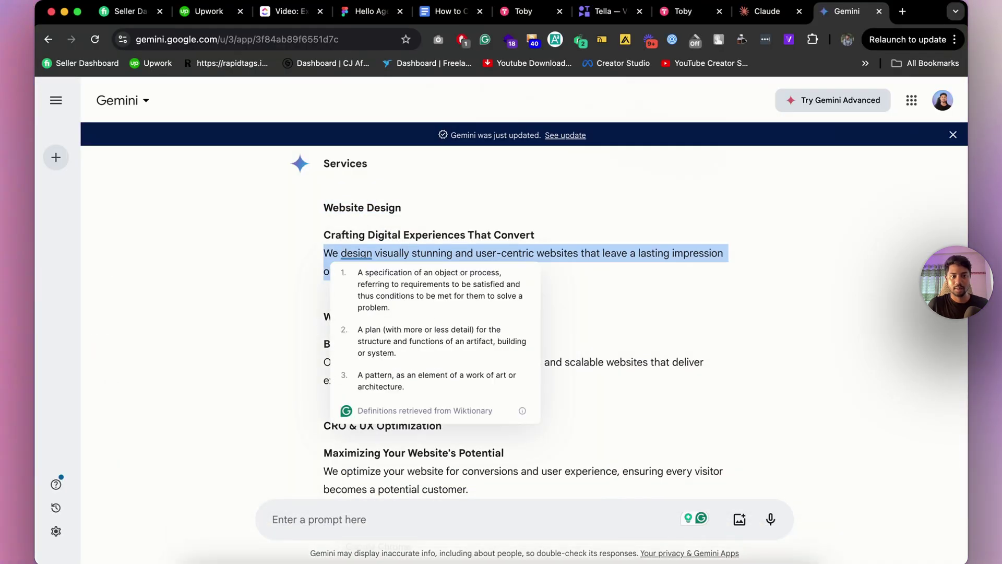
{"action": "mouse_move", "coordinate": [532, 546]}
{"action": "left_click", "coordinate": [677, 543]}
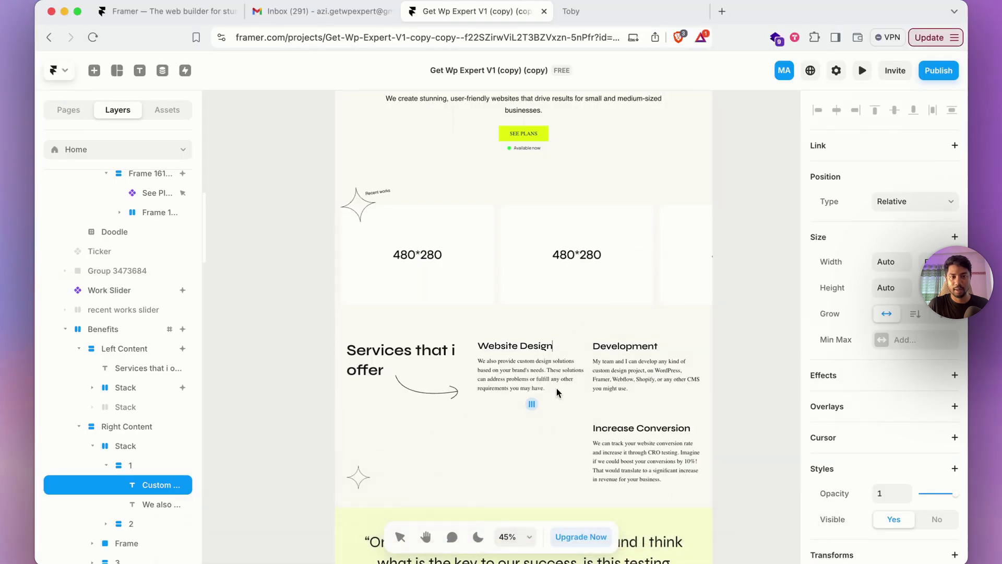
{"action": "left_click", "coordinate": [548, 384]}
{"action": "double_click", "coordinate": [545, 378]}
{"action": "key", "text": "super+a"}
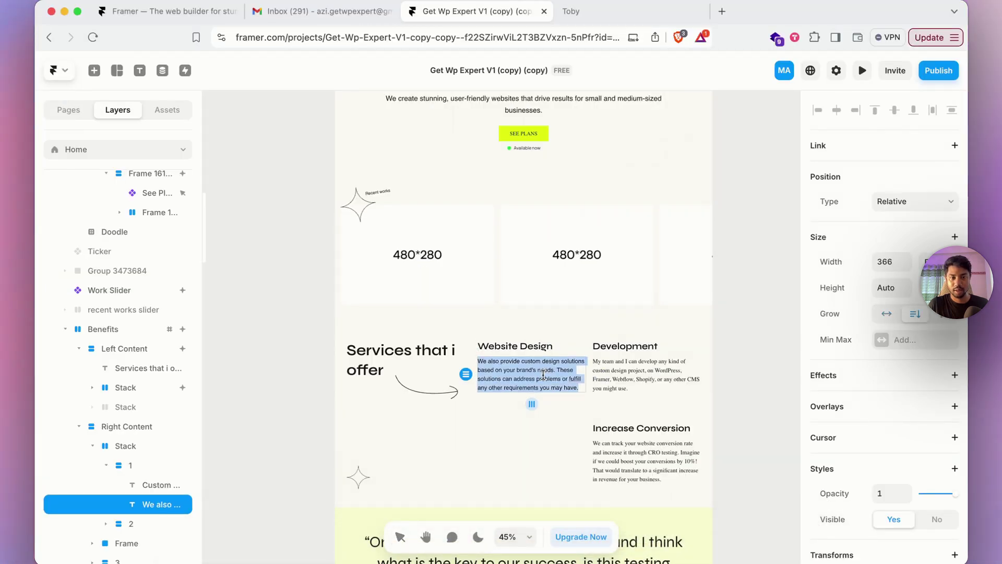
{"action": "key", "text": "super+v"}
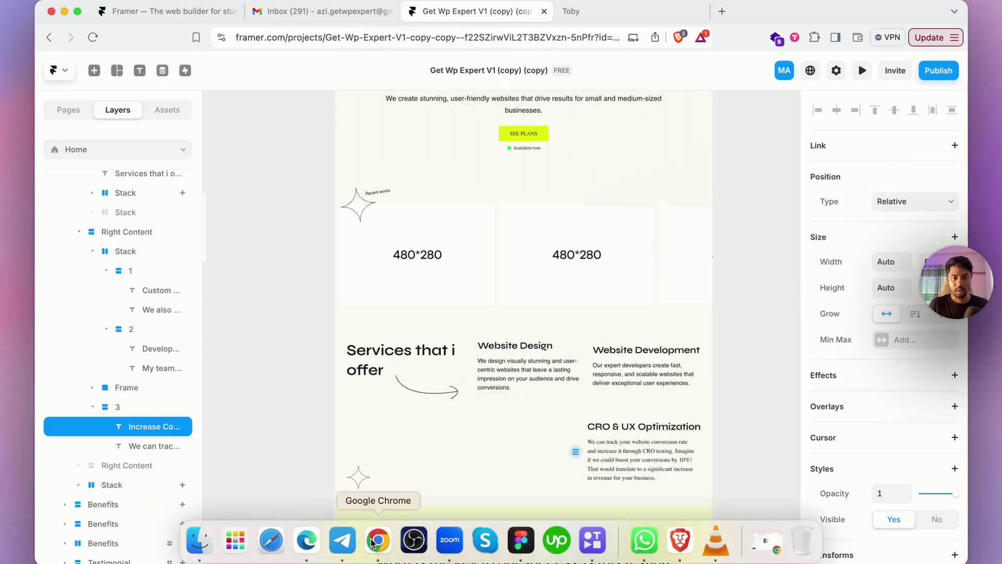
Paste Gemini's CRO & UX Optimization description over the old CRO text
{"action": "left_click", "coordinate": [371, 543]}
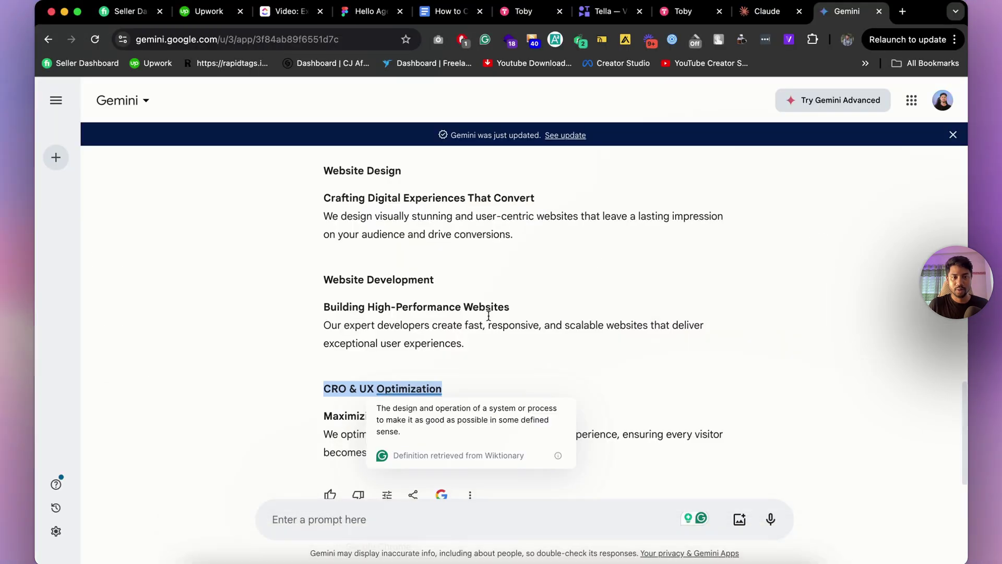
{"action": "triple_click", "coordinate": [383, 447]}
{"action": "key", "text": "super+c"}
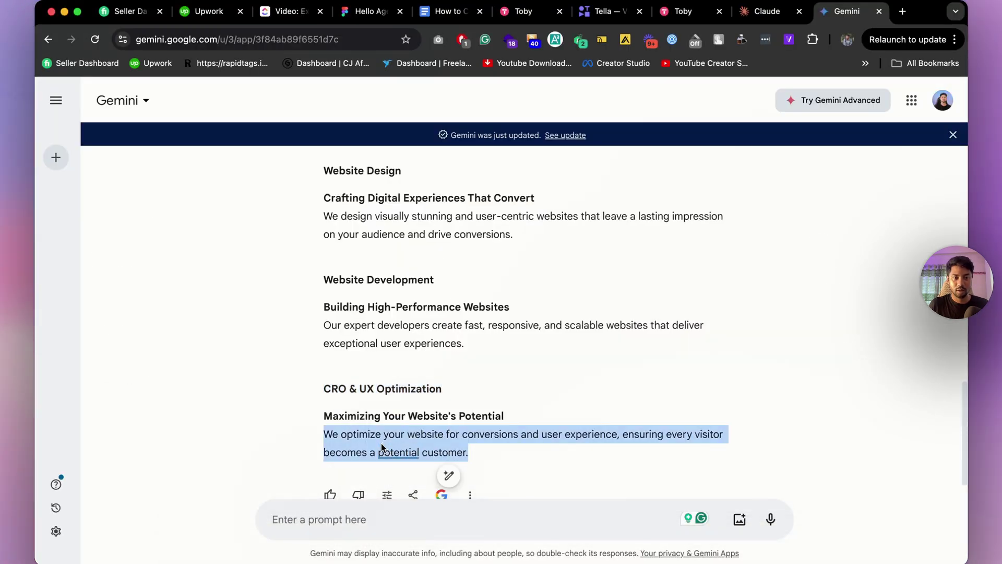
{"action": "mouse_move", "coordinate": [705, 559]}
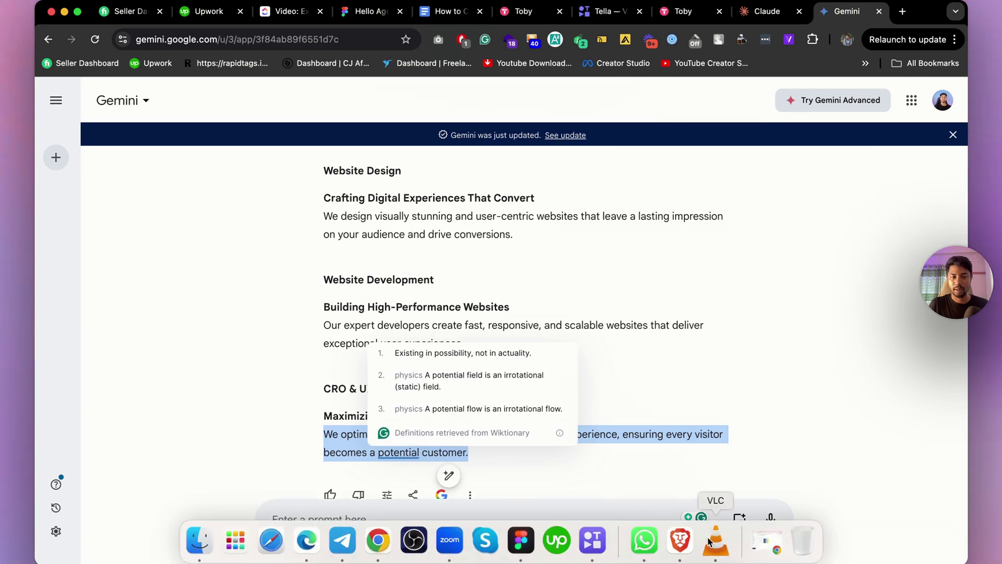
{"action": "left_click", "coordinate": [690, 538]}
{"action": "left_click", "coordinate": [647, 456]}
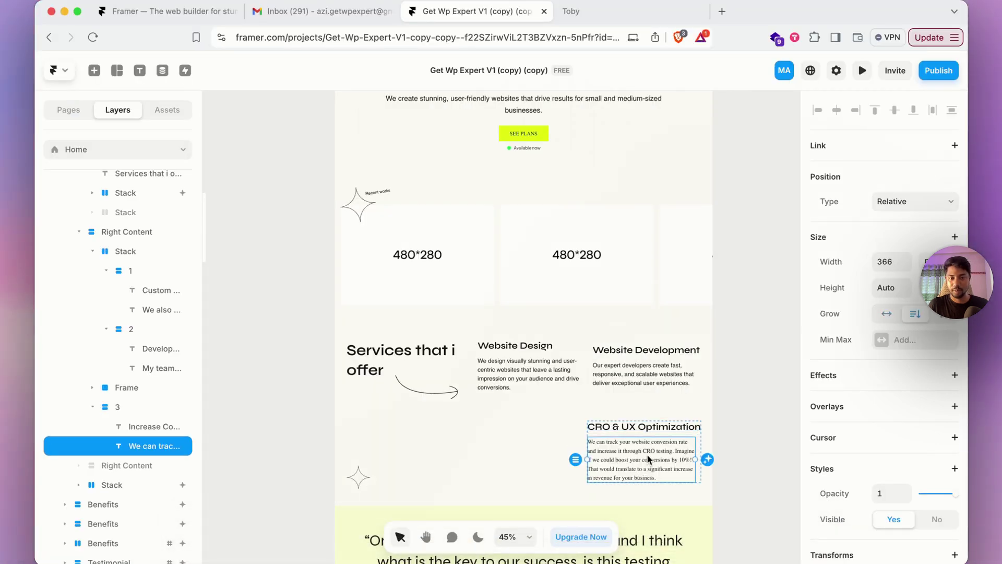
{"action": "double_click", "coordinate": [647, 453]}
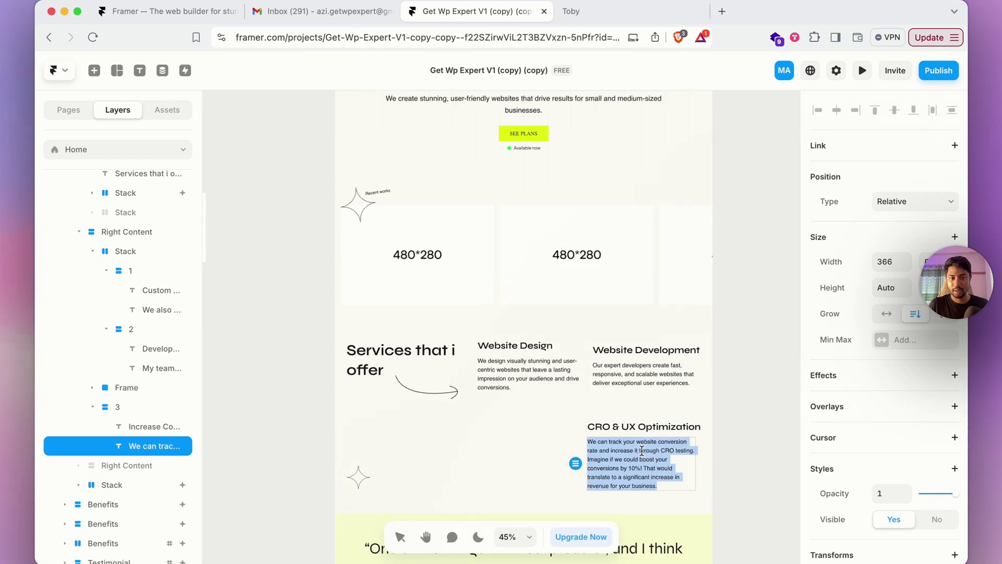
{"action": "key", "text": "super+v"}
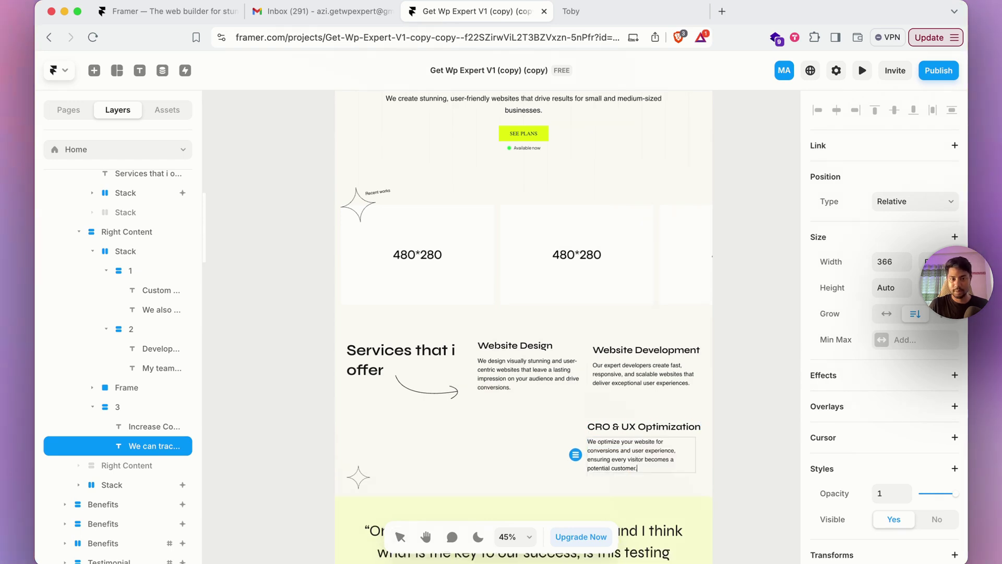
Select the Desktop testimonial quote and zoom in on it and its Client name line
{"action": "scroll", "coordinate": [387, 281], "scroll_direction": "up", "scroll_amount": 2}
{"action": "scroll", "coordinate": [310, 225], "scroll_direction": "down", "scroll_amount": 5}
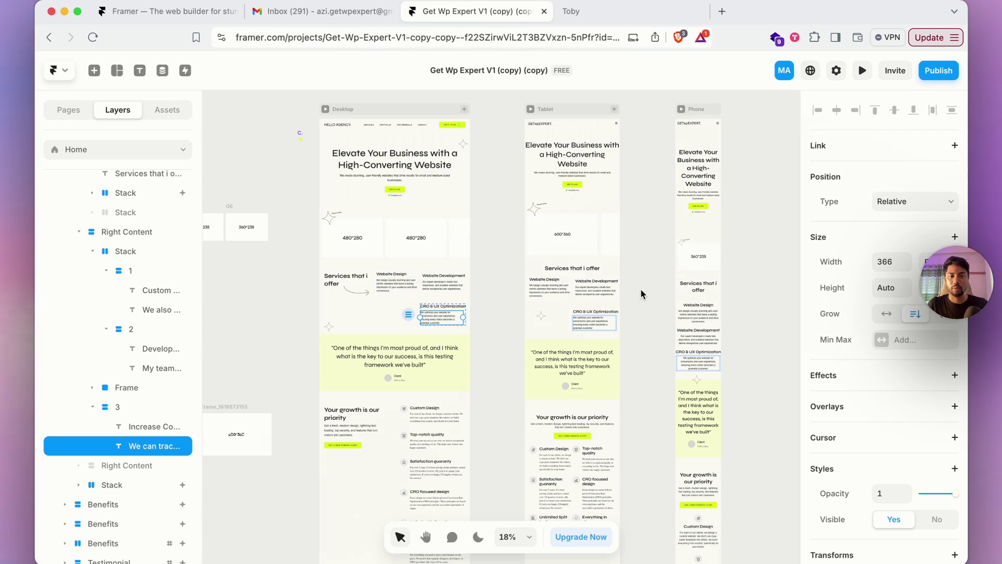
{"action": "left_click", "coordinate": [411, 361]}
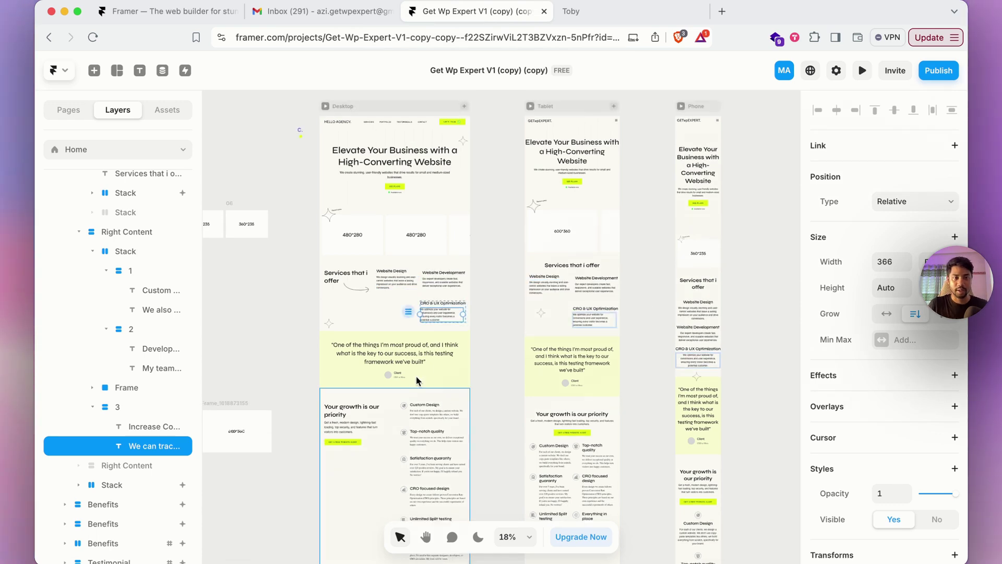
{"action": "scroll", "coordinate": [411, 361], "scroll_direction": "up", "scroll_amount": 5}
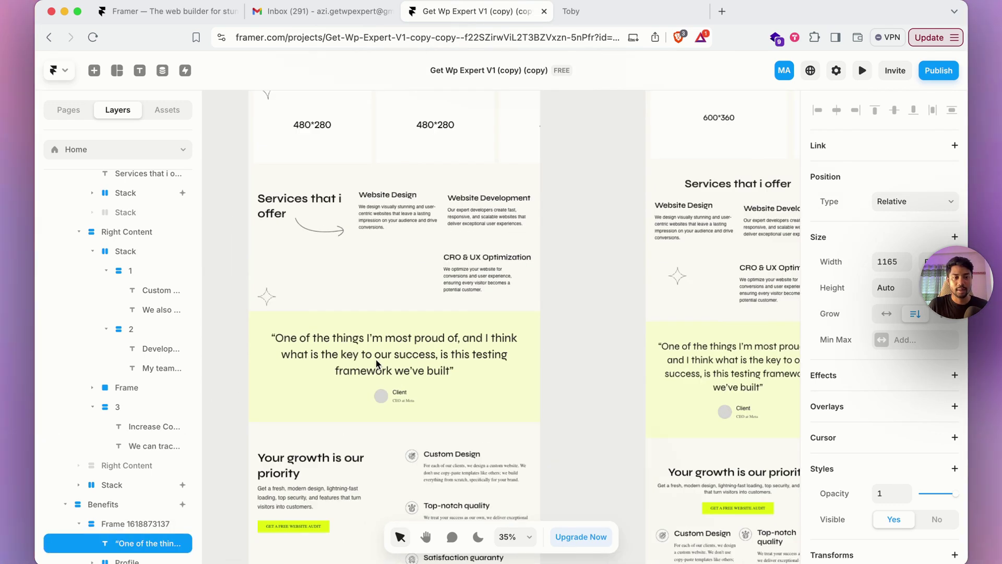
{"action": "double_click", "coordinate": [414, 354]}
{"action": "left_click", "coordinate": [425, 347]}
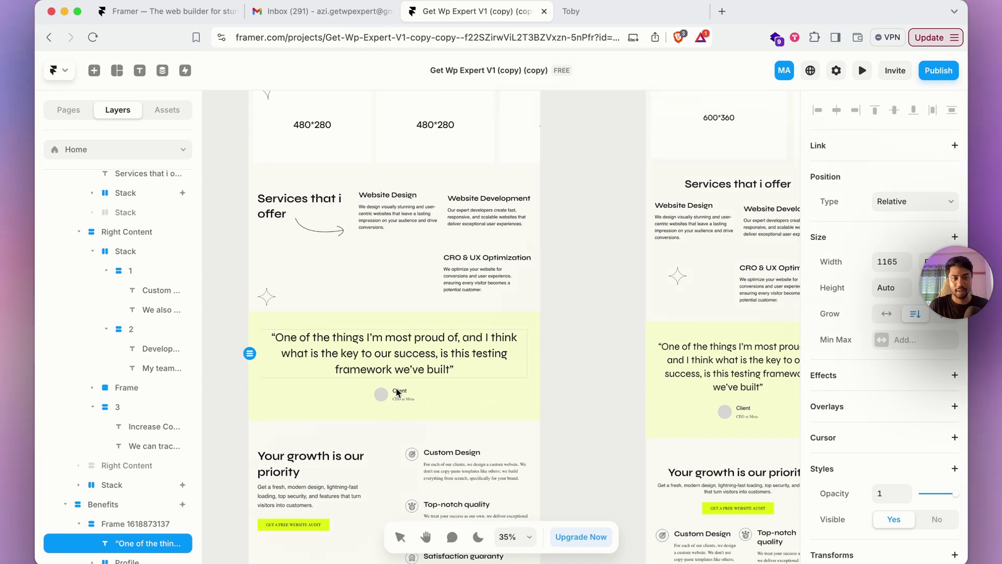
{"action": "scroll", "coordinate": [401, 405], "scroll_direction": "up", "scroll_amount": 5}
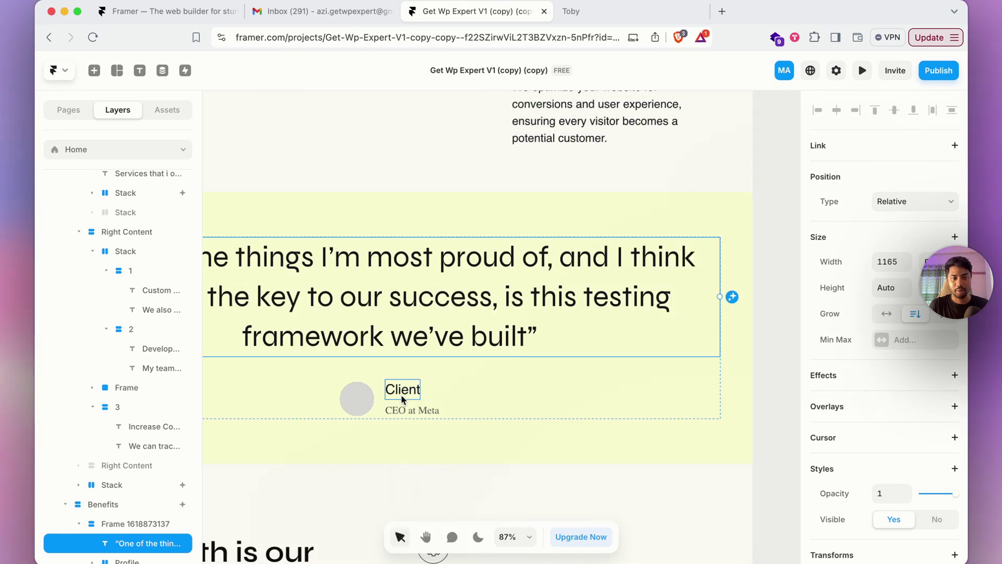
Replace 'Client' under the quote with the reviewer's full name, correcting typos
{"action": "left_click", "coordinate": [401, 394]}
{"action": "double_click", "coordinate": [401, 393]}
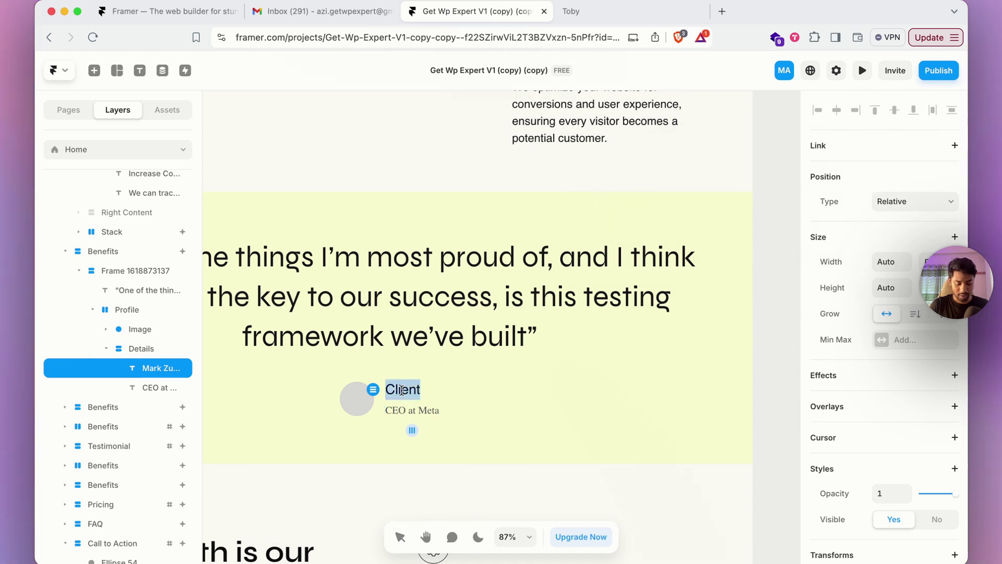
{"action": "type", "text": "Az"}
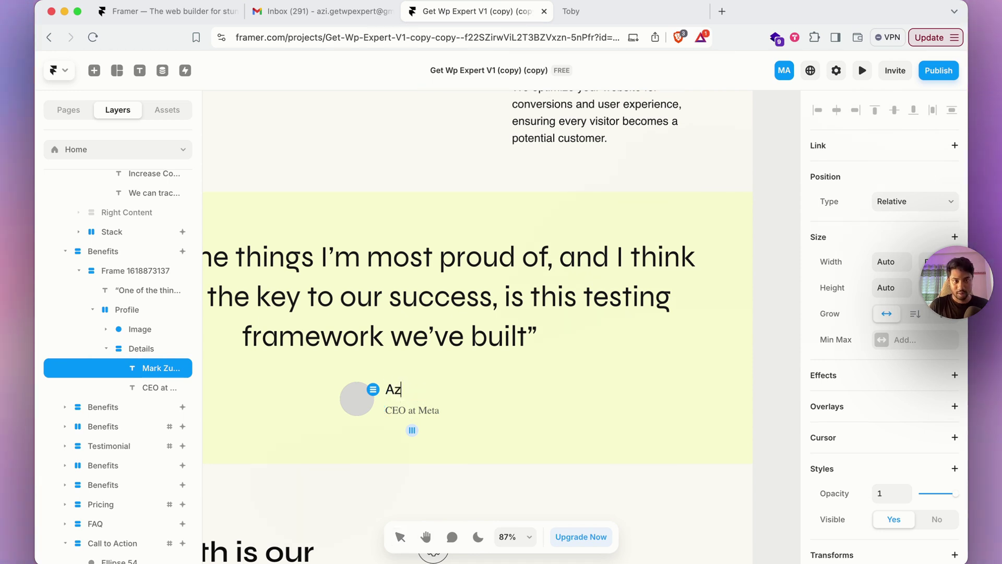
{"action": "type", "text": "i Own"}
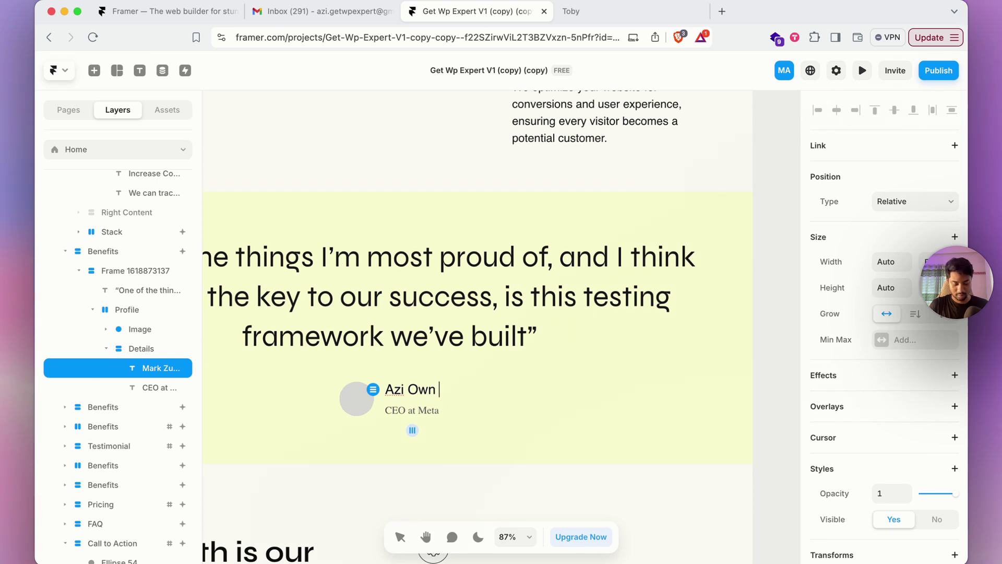
{"action": "type", "text": " Clni"}
{"action": "key", "text": "BackSpace"}
{"action": "key", "text": "BackSpace"}
{"action": "type", "text": "inel"}
{"action": "key", "text": "BackSpace"}
{"action": "key", "text": "BackSpace"}
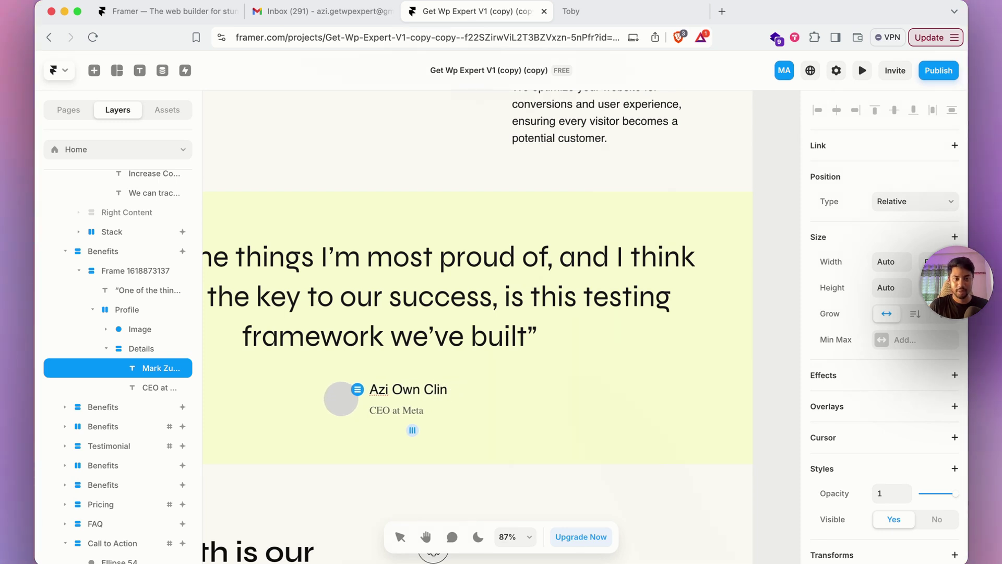
{"action": "key", "text": "BackSpace"}
{"action": "key", "text": "BackSpace"}
{"action": "key", "text": "BackSpace"}
{"action": "key", "text": "BackSpace"}
{"action": "key", "text": "BackSpace"}
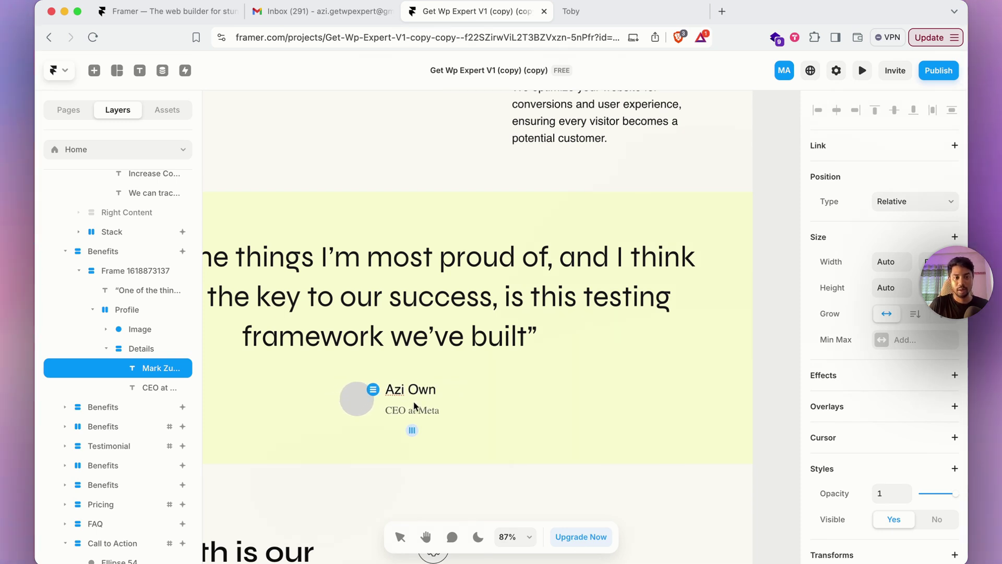
Change the role line from 'CEO at Meta' to 'CEO at Company Name'
{"action": "left_click", "coordinate": [427, 413]}
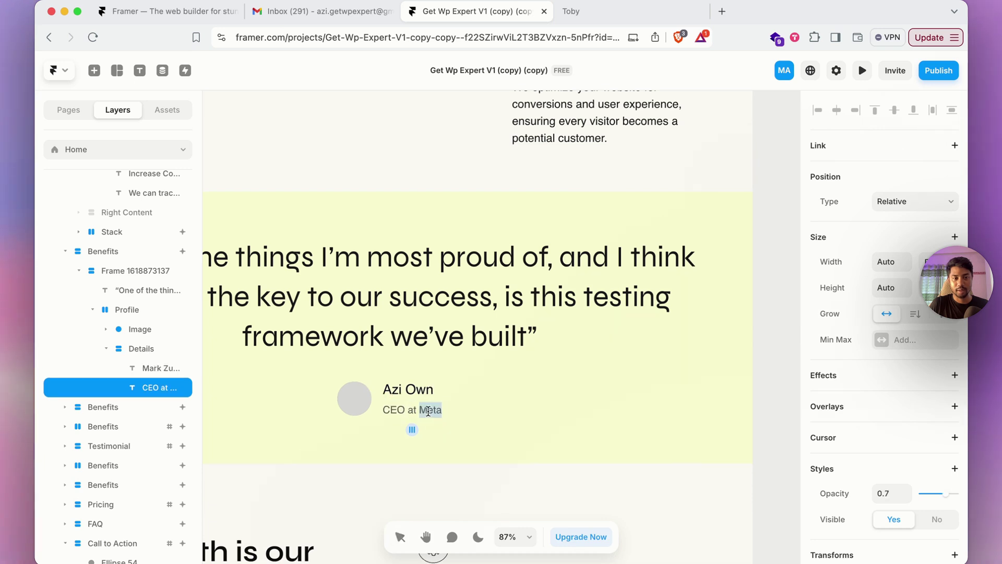
{"action": "type", "text": "Company"}
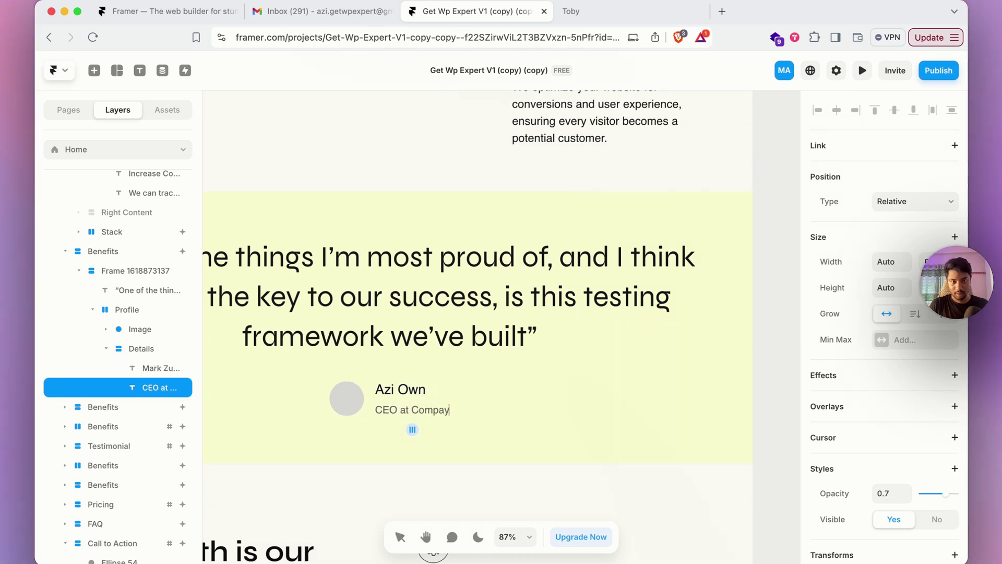
{"action": "key", "text": "BackSpace"}
{"action": "key", "text": "BackSpace"}
{"action": "key", "text": "BackSpace"}
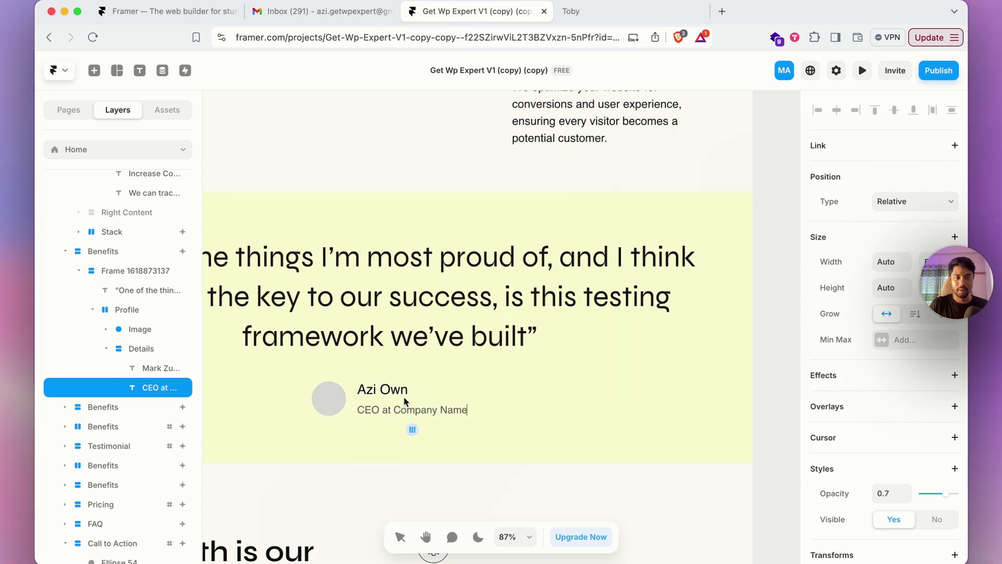
{"action": "left_click", "coordinate": [331, 401]}
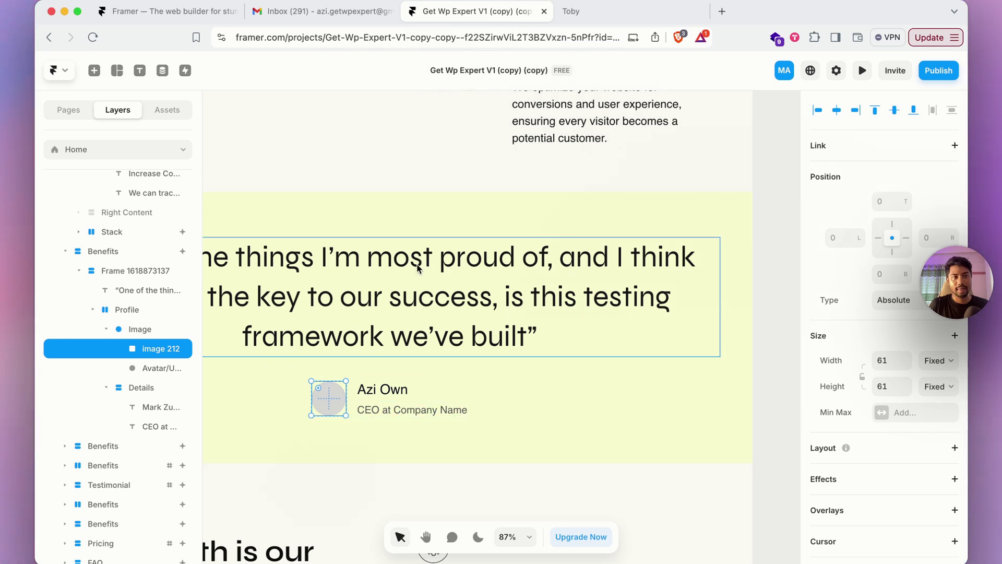
Glance at the Gemini copy in Chrome, then return to the Framer project
{"action": "mouse_move", "coordinate": [367, 555]}
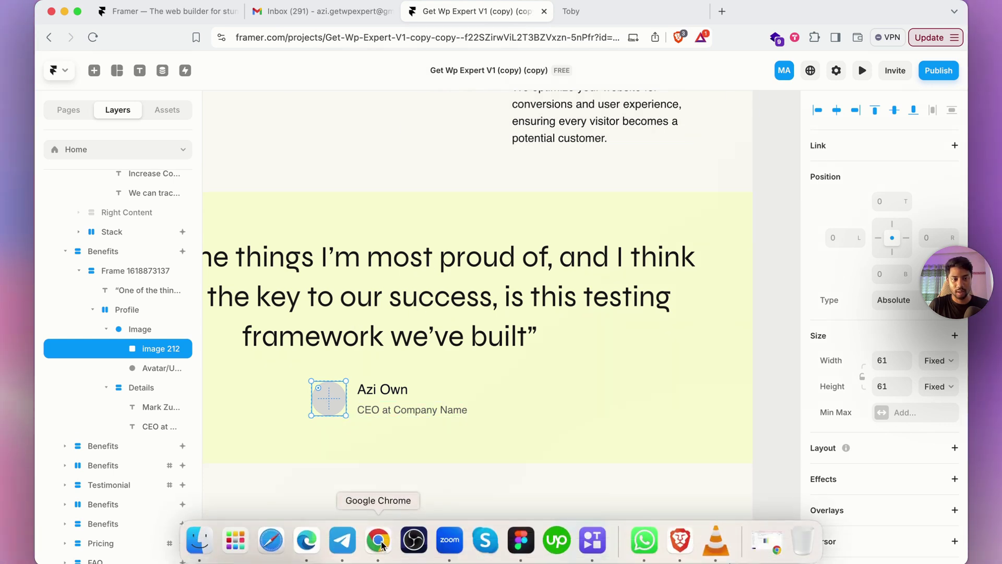
{"action": "left_click", "coordinate": [380, 541]}
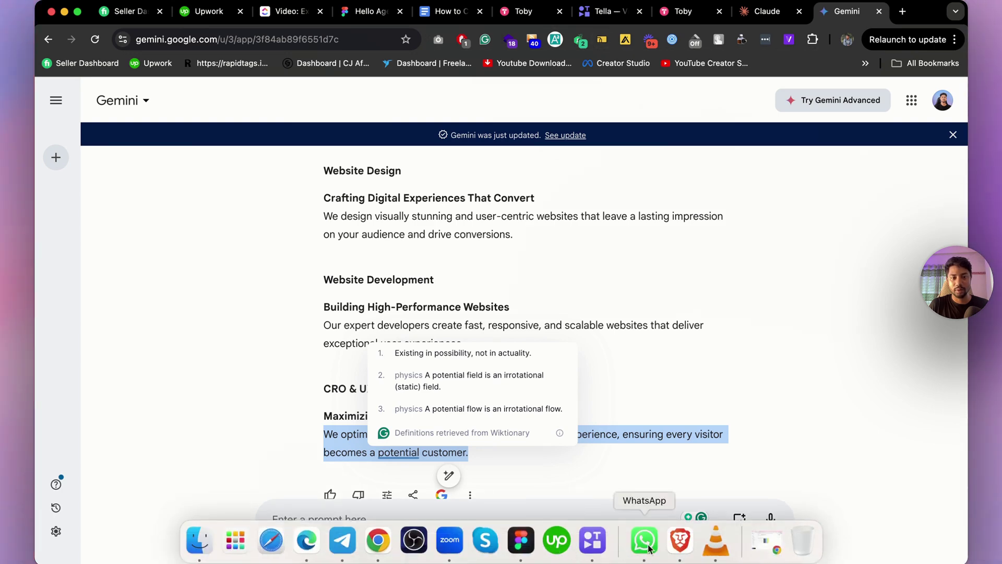
{"action": "left_click", "coordinate": [686, 542]}
{"action": "scroll", "coordinate": [897, 428], "scroll_direction": "down", "scroll_amount": 5}
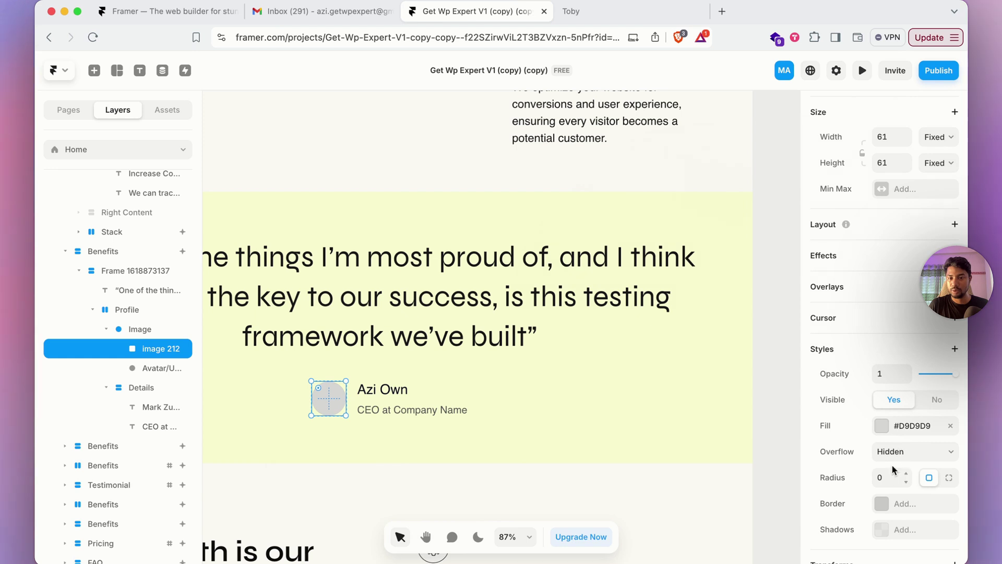
Set the avatar's fill to an image using Desktop/black.jpeg
{"action": "left_click", "coordinate": [887, 426]}
{"action": "left_click", "coordinate": [766, 321]}
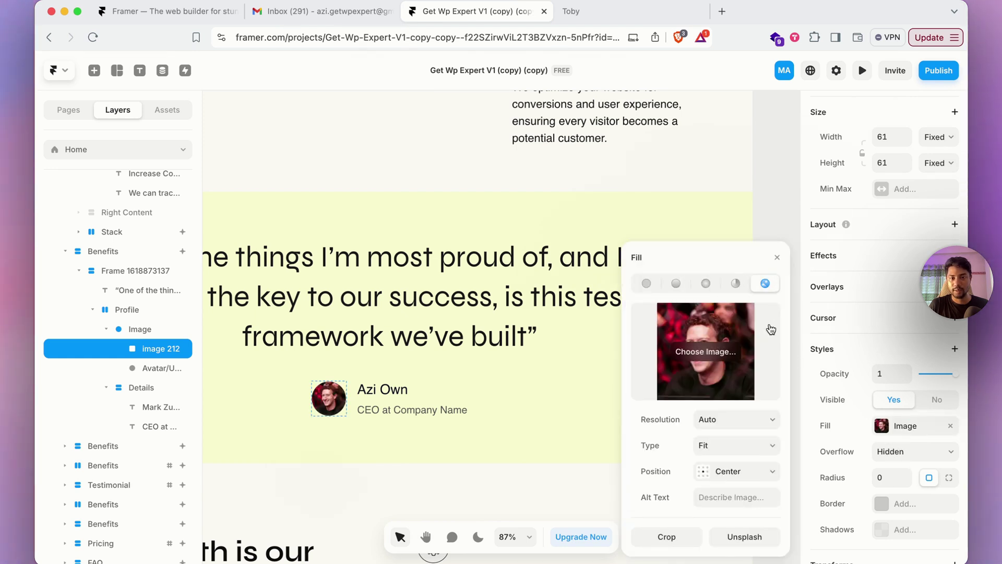
{"action": "left_click", "coordinate": [715, 360]}
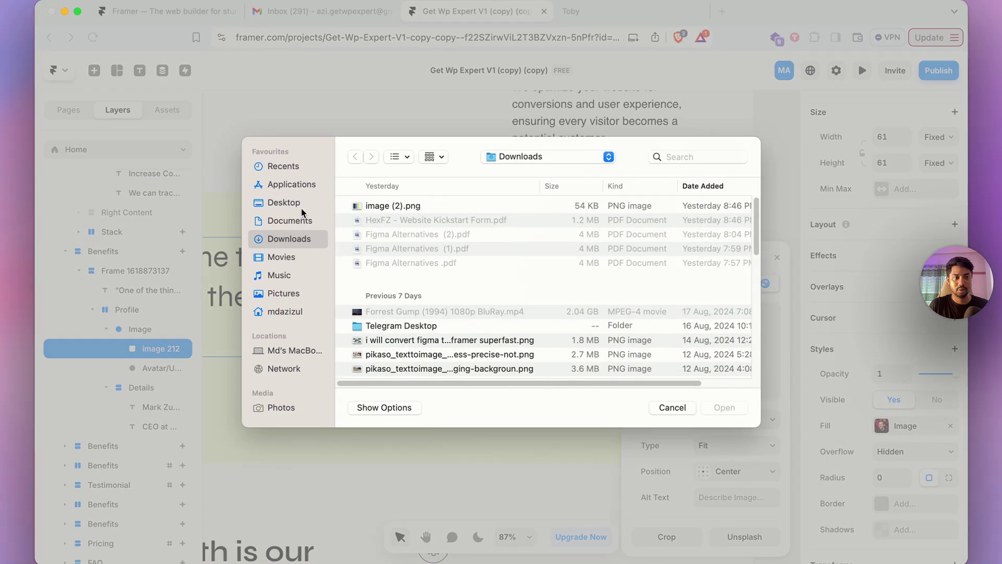
{"action": "left_click", "coordinate": [301, 204]}
{"action": "left_click", "coordinate": [399, 208]}
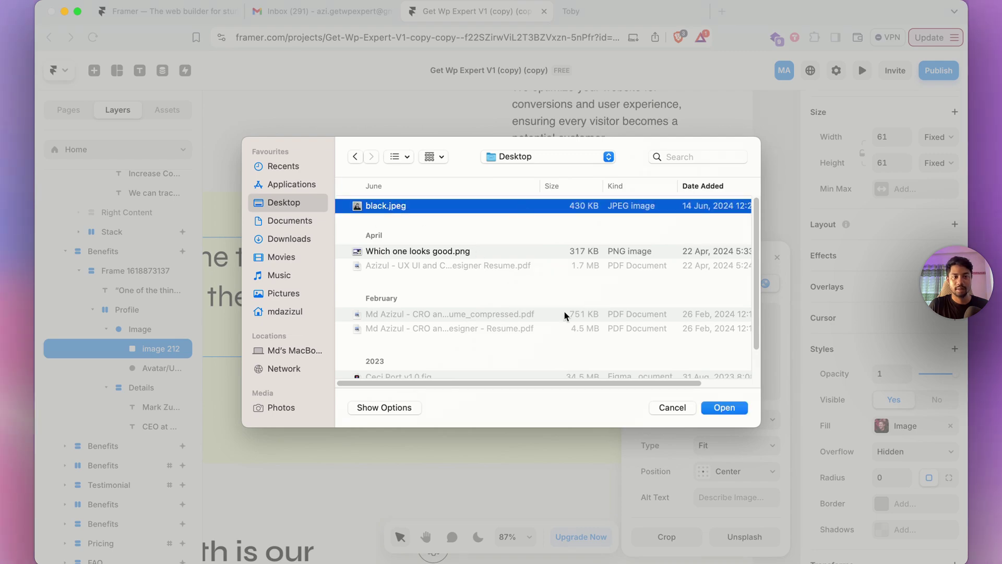
{"action": "left_click", "coordinate": [744, 412]}
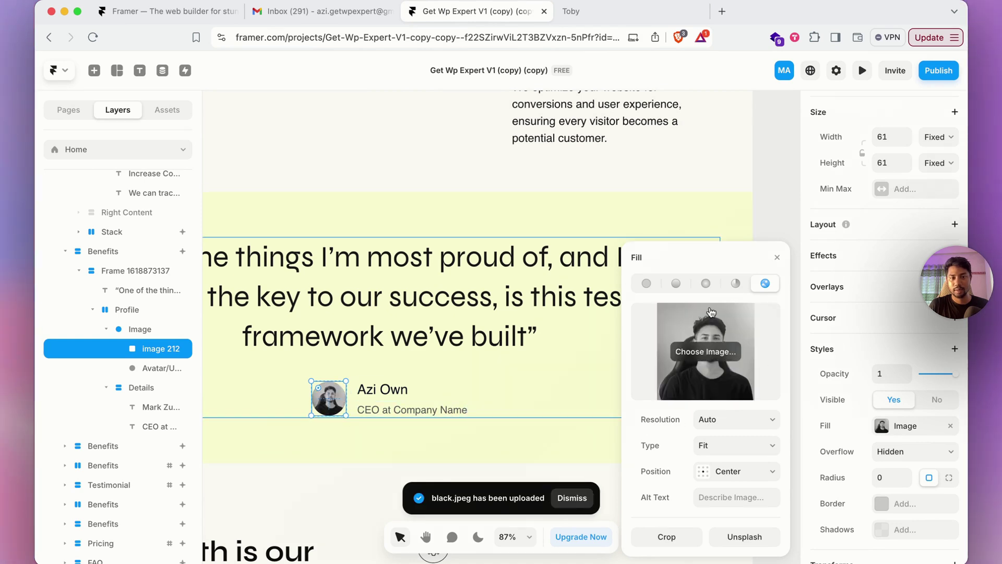
{"action": "left_click", "coordinate": [778, 257]}
{"action": "scroll", "coordinate": [561, 312], "scroll_direction": "down", "scroll_amount": 2}
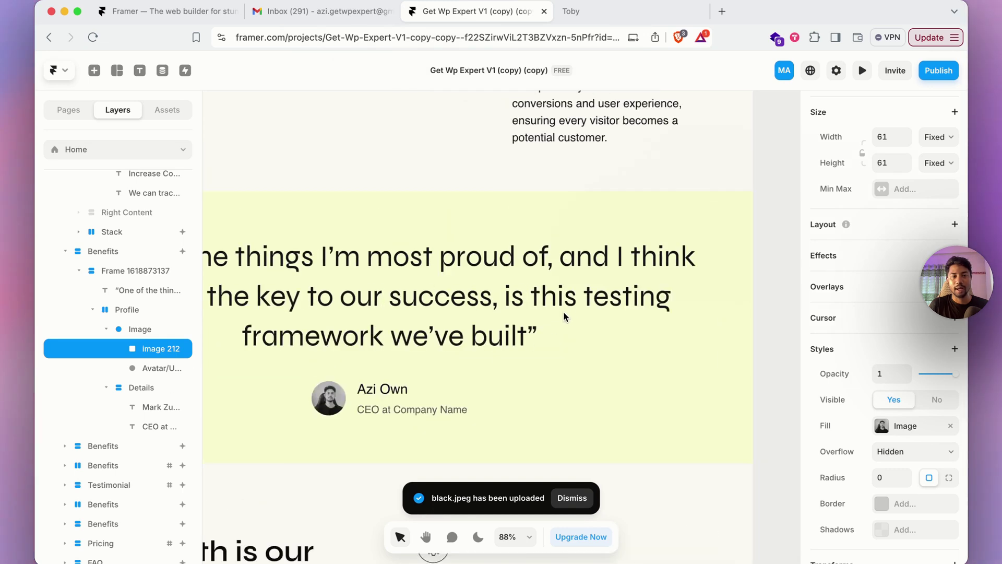
Review the breakpoints, select the 'Your growth is our priority' heading, then return to Gemini
{"action": "scroll", "coordinate": [572, 312], "scroll_direction": "down", "scroll_amount": 15}
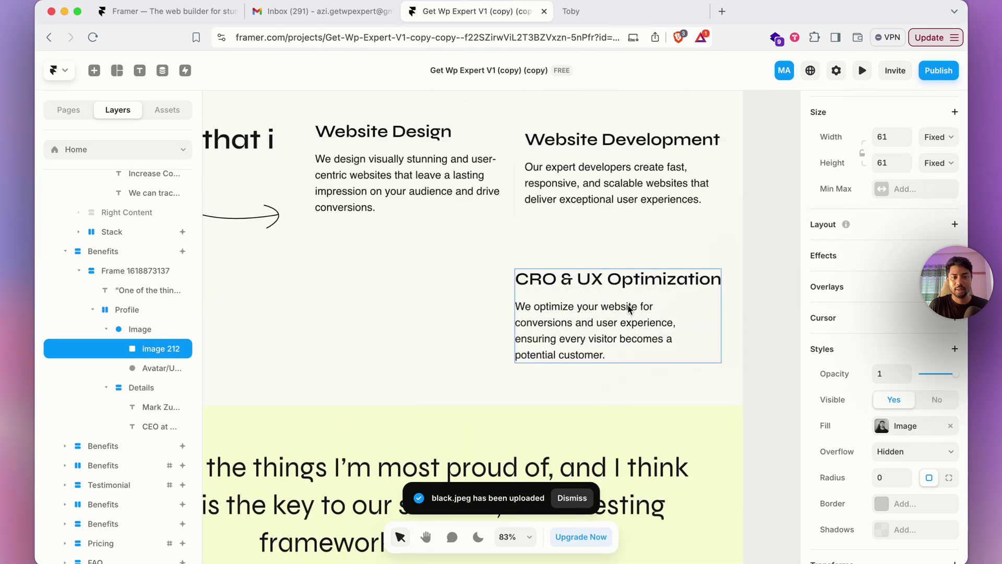
{"action": "scroll", "coordinate": [629, 310], "scroll_direction": "up", "scroll_amount": 5}
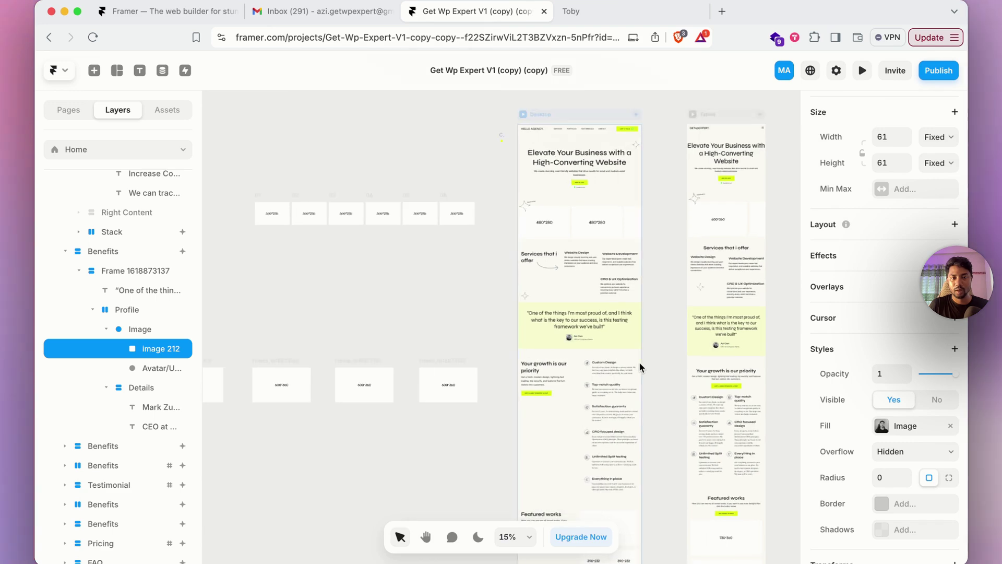
{"action": "scroll", "coordinate": [644, 423], "scroll_direction": "up", "scroll_amount": 8}
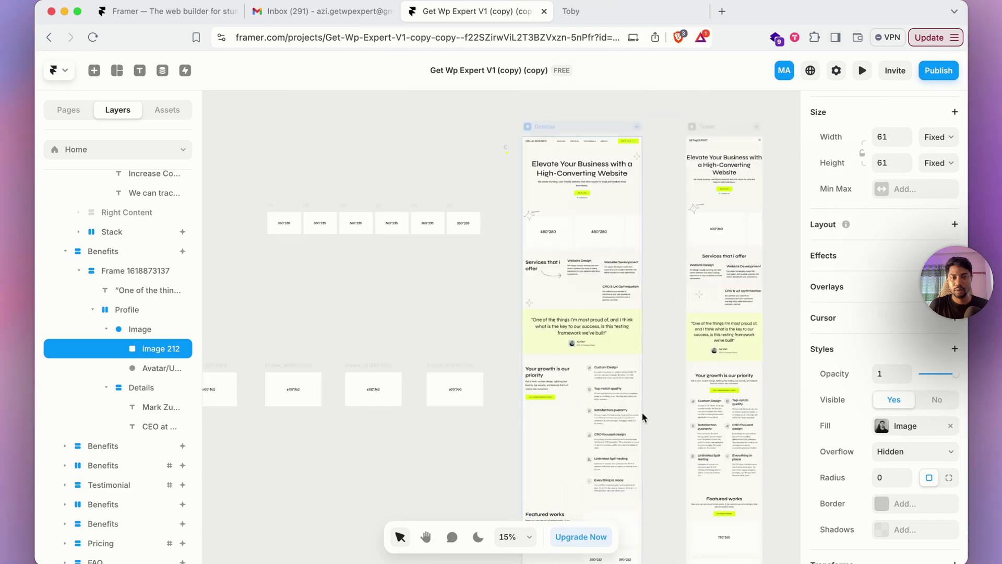
{"action": "left_click", "coordinate": [466, 334]}
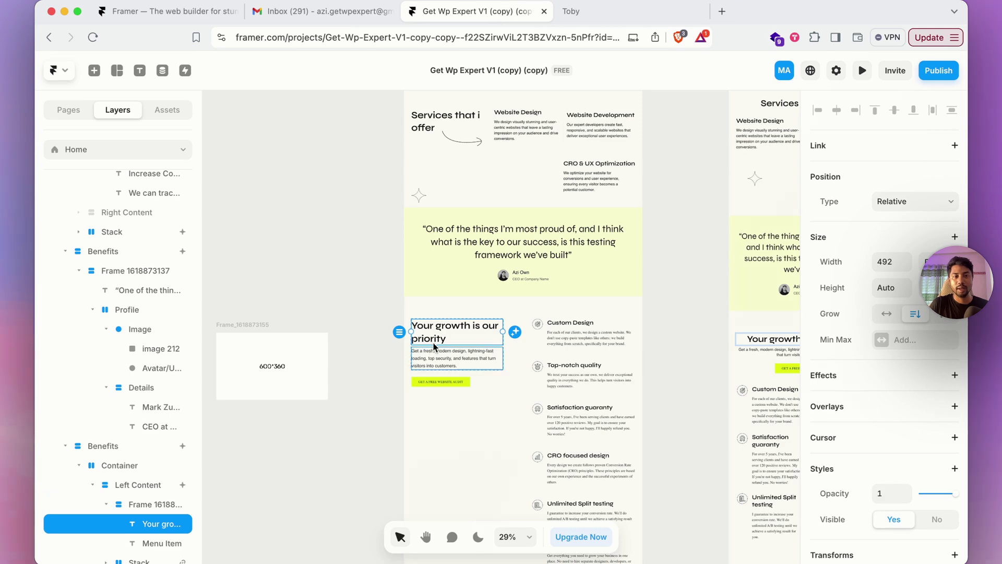
{"action": "left_click", "coordinate": [392, 541]}
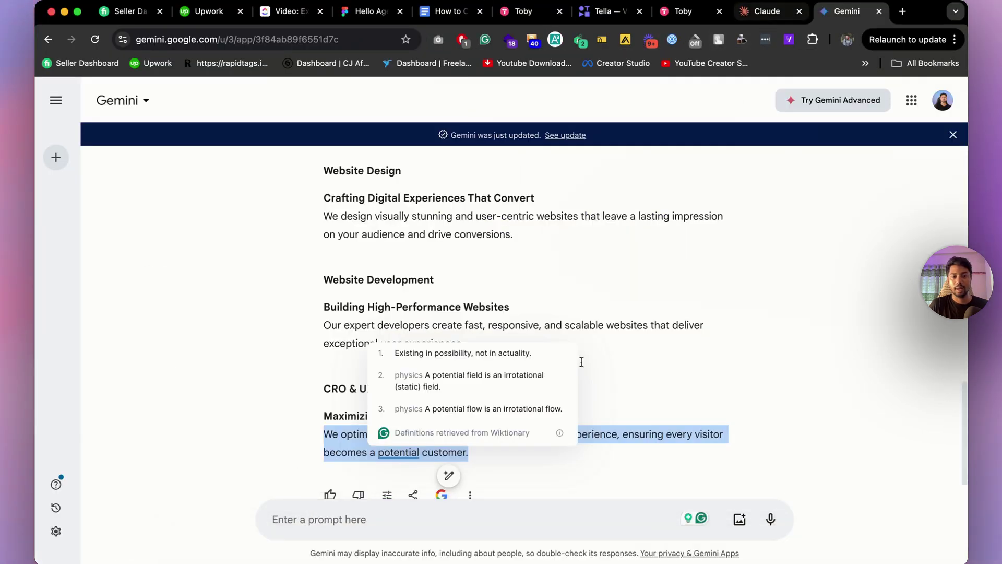
Draft the Gemini prompt 'Based on the full conversion write for me', then return to Framer
{"action": "left_click", "coordinate": [334, 527]}
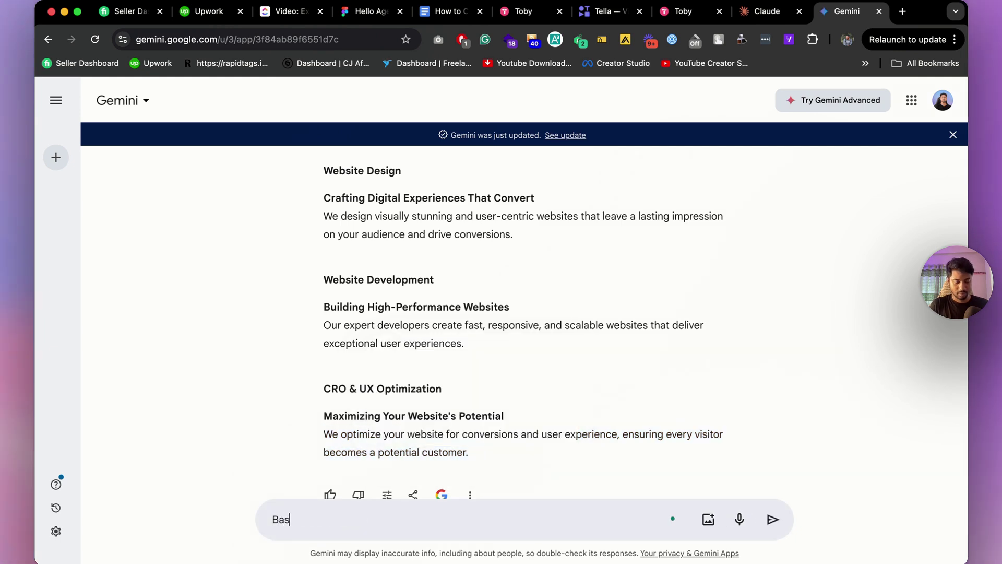
{"action": "type", "text": "Based on the wo"}
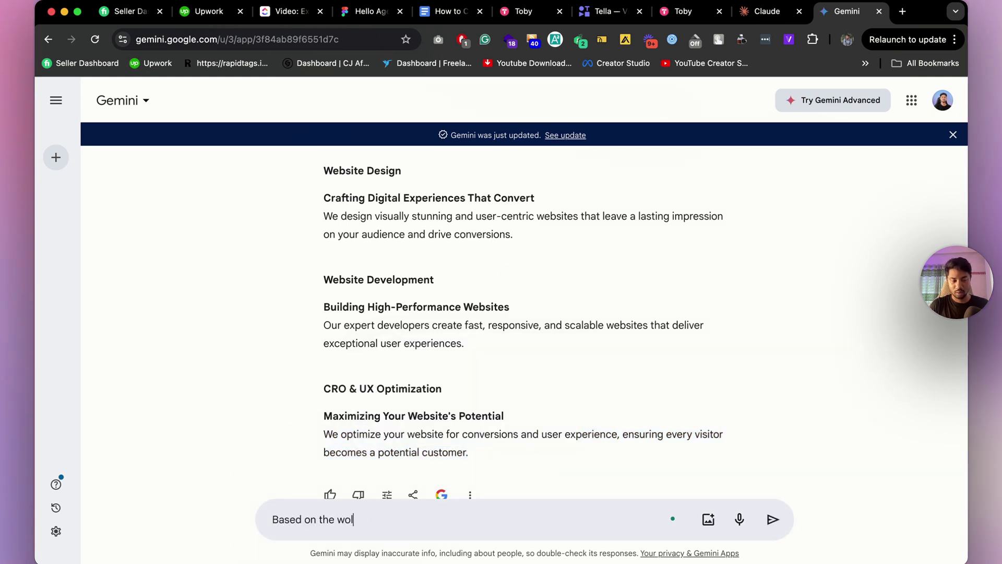
{"action": "key", "text": "BackSpace"}
{"action": "key", "text": "BackSpace"}
{"action": "type", "text": "full conversion"}
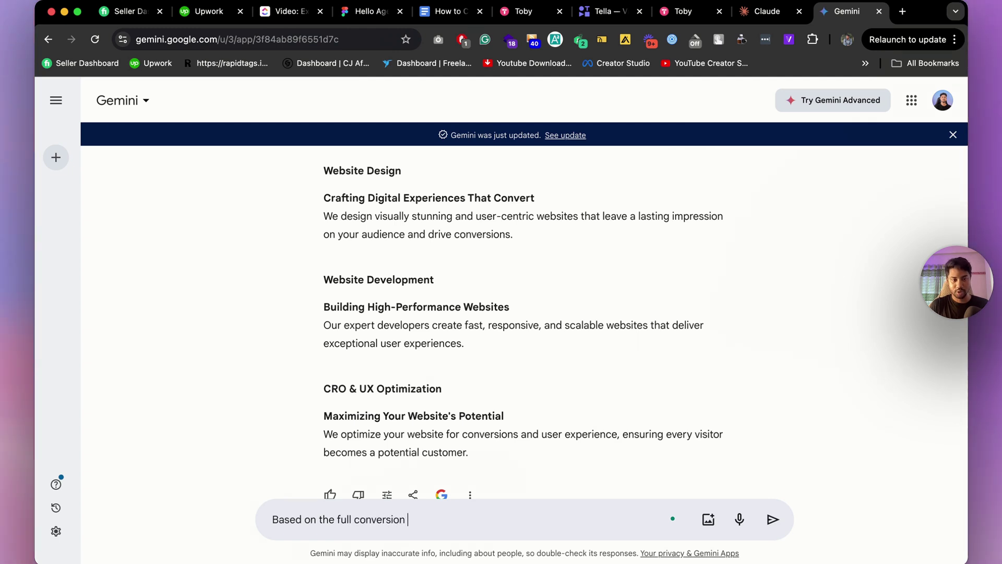
{"action": "type", "text": " write for me"}
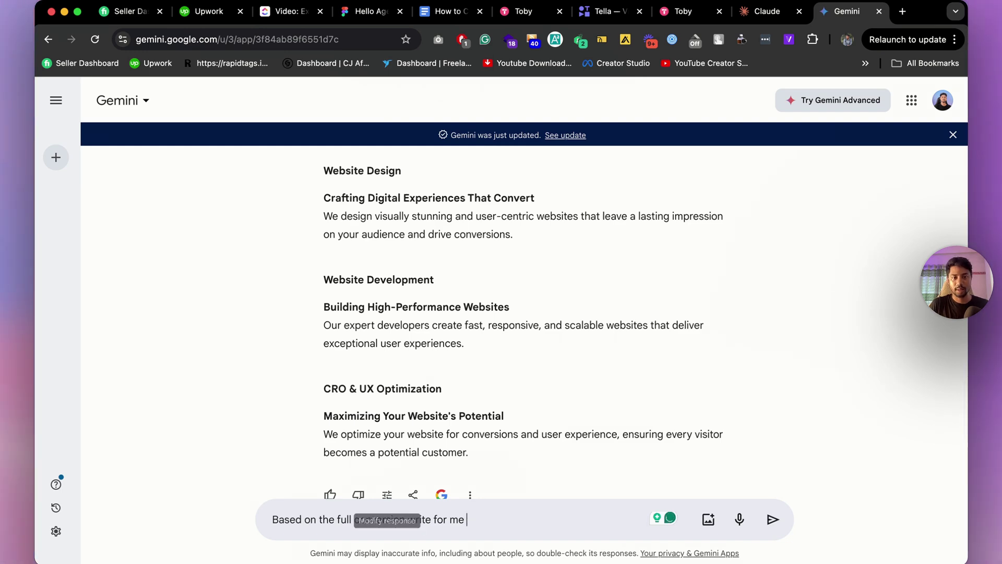
{"action": "mouse_move", "coordinate": [549, 557]}
{"action": "left_click", "coordinate": [678, 543]}
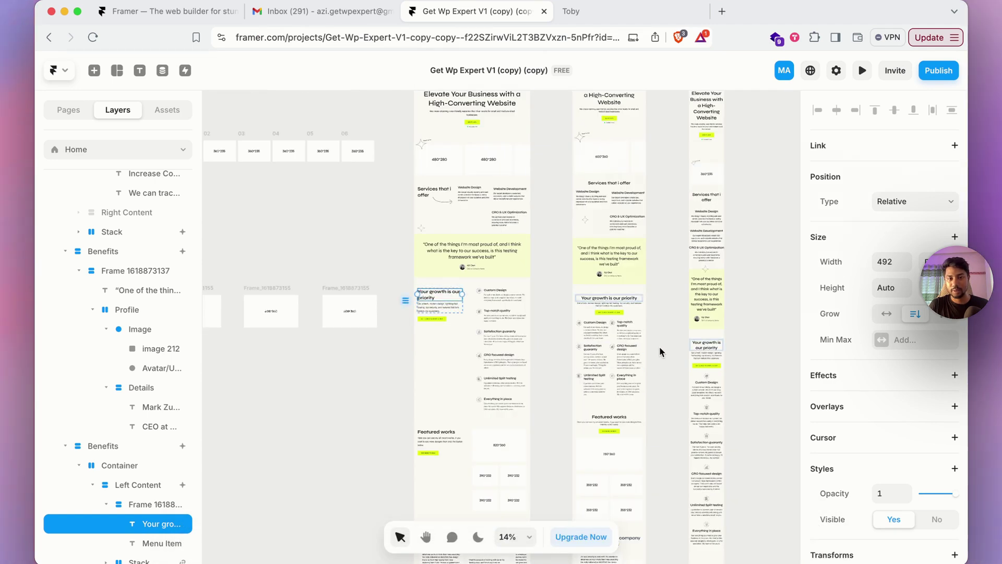
Delete the 'Unlimited Split testing' and 'Everything in place' feature items
{"action": "scroll", "coordinate": [659, 346], "scroll_direction": "down", "scroll_amount": 3}
{"action": "scroll", "coordinate": [659, 345], "scroll_direction": "up", "scroll_amount": 1}
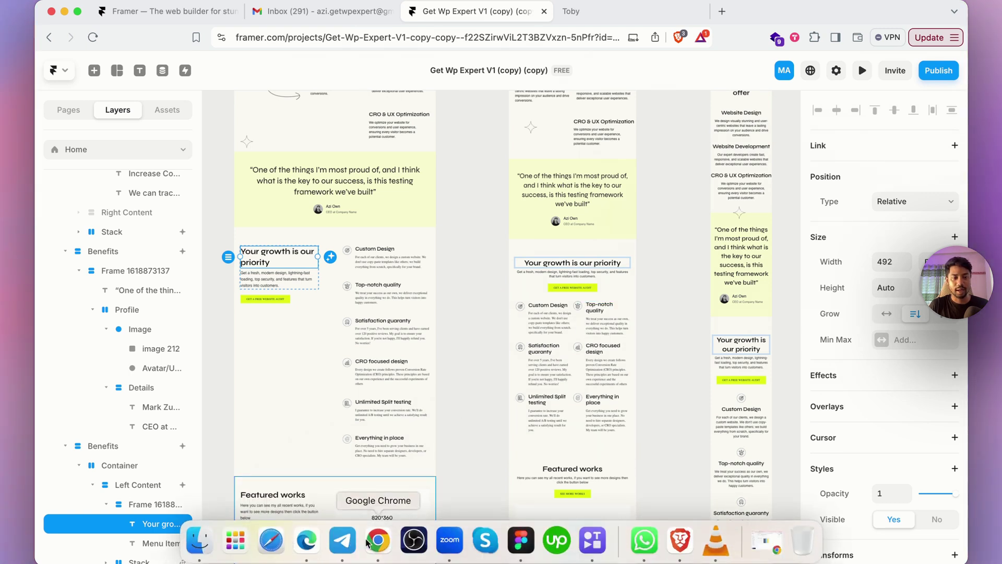
{"action": "left_click", "coordinate": [351, 416]}
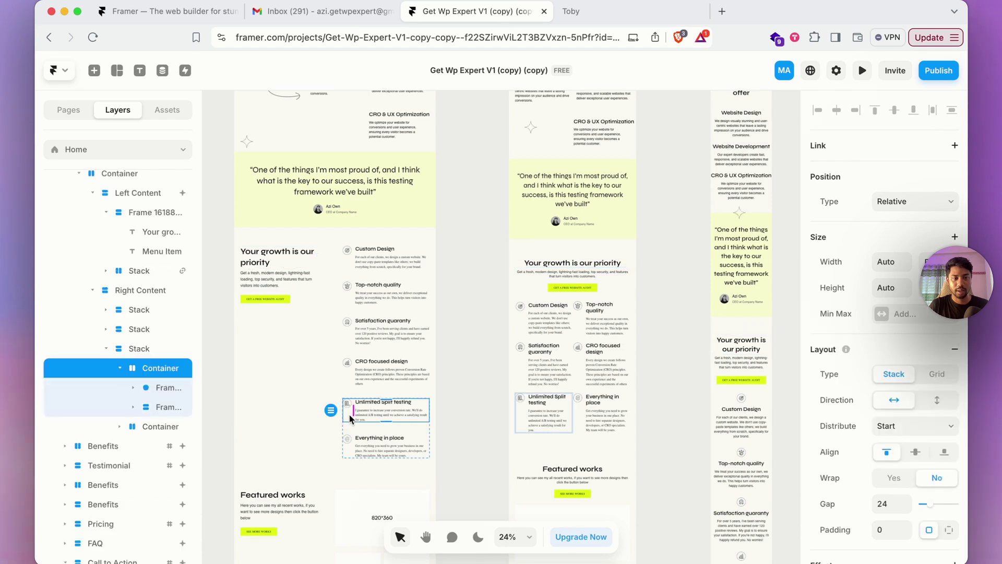
{"action": "key", "text": "Delete"}
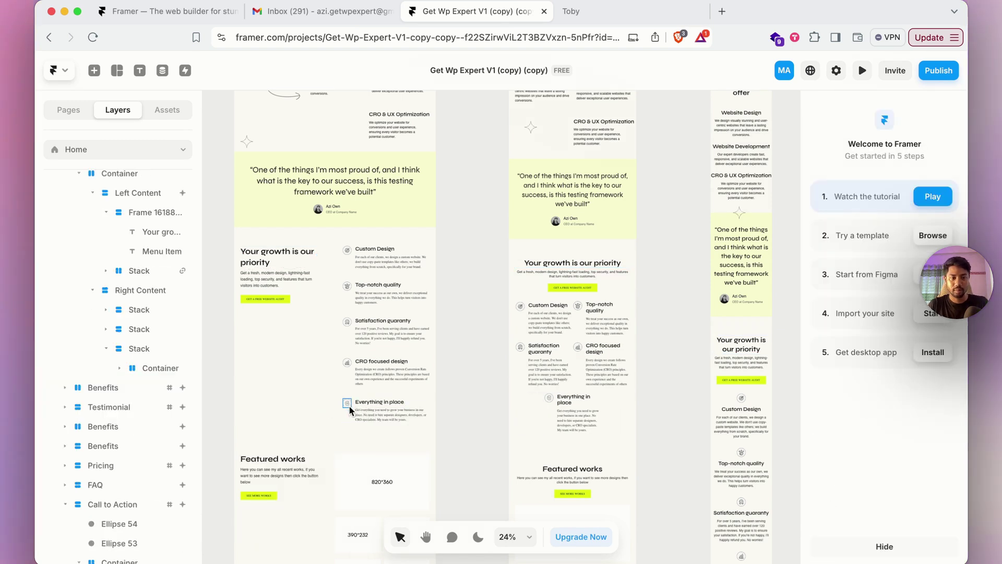
{"action": "left_click", "coordinate": [351, 419]}
{"action": "key", "text": "Delete"}
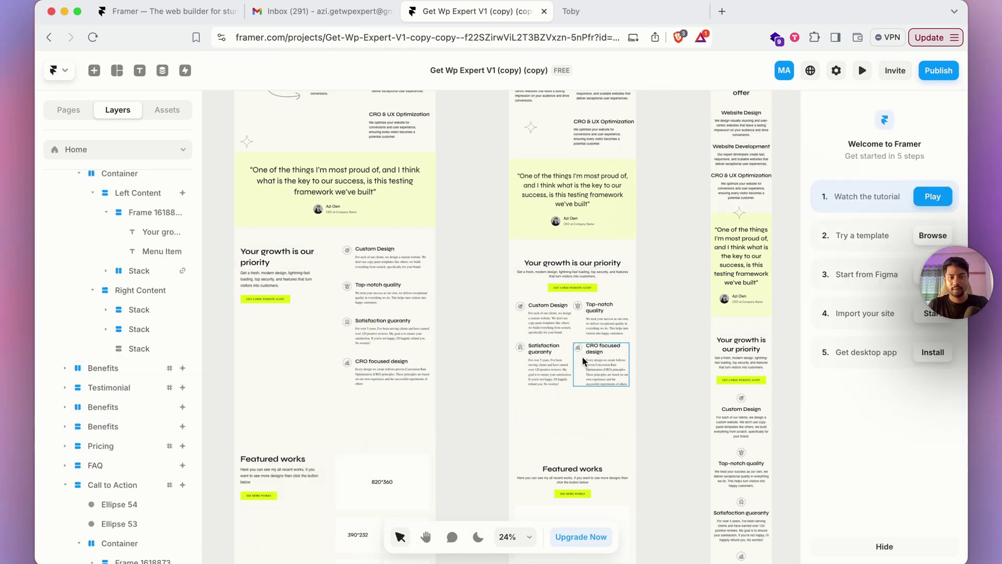
Remove the leftover empty stacks below the features grid, then return to Gemini
{"action": "left_click", "coordinate": [575, 400]}
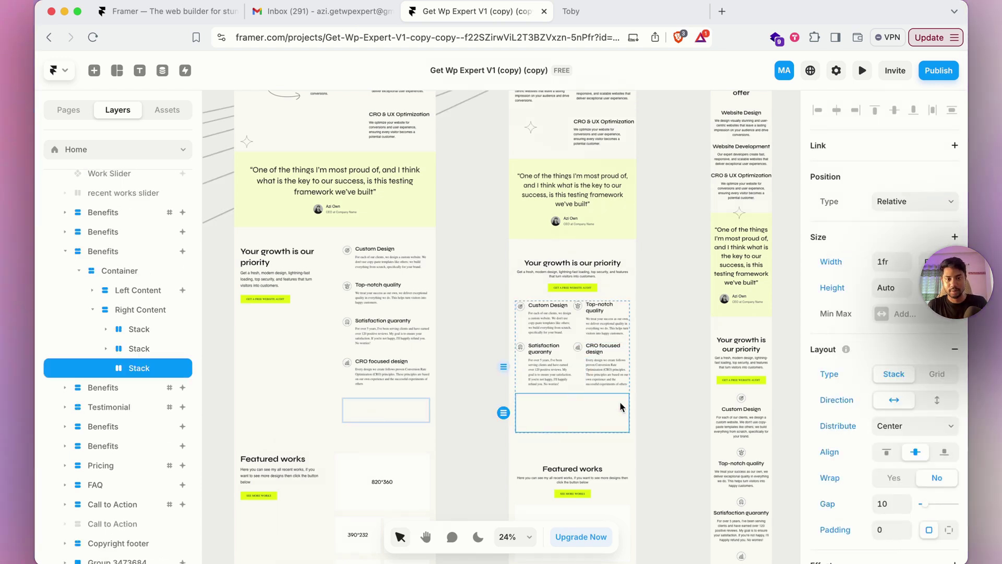
{"action": "key", "text": "Delete"}
{"action": "left_click", "coordinate": [589, 400]}
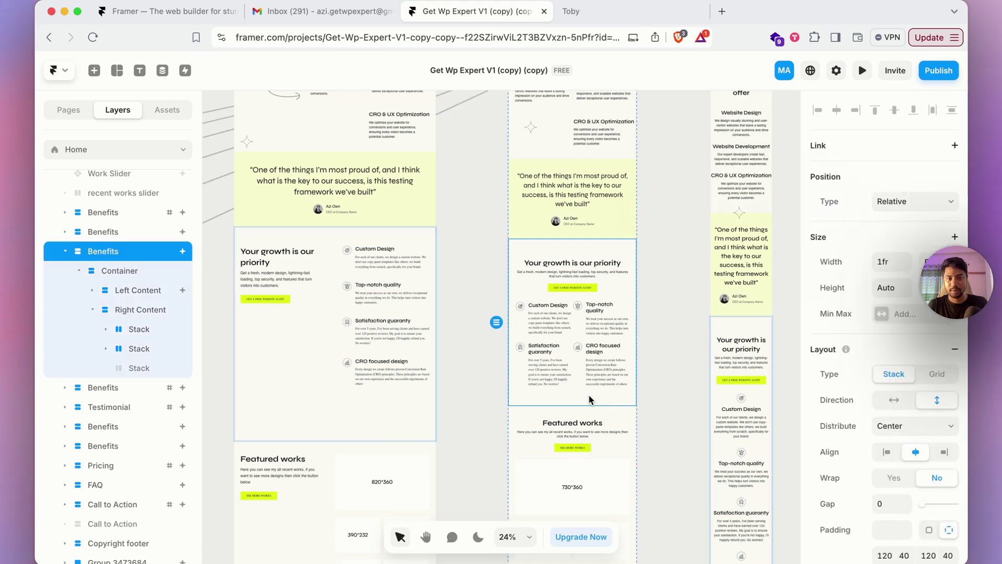
{"action": "scroll", "coordinate": [757, 419], "scroll_direction": "down", "scroll_amount": 5}
{"action": "left_click", "coordinate": [750, 396]}
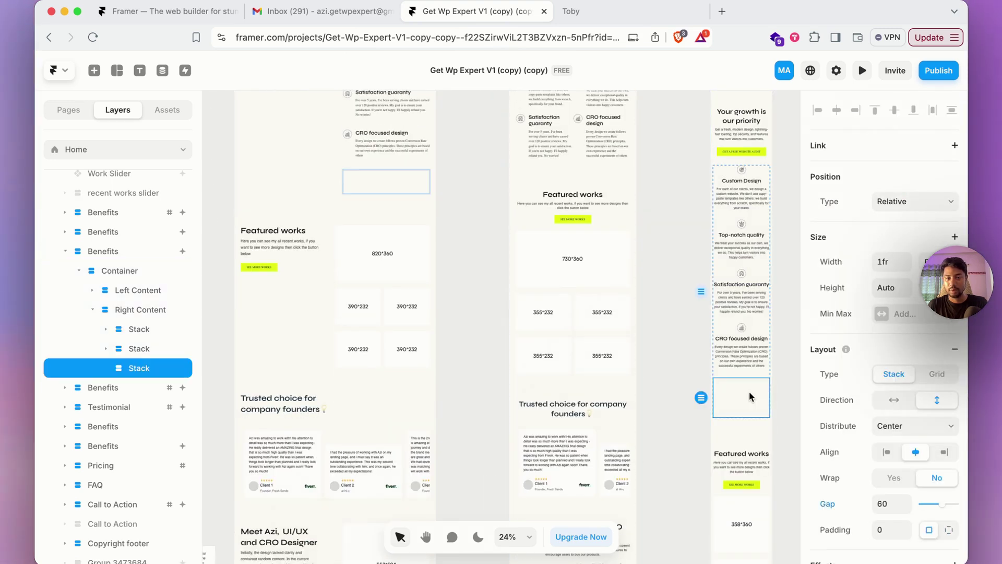
{"action": "key", "text": "Delete"}
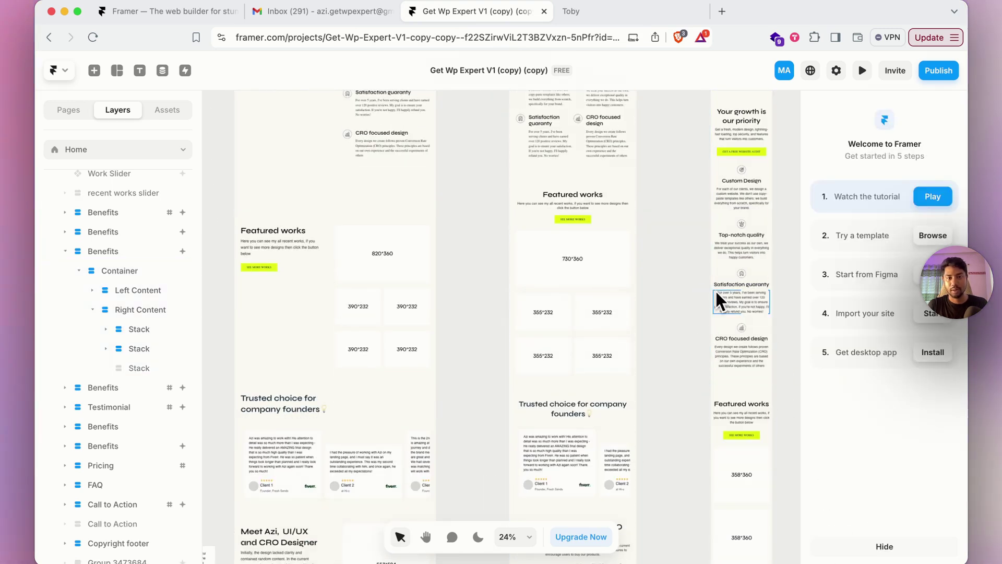
{"action": "scroll", "coordinate": [642, 229], "scroll_direction": "up", "scroll_amount": 2}
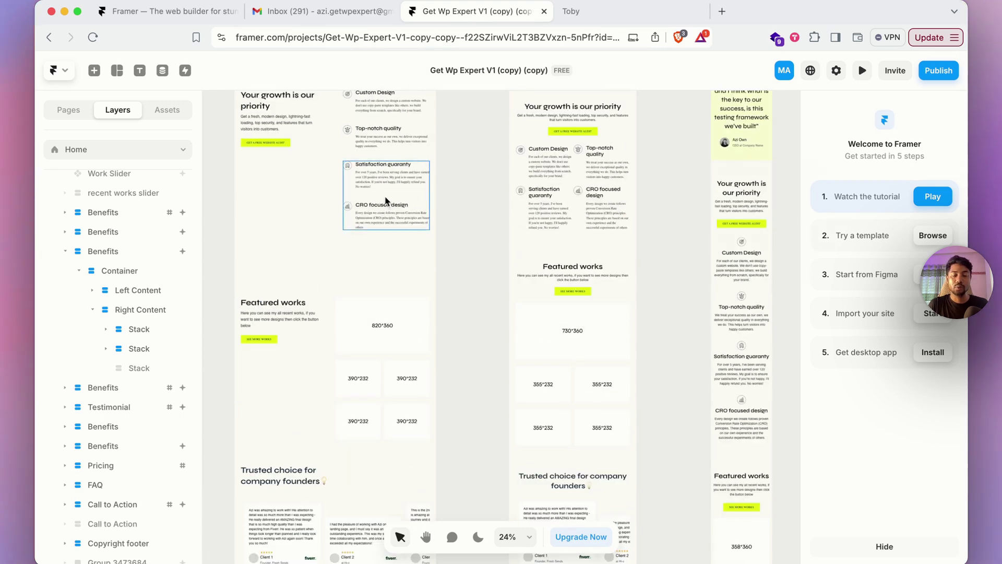
{"action": "left_click", "coordinate": [366, 544]}
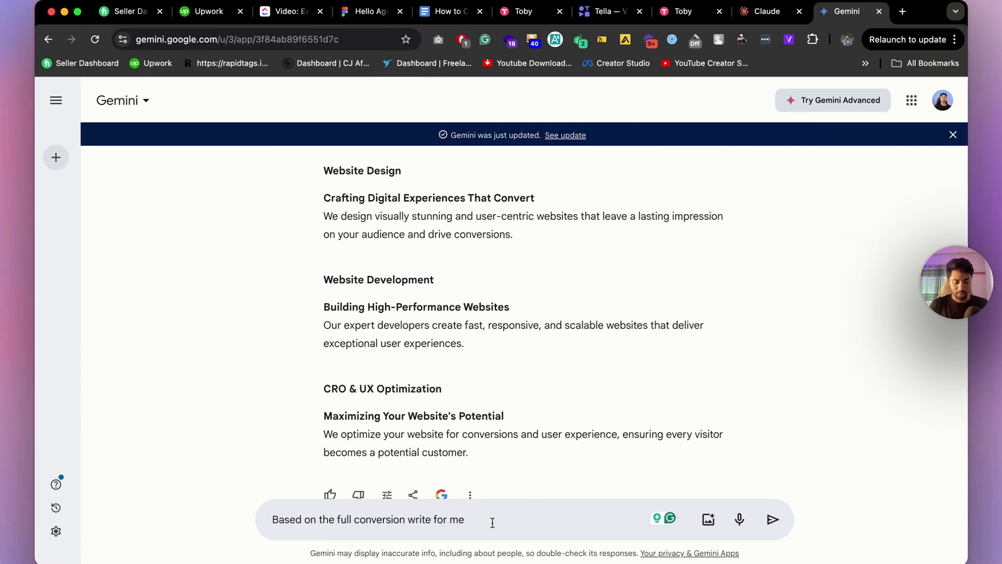
Send 'Based on the full conversion write for me features for my website' to Gemini and Claude
{"action": "type", "text": "featur"}
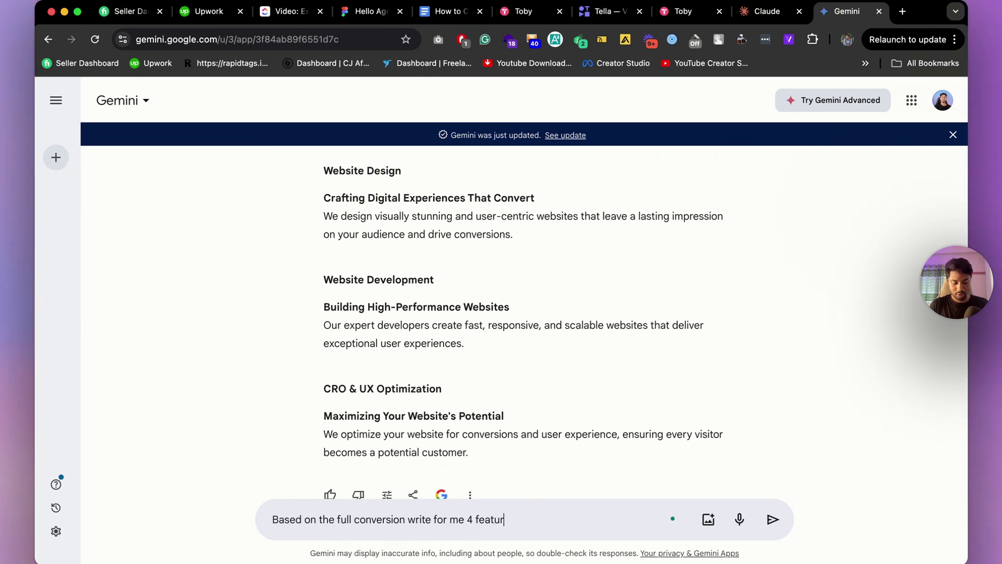
{"action": "type", "text": "es for m"}
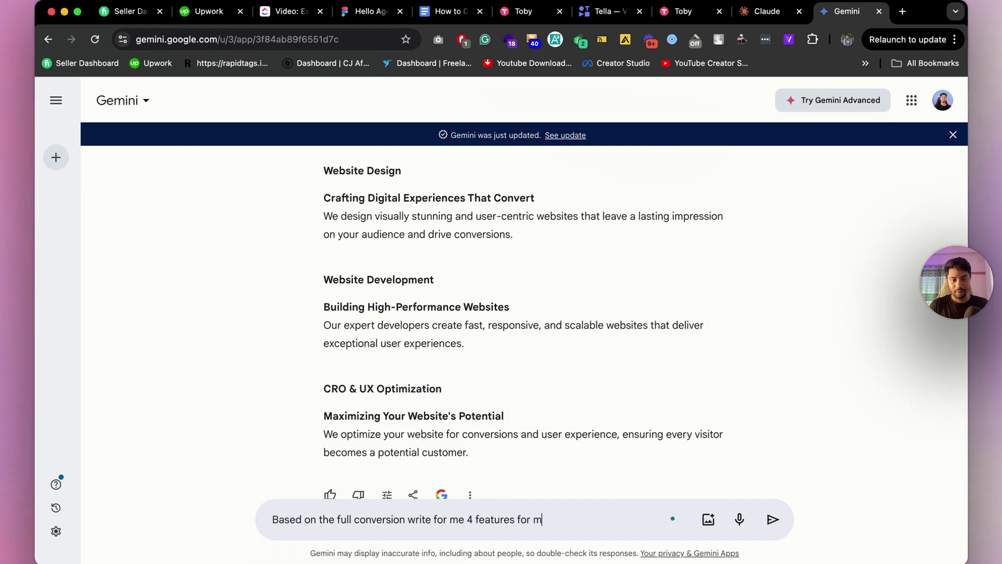
{"action": "type", "text": "y website"}
{"action": "key", "text": "Return"}
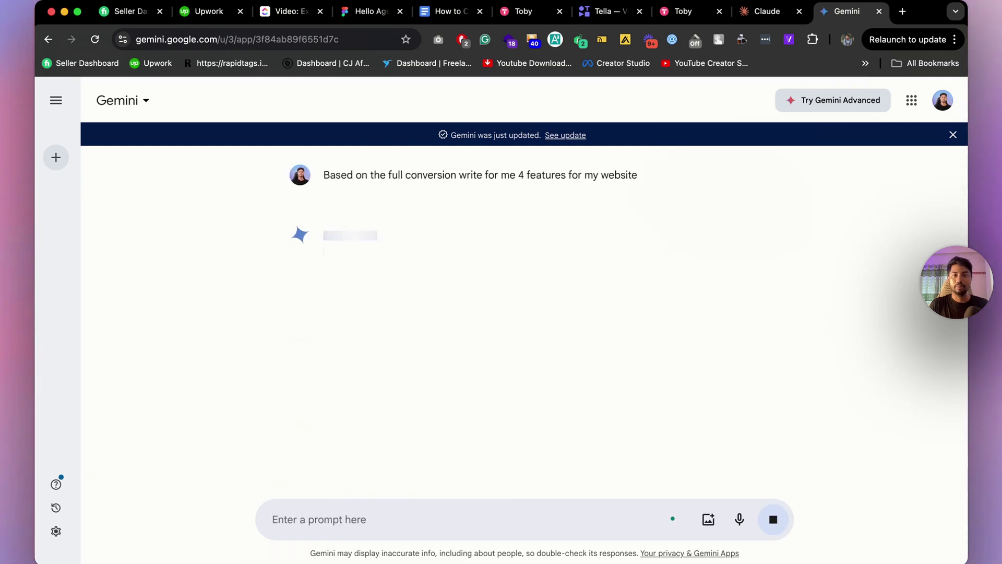
{"action": "triple_click", "coordinate": [412, 172]}
{"action": "key", "text": "super+c"}
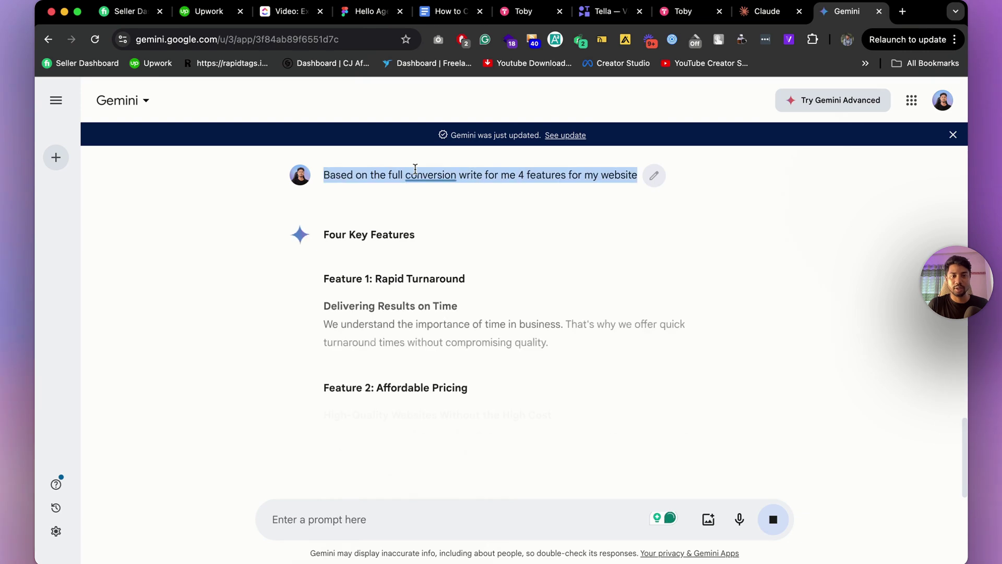
{"action": "left_click", "coordinate": [768, 11]}
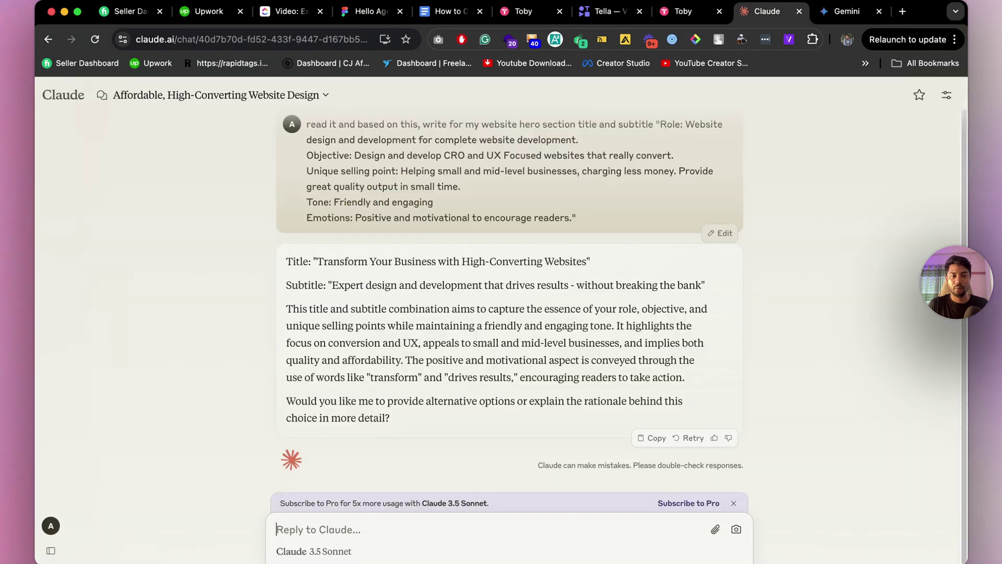
{"action": "left_click", "coordinate": [325, 525]}
{"action": "key", "text": "super+v"}
{"action": "key", "text": "Return"}
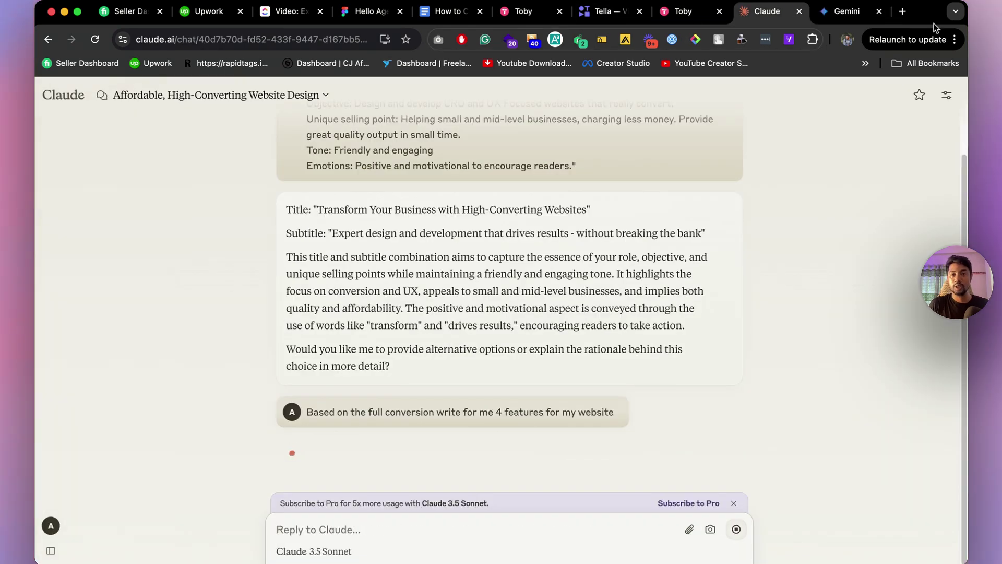
Copy the 'Rapid Turnaround' feature title from Gemini's reply
{"action": "left_click", "coordinate": [851, 11]}
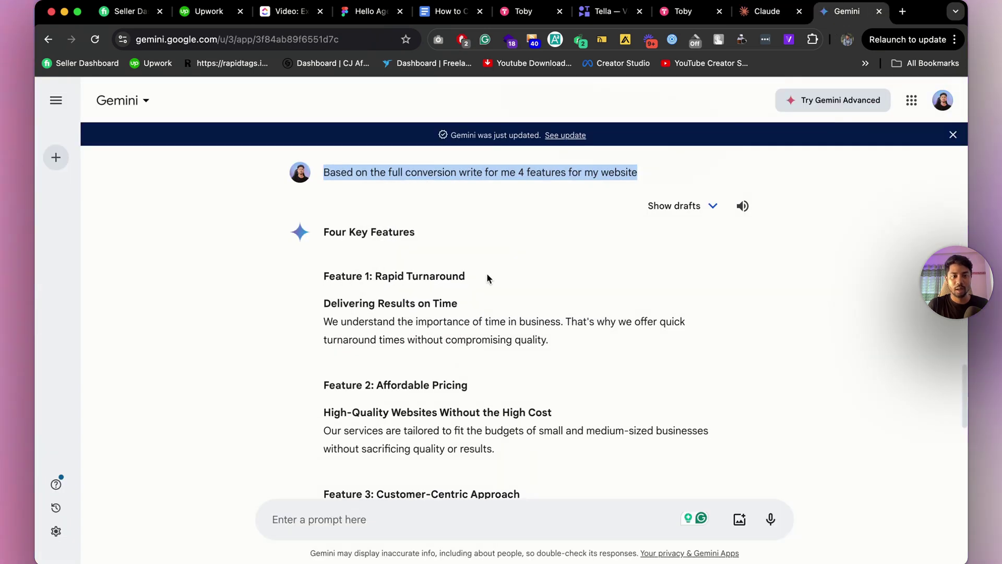
{"action": "left_click_drag", "start_coordinate": [488, 278], "coordinate": [371, 274]}
{"action": "key", "text": "super+c"}
{"action": "left_click", "coordinate": [471, 285]}
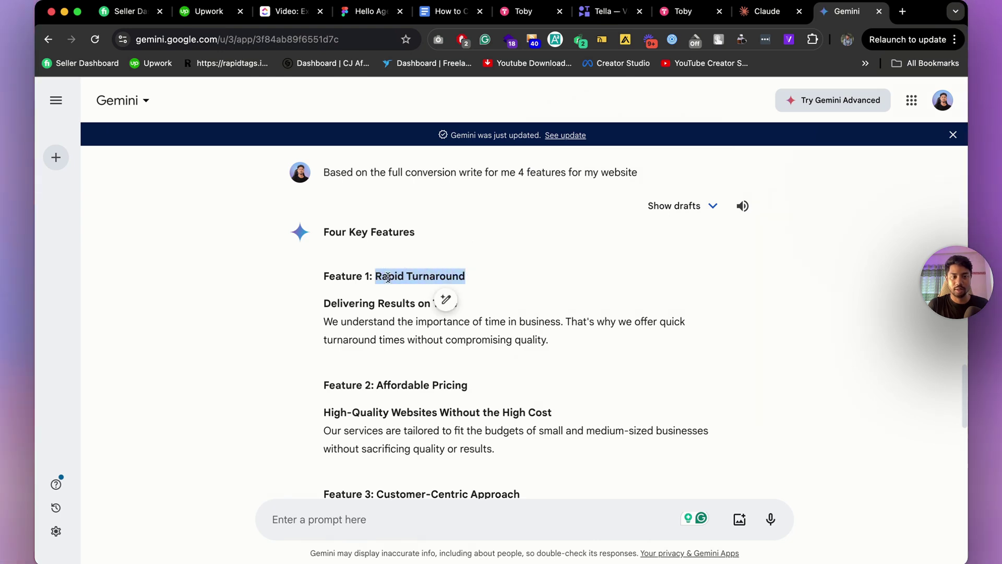
Paste 'Rapid Turnaround' over the Custom Design heading in Framer
{"action": "mouse_move", "coordinate": [504, 559]}
{"action": "left_click", "coordinate": [682, 545]}
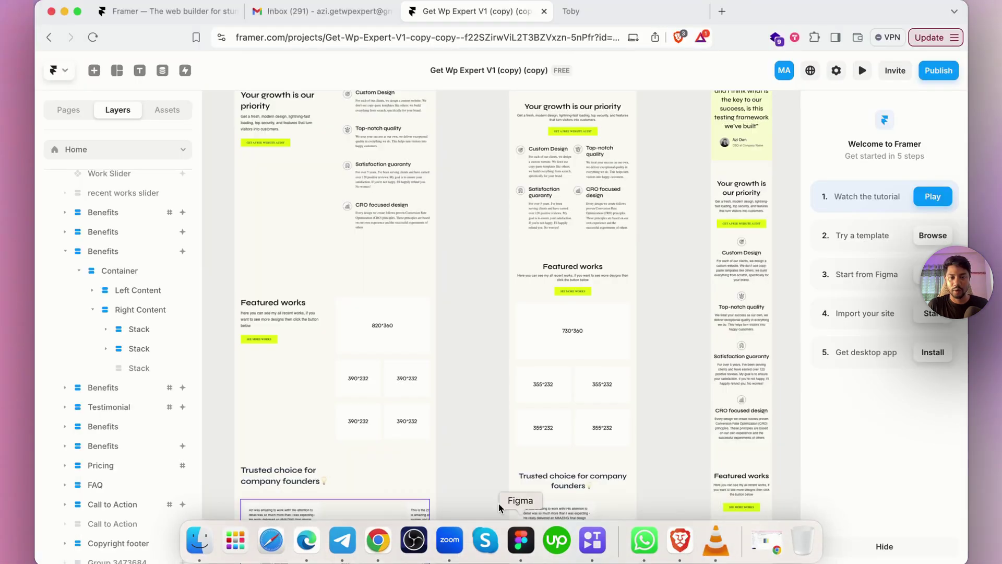
{"action": "scroll", "coordinate": [370, 207], "scroll_direction": "up", "scroll_amount": 3}
{"action": "scroll", "coordinate": [368, 160], "scroll_direction": "up", "scroll_amount": 5}
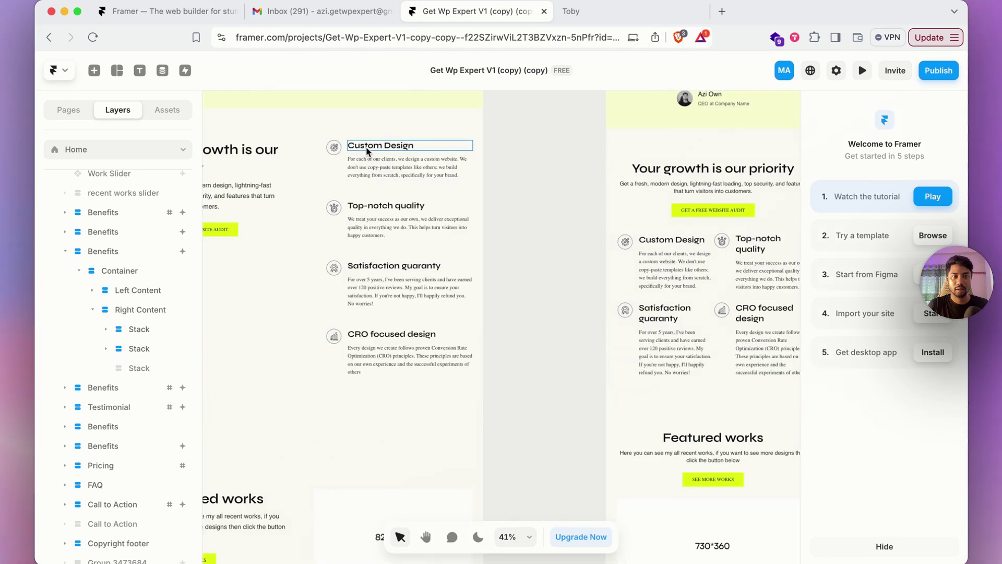
{"action": "double_click", "coordinate": [367, 152]}
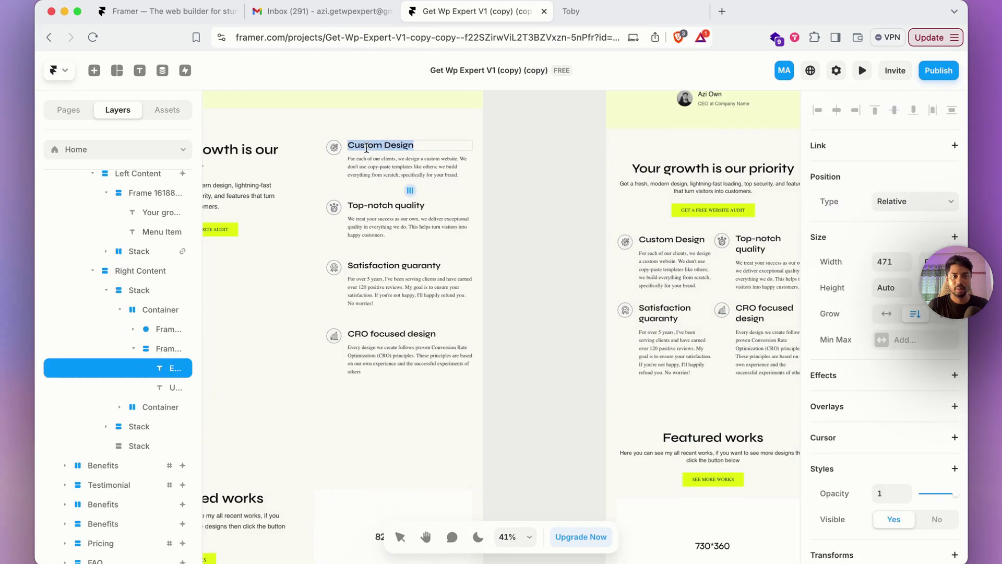
{"action": "key", "text": "super+v"}
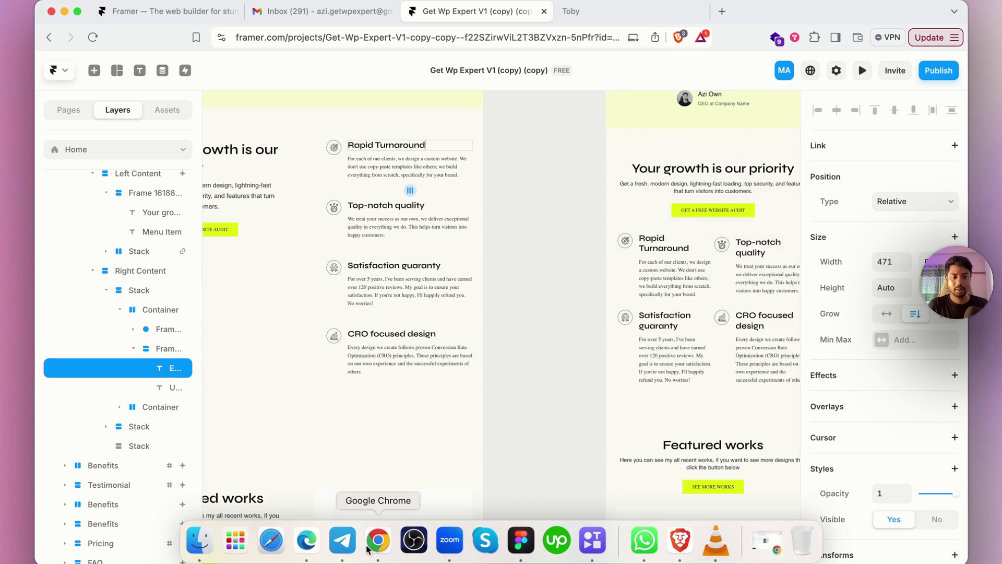
Replace the paragraph under Rapid Turnaround with Gemini's Feature 1 description
{"action": "left_click", "coordinate": [378, 550]}
{"action": "triple_click", "coordinate": [368, 322]}
{"action": "key", "text": "super+c"}
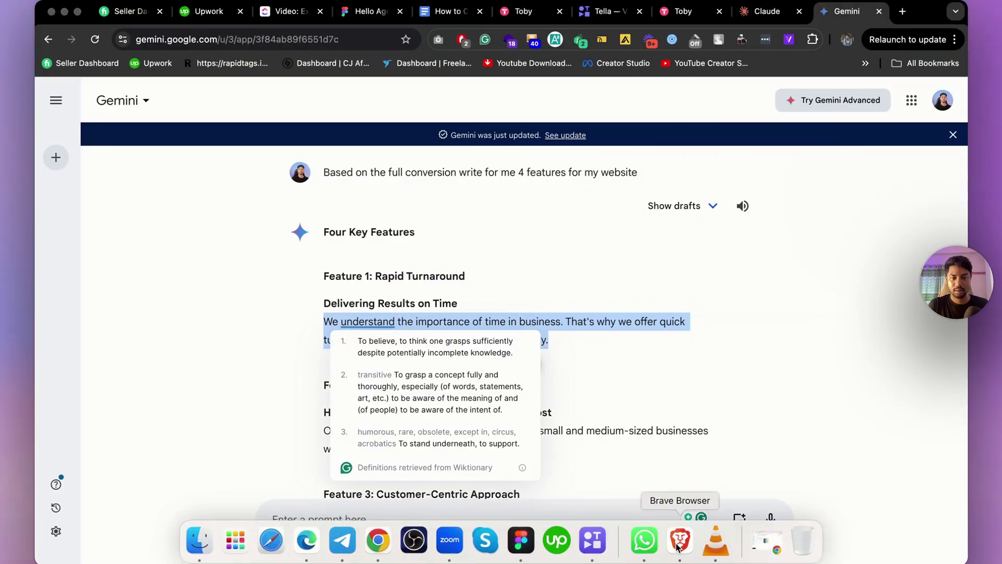
{"action": "left_click", "coordinate": [679, 546]}
{"action": "double_click", "coordinate": [380, 166]}
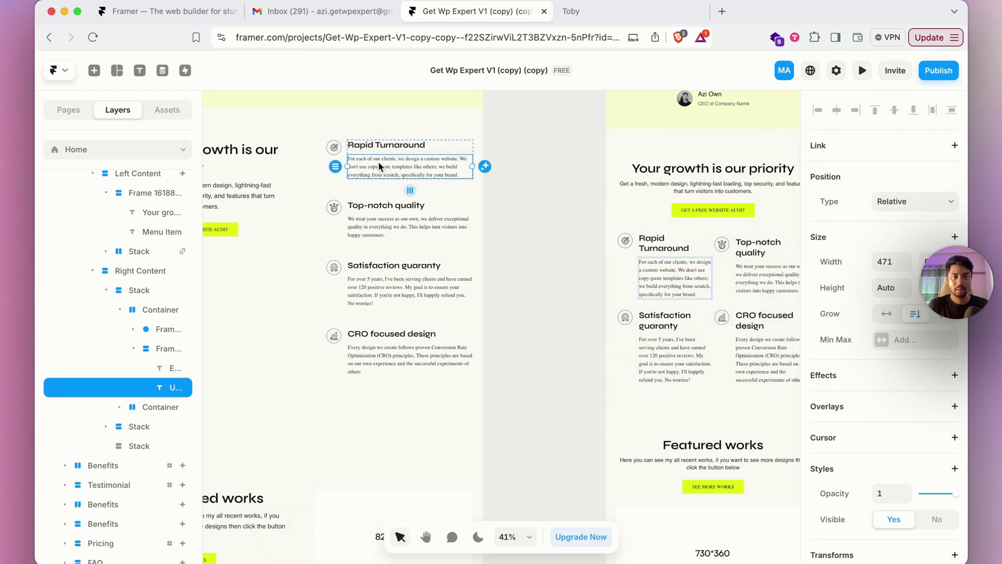
{"action": "key", "text": "super+v"}
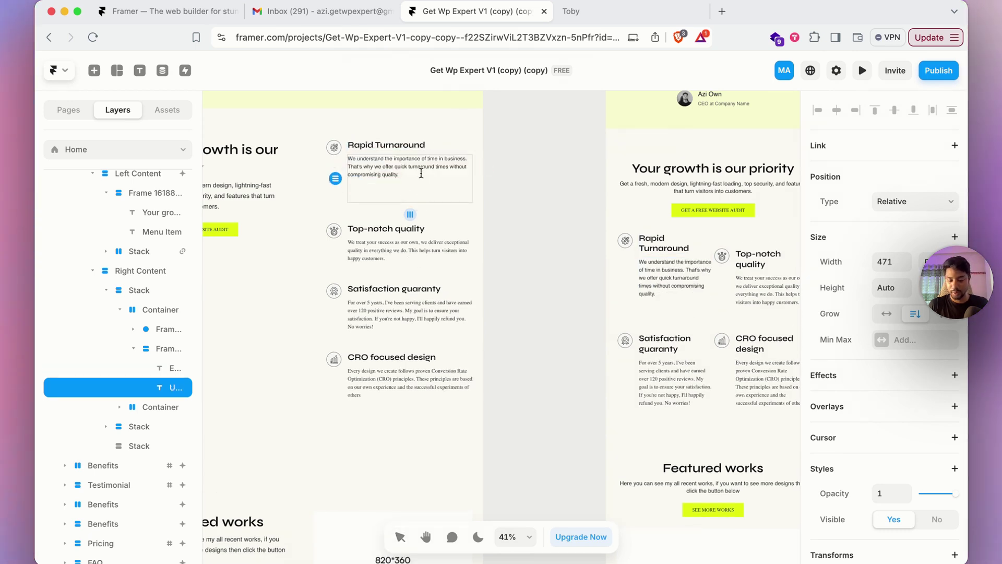
{"action": "key", "text": "Escape"}
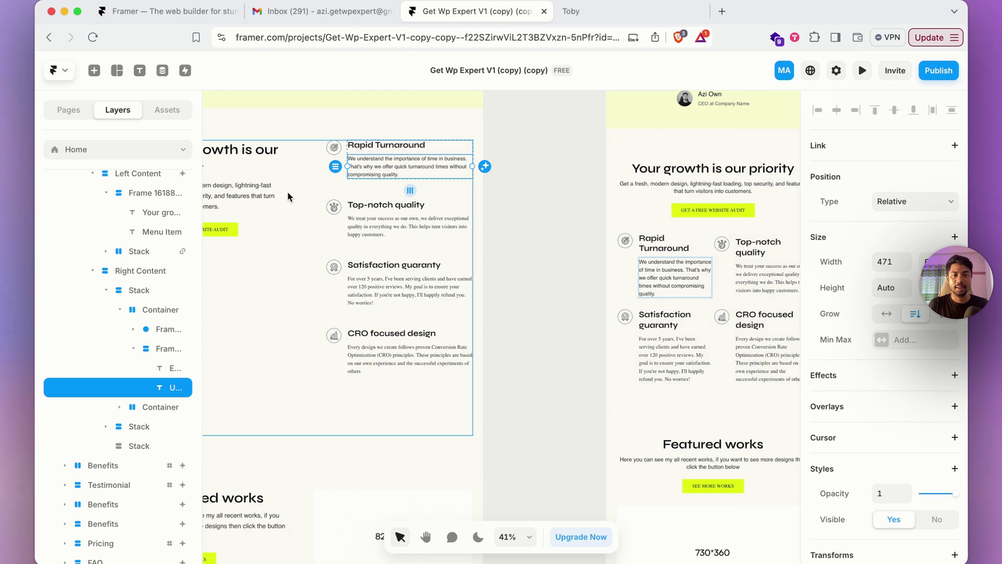
Select the Rapid Turnaround icon, then switch to the Figma design file
{"action": "scroll", "coordinate": [327, 147], "scroll_direction": "up", "scroll_amount": 5}
{"action": "left_click", "coordinate": [335, 151]}
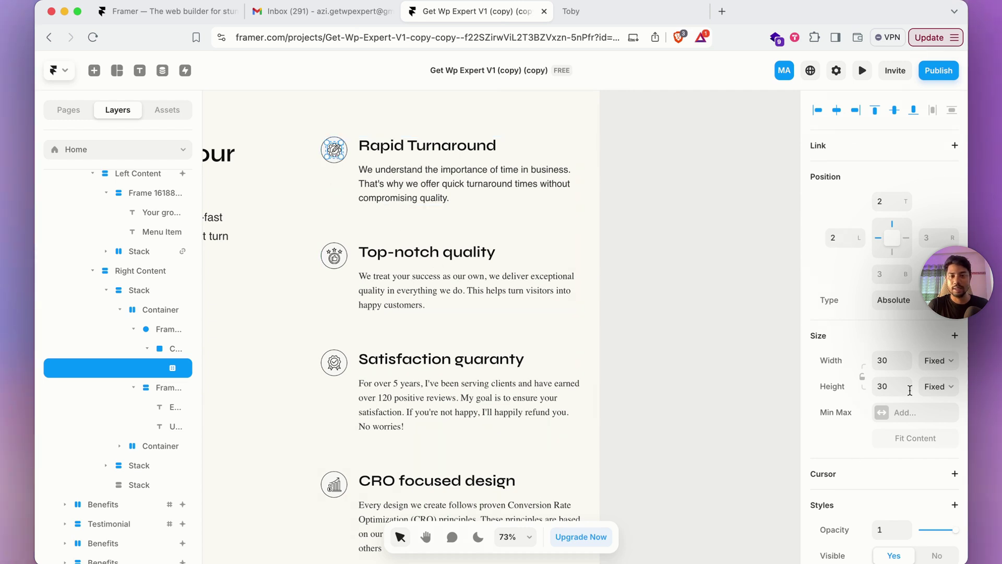
{"action": "scroll", "coordinate": [852, 378], "scroll_direction": "down", "scroll_amount": 3}
{"action": "scroll", "coordinate": [852, 378], "scroll_direction": "up", "scroll_amount": 3}
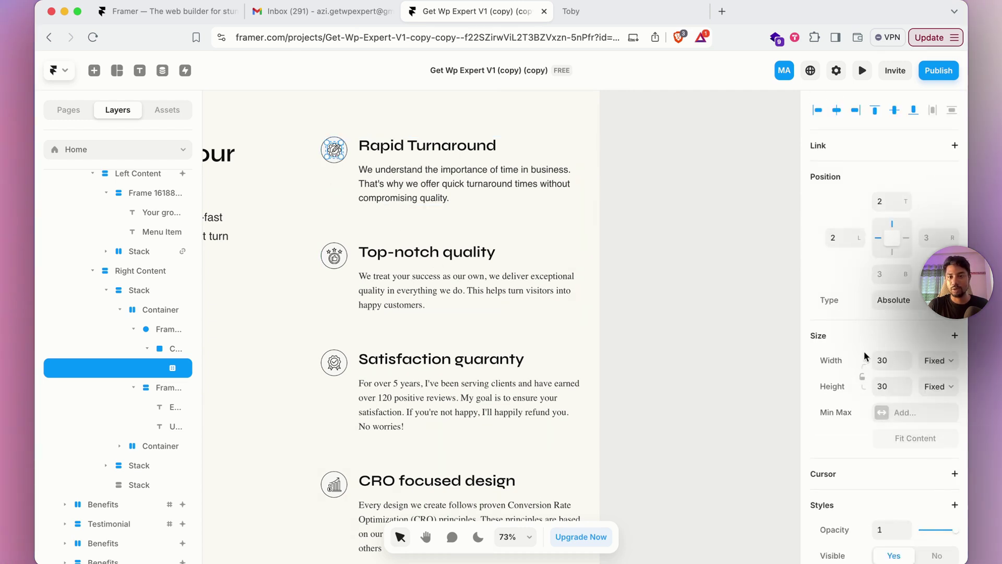
{"action": "key", "text": "super+Tab"}
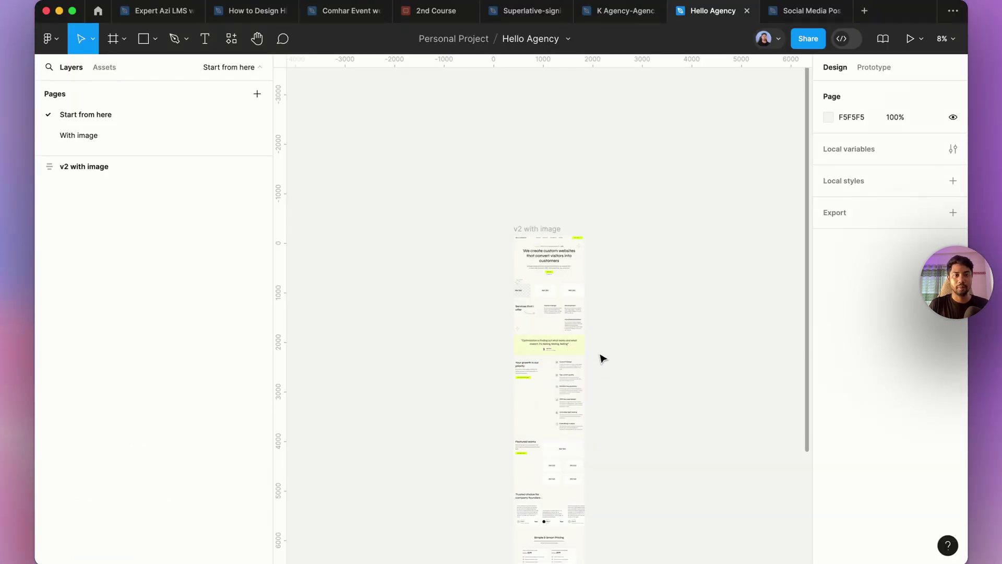
Detach the Custom Design card in Figma from its component
{"action": "scroll", "coordinate": [595, 394], "scroll_direction": "up", "scroll_amount": 15}
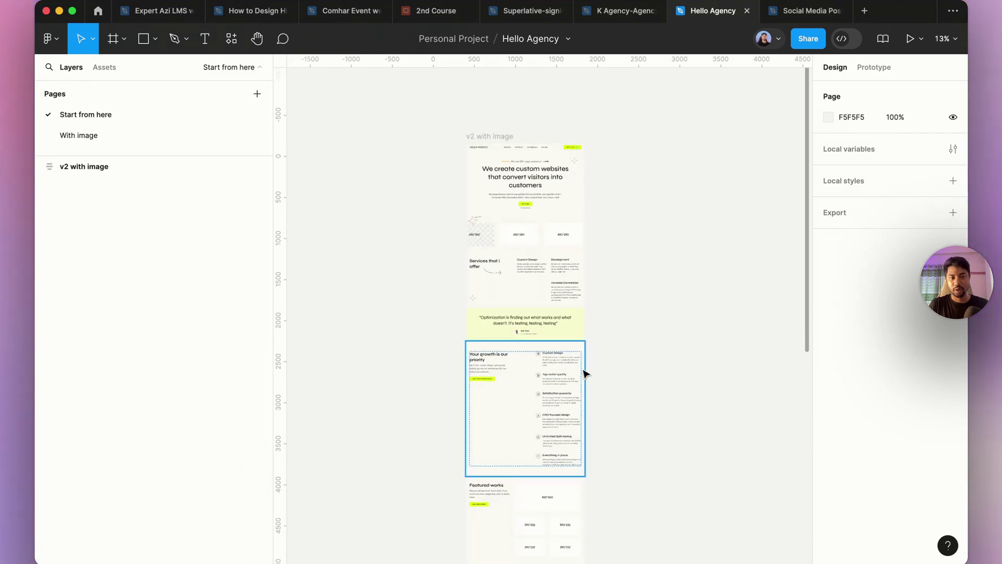
{"action": "left_click", "coordinate": [321, 338]}
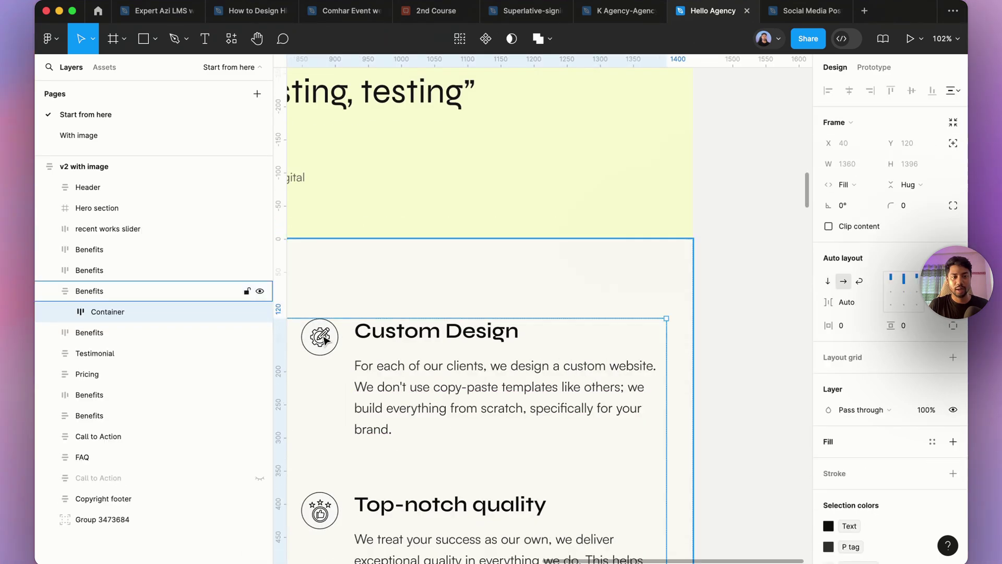
{"action": "double_click", "coordinate": [321, 339]}
{"action": "left_click", "coordinate": [321, 338]}
{"action": "scroll", "coordinate": [467, 338], "scroll_direction": "down", "scroll_amount": 5}
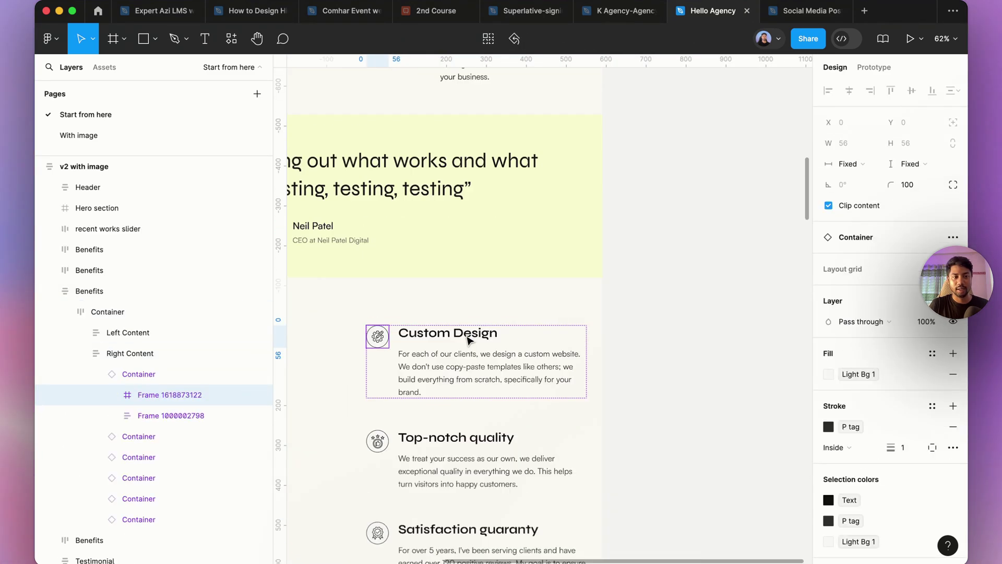
{"action": "right_click", "coordinate": [391, 373]}
{"action": "left_click", "coordinate": [426, 377]}
Select the card's icon and launch the Hugeicons Pro plugin
{"action": "scroll", "coordinate": [397, 353], "scroll_direction": "up", "scroll_amount": 8}
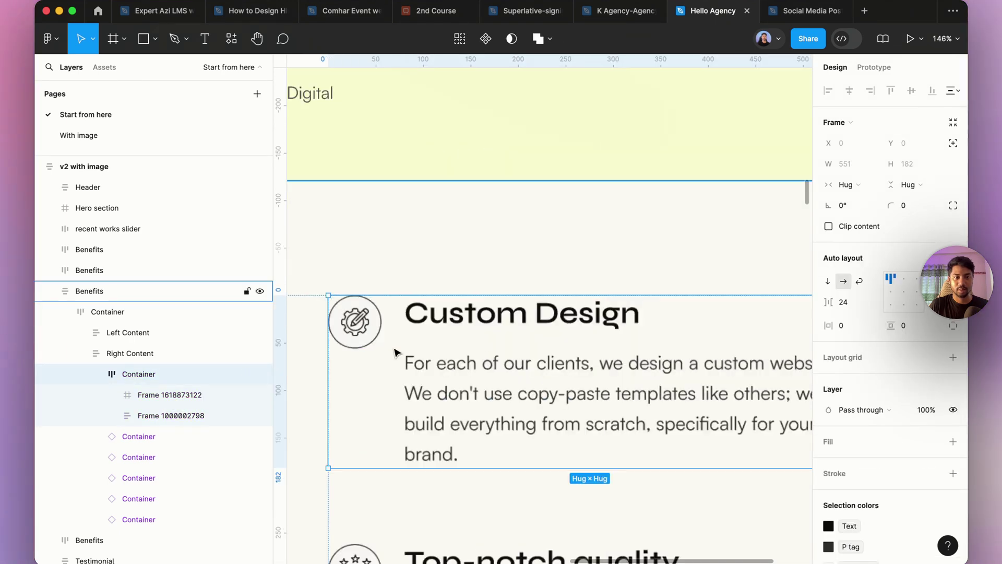
{"action": "double_click", "coordinate": [365, 327]}
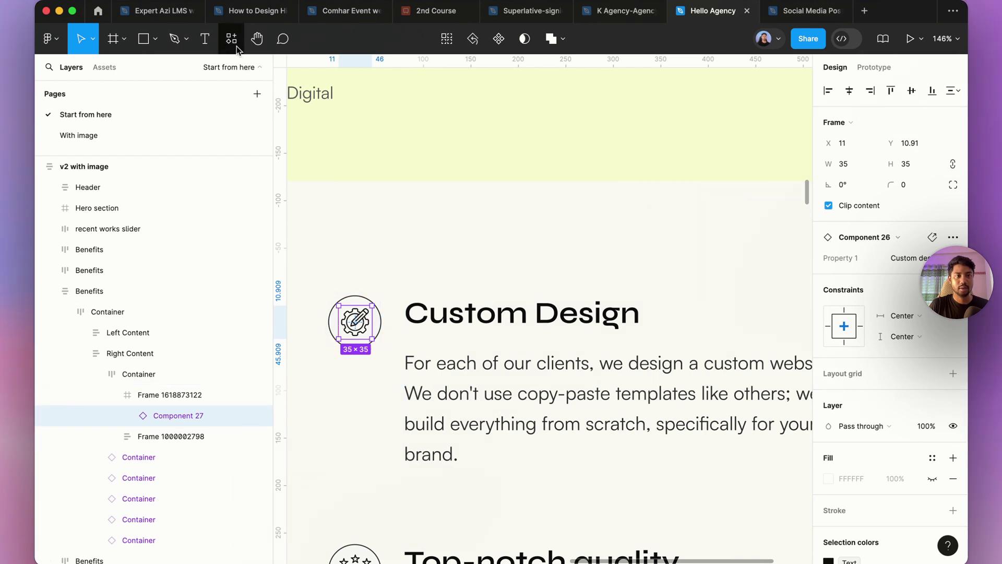
{"action": "left_click", "coordinate": [231, 39]}
{"action": "left_click", "coordinate": [288, 68]}
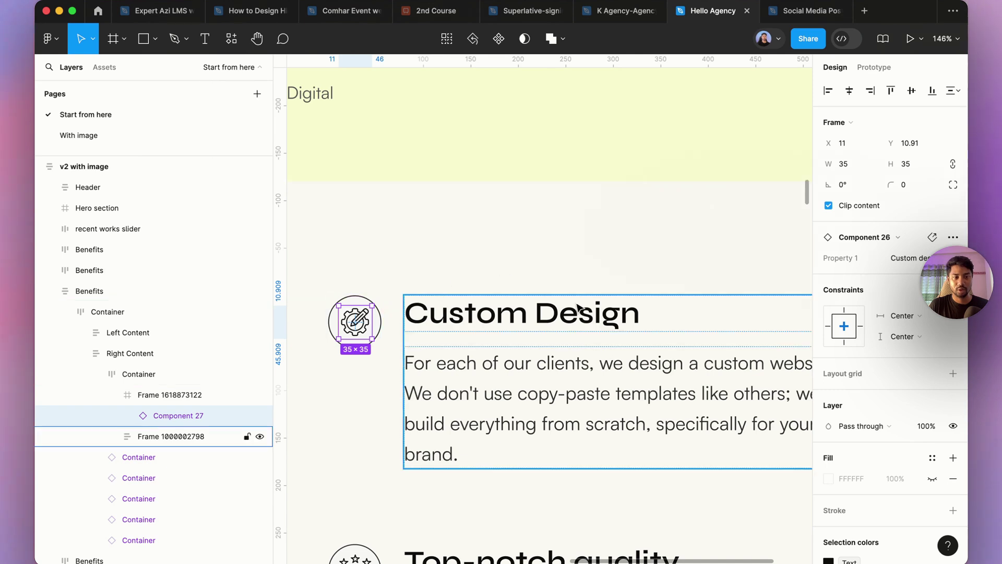
{"action": "key", "text": "super+alt+p"}
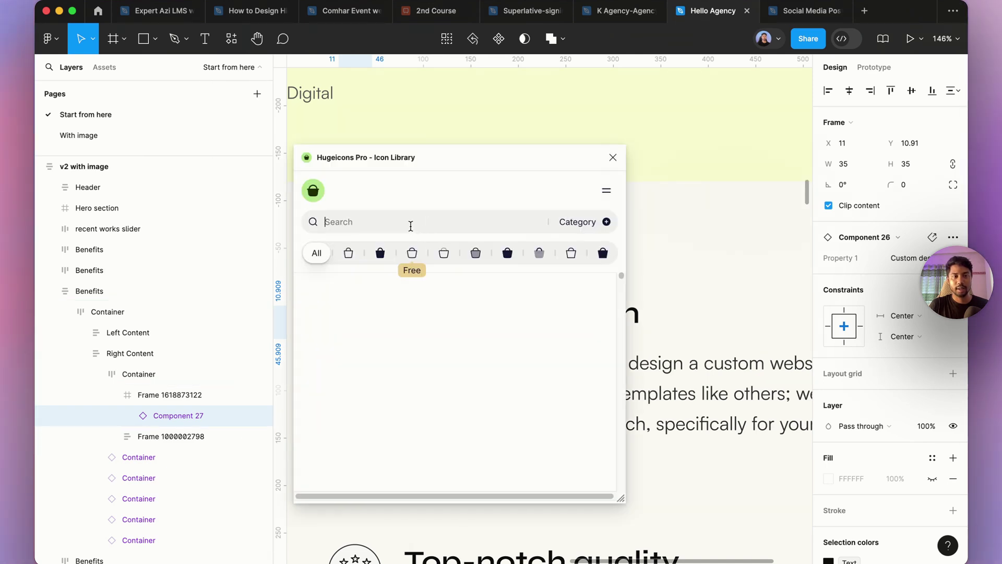
Swap the Custom Design icon for the Stroke Rounded Hugeicons rocket
{"action": "left_click", "coordinate": [412, 252]}
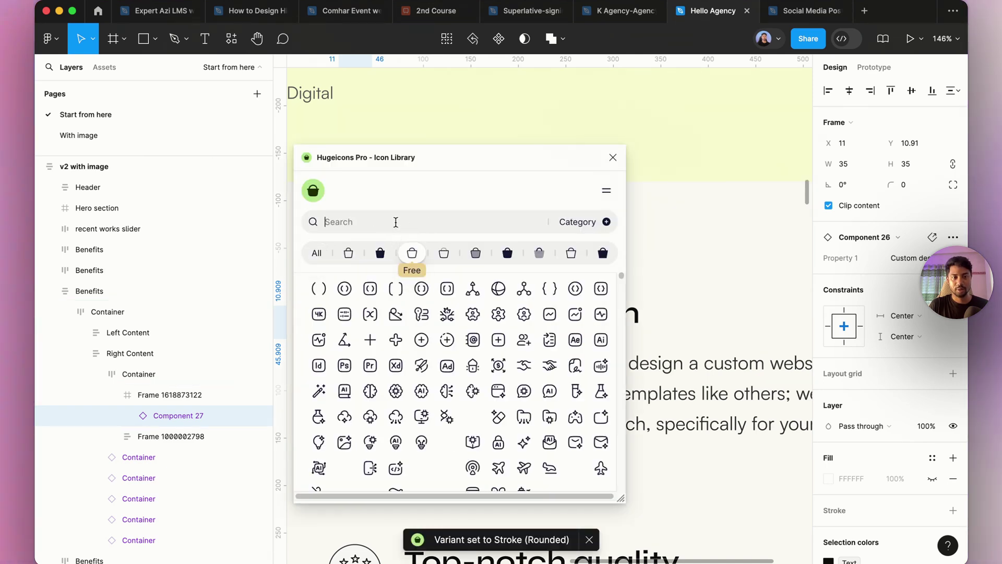
{"action": "left_click", "coordinate": [396, 222]}
{"action": "type", "text": "rocket"}
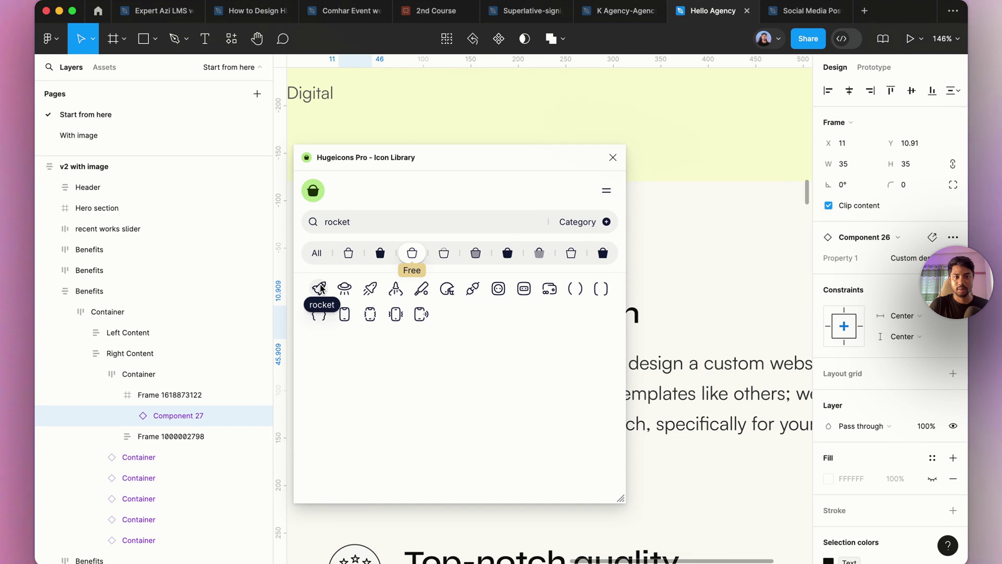
{"action": "left_click", "coordinate": [320, 288]}
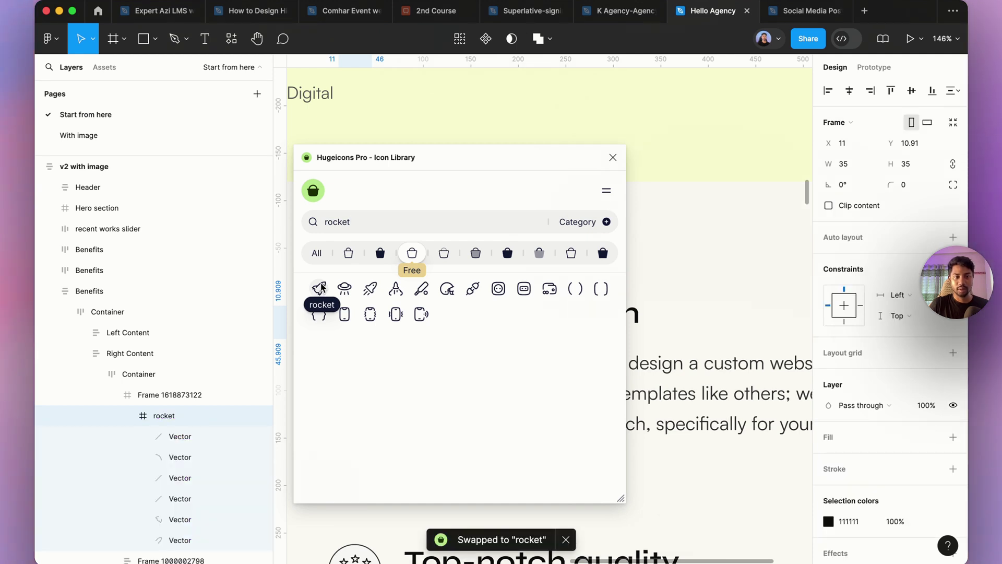
{"action": "left_click", "coordinate": [613, 159]}
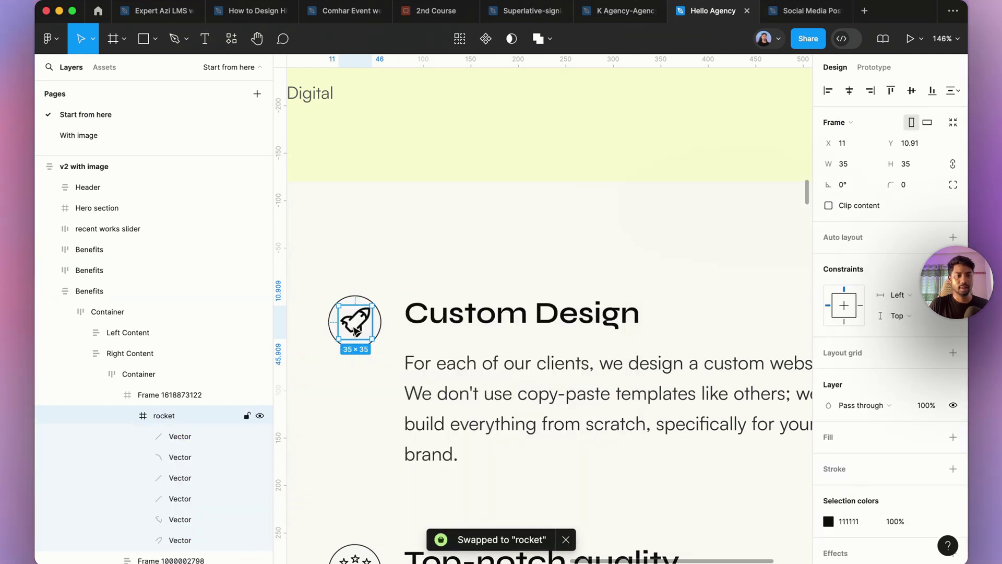
Export the rocket icon as rocket.svg to Downloads
{"action": "scroll", "coordinate": [889, 449], "scroll_direction": "down", "scroll_amount": 3}
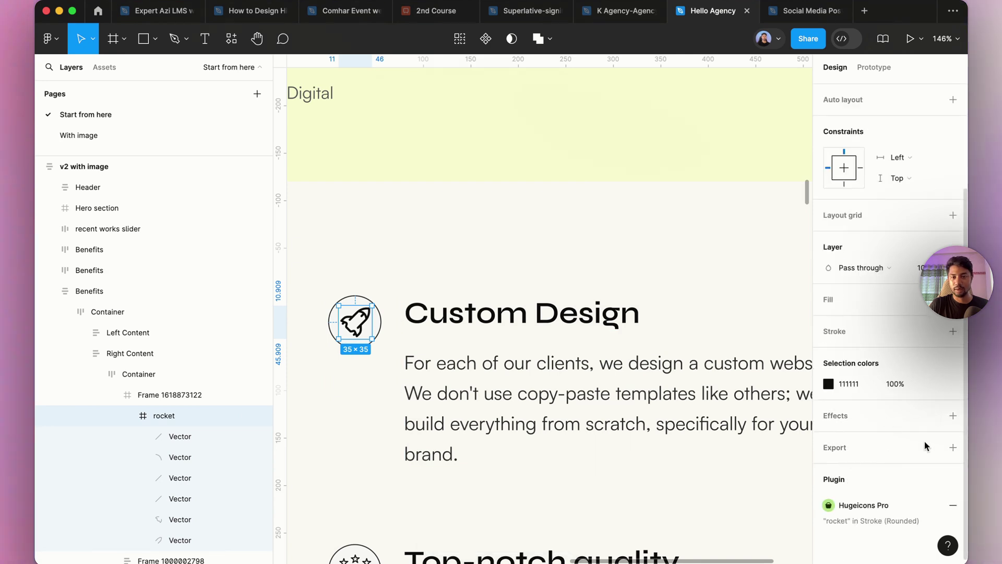
{"action": "left_click", "coordinate": [952, 448]}
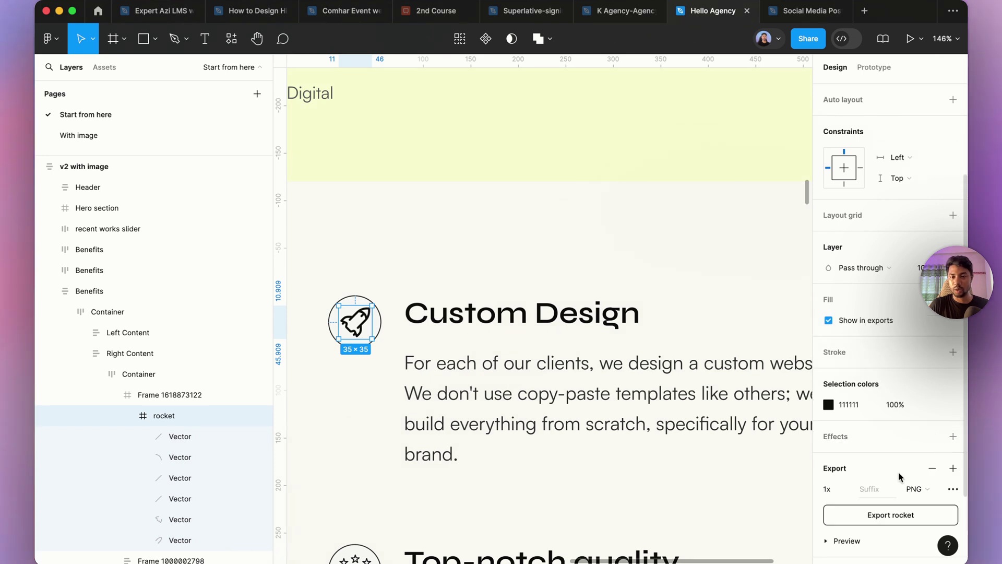
{"action": "scroll", "coordinate": [898, 471], "scroll_direction": "down", "scroll_amount": 1}
{"action": "left_click", "coordinate": [922, 455]}
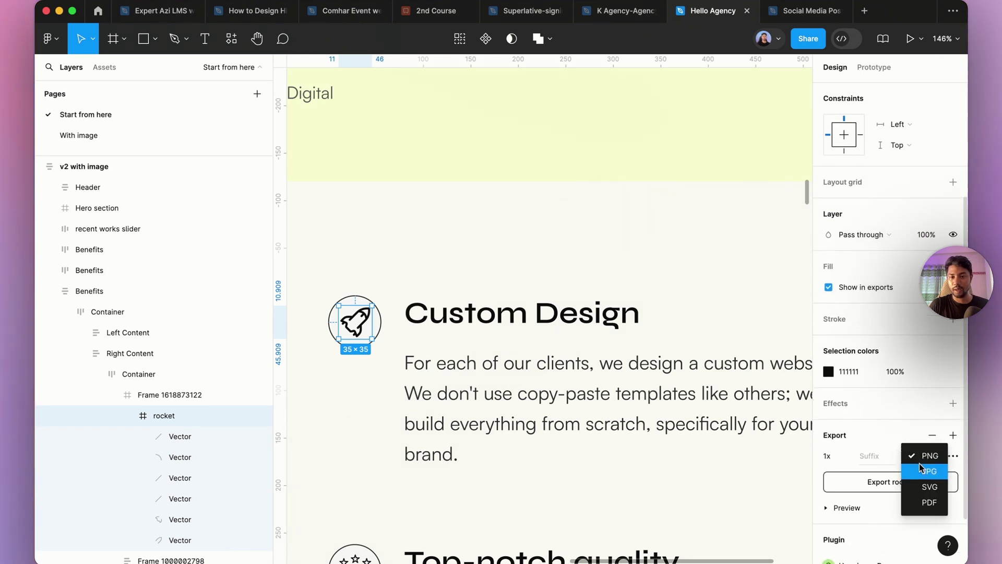
{"action": "left_click", "coordinate": [925, 488]}
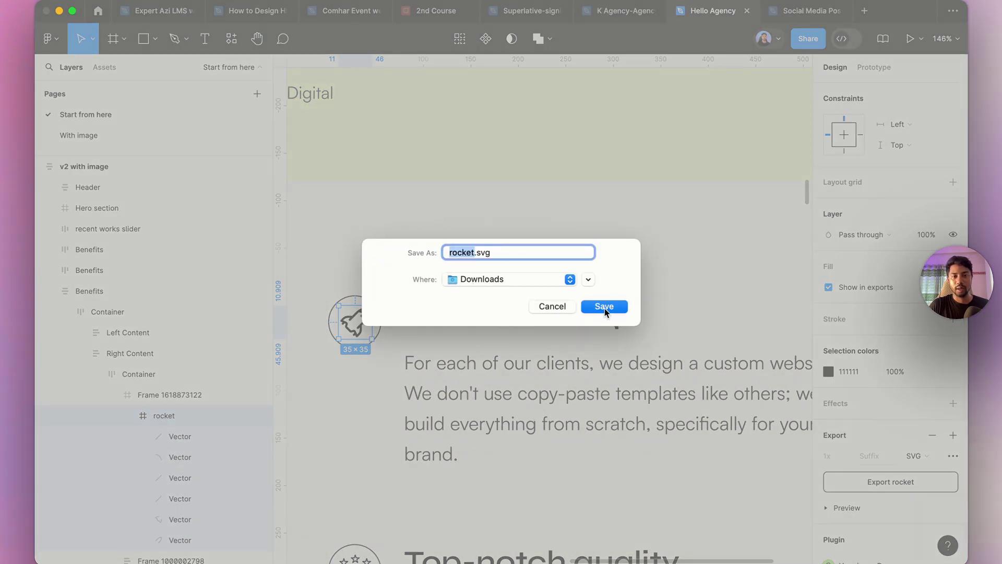
{"action": "left_click", "coordinate": [605, 308]}
Import rocket.svg from the Downloads folder onto the Framer canvas
{"action": "mouse_move", "coordinate": [454, 556]}
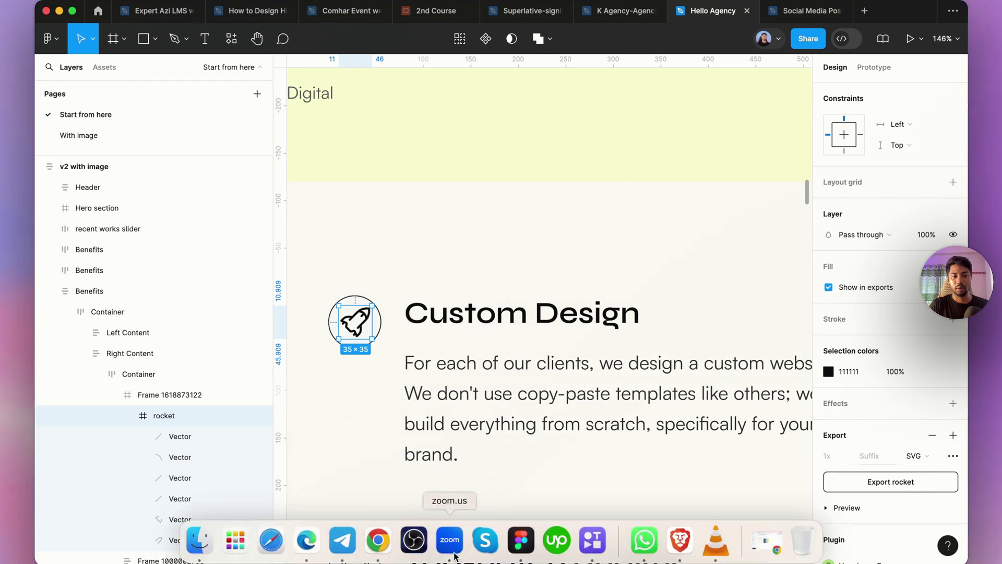
{"action": "left_click", "coordinate": [679, 540]}
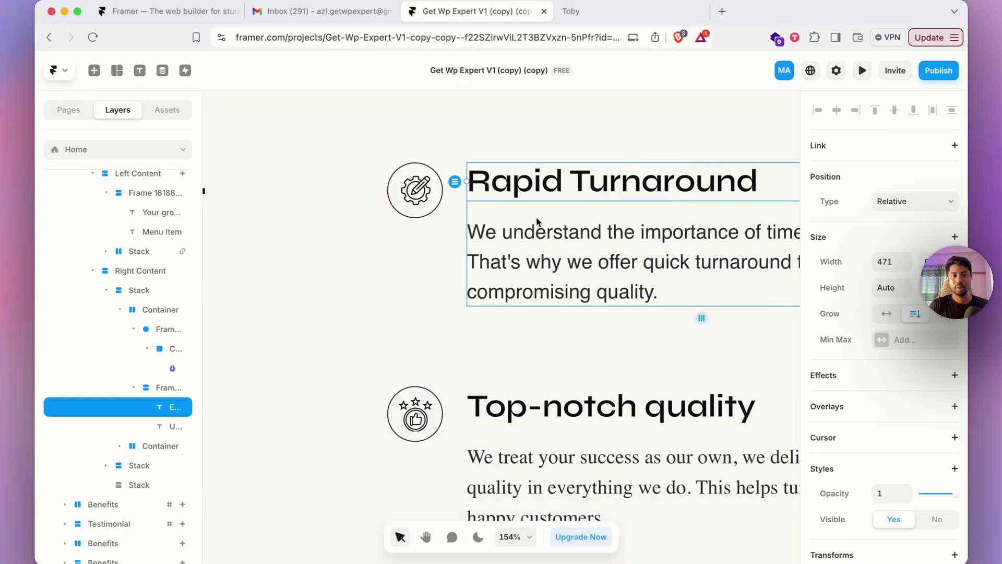
{"action": "scroll", "coordinate": [536, 222], "scroll_direction": "down", "scroll_amount": 10}
{"action": "left_click", "coordinate": [269, 430]}
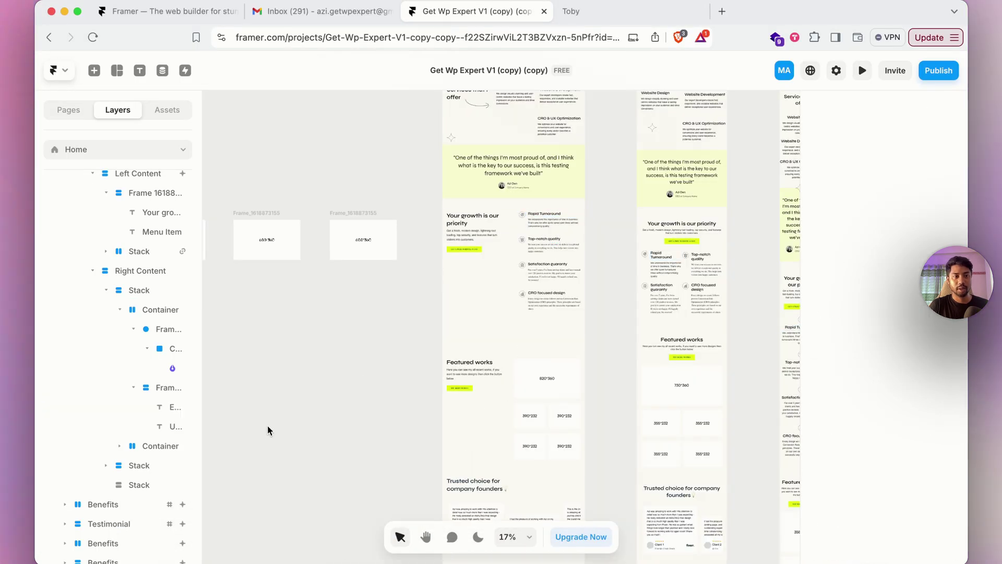
{"action": "left_click", "coordinate": [200, 543]}
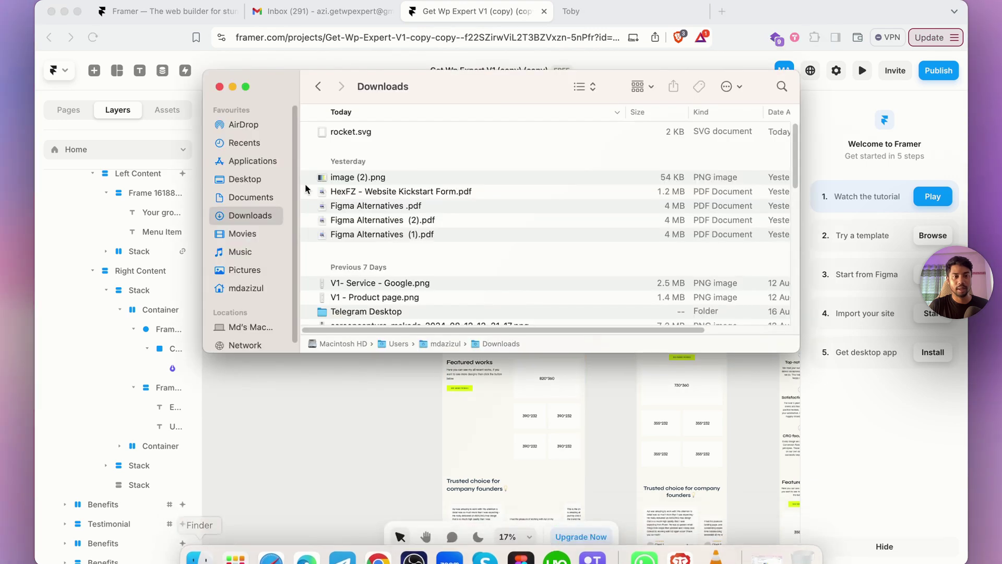
{"action": "left_click", "coordinate": [403, 138]}
{"action": "left_click_drag", "start_coordinate": [363, 452], "coordinate": [364, 454]}
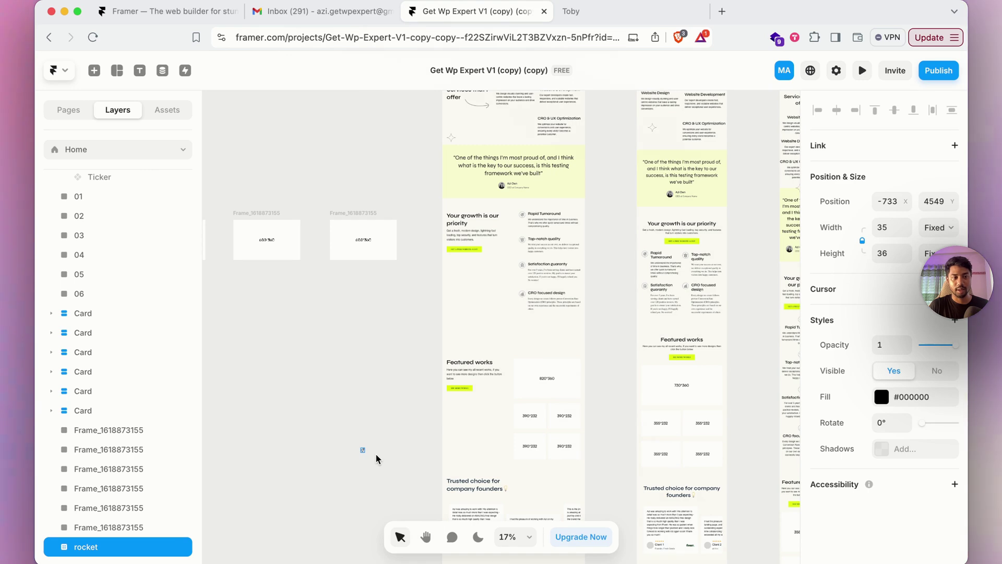
Delete the imported rocket from the canvas and scroll back to the services section
{"action": "scroll", "coordinate": [369, 458], "scroll_direction": "down", "scroll_amount": 5}
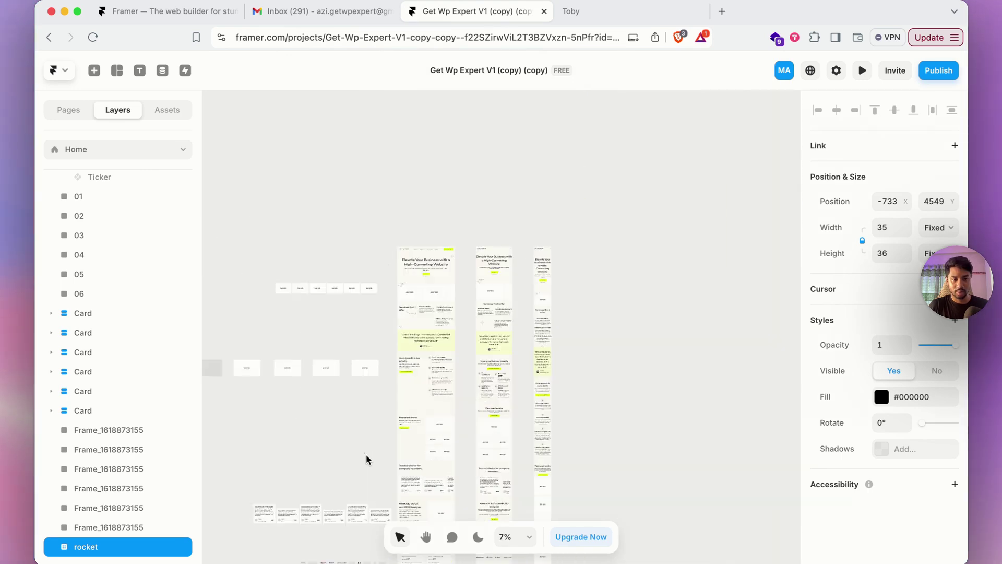
{"action": "scroll", "coordinate": [367, 458], "scroll_direction": "up", "scroll_amount": 6}
{"action": "left_click_drag", "start_coordinate": [319, 382], "coordinate": [386, 500]}
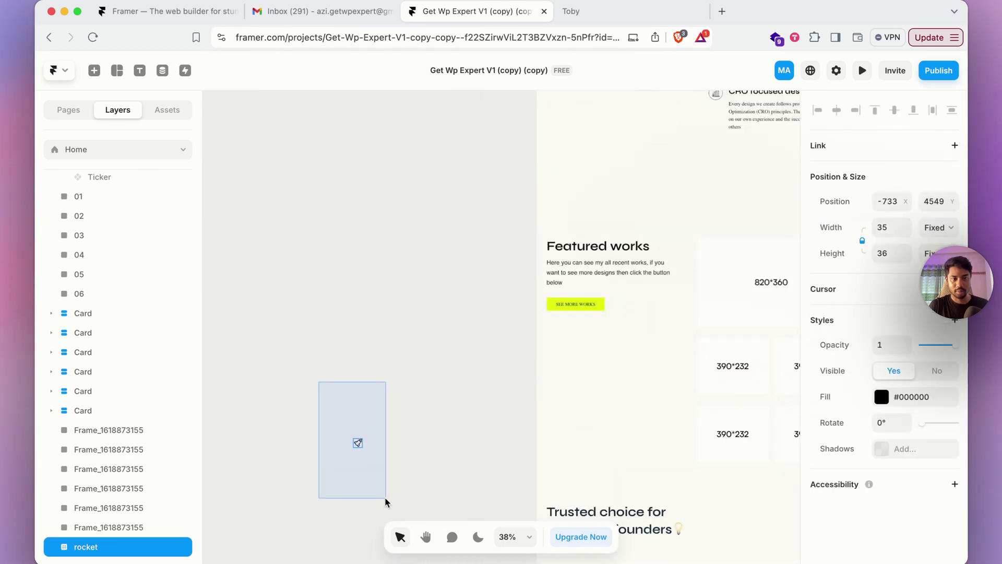
{"action": "key", "text": "BackSpace"}
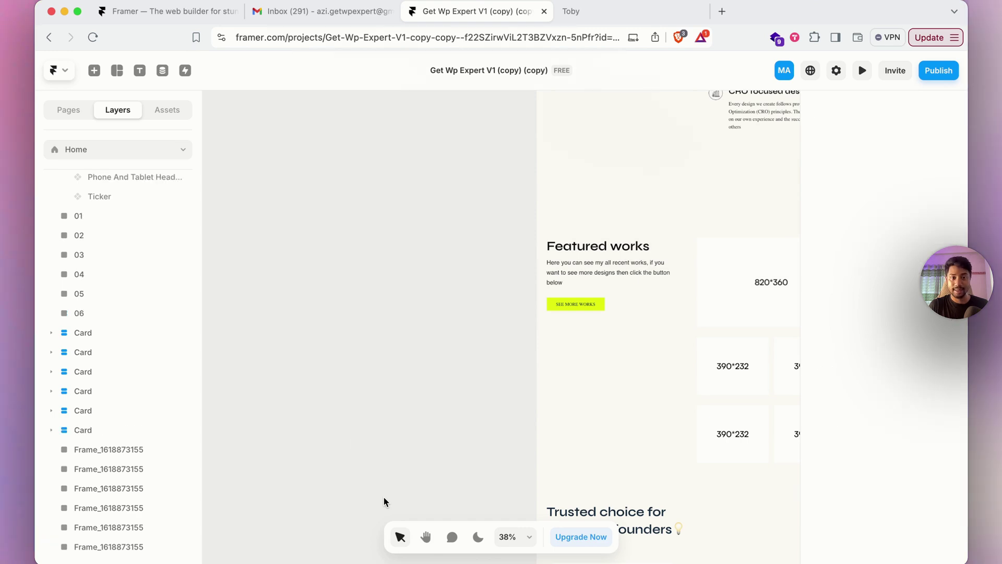
{"action": "scroll", "coordinate": [477, 266], "scroll_direction": "up", "scroll_amount": 2}
{"action": "scroll", "coordinate": [477, 266], "scroll_direction": "down", "scroll_amount": 5}
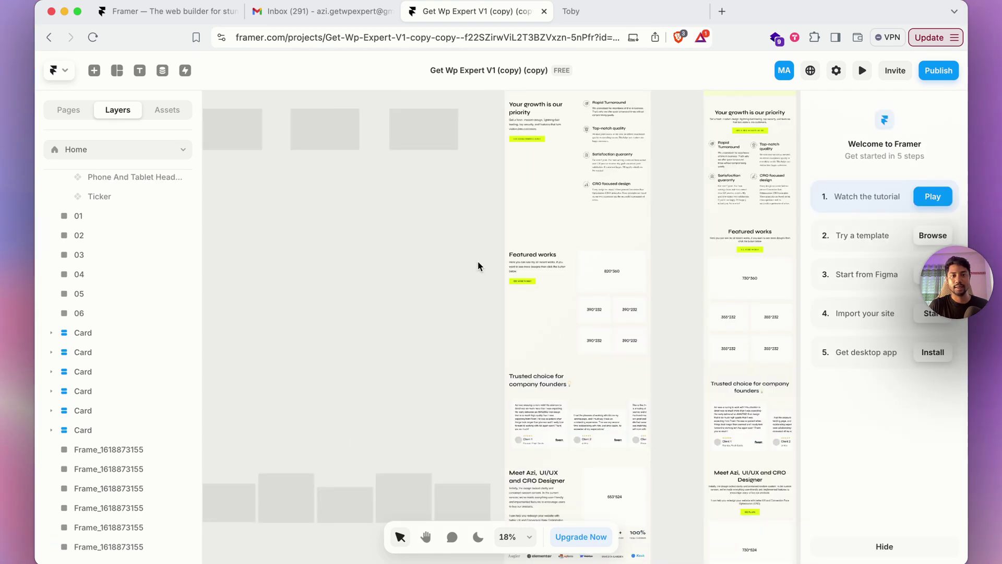
{"action": "scroll", "coordinate": [577, 183], "scroll_direction": "up", "scroll_amount": 10}
{"action": "scroll", "coordinate": [361, 153], "scroll_direction": "right", "scroll_amount": 2}
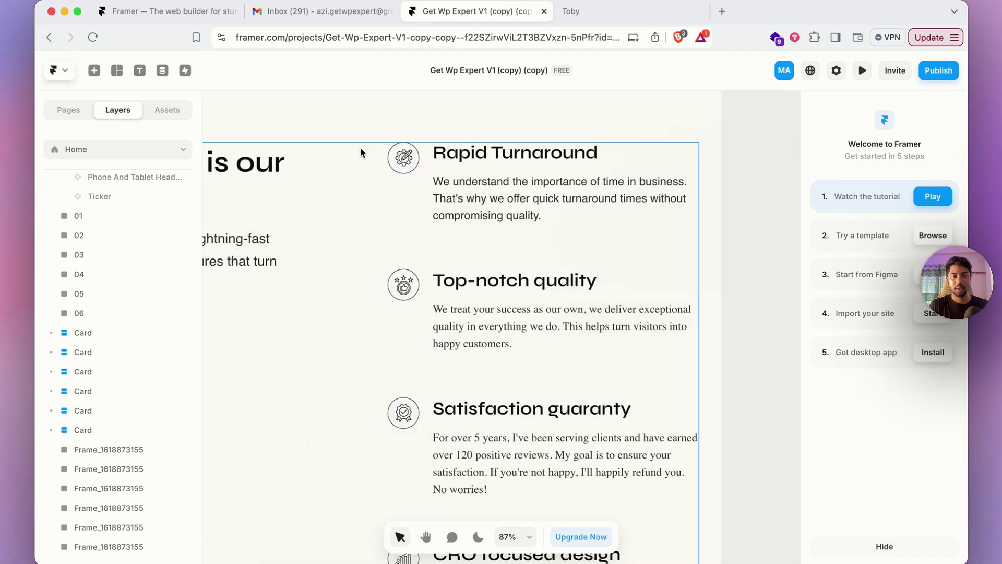
Paste the rocket graphic into the Rapid Turnaround icon and centre it in the circle
{"action": "left_click", "coordinate": [403, 157]}
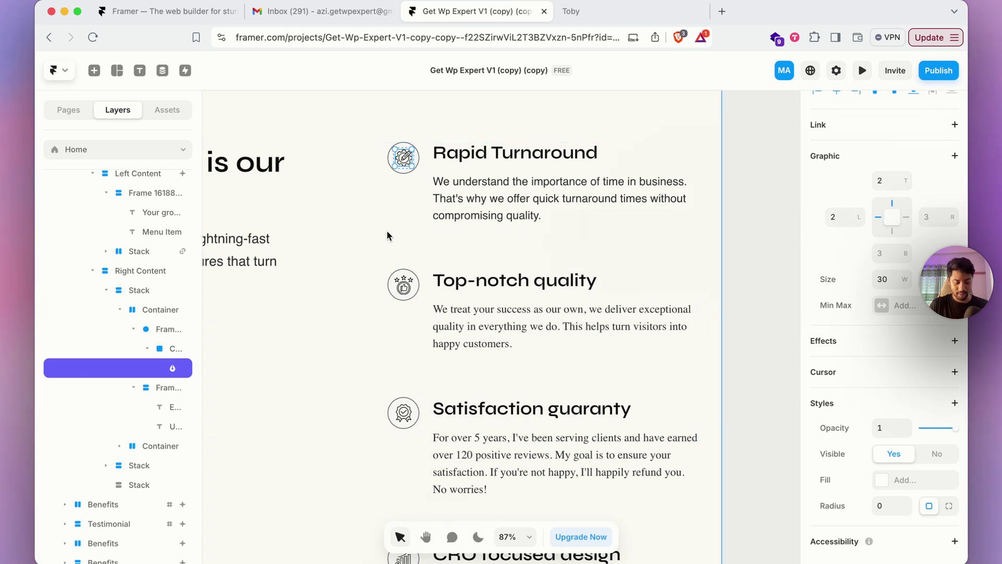
{"action": "key", "text": "super+v"}
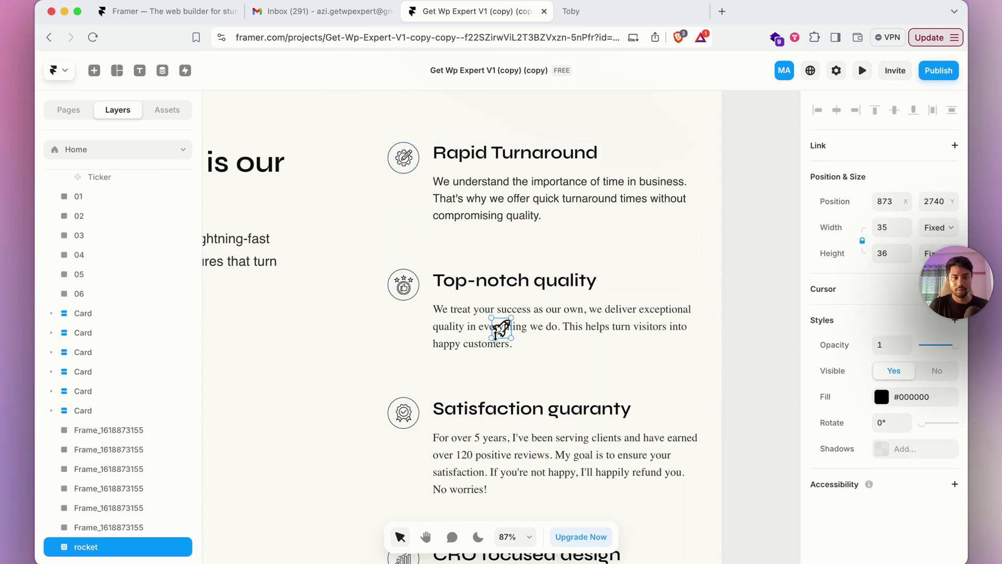
{"action": "left_click_drag", "start_coordinate": [486, 288], "coordinate": [410, 162]}
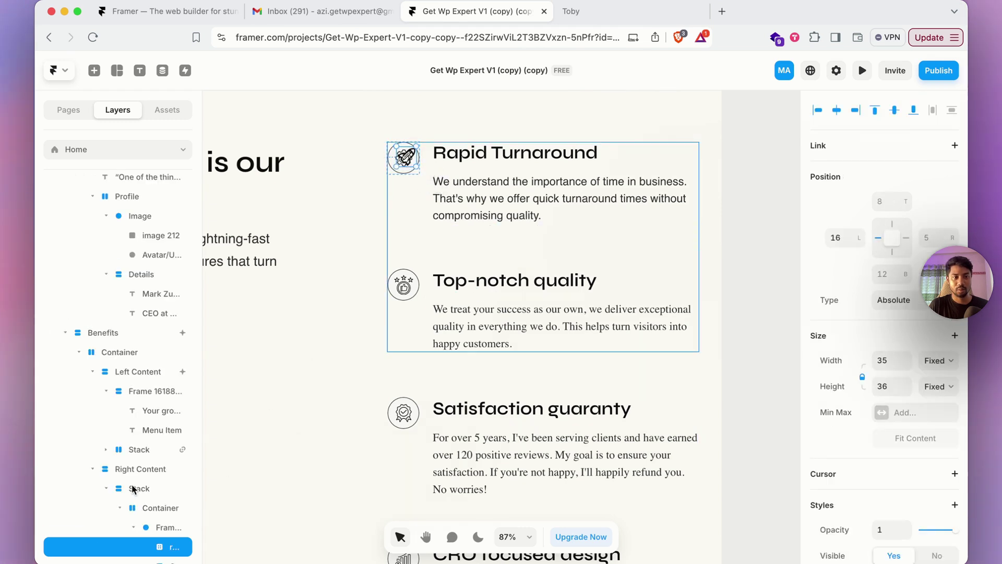
{"action": "scroll", "coordinate": [133, 490], "scroll_direction": "down", "scroll_amount": 3}
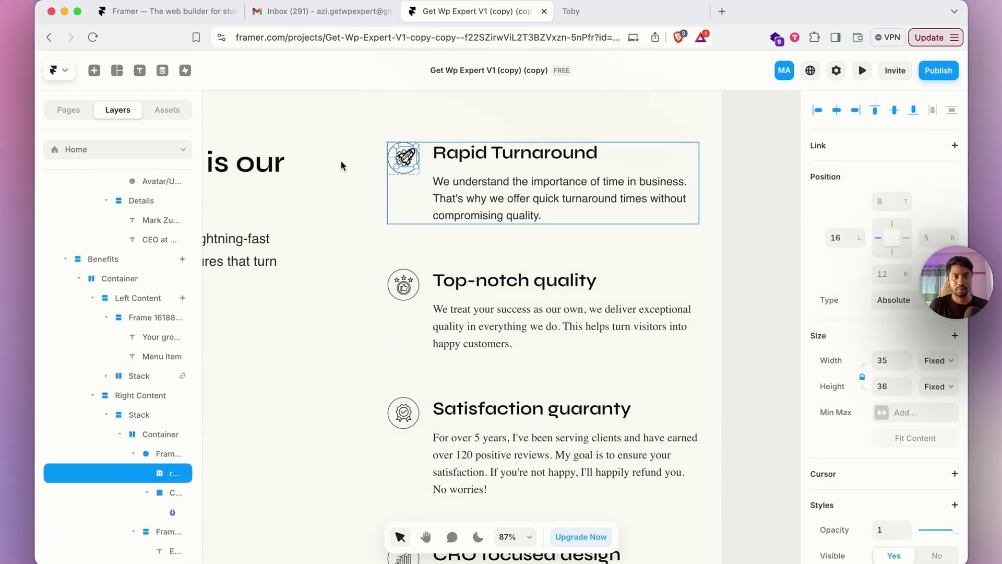
{"action": "scroll", "coordinate": [405, 157], "scroll_direction": "up", "scroll_amount": 5}
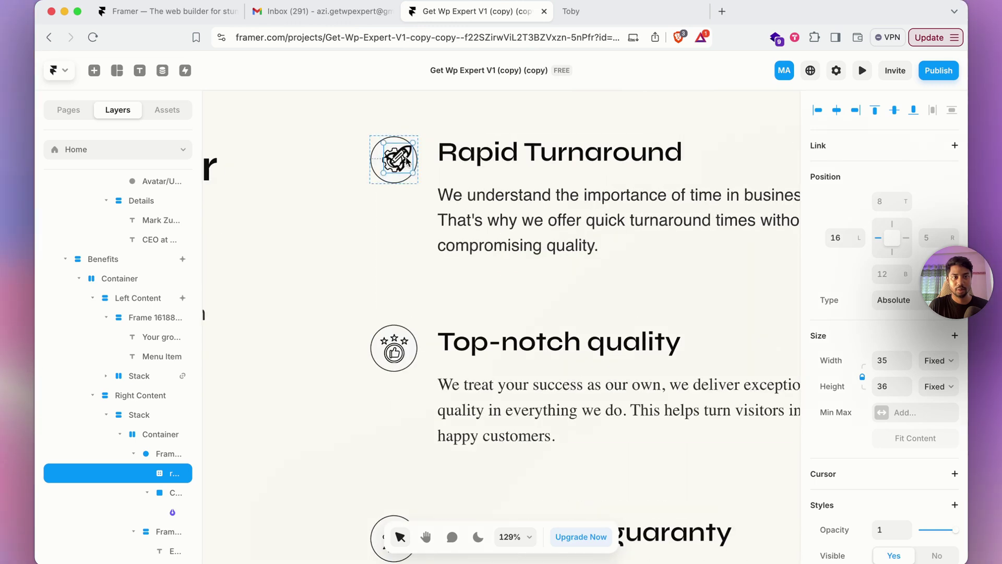
{"action": "left_click_drag", "start_coordinate": [398, 164], "coordinate": [397, 162]}
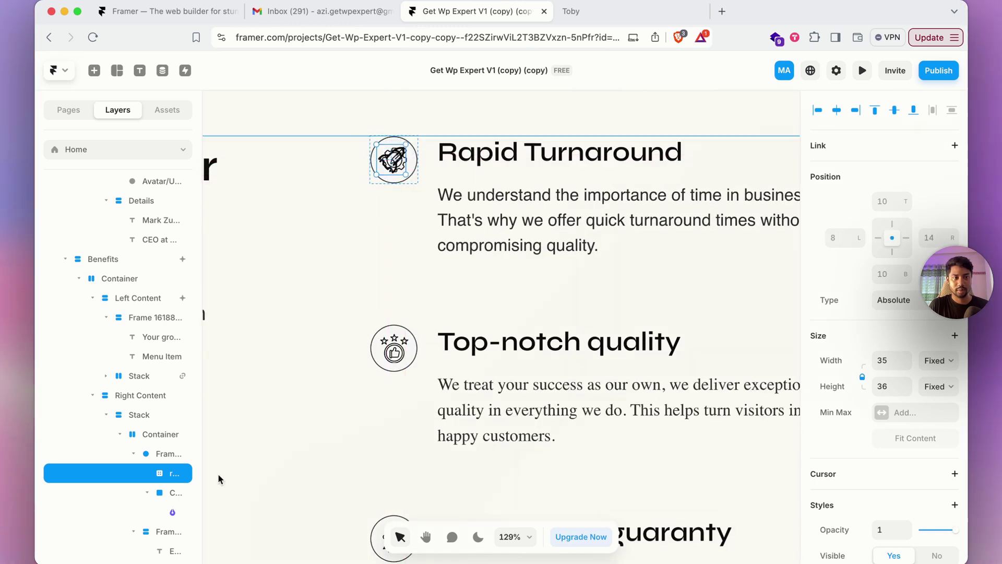
Delete the old Rapid Turnaround icon layer, leaving the rocket selected
{"action": "left_click", "coordinate": [176, 490]}
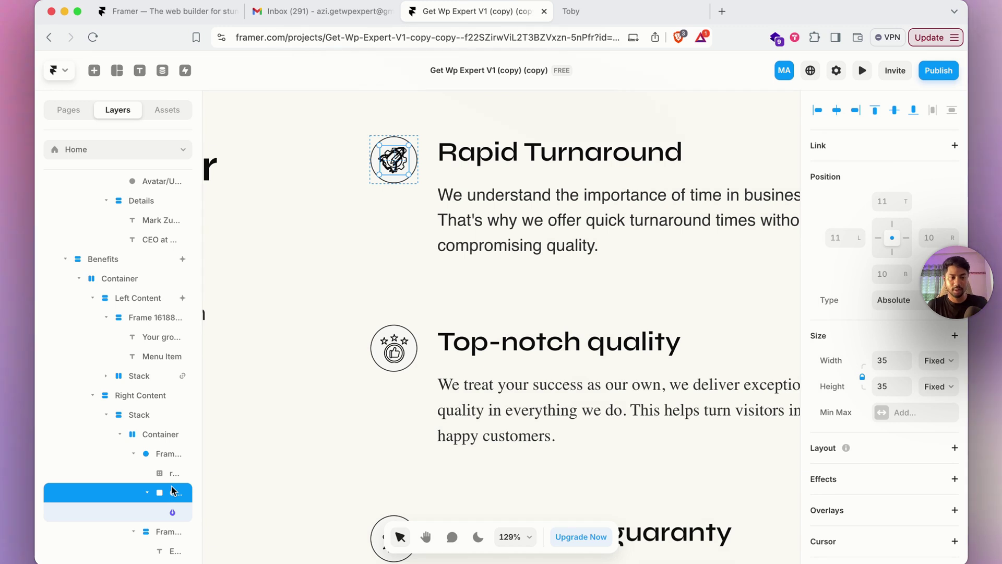
{"action": "key", "text": "Delete"}
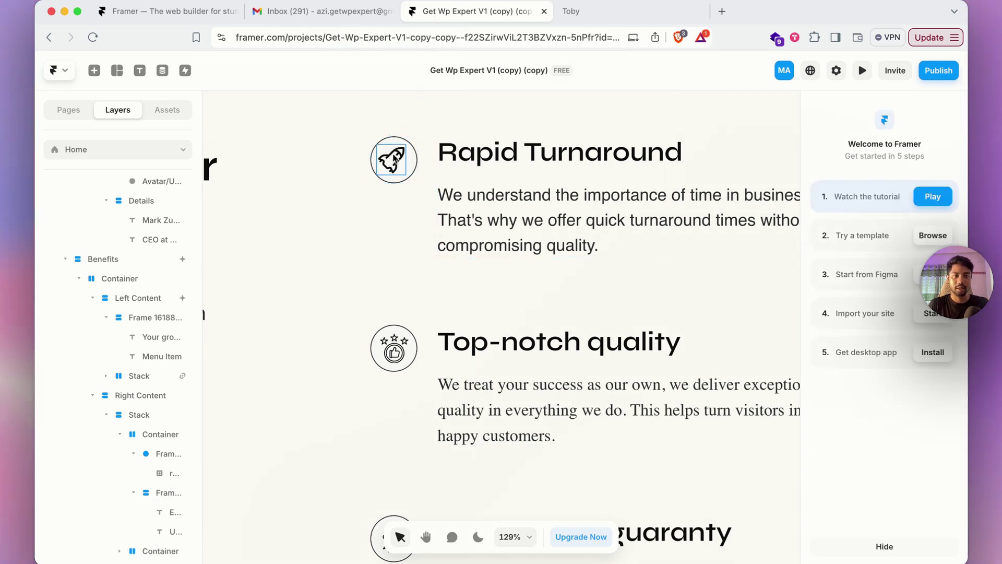
{"action": "left_click", "coordinate": [395, 159]}
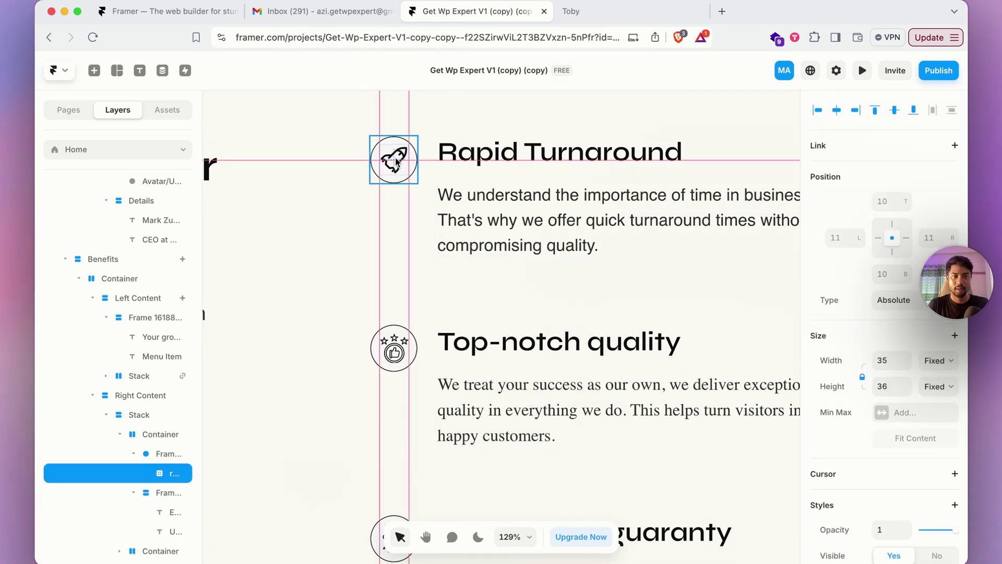
{"action": "scroll", "coordinate": [407, 173], "scroll_direction": "down", "scroll_amount": 15}
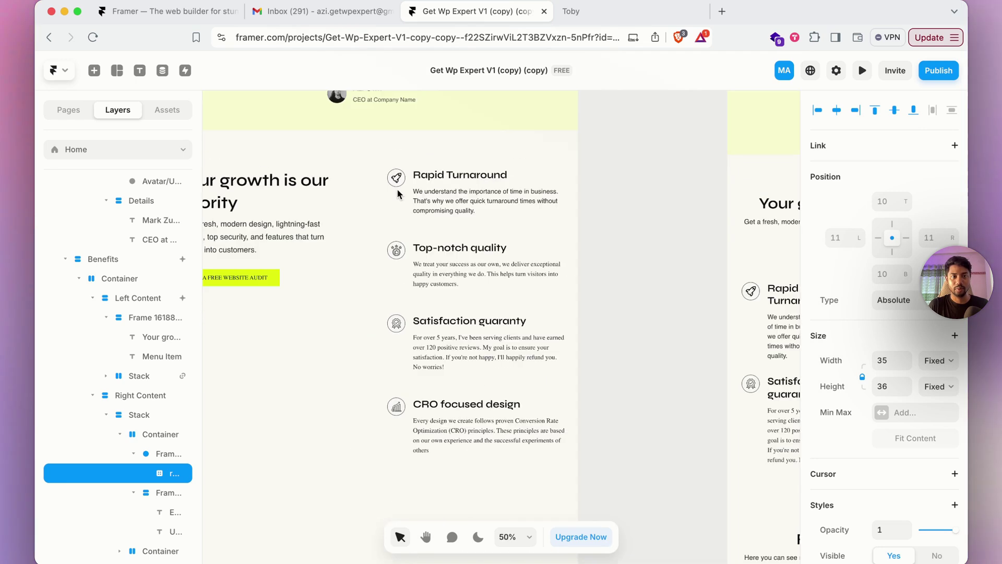
{"action": "scroll", "coordinate": [443, 230], "scroll_direction": "up", "scroll_amount": 6}
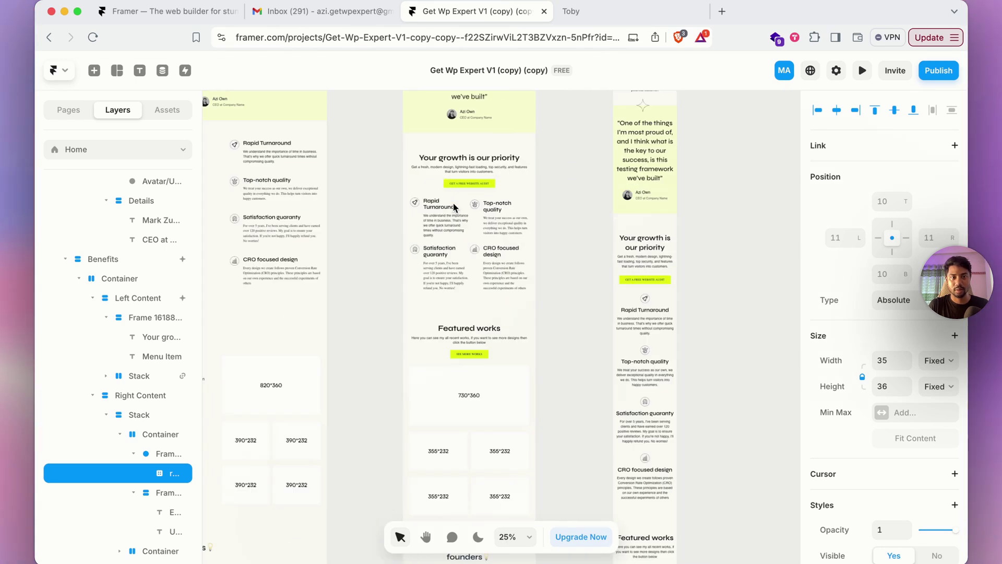
{"action": "scroll", "coordinate": [419, 205], "scroll_direction": "up", "scroll_amount": 5}
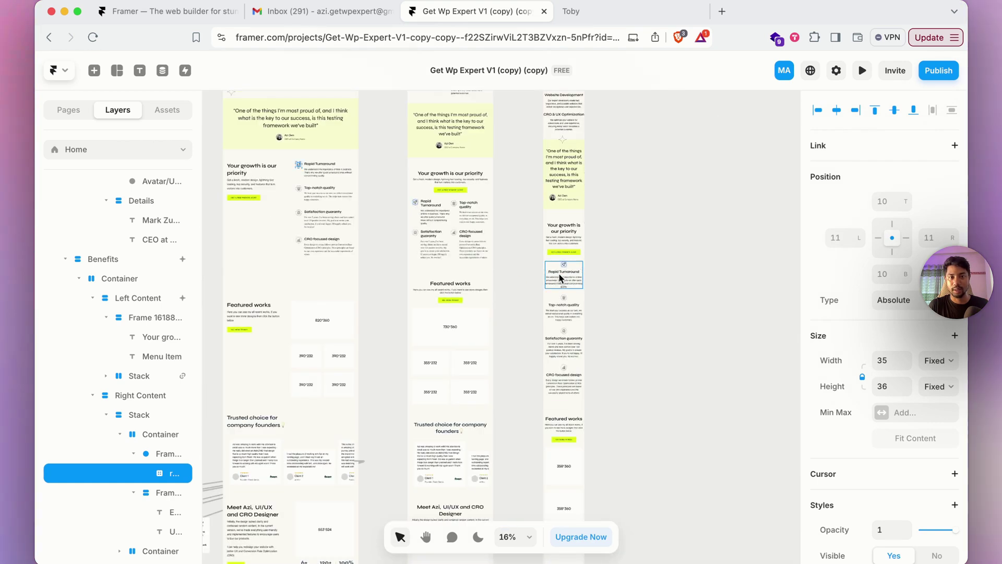
{"action": "scroll", "coordinate": [553, 269], "scroll_direction": "up", "scroll_amount": 6}
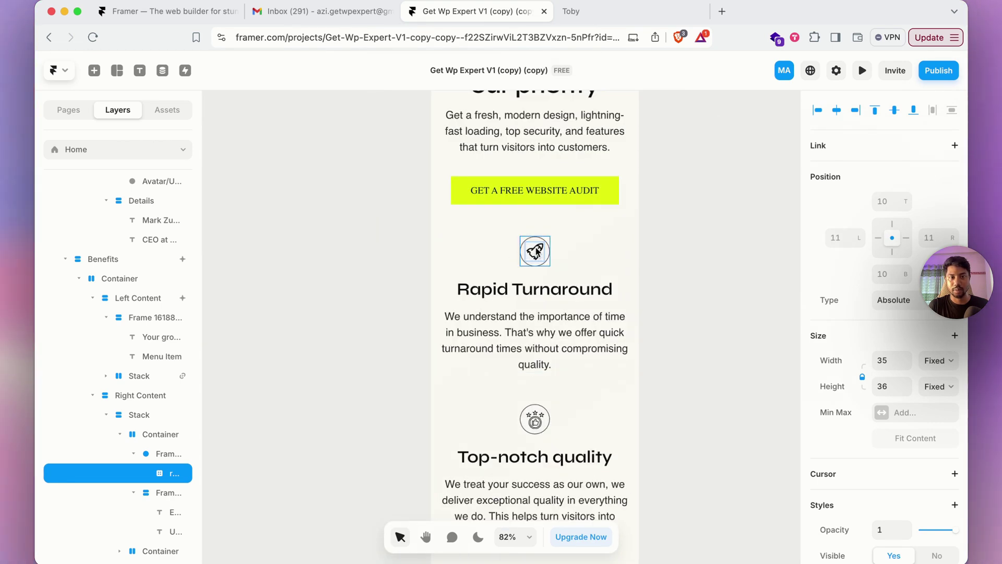
{"action": "scroll", "coordinate": [536, 252], "scroll_direction": "down", "scroll_amount": 10}
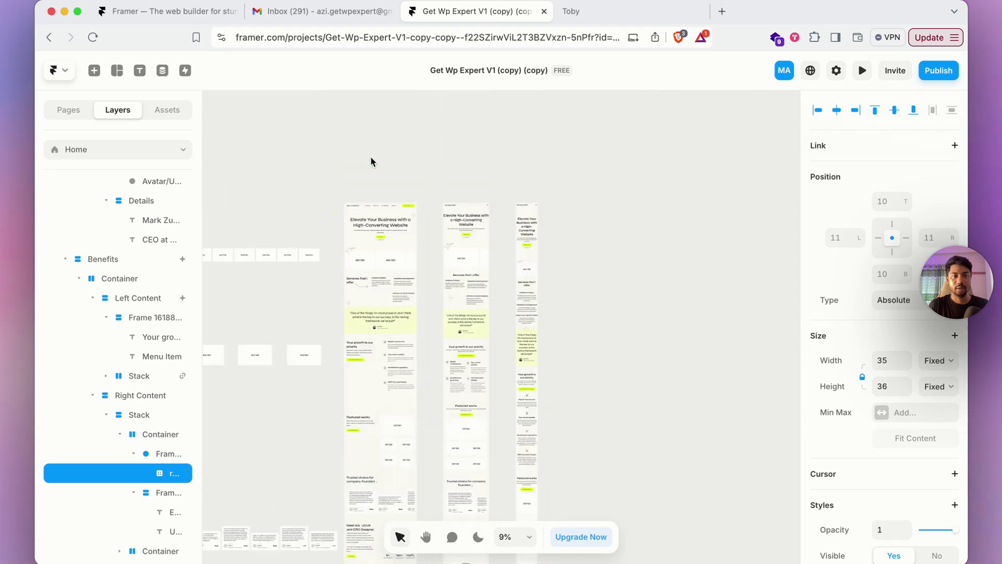
{"action": "left_click", "coordinate": [374, 205]}
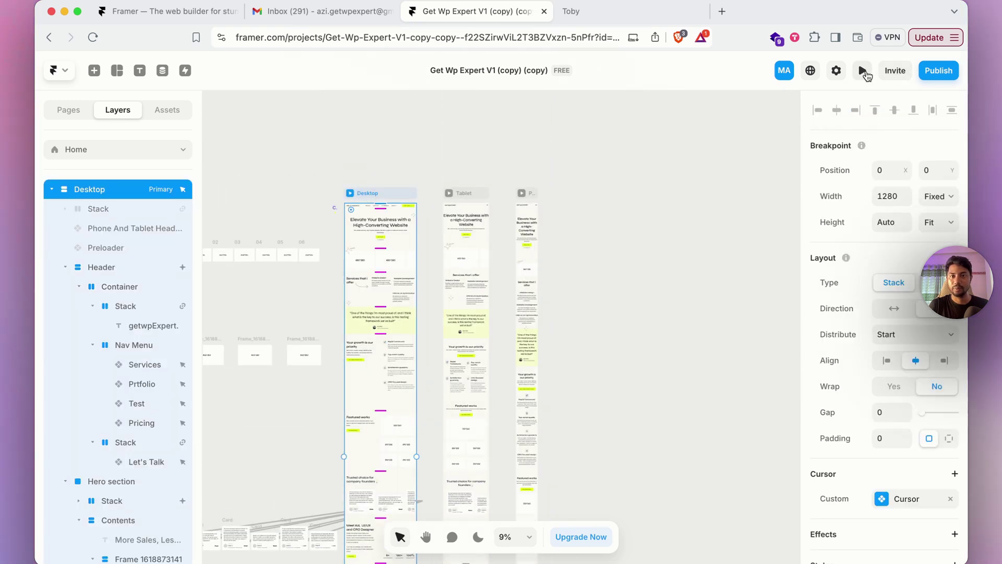
{"action": "left_click", "coordinate": [862, 70]}
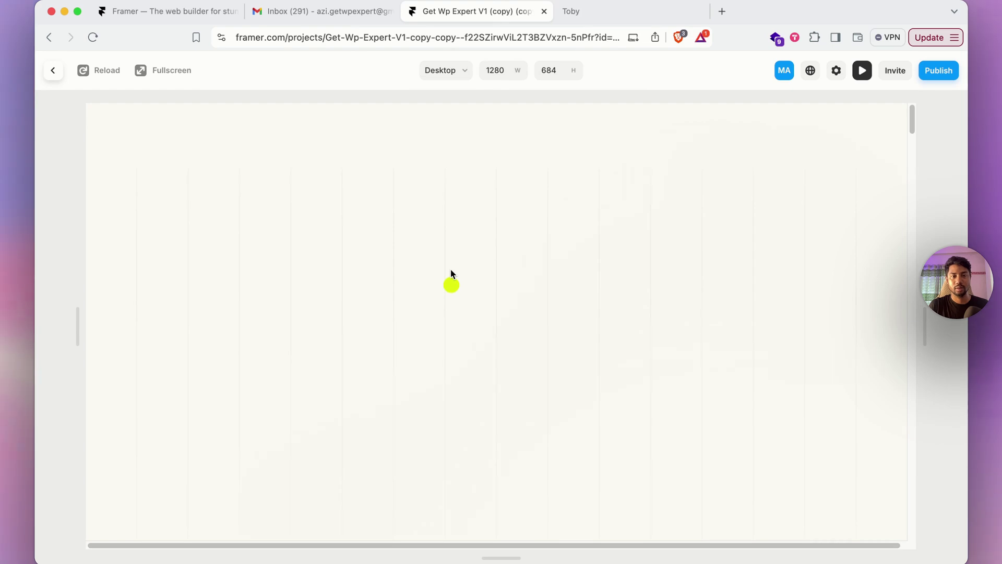
{"action": "scroll", "coordinate": [451, 272], "scroll_direction": "down", "scroll_amount": 5}
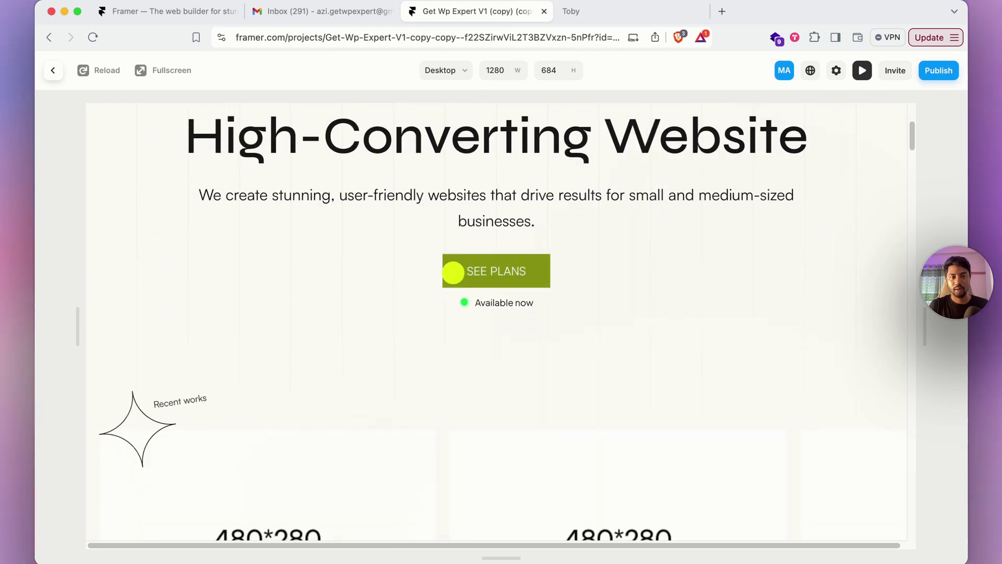
{"action": "scroll", "coordinate": [452, 271], "scroll_direction": "down", "scroll_amount": 15}
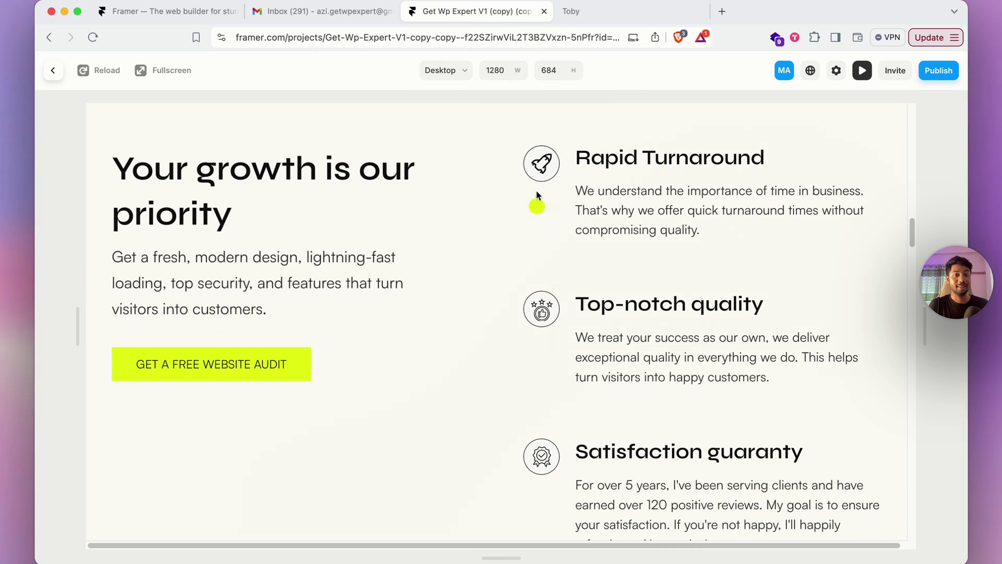
{"action": "left_click", "coordinate": [54, 72]}
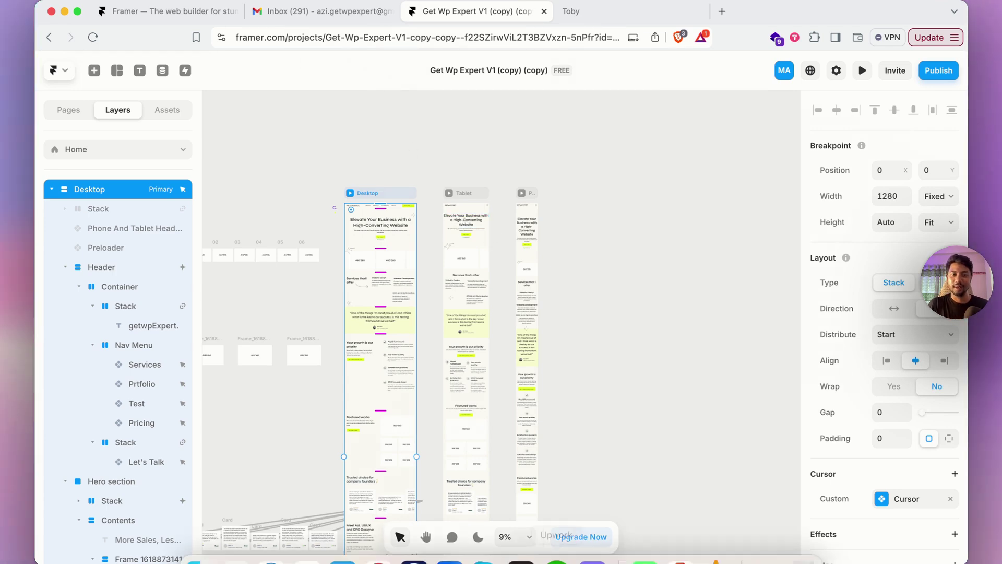
Return to the Figma landing-page design in Chrome and scroll to the Benefits section
{"action": "mouse_move", "coordinate": [453, 536]}
{"action": "left_click", "coordinate": [378, 541]}
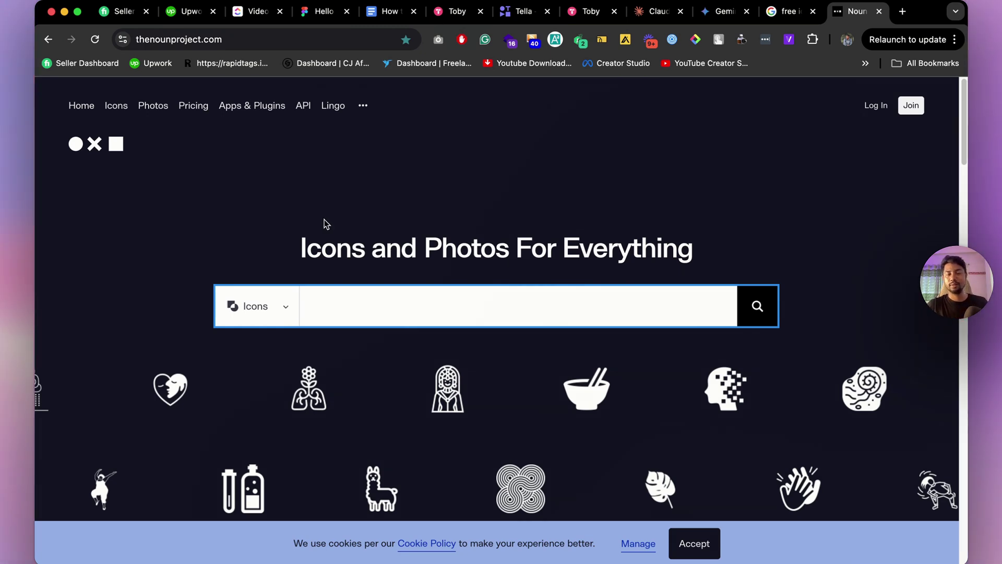
{"action": "left_click", "coordinate": [305, 15]}
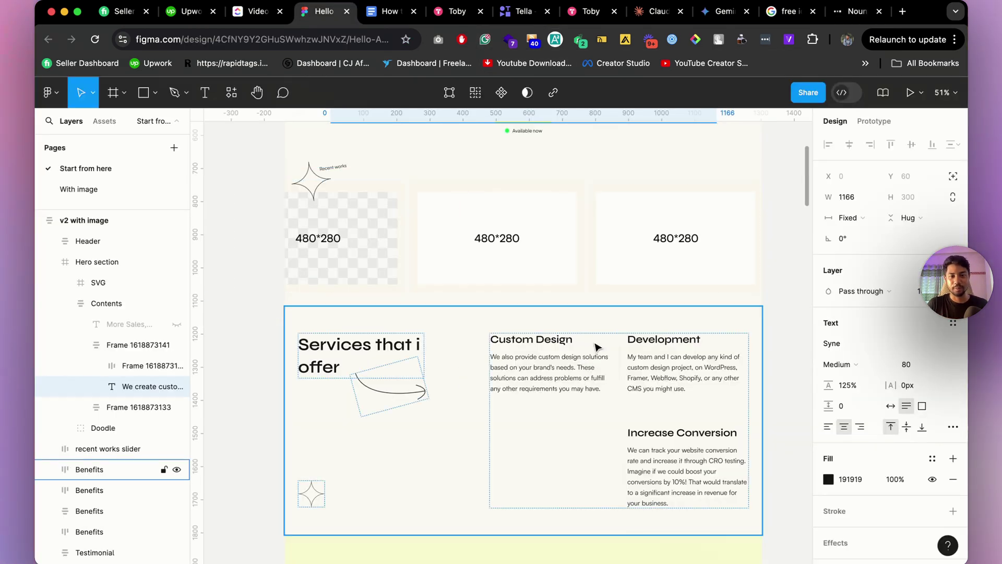
{"action": "scroll", "coordinate": [594, 344], "scroll_direction": "down", "scroll_amount": 5}
{"action": "scroll", "coordinate": [594, 344], "scroll_direction": "down", "scroll_amount": 8}
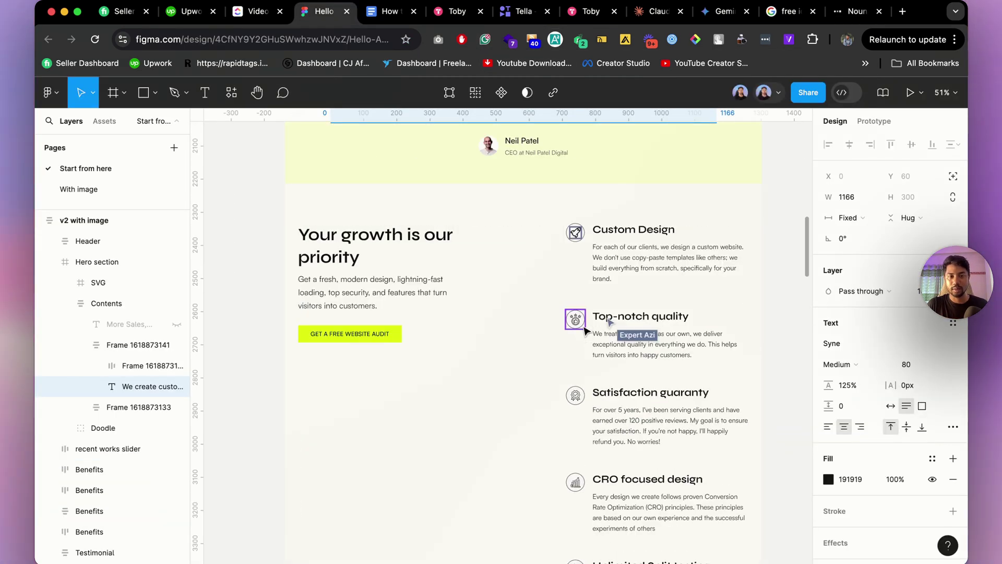
{"action": "scroll", "coordinate": [585, 328], "scroll_direction": "down", "scroll_amount": 3}
{"action": "scroll", "coordinate": [585, 328], "scroll_direction": "up", "scroll_amount": 10}
Drill into the Benefits section and select the Top-notch quality feature block
{"action": "left_click", "coordinate": [550, 283]}
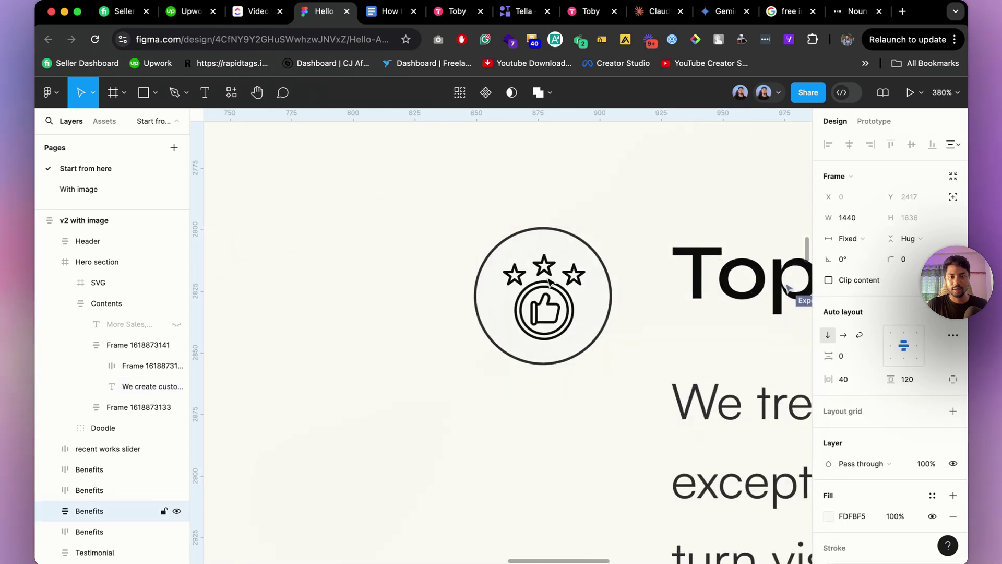
{"action": "double_click", "coordinate": [550, 271]}
{"action": "double_click", "coordinate": [550, 271]}
{"action": "double_click", "coordinate": [550, 272]}
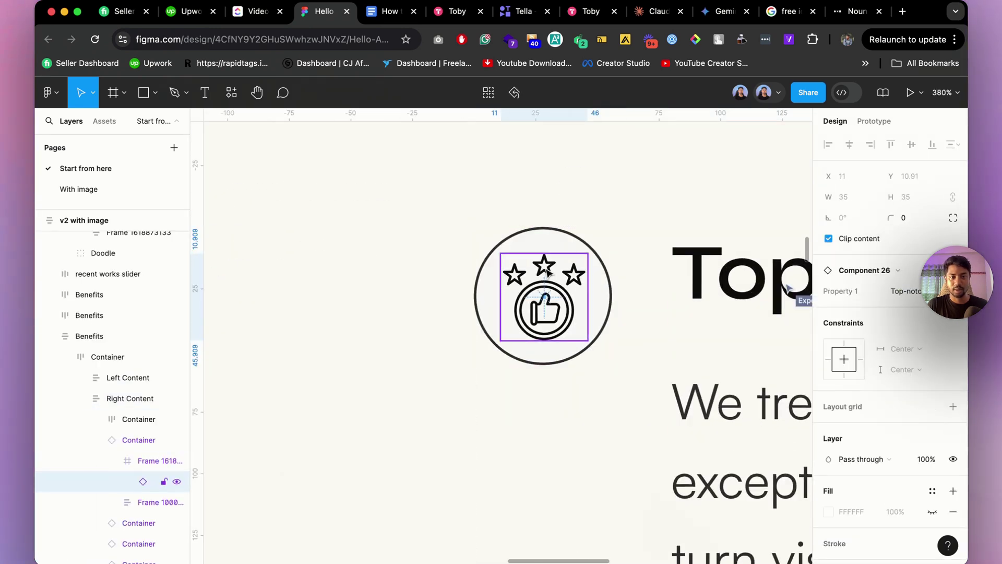
{"action": "scroll", "coordinate": [439, 284], "scroll_direction": "down", "scroll_amount": 5}
{"action": "left_click", "coordinate": [531, 350]}
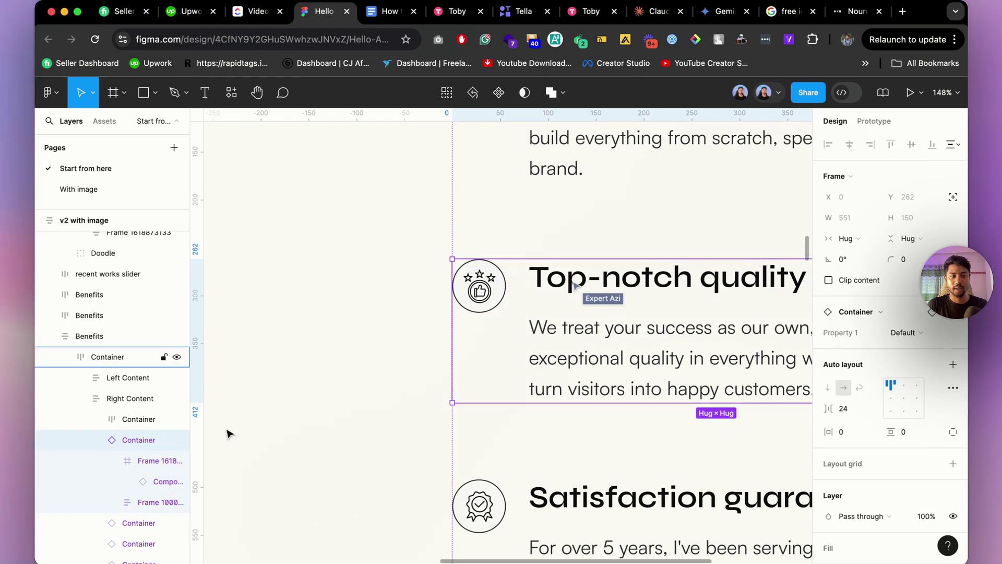
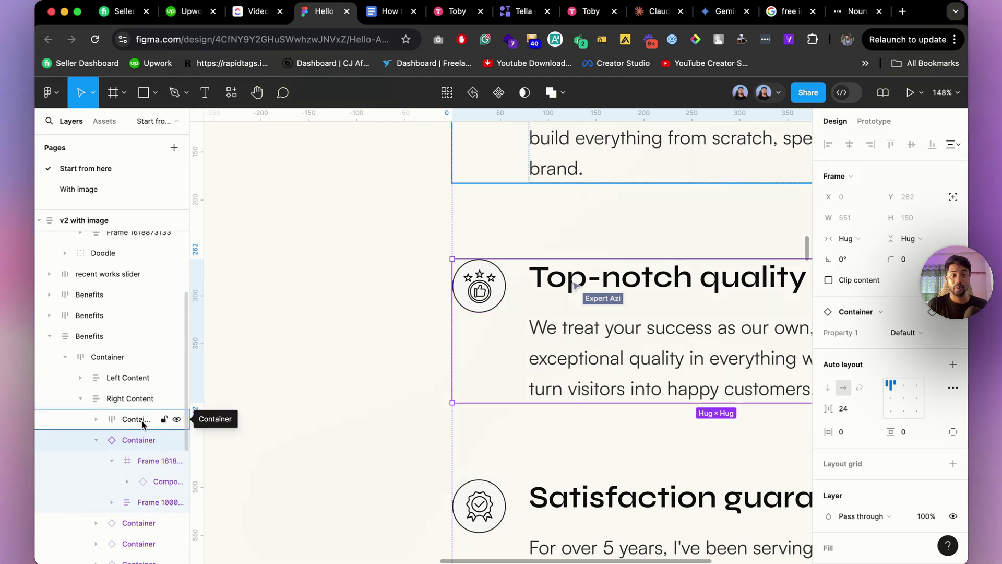
Detach the Top-notch quality container from its component and select its icon
{"action": "right_click", "coordinate": [610, 305]}
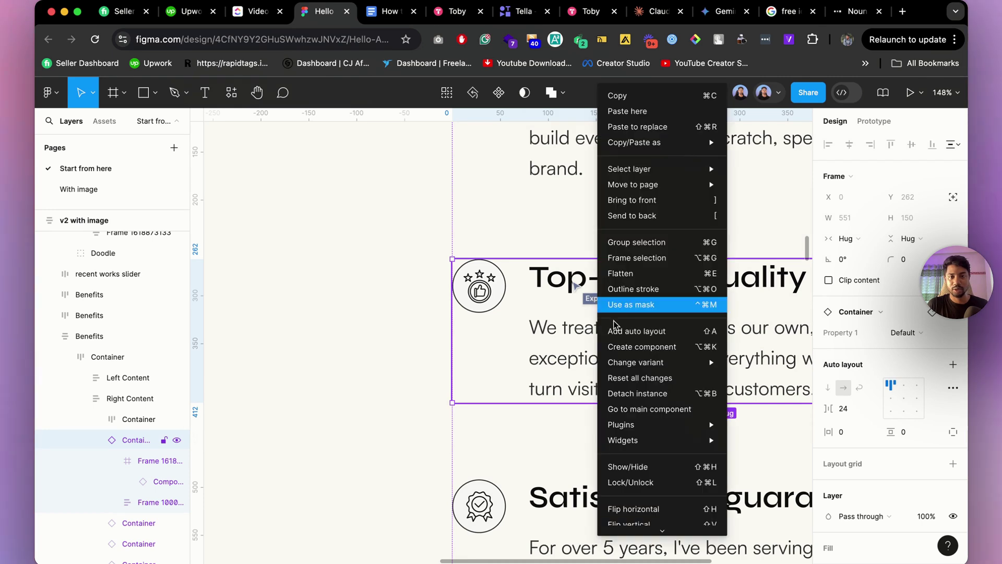
{"action": "left_click", "coordinate": [638, 394]}
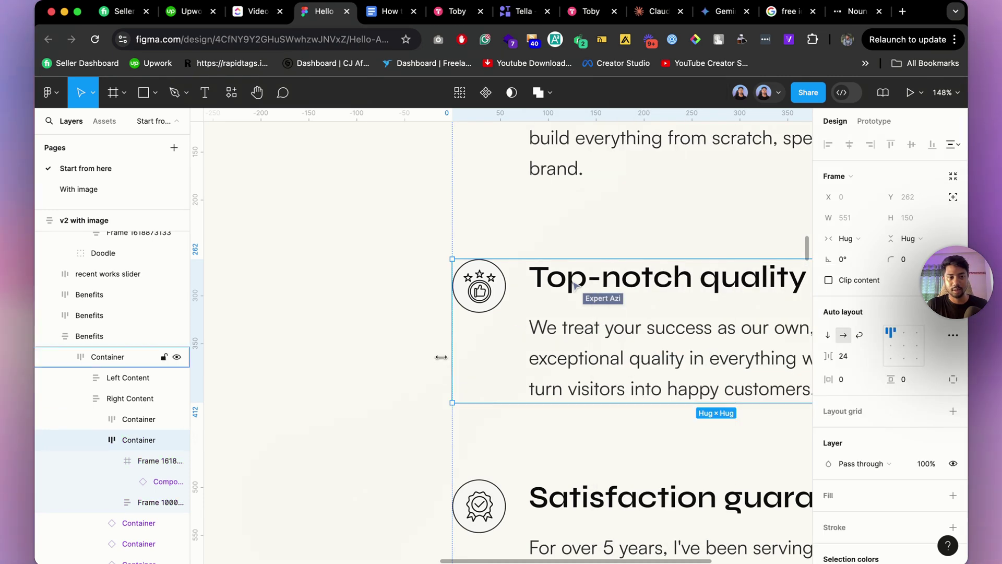
{"action": "double_click", "coordinate": [477, 286]}
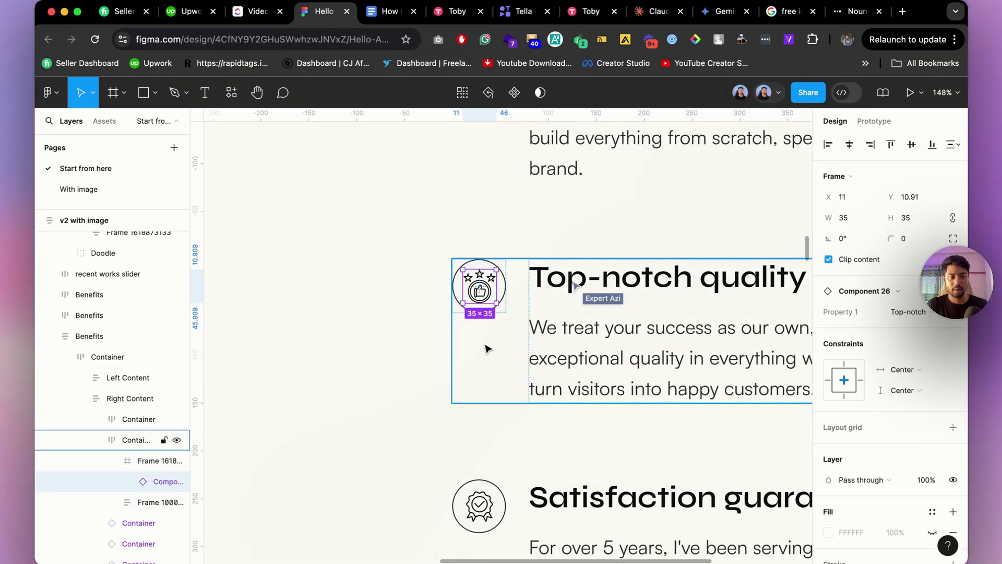
Search plugins for 'huge' and run the Hugeicons Pro icon library
{"action": "left_click", "coordinate": [231, 95]}
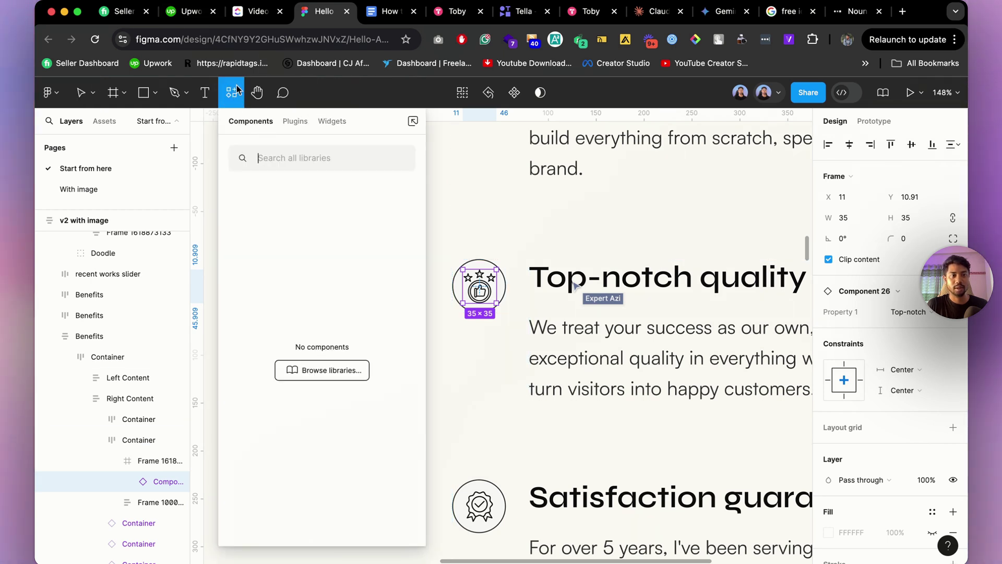
{"action": "left_click", "coordinate": [295, 122]}
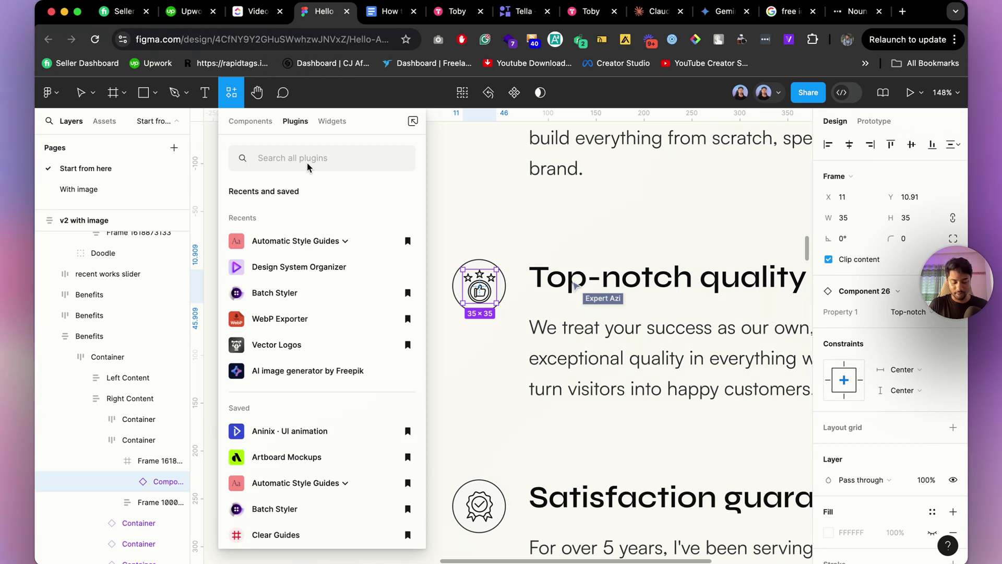
{"action": "type", "text": "huge"}
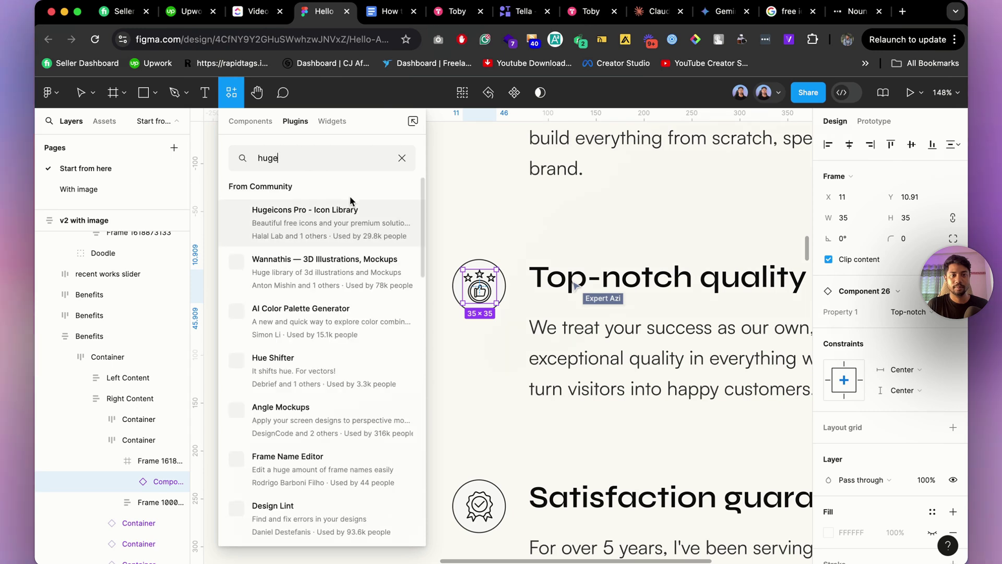
{"action": "left_click", "coordinate": [278, 214]}
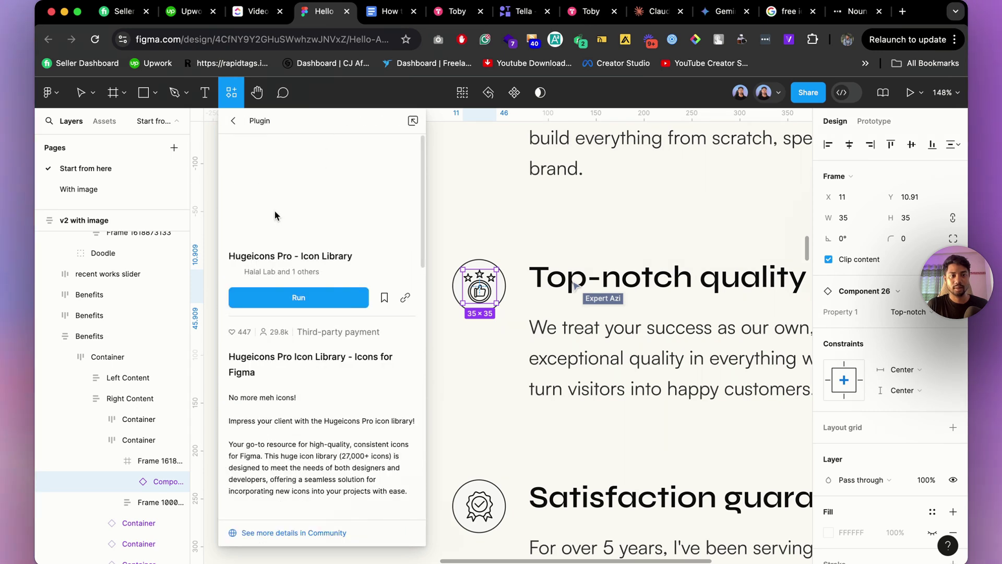
{"action": "left_click", "coordinate": [293, 306]}
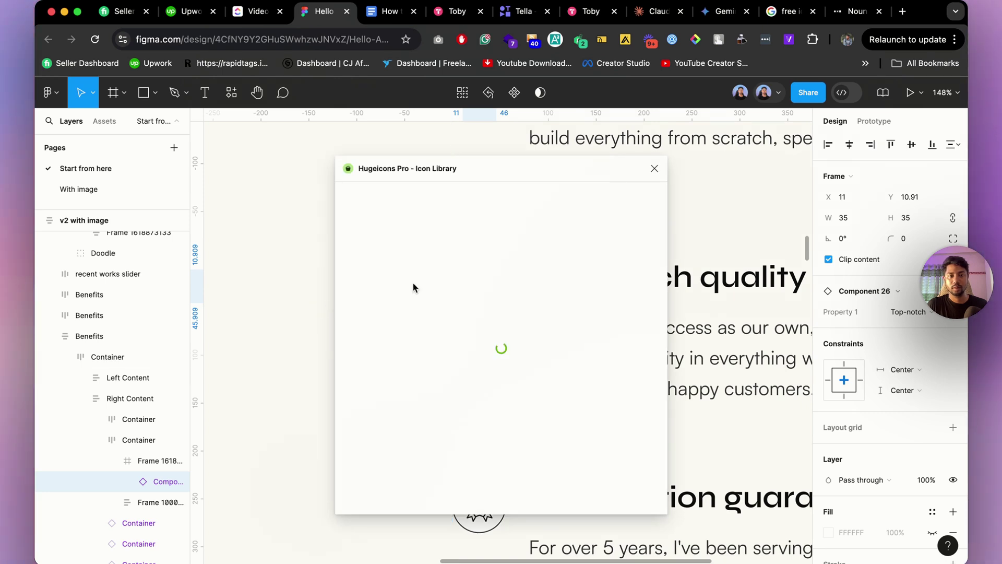
Switch the Hugeicons library to the Stroke (Rounded) icon set
{"action": "left_click_drag", "start_coordinate": [489, 179], "coordinate": [424, 173]}
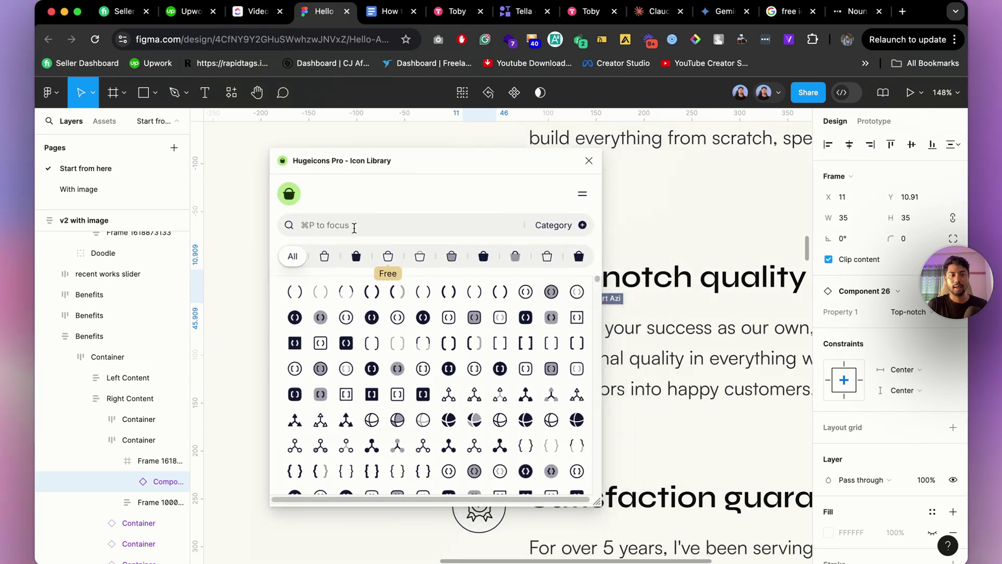
{"action": "left_click", "coordinate": [388, 256]}
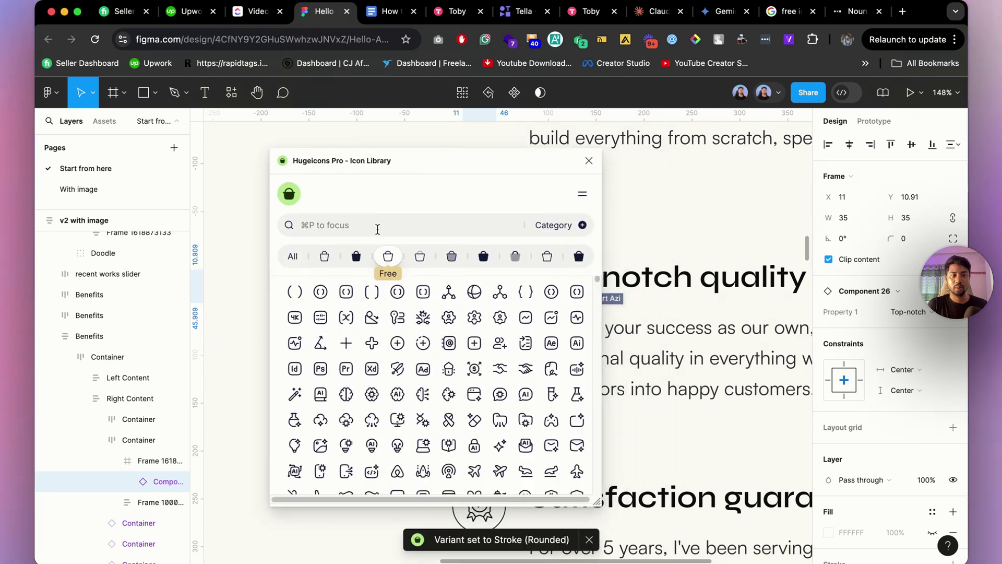
{"action": "left_click", "coordinate": [813, 11]}
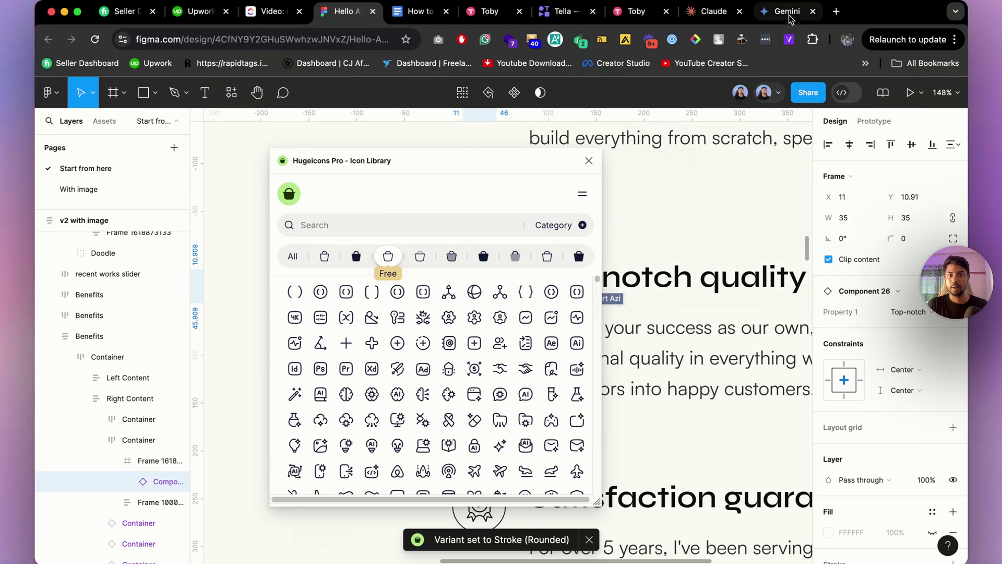
{"action": "left_click", "coordinate": [789, 13]}
{"action": "left_click", "coordinate": [505, 365]}
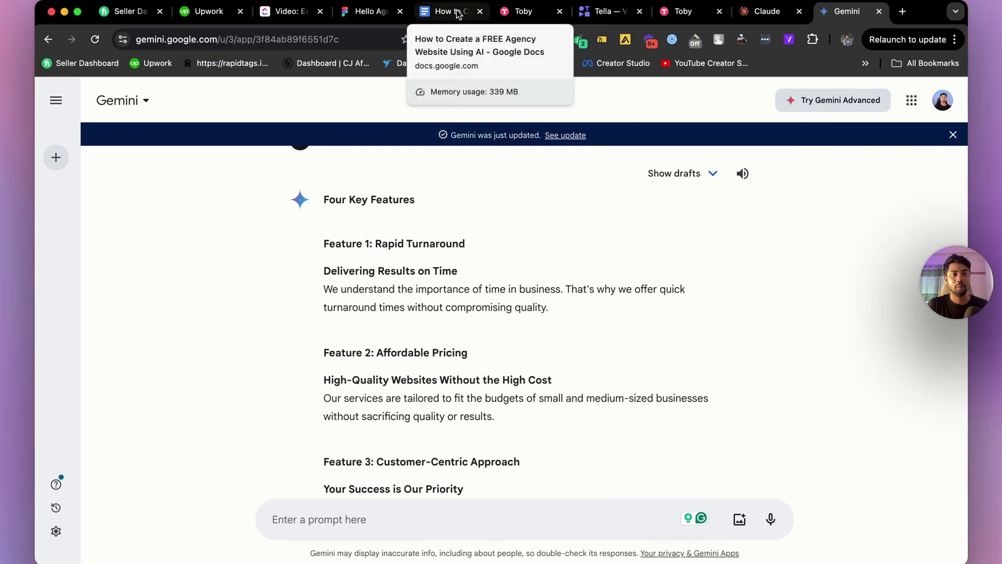
{"action": "left_click", "coordinate": [375, 20]}
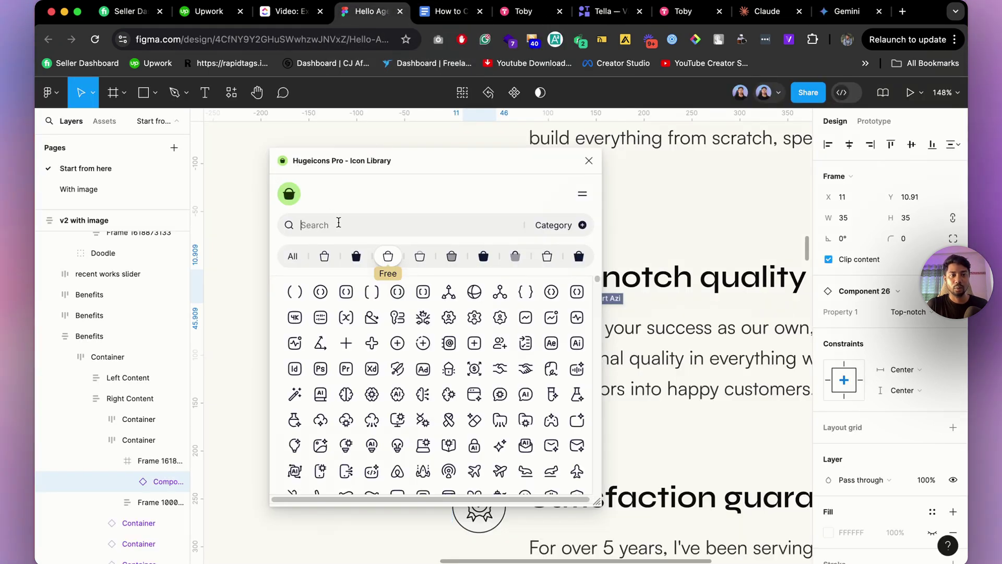
Search icons for 'dollar' and swap the selected icon for dollar-02
{"action": "type", "text": "ici"}
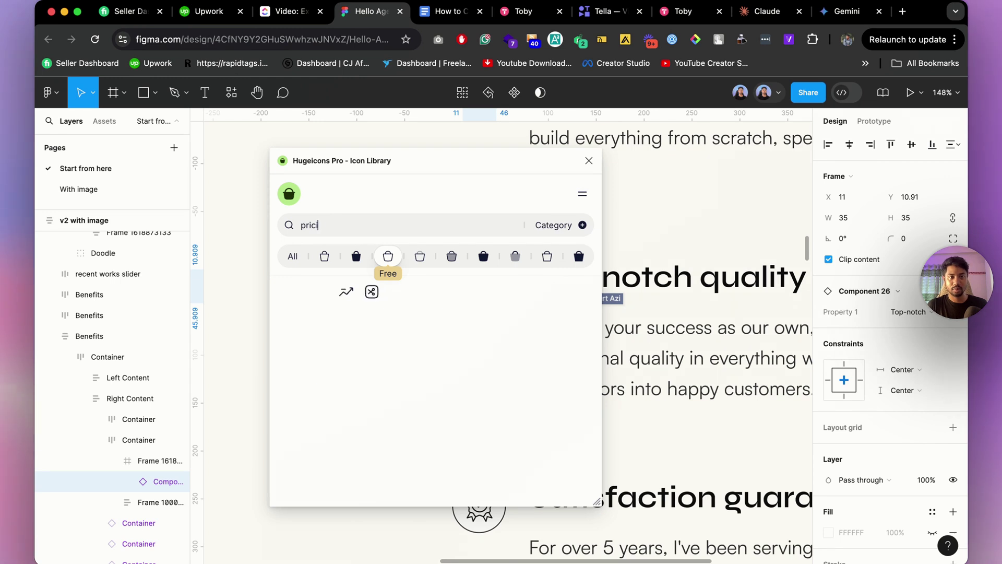
{"action": "key", "text": "BackSpace"}
{"action": "type", "text": "e"}
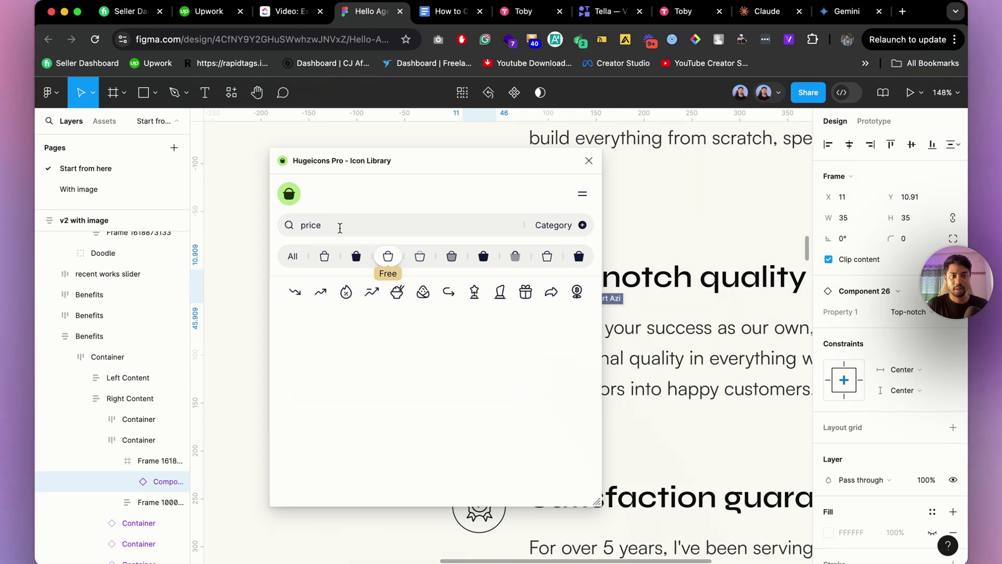
{"action": "double_click", "coordinate": [368, 221]}
{"action": "type", "text": "usd"}
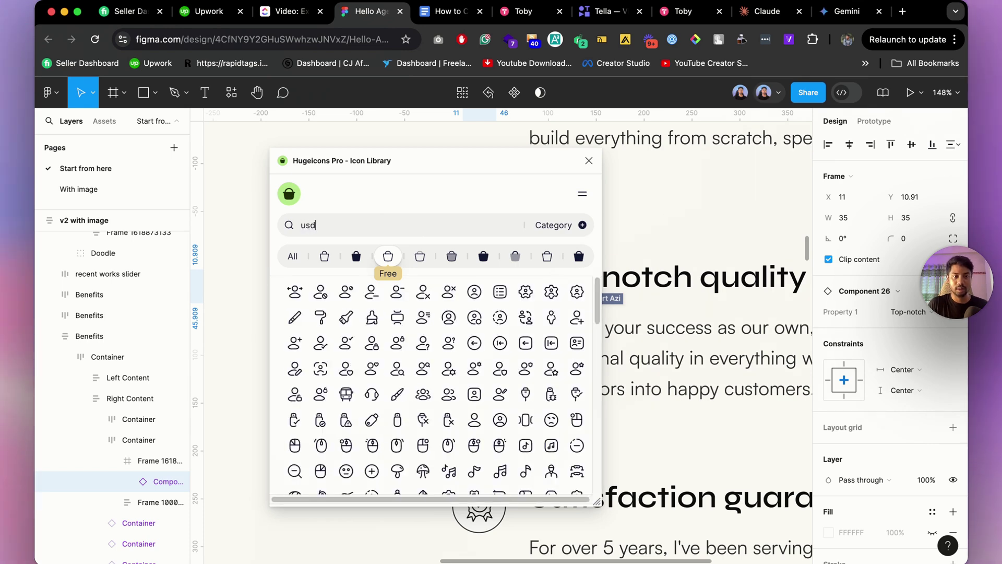
{"action": "double_click", "coordinate": [369, 227]}
{"action": "type", "text": "curre"}
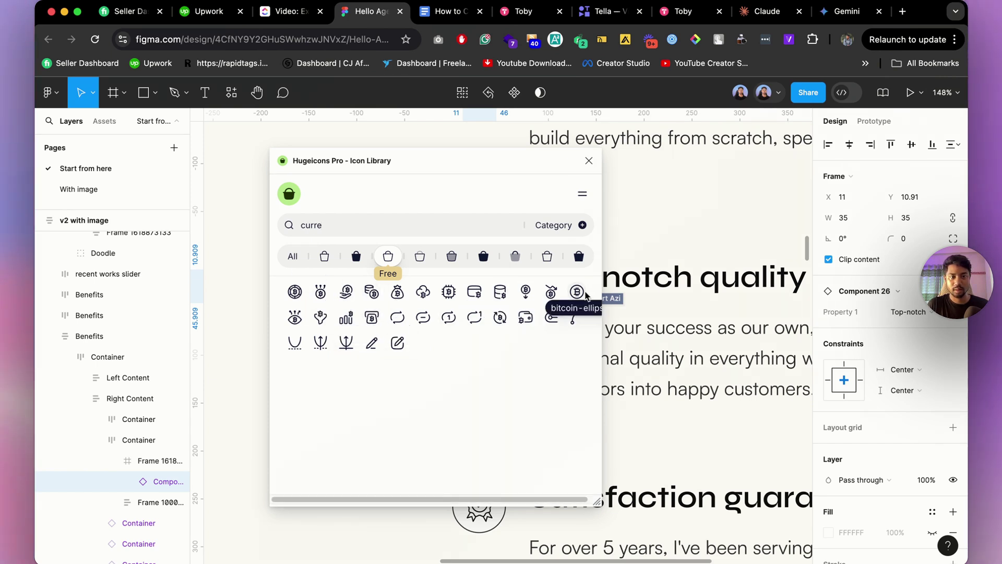
{"action": "double_click", "coordinate": [345, 225]}
{"action": "type", "text": "dollar"}
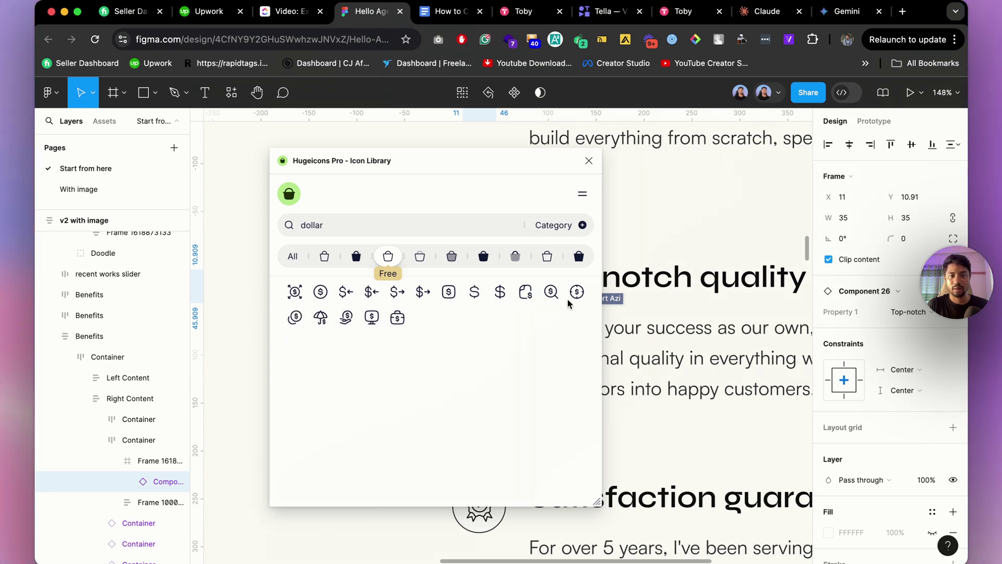
{"action": "left_click", "coordinate": [499, 293]}
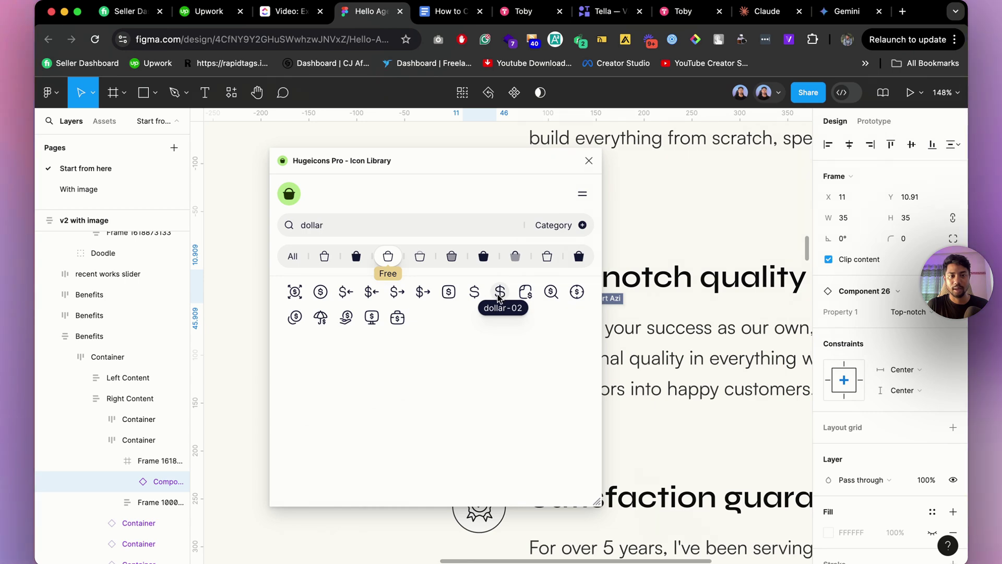
{"action": "left_click_drag", "start_coordinate": [459, 162], "coordinate": [241, 166]}
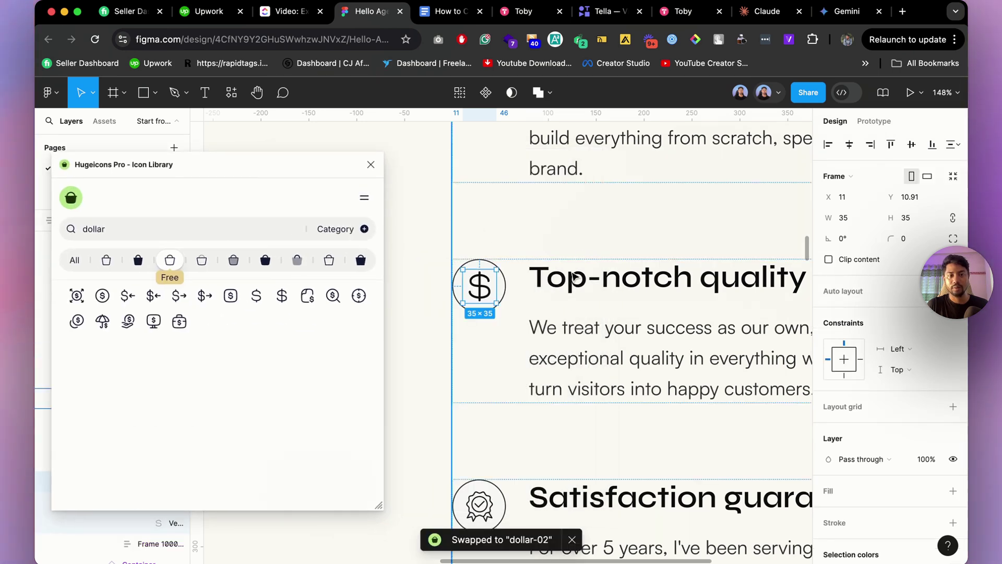
Export the dollar-02 icon as an SVG file, then bring up the Framer project
{"action": "scroll", "coordinate": [914, 418], "scroll_direction": "down", "scroll_amount": 5}
{"action": "left_click", "coordinate": [954, 448]}
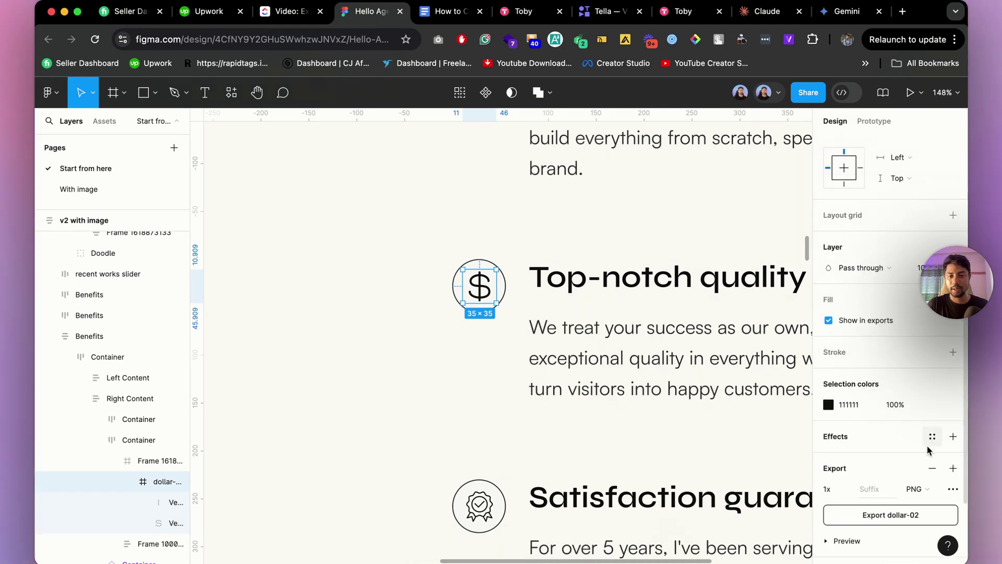
{"action": "scroll", "coordinate": [914, 423], "scroll_direction": "down", "scroll_amount": 2}
{"action": "left_click", "coordinate": [922, 395]}
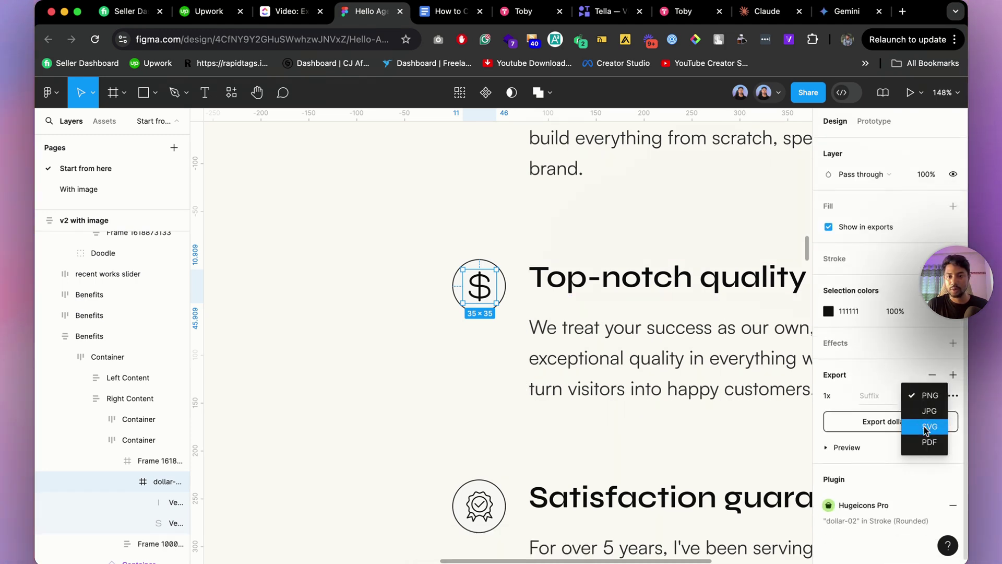
{"action": "left_click", "coordinate": [927, 426]}
{"action": "left_click", "coordinate": [859, 432]}
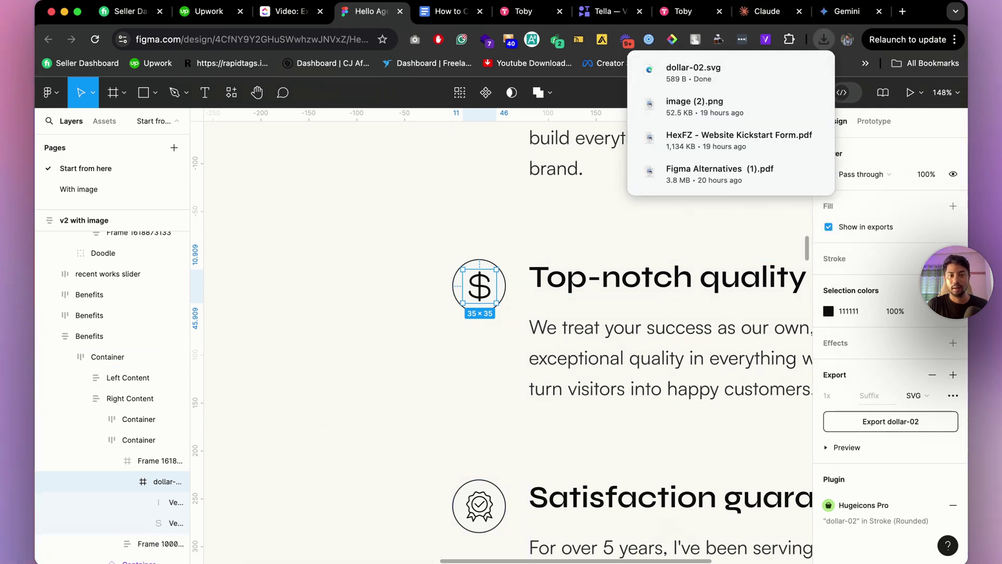
{"action": "left_click", "coordinate": [678, 541]}
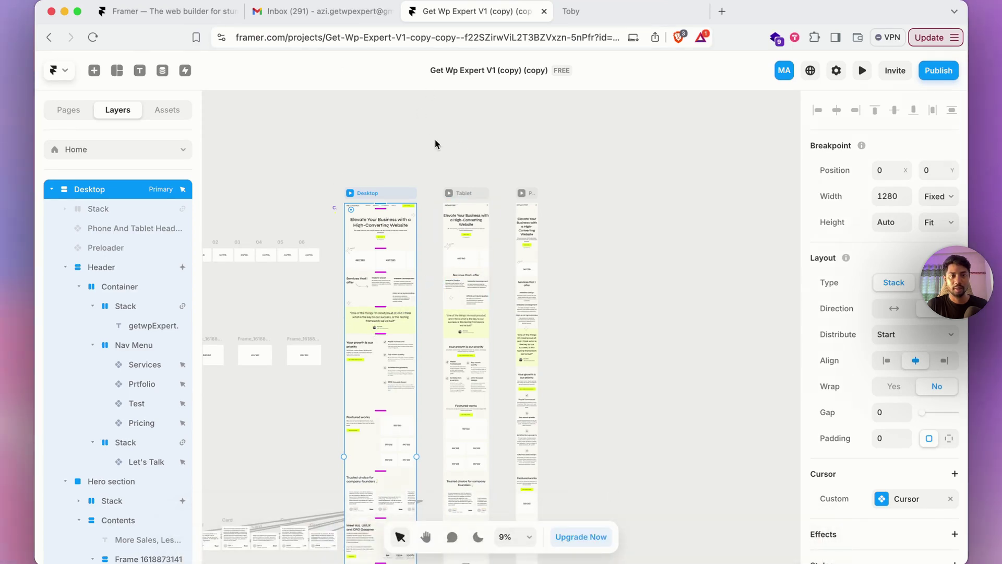
Import dollar-02.svg from Downloads onto the Framer canvas
{"action": "key", "text": "Escape"}
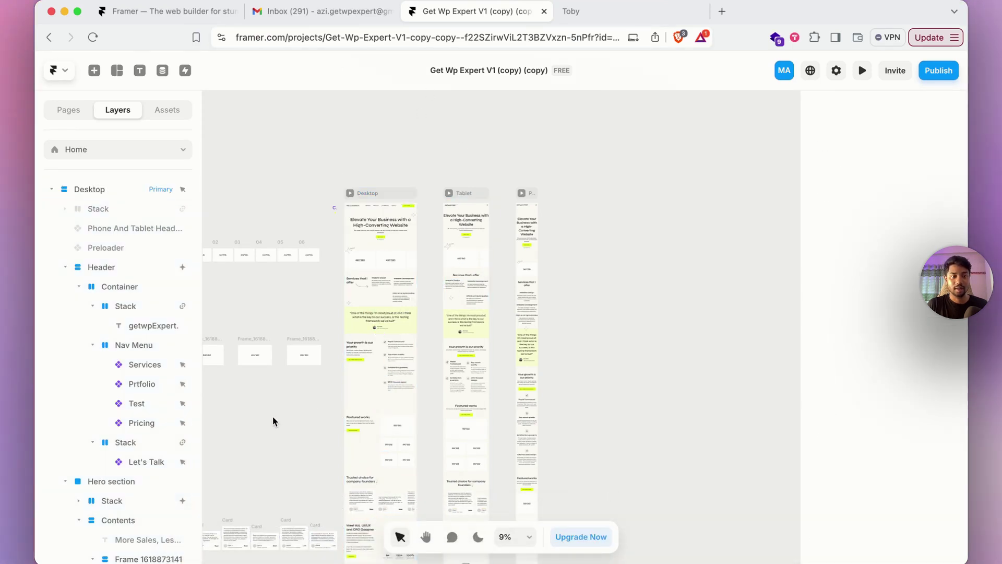
{"action": "left_click", "coordinate": [192, 553]}
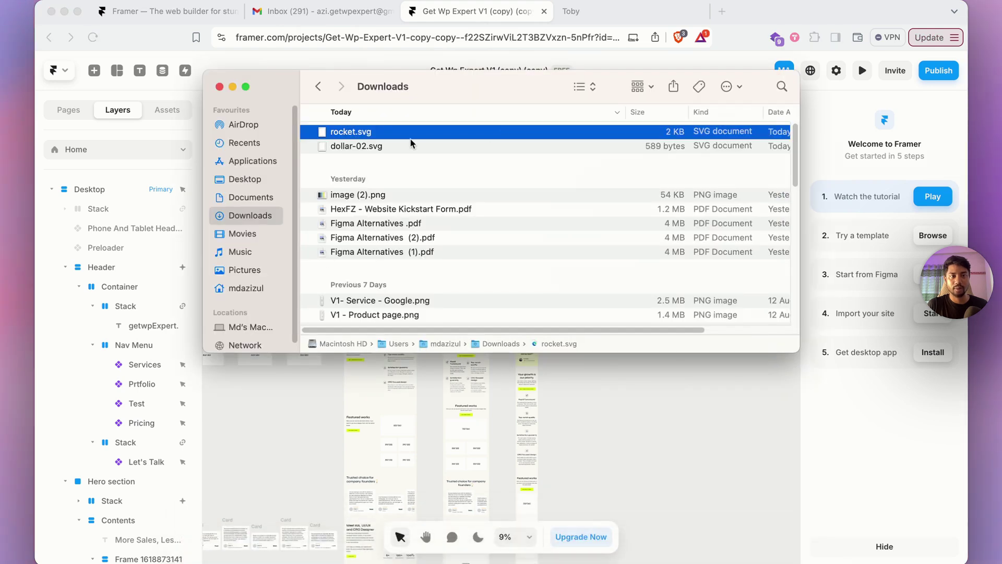
{"action": "left_click", "coordinate": [410, 147]}
{"action": "left_click_drag", "start_coordinate": [271, 429], "coordinate": [270, 443]}
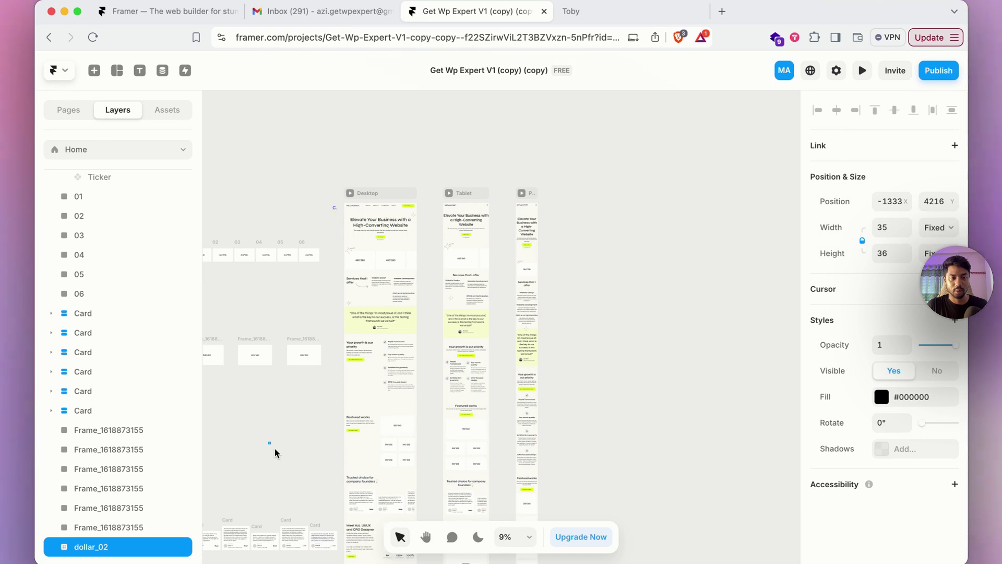
Delete the stray dollar icon from the canvas and return to the Benefits section
{"action": "scroll", "coordinate": [271, 454], "scroll_direction": "up", "scroll_amount": 2}
{"action": "scroll", "coordinate": [271, 452], "scroll_direction": "up", "scroll_amount": 10}
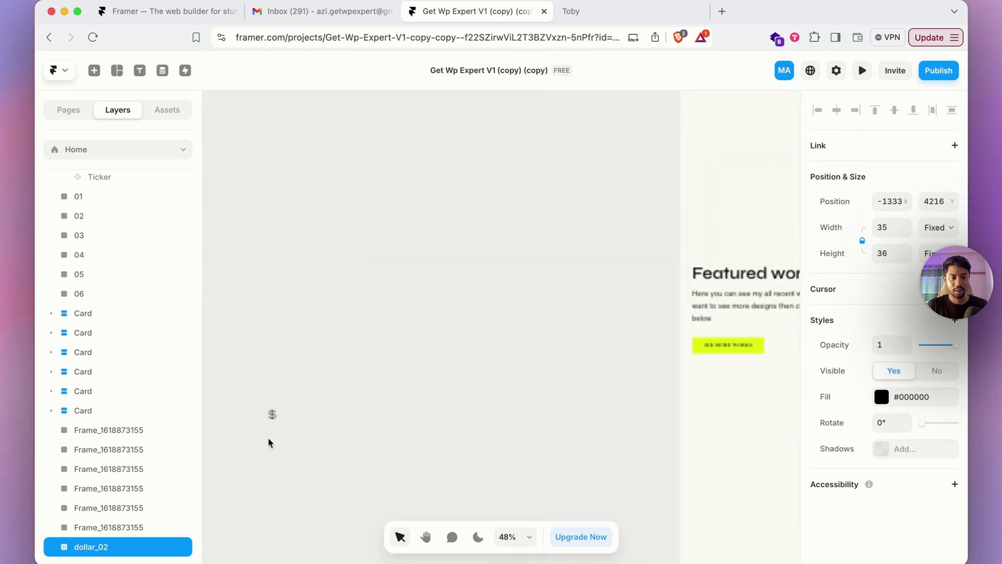
{"action": "left_click_drag", "start_coordinate": [228, 364], "coordinate": [303, 459]}
{"action": "key", "text": "BackSpace"}
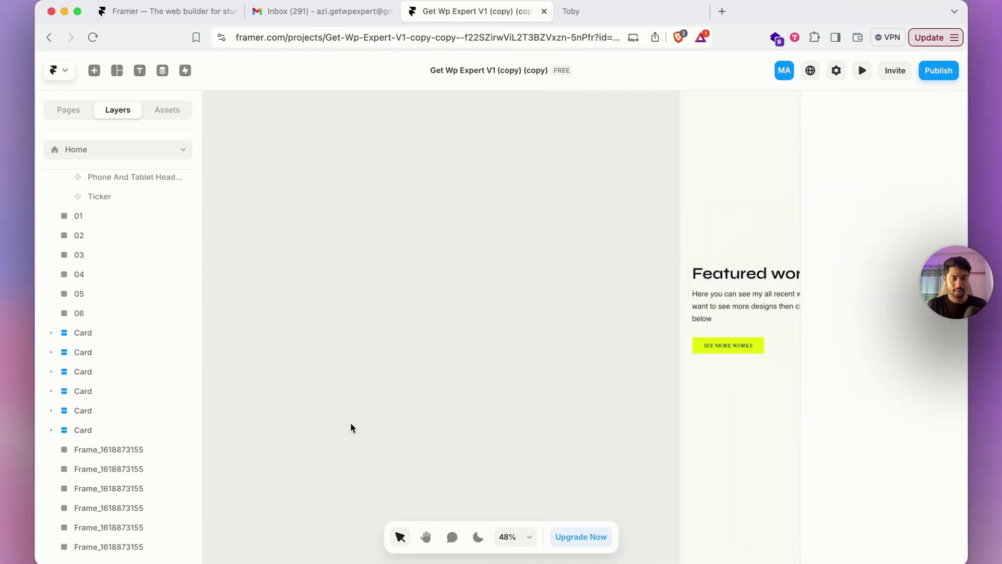
{"action": "scroll", "coordinate": [413, 253], "scroll_direction": "down", "scroll_amount": 3}
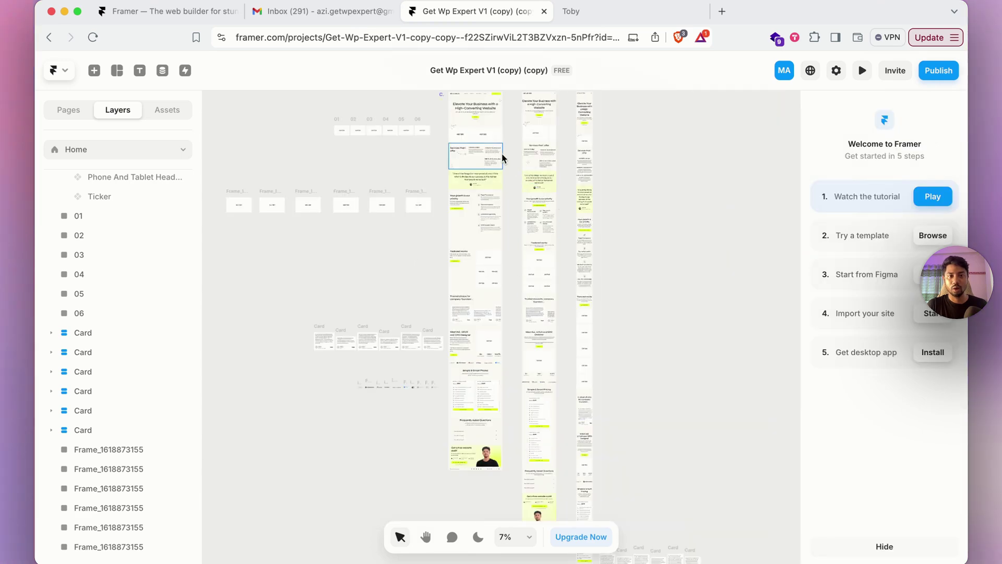
{"action": "scroll", "coordinate": [482, 209], "scroll_direction": "up", "scroll_amount": 15}
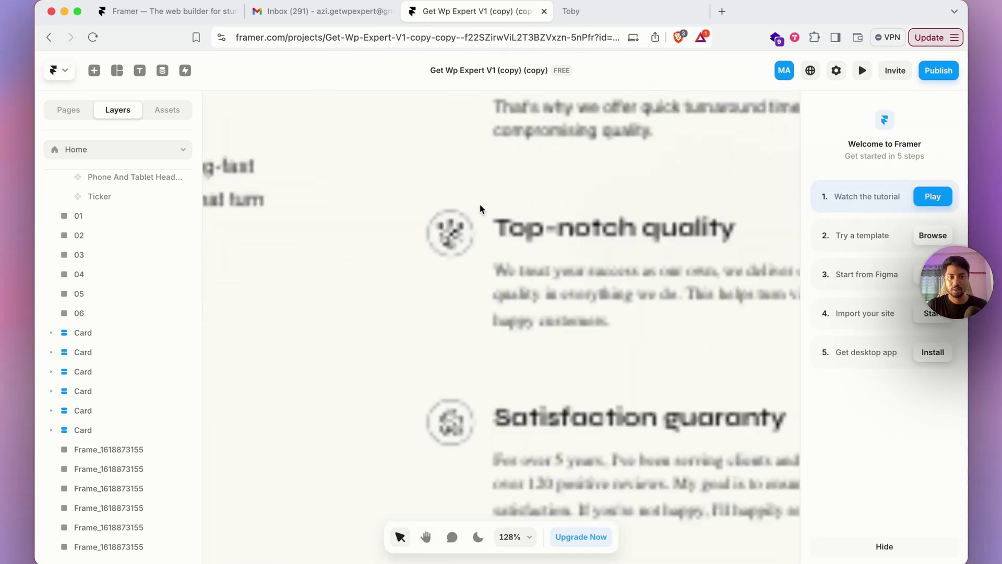
Paste the dollar_02 icon into Component 27 beside Top-notch quality
{"action": "left_click", "coordinate": [452, 240]}
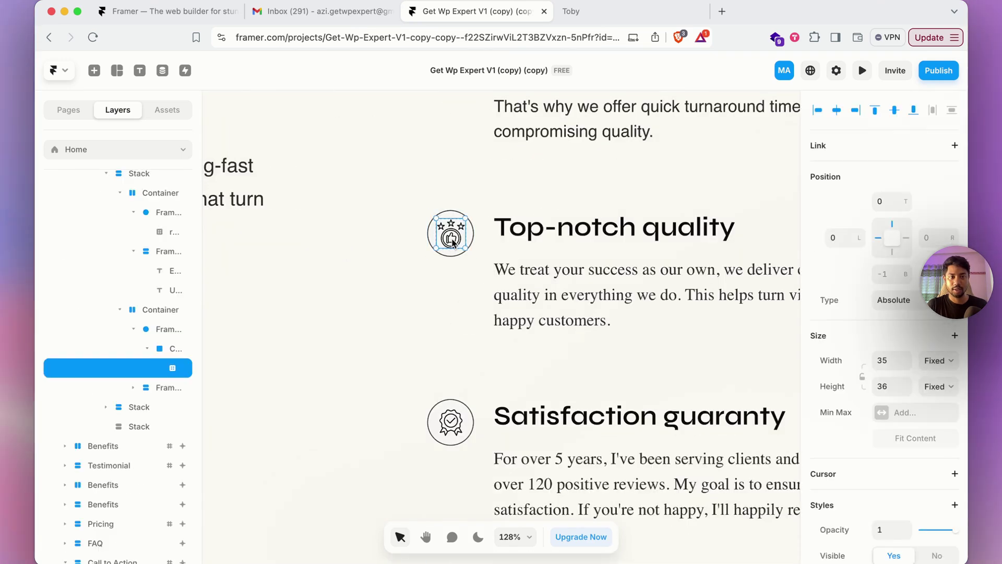
{"action": "left_click", "coordinate": [172, 353]}
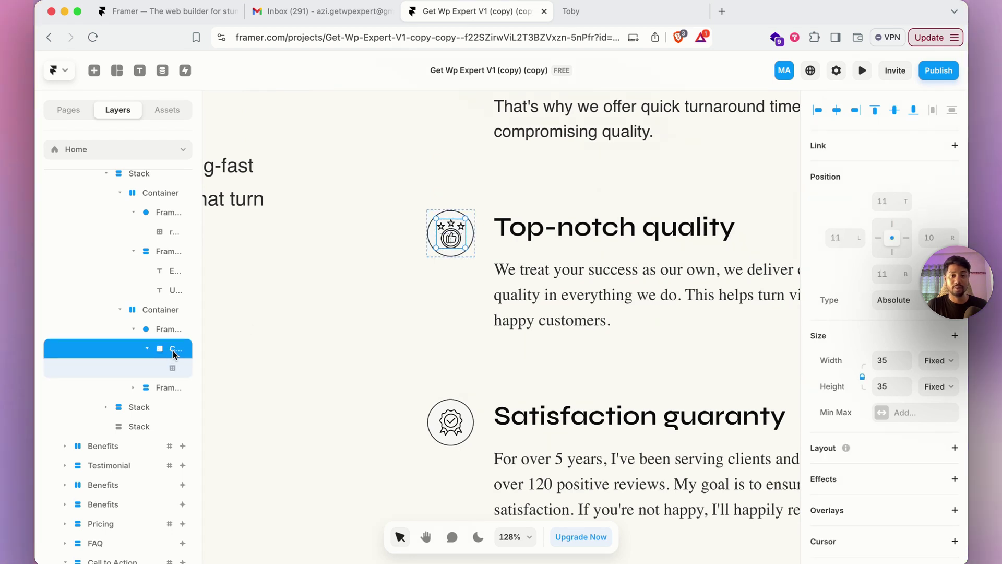
{"action": "key", "text": "super+v"}
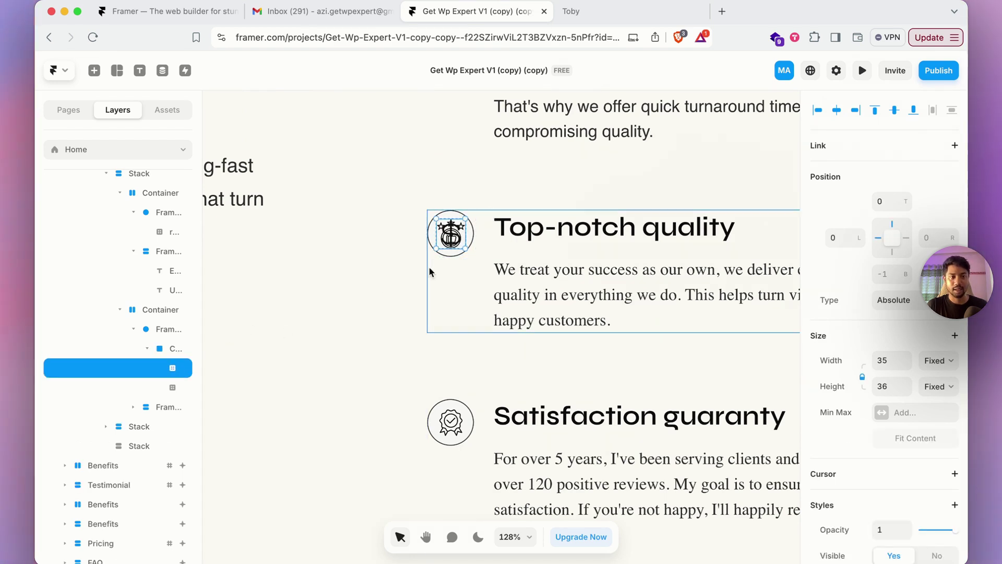
{"action": "left_click", "coordinate": [172, 353]}
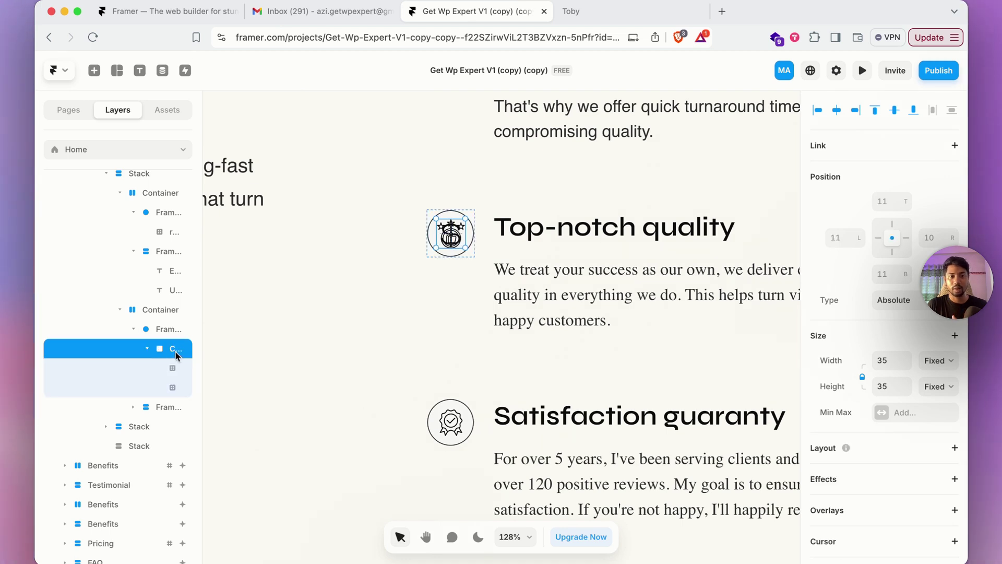
Delete the old thumbs-up Group layer, keeping only dollar_02 in Component 27
{"action": "left_click_drag", "start_coordinate": [204, 337], "coordinate": [268, 339]}
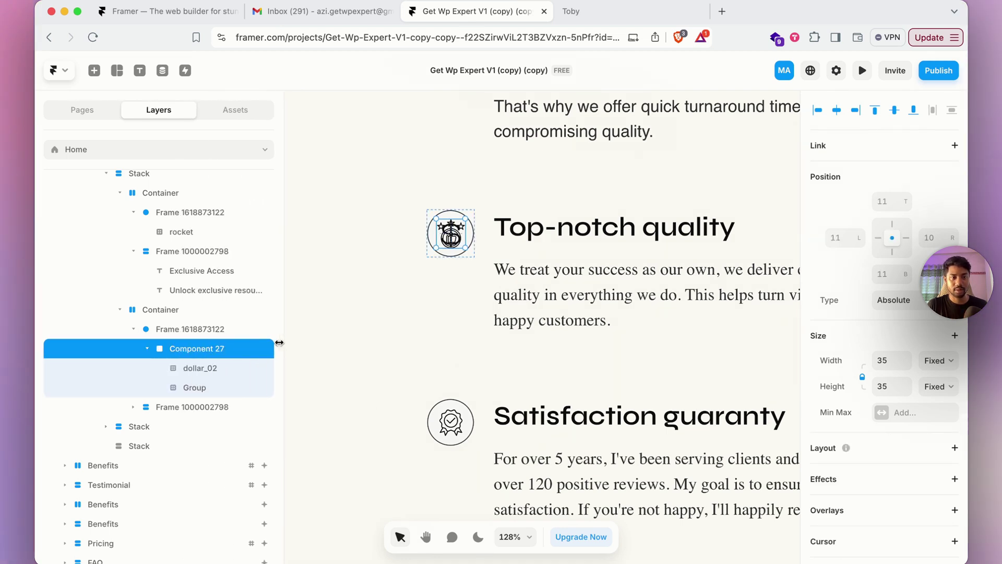
{"action": "left_click", "coordinate": [213, 370]}
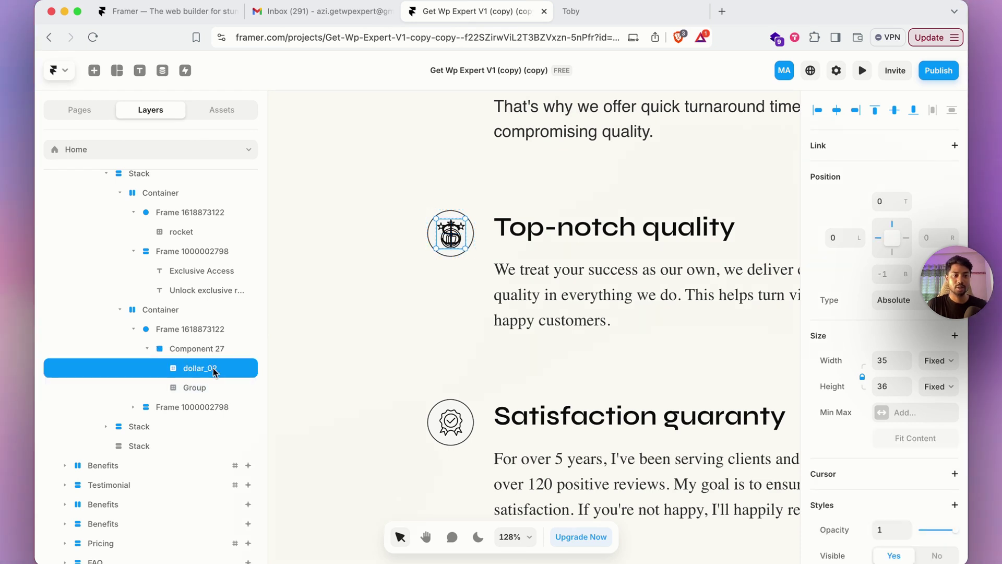
{"action": "left_click", "coordinate": [194, 386]}
{"action": "key", "text": "Delete"}
{"action": "left_click", "coordinate": [196, 368]}
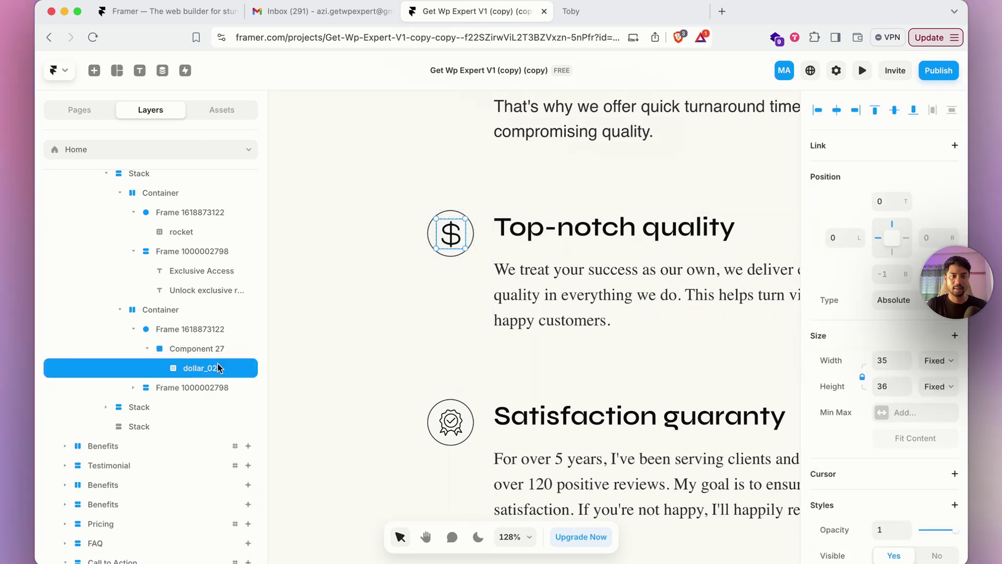
{"action": "left_click", "coordinate": [440, 236]}
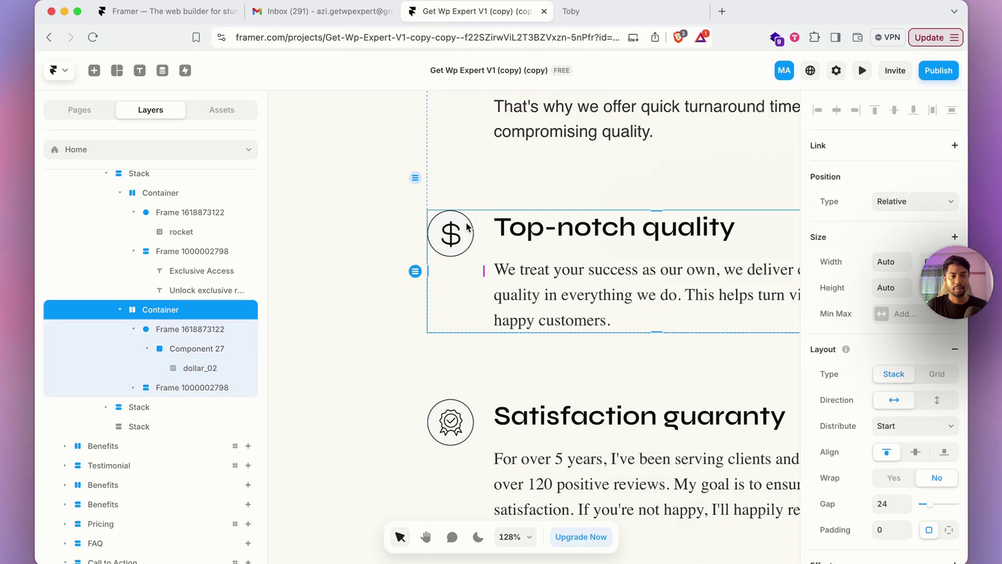
Inspect the GAFWA audit button, its wrapping stack and its link address
{"action": "scroll", "coordinate": [440, 236], "scroll_direction": "down", "scroll_amount": 10}
{"action": "scroll", "coordinate": [463, 230], "scroll_direction": "down", "scroll_amount": 1}
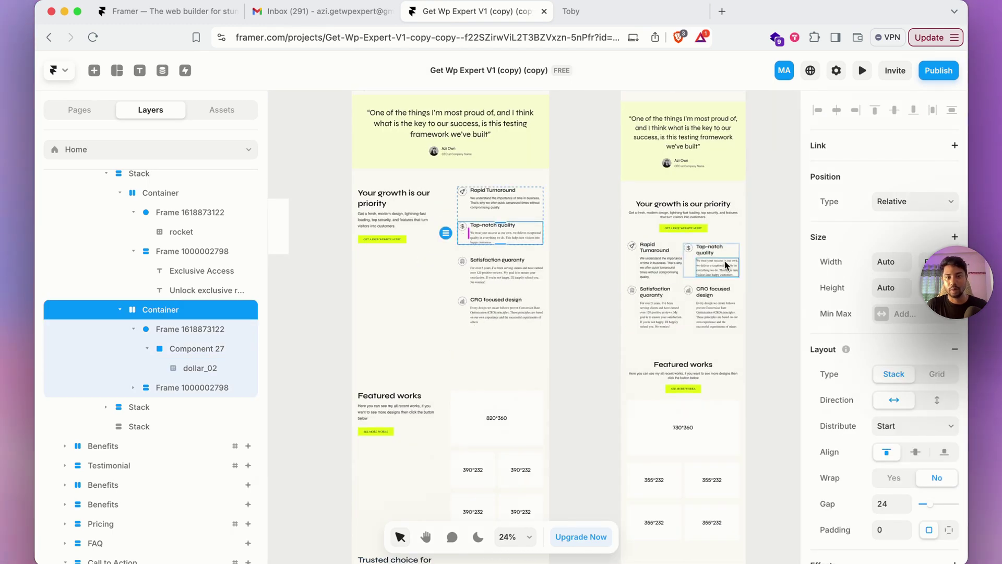
{"action": "scroll", "coordinate": [726, 266], "scroll_direction": "up", "scroll_amount": 3}
{"action": "scroll", "coordinate": [491, 296], "scroll_direction": "down", "scroll_amount": 2}
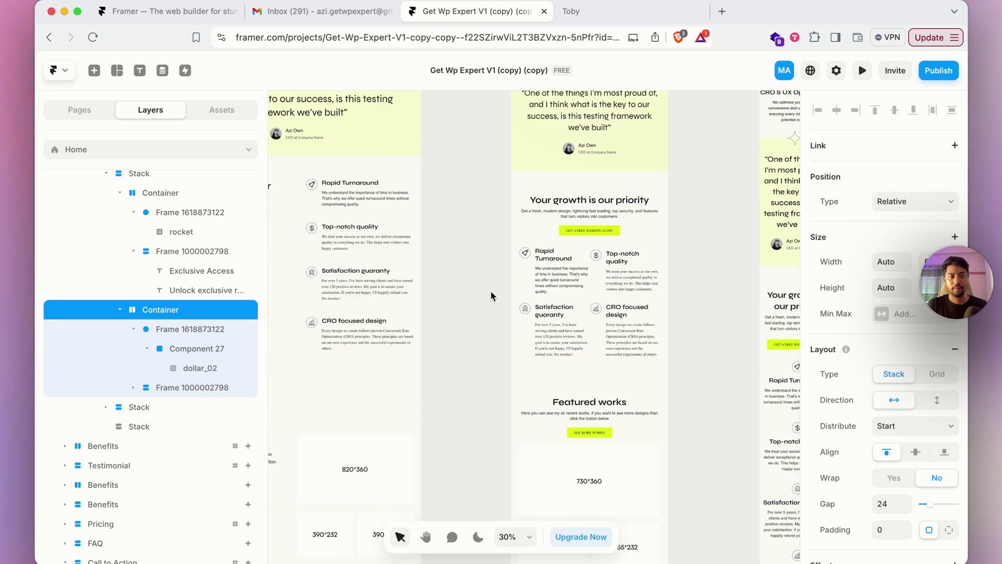
{"action": "scroll", "coordinate": [491, 296], "scroll_direction": "down", "scroll_amount": 1}
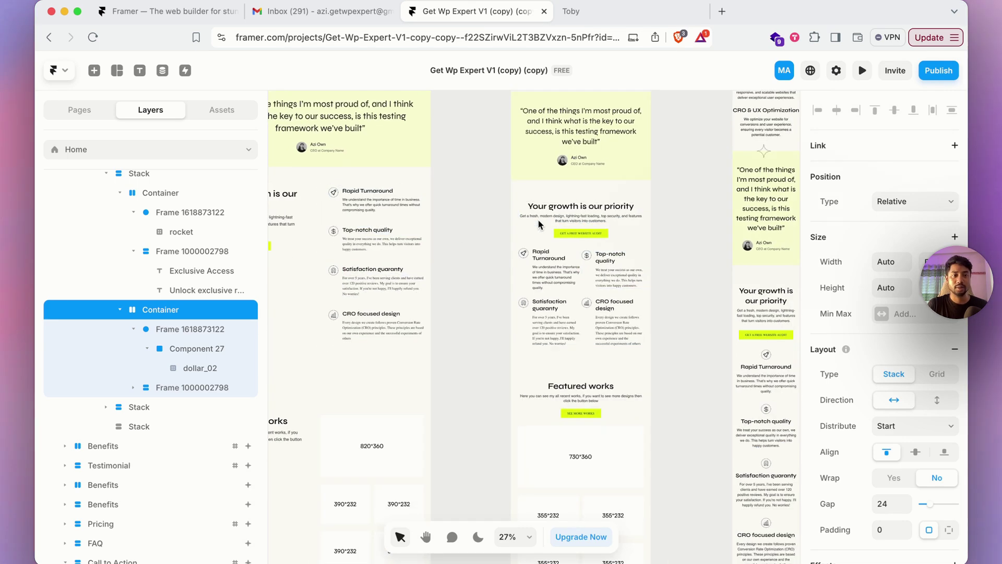
{"action": "scroll", "coordinate": [539, 224], "scroll_direction": "down", "scroll_amount": 2}
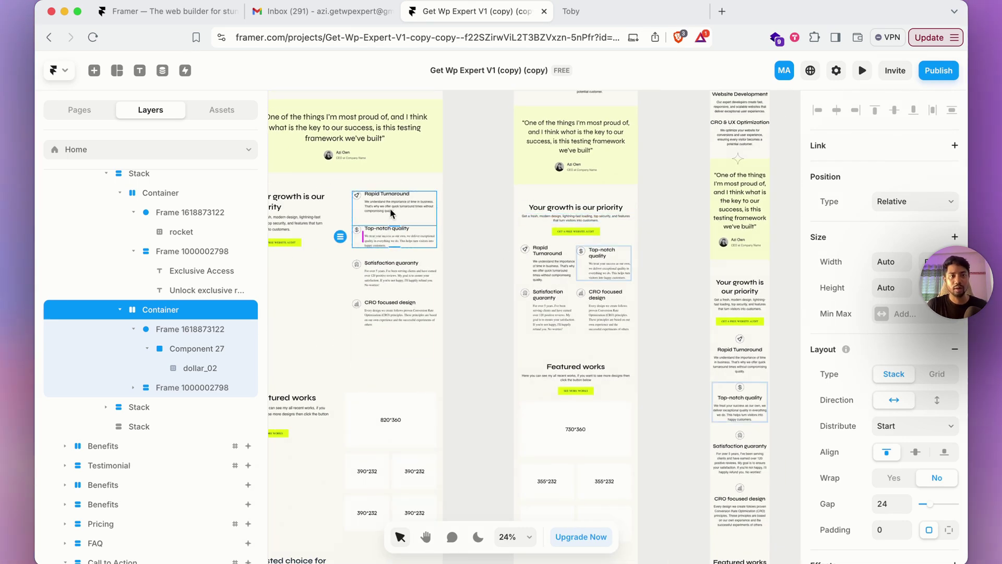
{"action": "left_click", "coordinate": [285, 243]}
{"action": "scroll", "coordinate": [498, 254], "scroll_direction": "down", "scroll_amount": 3}
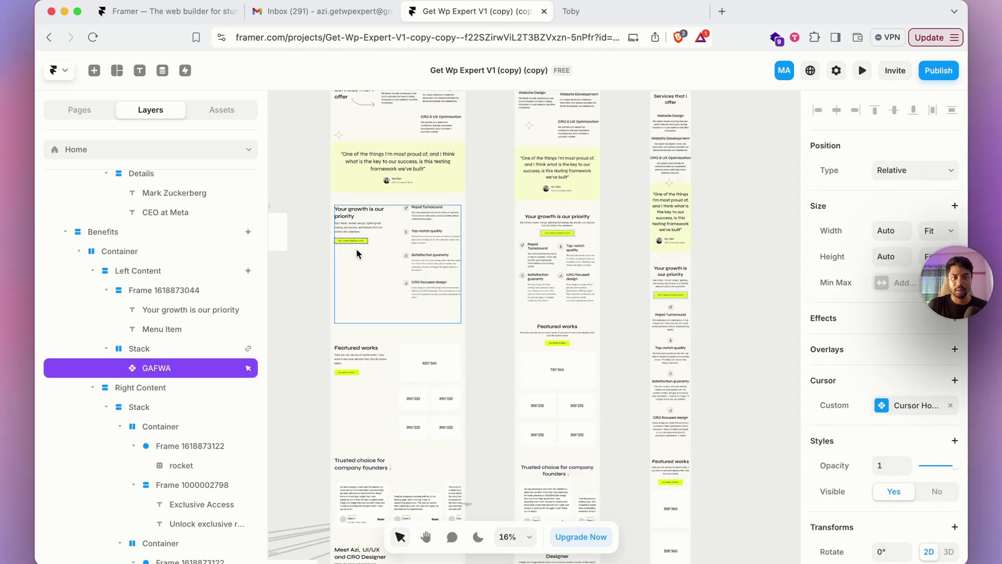
{"action": "scroll", "coordinate": [340, 242], "scroll_direction": "up", "scroll_amount": 4}
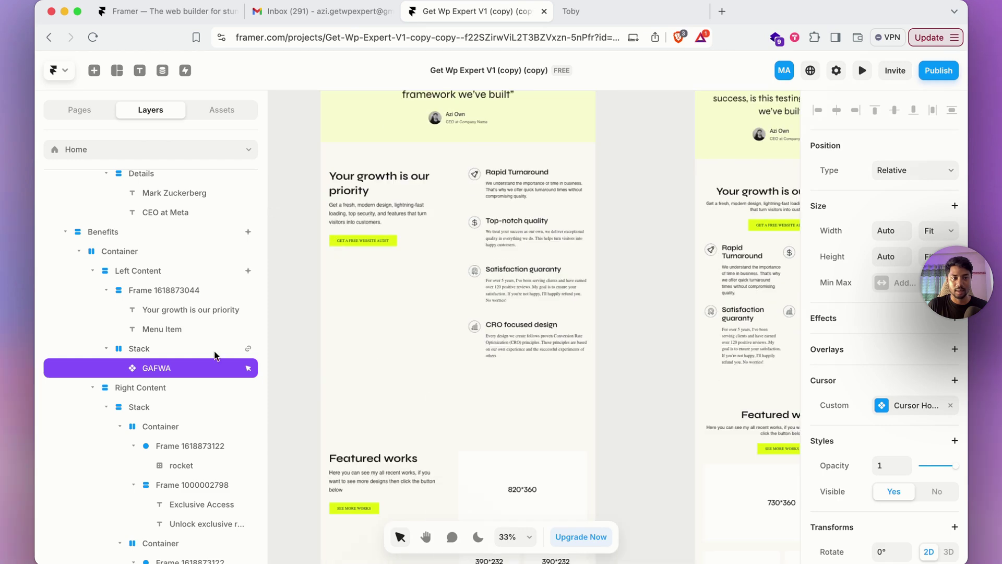
{"action": "left_click", "coordinate": [162, 351]}
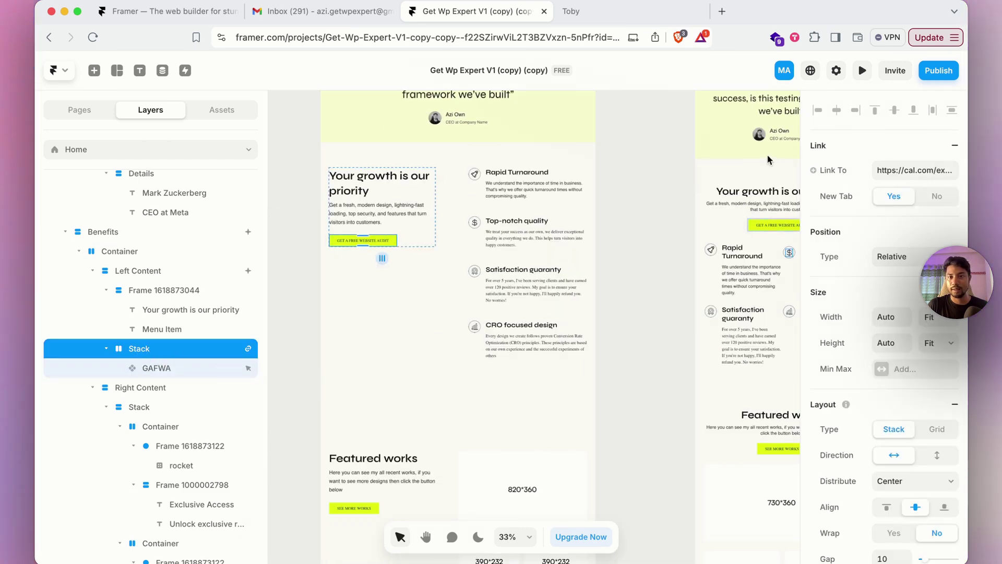
{"action": "left_click", "coordinate": [918, 170]}
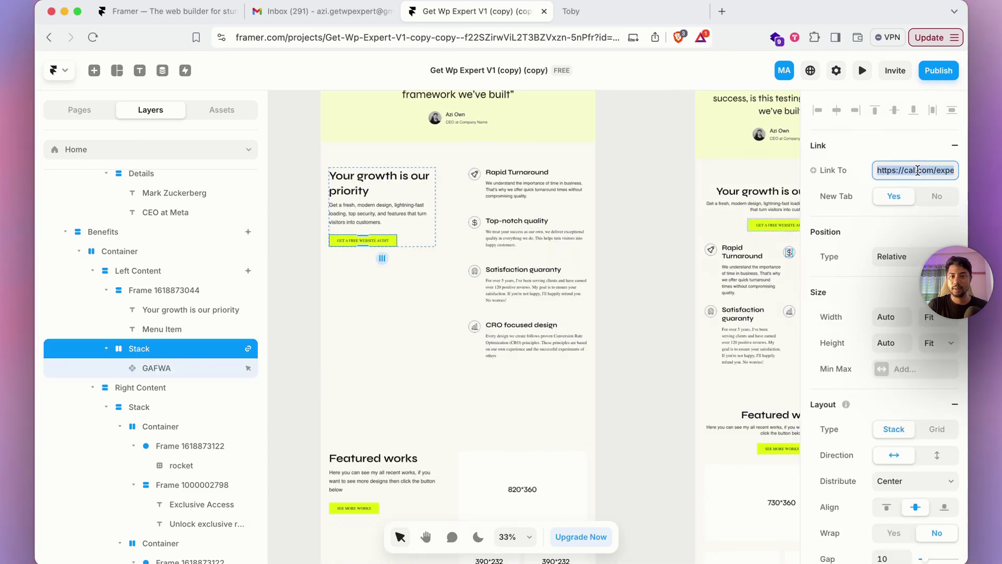
{"action": "left_click", "coordinate": [647, 234]}
Delete the empty Stack beneath the two feature stacks in Benefits > Right Content
{"action": "scroll", "coordinate": [492, 293], "scroll_direction": "down", "scroll_amount": 4}
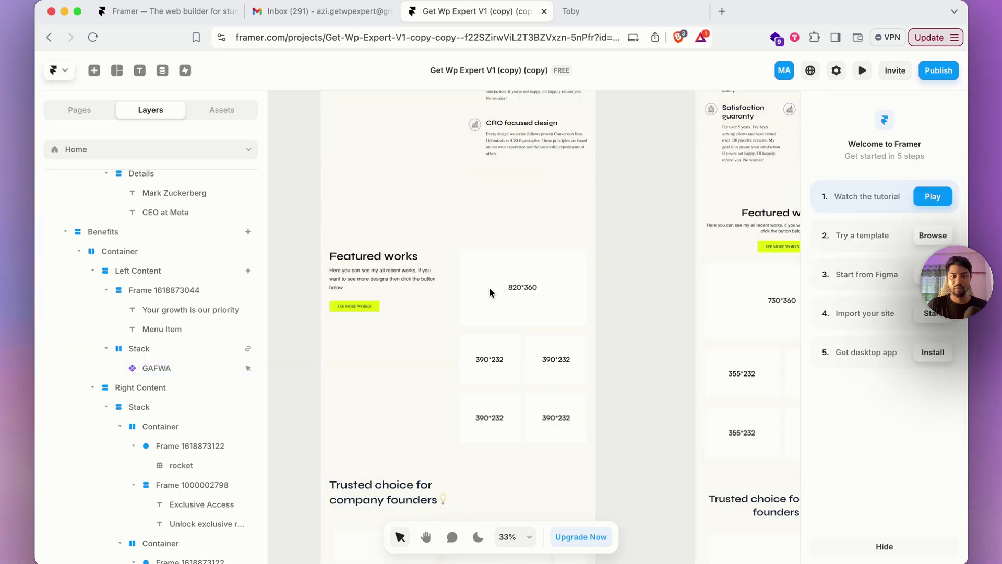
{"action": "left_click", "coordinate": [458, 192]}
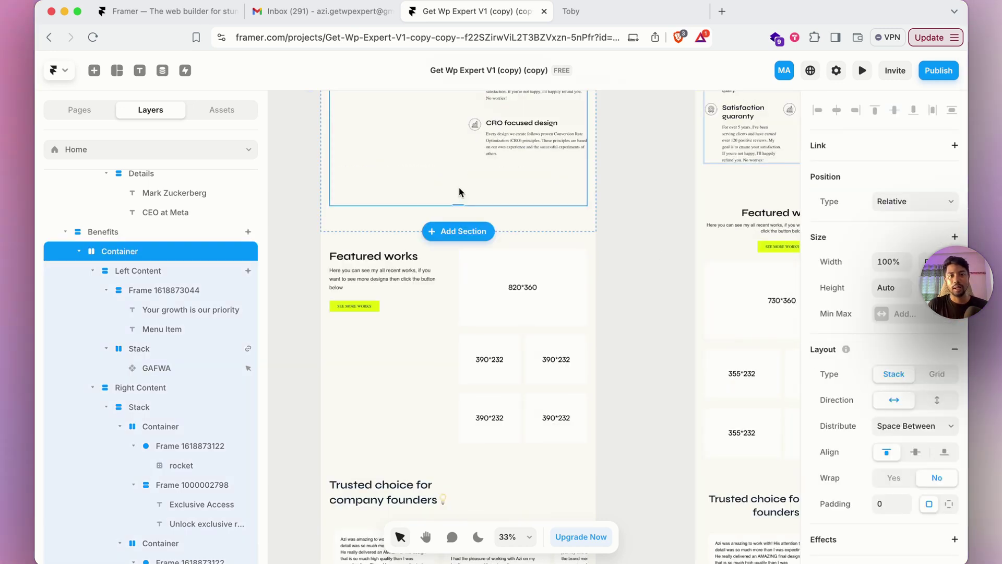
{"action": "scroll", "coordinate": [490, 329], "scroll_direction": "up", "scroll_amount": 3}
{"action": "left_click", "coordinate": [495, 335]}
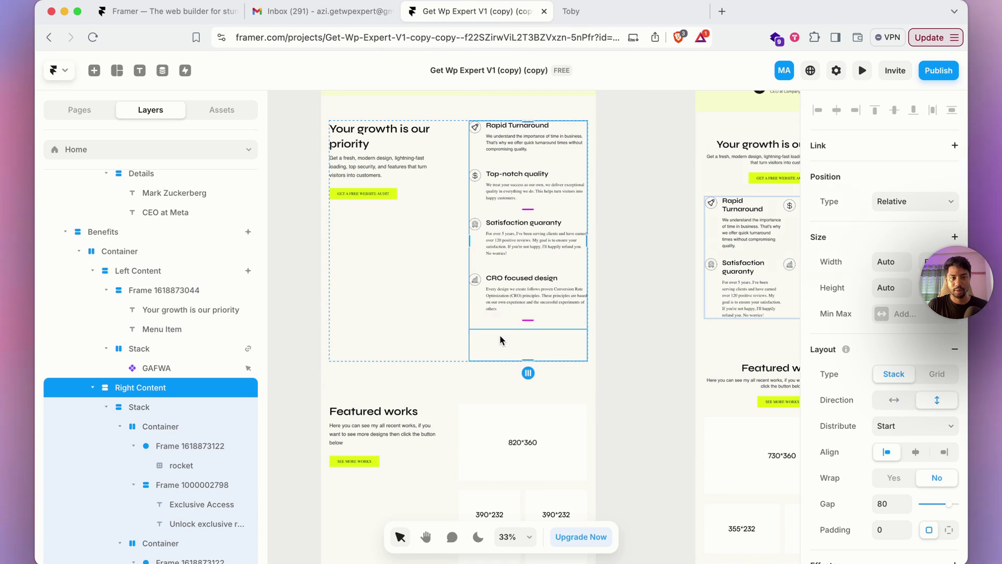
{"action": "left_click", "coordinate": [120, 409]}
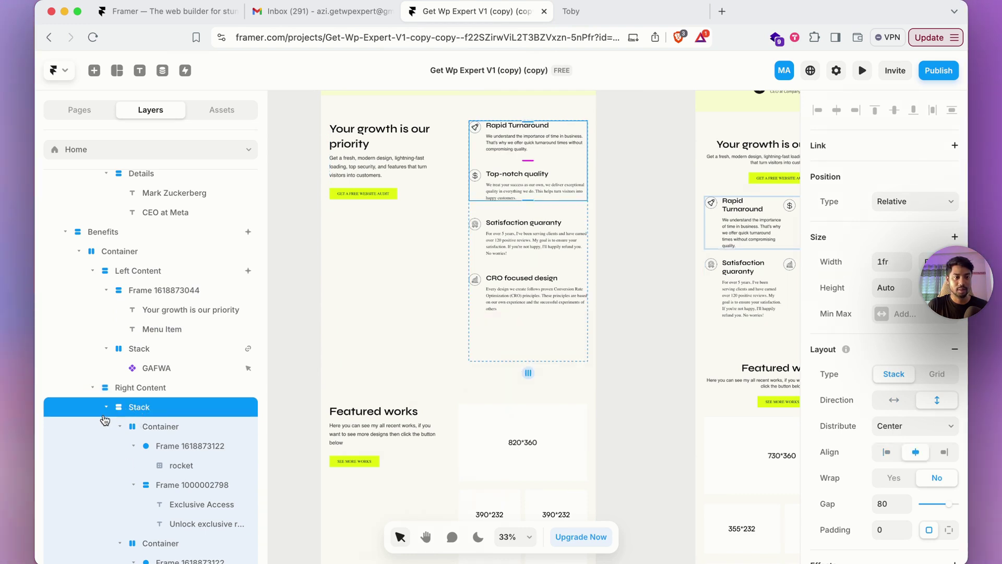
{"action": "left_click", "coordinate": [106, 408]}
{"action": "left_click", "coordinate": [127, 426]}
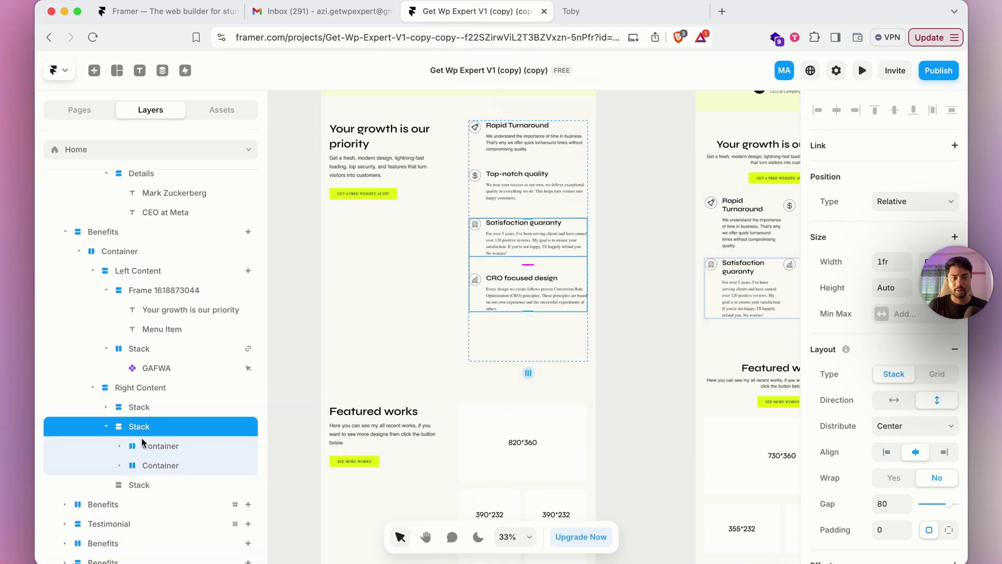
{"action": "left_click", "coordinate": [160, 485]}
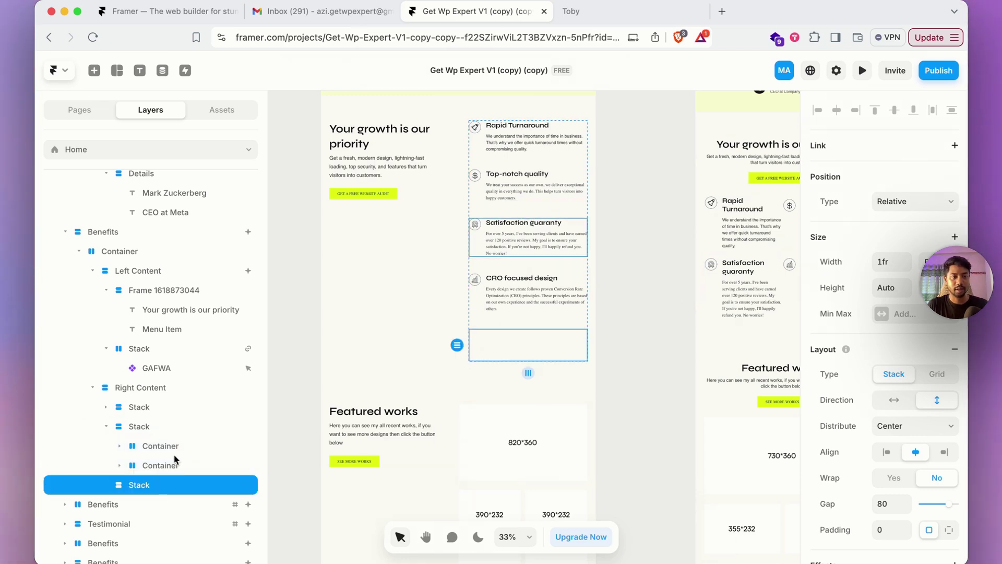
{"action": "key", "text": "Delete"}
{"action": "scroll", "coordinate": [522, 319], "scroll_direction": "down", "scroll_amount": 5}
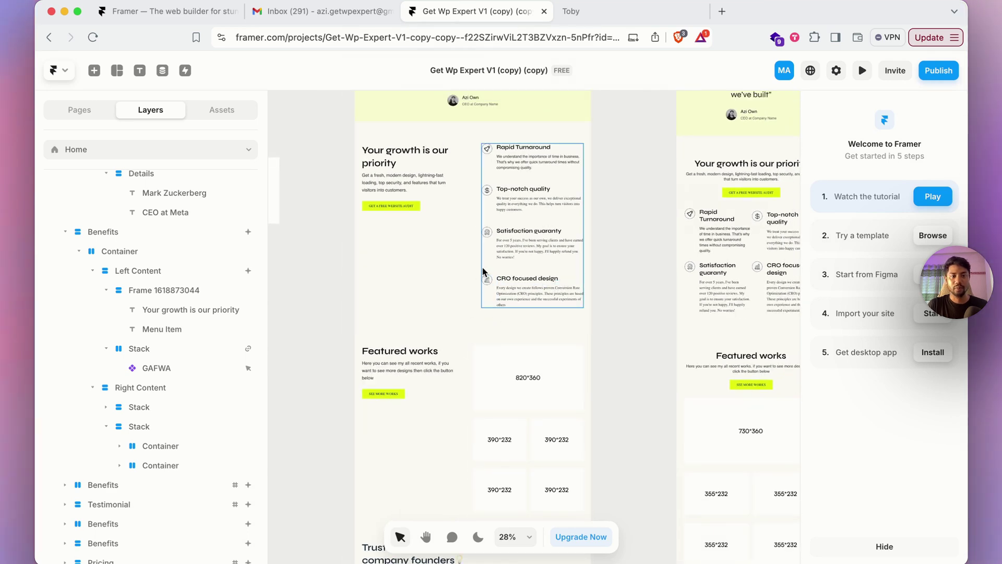
{"action": "scroll", "coordinate": [482, 292], "scroll_direction": "up", "scroll_amount": 3}
{"action": "scroll", "coordinate": [482, 267], "scroll_direction": "down", "scroll_amount": 5}
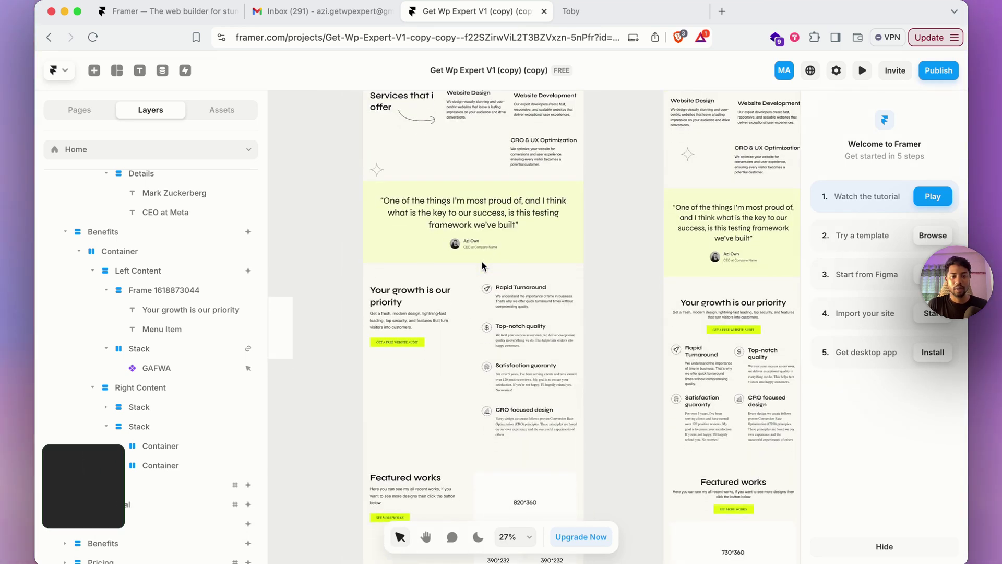
{"action": "left_click", "coordinate": [527, 296]}
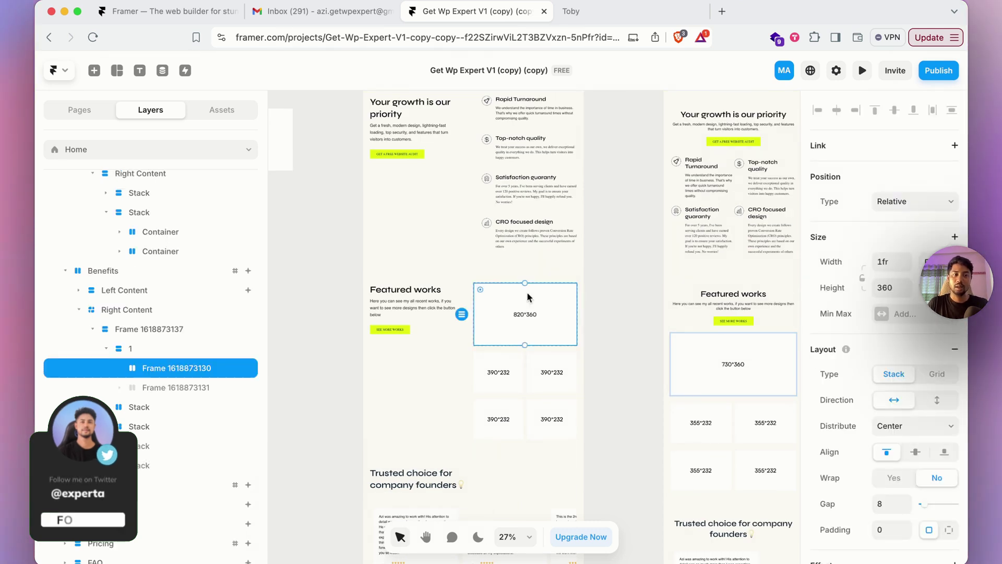
{"action": "left_click", "coordinate": [199, 389]}
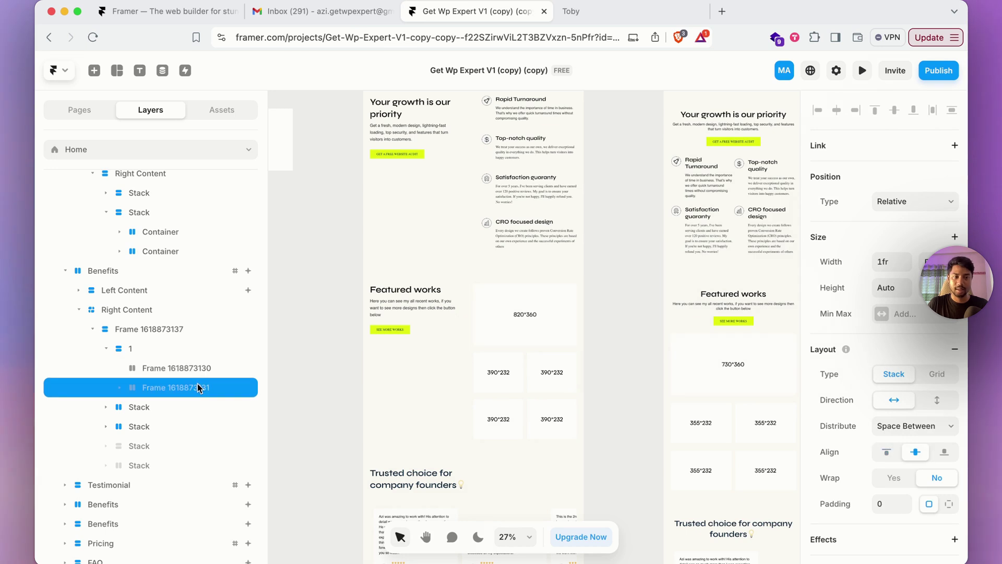
{"action": "key", "text": "Delete"}
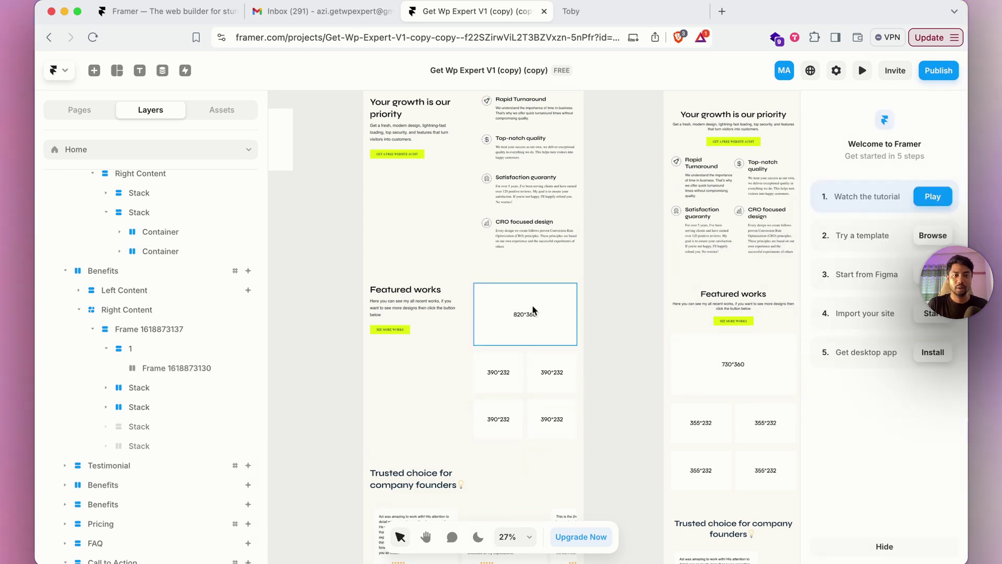
{"action": "left_click", "coordinate": [525, 319]}
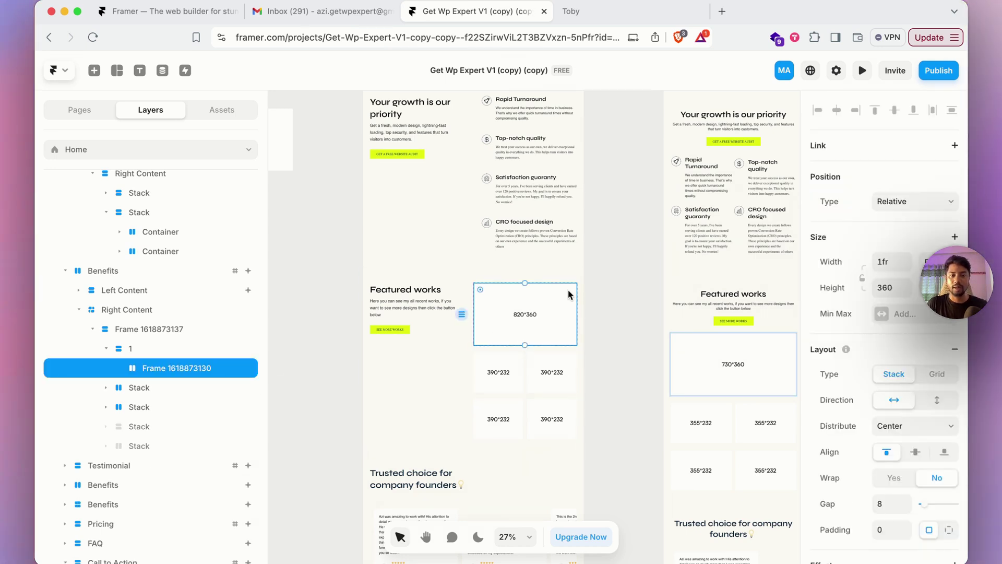
{"action": "mouse_move", "coordinate": [336, 552]}
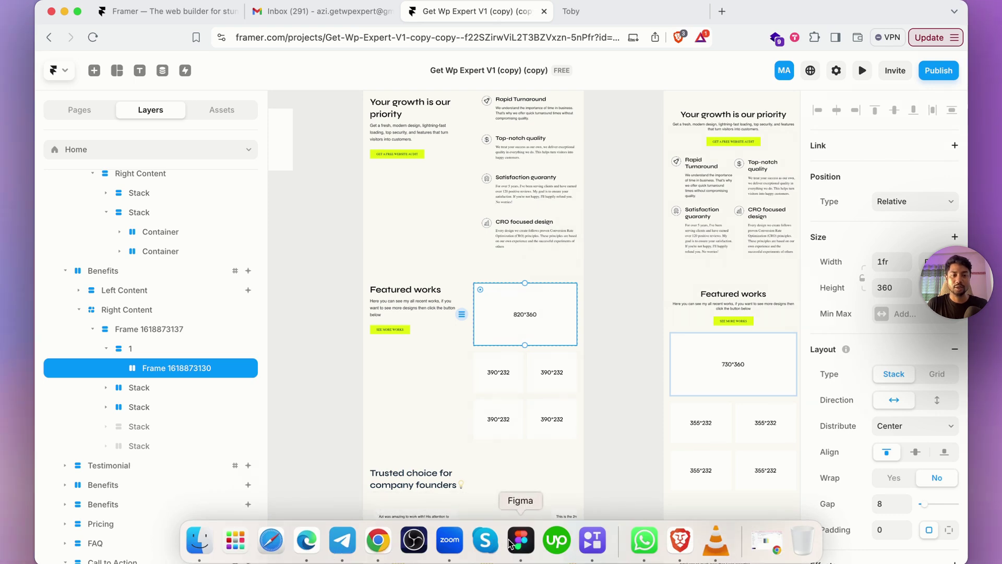
In Figma, select the top 820×360 frame of the Featured works grid
{"action": "left_click", "coordinate": [378, 541]}
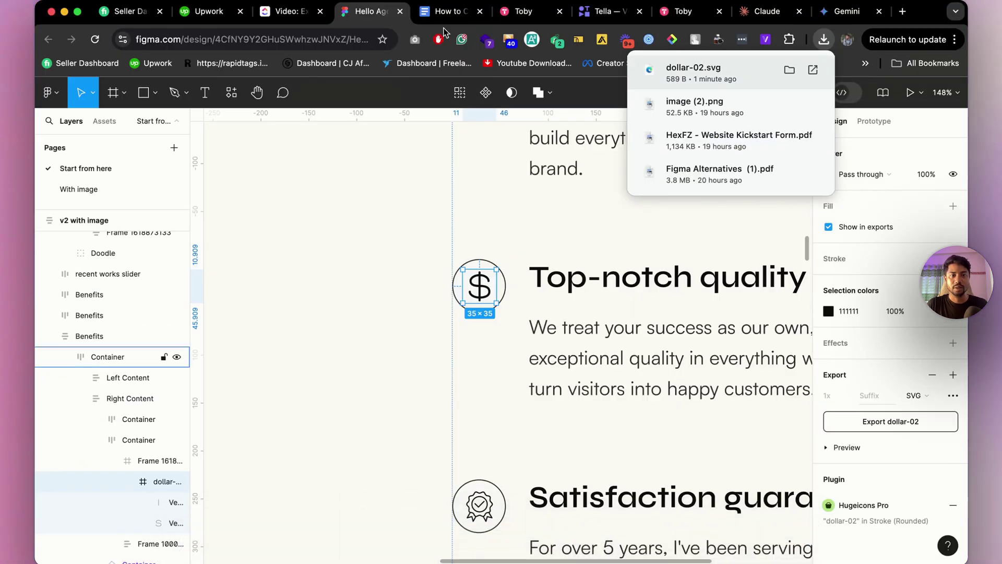
{"action": "scroll", "coordinate": [453, 242], "scroll_direction": "up", "scroll_amount": 5}
{"action": "scroll", "coordinate": [453, 244], "scroll_direction": "down", "scroll_amount": 10}
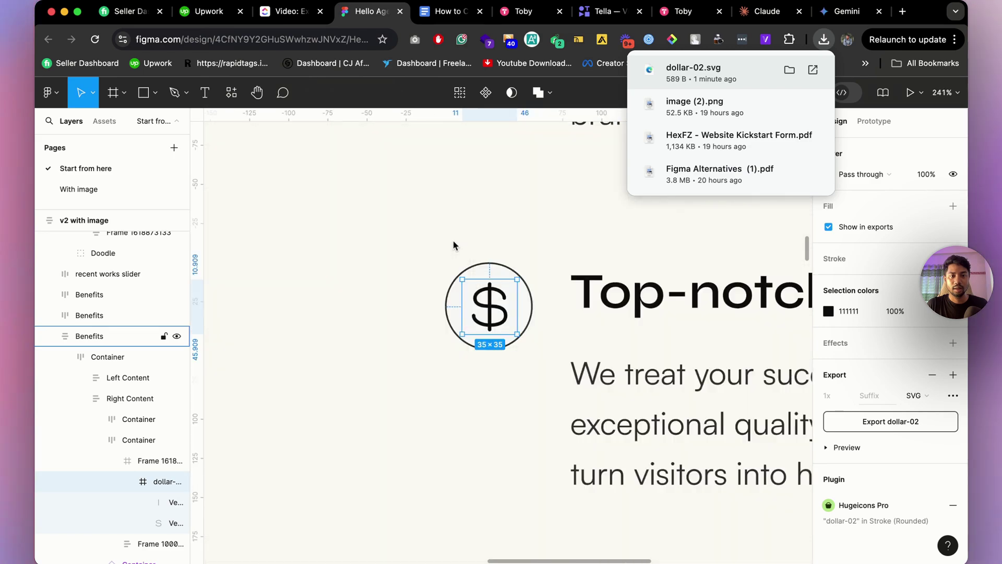
{"action": "scroll", "coordinate": [454, 242], "scroll_direction": "down", "scroll_amount": 4}
{"action": "scroll", "coordinate": [491, 250], "scroll_direction": "down", "scroll_amount": 5}
{"action": "left_click", "coordinate": [499, 249]}
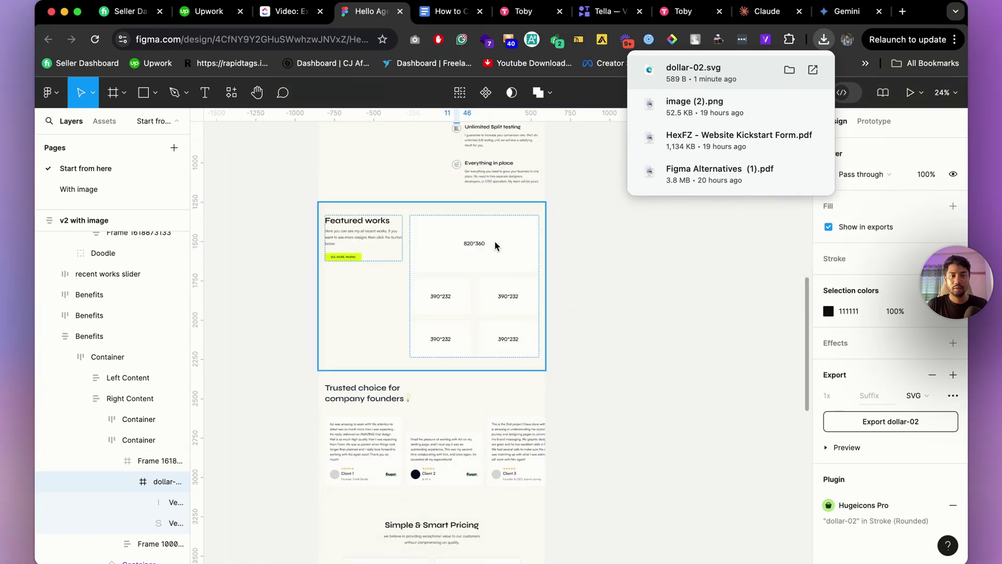
{"action": "left_click", "coordinate": [496, 247]}
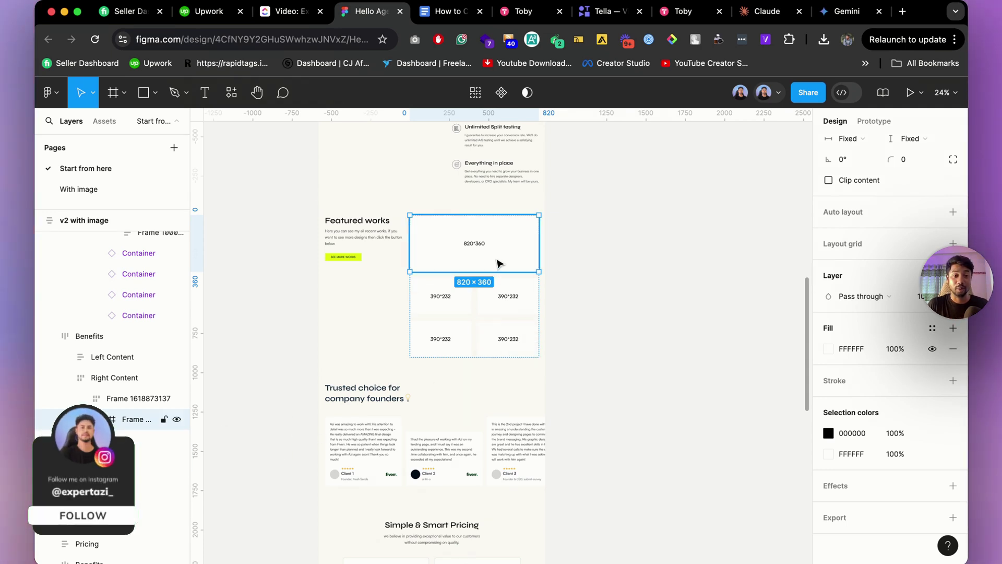
Drag image (2).png from Downloads onto the canvas beside Featured works
{"action": "mouse_move", "coordinate": [307, 556]}
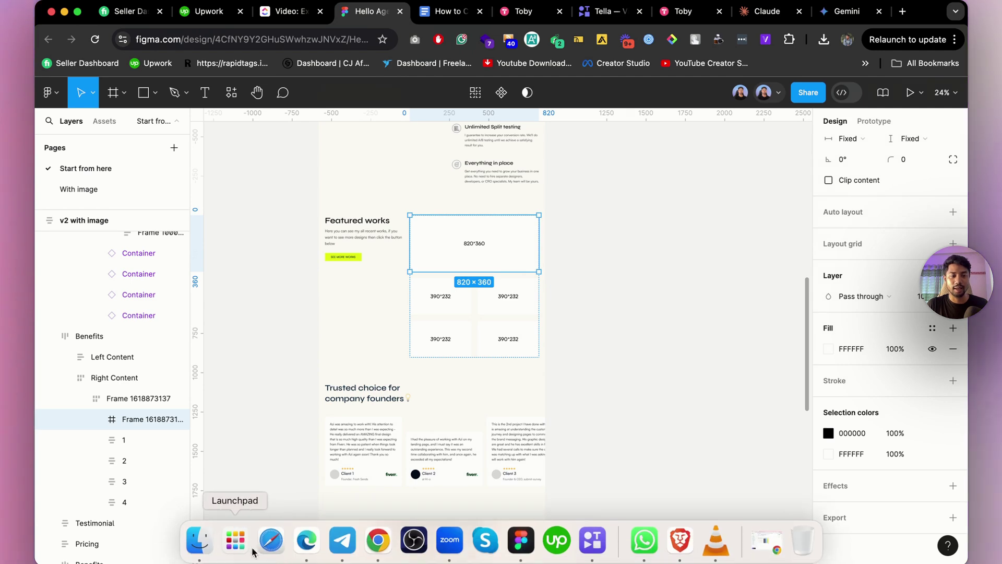
{"action": "left_click", "coordinate": [212, 543]}
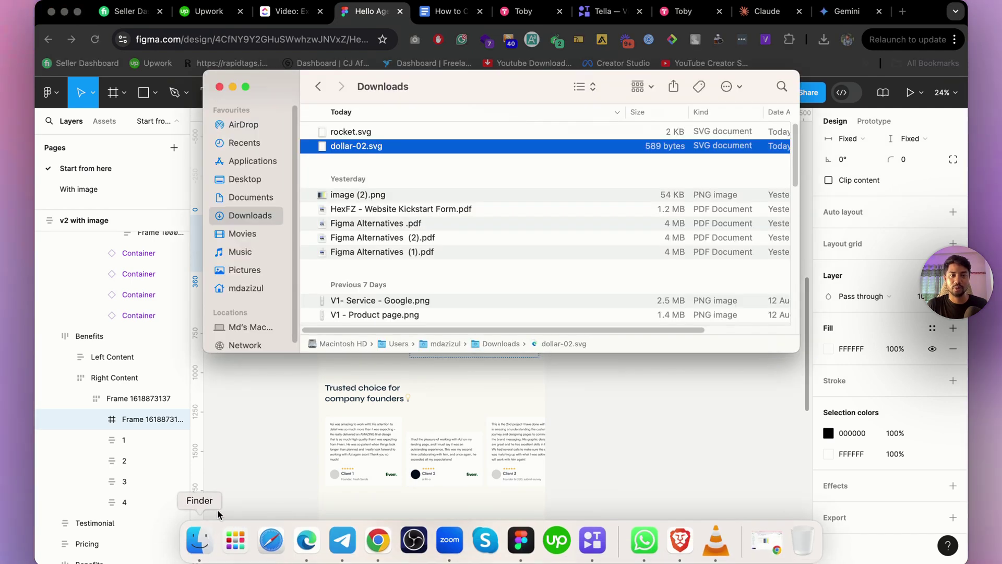
{"action": "left_click", "coordinate": [360, 196]}
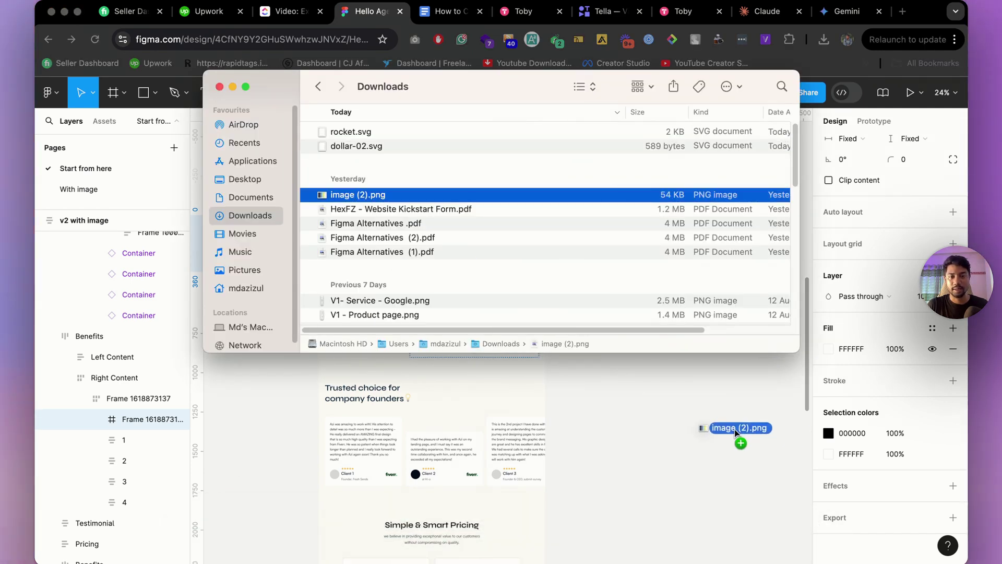
{"action": "left_click_drag", "start_coordinate": [736, 432], "coordinate": [727, 432]}
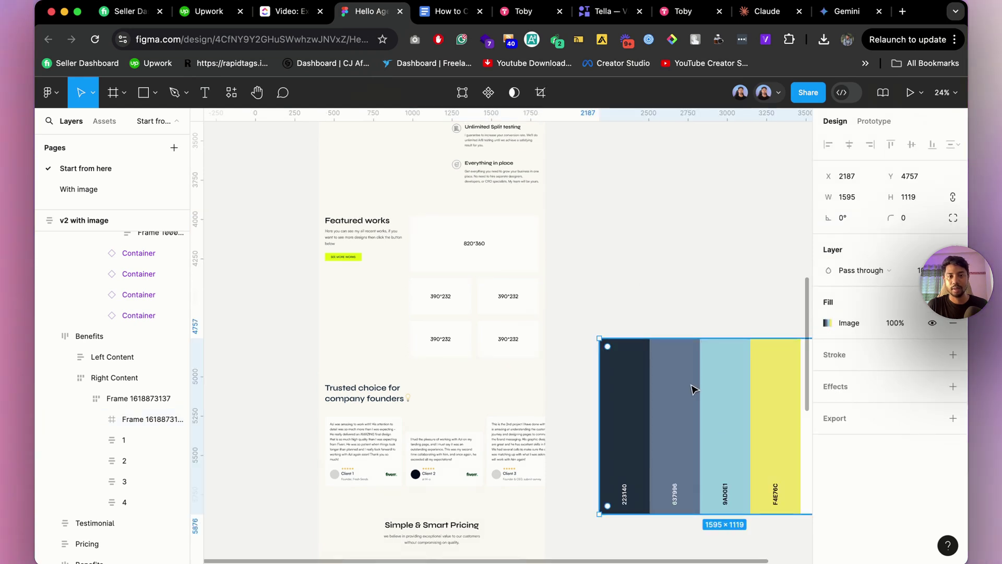
{"action": "left_click_drag", "start_coordinate": [691, 388], "coordinate": [688, 268]}
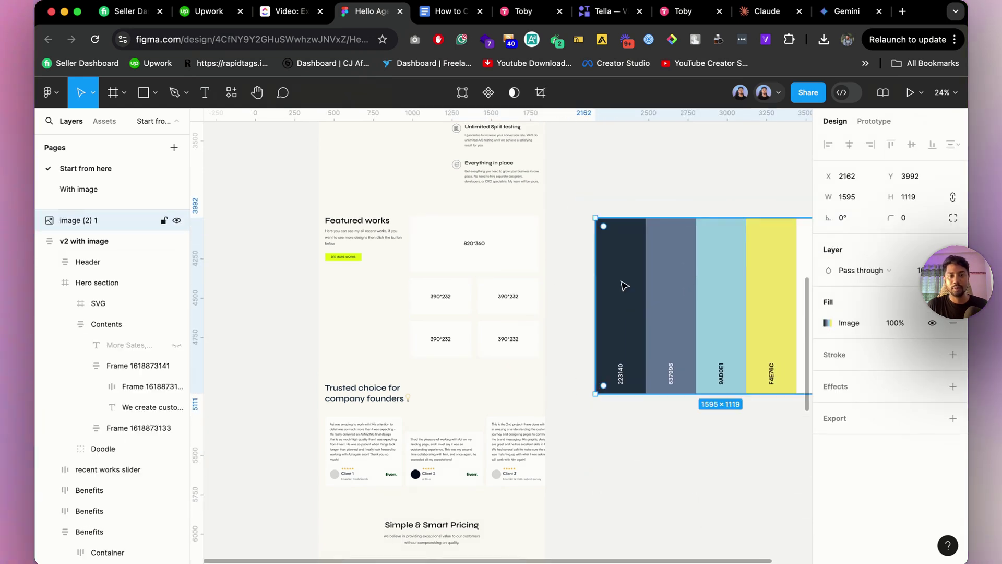
Drill into the Featured works grid down to the 820×360 placeholder frame
{"action": "left_click", "coordinate": [502, 249]}
{"action": "left_click", "coordinate": [705, 263]}
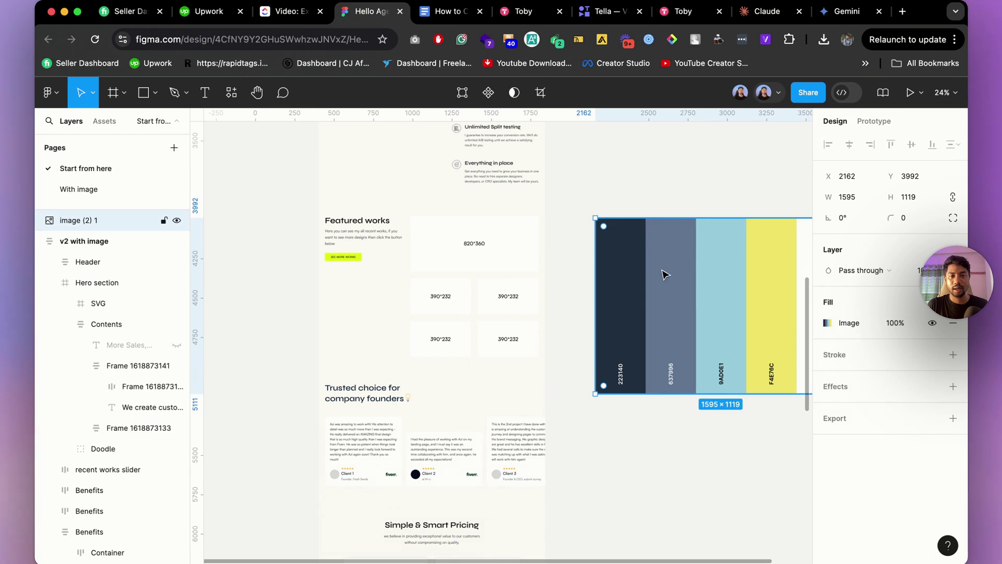
{"action": "scroll", "coordinate": [620, 284], "scroll_direction": "down", "scroll_amount": 2}
{"action": "left_click", "coordinate": [497, 249]}
{"action": "double_click", "coordinate": [496, 248]}
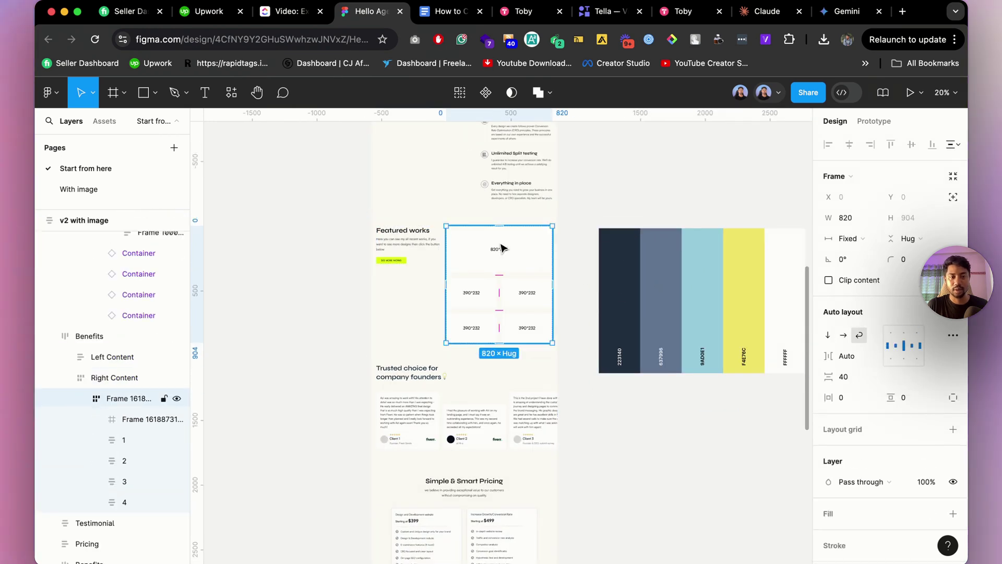
{"action": "double_click", "coordinate": [502, 248]}
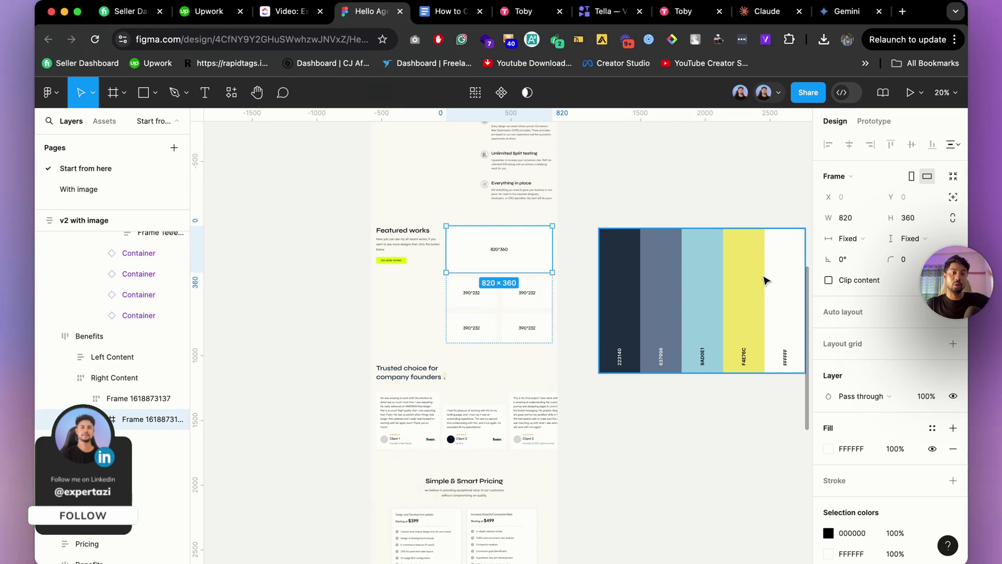
Lock the palette image's proportions and set its height to 360
{"action": "left_click", "coordinate": [731, 274]}
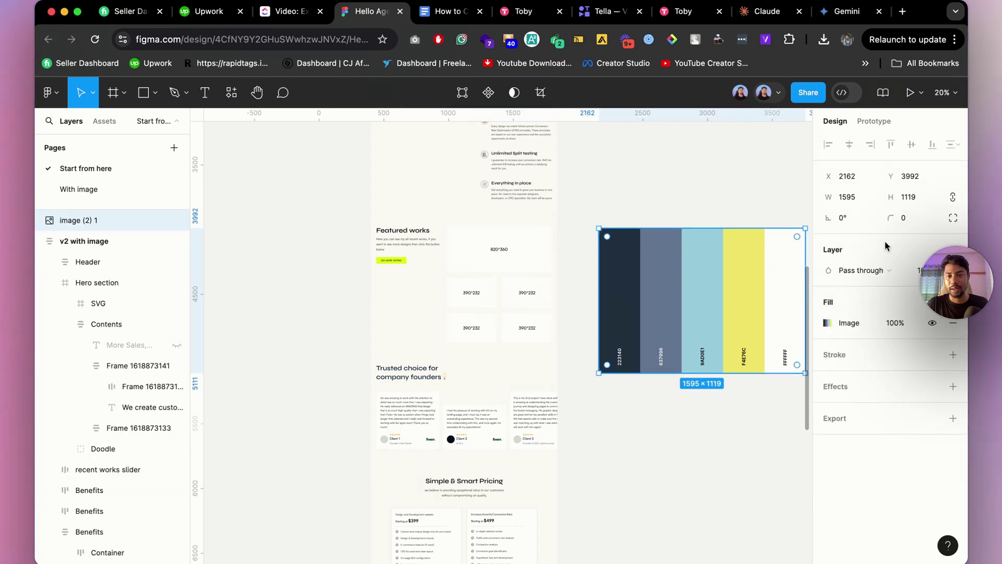
{"action": "left_click", "coordinate": [952, 198]}
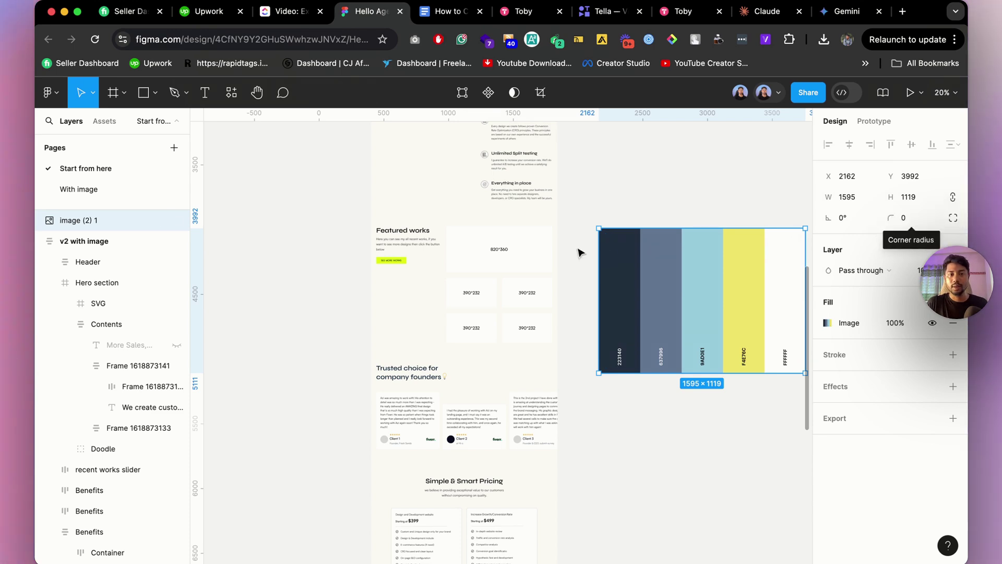
{"action": "double_click", "coordinate": [516, 237]}
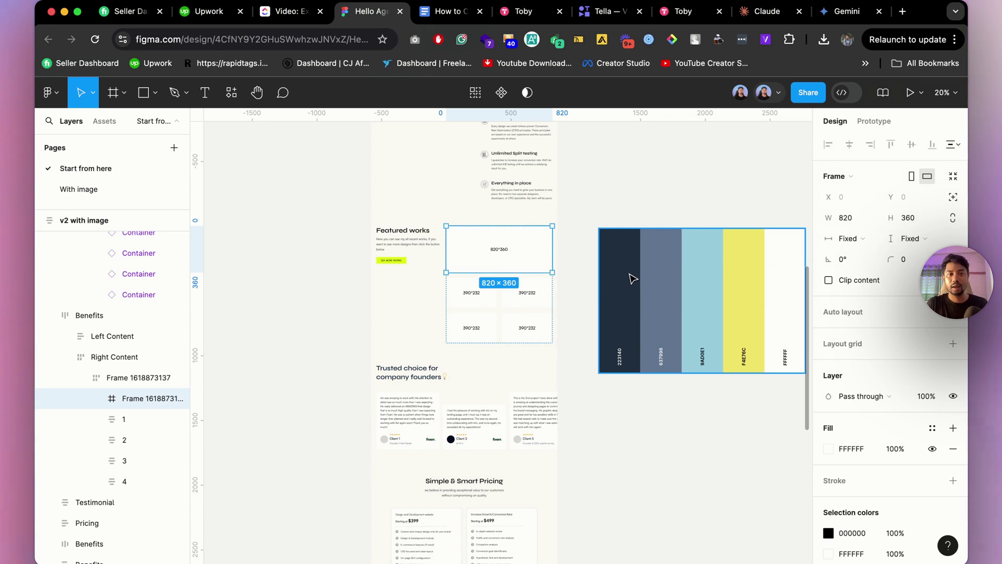
{"action": "left_click", "coordinate": [705, 249]}
{"action": "left_click", "coordinate": [911, 199]}
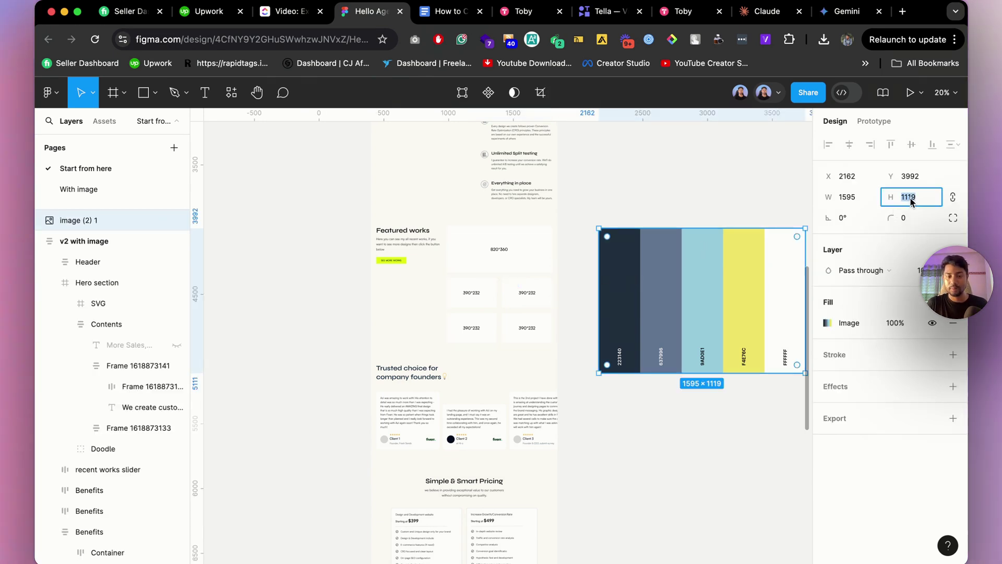
{"action": "type", "text": "360"}
{"action": "key", "text": "Return"}
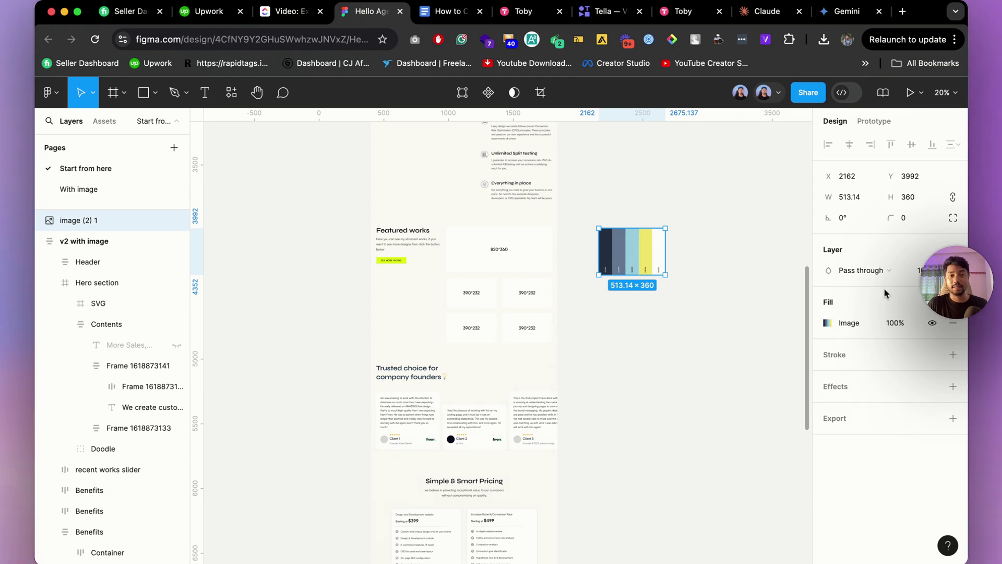
Cut the resized palette image and select the 820×360 placeholder frame
{"action": "left_click", "coordinate": [697, 274]}
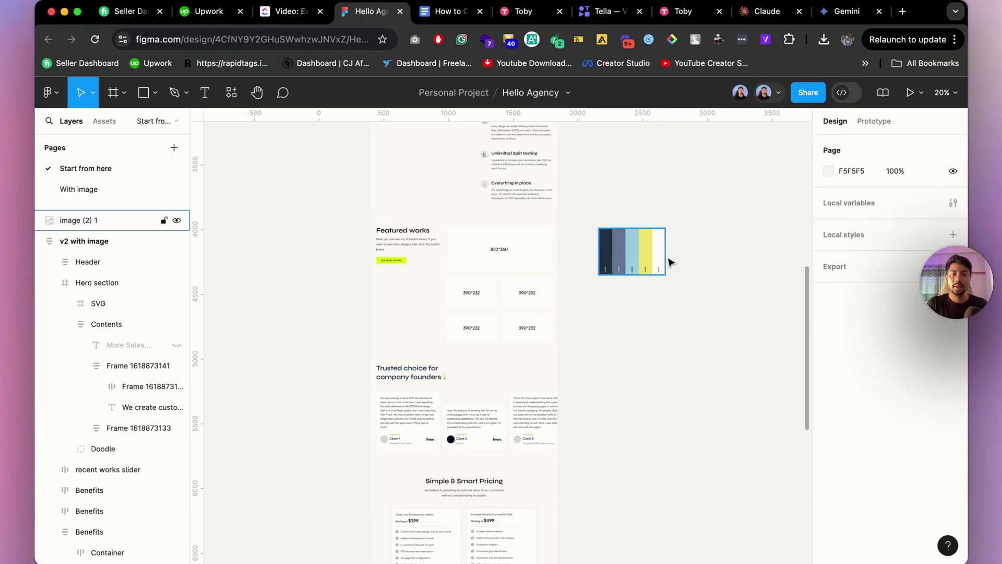
{"action": "left_click", "coordinate": [664, 260]}
{"action": "key", "text": "Delete"}
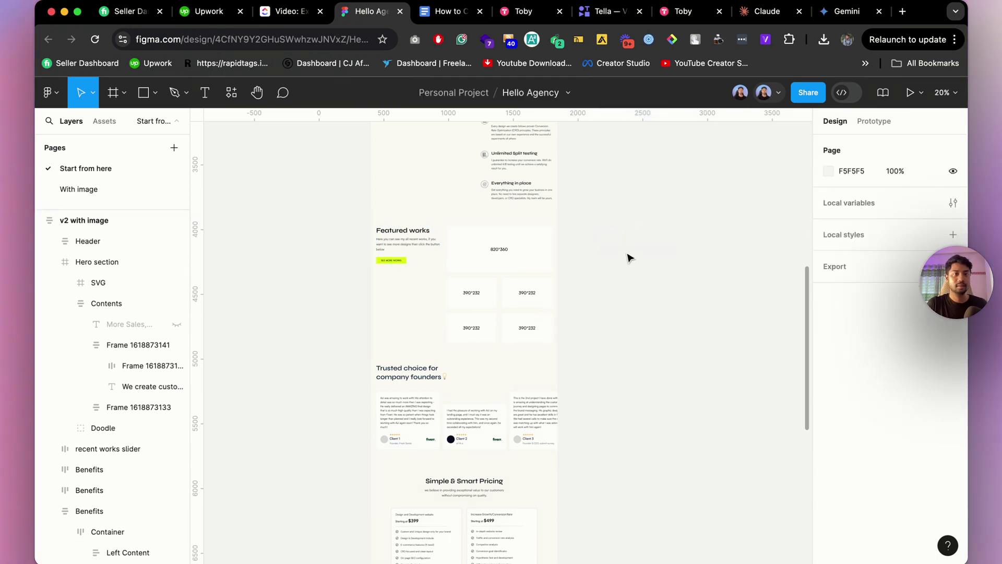
{"action": "left_click", "coordinate": [524, 253]}
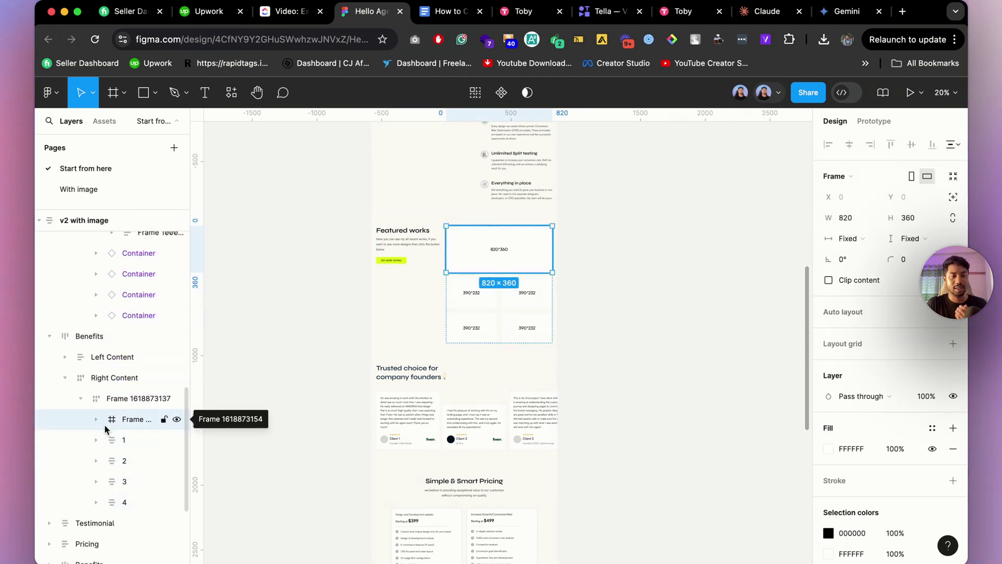
Paste the palette image into the 820×360 frame, centre it and clip it to the frame
{"action": "key", "text": "ctrl+v"}
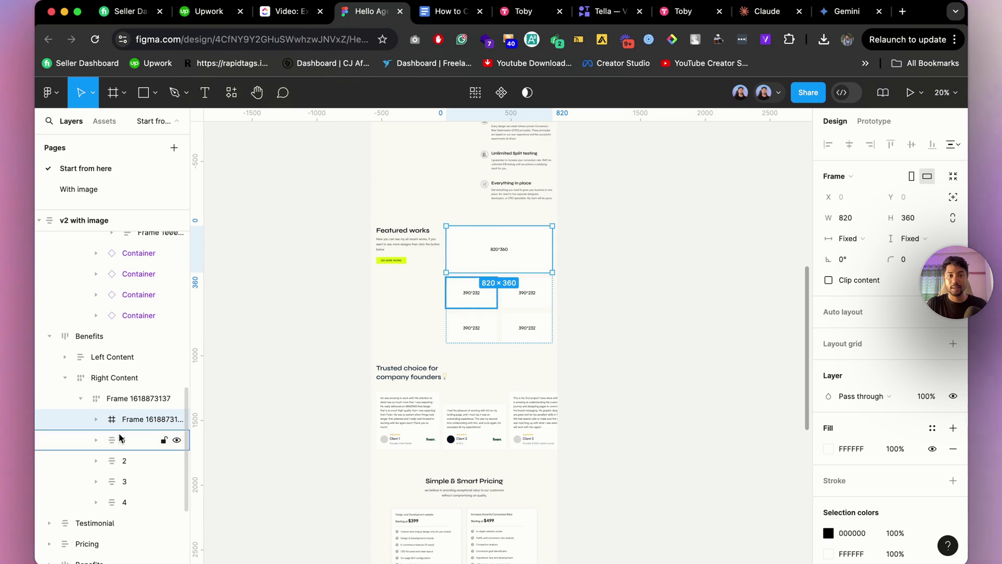
{"action": "scroll", "coordinate": [495, 273], "scroll_direction": "up", "scroll_amount": 5}
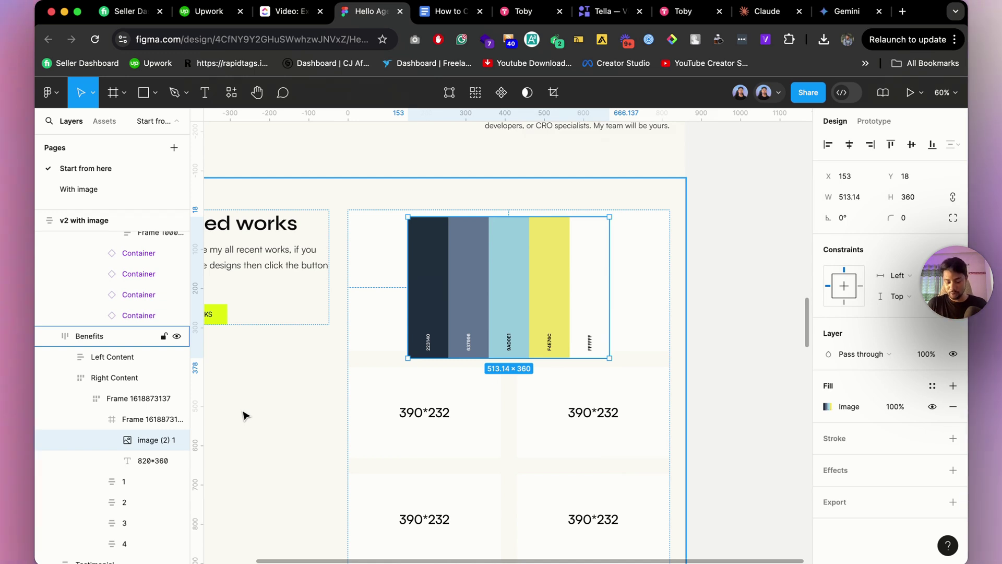
{"action": "key", "text": "k"}
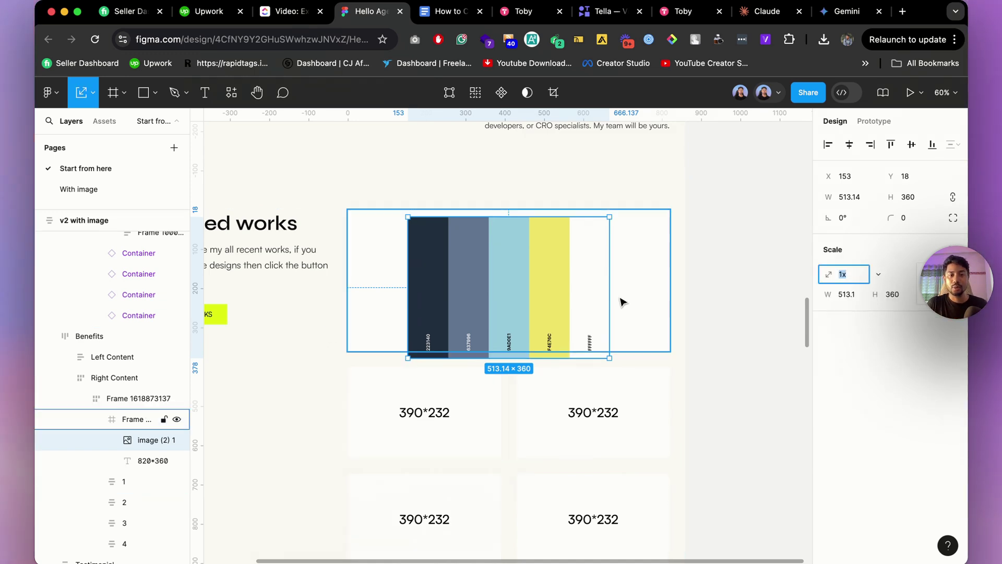
{"action": "left_click_drag", "start_coordinate": [610, 358], "coordinate": [752, 498]}
{"action": "left_click", "coordinate": [850, 144]}
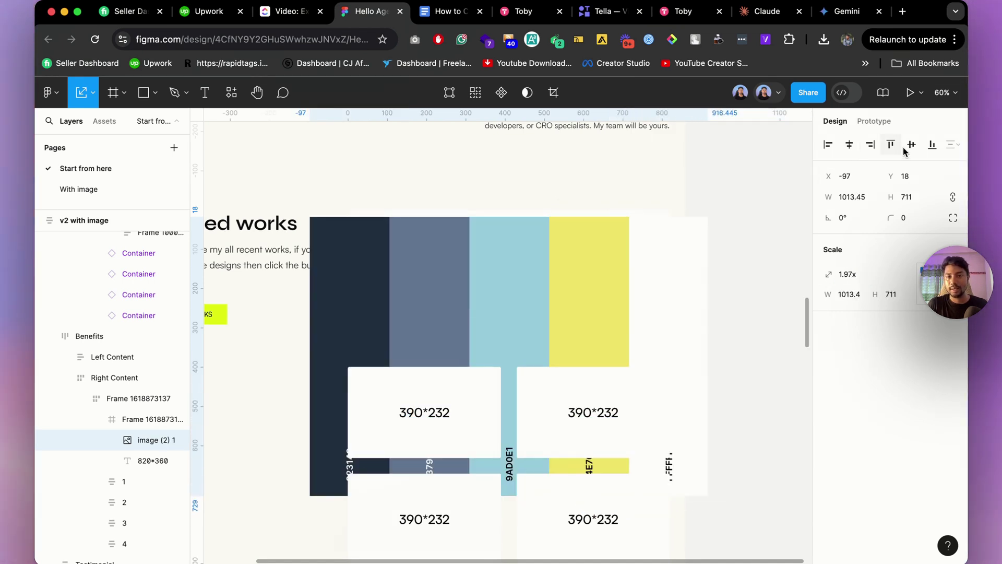
{"action": "left_click", "coordinate": [909, 147]}
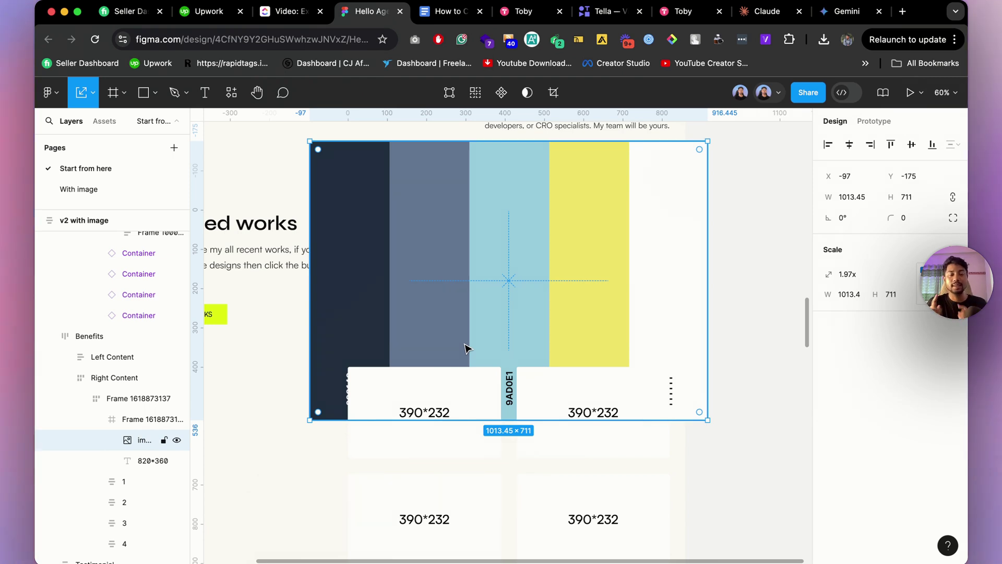
{"action": "left_click", "coordinate": [134, 422]}
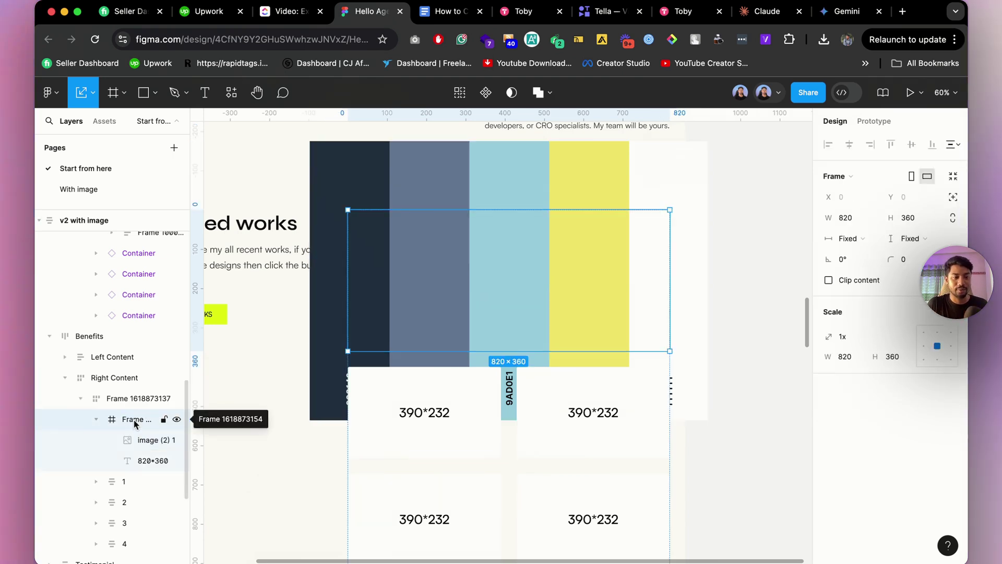
{"action": "left_click", "coordinate": [849, 284]}
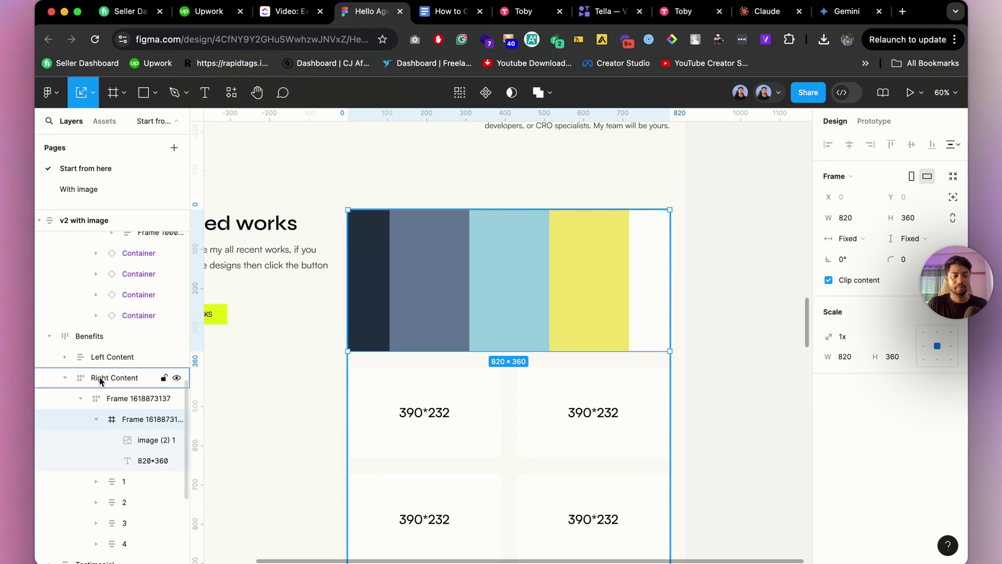
Rescale the palette image to about 0.8x and centre it vertically in the frame
{"action": "left_click", "coordinate": [141, 442]}
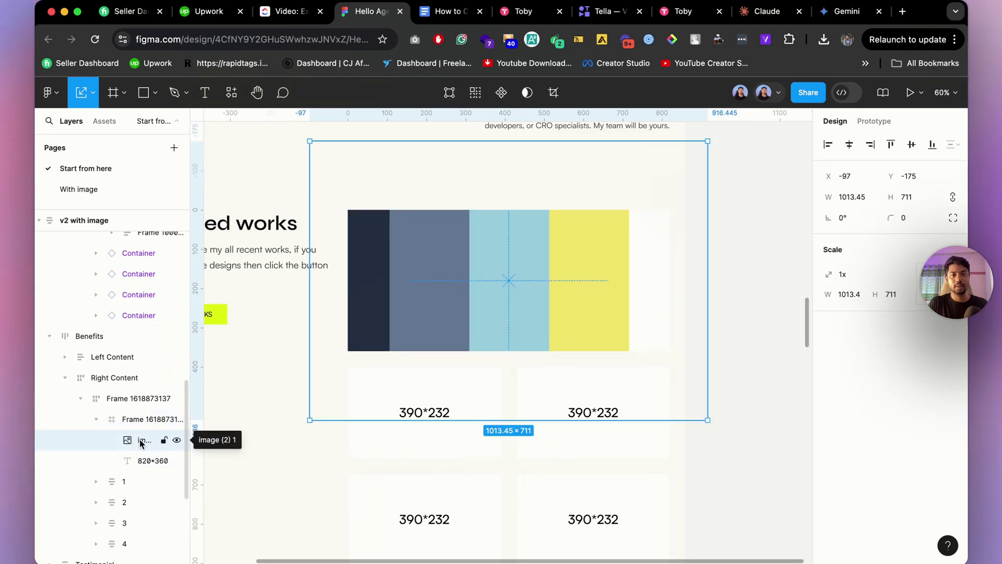
{"action": "key", "text": "k"}
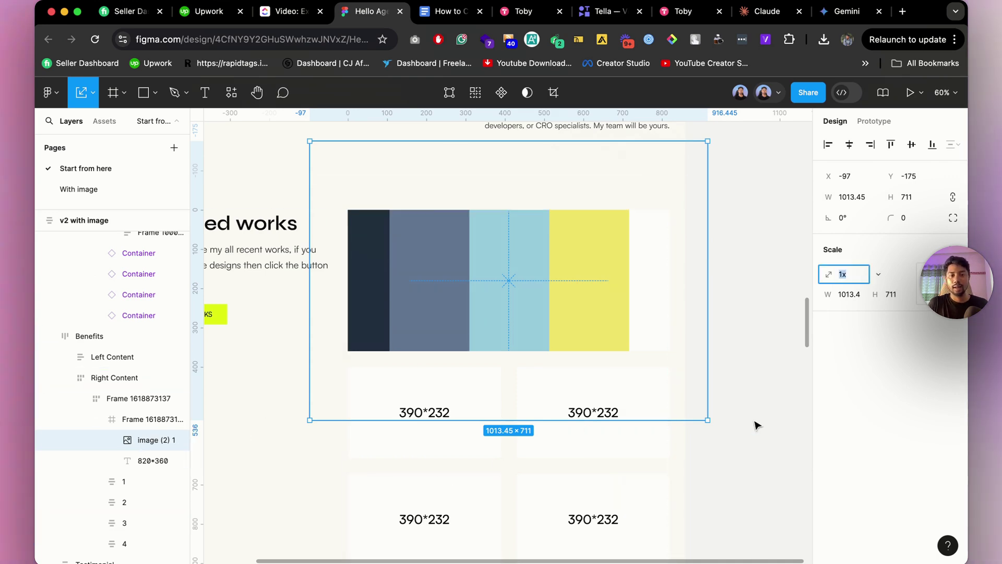
{"action": "left_click_drag", "start_coordinate": [709, 420], "coordinate": [586, 328]}
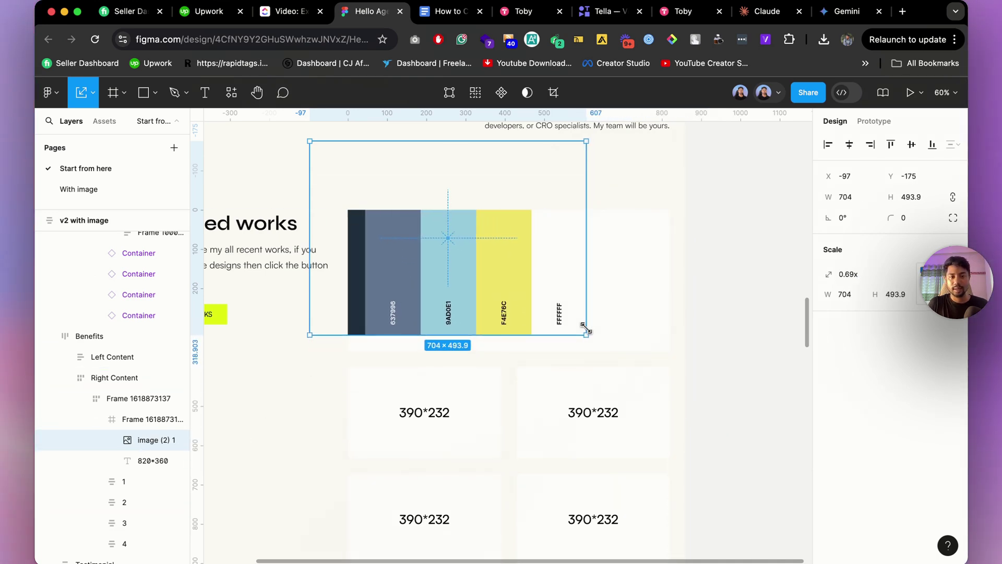
{"action": "left_click", "coordinate": [911, 146]}
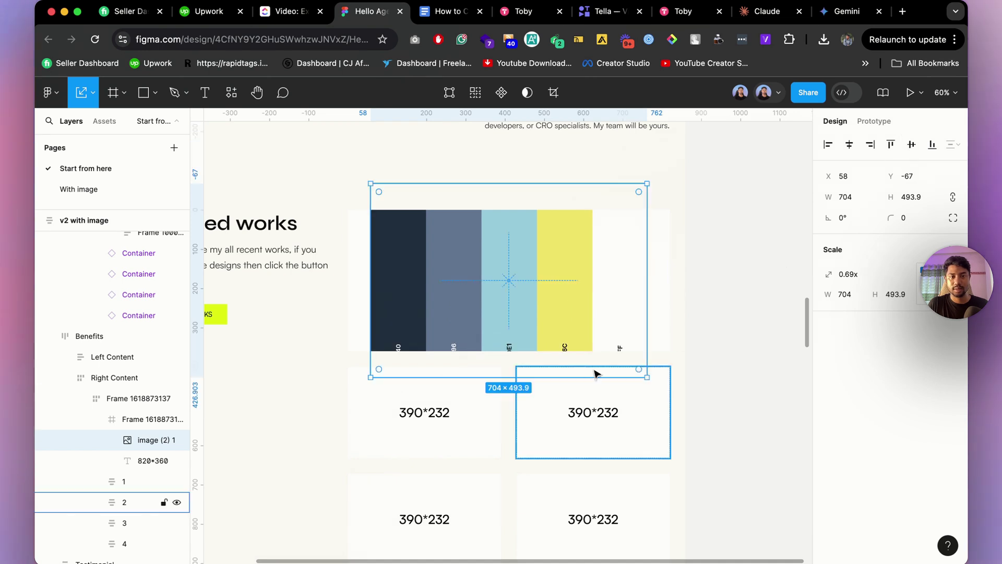
{"action": "left_click_drag", "start_coordinate": [648, 381], "coordinate": [669, 396]}
{"action": "left_click_drag", "start_coordinate": [371, 181], "coordinate": [347, 168]}
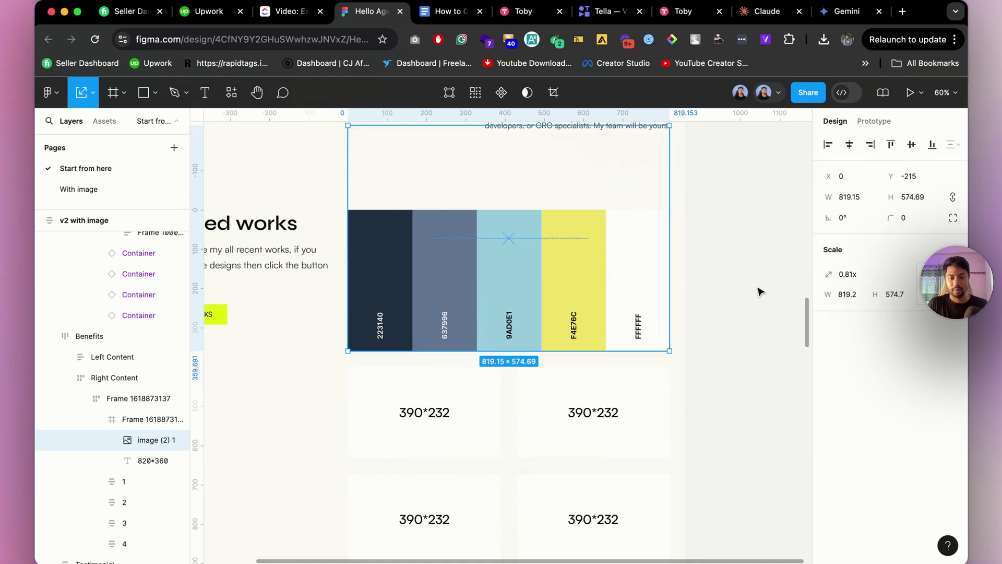
{"action": "left_click", "coordinate": [738, 264]}
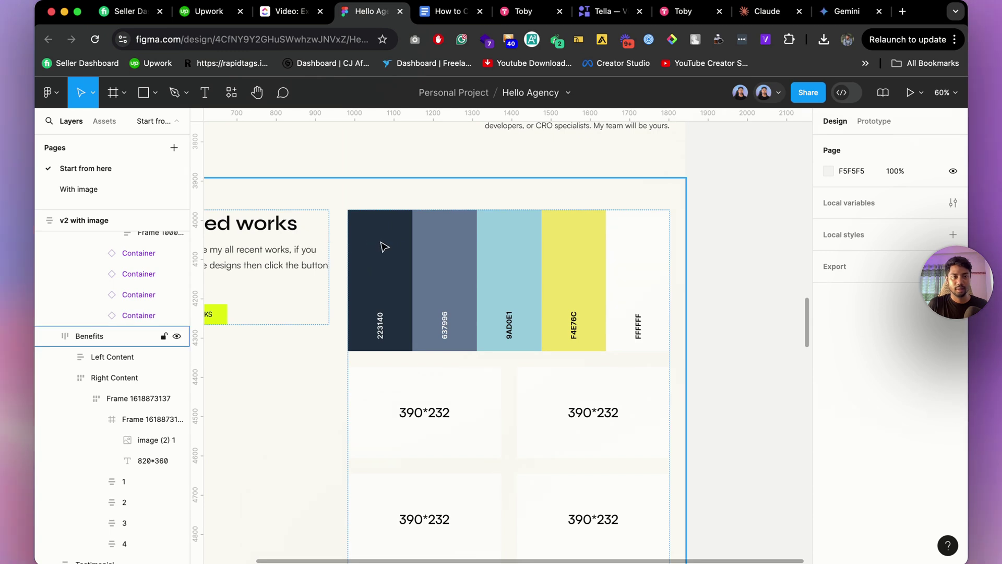
{"action": "left_click", "coordinate": [549, 235]}
{"action": "scroll", "coordinate": [549, 236], "scroll_direction": "down", "scroll_amount": 5}
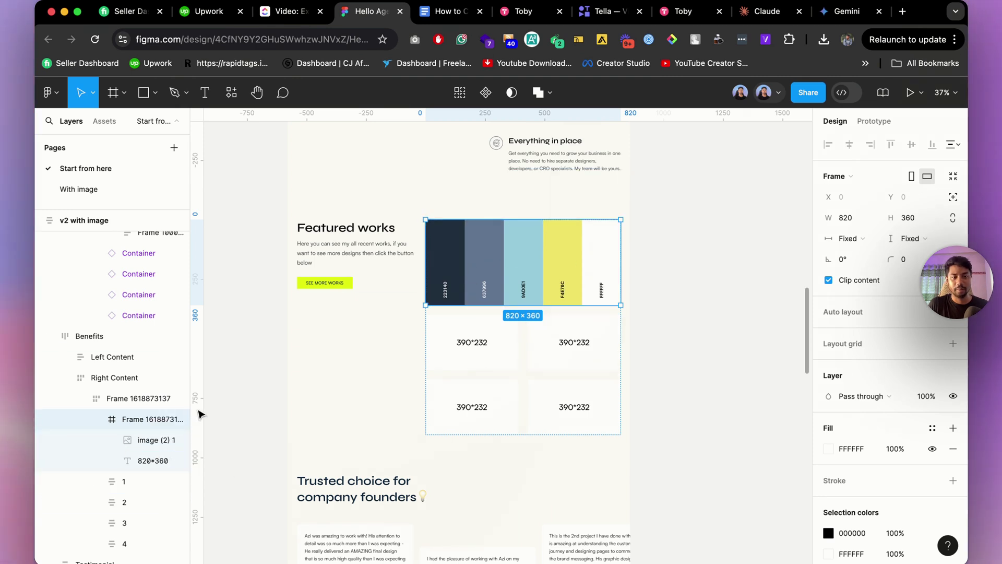
Export Figma's 820×360 palette frame as Frame 1618873154.png, then return to Framer
{"action": "scroll", "coordinate": [931, 459], "scroll_direction": "down", "scroll_amount": 3}
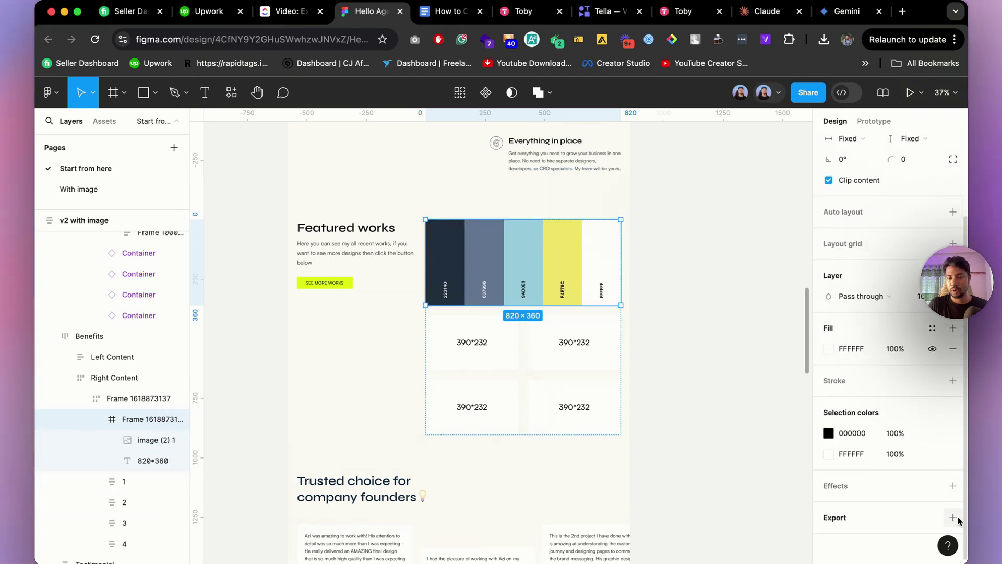
{"action": "left_click", "coordinate": [953, 518]}
{"action": "scroll", "coordinate": [954, 502], "scroll_direction": "down", "scroll_amount": 3}
{"action": "left_click", "coordinate": [923, 466]}
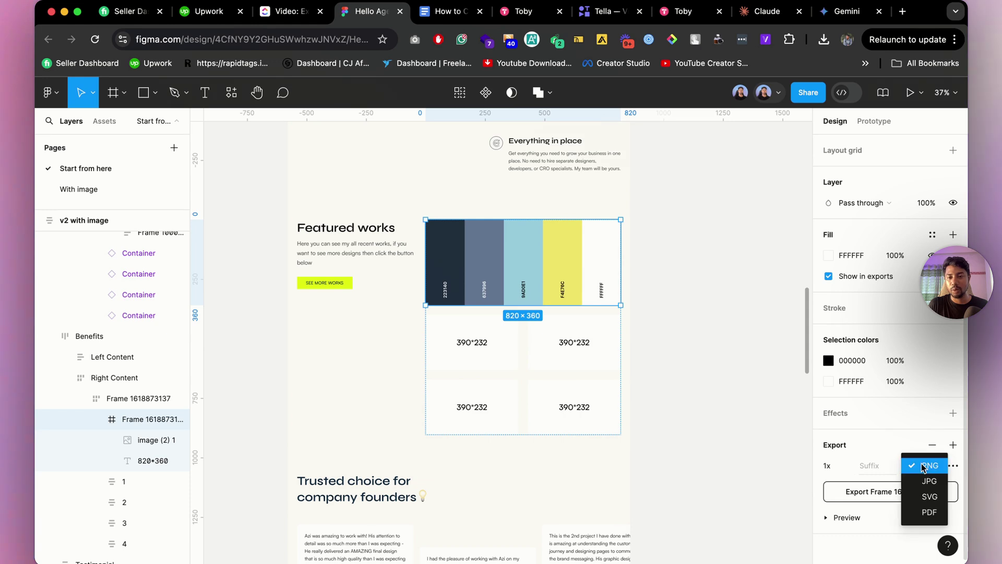
{"action": "left_click", "coordinate": [923, 466]}
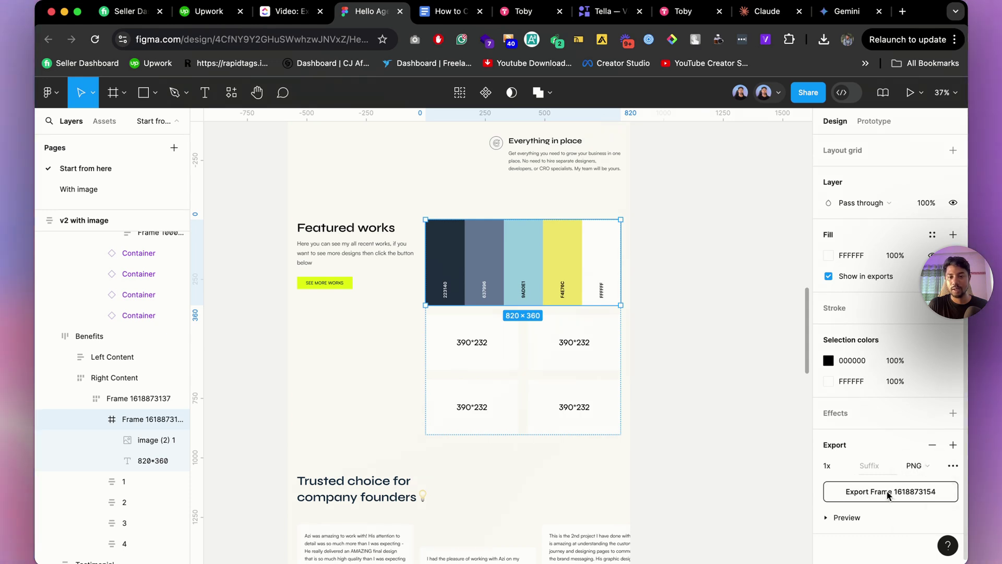
{"action": "left_click", "coordinate": [889, 493]}
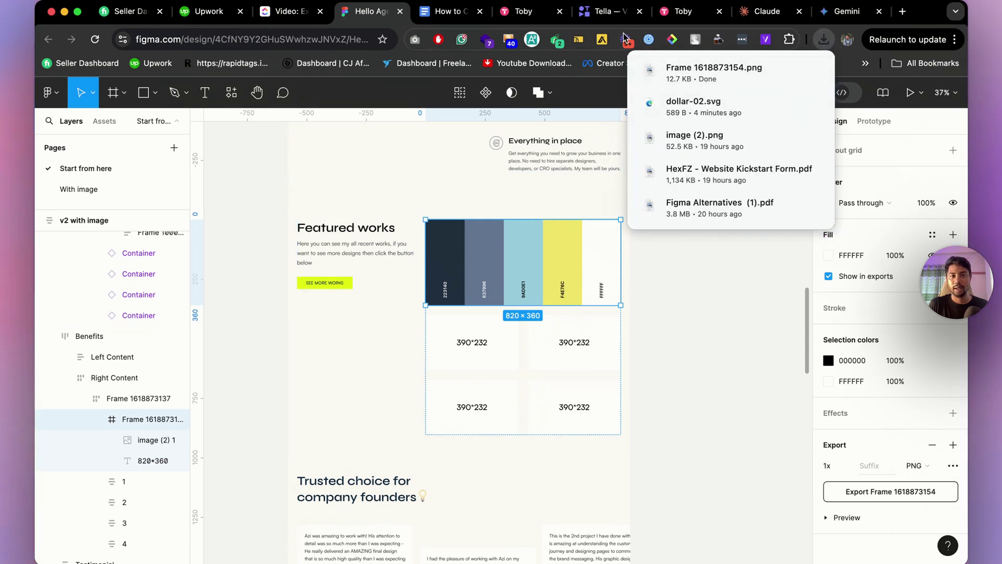
{"action": "key", "text": "super+Tab"}
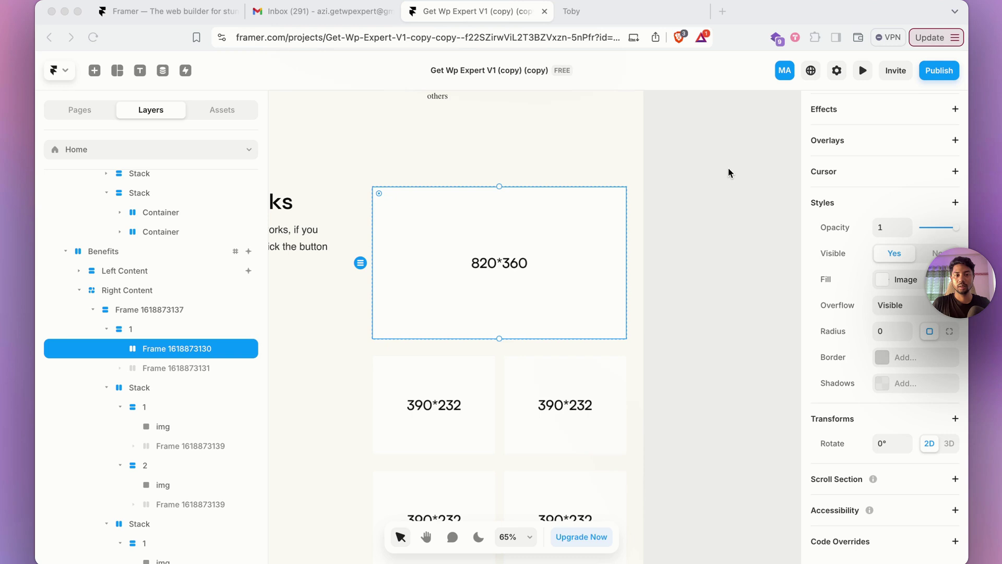
Fill the 820×360 frame with the Frame 1618873154.png palette image from Downloads
{"action": "double_click", "coordinate": [489, 256]}
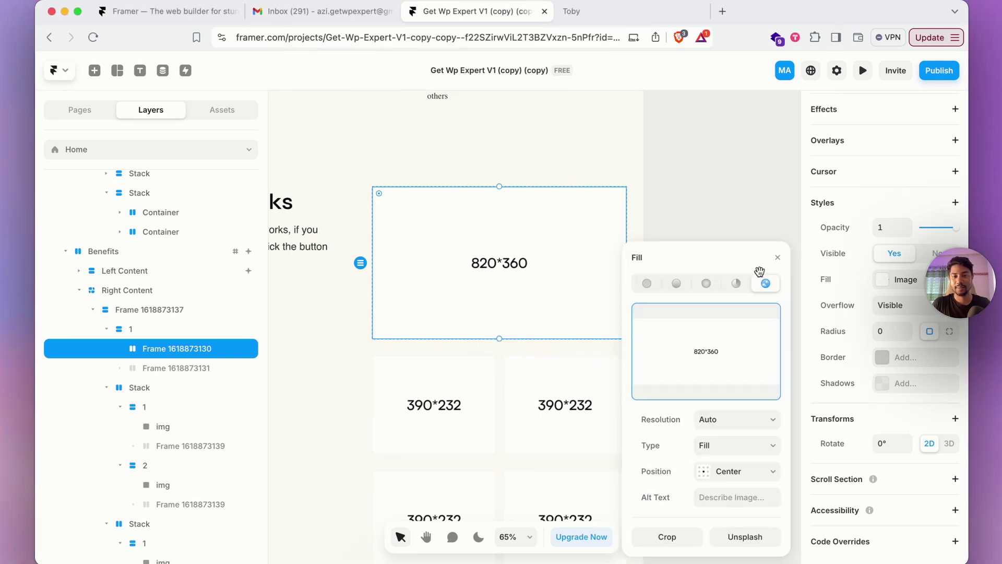
{"action": "left_click", "coordinate": [699, 353]}
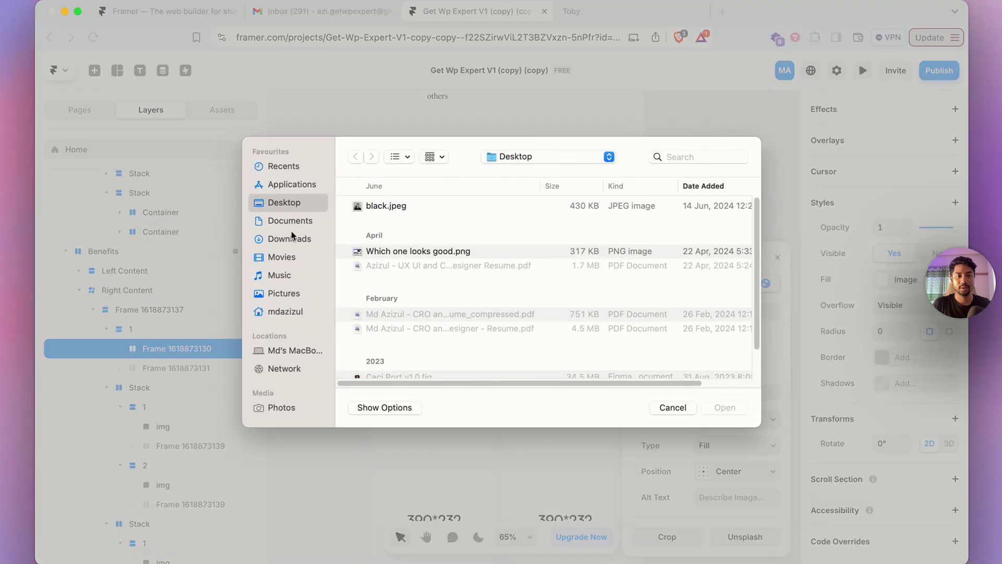
{"action": "left_click", "coordinate": [290, 239]}
{"action": "double_click", "coordinate": [428, 221]}
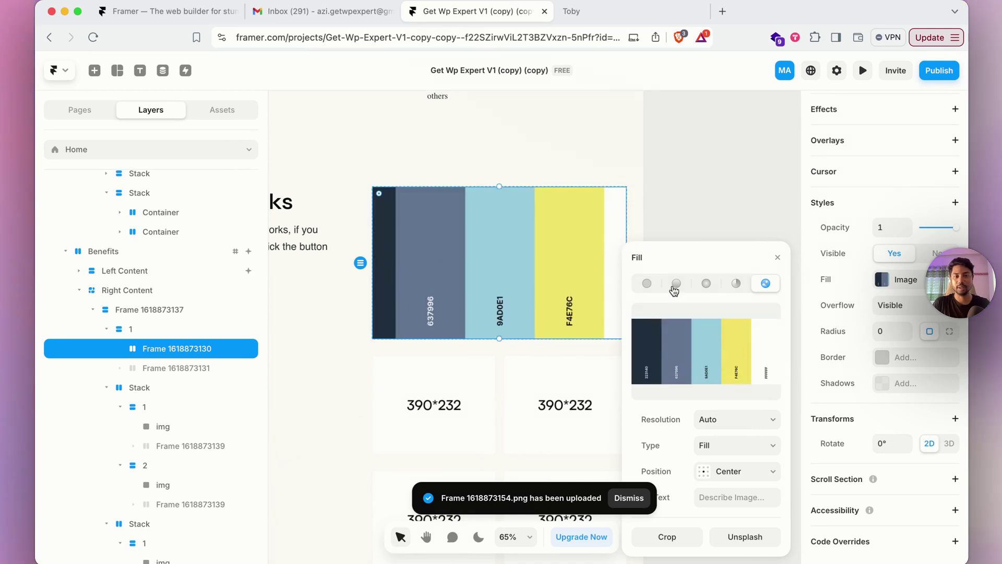
{"action": "key", "text": "Escape"}
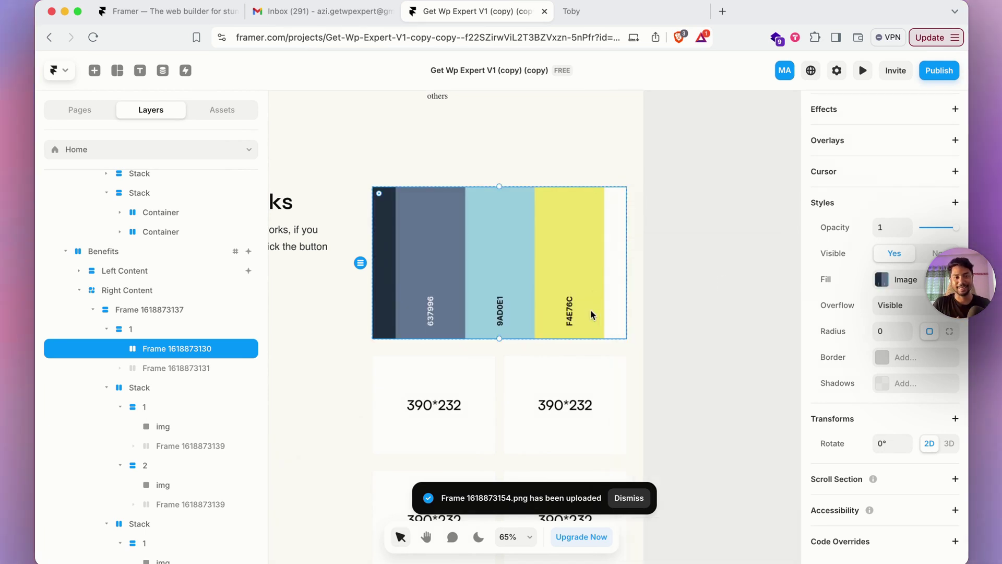
Fill the left 390×232 card with the 1 (1).png phone mockup image
{"action": "left_click", "coordinate": [391, 378]}
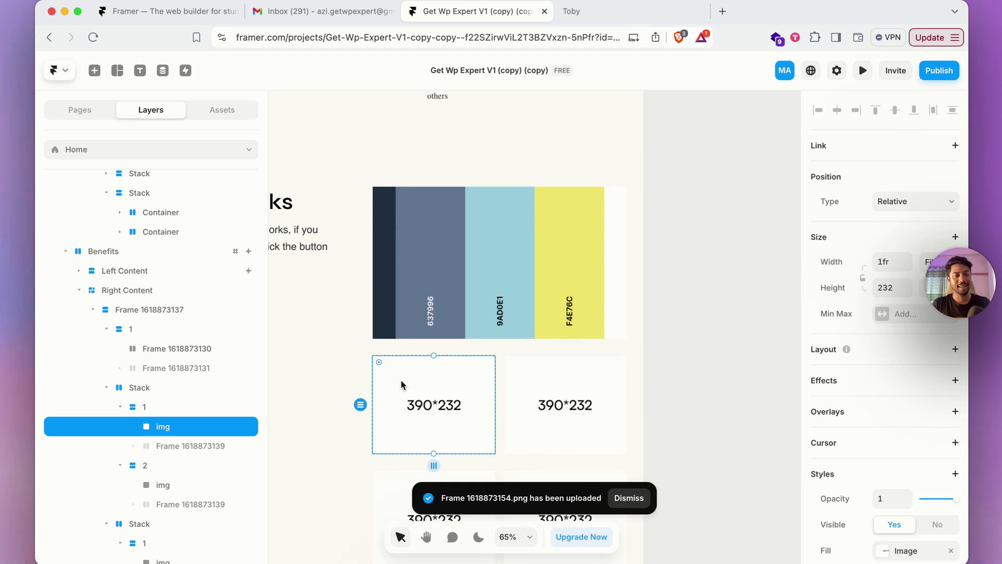
{"action": "left_click", "coordinate": [895, 551]}
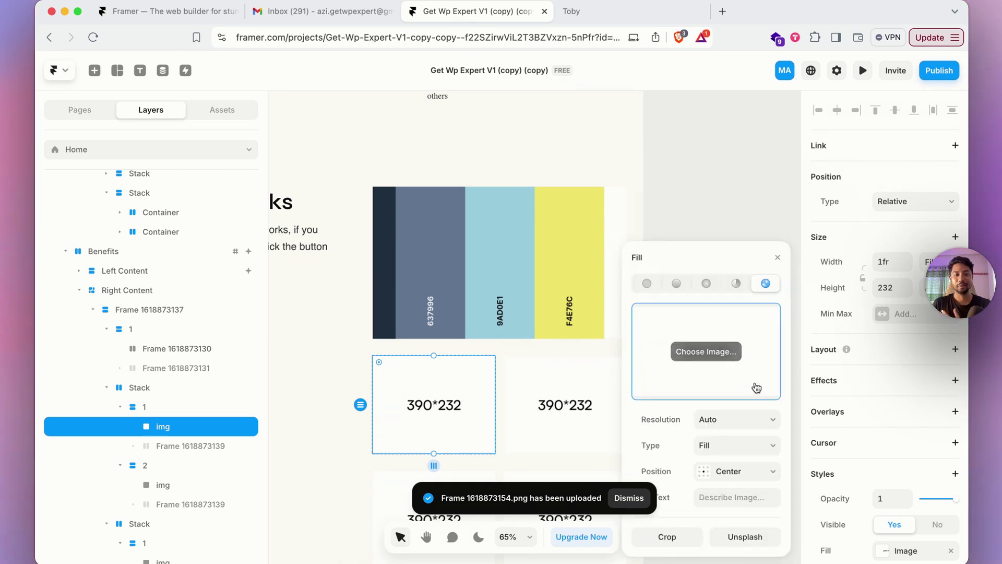
{"action": "left_click", "coordinate": [778, 260]}
{"action": "scroll", "coordinate": [918, 371], "scroll_direction": "down", "scroll_amount": 4}
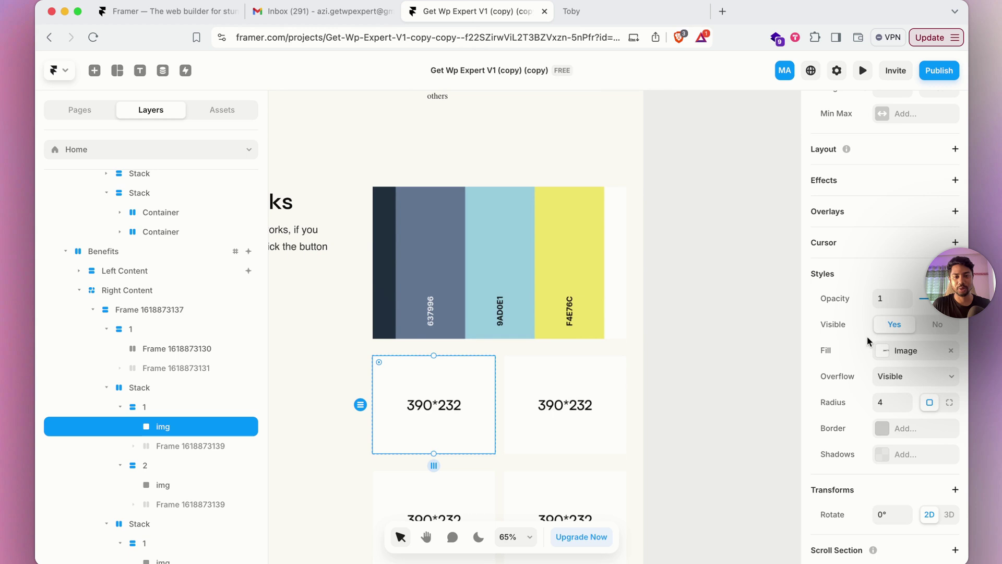
{"action": "left_click", "coordinate": [913, 349]}
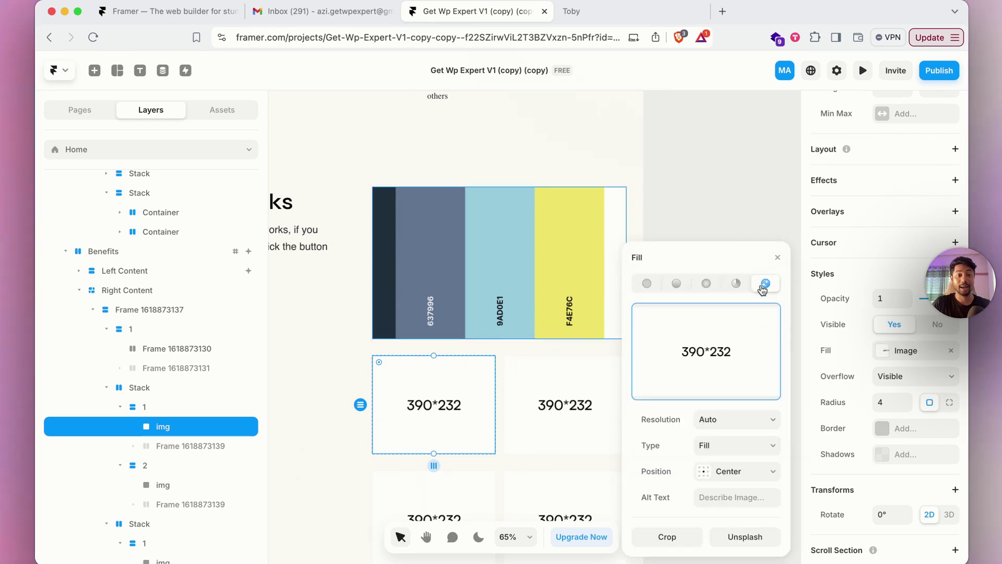
{"action": "left_click", "coordinate": [706, 351]}
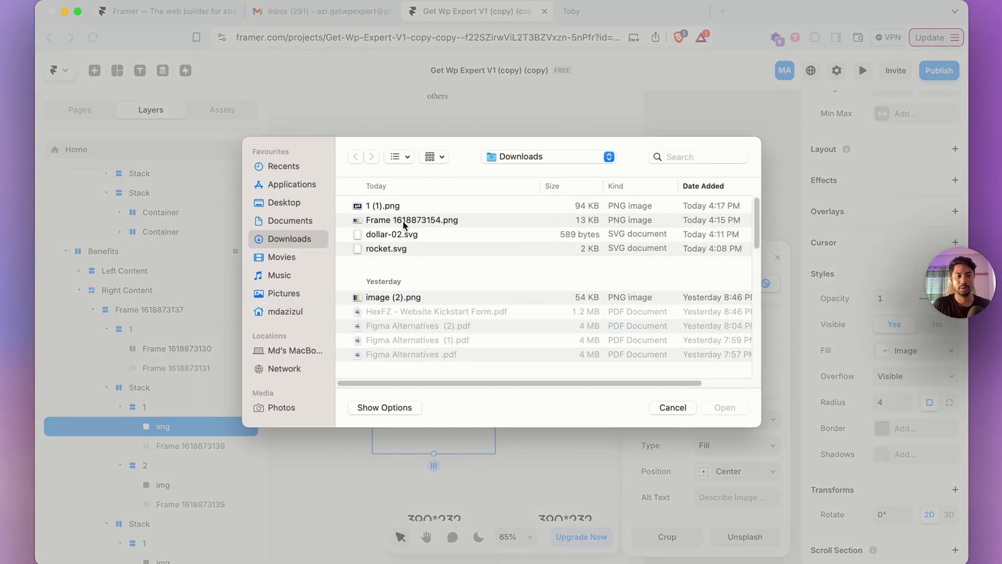
{"action": "double_click", "coordinate": [402, 207]}
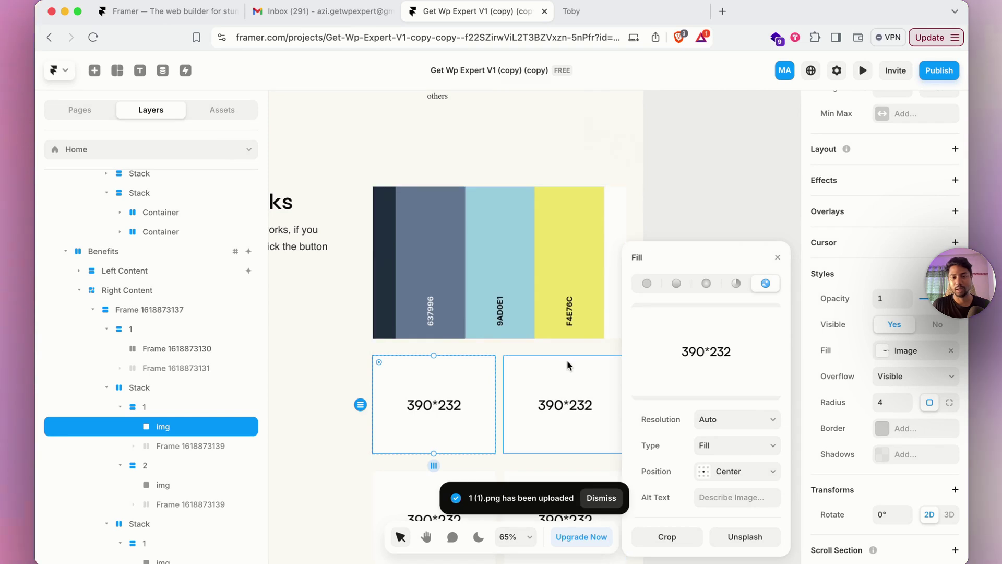
{"action": "left_click", "coordinate": [777, 257]}
In the narrower layout, fill the 730×360 frame with Frame 1618873154.png
{"action": "scroll", "coordinate": [571, 329], "scroll_direction": "up", "scroll_amount": 4}
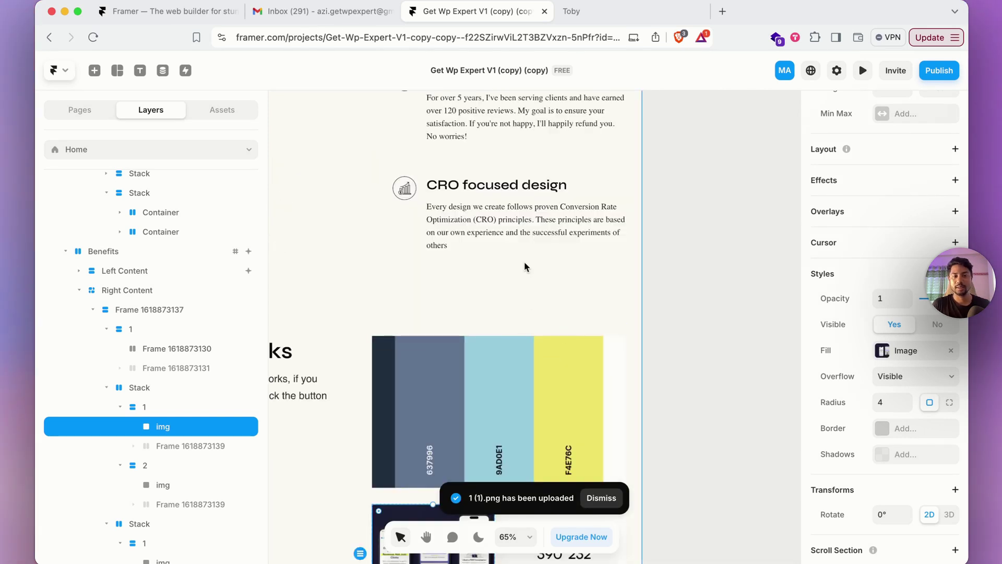
{"action": "scroll", "coordinate": [525, 261], "scroll_direction": "down", "scroll_amount": 5}
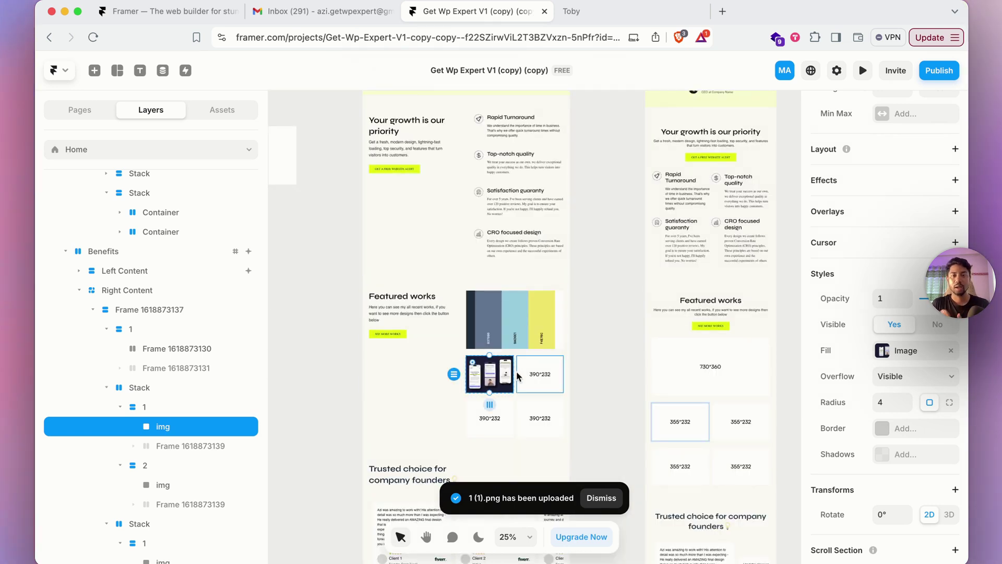
{"action": "left_click", "coordinate": [724, 361]}
{"action": "scroll", "coordinate": [723, 379], "scroll_direction": "down", "scroll_amount": 1}
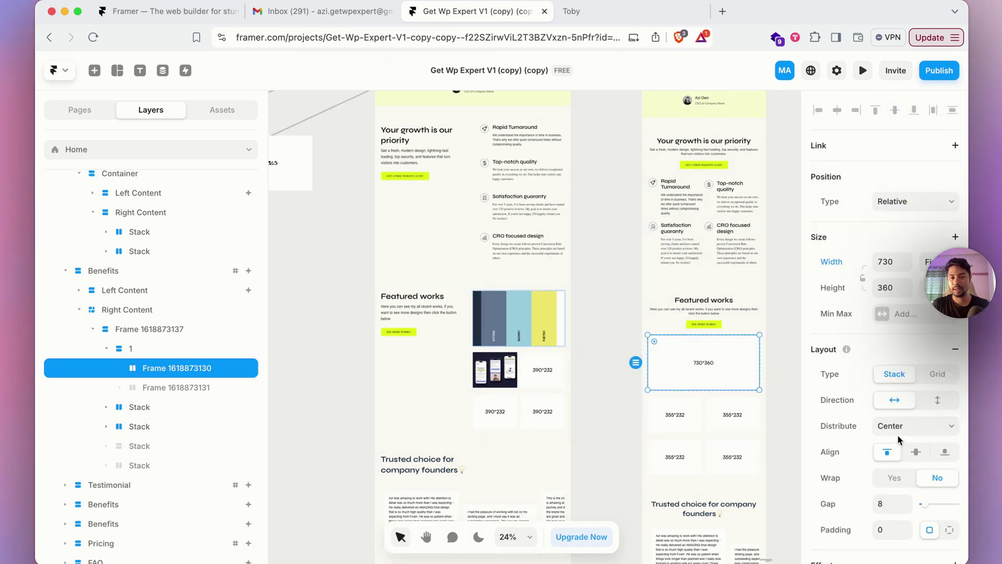
{"action": "scroll", "coordinate": [891, 439], "scroll_direction": "down", "scroll_amount": 5}
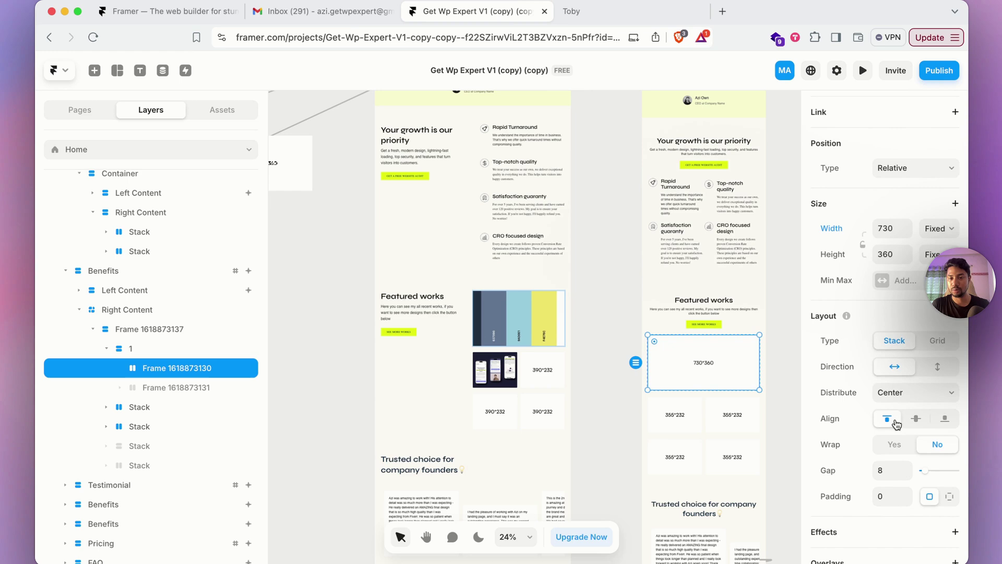
{"action": "double_click", "coordinate": [707, 357]}
{"action": "left_click", "coordinate": [704, 352]}
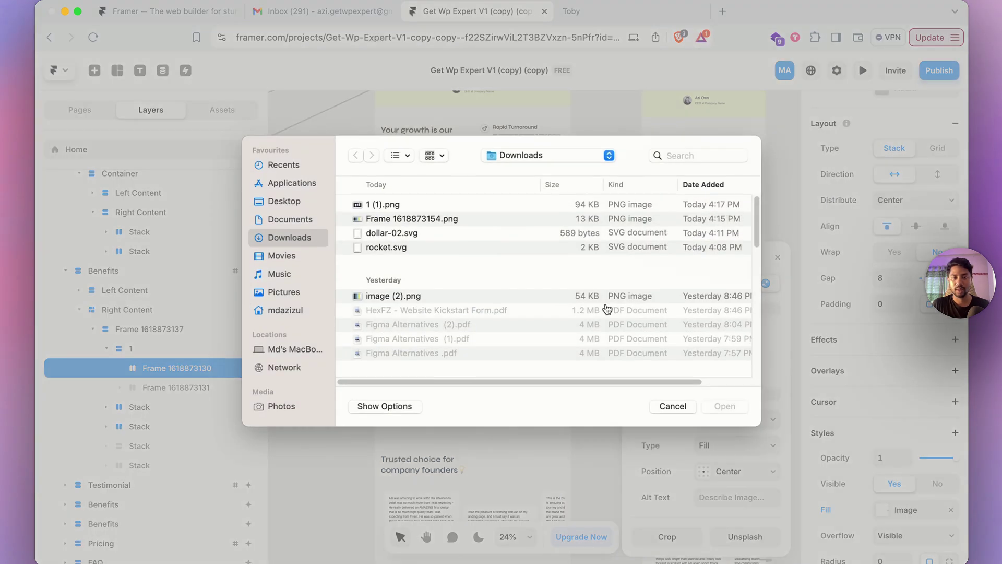
{"action": "double_click", "coordinate": [437, 224]}
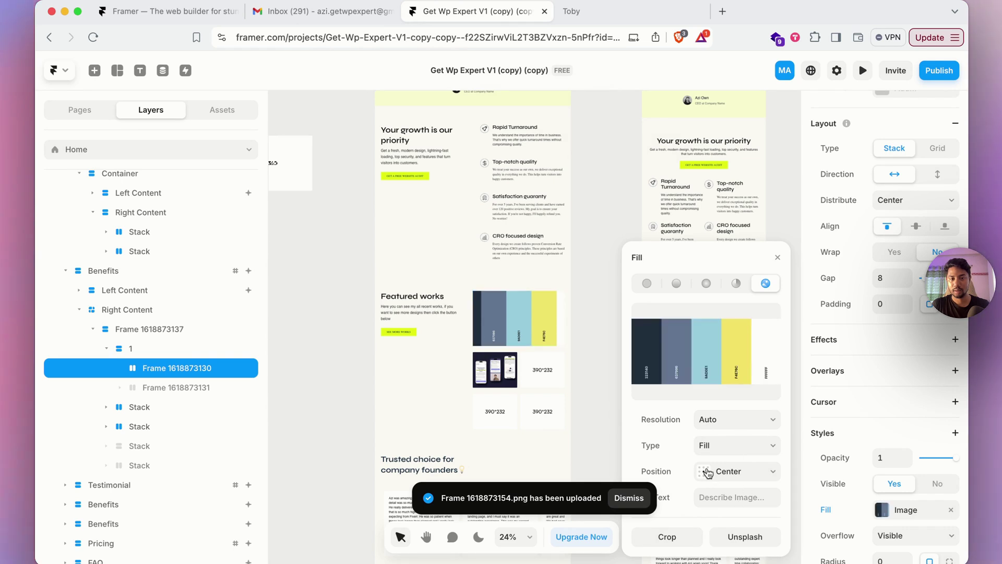
Fill the narrower layout's first img card with the 1 (1).png mockup
{"action": "left_click", "coordinate": [609, 361]}
{"action": "double_click", "coordinate": [683, 412]}
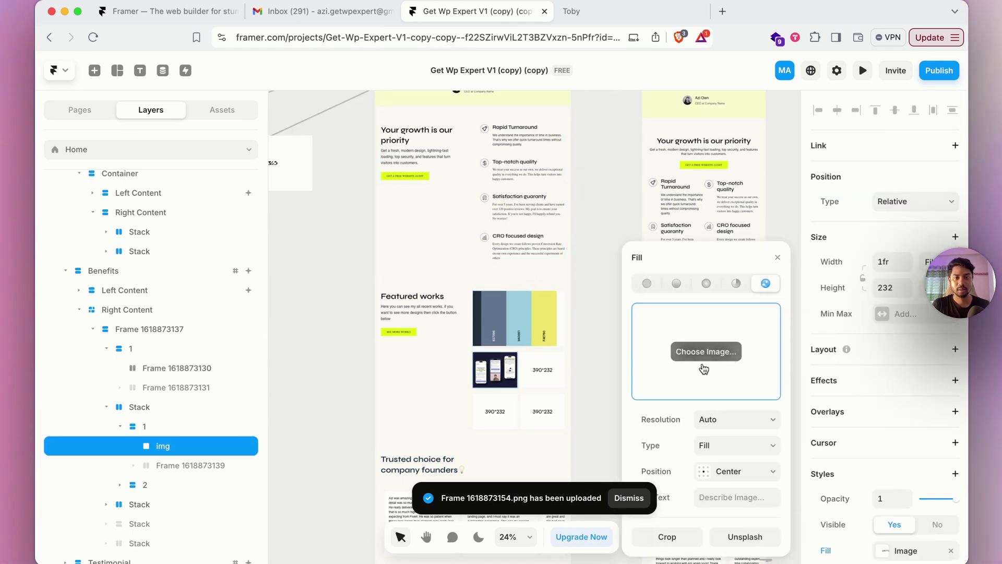
{"action": "left_click", "coordinate": [674, 357]}
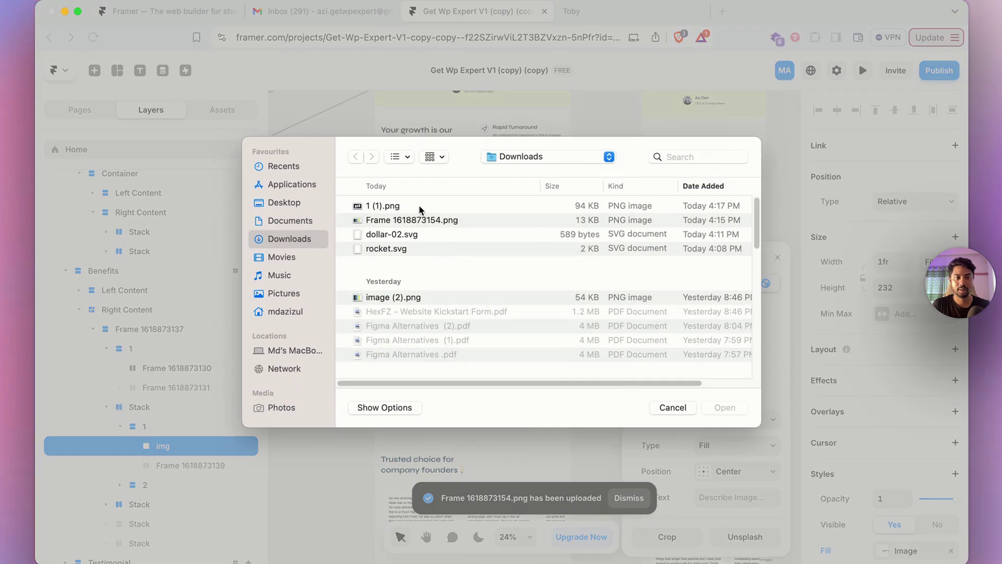
{"action": "double_click", "coordinate": [397, 206]}
{"action": "left_click", "coordinate": [778, 258]}
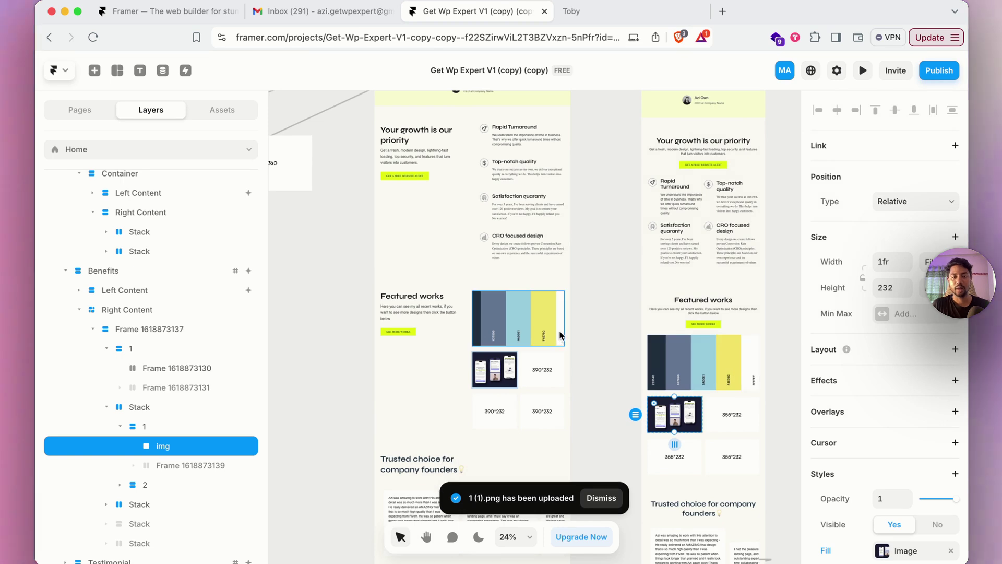
{"action": "scroll", "coordinate": [559, 335], "scroll_direction": "down", "scroll_amount": 3}
{"action": "scroll", "coordinate": [604, 384], "scroll_direction": "down", "scroll_amount": 2}
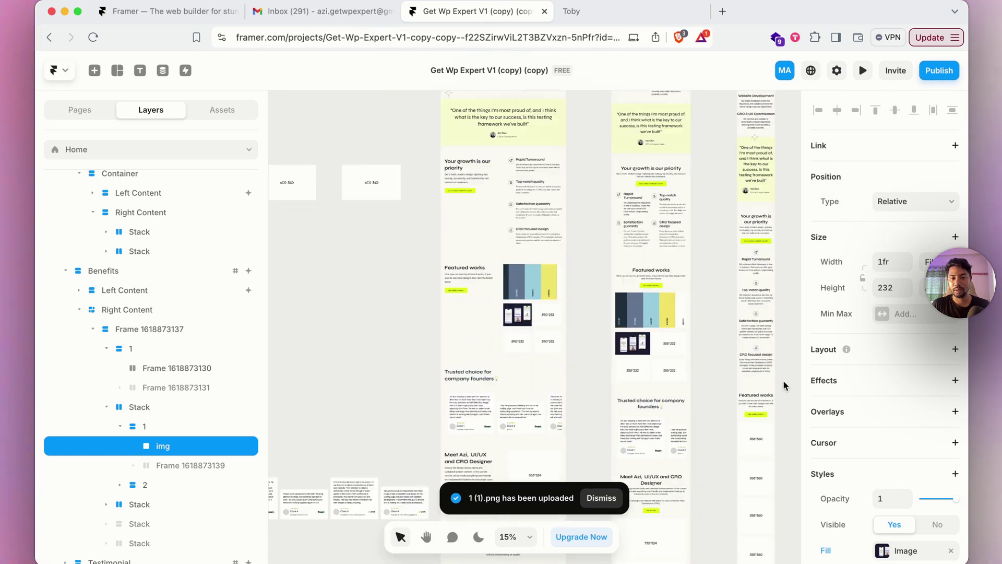
{"action": "left_click", "coordinate": [769, 447]}
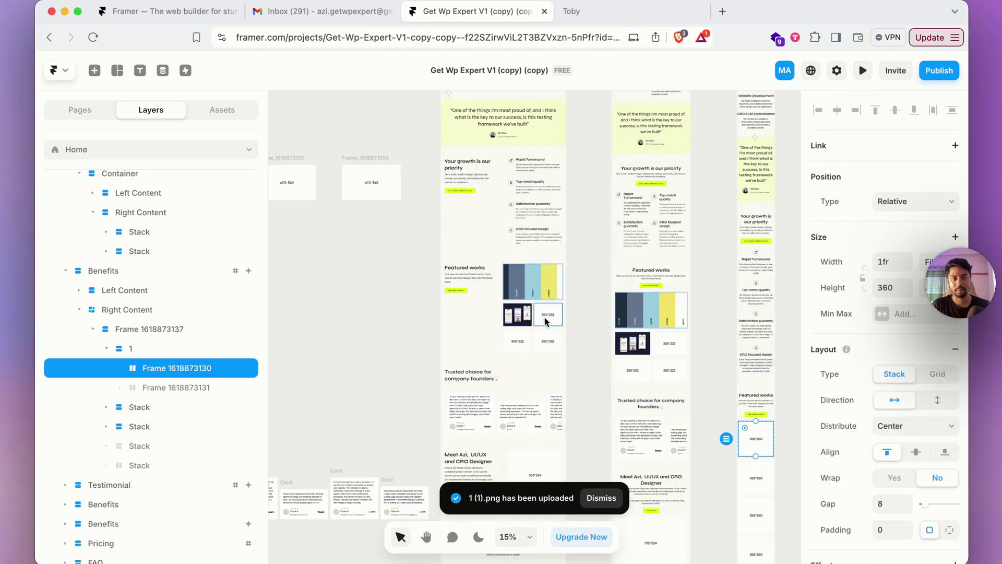
{"action": "scroll", "coordinate": [551, 329], "scroll_direction": "down", "scroll_amount": 2}
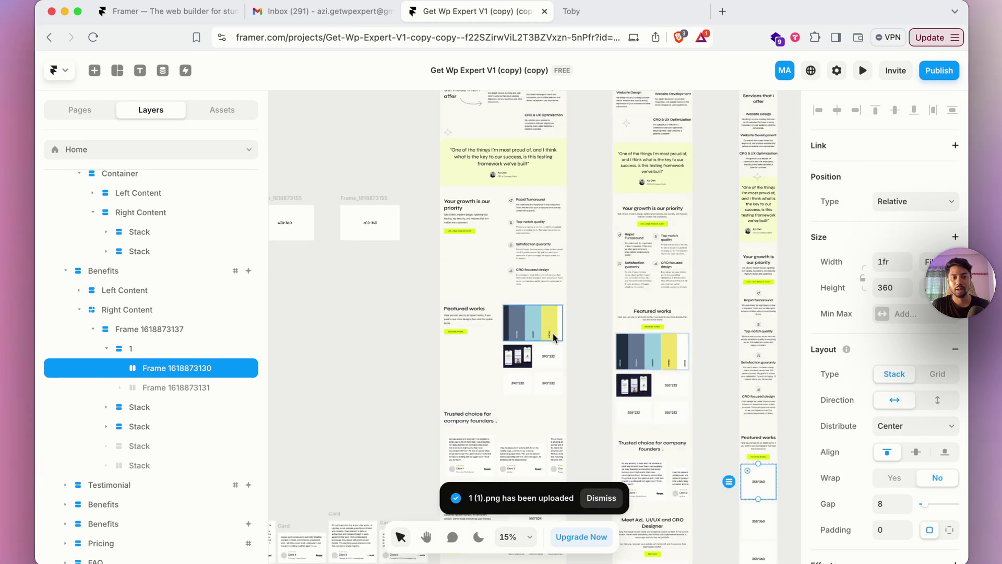
{"action": "scroll", "coordinate": [553, 344], "scroll_direction": "down", "scroll_amount": 2}
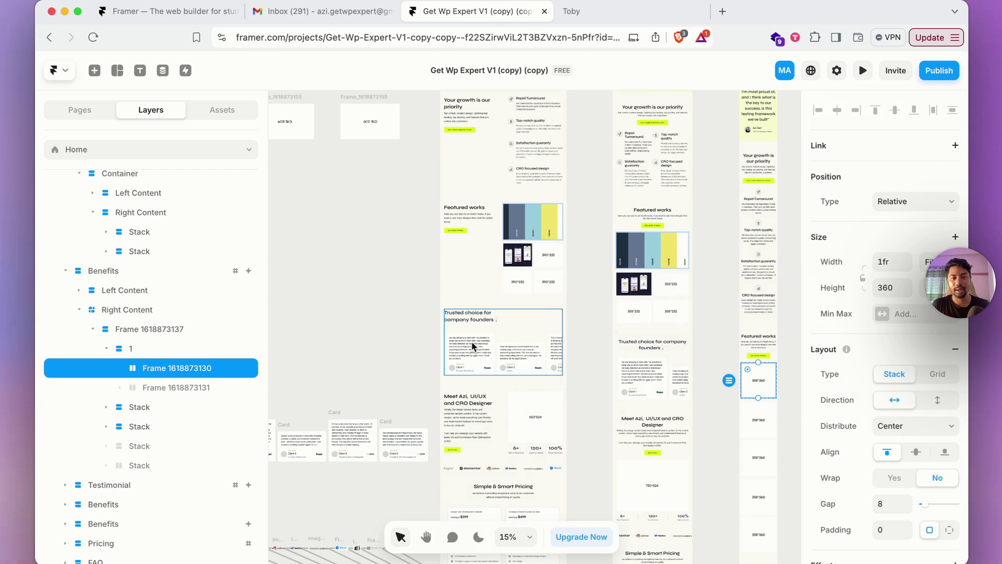
{"action": "scroll", "coordinate": [473, 346], "scroll_direction": "up", "scroll_amount": 5}
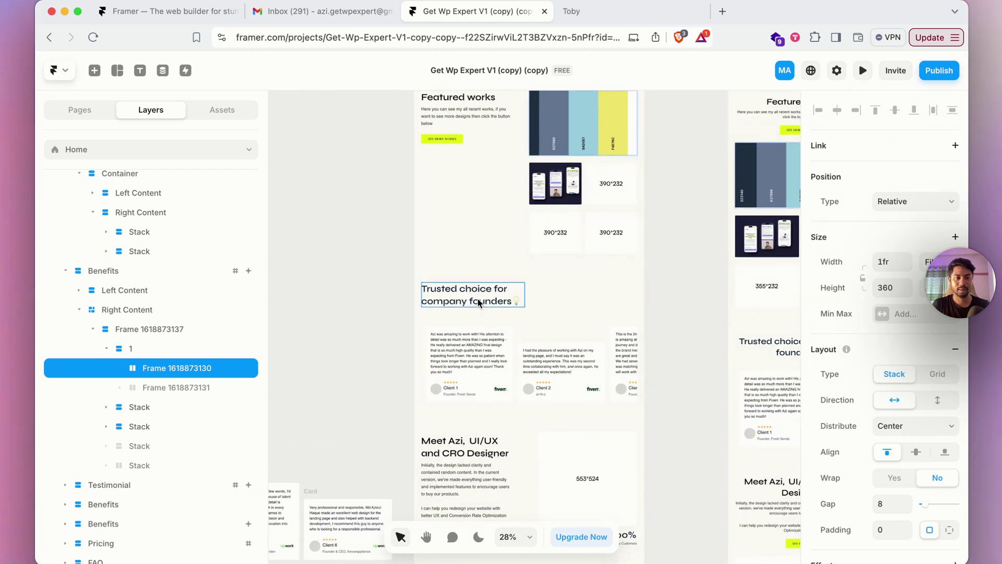
{"action": "scroll", "coordinate": [478, 302], "scroll_direction": "down", "scroll_amount": 2}
{"action": "scroll", "coordinate": [472, 287], "scroll_direction": "up", "scroll_amount": 2}
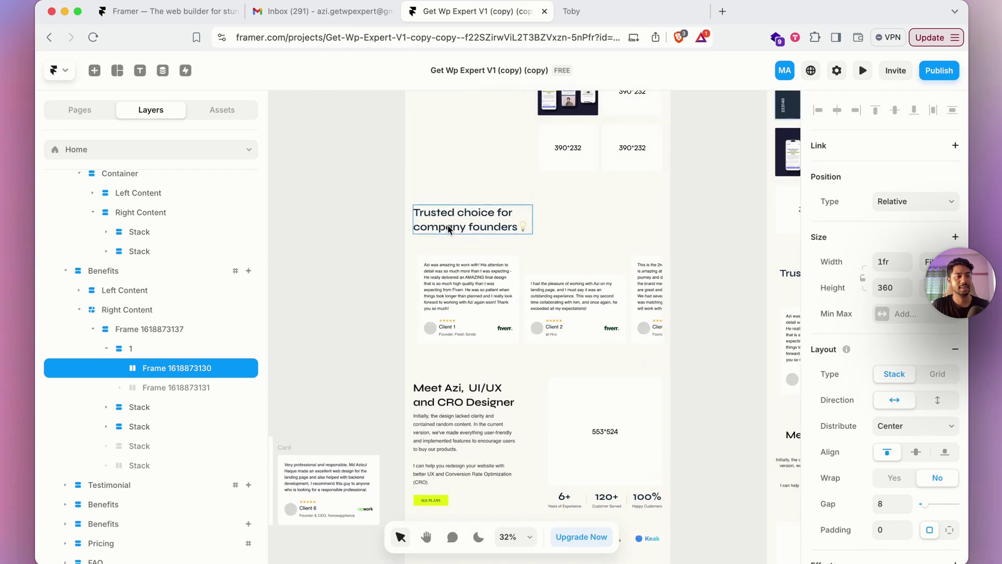
{"action": "double_click", "coordinate": [449, 228]}
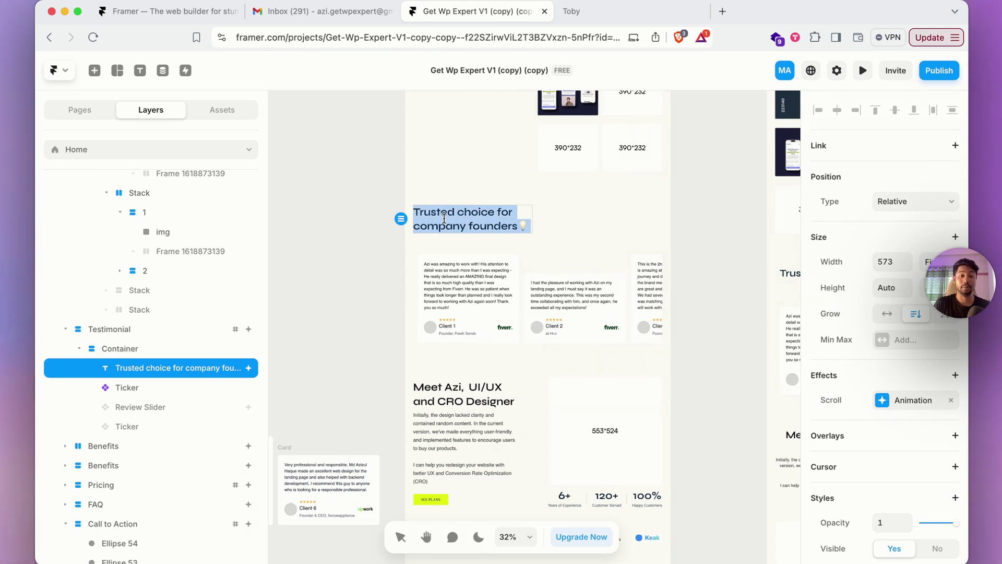
{"action": "key", "text": "Left"}
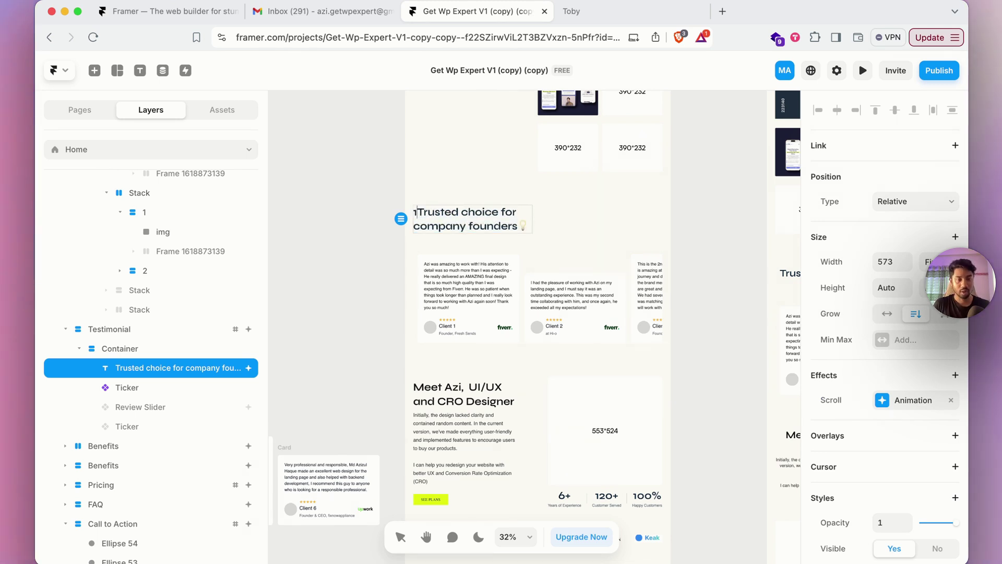
{"action": "type", "text": "n"}
{"action": "key", "text": "BackSpace"}
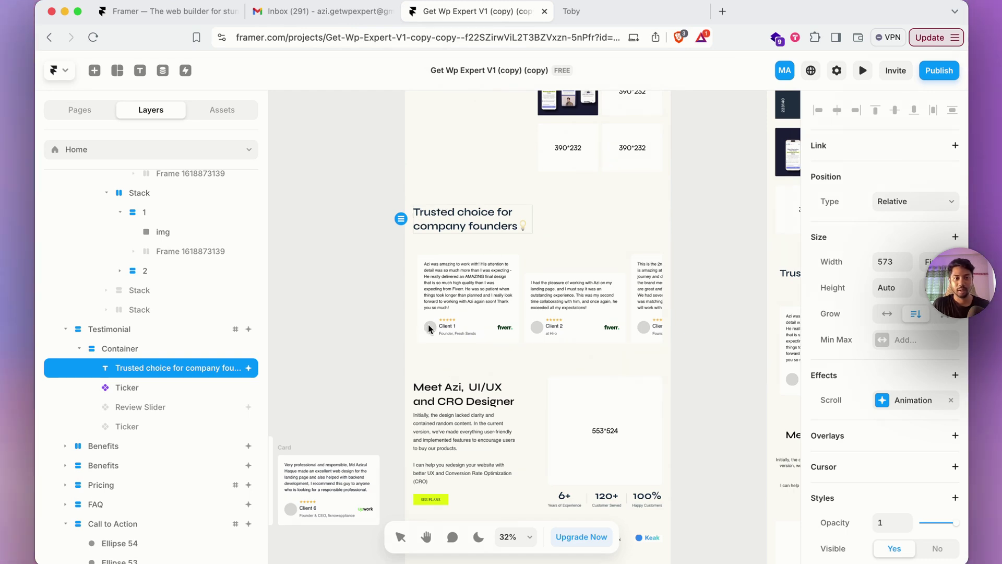
{"action": "scroll", "coordinate": [429, 328], "scroll_direction": "up", "scroll_amount": 10}
{"action": "left_click", "coordinate": [399, 328]}
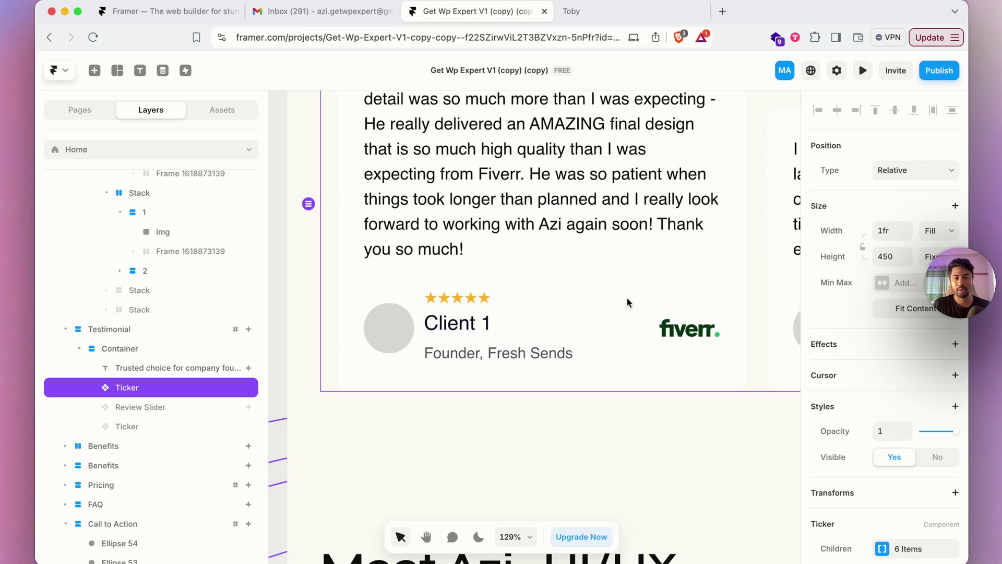
{"action": "scroll", "coordinate": [627, 296], "scroll_direction": "down", "scroll_amount": 8}
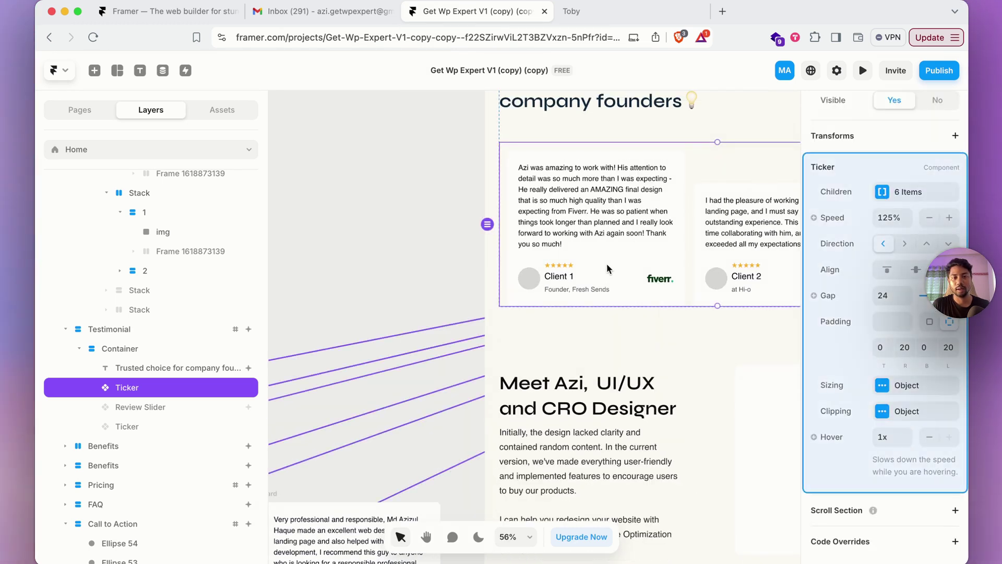
{"action": "scroll", "coordinate": [607, 265], "scroll_direction": "down", "scroll_amount": 6}
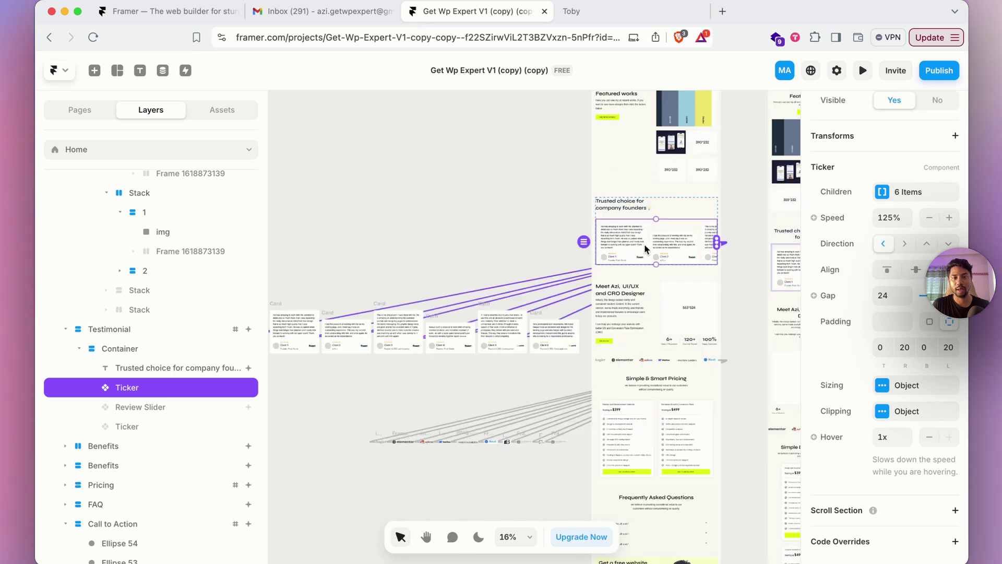
{"action": "scroll", "coordinate": [656, 284], "scroll_direction": "down", "scroll_amount": 1}
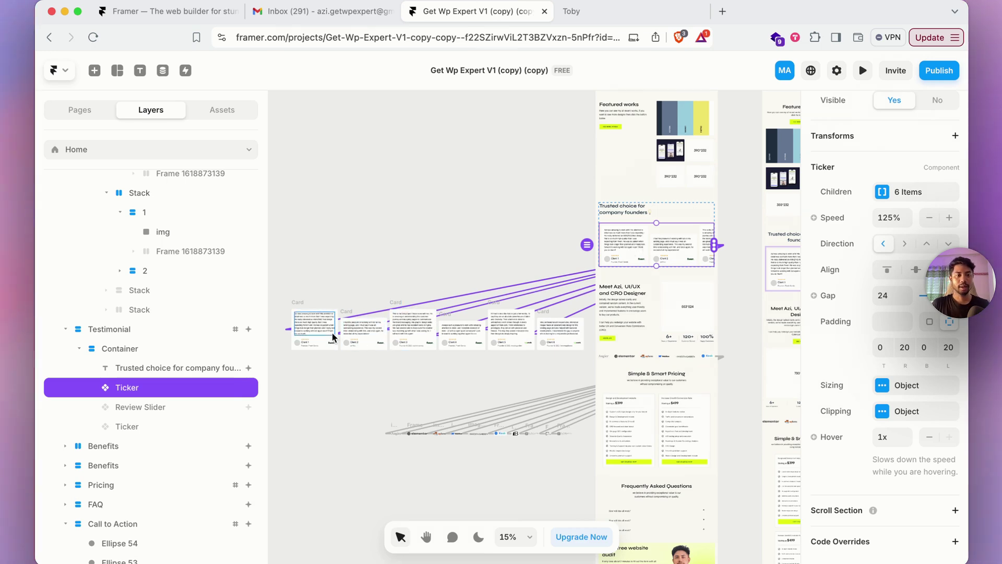
{"action": "scroll", "coordinate": [289, 340], "scroll_direction": "up", "scroll_amount": 10}
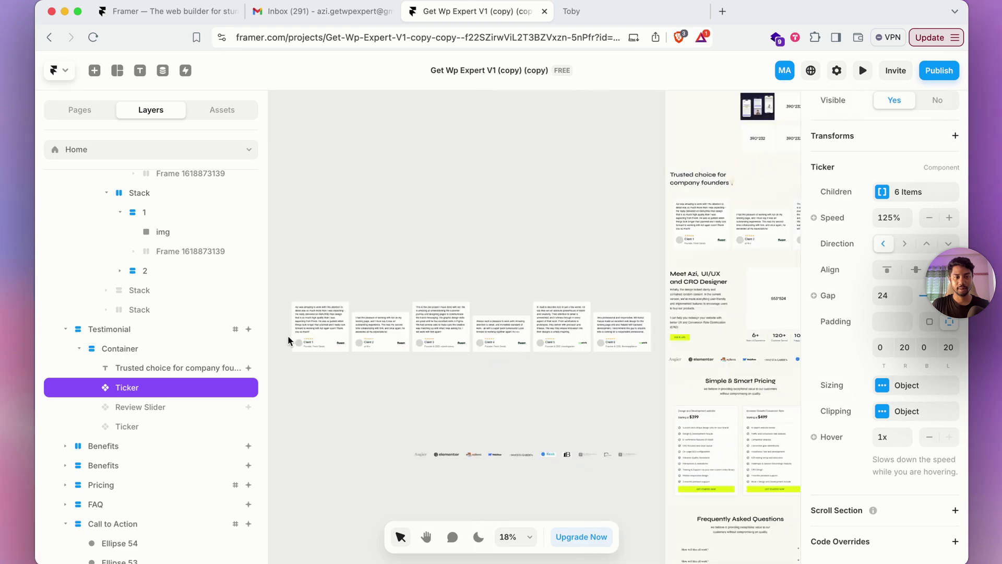
Delete the first testimonial's sentences from 'He was so patient' onward
{"action": "double_click", "coordinate": [385, 253]}
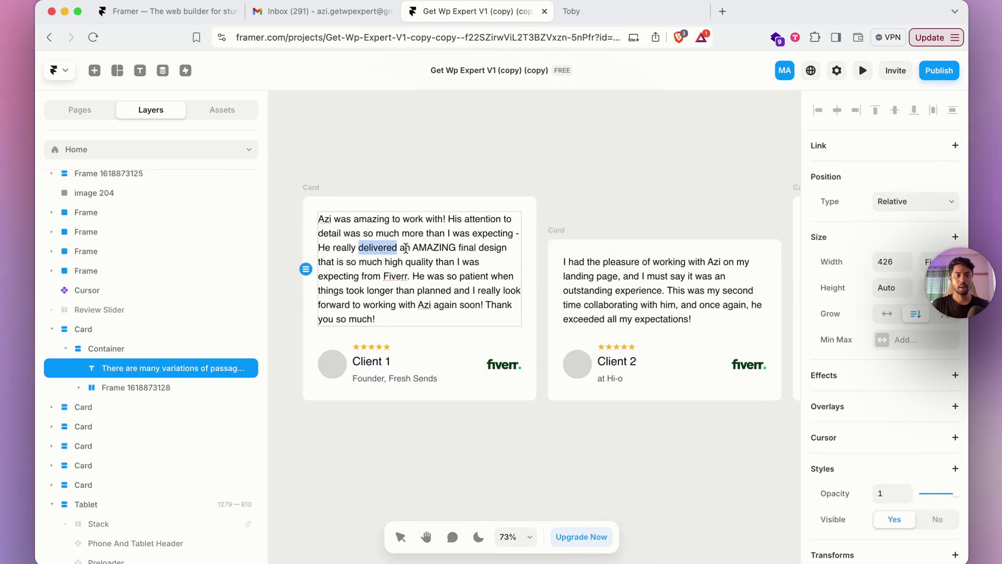
{"action": "left_click", "coordinate": [391, 234]}
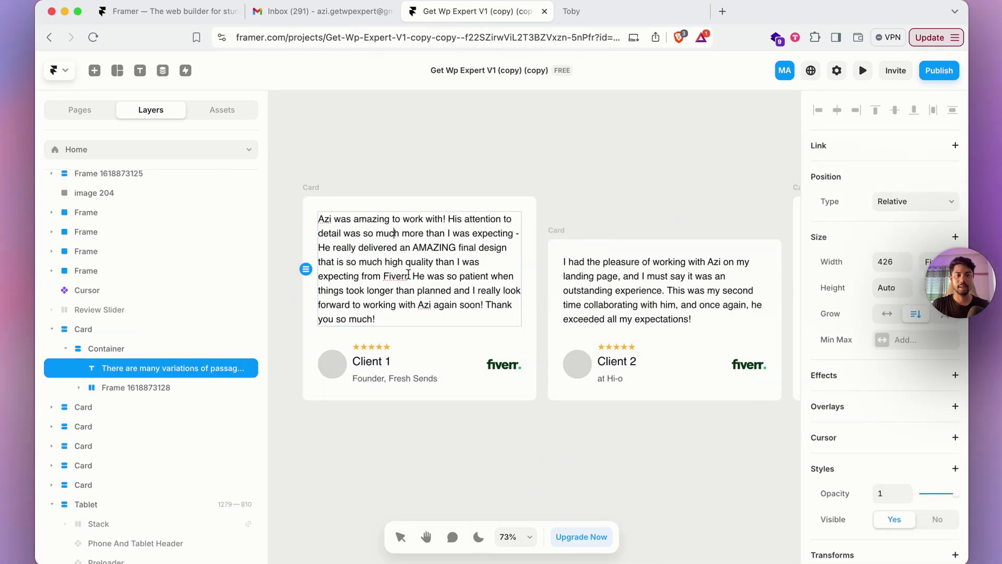
{"action": "left_click_drag", "start_coordinate": [413, 277], "coordinate": [473, 353]}
{"action": "key", "text": "BackSpace"}
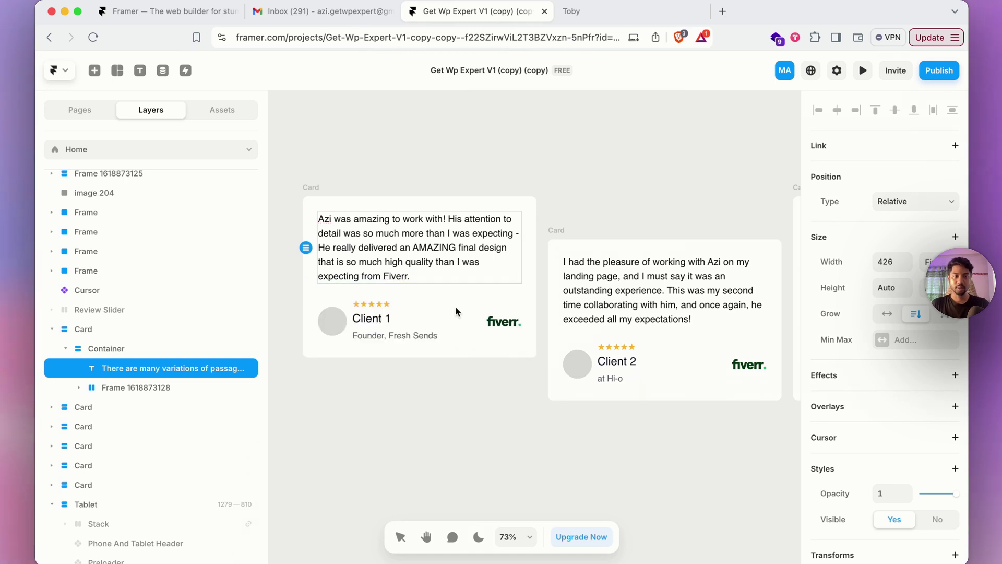
Try adding a text layer inside the Client 1 avatar, then remove it
{"action": "left_click", "coordinate": [332, 326]}
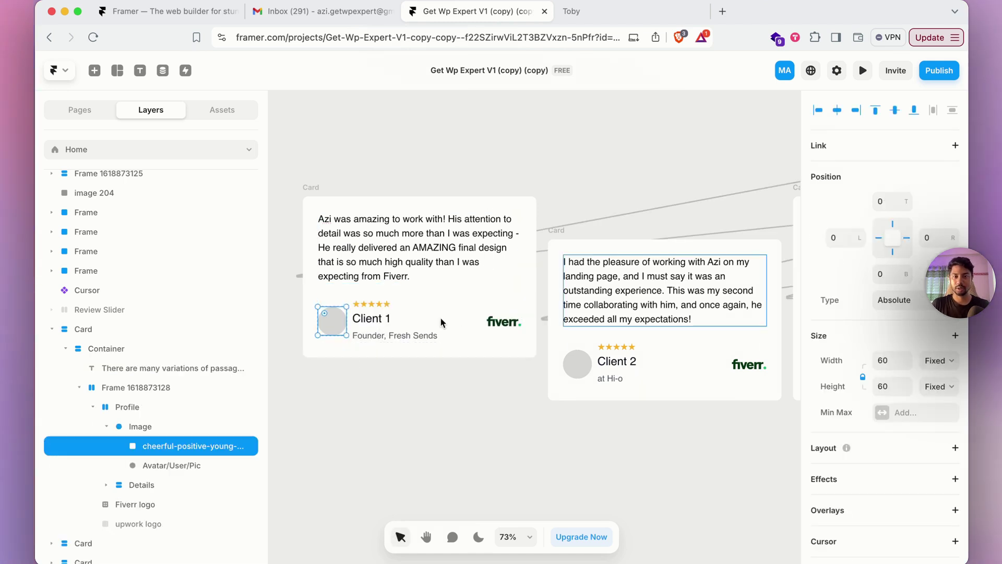
{"action": "key", "text": "t"}
{"action": "left_click", "coordinate": [341, 326]}
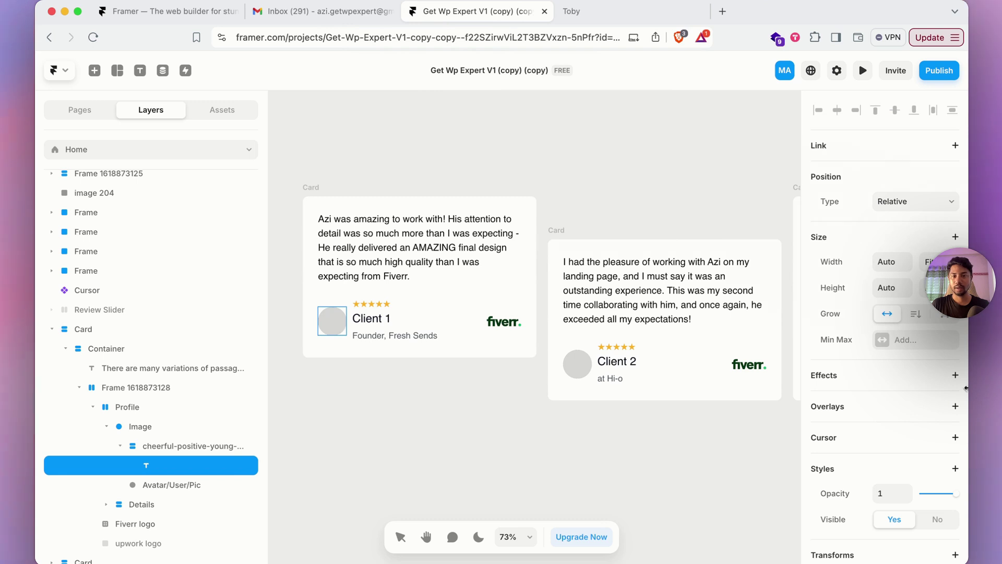
{"action": "scroll", "coordinate": [885, 396], "scroll_direction": "down", "scroll_amount": 5}
{"action": "scroll", "coordinate": [903, 481], "scroll_direction": "down", "scroll_amount": 4}
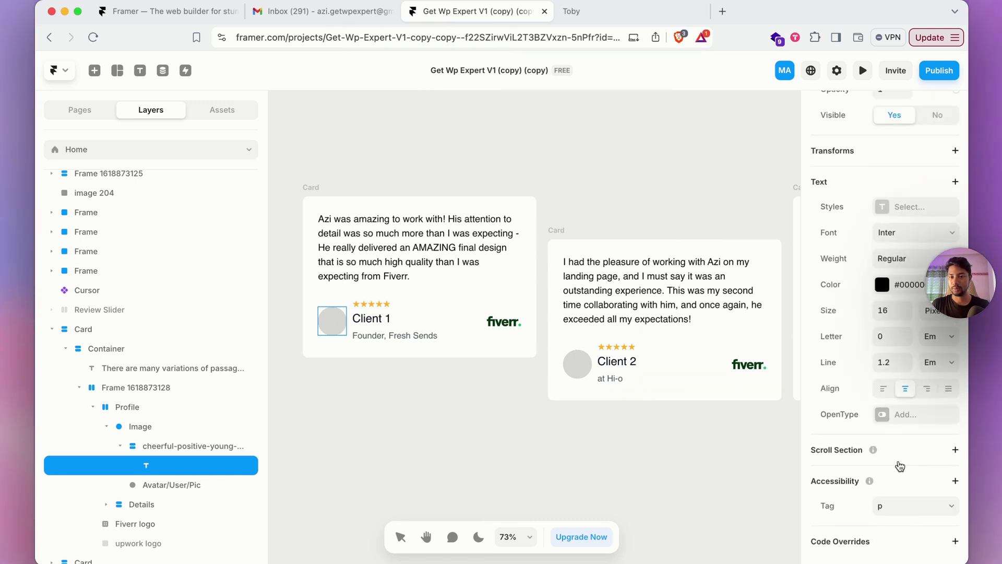
{"action": "scroll", "coordinate": [895, 375], "scroll_direction": "up", "scroll_amount": 6}
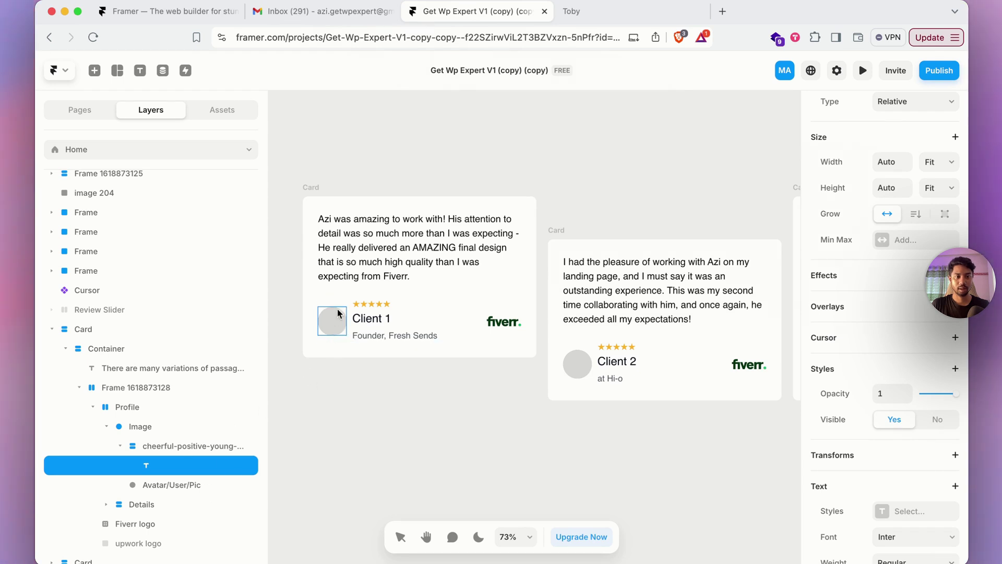
{"action": "key", "text": "Escape"}
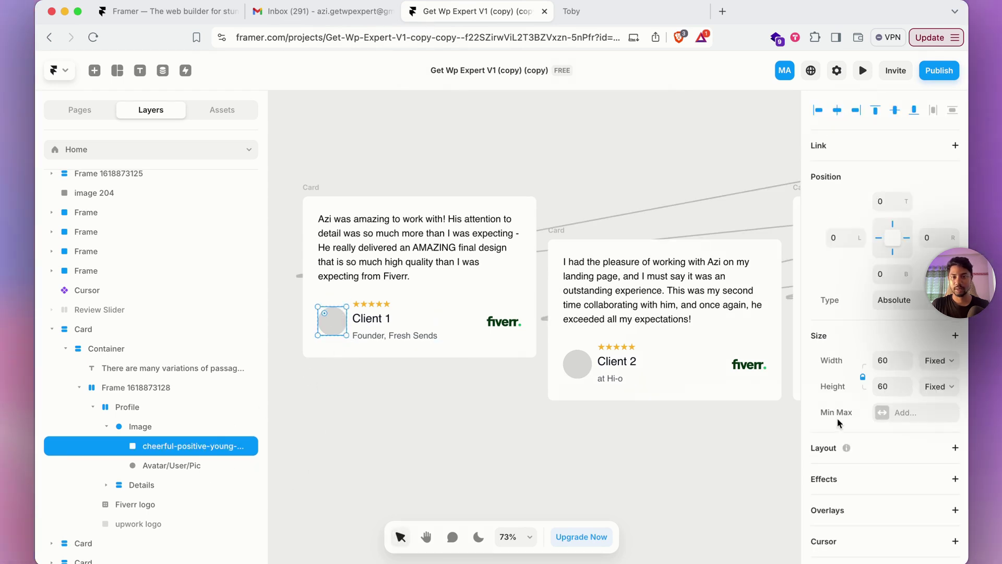
Start switching the avatar fill to an image, then cancel without choosing a photo
{"action": "scroll", "coordinate": [867, 399], "scroll_direction": "down", "scroll_amount": 7}
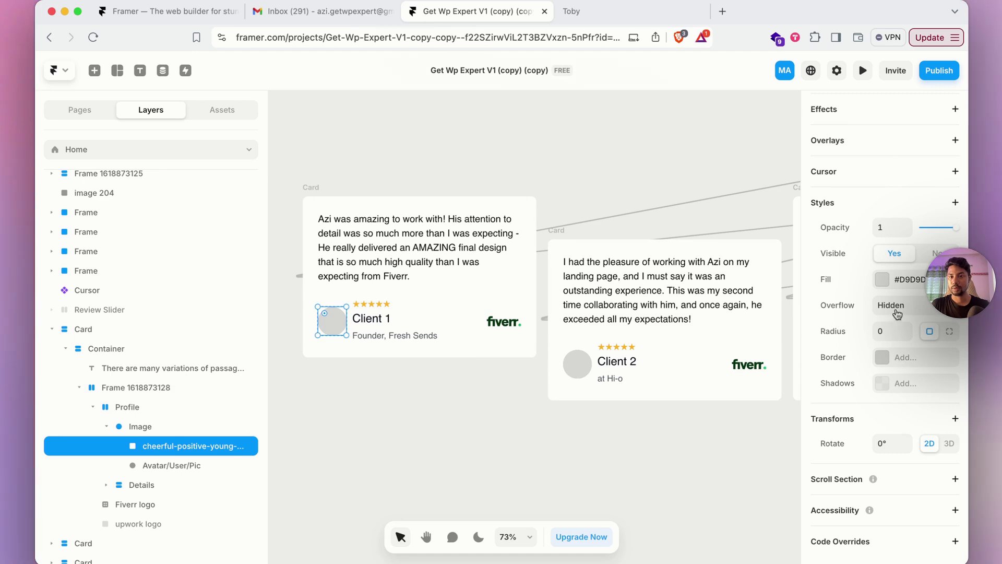
{"action": "left_click", "coordinate": [888, 279]}
{"action": "left_click", "coordinate": [766, 306]}
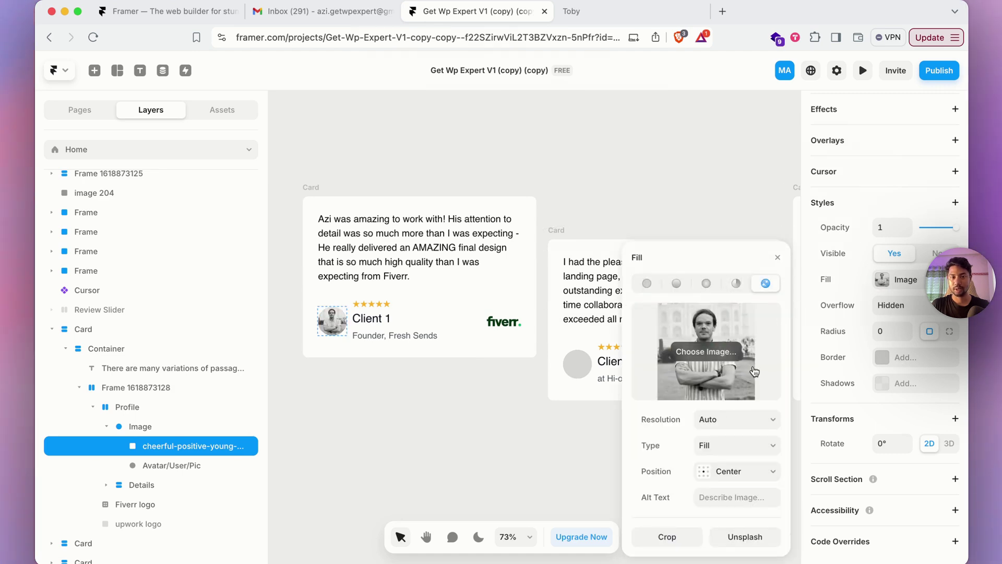
{"action": "left_click", "coordinate": [725, 352]}
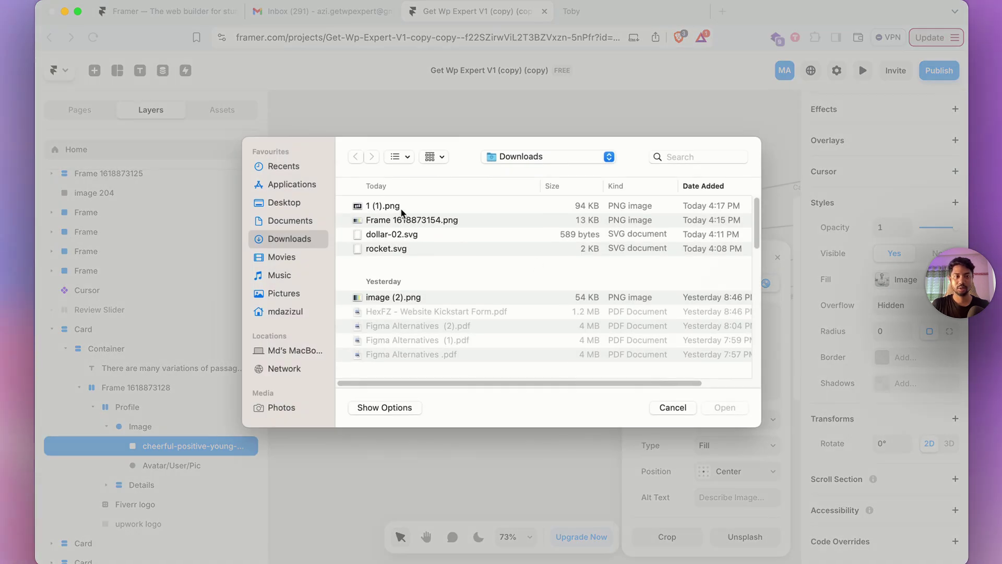
{"action": "left_click", "coordinate": [271, 222]}
{"action": "left_click", "coordinate": [254, 203]}
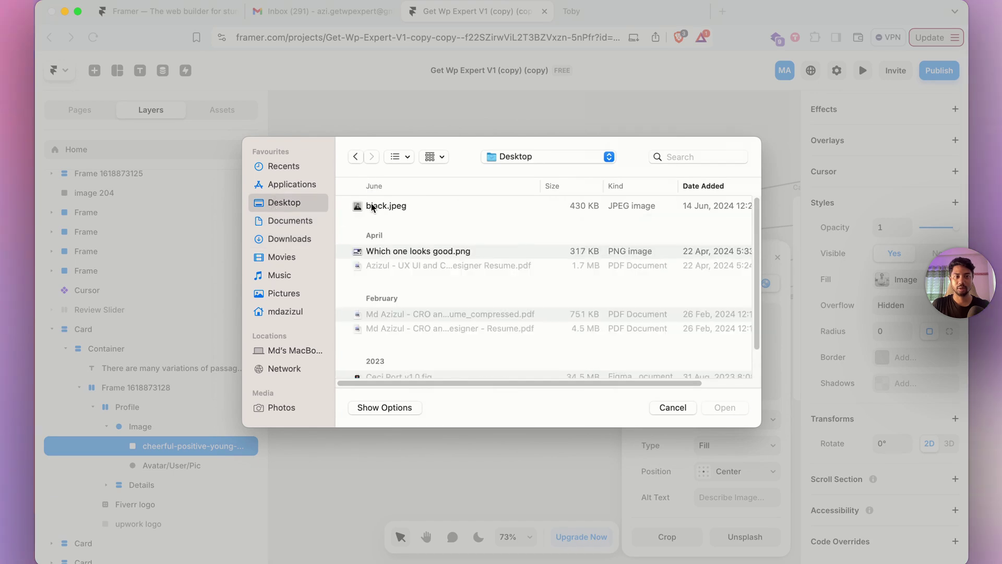
{"action": "key", "text": "Escape"}
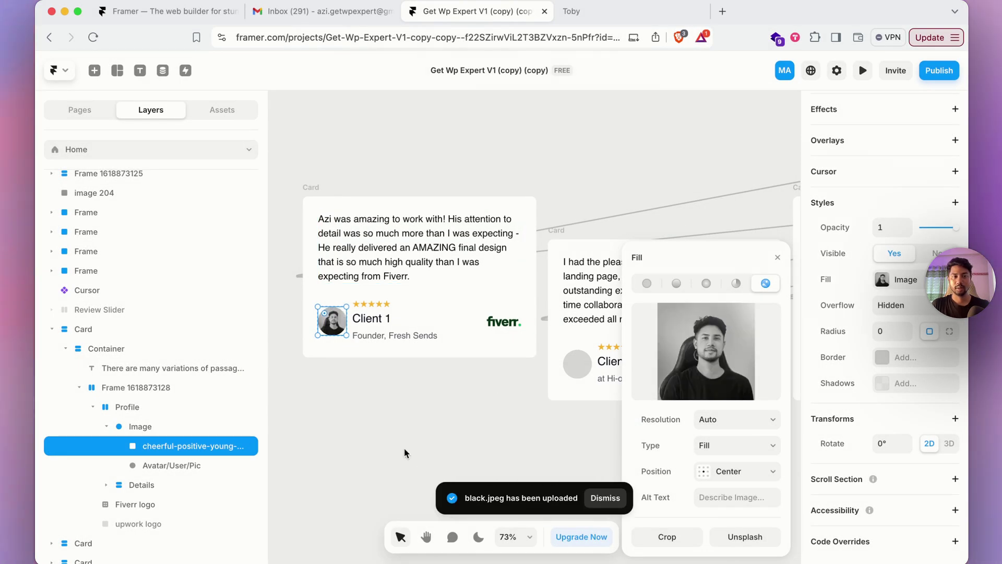
{"action": "left_click", "coordinate": [405, 451]}
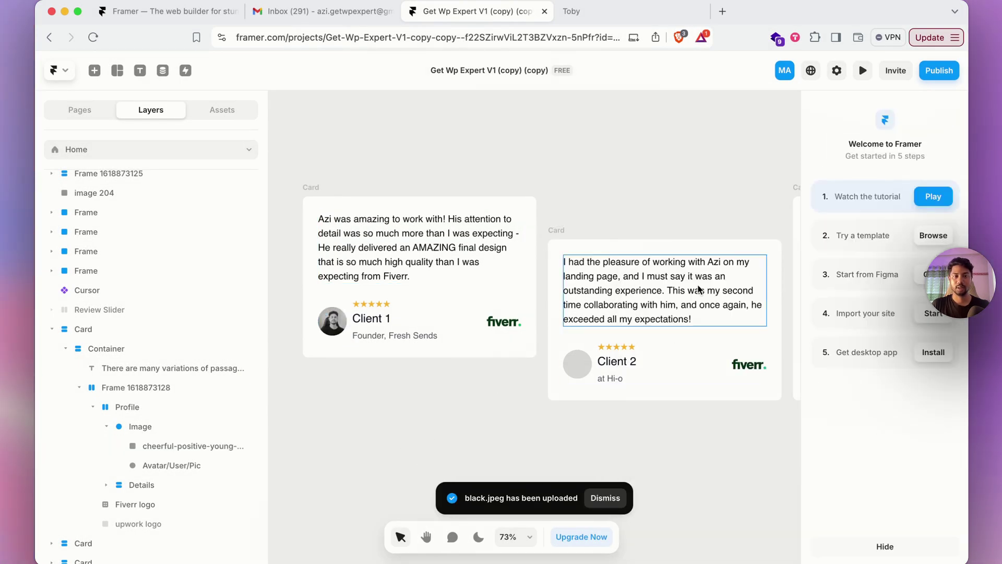
Delete the Fiverr logo and change the subtitle to 'Founder, Company'
{"action": "left_click", "coordinate": [497, 326]}
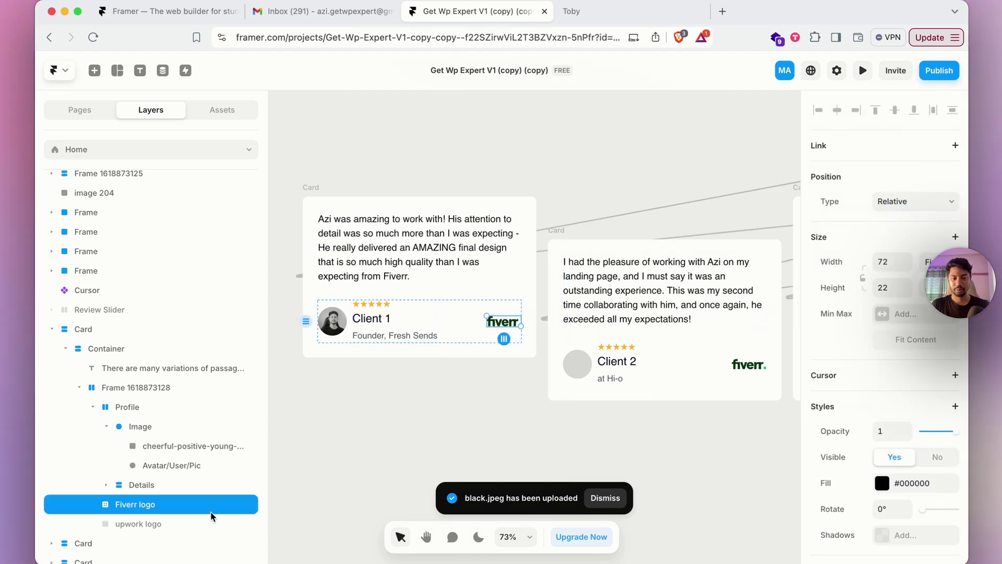
{"action": "key", "text": "Delete"}
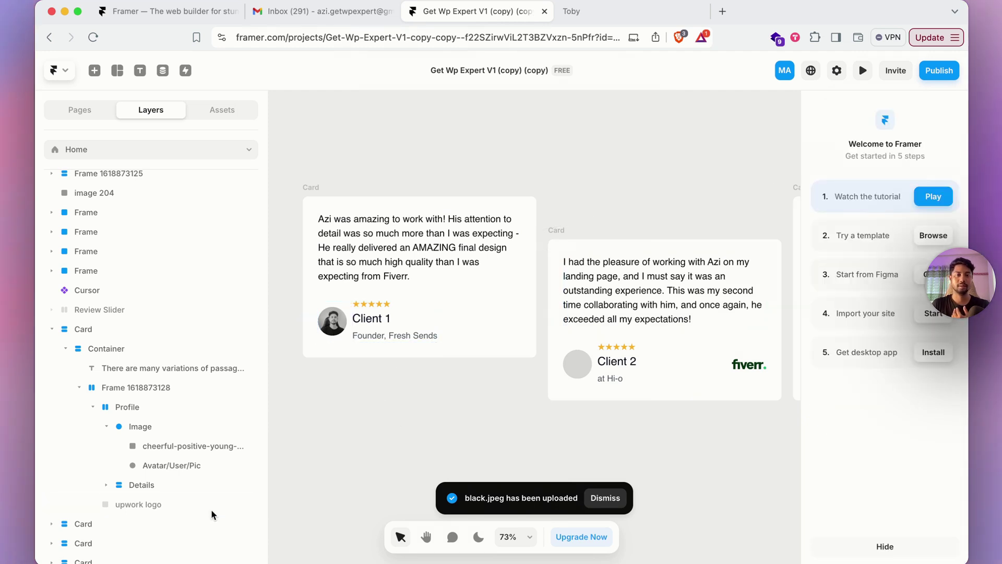
{"action": "double_click", "coordinate": [393, 337]}
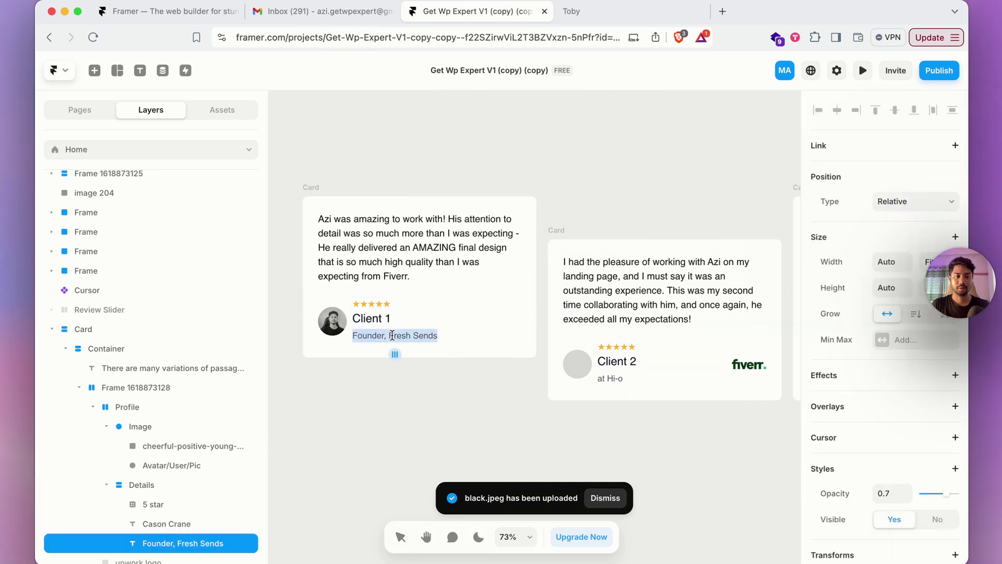
{"action": "left_click", "coordinate": [389, 335]}
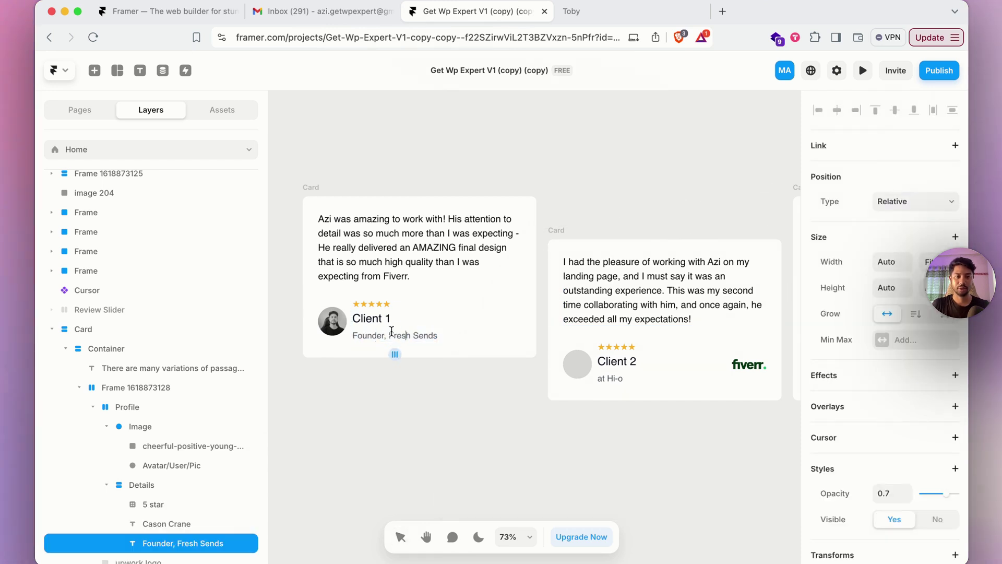
{"action": "left_click_drag", "start_coordinate": [389, 336], "coordinate": [455, 345]}
{"action": "type", "text": "Company"}
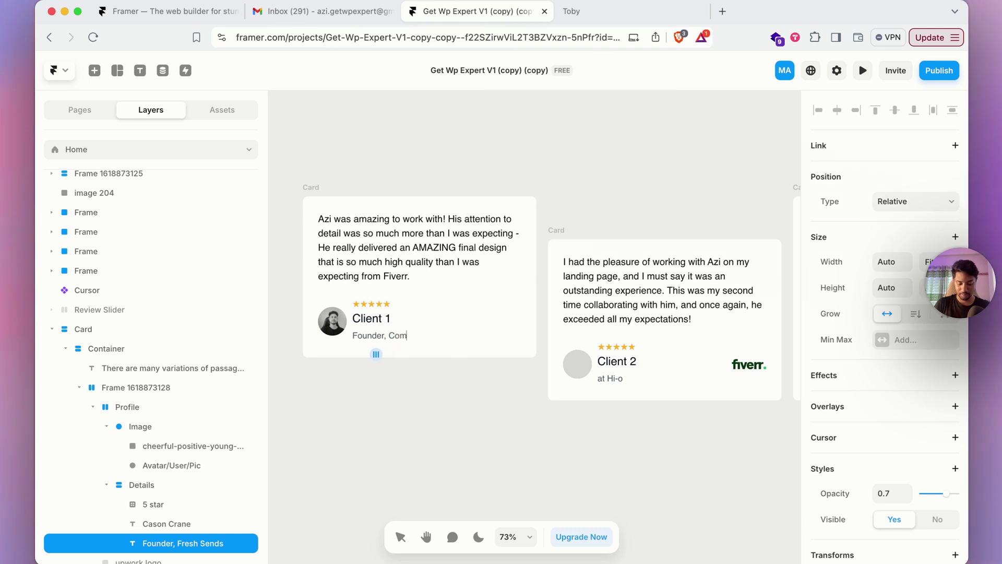
{"action": "left_click", "coordinate": [385, 323]}
Edit the Client 1 name text to replace it with the reviewer's name
{"action": "double_click", "coordinate": [378, 320]}
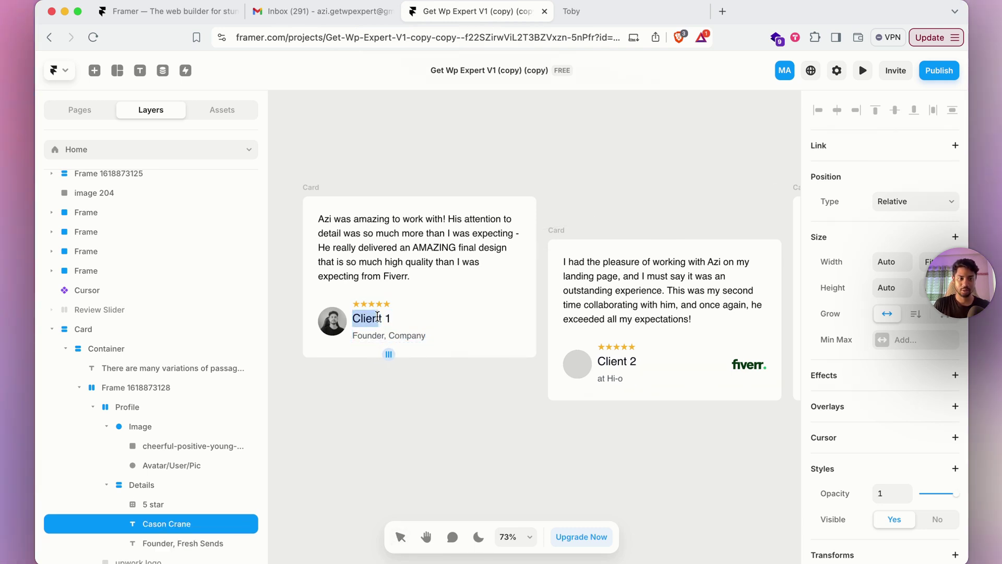
{"action": "key", "text": "super+a"}
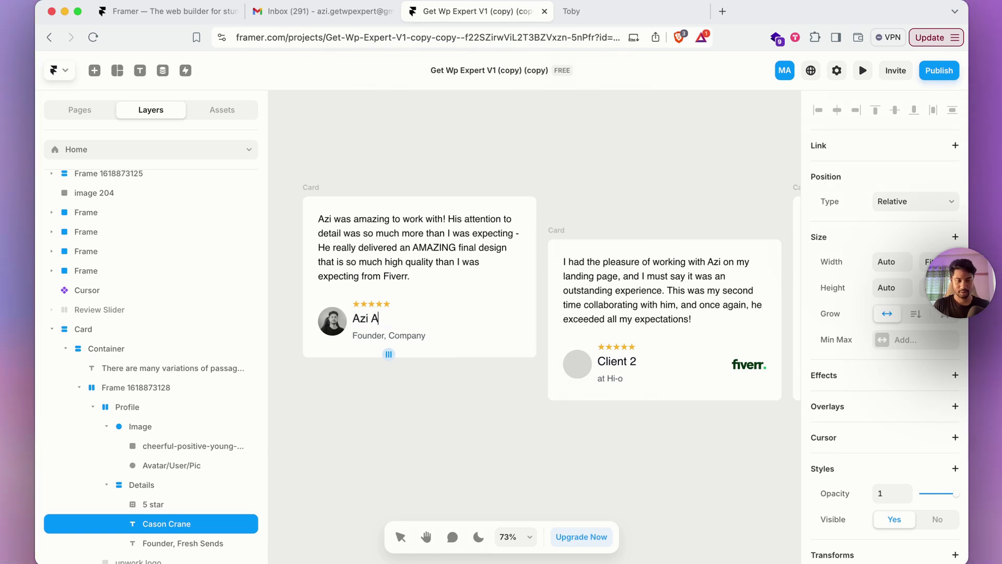
{"action": "key", "text": "Escape"}
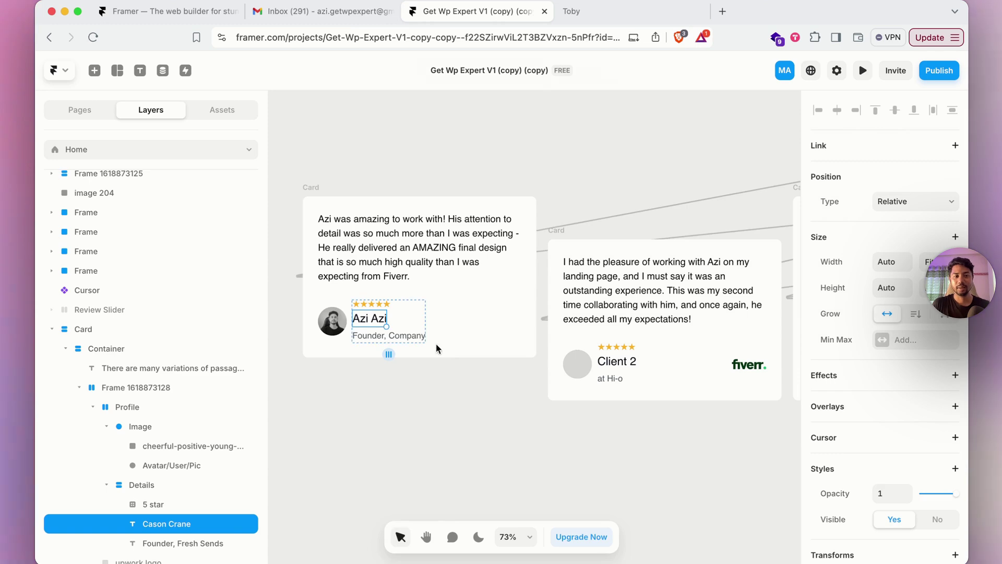
{"action": "scroll", "coordinate": [399, 290], "scroll_direction": "down", "scroll_amount": 5}
{"action": "scroll", "coordinate": [398, 290], "scroll_direction": "down", "scroll_amount": 6}
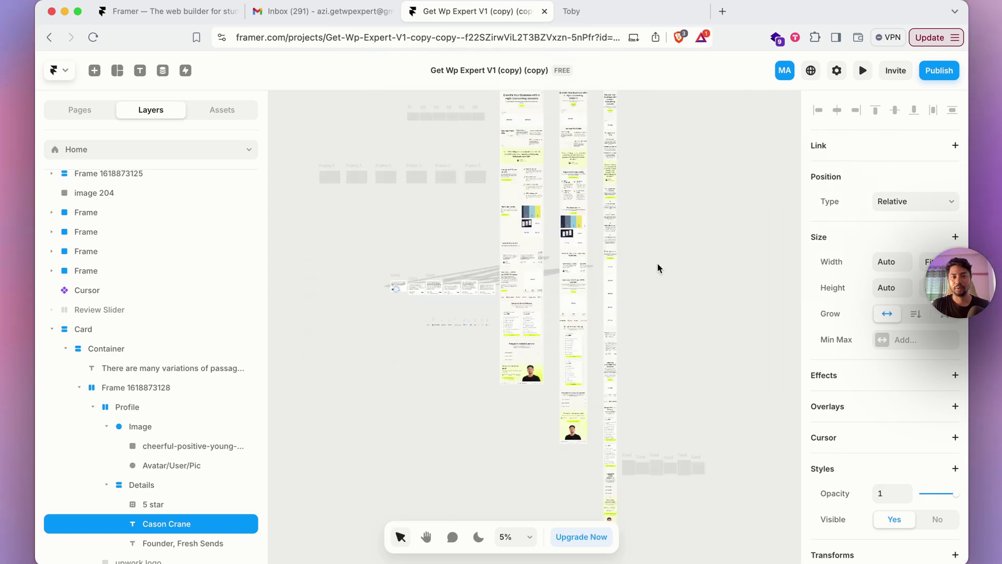
{"action": "left_click", "coordinate": [522, 274]}
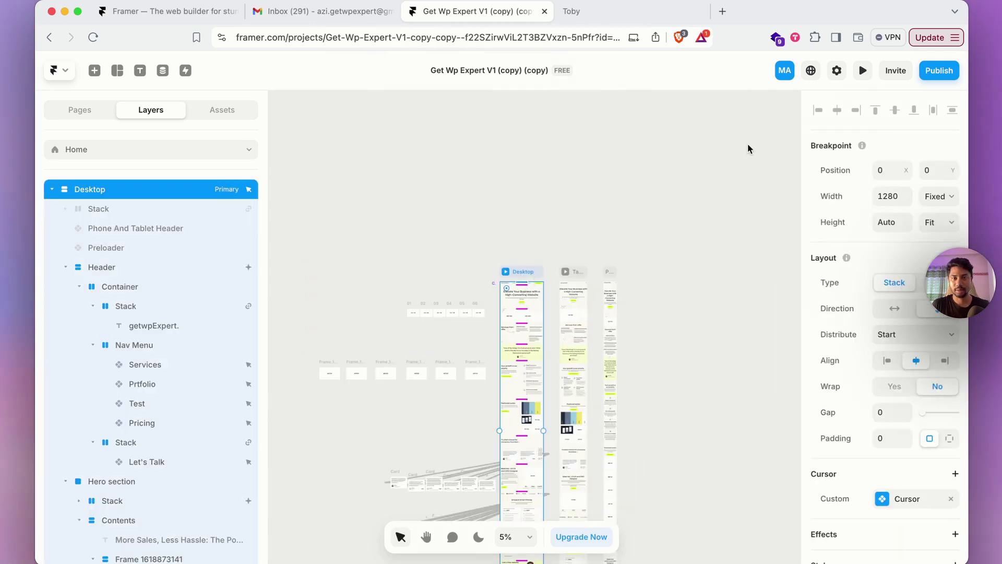
{"action": "left_click", "coordinate": [862, 73]}
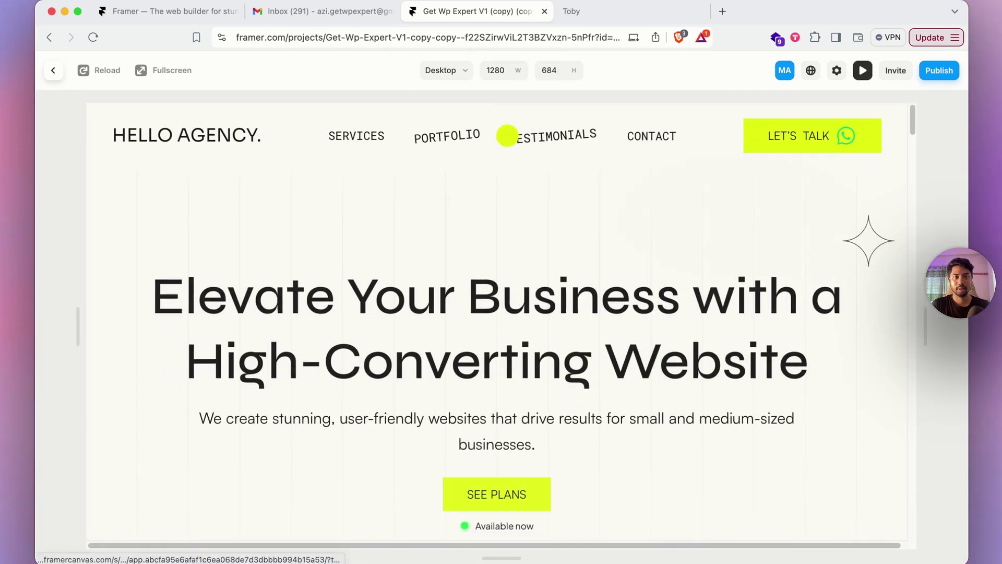
{"action": "left_click", "coordinate": [530, 128]}
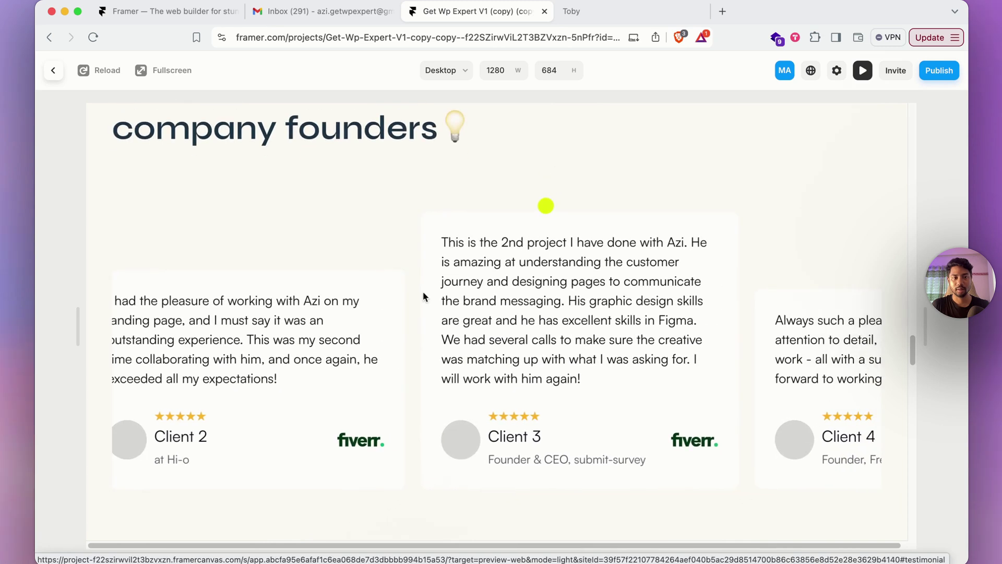
{"action": "left_click_drag", "start_coordinate": [373, 380], "coordinate": [631, 438]}
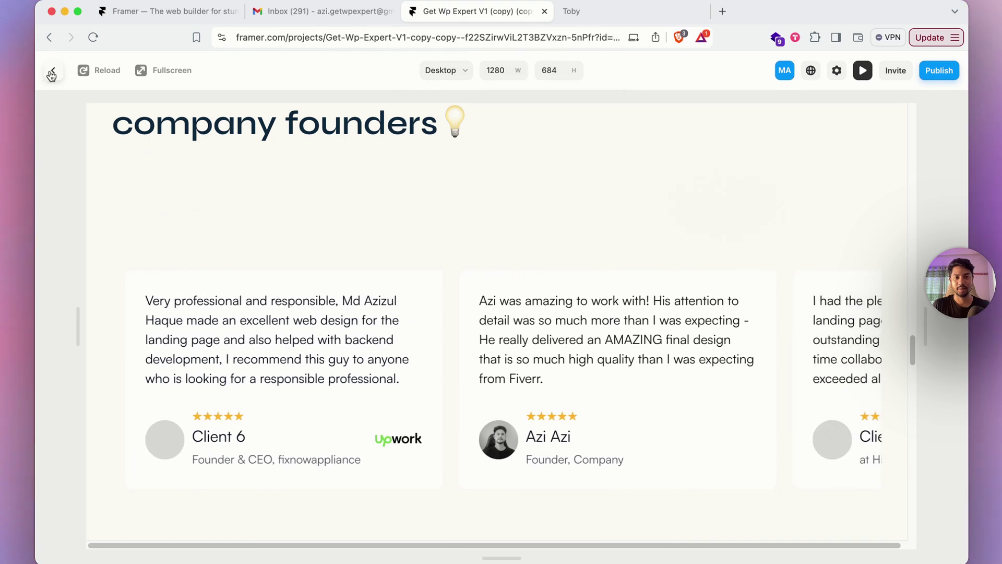
{"action": "left_click", "coordinate": [53, 70]}
Select the testimonial ticker and switch its direction to vertical, then back to horizontal
{"action": "scroll", "coordinate": [529, 478], "scroll_direction": "up", "scroll_amount": 5}
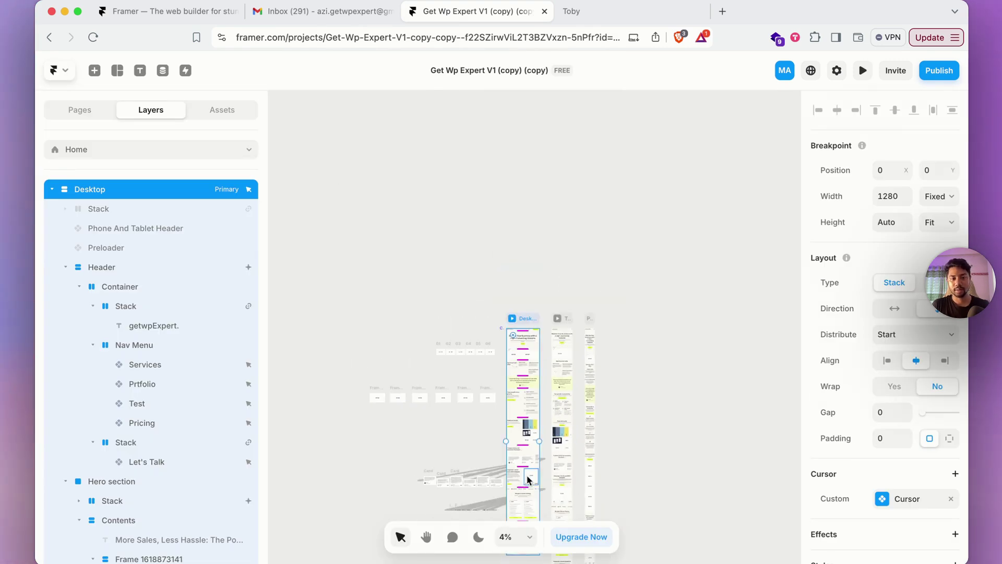
{"action": "scroll", "coordinate": [538, 397], "scroll_direction": "down", "scroll_amount": 3}
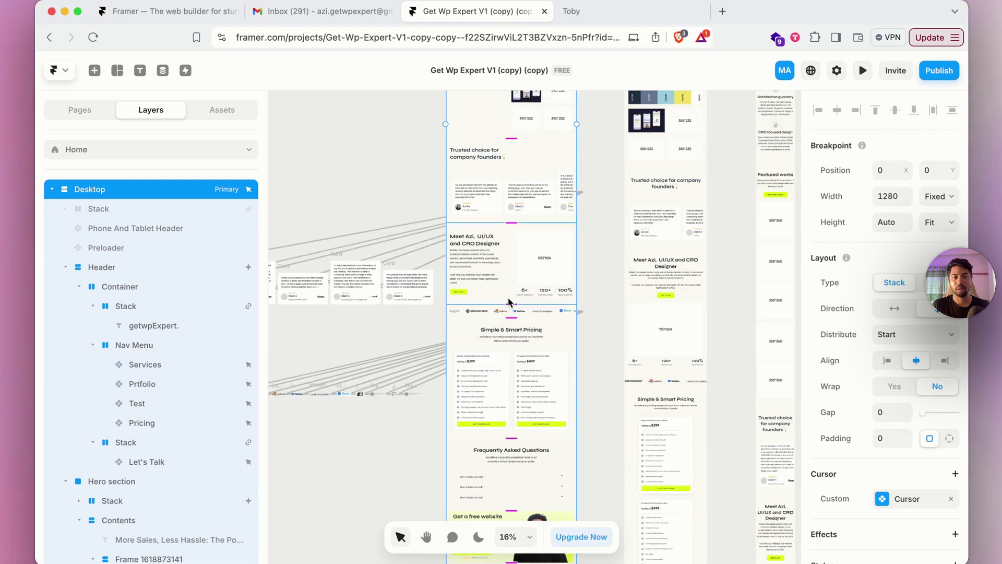
{"action": "scroll", "coordinate": [394, 306], "scroll_direction": "up", "scroll_amount": 5}
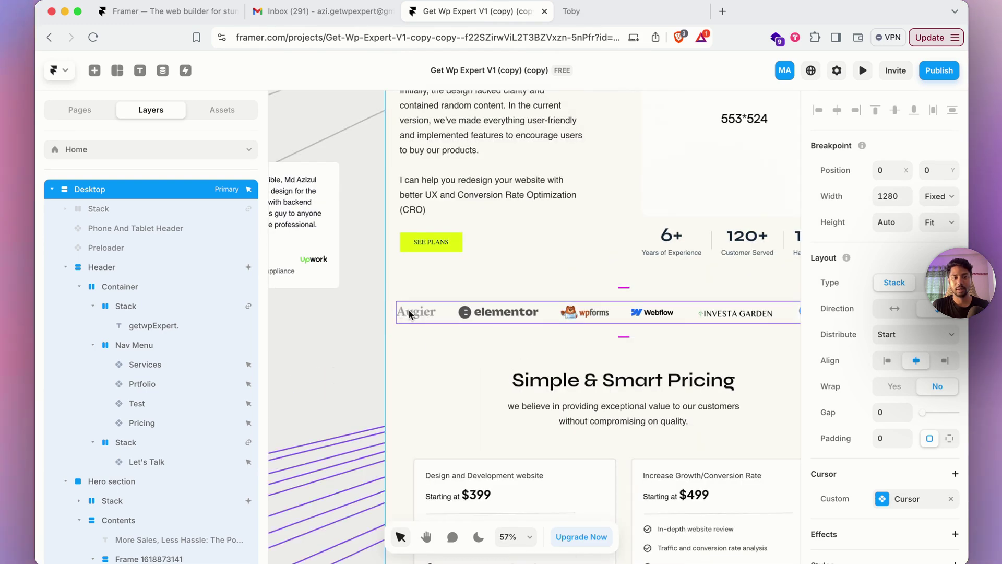
{"action": "left_click", "coordinate": [409, 310]}
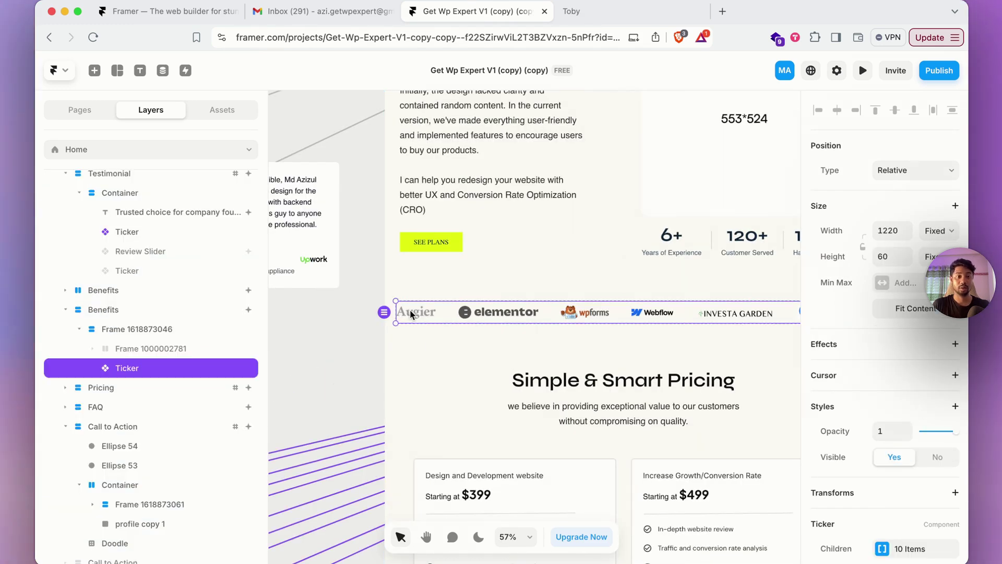
{"action": "scroll", "coordinate": [856, 324], "scroll_direction": "down", "scroll_amount": 6}
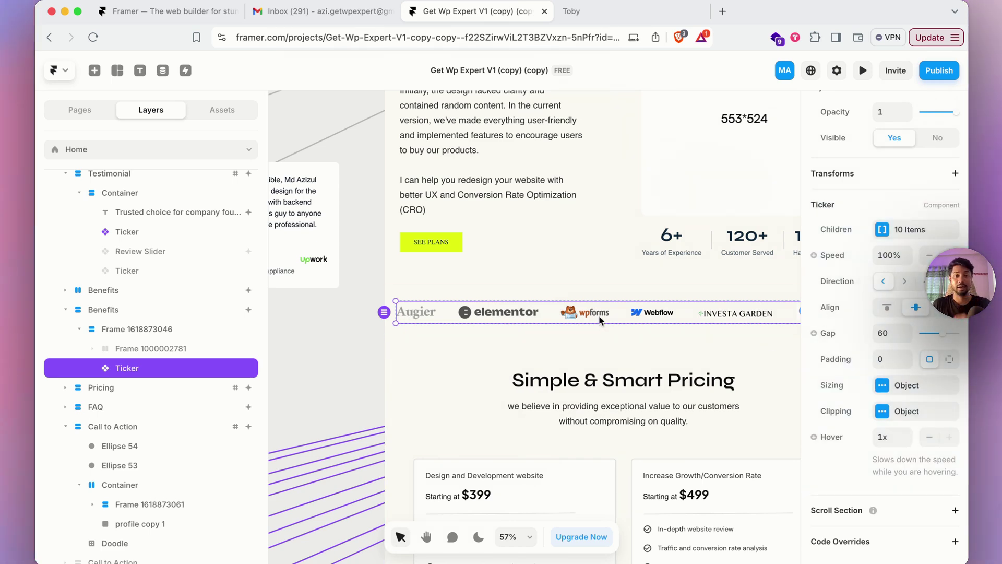
{"action": "scroll", "coordinate": [543, 281], "scroll_direction": "up", "scroll_amount": 10}
{"action": "scroll", "coordinate": [543, 281], "scroll_direction": "down", "scroll_amount": 5}
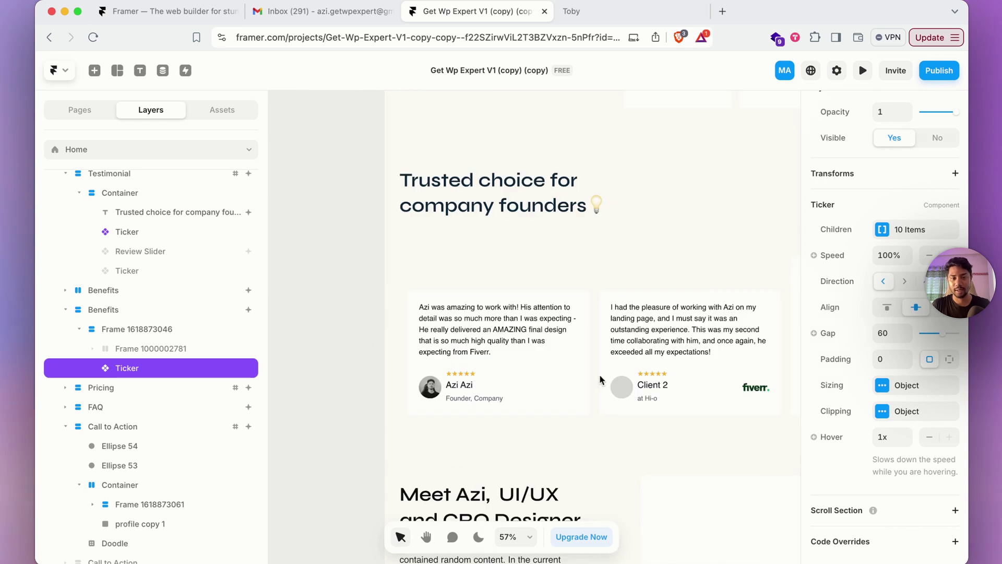
{"action": "left_click", "coordinate": [598, 377]}
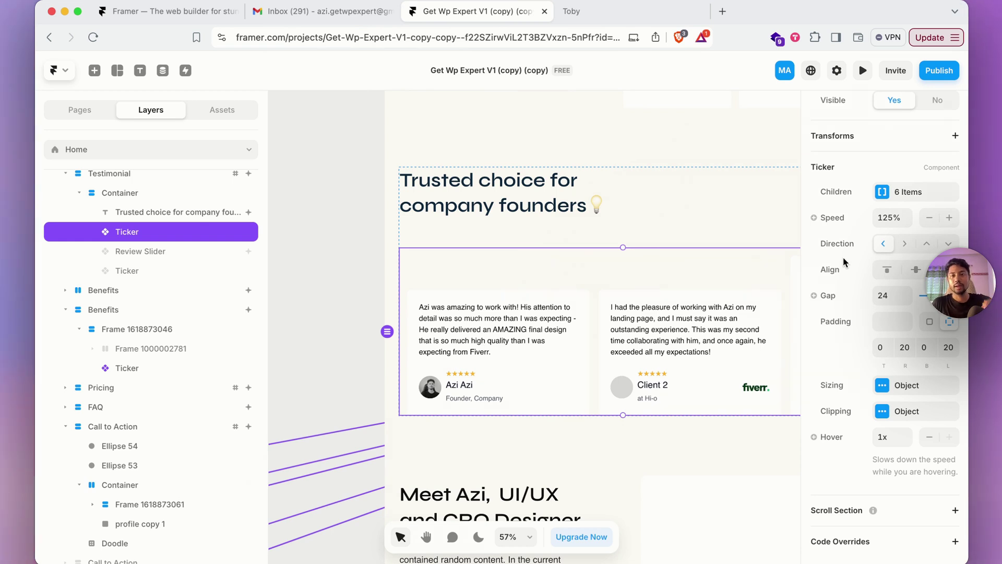
{"action": "left_click", "coordinate": [928, 245]}
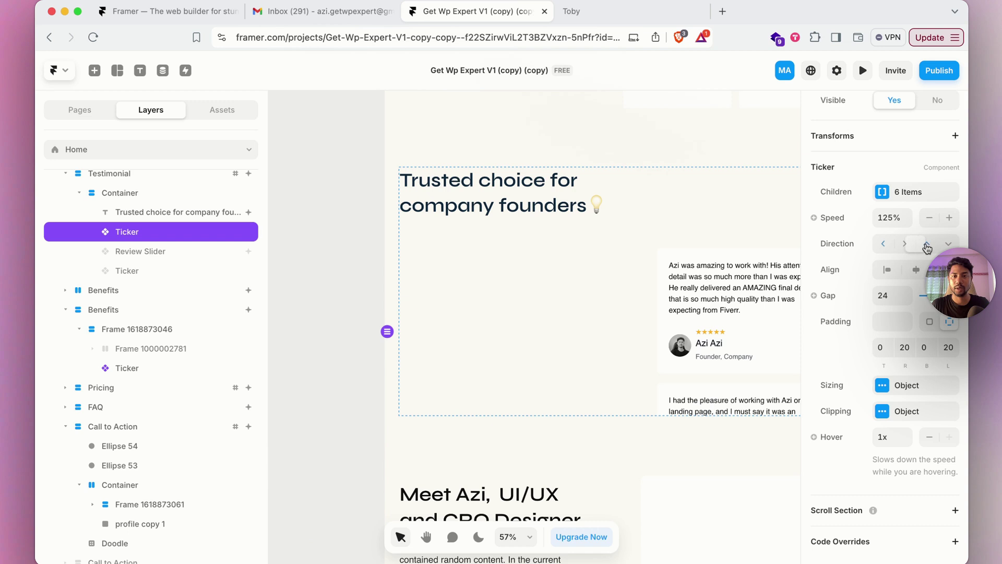
{"action": "left_click", "coordinate": [884, 244]}
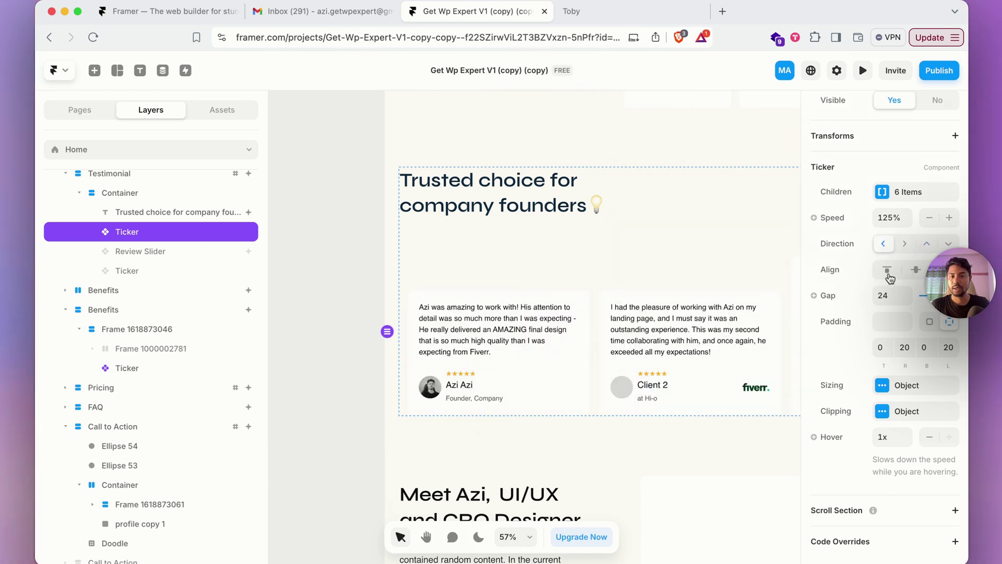
Set the testimonial ticker's alignment so the cards sit at the top
{"action": "left_click", "coordinate": [888, 272]}
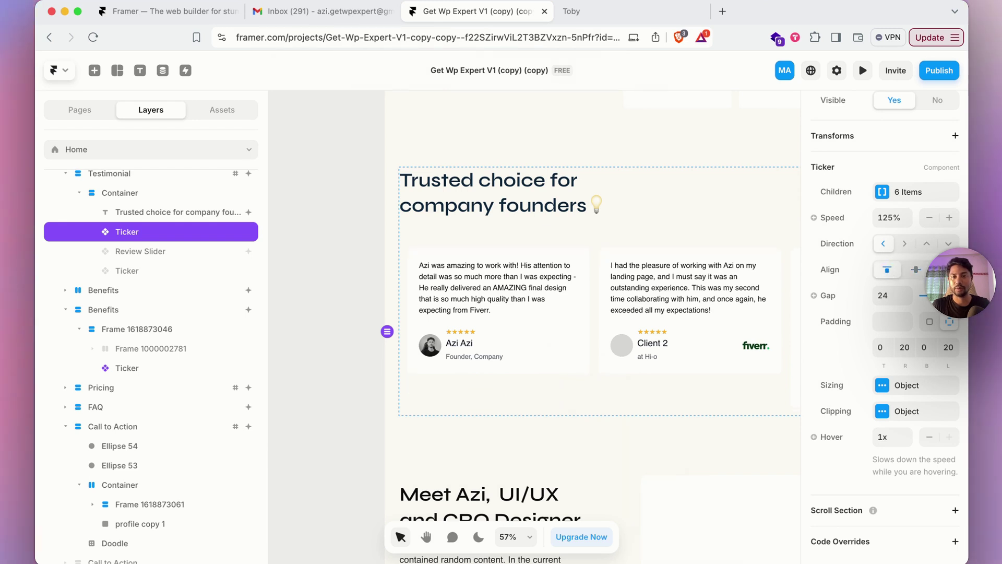
{"action": "key", "text": "super+z"}
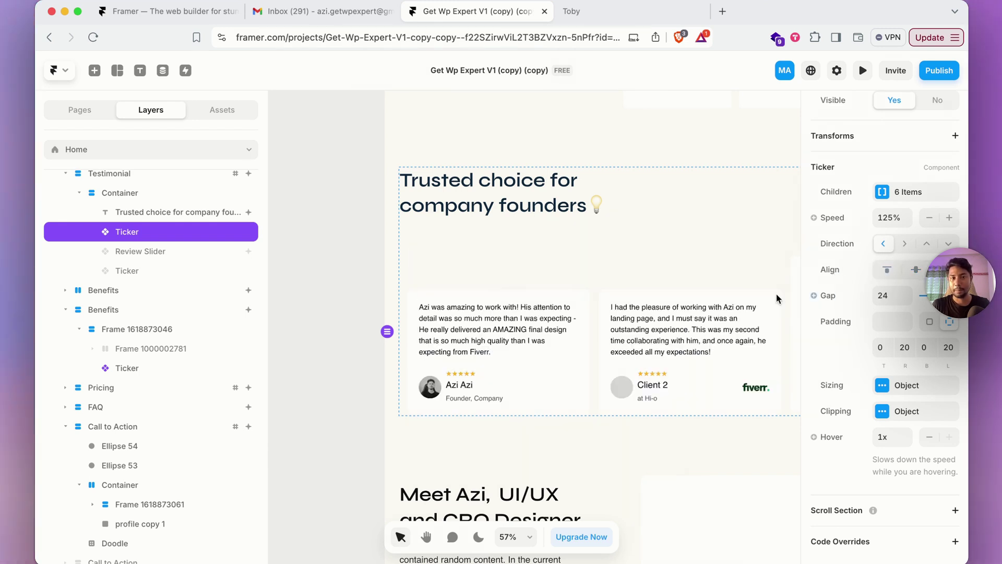
{"action": "left_click", "coordinate": [888, 270]}
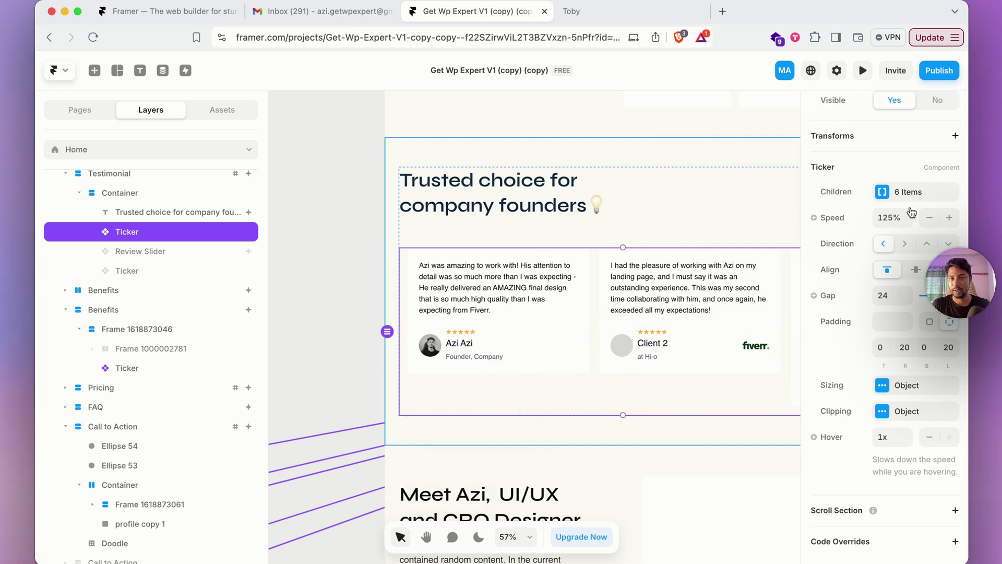
{"action": "left_click", "coordinate": [909, 192]}
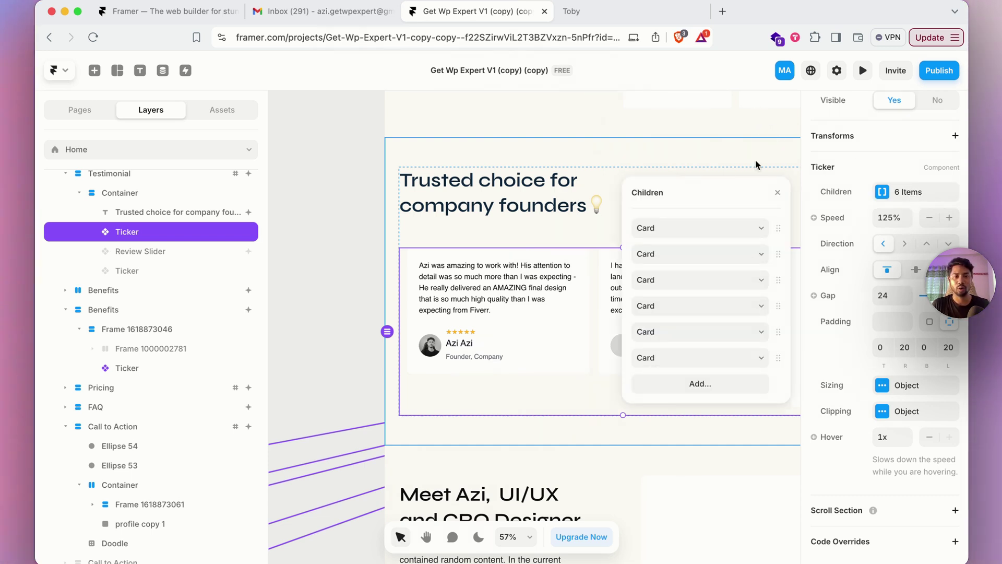
Add a seventh child slot to the testimonial ticker set to Card, then select the last card
{"action": "left_click", "coordinate": [707, 385]}
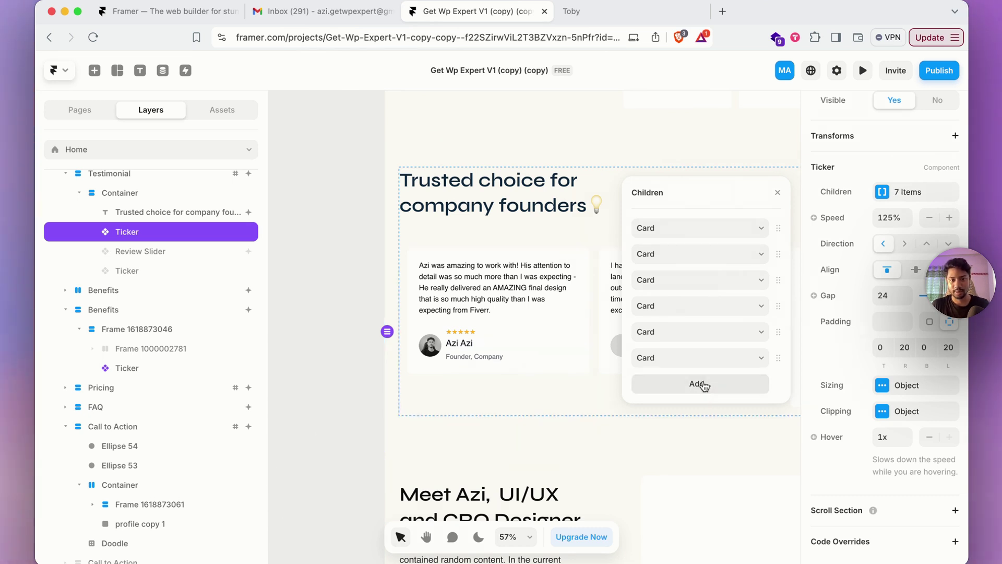
{"action": "left_click", "coordinate": [705, 386]}
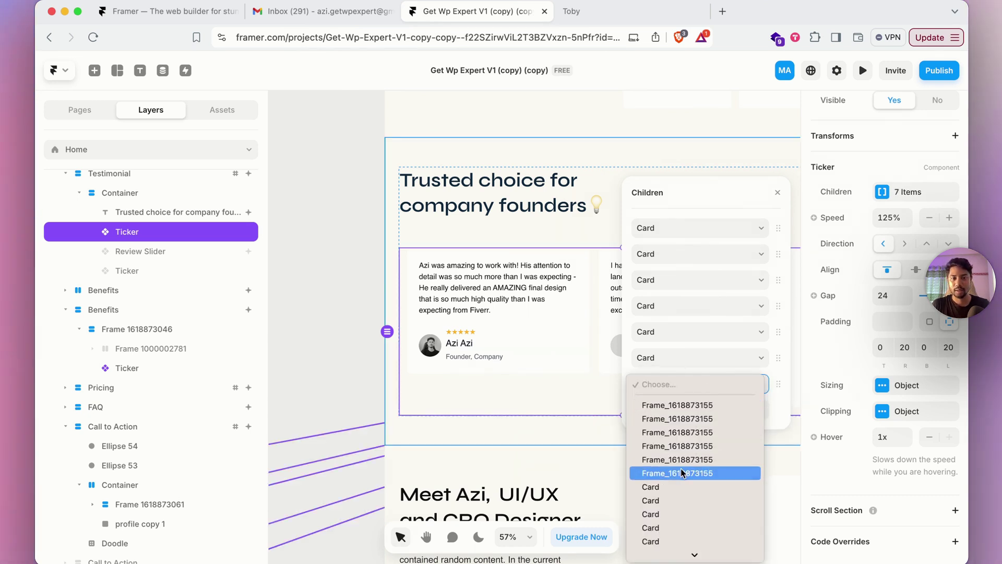
{"action": "scroll", "coordinate": [678, 485], "scroll_direction": "down", "scroll_amount": 1}
{"action": "left_click", "coordinate": [677, 487]}
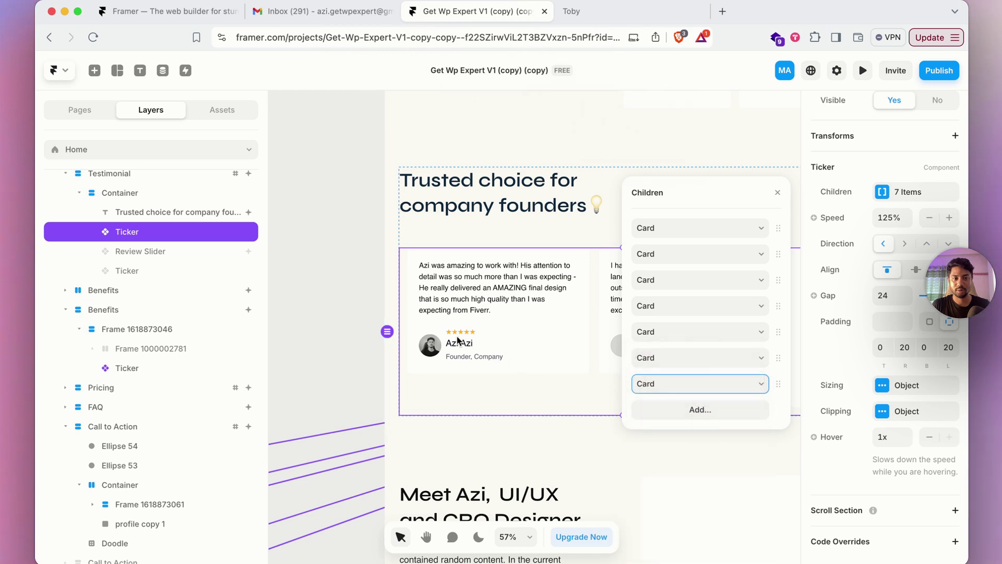
{"action": "left_click", "coordinate": [389, 277]}
{"action": "scroll", "coordinate": [599, 303], "scroll_direction": "up", "scroll_amount": 3}
{"action": "scroll", "coordinate": [594, 312], "scroll_direction": "down", "scroll_amount": 5}
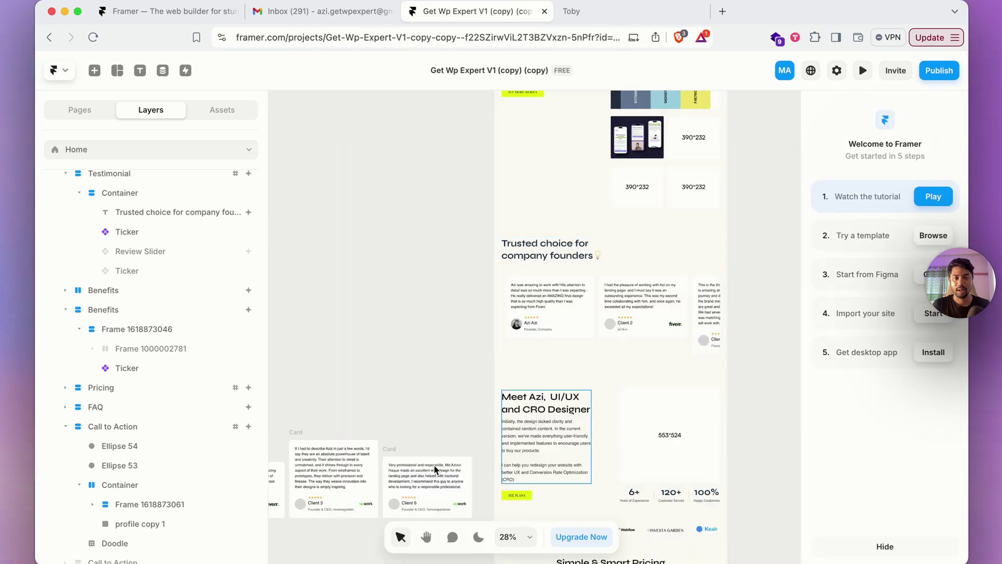
{"action": "scroll", "coordinate": [477, 422], "scroll_direction": "down", "scroll_amount": 2}
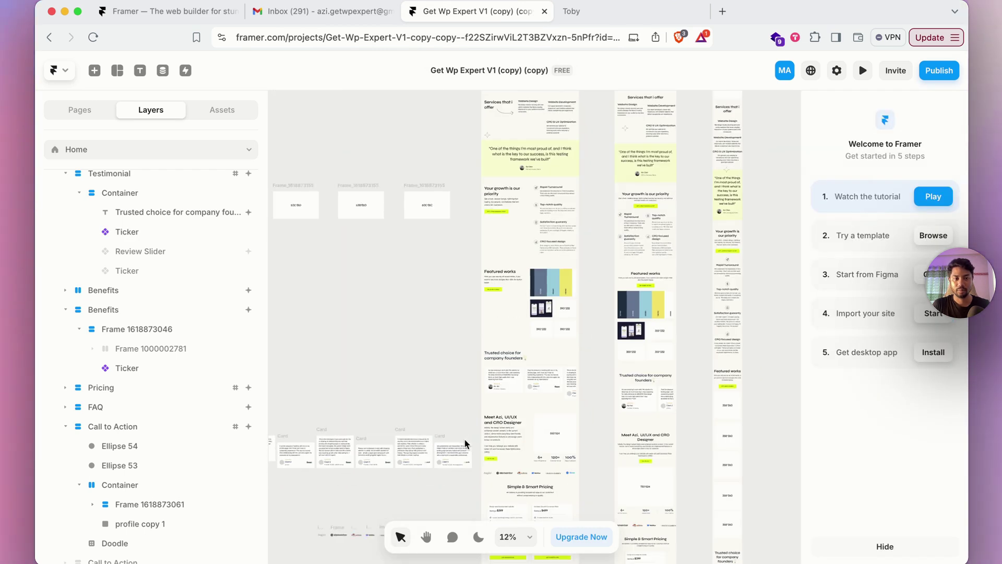
{"action": "scroll", "coordinate": [433, 472], "scroll_direction": "down", "scroll_amount": 3}
{"action": "scroll", "coordinate": [438, 469], "scroll_direction": "up", "scroll_amount": 1}
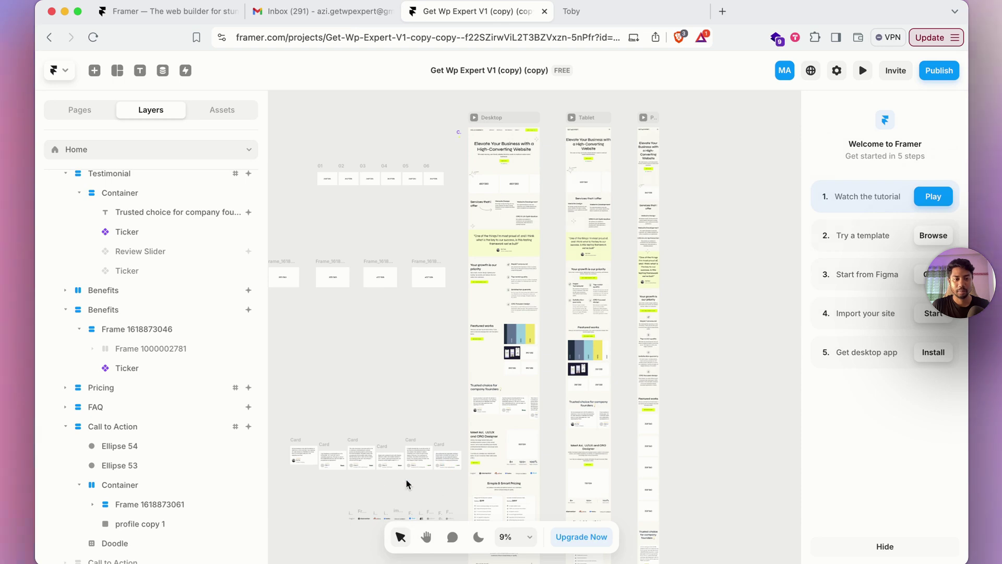
{"action": "scroll", "coordinate": [296, 457], "scroll_direction": "up", "scroll_amount": 1}
{"action": "scroll", "coordinate": [295, 457], "scroll_direction": "up", "scroll_amount": 2}
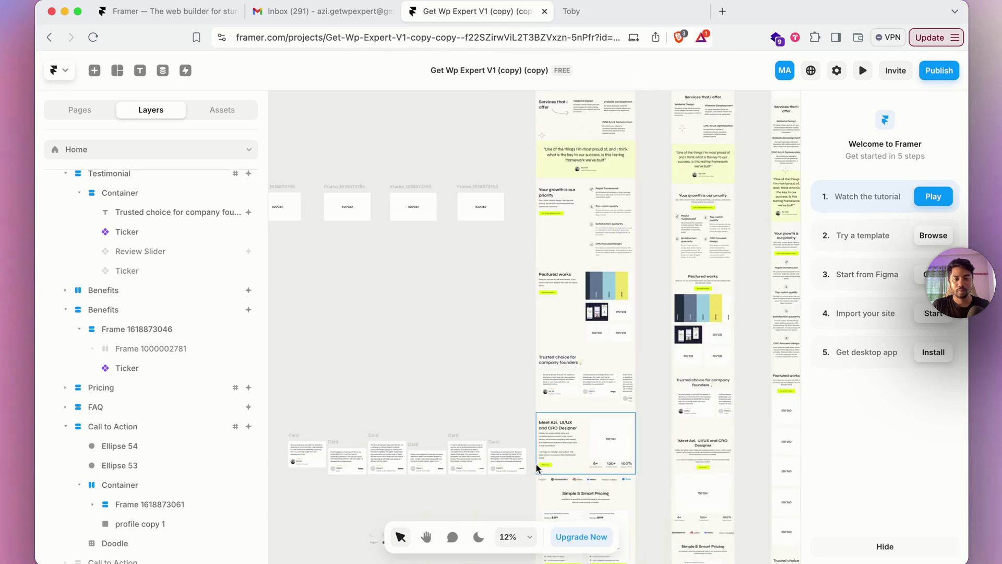
{"action": "left_click", "coordinate": [498, 447]}
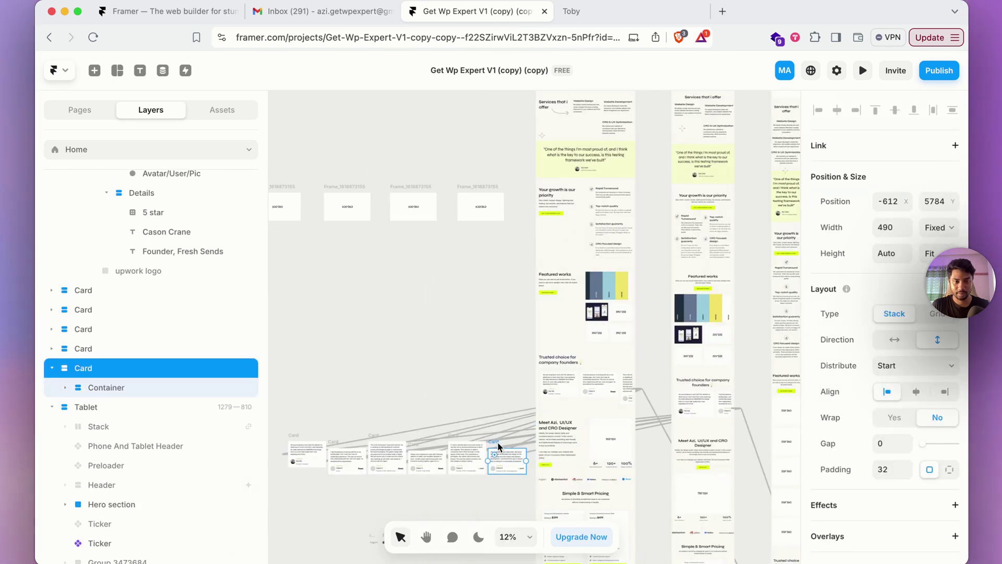
Duplicate the first testimonial card and place the copy at the left end of the row
{"action": "left_click", "coordinate": [296, 430]}
{"action": "key", "text": "super+c"}
{"action": "key", "text": "super+v"}
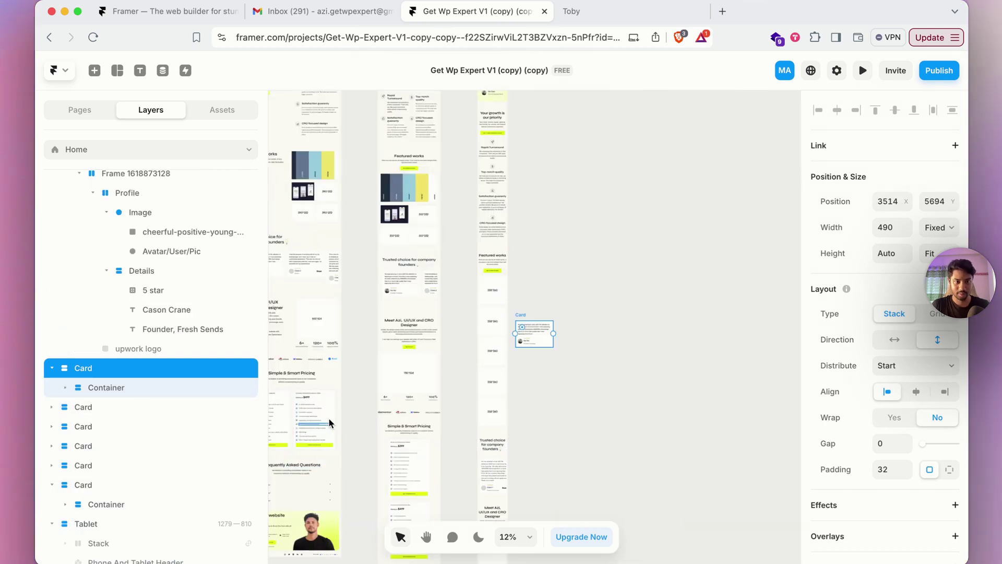
{"action": "scroll", "coordinate": [587, 338], "scroll_direction": "down", "scroll_amount": 5}
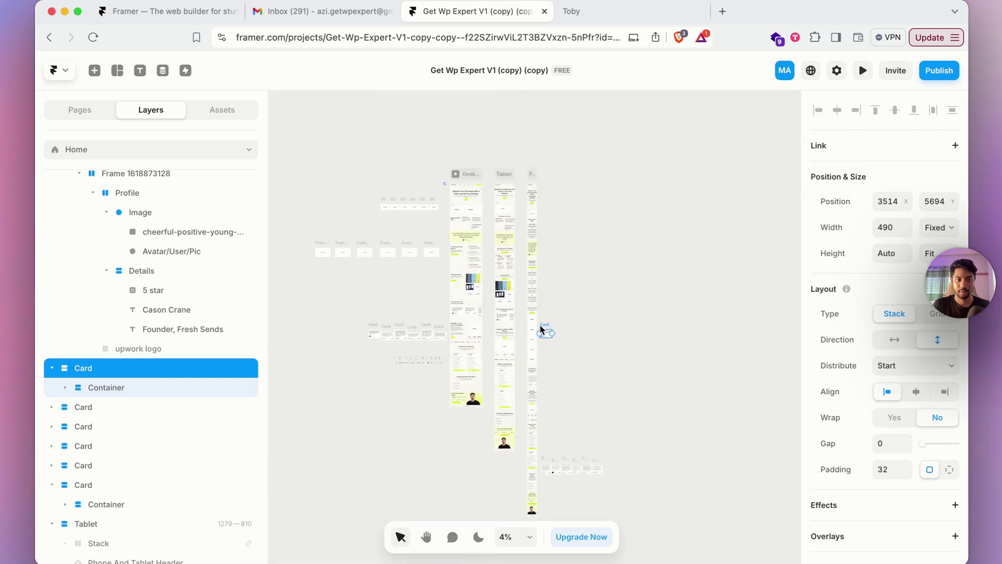
{"action": "left_click_drag", "start_coordinate": [542, 331], "coordinate": [354, 336]}
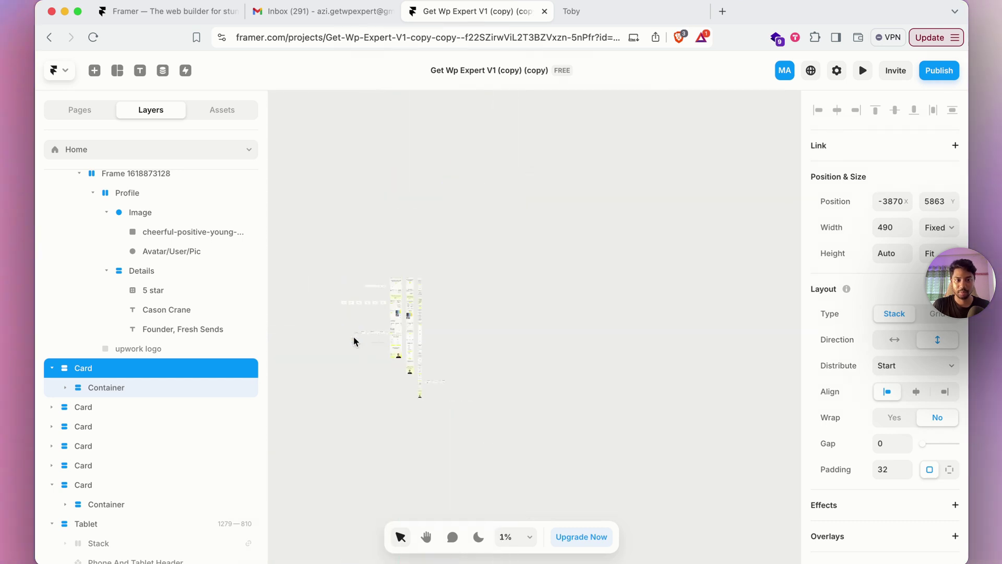
{"action": "scroll", "coordinate": [355, 334], "scroll_direction": "up", "scroll_amount": 5}
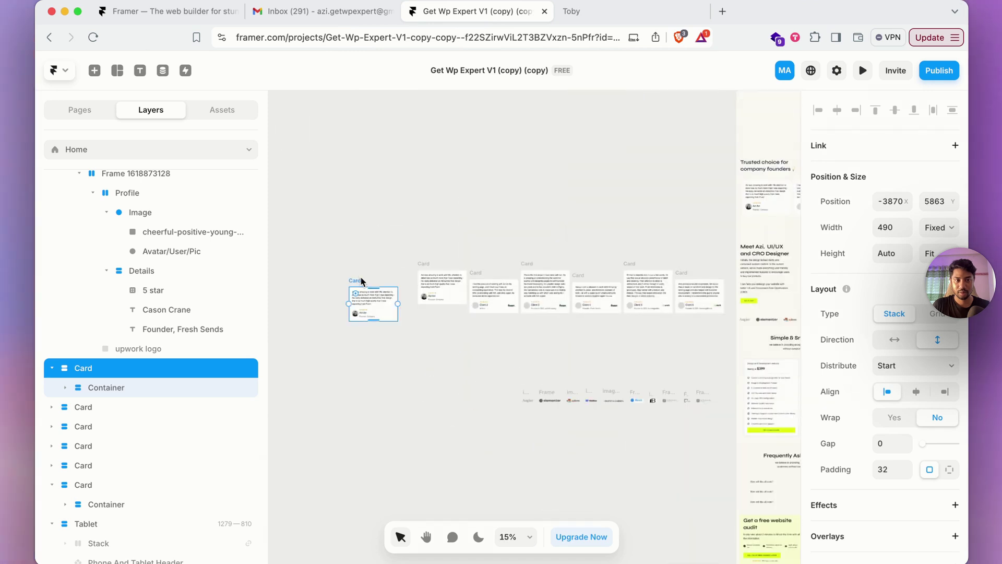
{"action": "left_click_drag", "start_coordinate": [364, 263], "coordinate": [367, 265]}
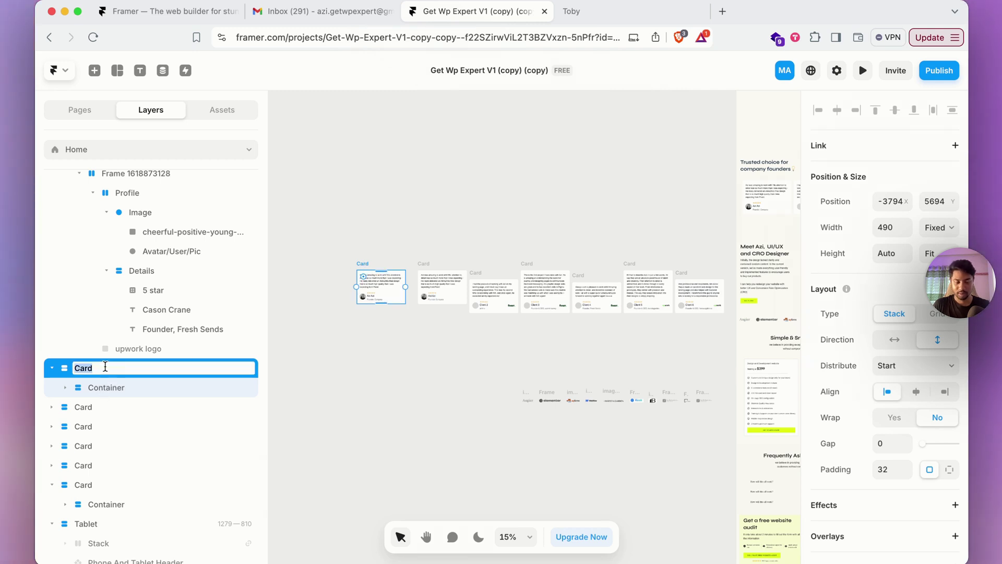
Rename the copied card's layer to Card 7
{"action": "type", "text": "Card 8"}
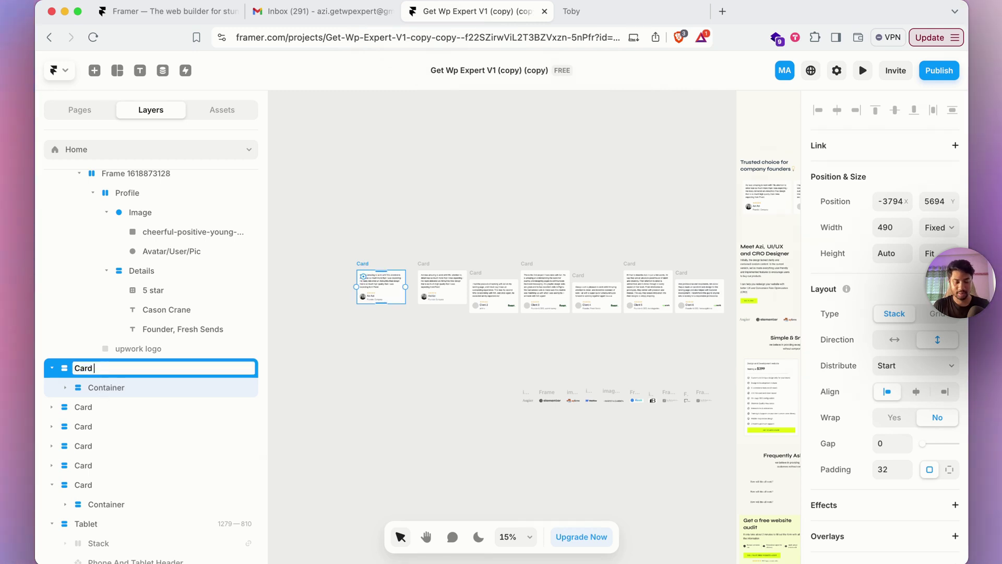
{"action": "key", "text": "Return"}
{"action": "double_click", "coordinate": [103, 368]}
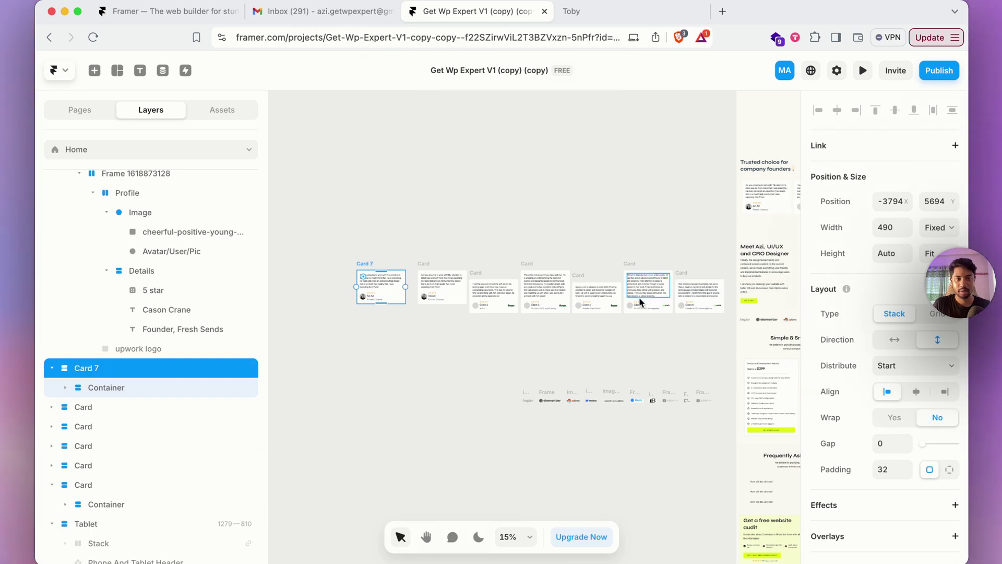
{"action": "scroll", "coordinate": [731, 264], "scroll_direction": "up", "scroll_amount": 2}
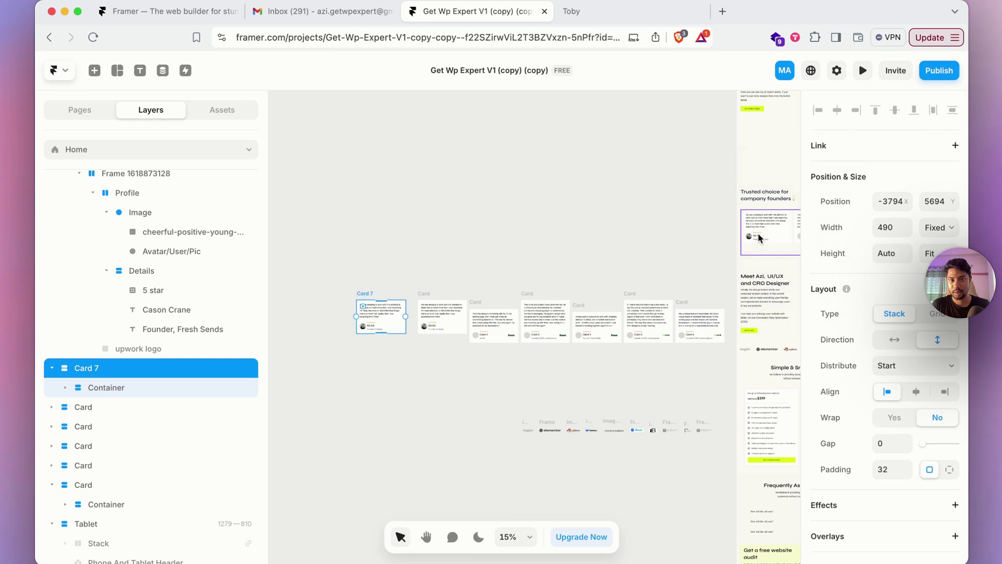
Link Card 7 to the testimonial ticker and remove the extra plain Card child, keeping seven
{"action": "left_click", "coordinate": [760, 238]}
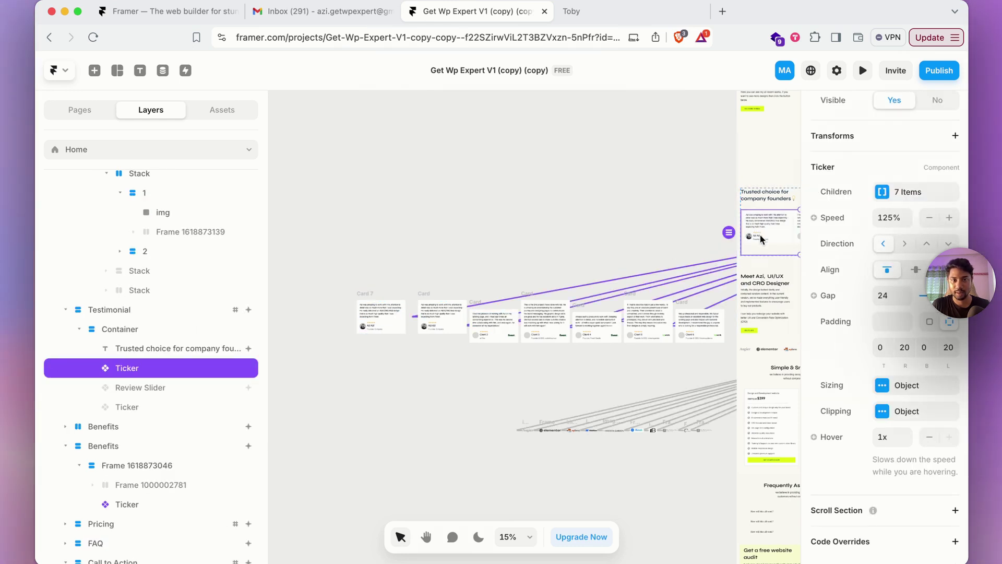
{"action": "scroll", "coordinate": [728, 235], "scroll_direction": "down", "scroll_amount": 3}
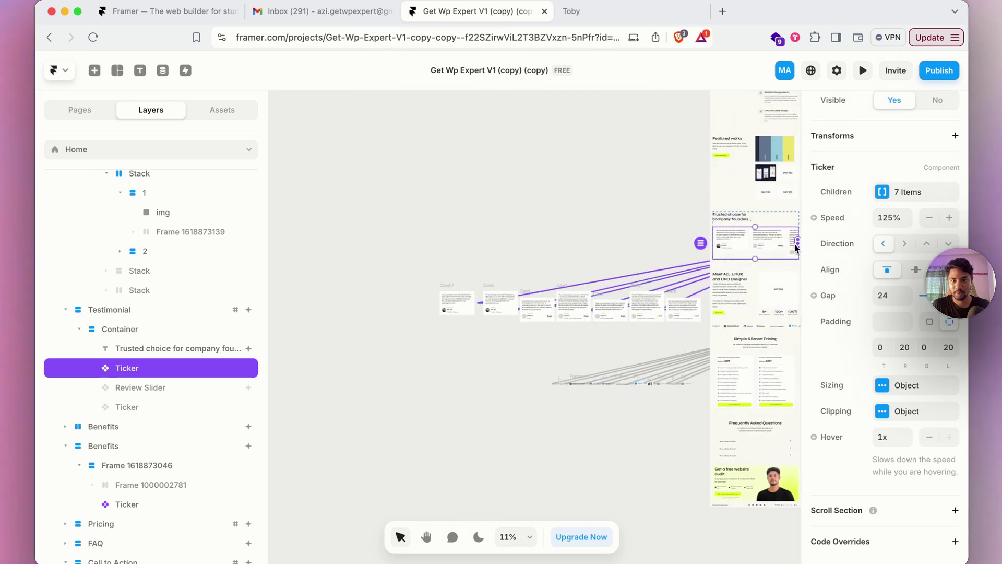
{"action": "mouse_move", "coordinate": [621, 277]}
{"action": "left_mouse_down"}
{"action": "mouse_move", "coordinate": [439, 286]}
{"action": "mouse_move", "coordinate": [462, 314]}
{"action": "left_mouse_up"}
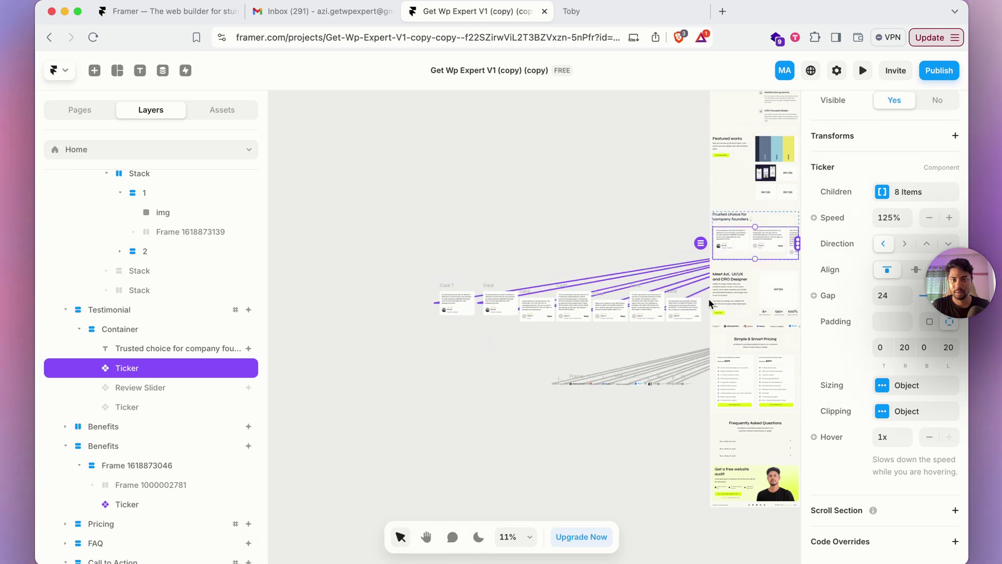
{"action": "left_click", "coordinate": [904, 193]}
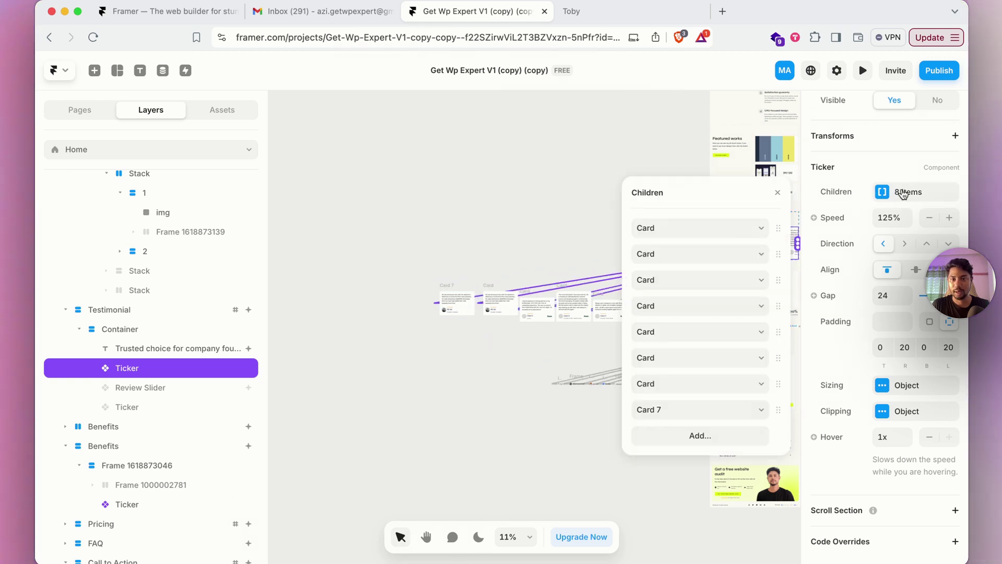
{"action": "left_click", "coordinate": [776, 386]}
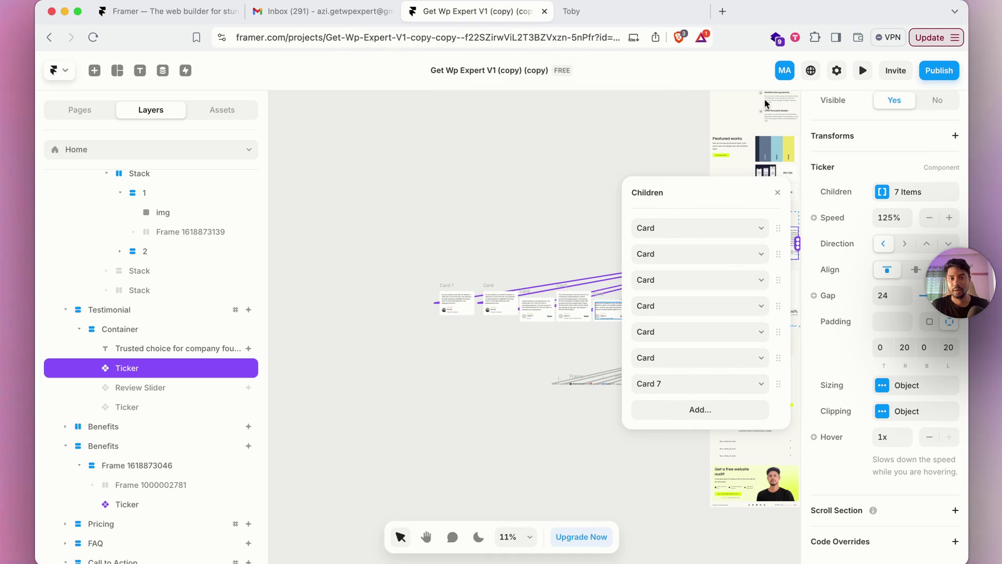
{"action": "left_click", "coordinate": [544, 207]}
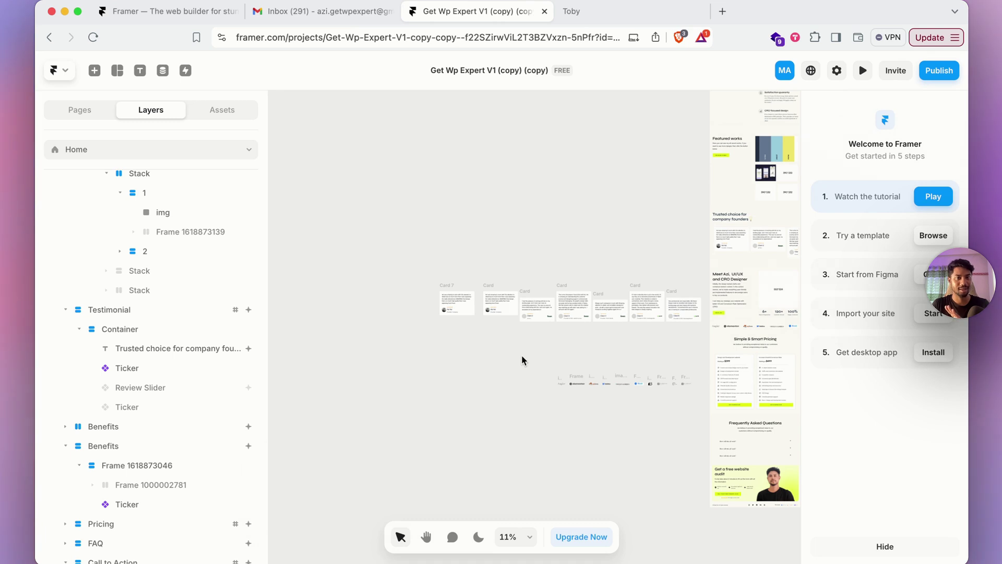
Duplicate Card 7 to the left end of the row and name the copy Card 8
{"action": "left_click", "coordinate": [453, 286]}
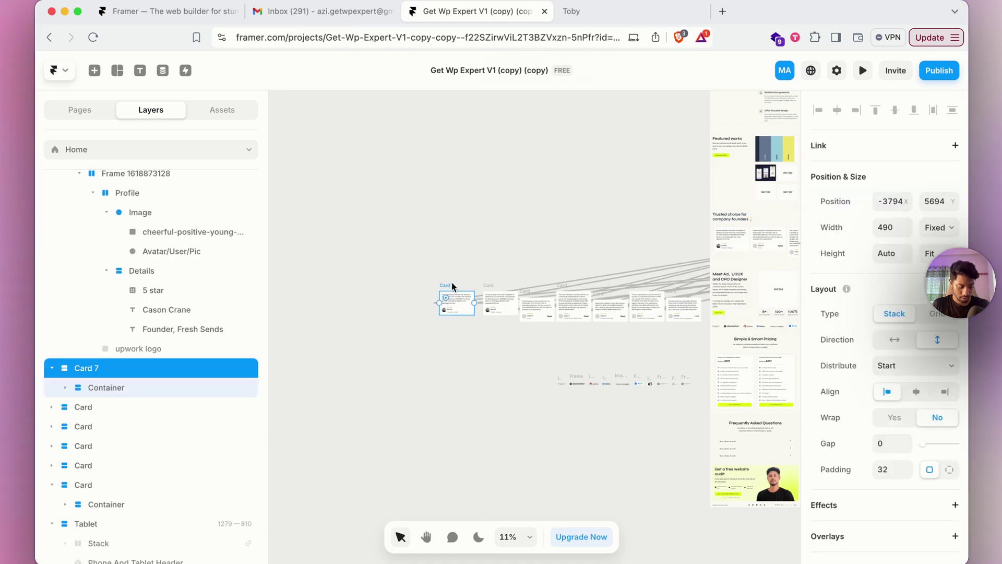
{"action": "left_click_drag", "start_coordinate": [452, 286], "coordinate": [408, 286]}
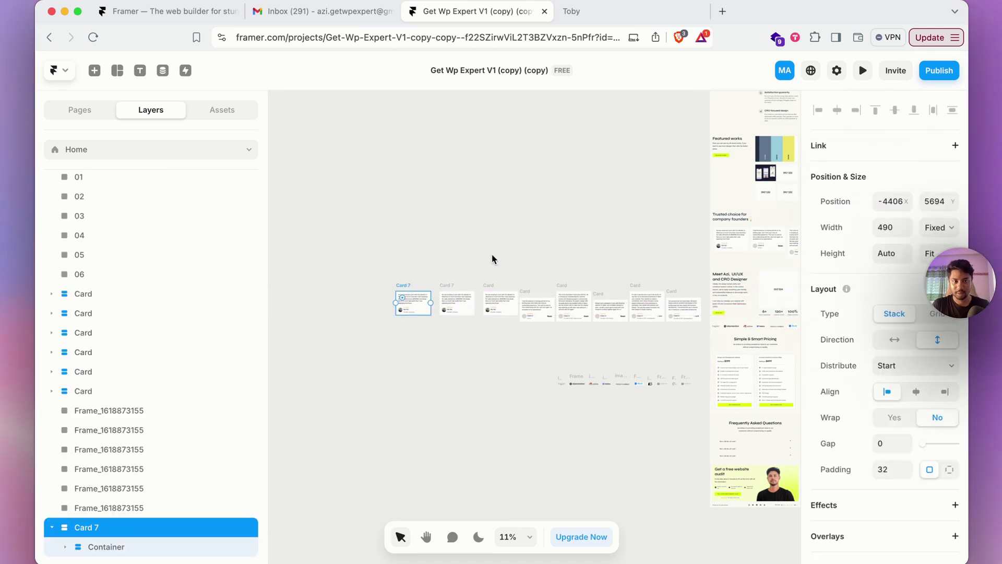
{"action": "left_click", "coordinate": [433, 244]}
{"action": "left_click", "coordinate": [411, 285]}
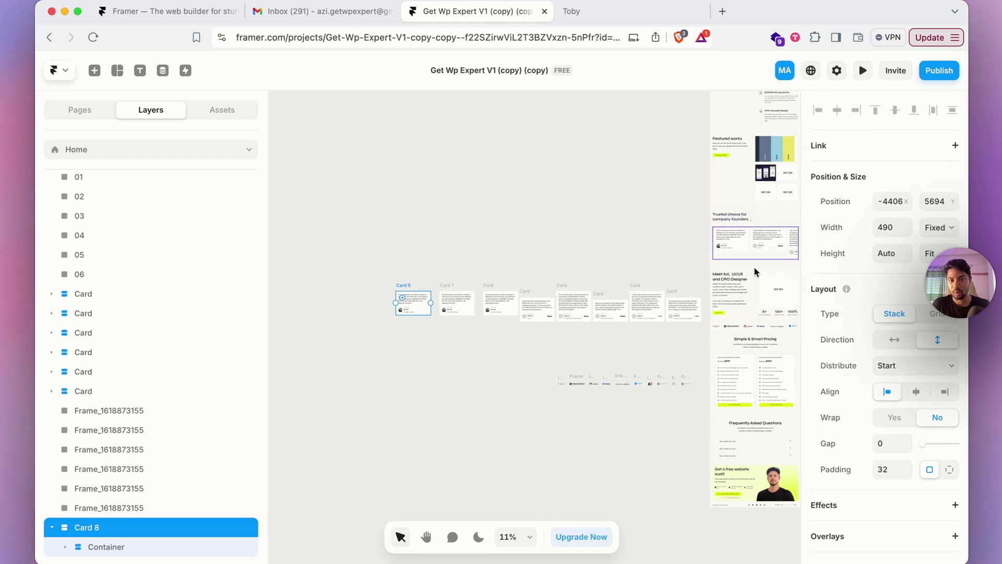
{"action": "scroll", "coordinate": [755, 272], "scroll_direction": "down", "scroll_amount": 1}
Link Card 8 to the testimonial ticker and confirm it lists 8 children
{"action": "left_click", "coordinate": [783, 245]}
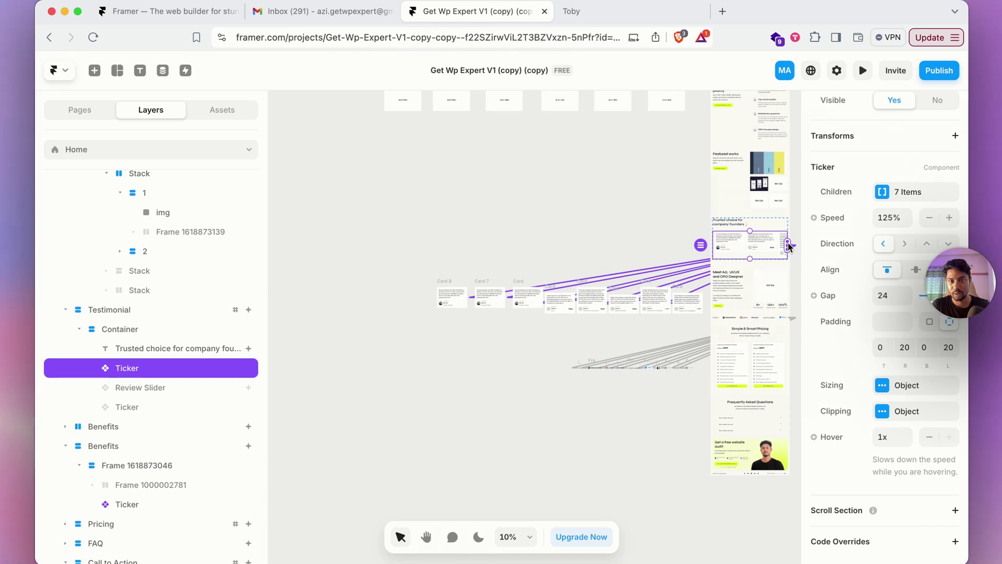
{"action": "left_click_drag", "start_coordinate": [789, 248], "coordinate": [531, 257]}
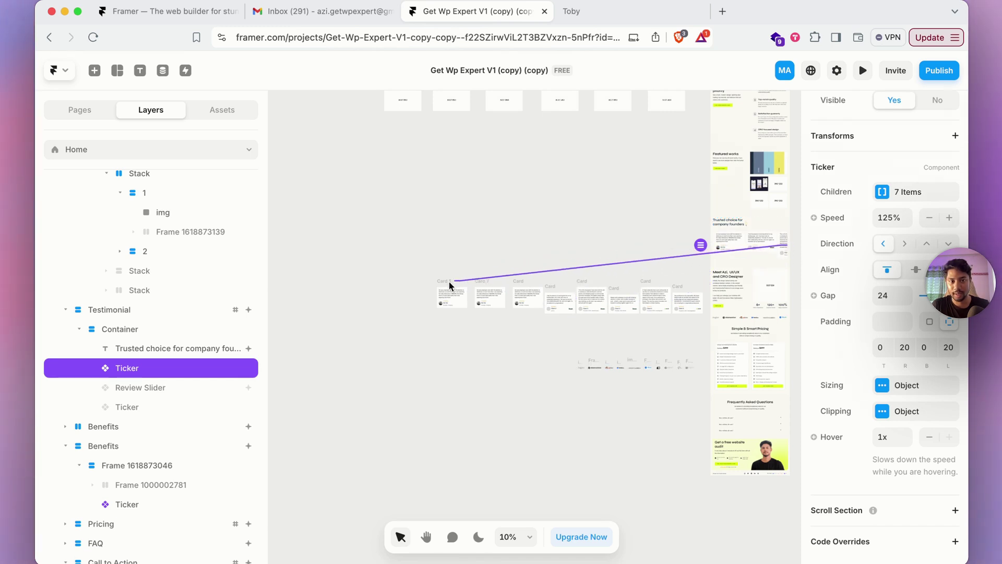
{"action": "left_click_drag", "start_coordinate": [449, 281], "coordinate": [443, 290]}
{"action": "left_click", "coordinate": [574, 398]}
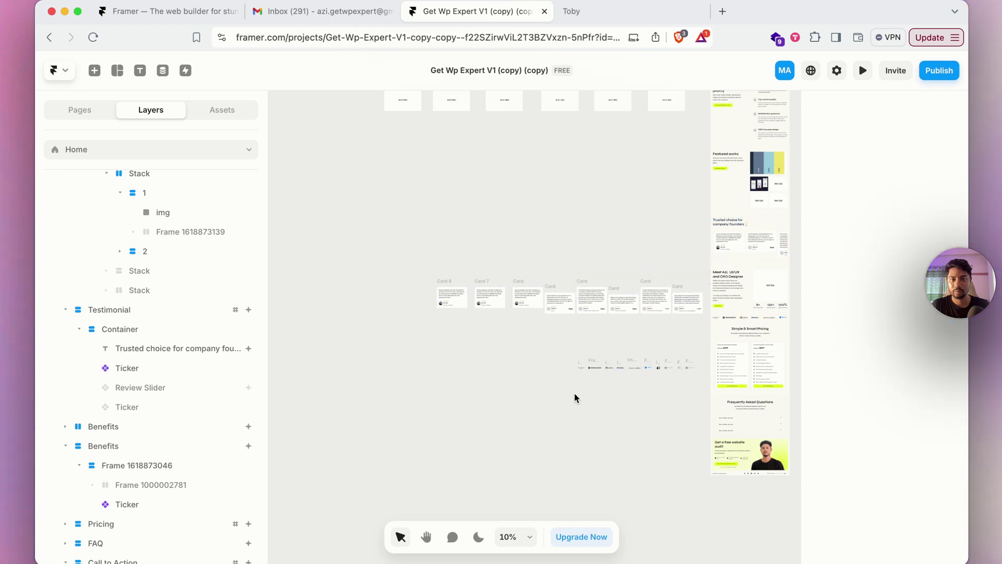
{"action": "left_click", "coordinate": [731, 244]}
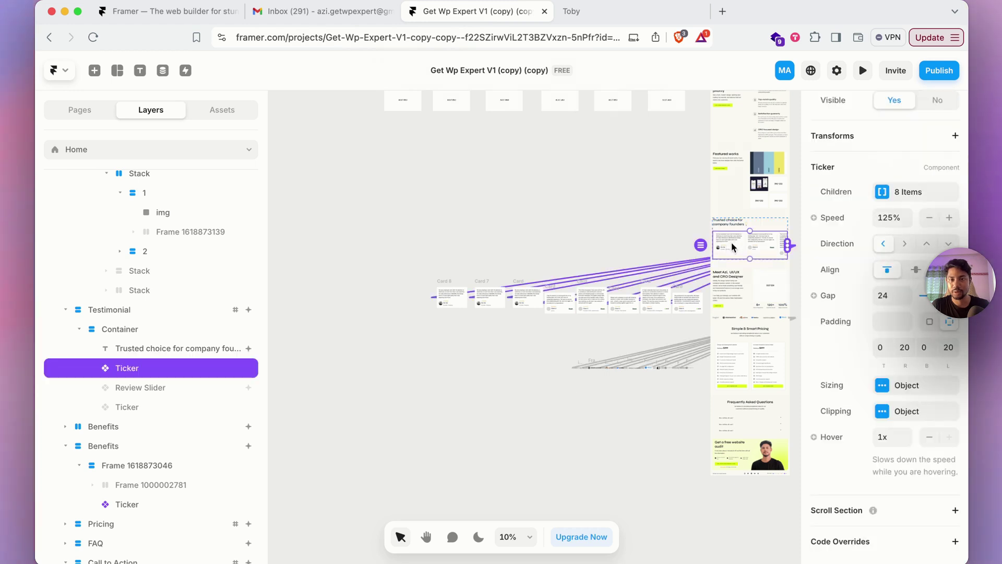
{"action": "left_click", "coordinate": [909, 193]}
{"action": "left_click", "coordinate": [571, 328]}
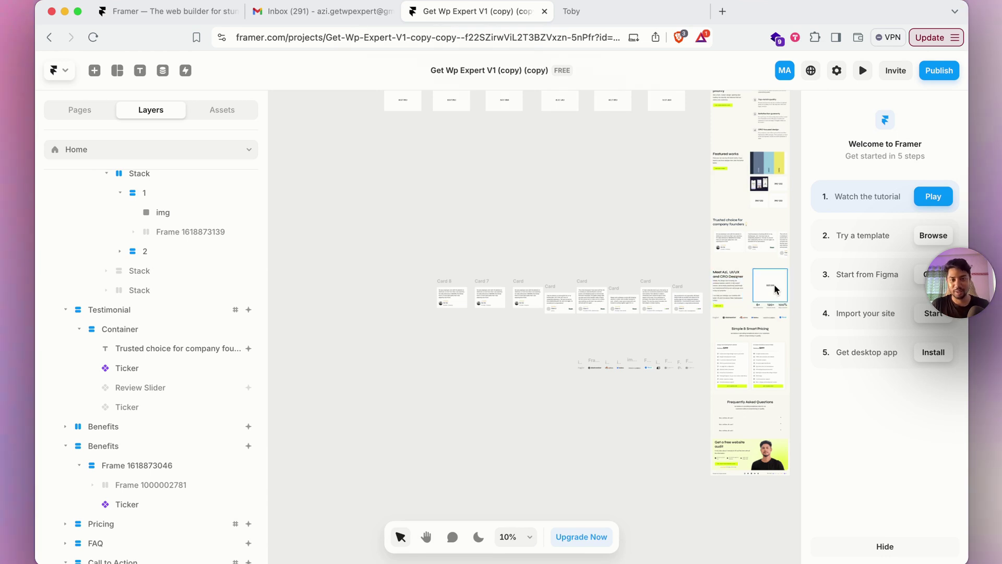
{"action": "scroll", "coordinate": [793, 277], "scroll_direction": "up", "scroll_amount": 5}
{"action": "scroll", "coordinate": [793, 272], "scroll_direction": "up", "scroll_amount": 2}
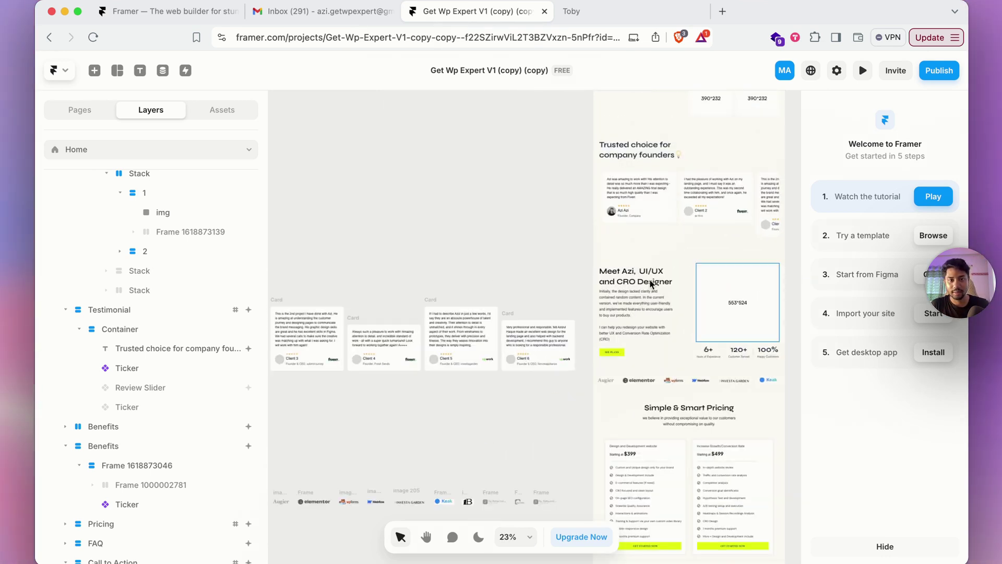
{"action": "left_click", "coordinate": [635, 278]}
{"action": "left_click", "coordinate": [769, 302]}
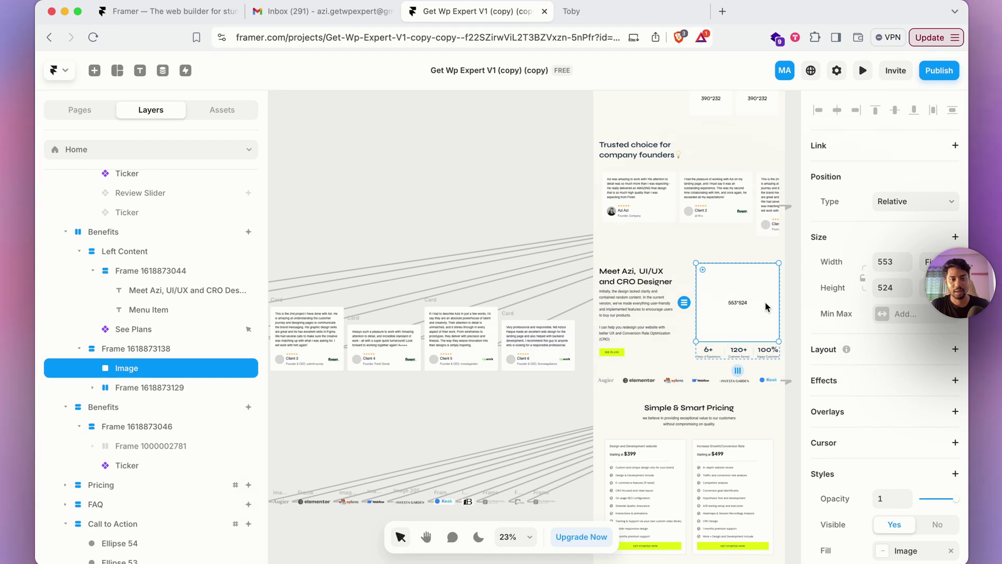
{"action": "scroll", "coordinate": [766, 301], "scroll_direction": "down", "scroll_amount": 5}
{"action": "scroll", "coordinate": [619, 321], "scroll_direction": "up", "scroll_amount": 5}
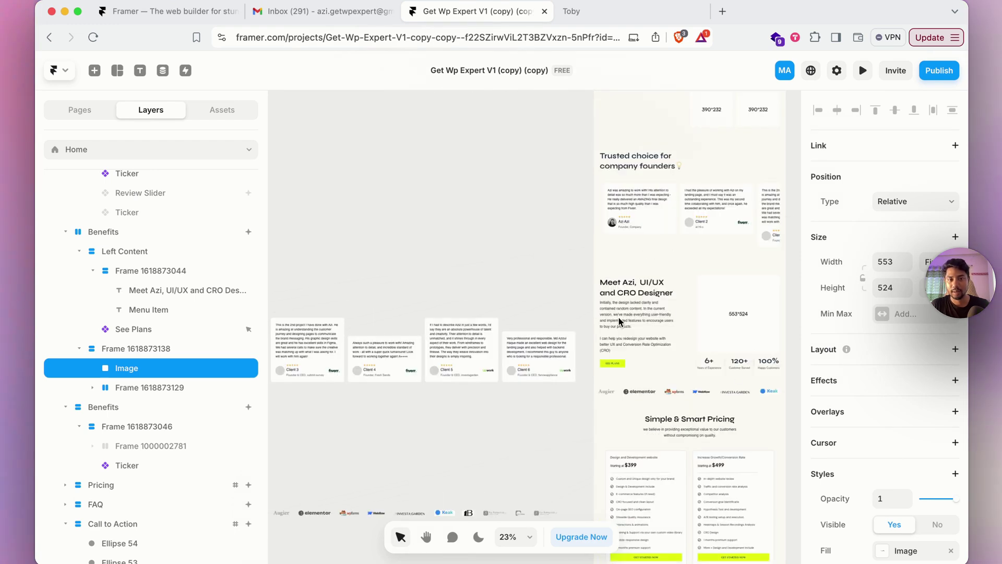
{"action": "left_click", "coordinate": [631, 393]}
{"action": "scroll", "coordinate": [509, 424], "scroll_direction": "down", "scroll_amount": 2}
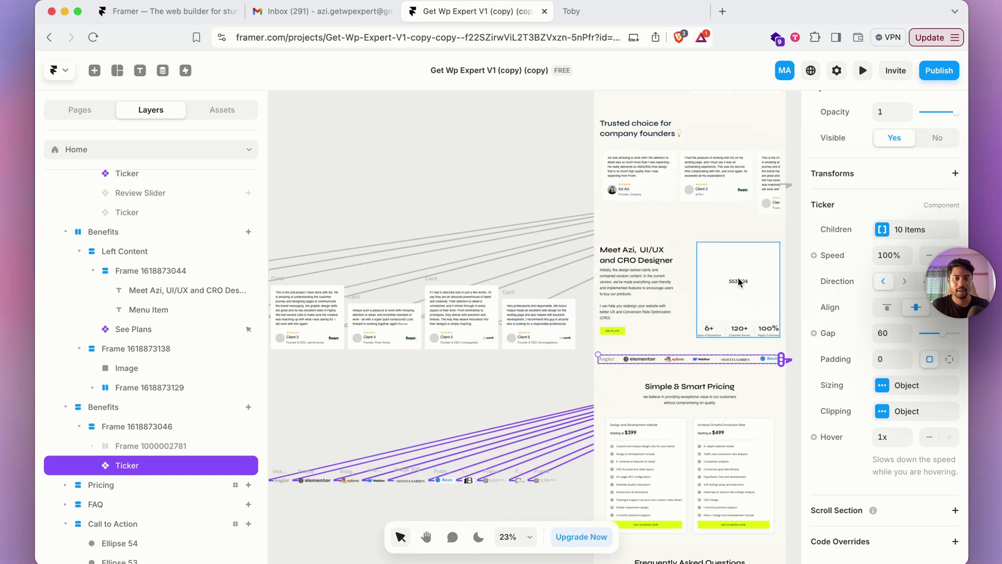
{"action": "scroll", "coordinate": [739, 283], "scroll_direction": "up", "scroll_amount": 3}
{"action": "scroll", "coordinate": [469, 470], "scroll_direction": "down", "scroll_amount": 5}
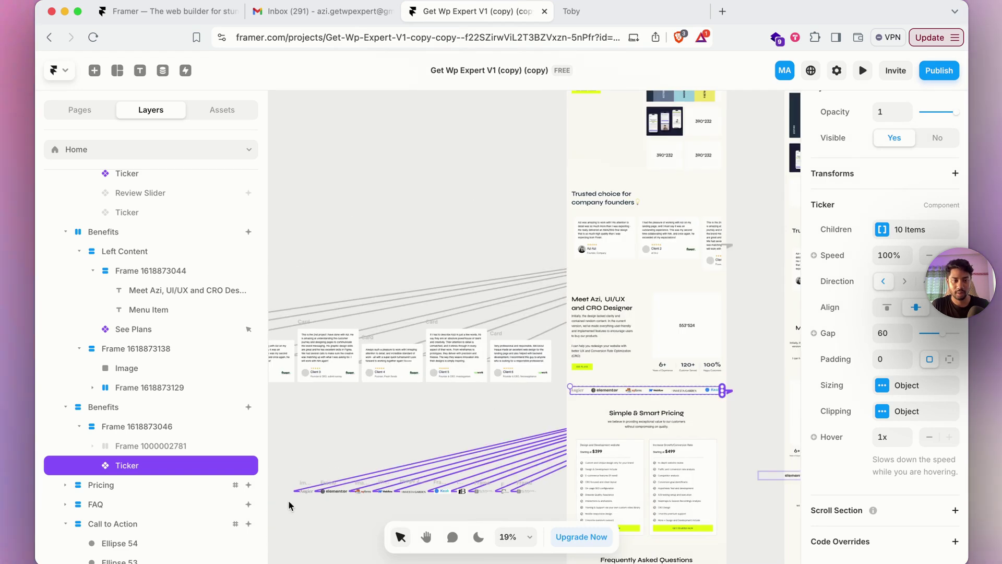
{"action": "scroll", "coordinate": [288, 500], "scroll_direction": "down", "scroll_amount": 3}
{"action": "scroll", "coordinate": [313, 494], "scroll_direction": "up", "scroll_amount": 8}
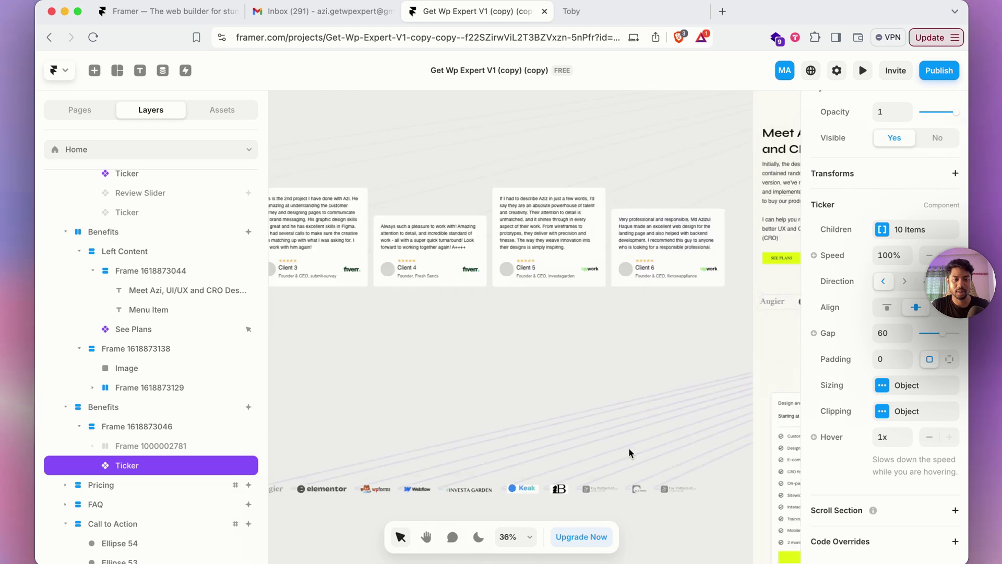
{"action": "scroll", "coordinate": [629, 449], "scroll_direction": "down", "scroll_amount": 5}
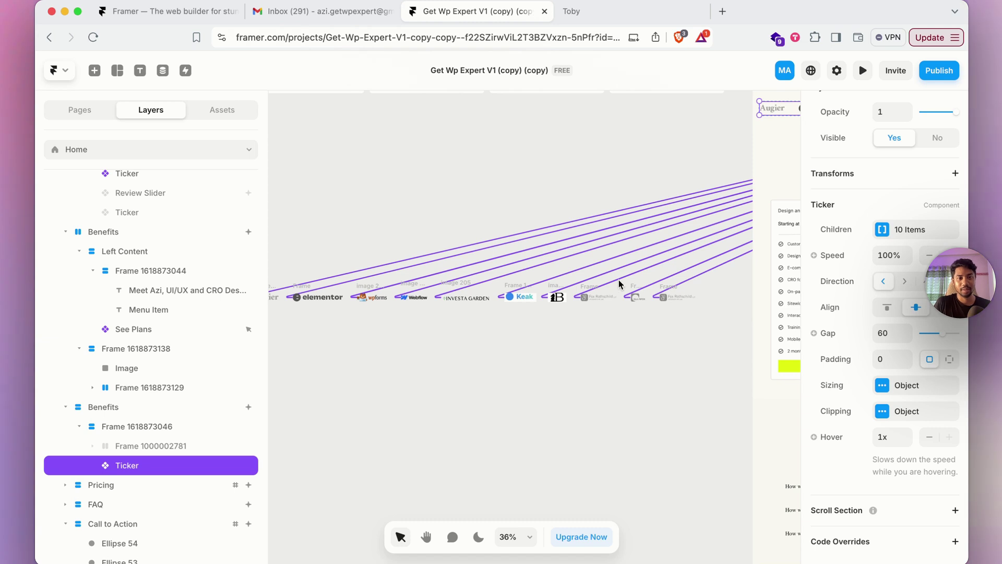
{"action": "scroll", "coordinate": [620, 283], "scroll_direction": "down", "scroll_amount": 2}
{"action": "left_click", "coordinate": [292, 299]}
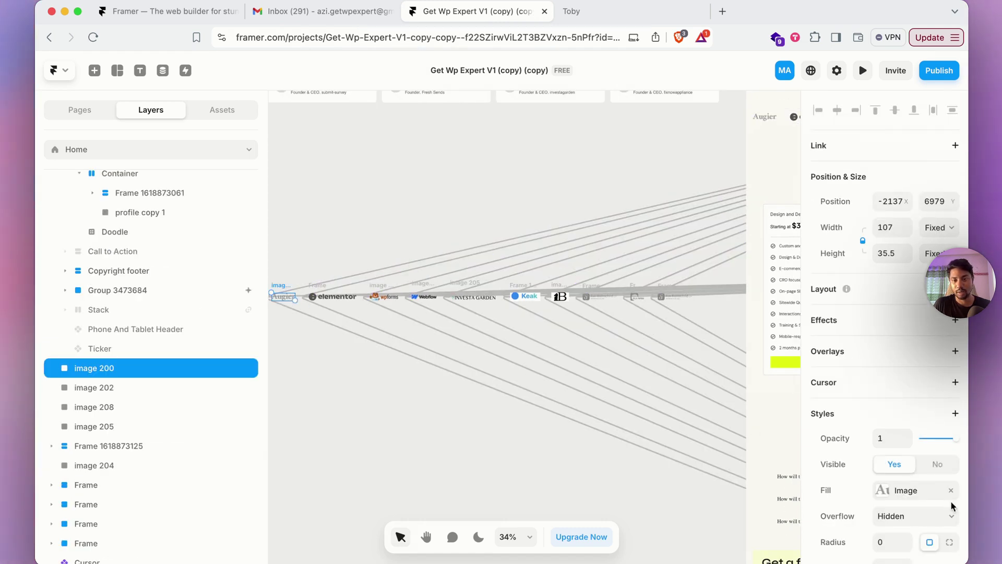
{"action": "left_click", "coordinate": [909, 490]}
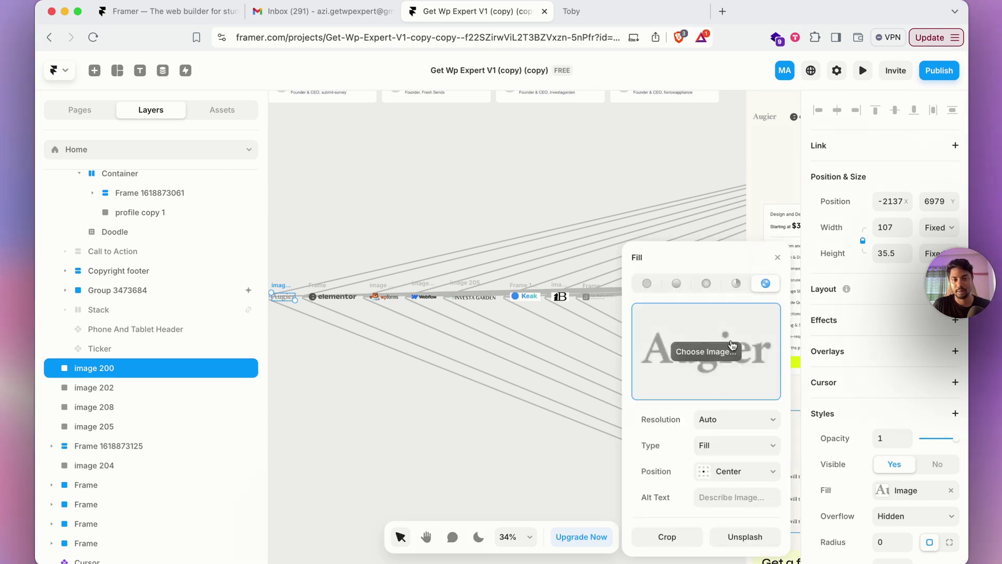
{"action": "left_click", "coordinate": [778, 258]}
{"action": "left_click", "coordinate": [450, 346]}
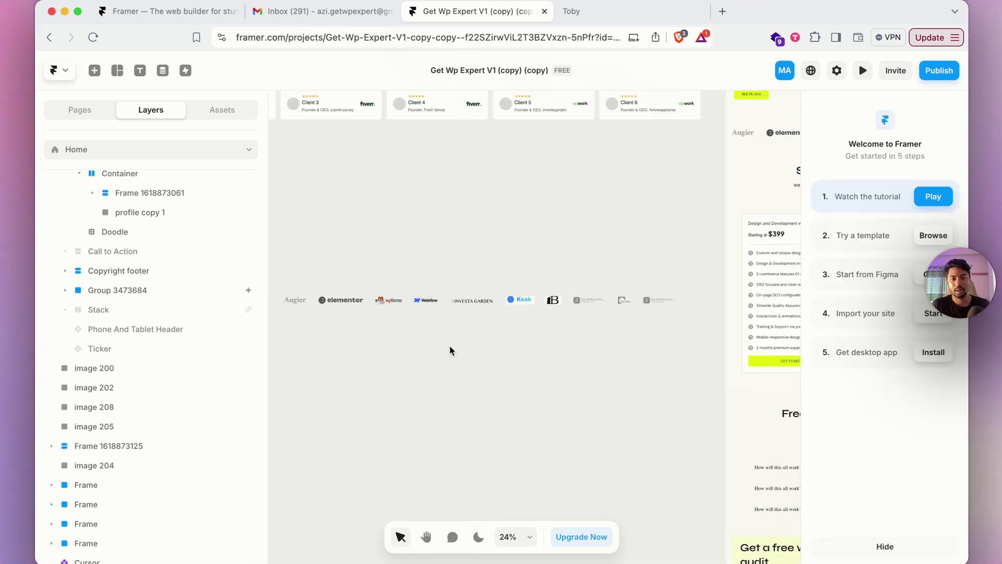
{"action": "scroll", "coordinate": [449, 346], "scroll_direction": "down", "scroll_amount": 5}
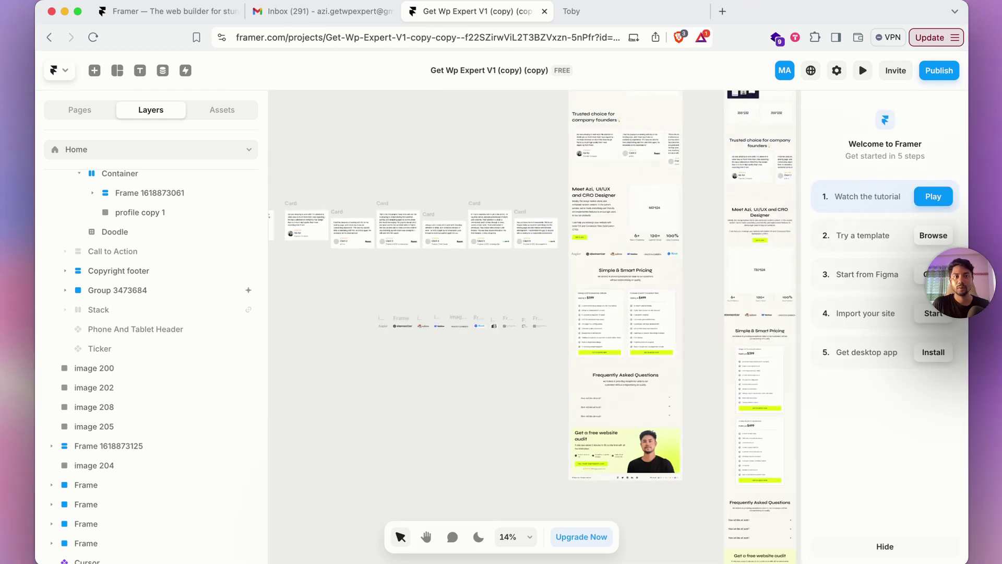
Select the $399 Design and Development pricing card and drill into its feature rows
{"action": "scroll", "coordinate": [669, 270], "scroll_direction": "up", "scroll_amount": 5}
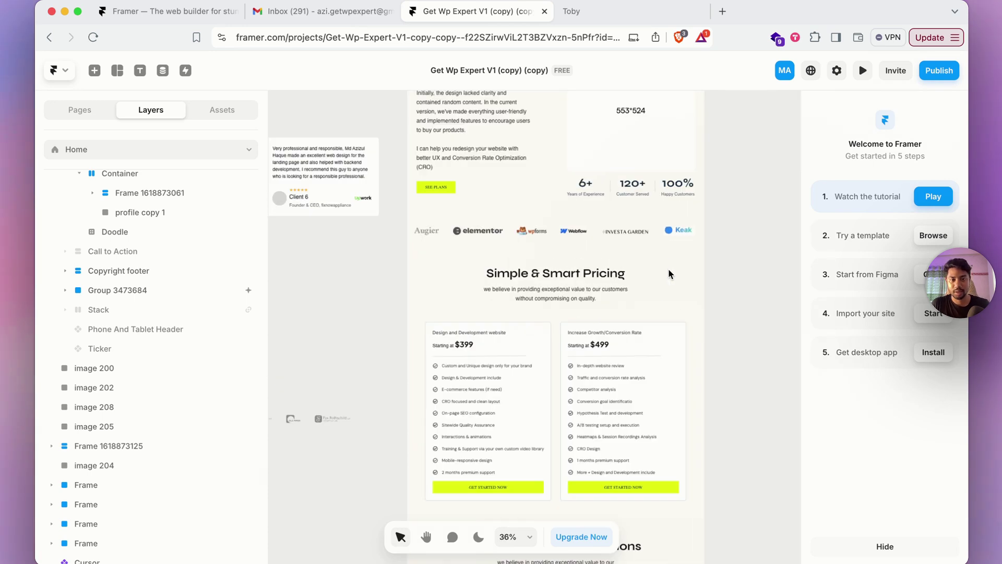
{"action": "left_click", "coordinate": [472, 331]}
{"action": "scroll", "coordinate": [477, 334], "scroll_direction": "up", "scroll_amount": 2}
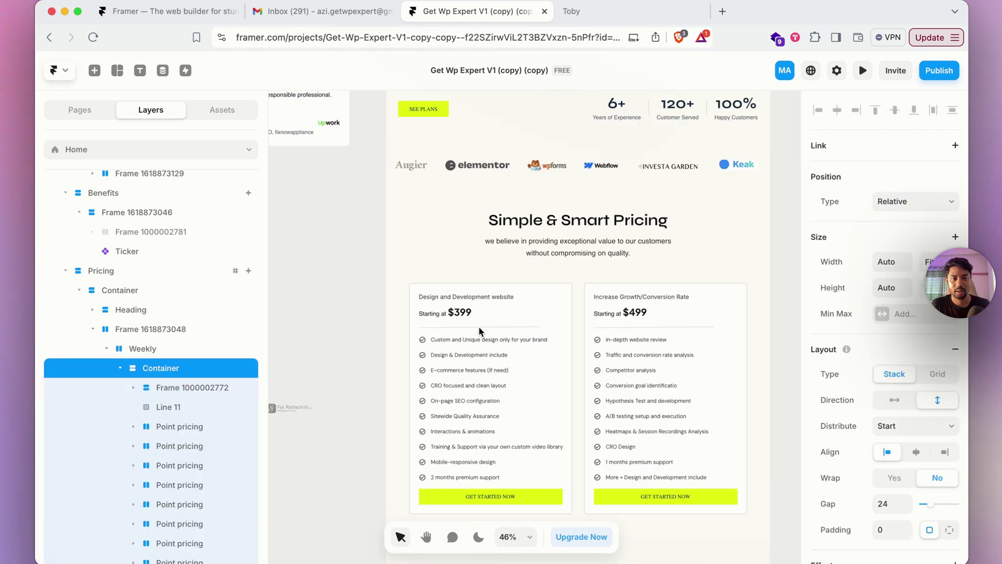
{"action": "left_click", "coordinate": [469, 304]}
{"action": "scroll", "coordinate": [630, 305], "scroll_direction": "down", "scroll_amount": 2}
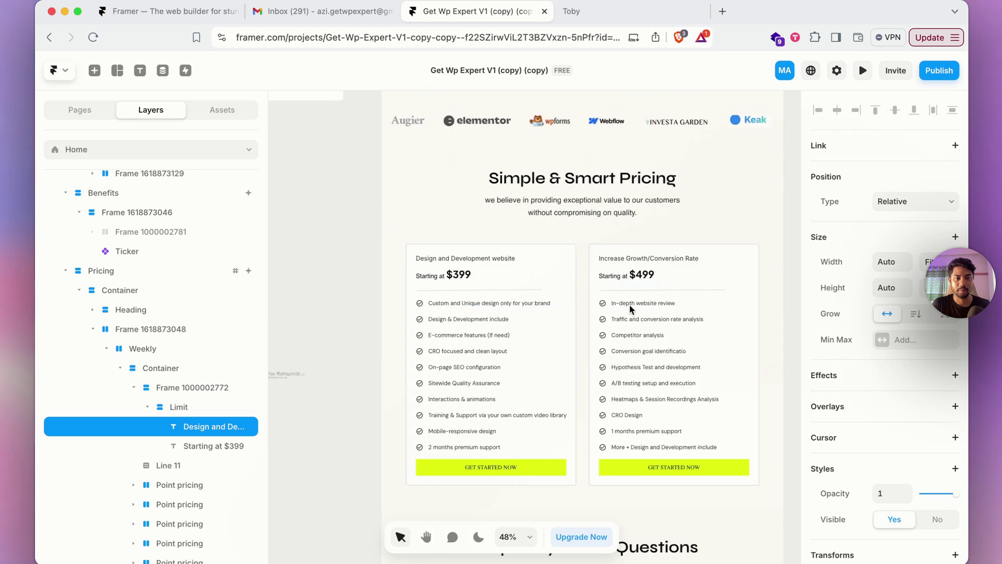
{"action": "left_click", "coordinate": [466, 318]}
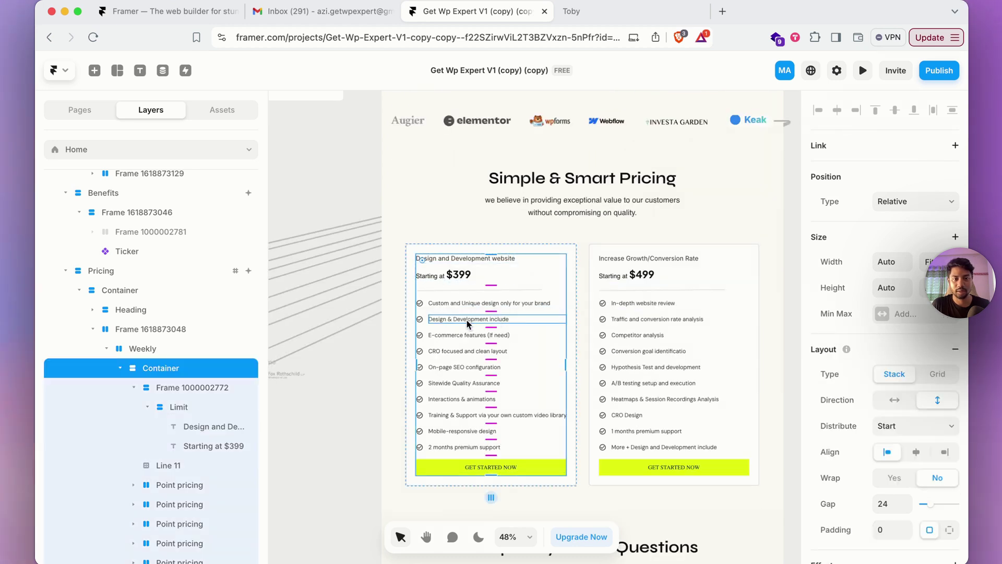
{"action": "left_click", "coordinate": [426, 321]}
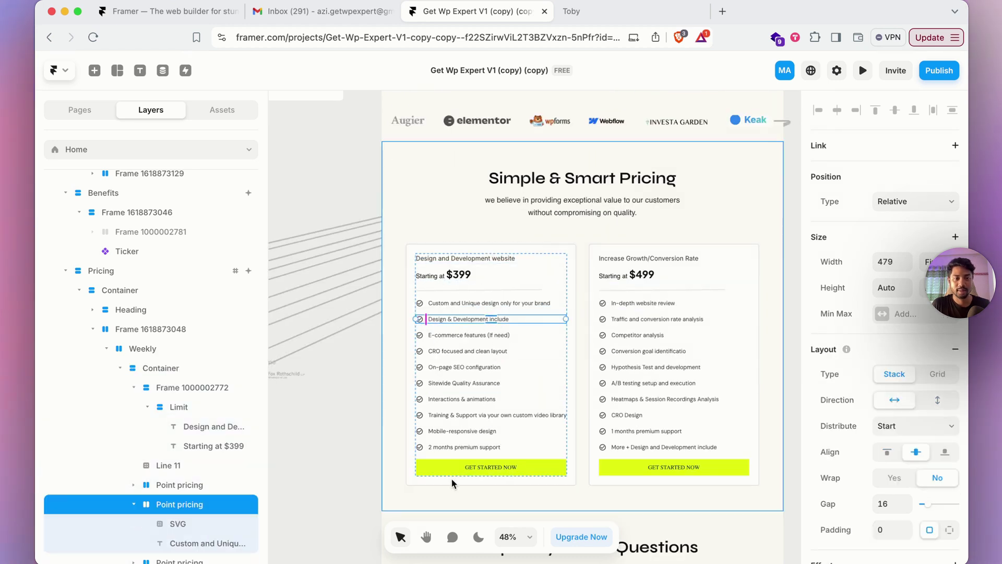
Delete the Mobile-responsive design and Training & Support rows from the $399 card
{"action": "left_click", "coordinate": [427, 434]}
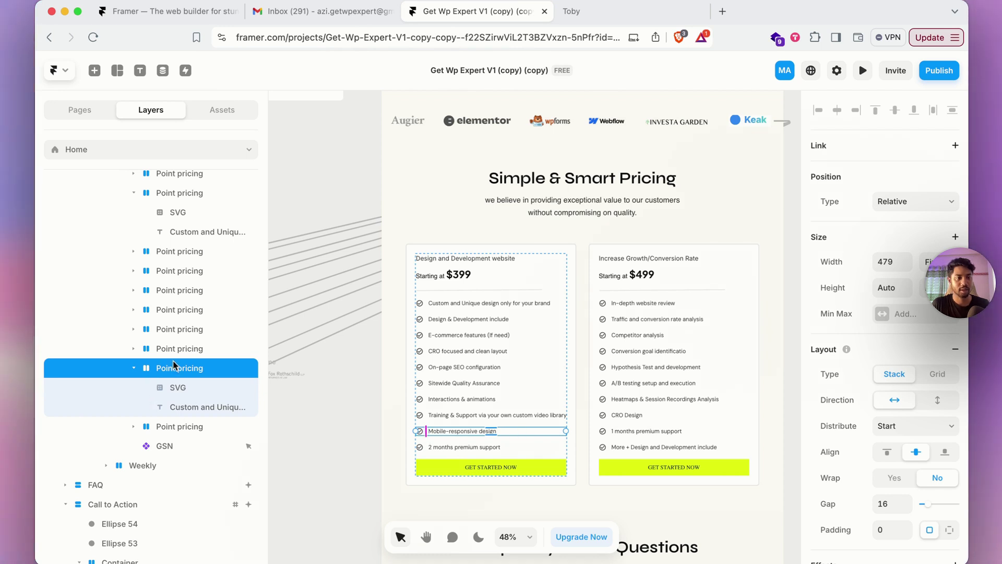
{"action": "key", "text": "BackSpace"}
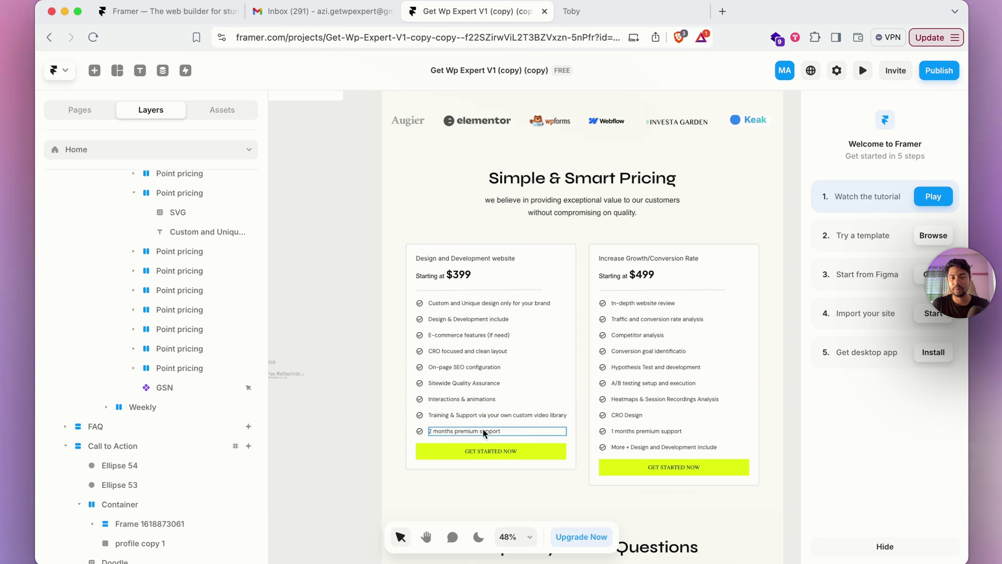
{"action": "left_click", "coordinate": [426, 416]}
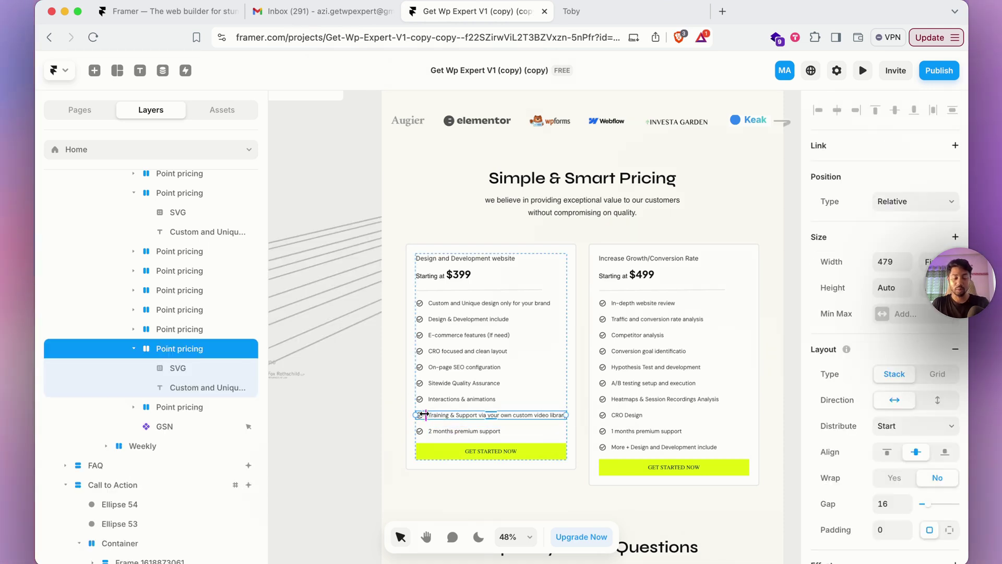
{"action": "key", "text": "Delete"}
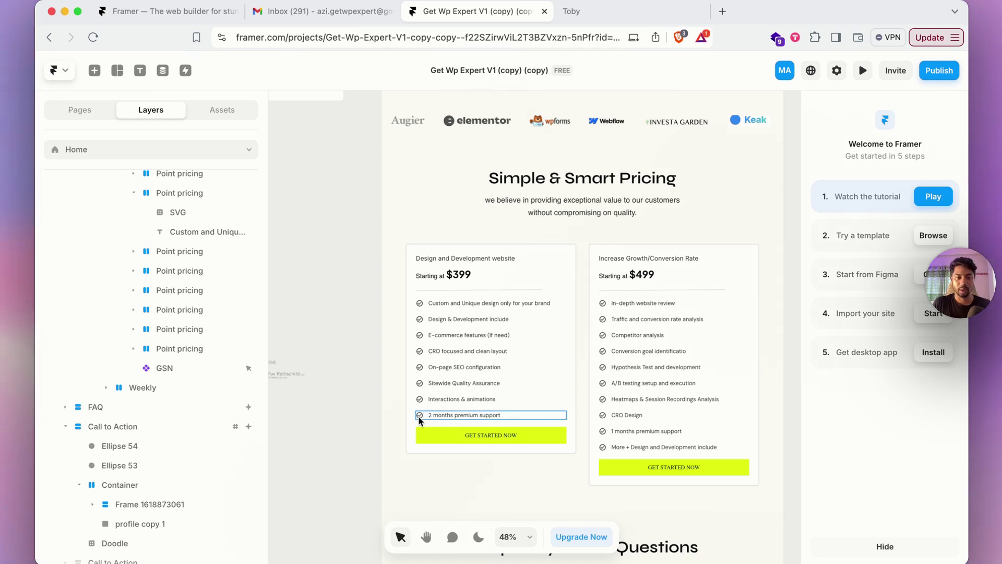
Duplicate, copy and paste the 2 months premium support row so it appears three times
{"action": "left_click", "coordinate": [172, 344]}
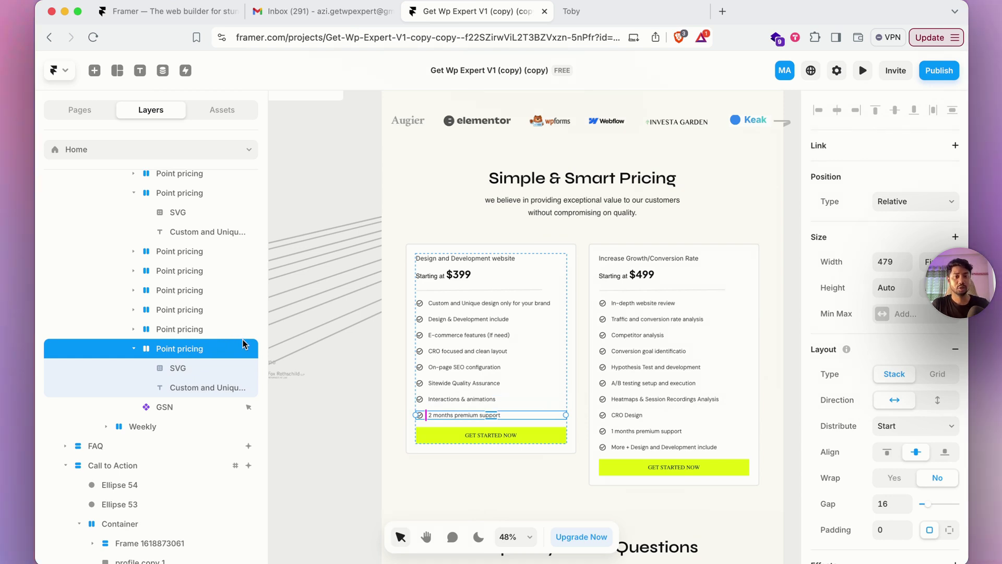
{"action": "key", "text": "super+d"}
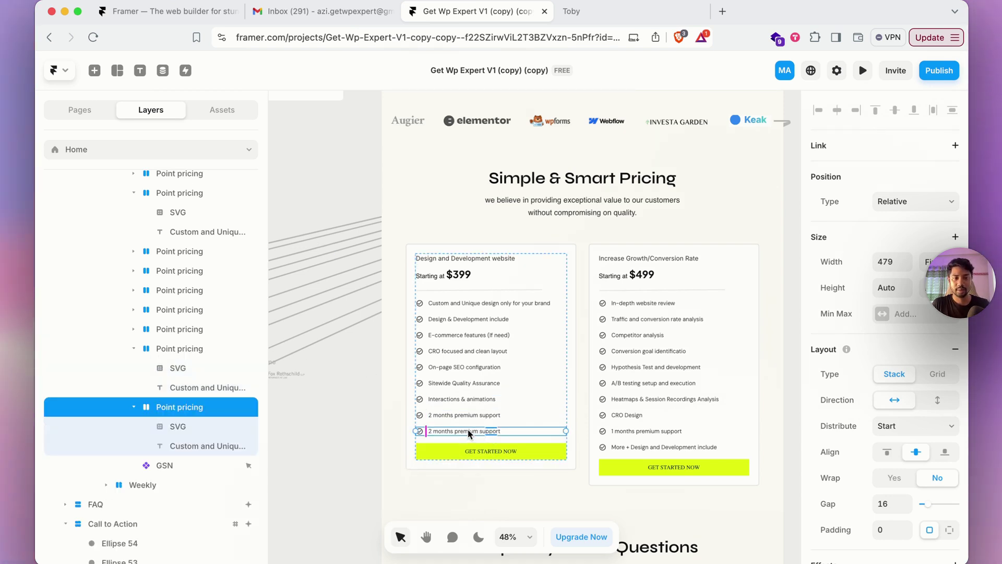
{"action": "key", "text": "super+v"}
{"action": "left_click", "coordinate": [408, 143]}
{"action": "right_click", "coordinate": [471, 373]}
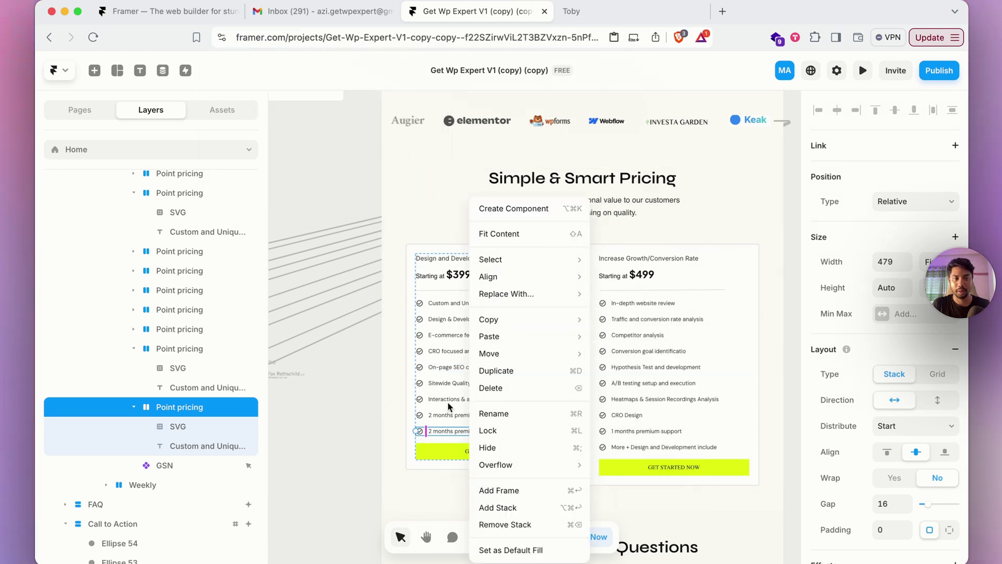
{"action": "mouse_move", "coordinate": [506, 315]}
{"action": "left_click", "coordinate": [609, 319]}
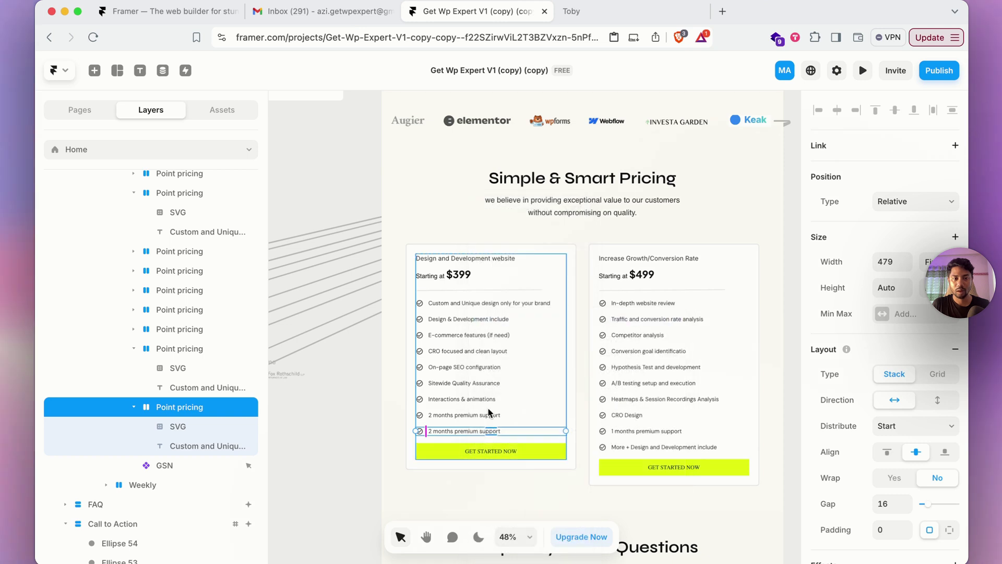
{"action": "right_click", "coordinate": [179, 412]}
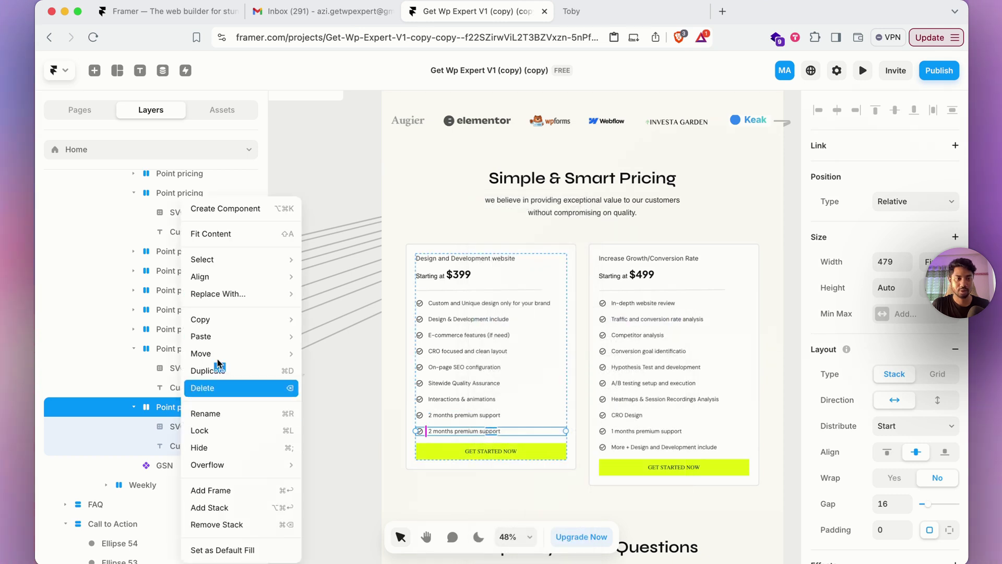
{"action": "mouse_move", "coordinate": [224, 335]}
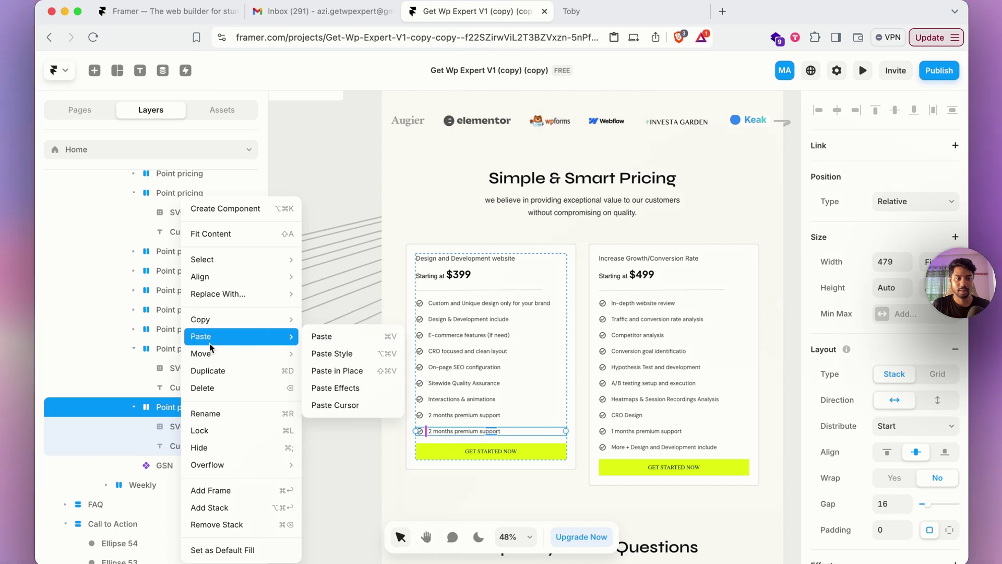
{"action": "left_click", "coordinate": [319, 337]}
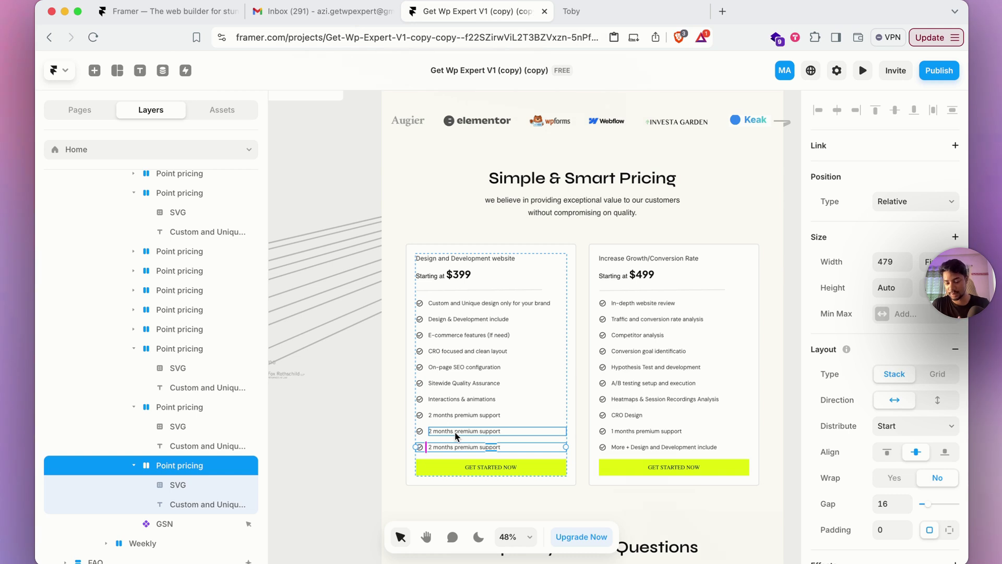
{"action": "left_click", "coordinate": [450, 469]}
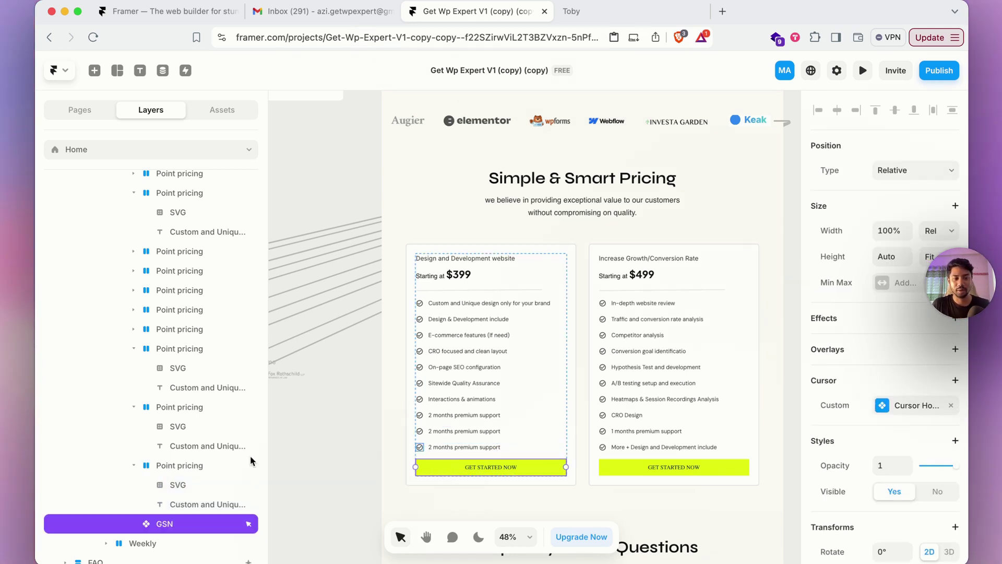
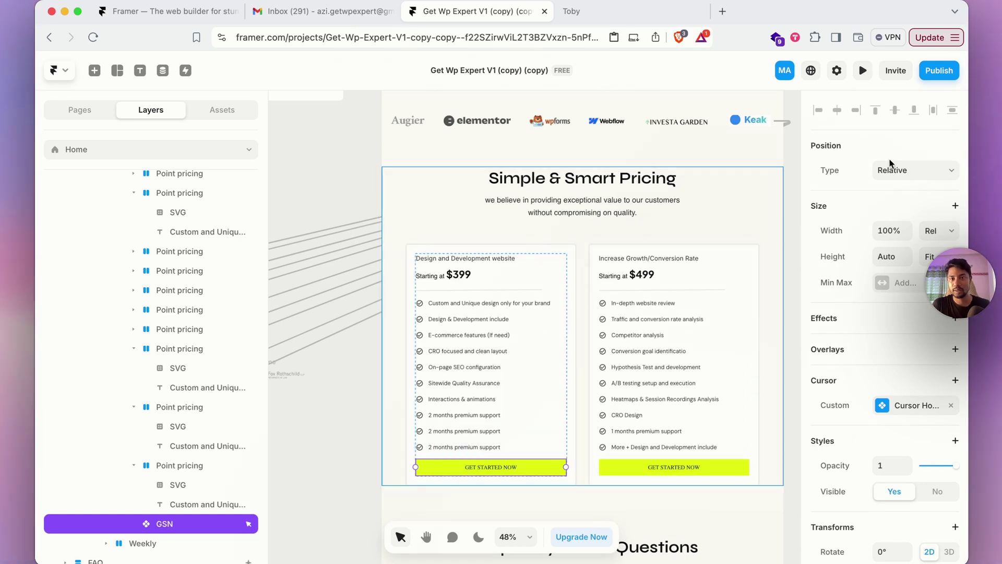
{"action": "double_click", "coordinate": [526, 466]}
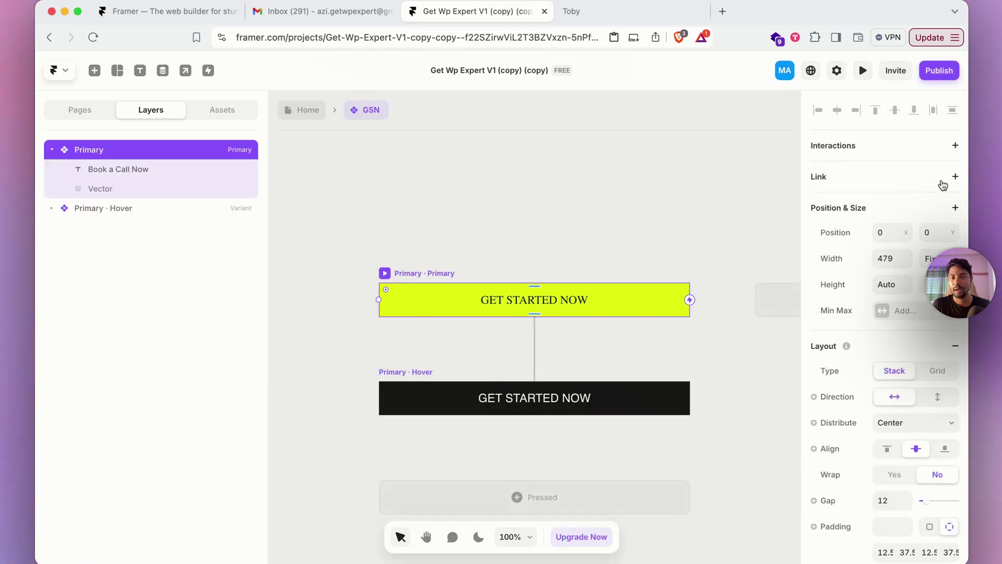
{"action": "left_click", "coordinate": [954, 178]}
{"action": "left_click", "coordinate": [924, 198]}
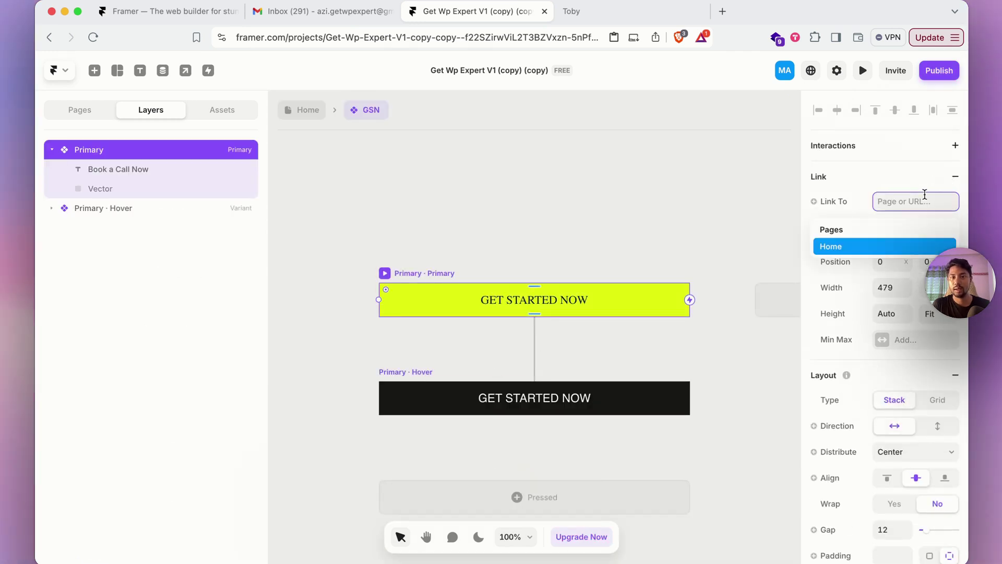
{"action": "left_click", "coordinate": [613, 11]}
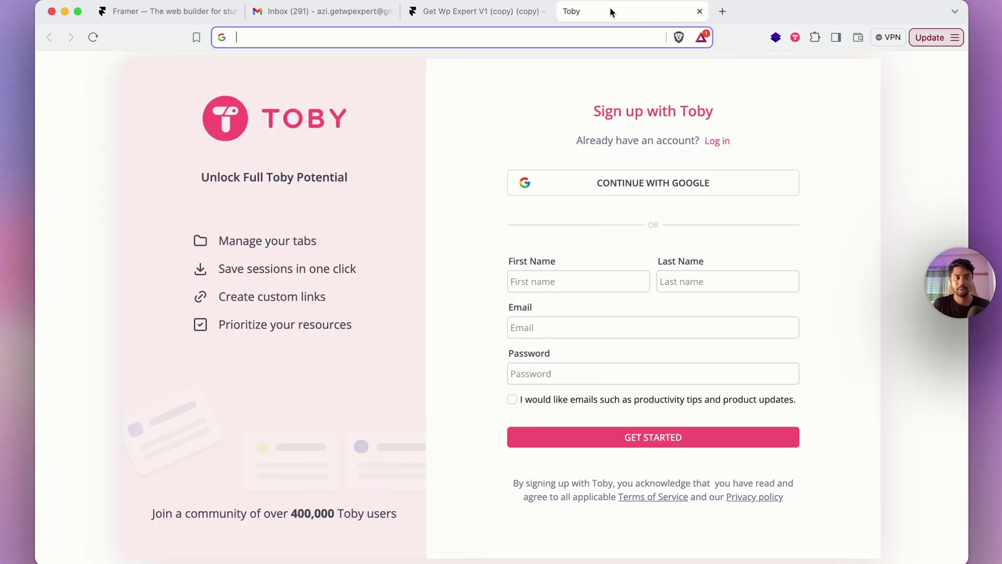
{"action": "key", "text": "super+l"}
{"action": "type", "text": "get"}
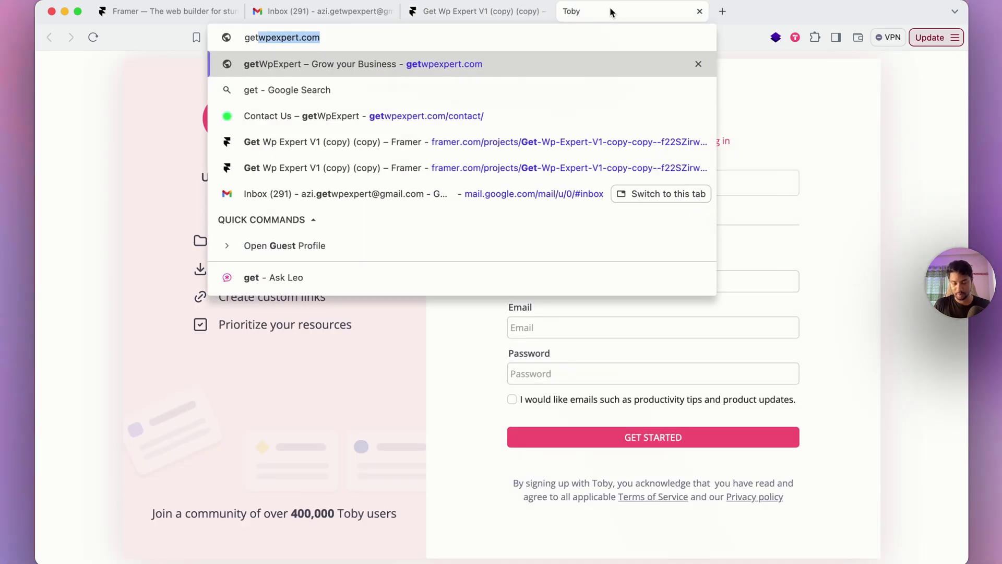
{"action": "key", "text": "Down"}
{"action": "key", "text": "Down"}
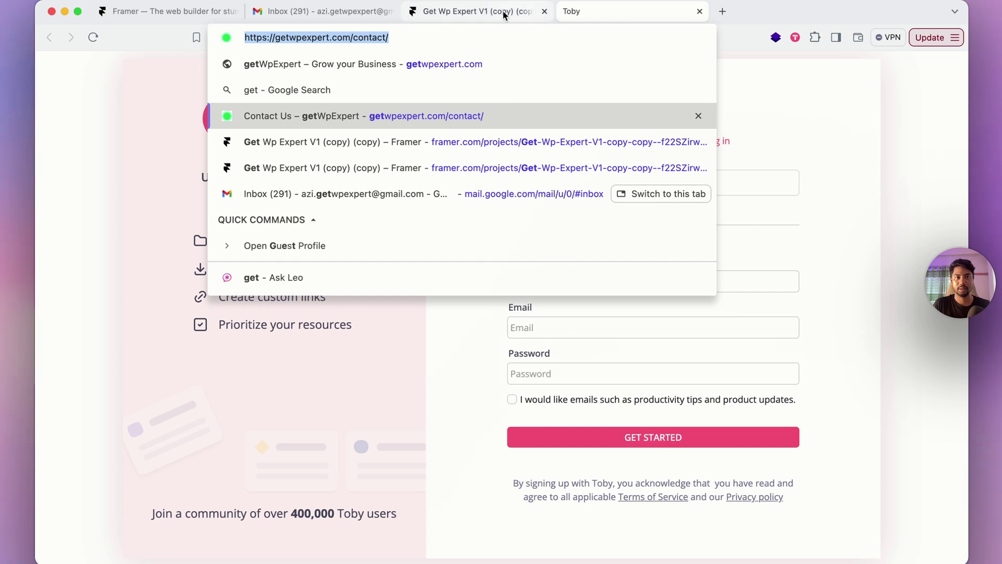
{"action": "left_click", "coordinate": [447, 14]}
{"action": "type", "text": "https://getwpexpert.com/contact/"}
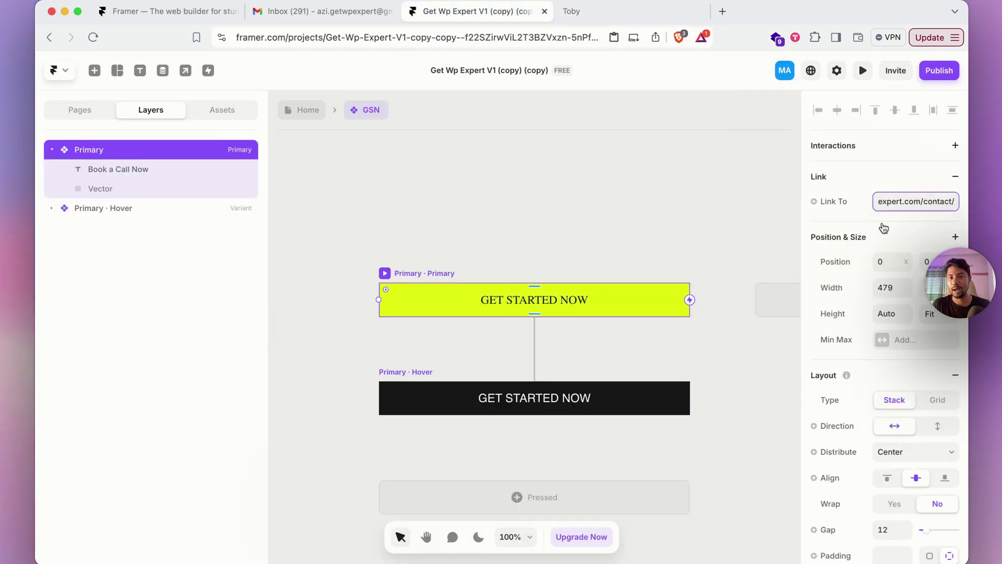
{"action": "key", "text": "Return"}
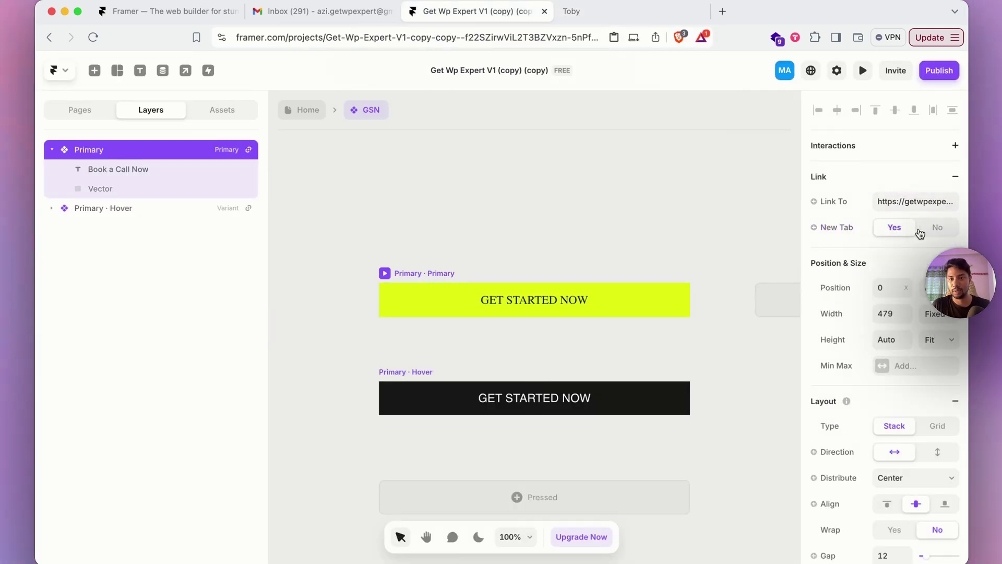
Preview GET STARTED NOW opening the contact page in a new tab, then return to Home
{"action": "left_click", "coordinate": [864, 71]}
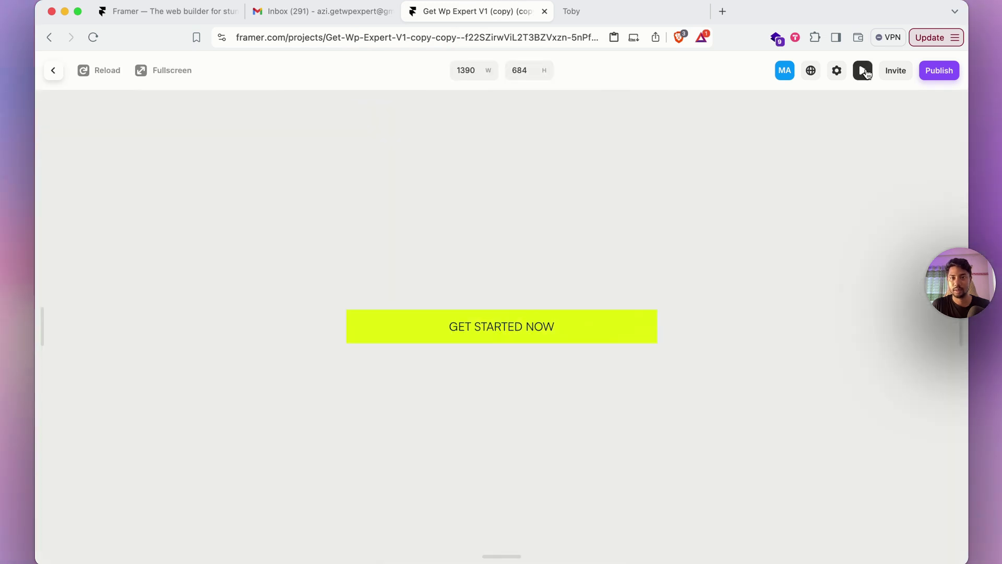
{"action": "left_click", "coordinate": [534, 335]}
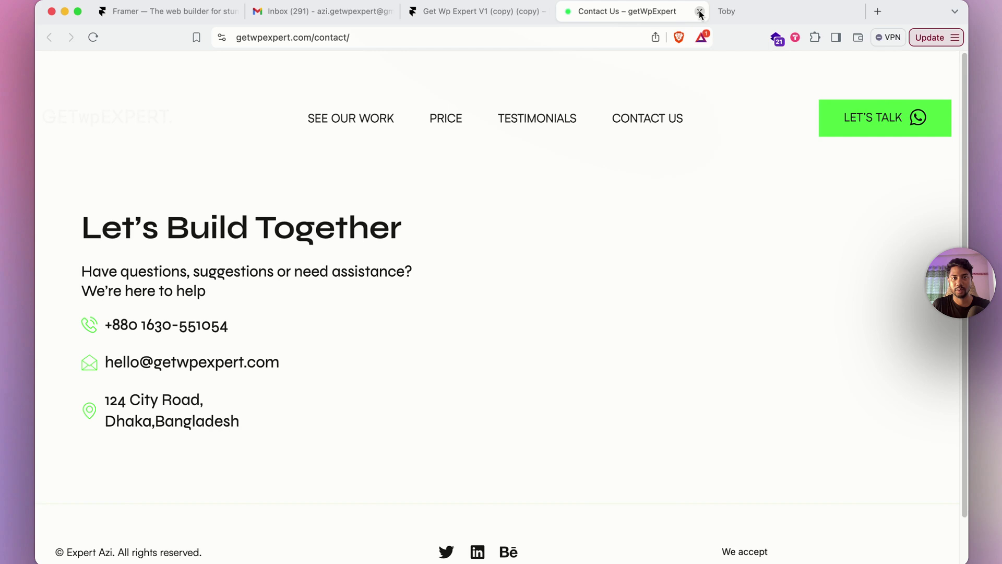
{"action": "left_click", "coordinate": [700, 11]}
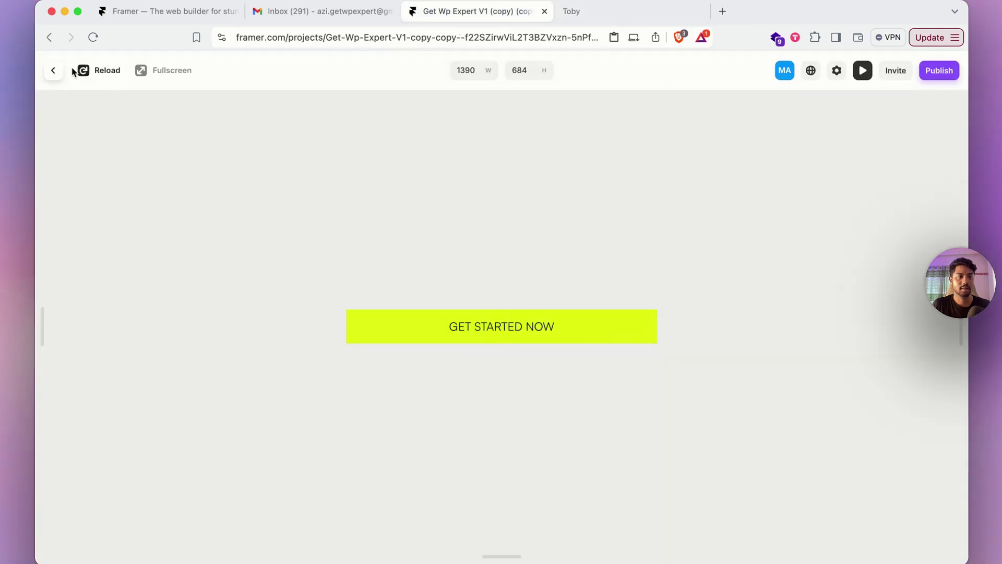
{"action": "left_click", "coordinate": [48, 73]}
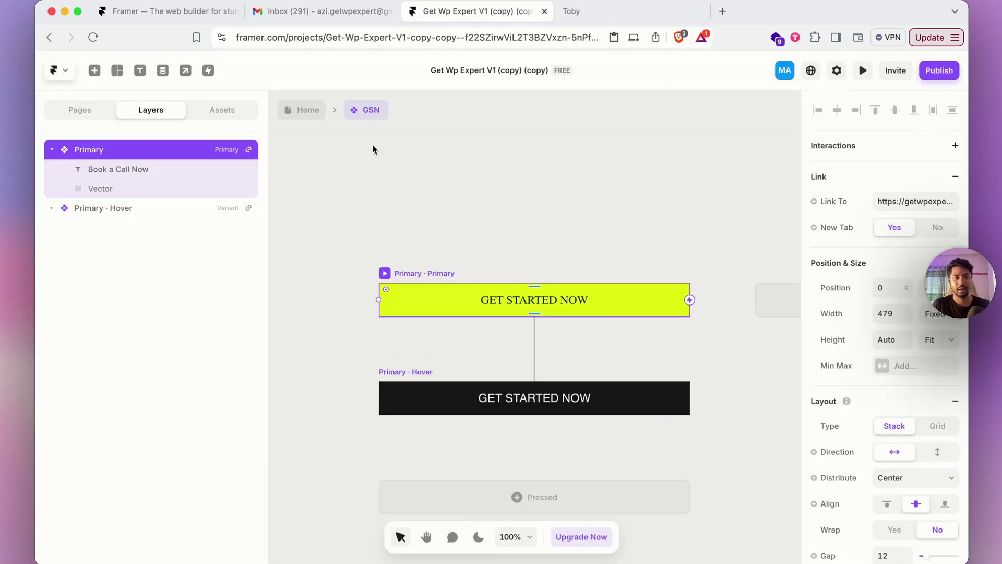
{"action": "left_click", "coordinate": [297, 114]}
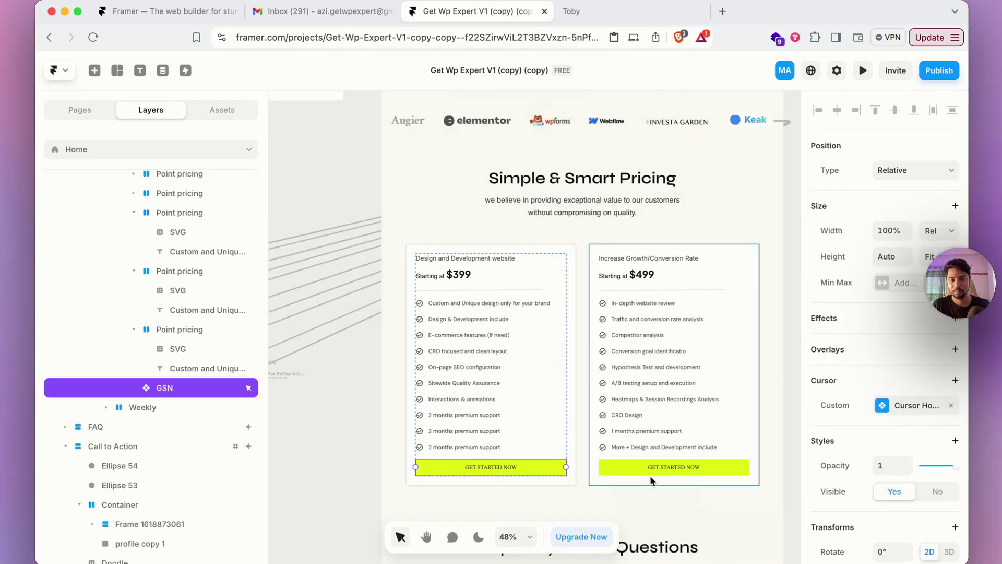
Open the GET STARTED NOW button component again, then return to the Home canvas
{"action": "left_click", "coordinate": [648, 463]}
{"action": "left_click", "coordinate": [648, 463]}
{"action": "double_click", "coordinate": [648, 462]}
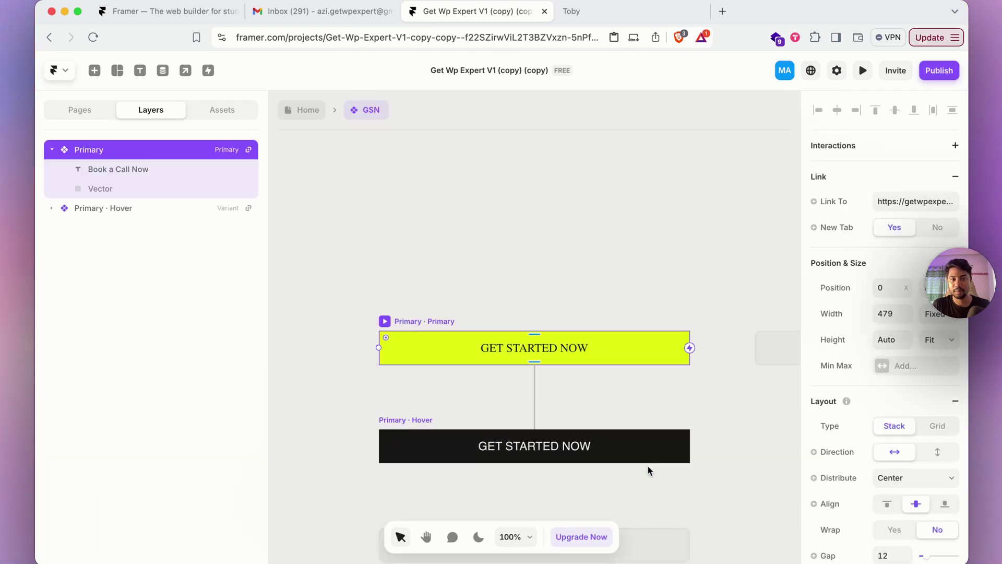
{"action": "left_click", "coordinate": [301, 118]}
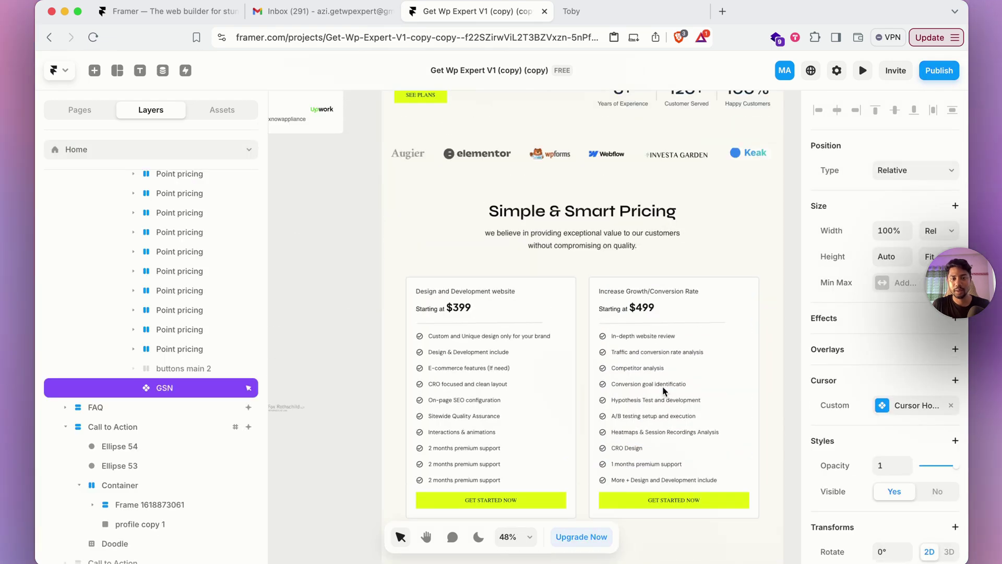
Bring the FAQ section into view and select the Question 1 item
{"action": "scroll", "coordinate": [664, 391], "scroll_direction": "down", "scroll_amount": 10}
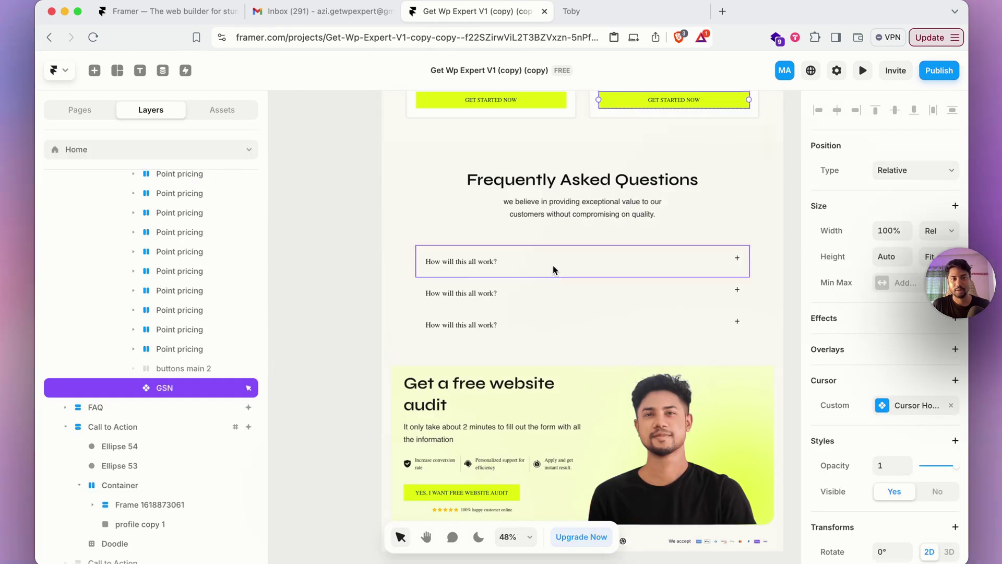
{"action": "key", "text": "Escape"}
{"action": "scroll", "coordinate": [553, 270], "scroll_direction": "down", "scroll_amount": 6}
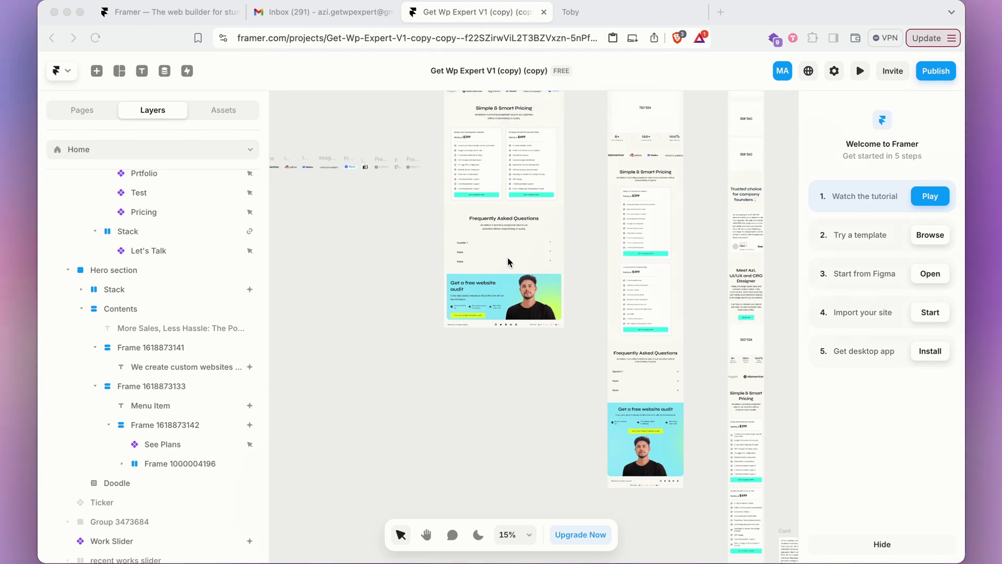
{"action": "scroll", "coordinate": [543, 246], "scroll_direction": "up", "scroll_amount": 3}
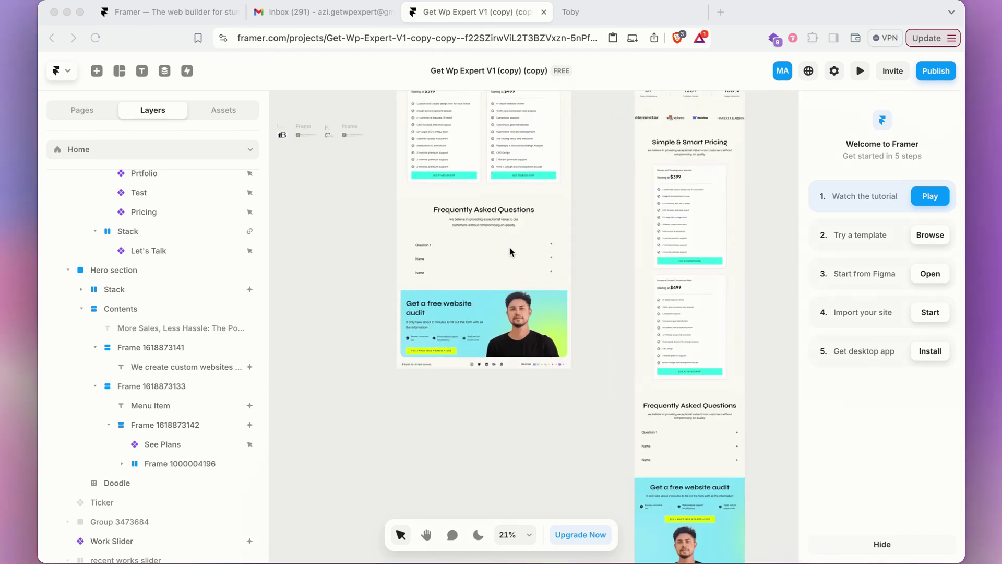
{"action": "scroll", "coordinate": [512, 246], "scroll_direction": "up", "scroll_amount": 1}
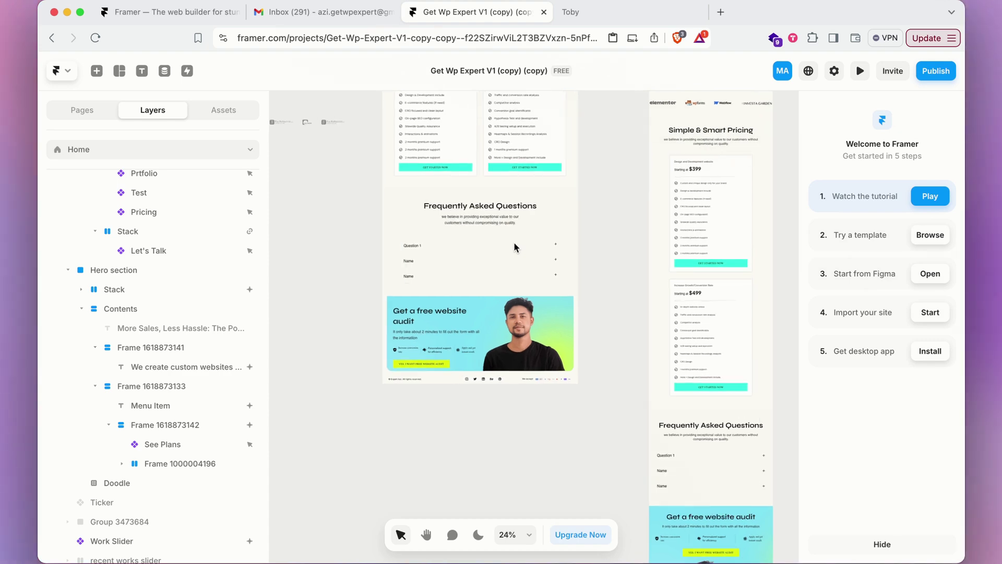
{"action": "scroll", "coordinate": [522, 258], "scroll_direction": "up", "scroll_amount": 2}
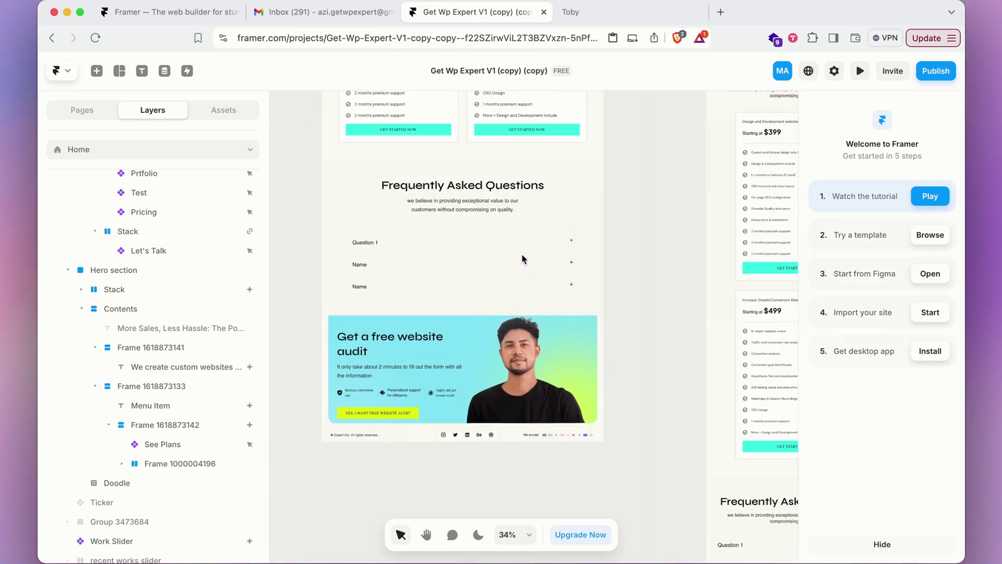
{"action": "left_click", "coordinate": [468, 248]}
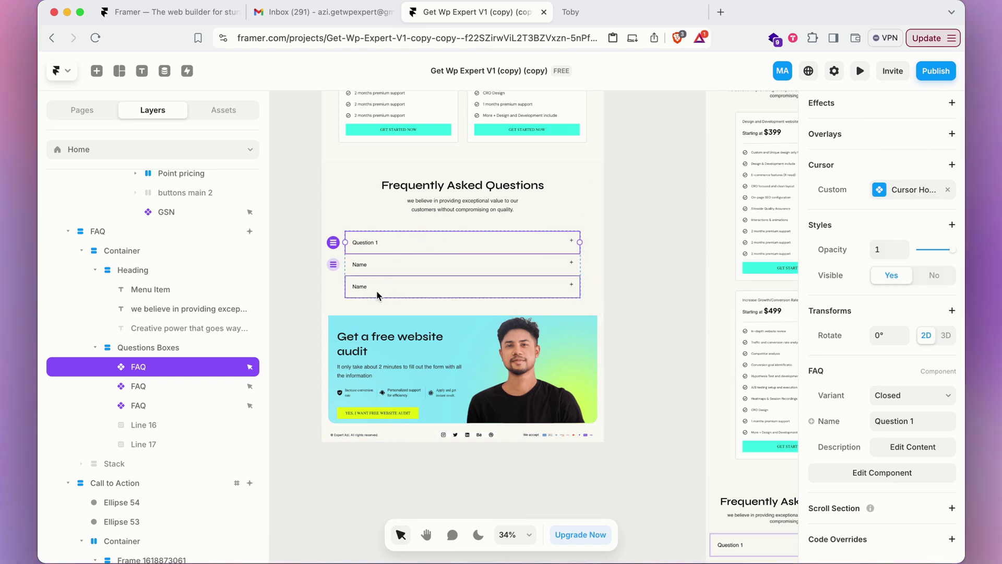
Rename the first FAQ question from Question 1 to Question 111
{"action": "left_click", "coordinate": [917, 421]}
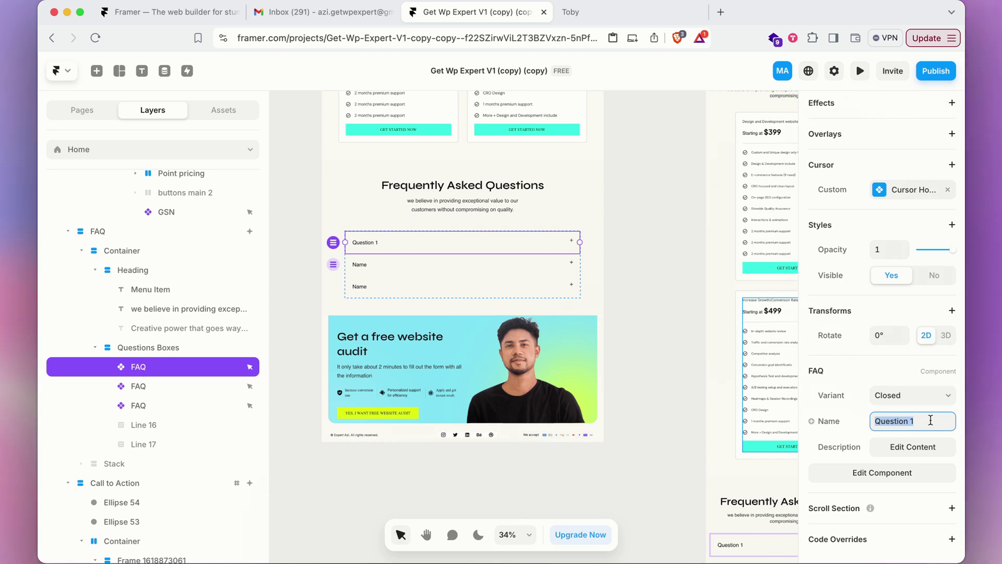
{"action": "type", "text": "11"}
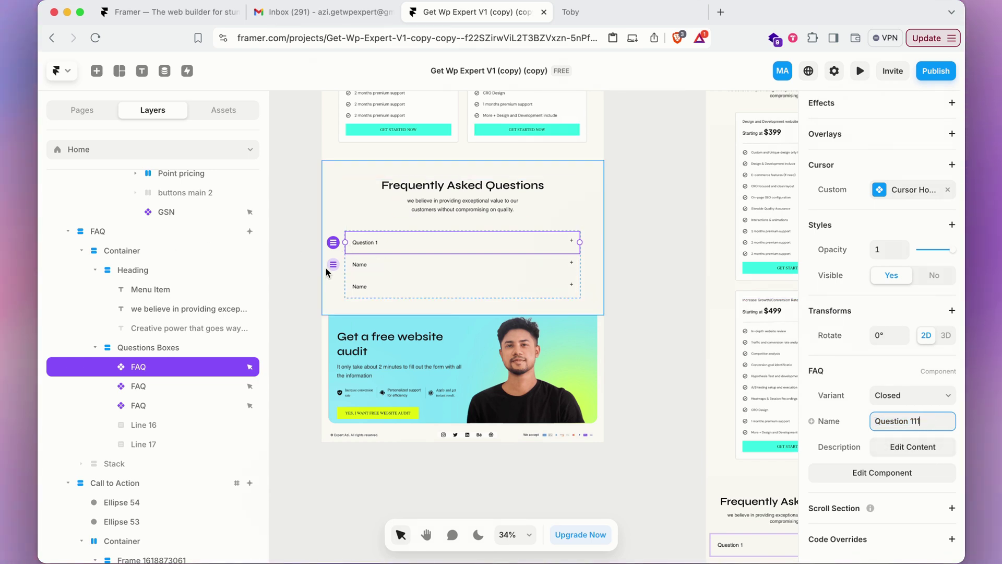
{"action": "left_click", "coordinate": [294, 254]}
Append '1' to the first FAQ's answer text in its Description content editor
{"action": "left_click", "coordinate": [371, 246]}
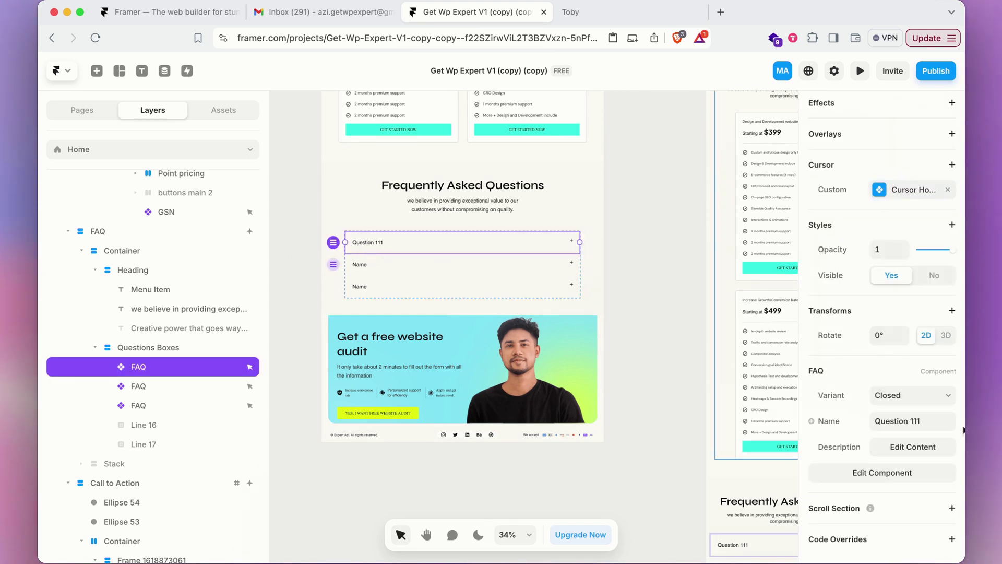
{"action": "left_click", "coordinate": [925, 445]}
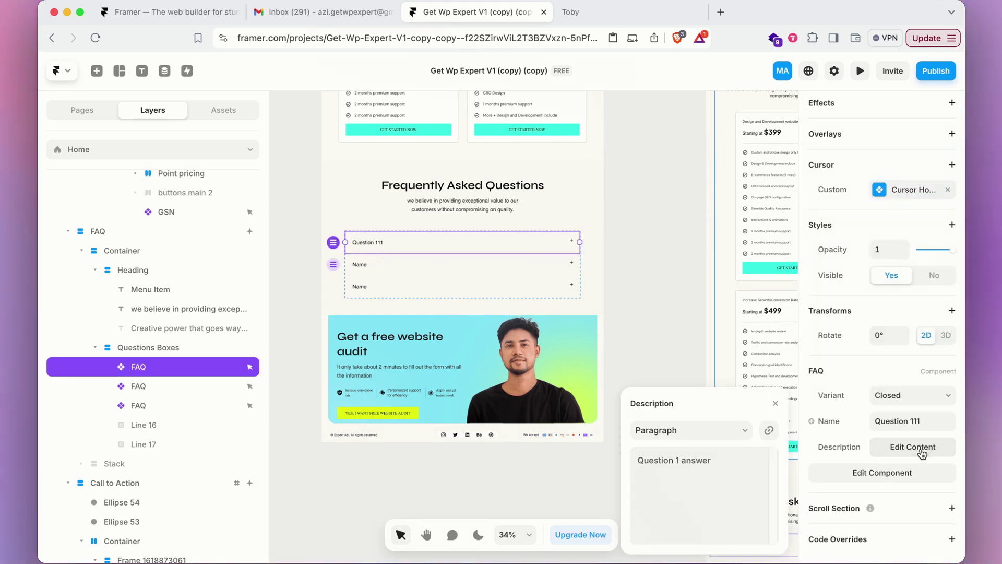
{"action": "left_click", "coordinate": [678, 459]}
{"action": "type", "text": "1111"}
{"action": "left_click", "coordinate": [590, 508]}
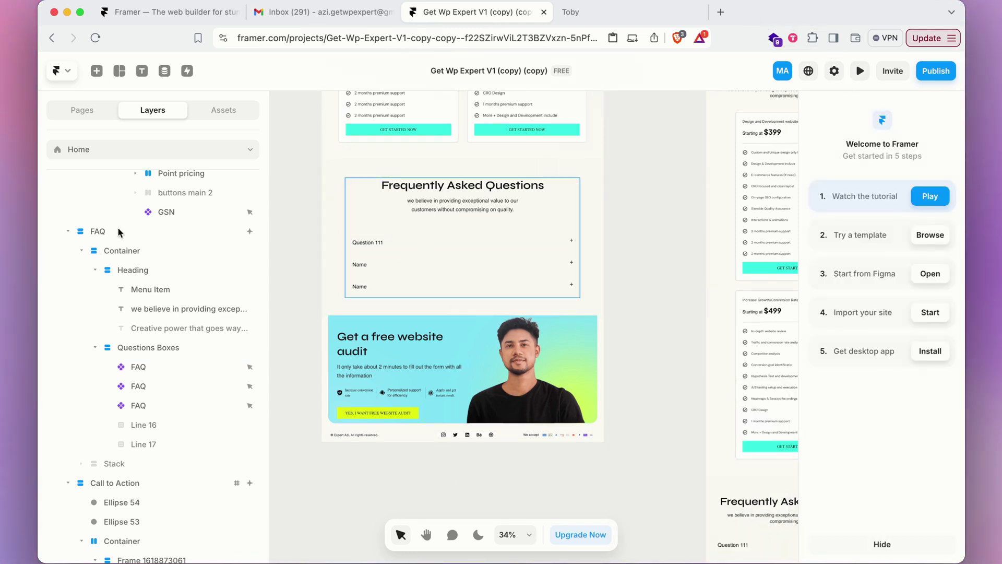
{"action": "left_click", "coordinate": [152, 153]}
{"action": "key", "text": "Escape"}
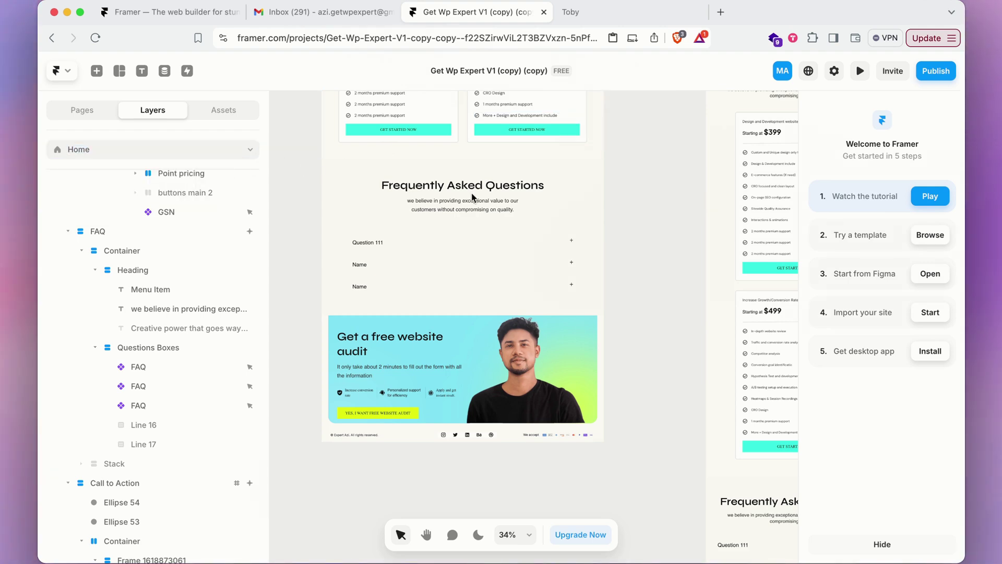
{"action": "scroll", "coordinate": [562, 238], "scroll_direction": "up", "scroll_amount": 10}
{"action": "scroll", "coordinate": [562, 234], "scroll_direction": "down", "scroll_amount": 10}
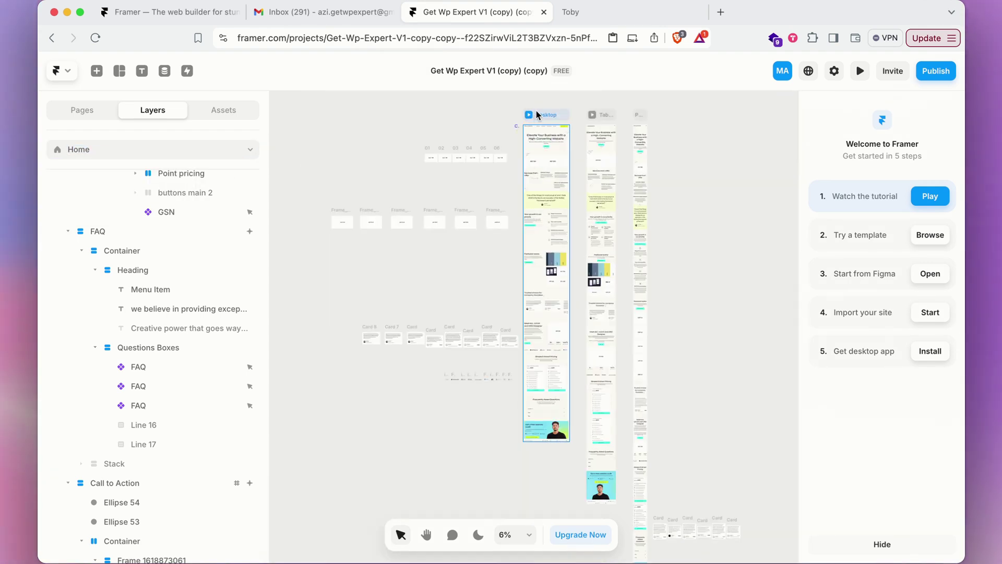
Preview the site, expand Question 111 to check its answer, then exit the preview
{"action": "left_click", "coordinate": [562, 234]}
{"action": "left_click", "coordinate": [864, 73]}
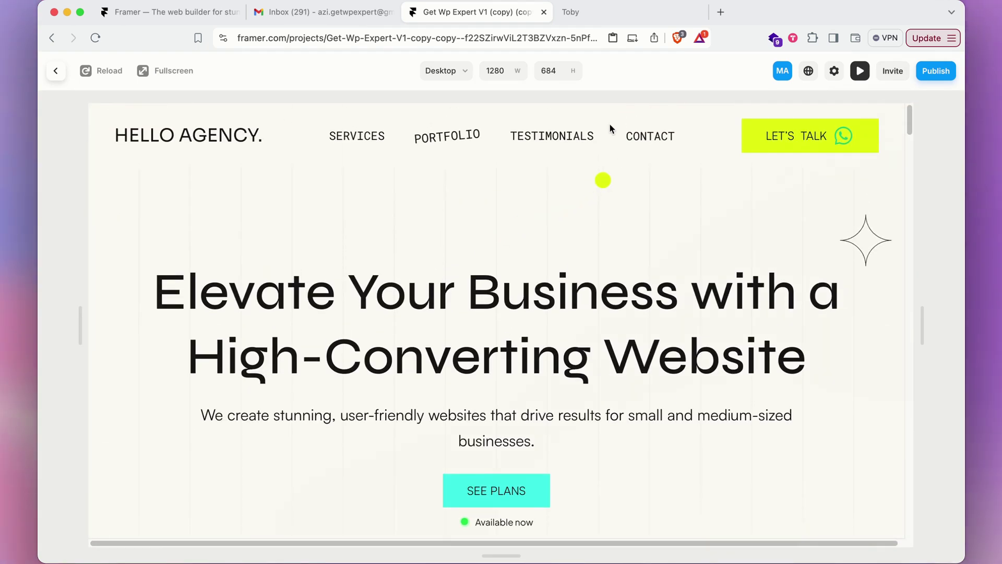
{"action": "scroll", "coordinate": [633, 130], "scroll_direction": "down", "scroll_amount": 20}
{"action": "scroll", "coordinate": [542, 259], "scroll_direction": "up", "scroll_amount": 5}
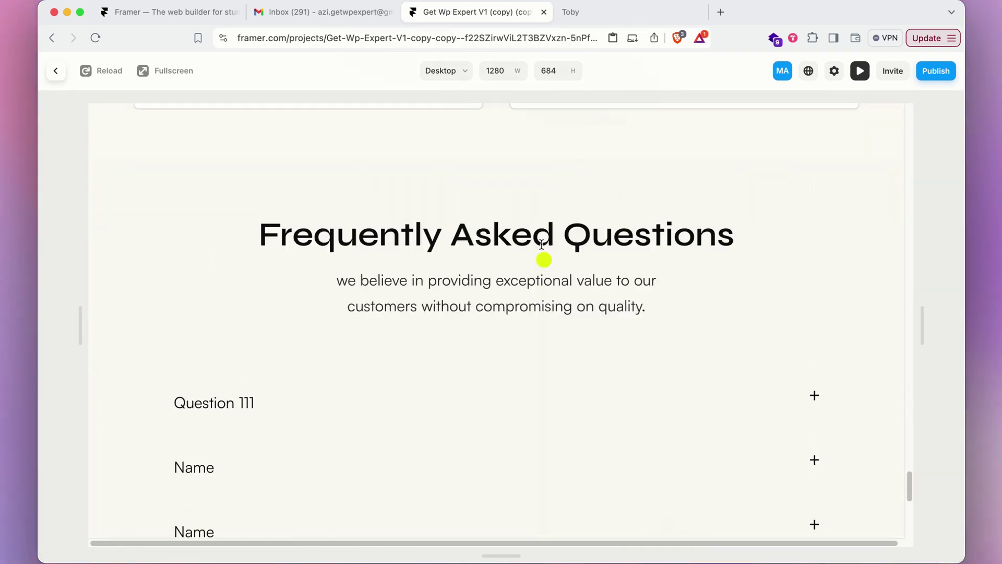
{"action": "scroll", "coordinate": [542, 259], "scroll_direction": "down", "scroll_amount": 5}
{"action": "scroll", "coordinate": [287, 195], "scroll_direction": "up", "scroll_amount": 1}
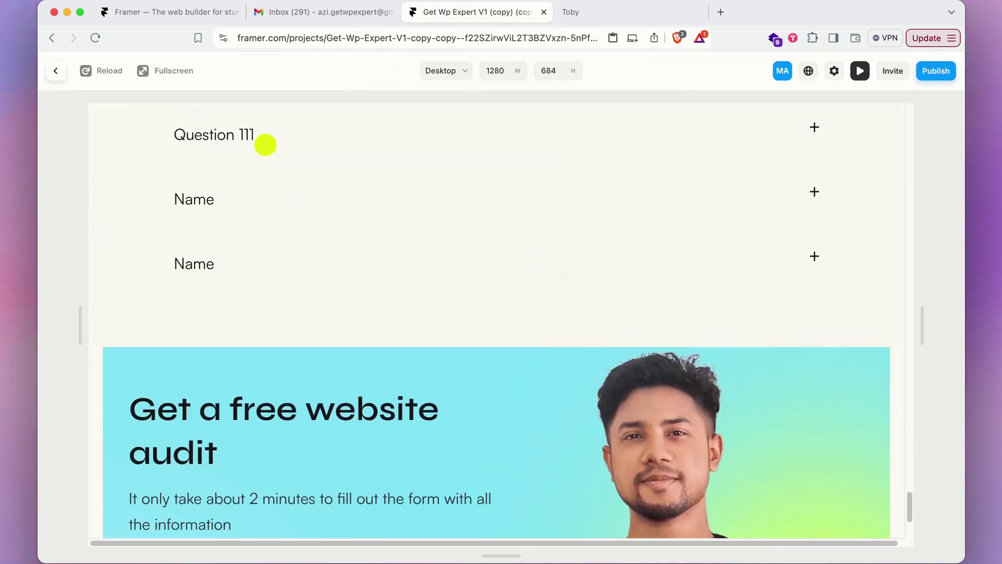
{"action": "left_click", "coordinate": [266, 128]}
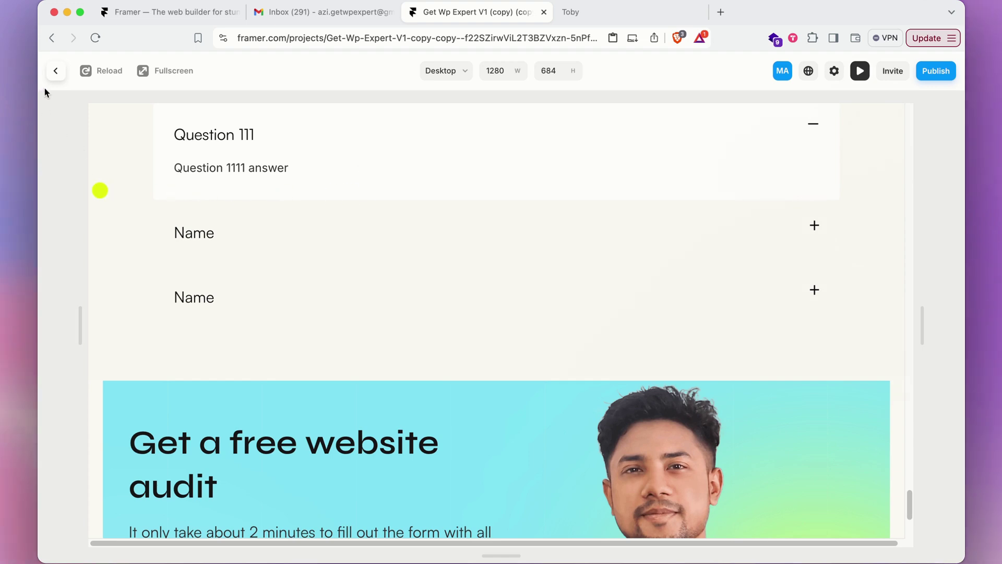
{"action": "left_click", "coordinate": [54, 73]}
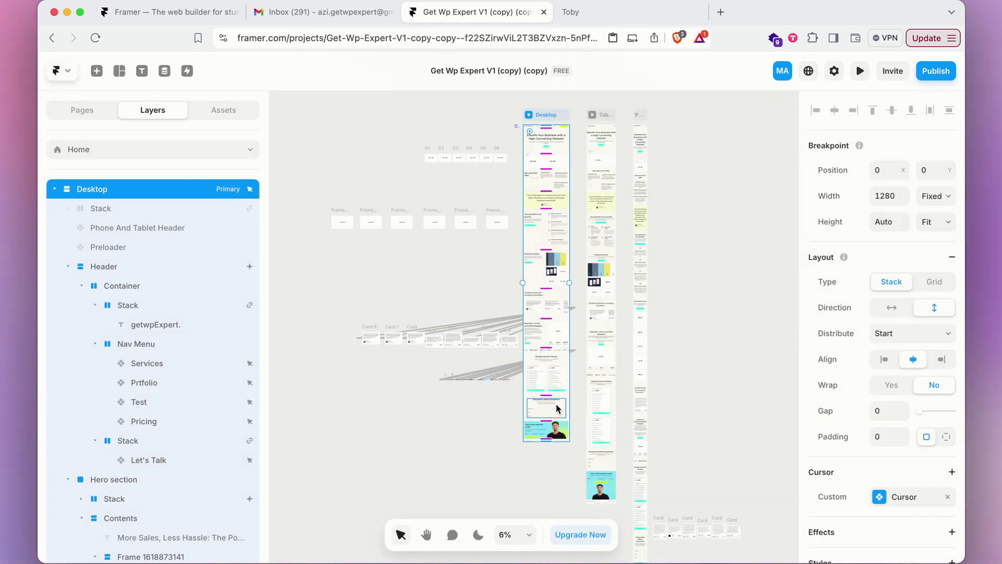
Duplicate the third FAQ item and name the copy 'Question 4'
{"action": "scroll", "coordinate": [560, 409], "scroll_direction": "up", "scroll_amount": 8}
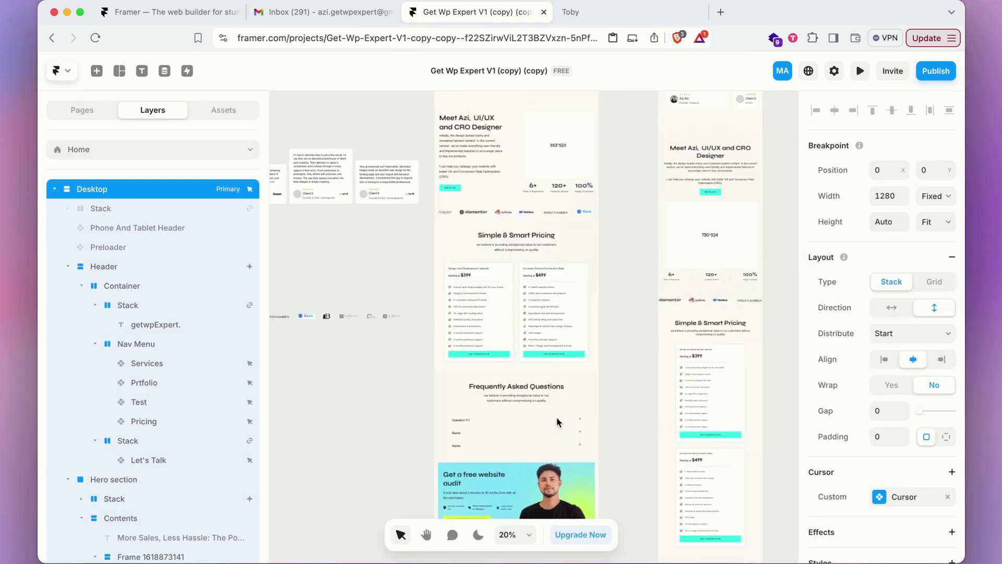
{"action": "scroll", "coordinate": [556, 421], "scroll_direction": "down", "scroll_amount": 2}
{"action": "left_click", "coordinate": [461, 430]}
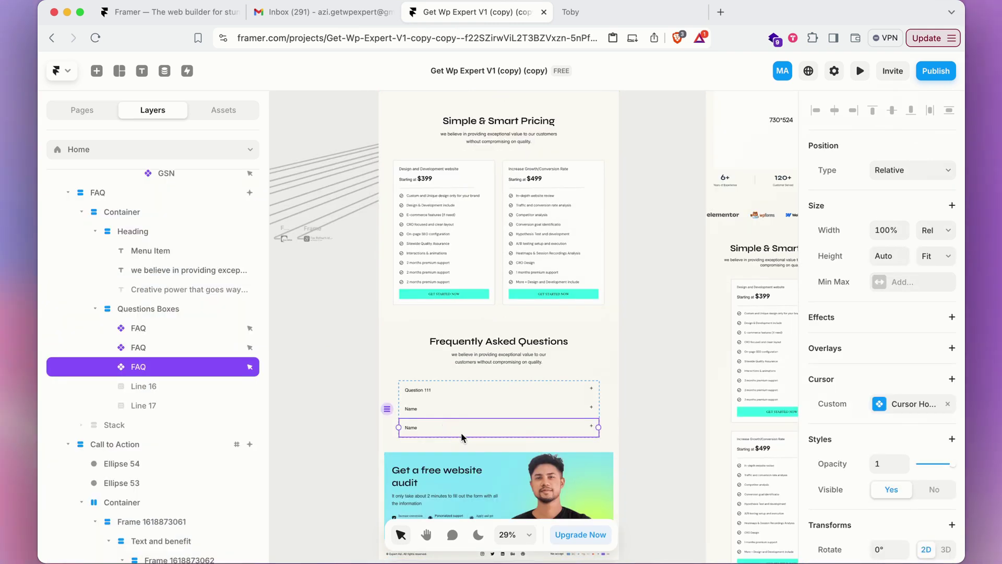
{"action": "key", "text": "super+d"}
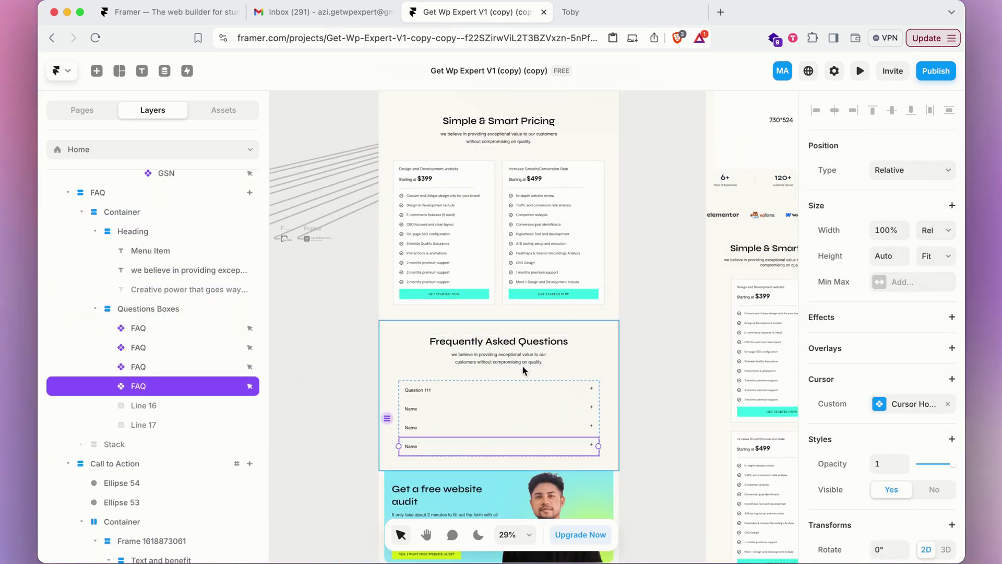
{"action": "scroll", "coordinate": [879, 444], "scroll_direction": "down", "scroll_amount": 5}
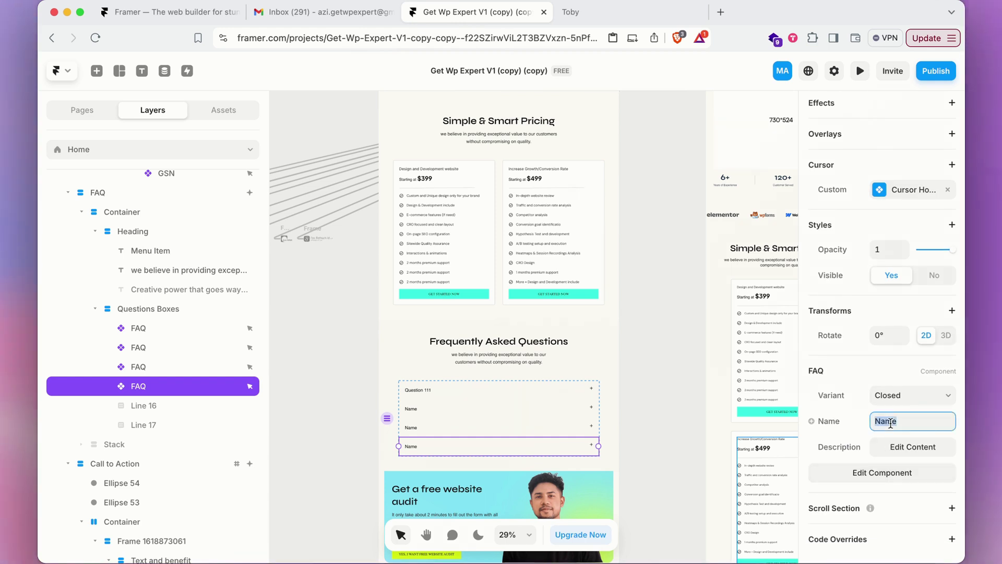
{"action": "type", "text": "Question 4"}
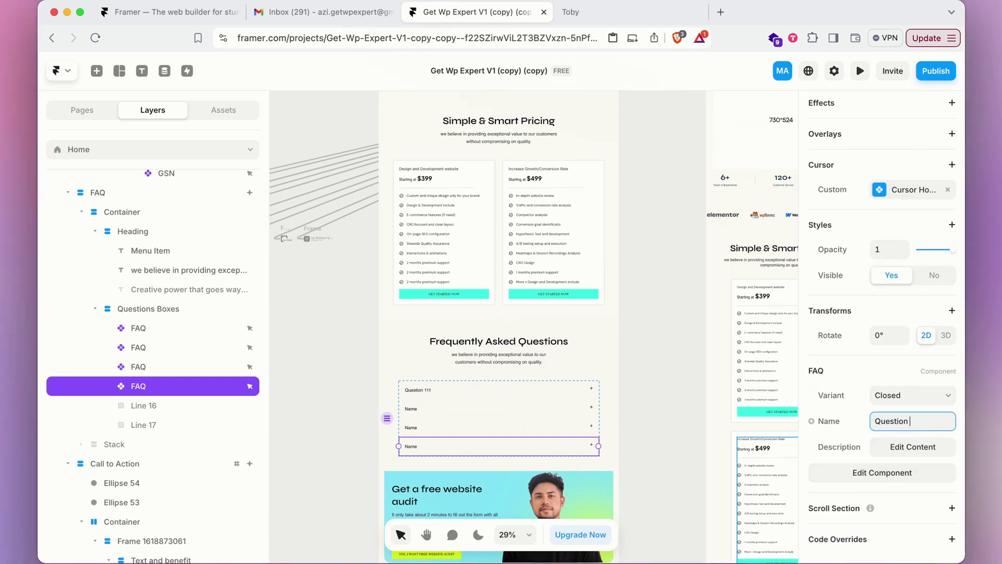
Set the new FAQ item's answer text to 'Question 4'
{"action": "left_click", "coordinate": [913, 447]}
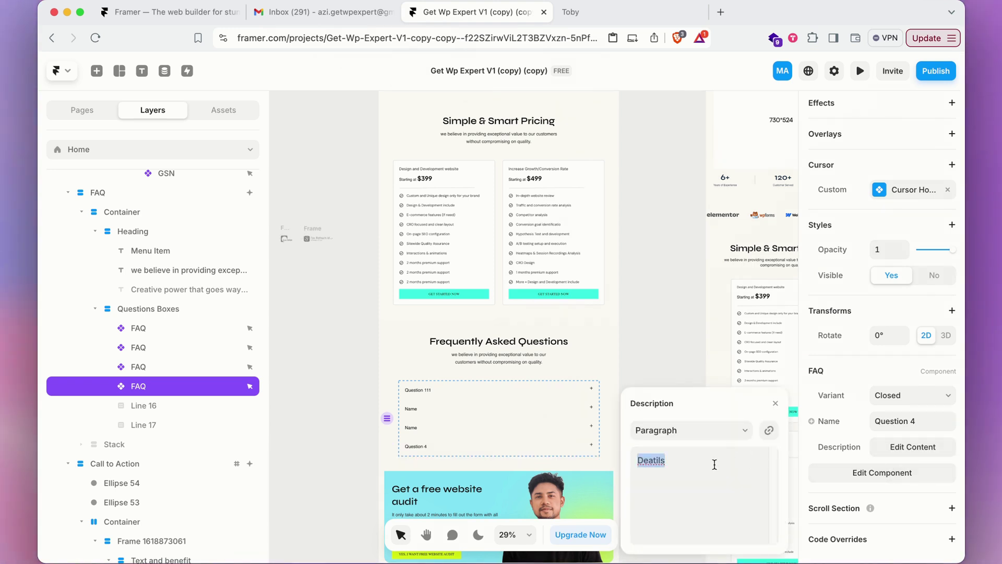
{"action": "type", "text": "Question"}
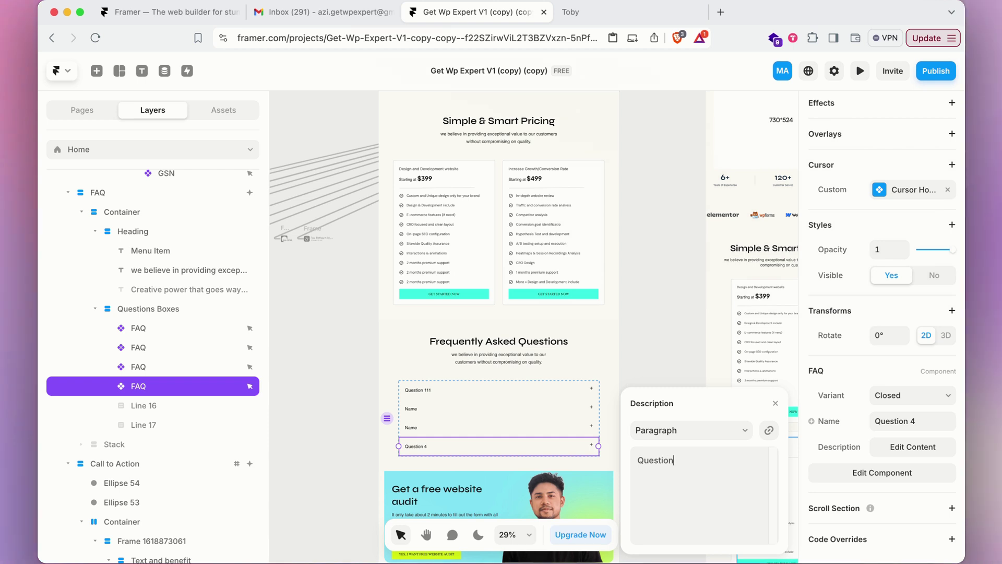
{"action": "type", "text": " 4"}
{"action": "left_click", "coordinate": [692, 365]}
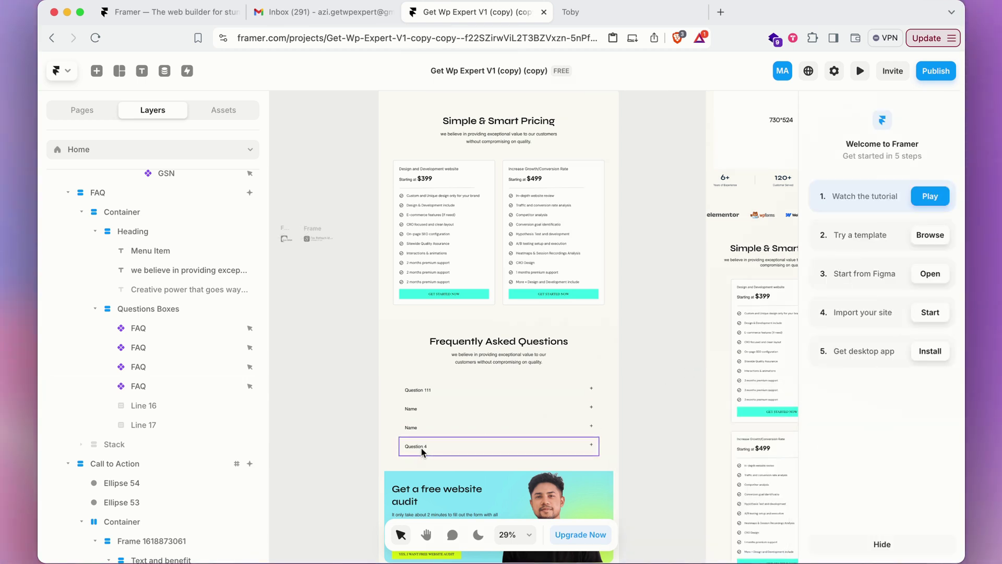
{"action": "scroll", "coordinate": [485, 340], "scroll_direction": "down", "scroll_amount": 4}
{"action": "left_click", "coordinate": [507, 300]}
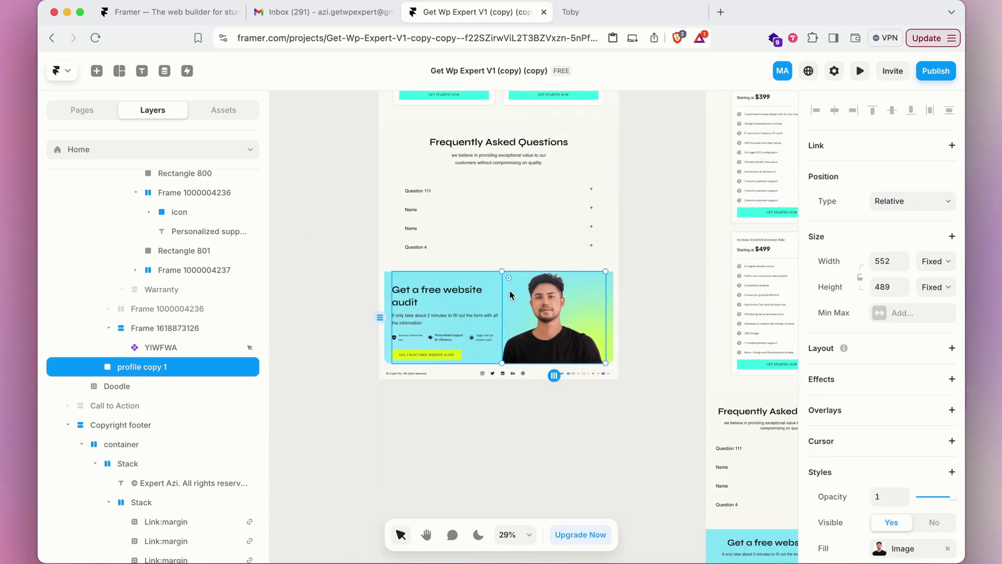
{"action": "scroll", "coordinate": [508, 290], "scroll_direction": "up", "scroll_amount": 5}
{"action": "left_click", "coordinate": [440, 271]}
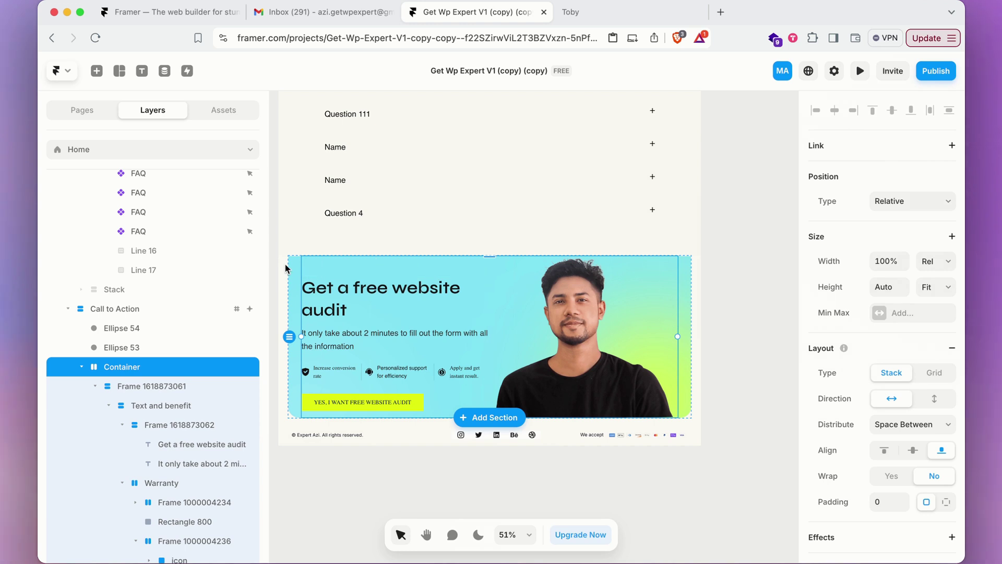
Change the Call to Action section fill from #82E6FA to the paler cyan #A8F1FF
{"action": "left_click", "coordinate": [133, 309]}
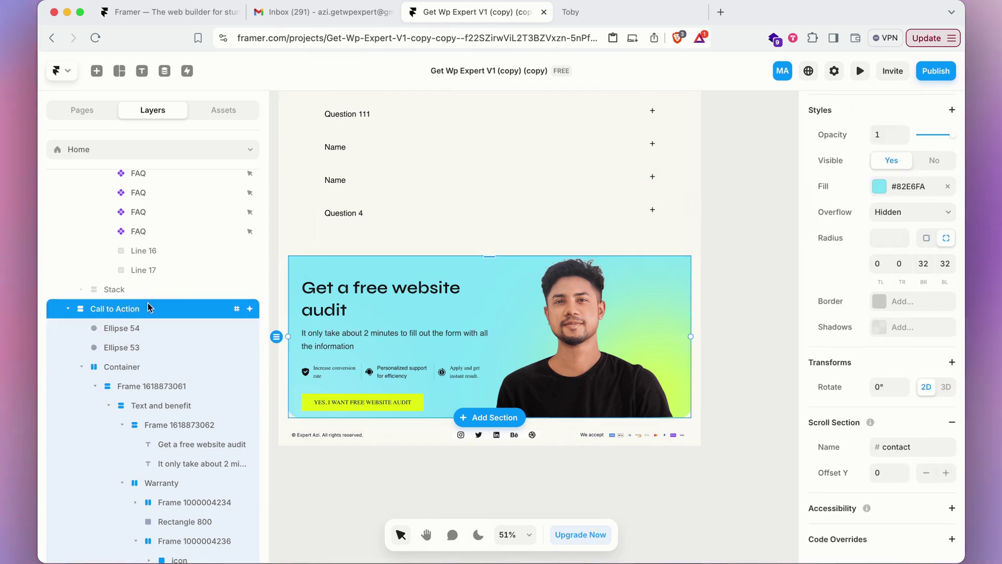
{"action": "scroll", "coordinate": [909, 279], "scroll_direction": "up", "scroll_amount": 3}
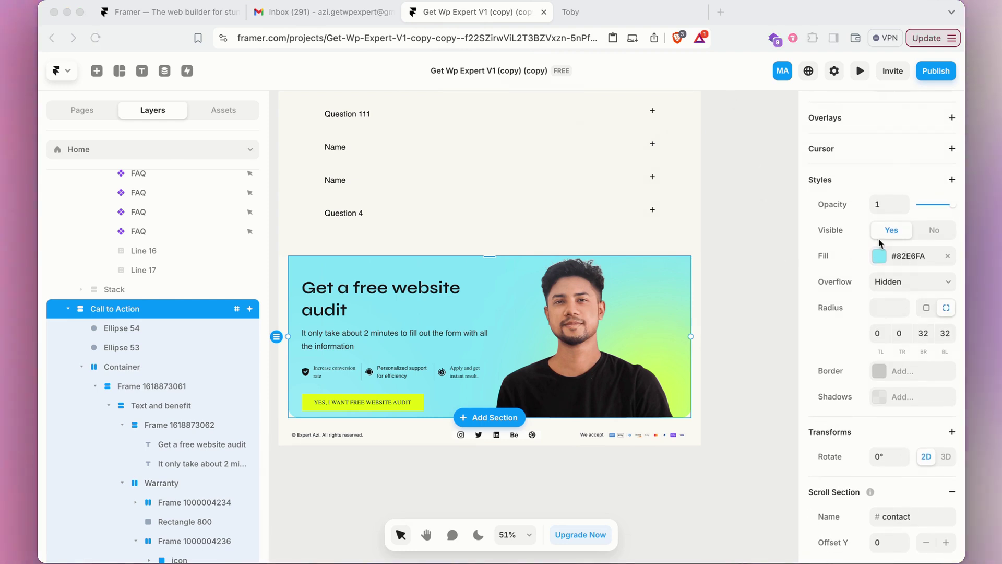
{"action": "left_click", "coordinate": [880, 256]}
{"action": "left_click_drag", "start_coordinate": [706, 299], "coordinate": [702, 288]}
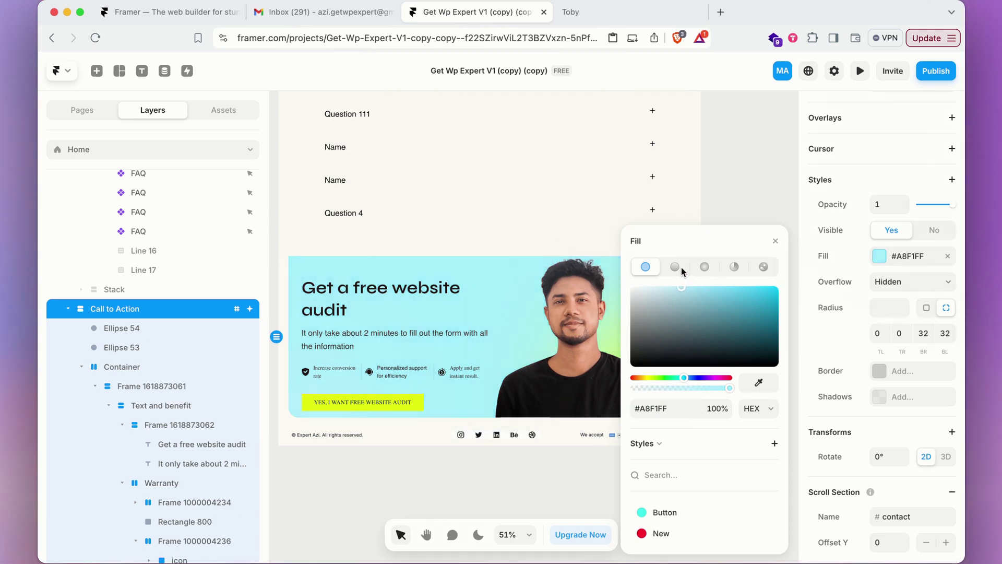
{"action": "left_click", "coordinate": [537, 184]}
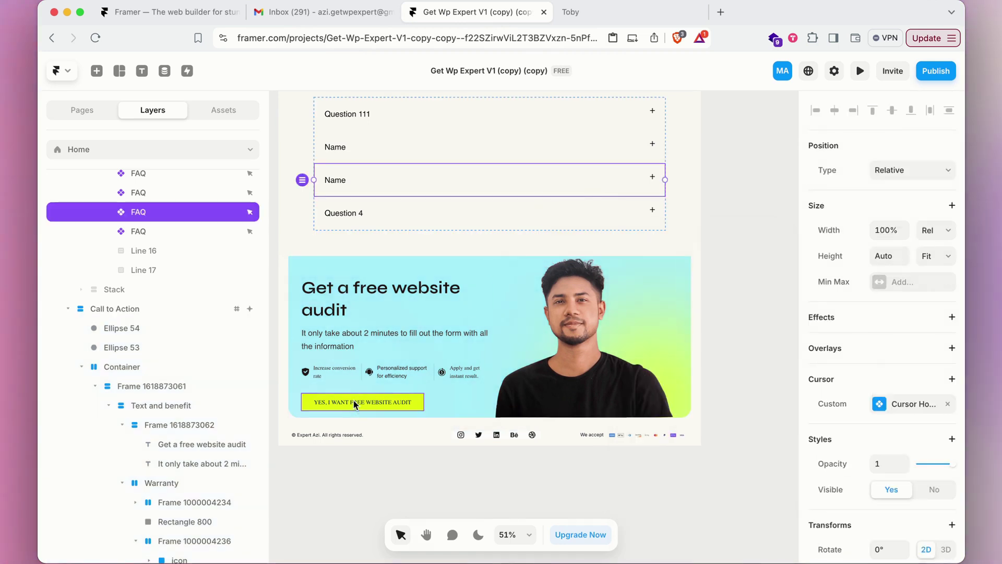
{"action": "scroll", "coordinate": [406, 249], "scroll_direction": "up", "scroll_amount": 2}
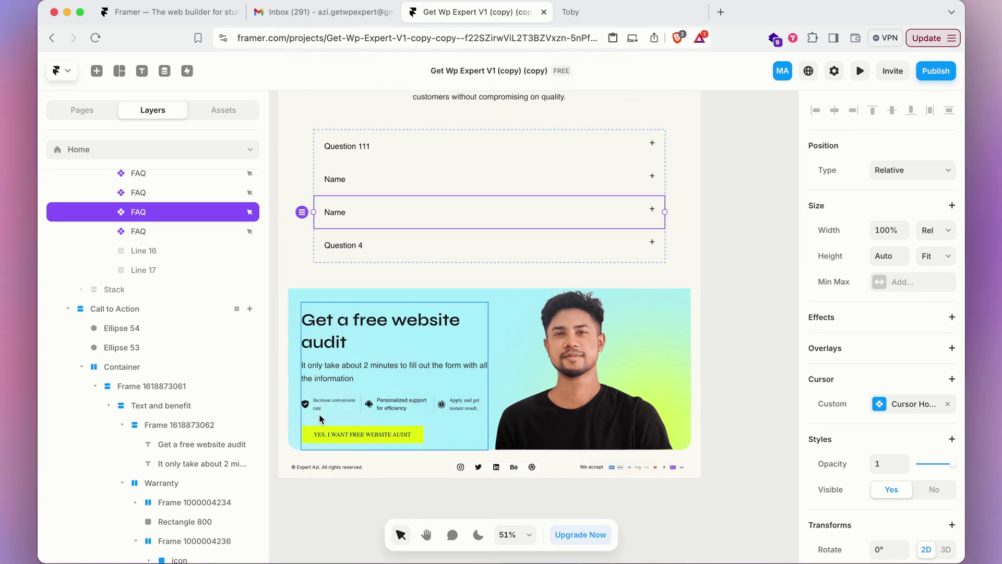
{"action": "left_click", "coordinate": [332, 378]}
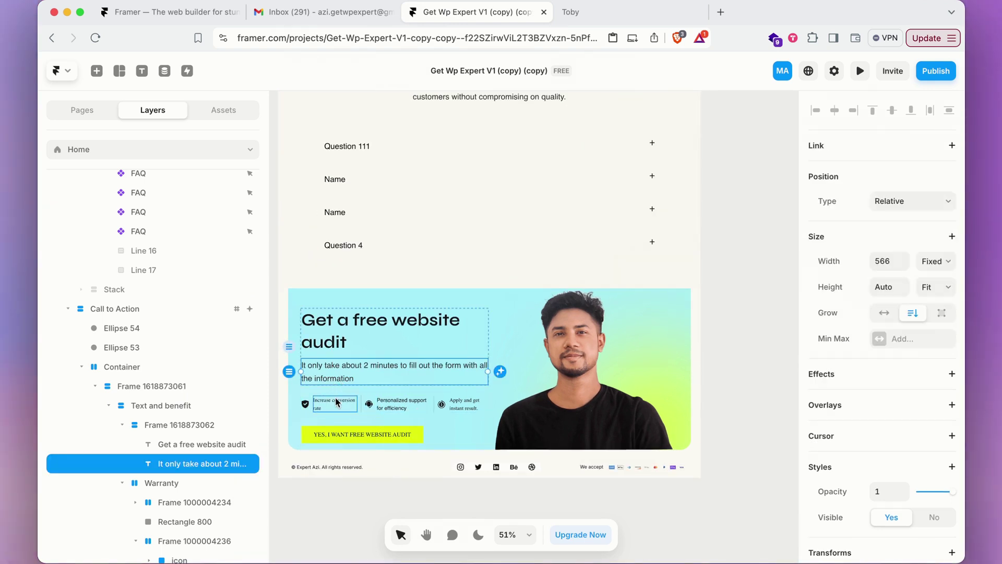
{"action": "left_click", "coordinate": [325, 402]}
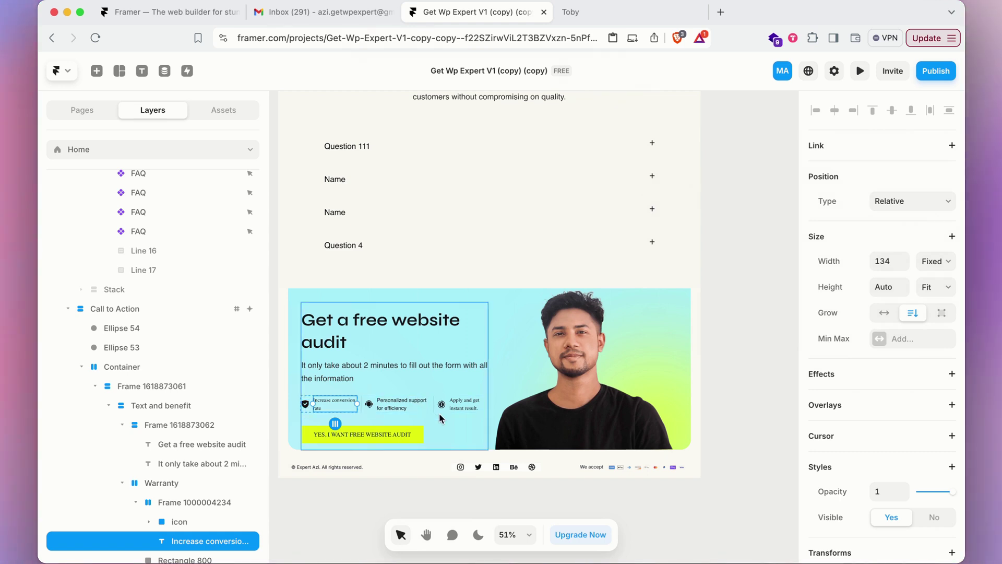
{"action": "scroll", "coordinate": [433, 415], "scroll_direction": "down", "scroll_amount": 1}
{"action": "left_click", "coordinate": [404, 416]}
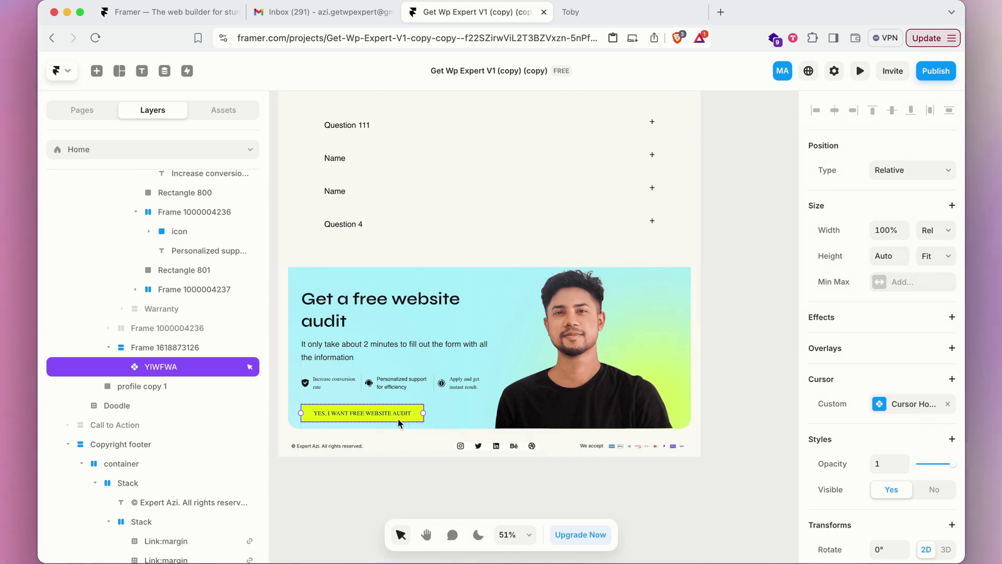
{"action": "double_click", "coordinate": [399, 420]}
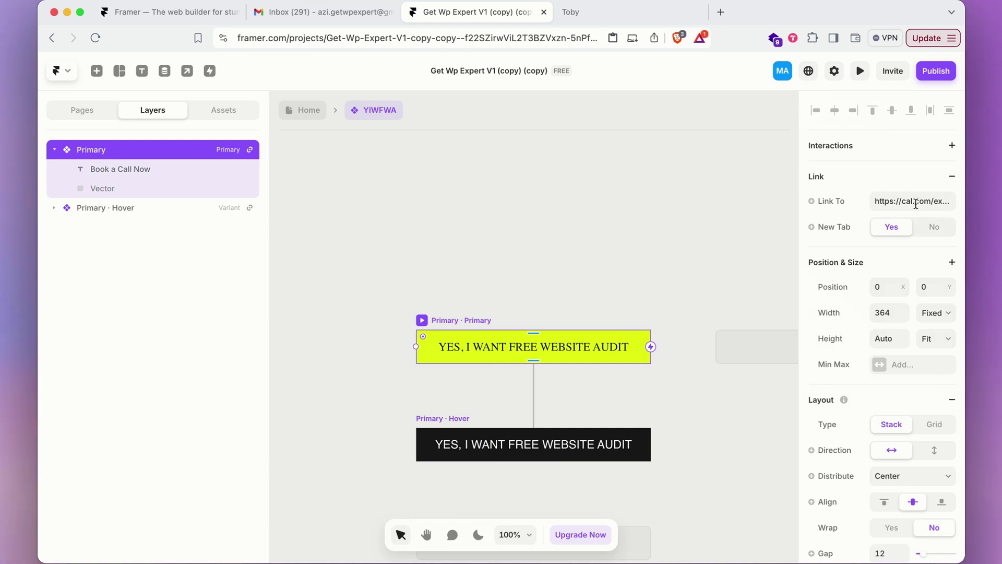
{"action": "left_click", "coordinate": [317, 108]}
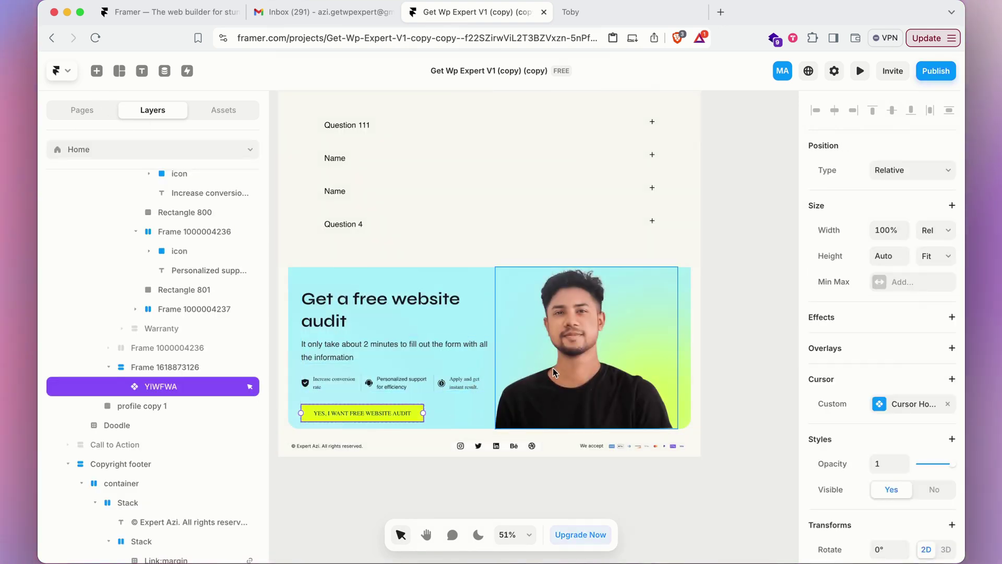
{"action": "left_click", "coordinate": [461, 446]}
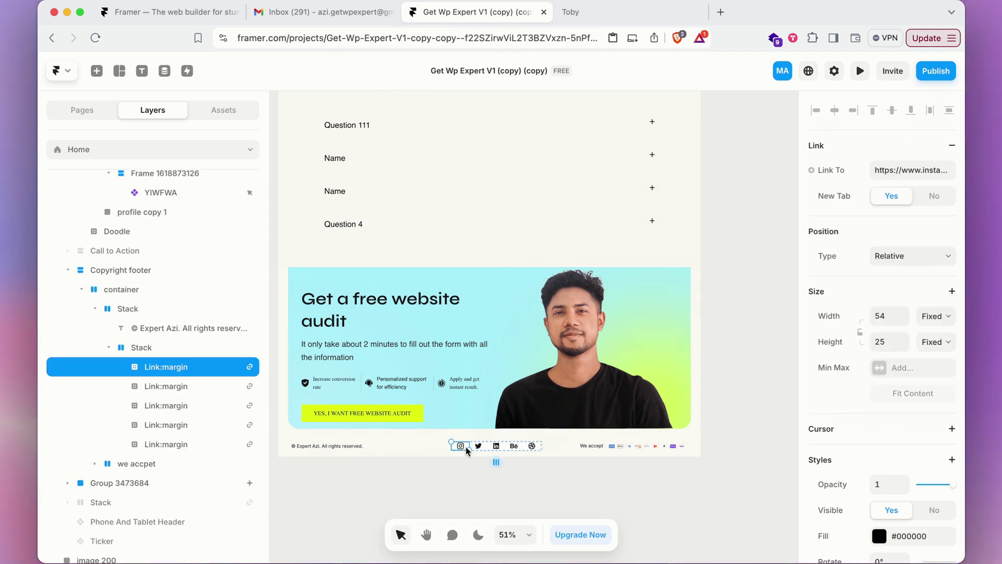
{"action": "left_click", "coordinate": [496, 446]}
{"action": "left_click", "coordinate": [923, 171]}
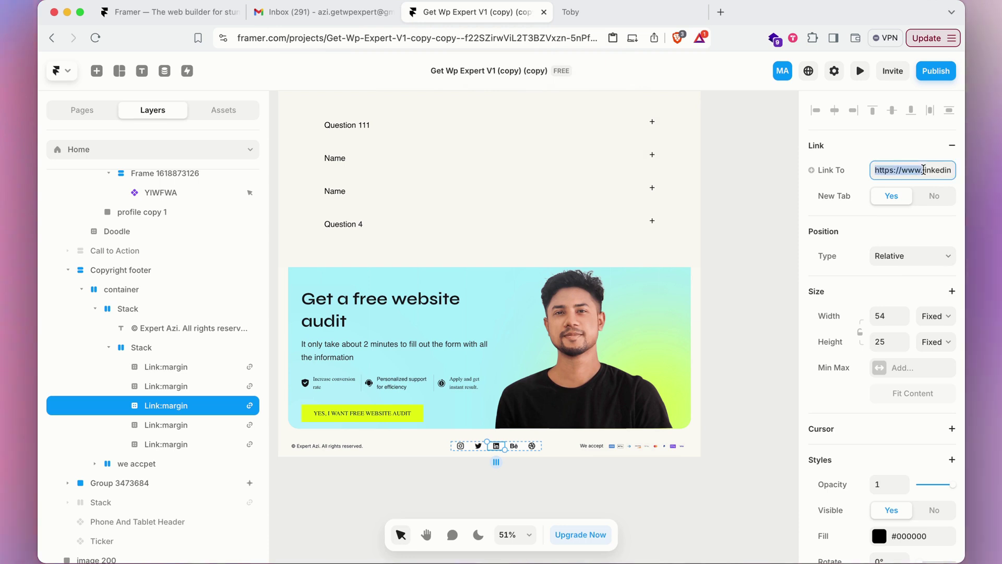
{"action": "left_click", "coordinate": [762, 405]}
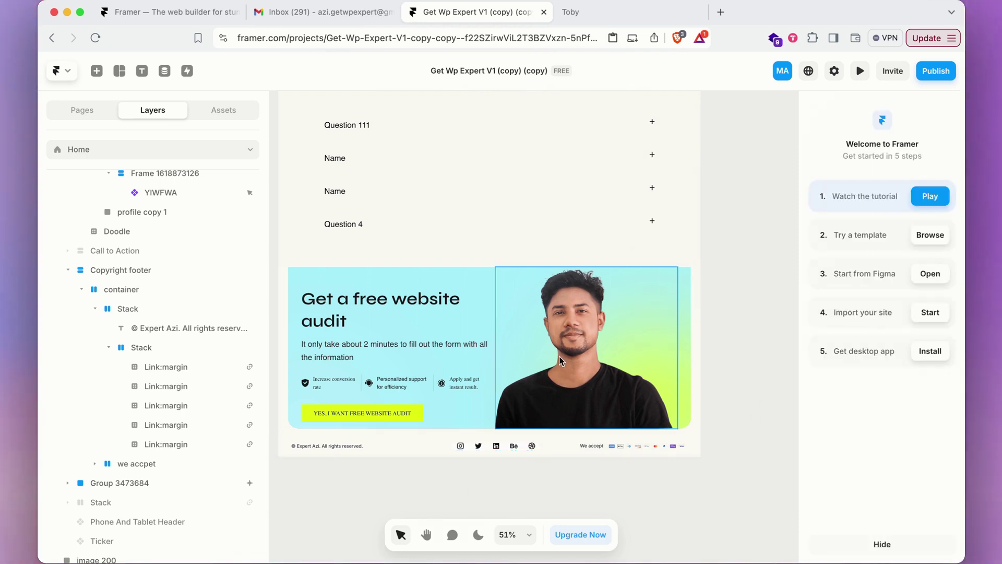
{"action": "left_click", "coordinate": [309, 449]}
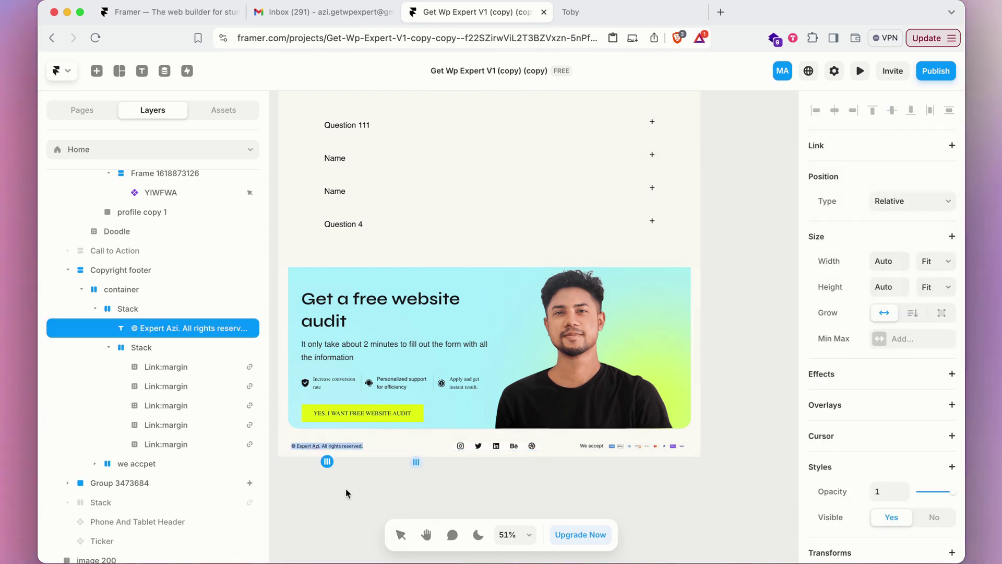
Open the hero's See Plans button component for editing
{"action": "scroll", "coordinate": [618, 248], "scroll_direction": "up", "scroll_amount": 10}
{"action": "scroll", "coordinate": [618, 248], "scroll_direction": "up", "scroll_amount": 10}
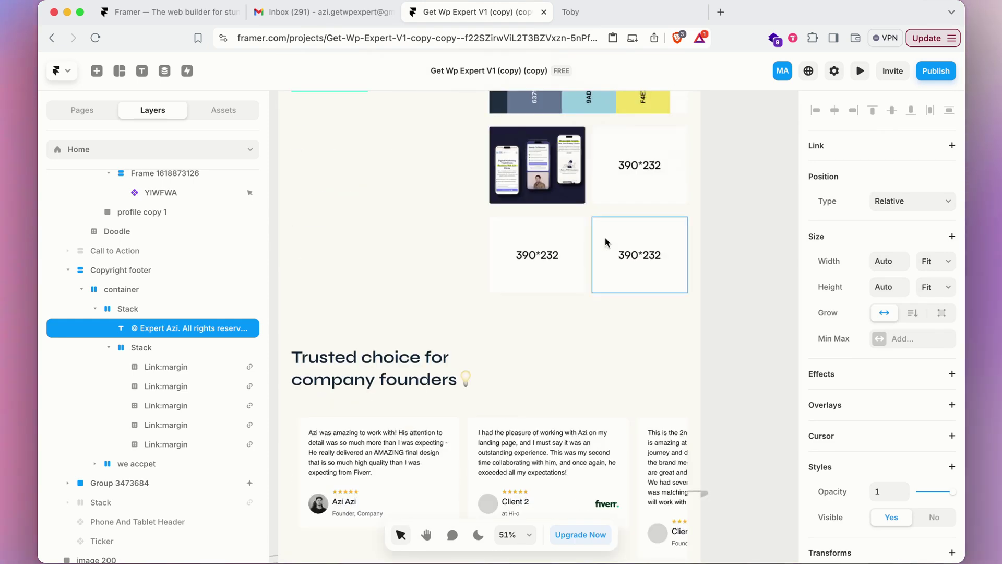
{"action": "scroll", "coordinate": [476, 236], "scroll_direction": "up", "scroll_amount": 10}
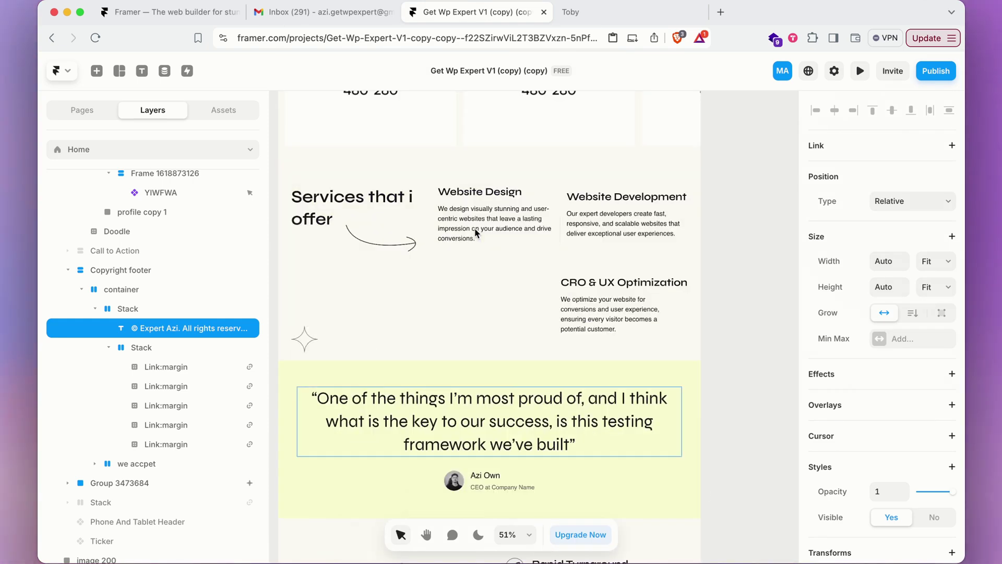
{"action": "left_click", "coordinate": [499, 273]}
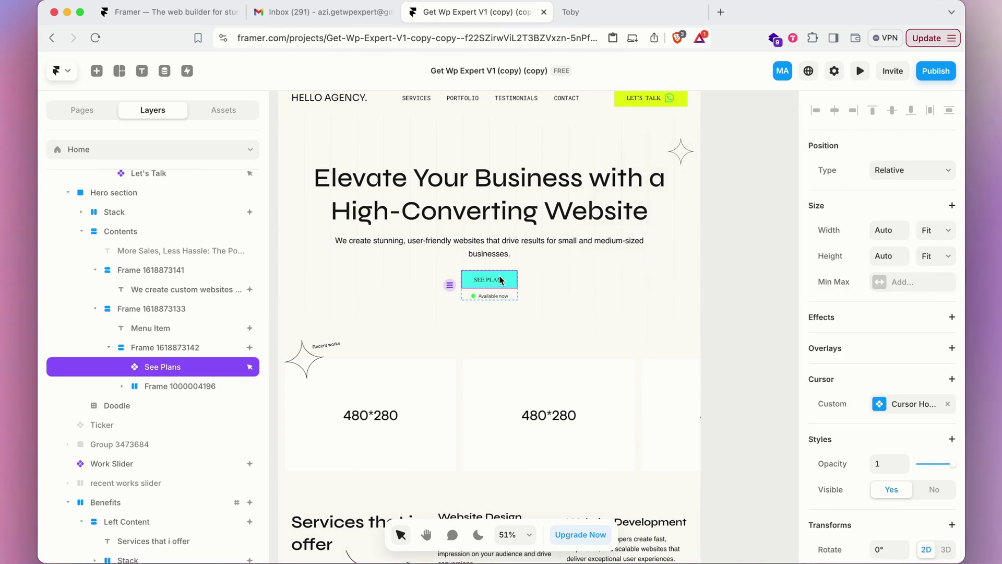
{"action": "scroll", "coordinate": [927, 417], "scroll_direction": "down", "scroll_amount": 1}
{"action": "scroll", "coordinate": [928, 417], "scroll_direction": "down", "scroll_amount": 4}
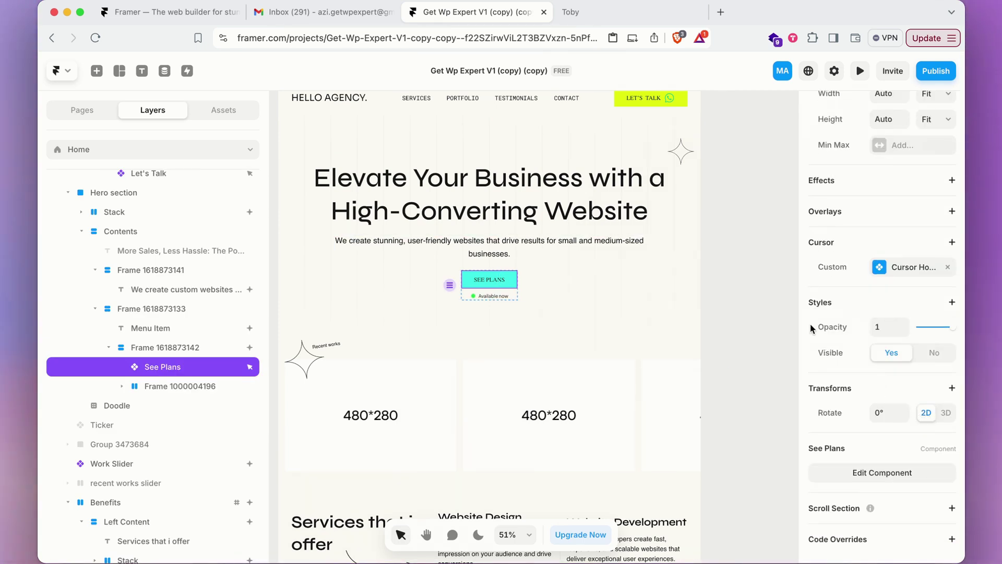
{"action": "double_click", "coordinate": [476, 280]}
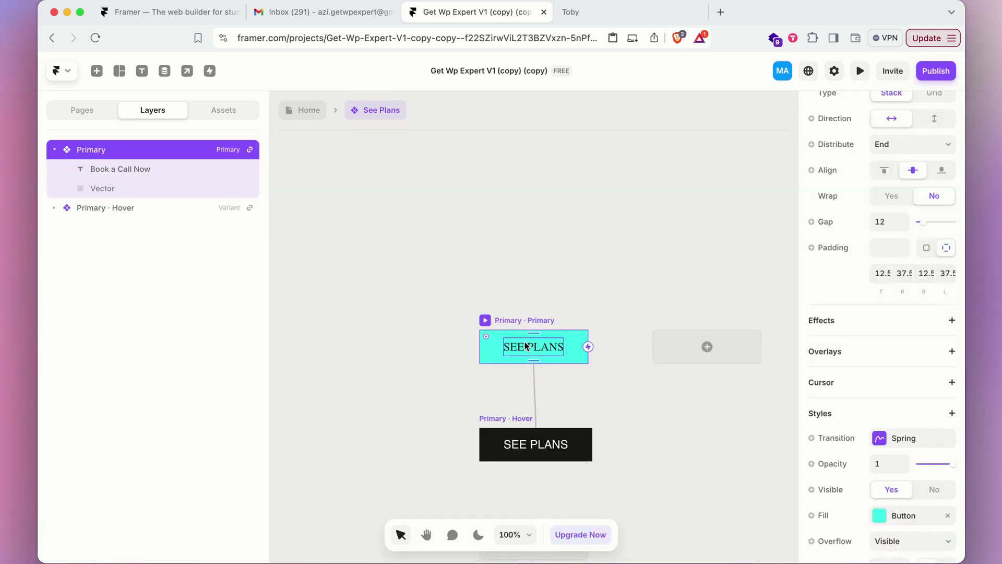
{"action": "scroll", "coordinate": [926, 465], "scroll_direction": "down", "scroll_amount": 4}
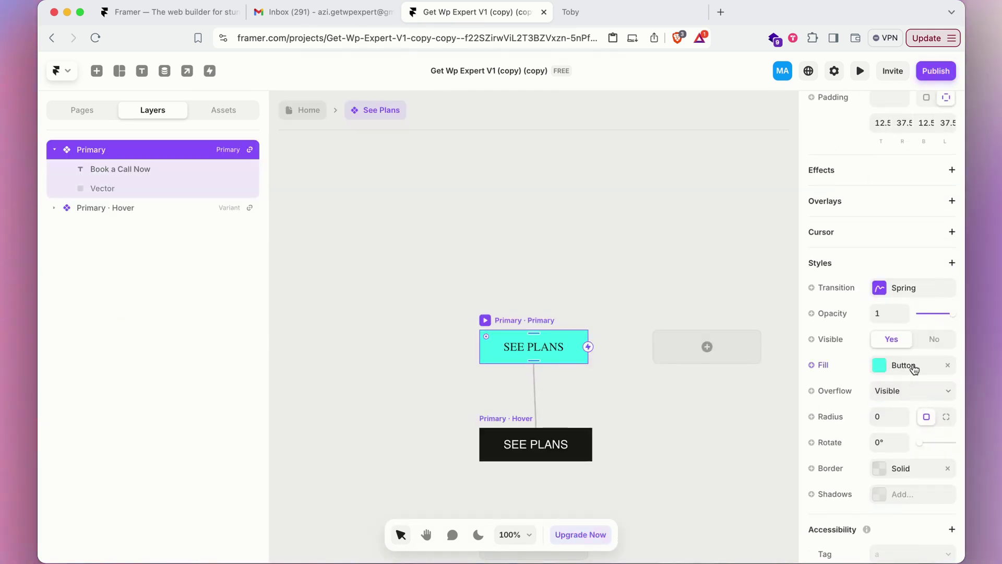
Adjust the See Plans Primary variant fill from cyan to pale mint #D1FFEC
{"action": "left_click", "coordinate": [895, 375]}
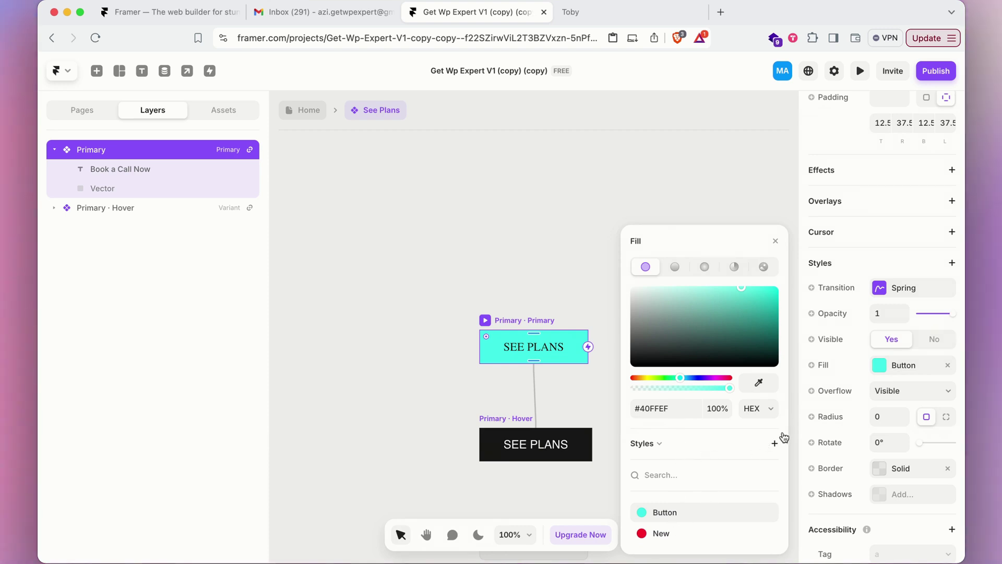
{"action": "left_click_drag", "start_coordinate": [711, 313], "coordinate": [746, 282]}
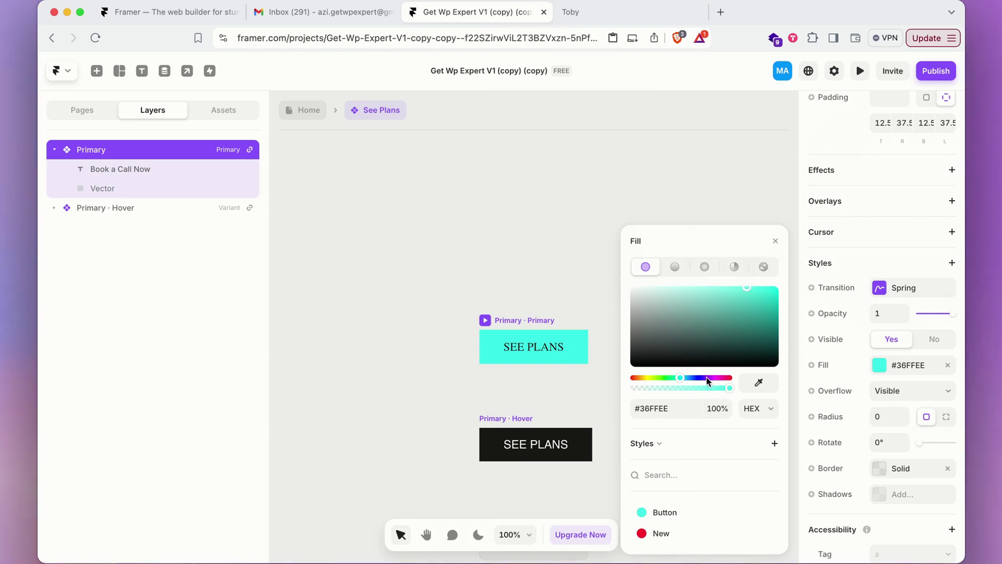
{"action": "left_click_drag", "start_coordinate": [707, 377], "coordinate": [696, 377]}
{"action": "left_click", "coordinate": [769, 287]}
{"action": "left_click_drag", "start_coordinate": [735, 222], "coordinate": [672, 199]}
{"action": "left_click_drag", "start_coordinate": [690, 378], "coordinate": [674, 376]}
{"action": "left_click", "coordinate": [715, 288]}
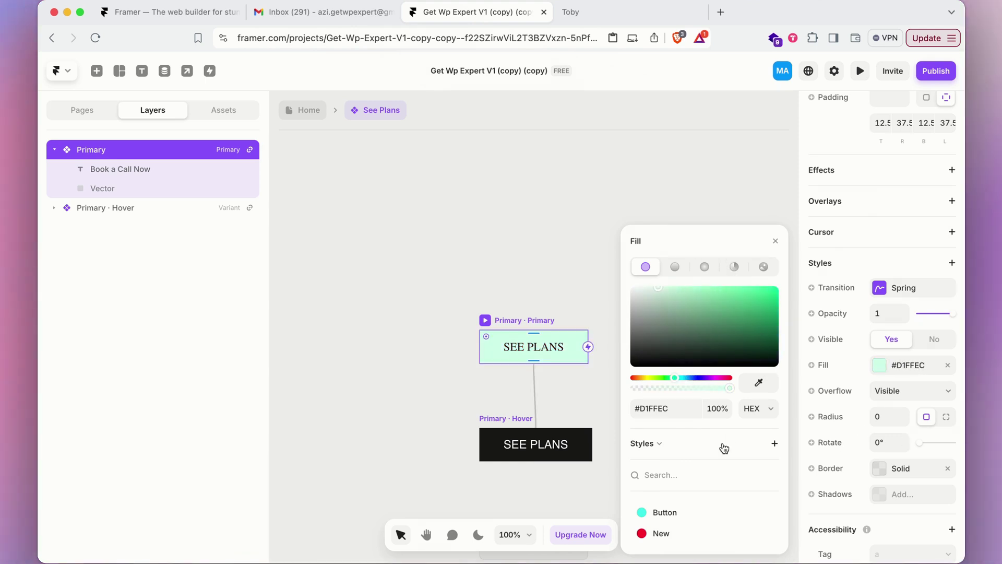
{"action": "left_click", "coordinate": [681, 408]}
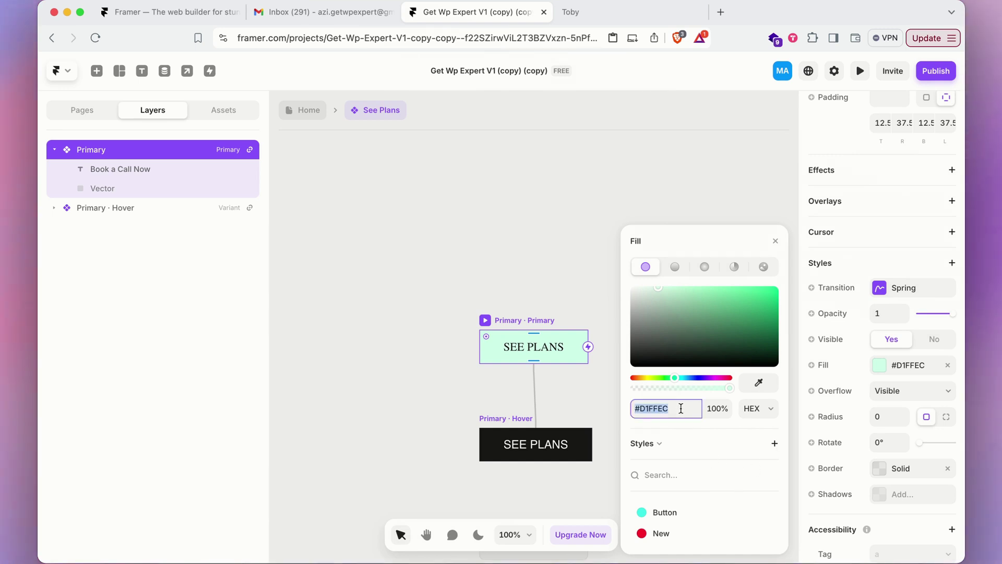
{"action": "left_click", "coordinate": [496, 270]}
{"action": "left_click", "coordinate": [523, 324]}
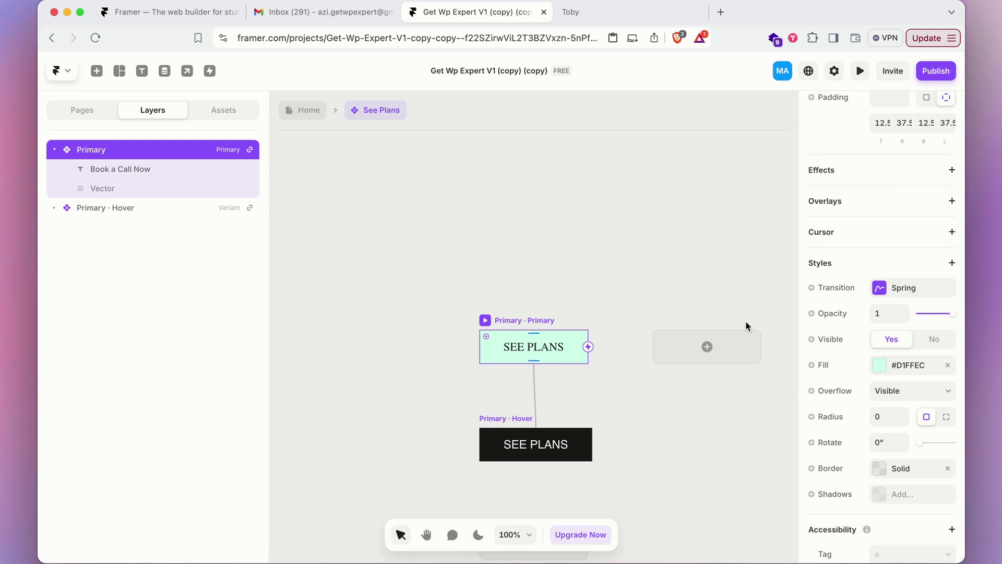
{"action": "left_click", "coordinate": [880, 368]}
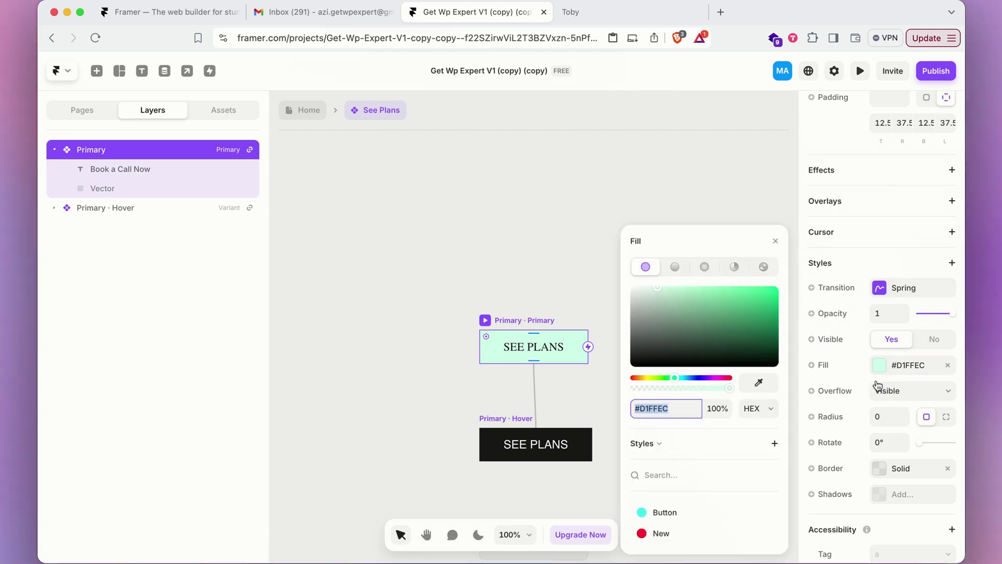
Create a 'Button 3' colour style at #5CFFBB on the See Plans fill, then return Home
{"action": "left_click", "coordinate": [775, 445]}
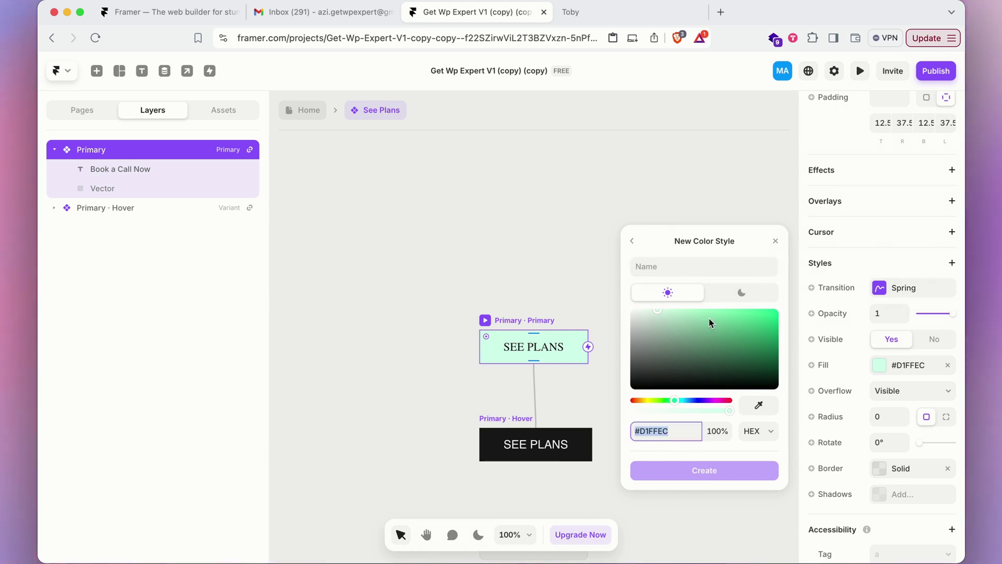
{"action": "left_click", "coordinate": [725, 310]}
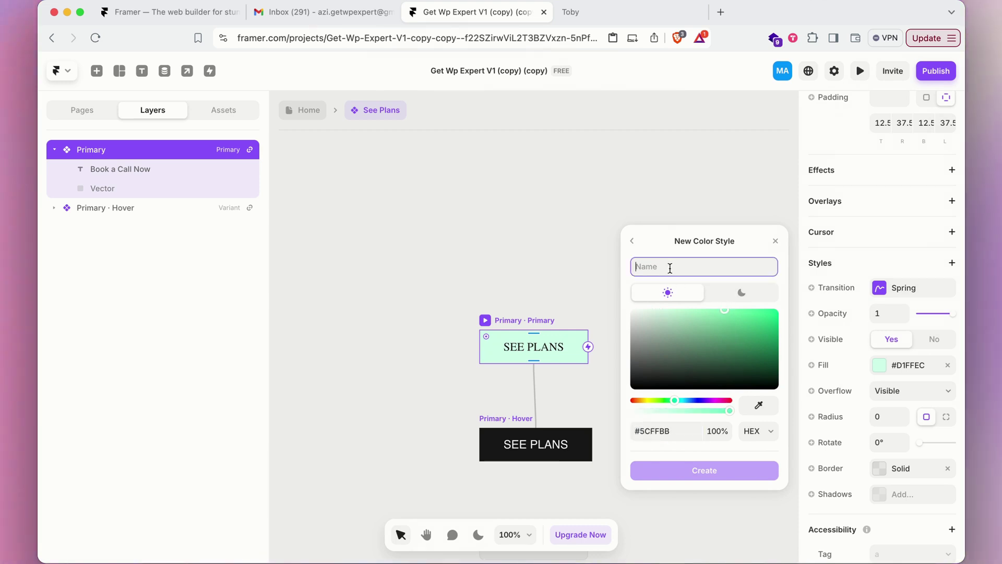
{"action": "type", "text": "Button 3"}
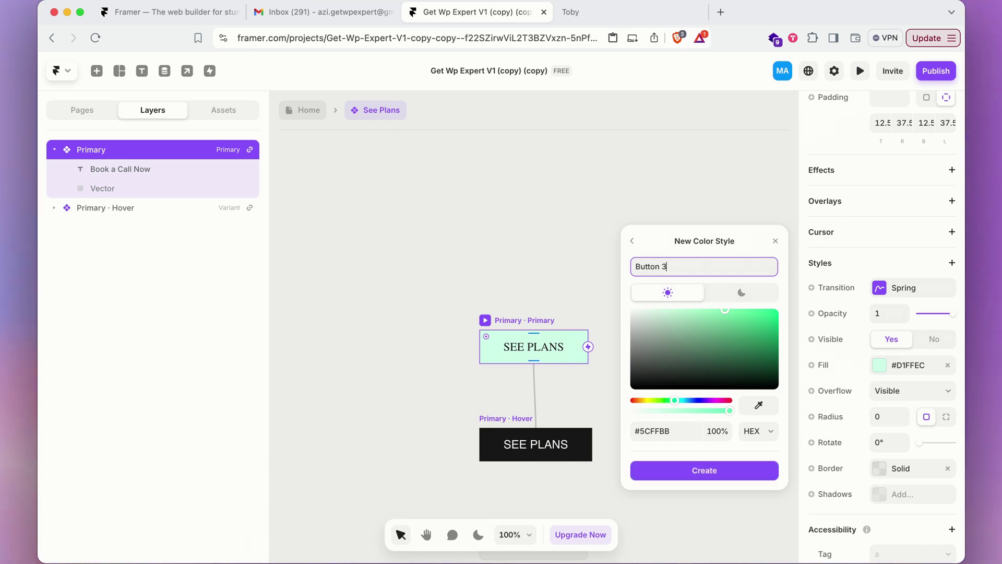
{"action": "left_click", "coordinate": [710, 471]}
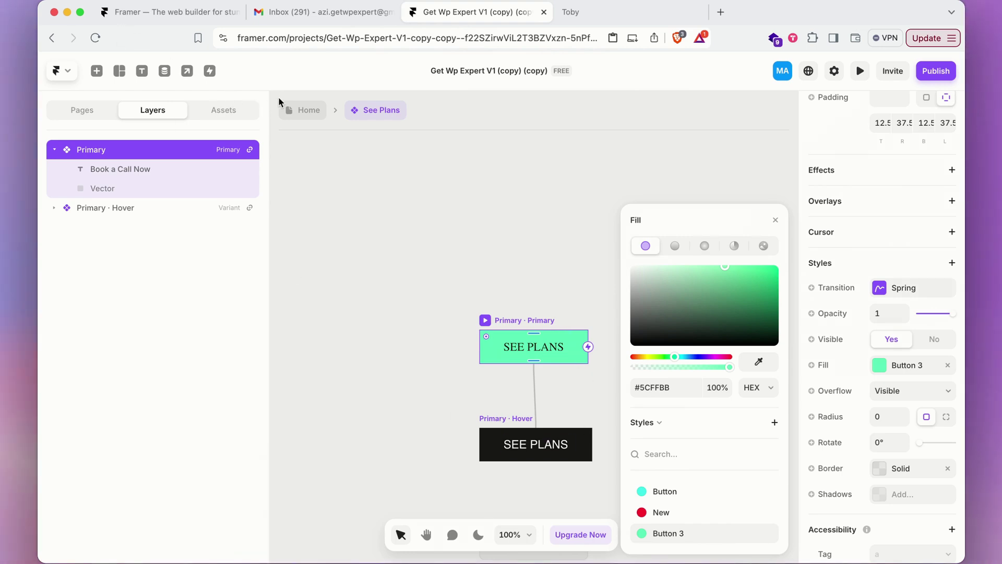
{"action": "left_click", "coordinate": [298, 111]}
Apply the Button 3 style to the GET A FREE WEBSITE AUDIT button component's fill
{"action": "scroll", "coordinate": [521, 342], "scroll_direction": "down", "scroll_amount": 10}
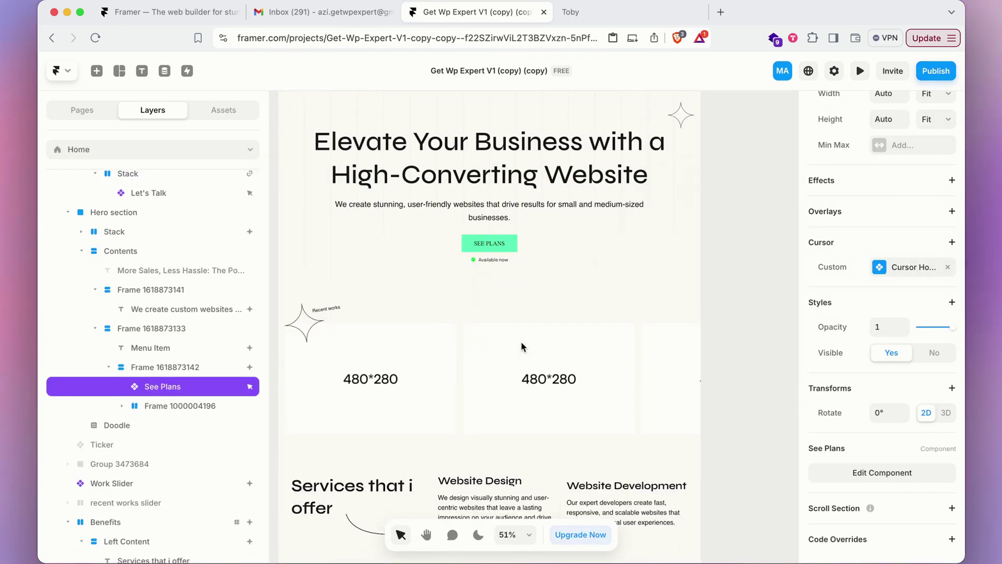
{"action": "scroll", "coordinate": [521, 345], "scroll_direction": "down", "scroll_amount": 3}
{"action": "left_click", "coordinate": [336, 357]}
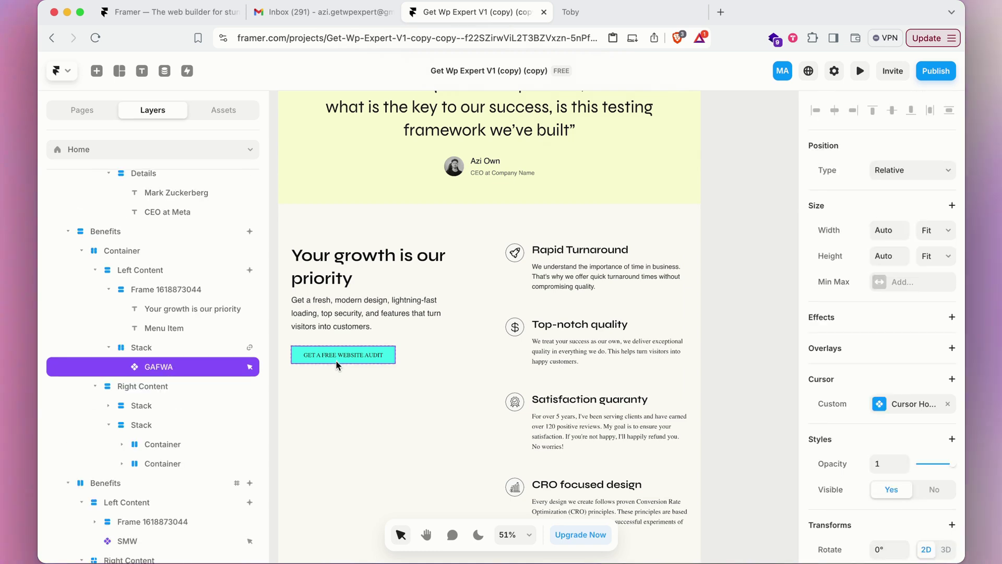
{"action": "scroll", "coordinate": [839, 439], "scroll_direction": "down", "scroll_amount": 3}
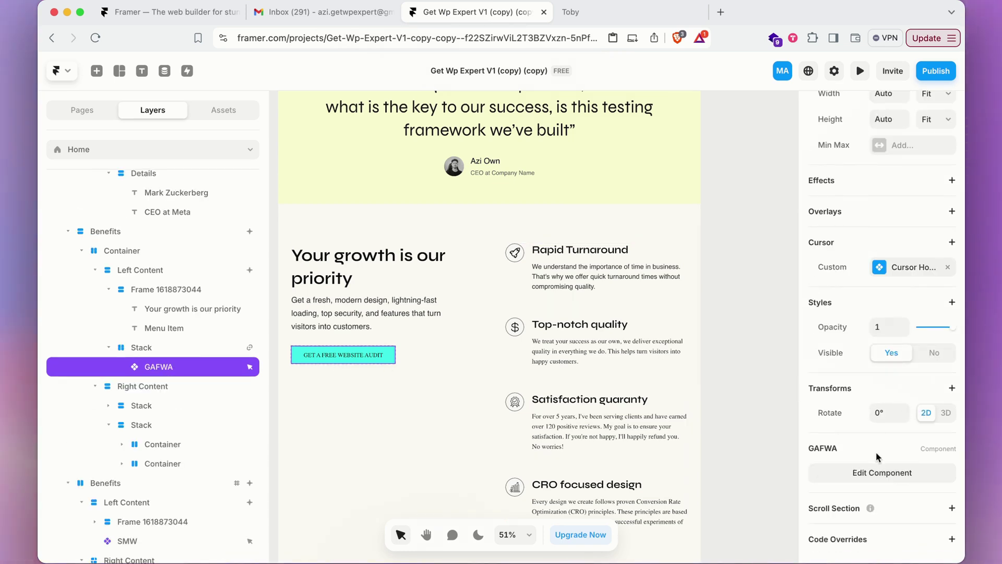
{"action": "scroll", "coordinate": [859, 318], "scroll_direction": "up", "scroll_amount": 3}
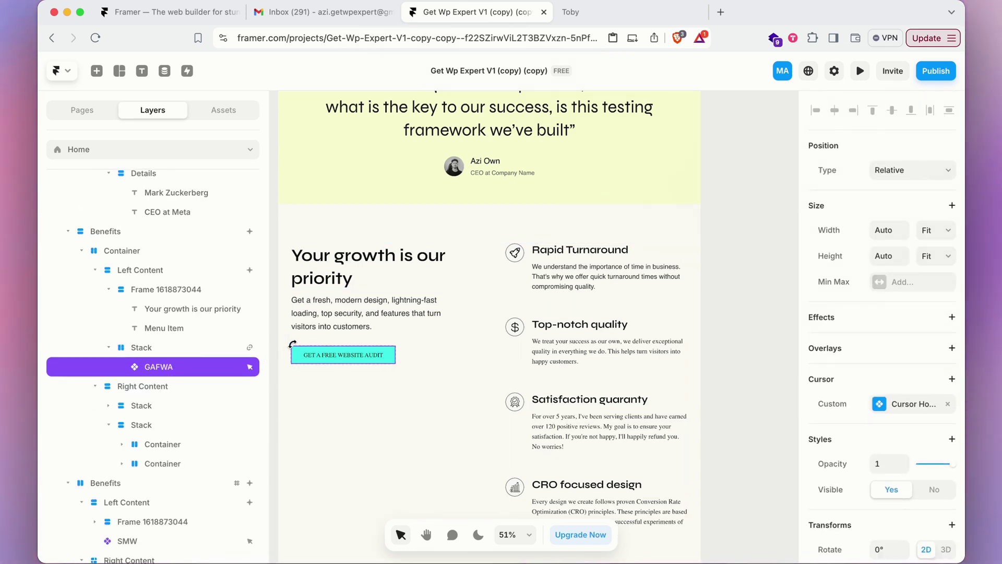
{"action": "double_click", "coordinate": [305, 355]}
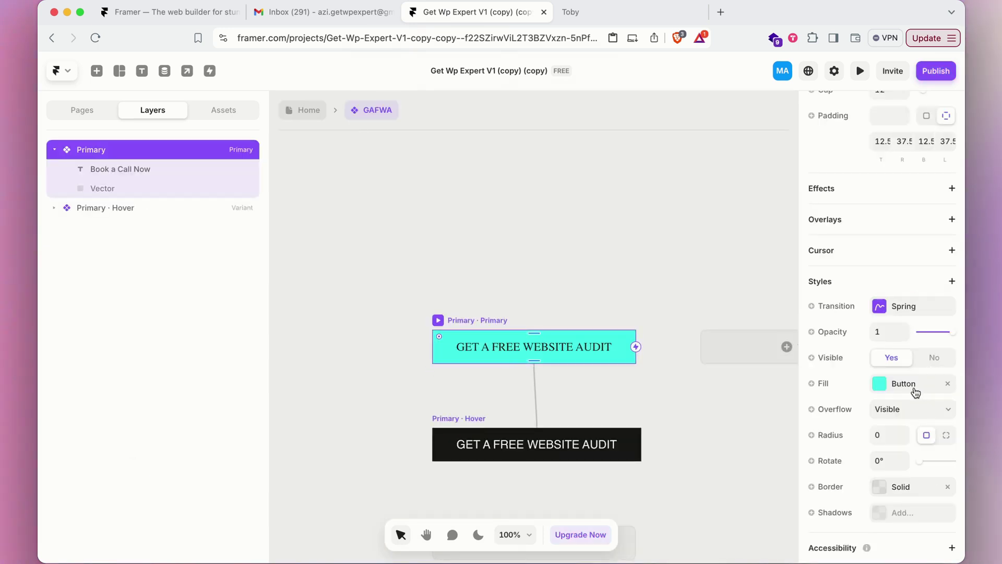
{"action": "left_click", "coordinate": [883, 385]}
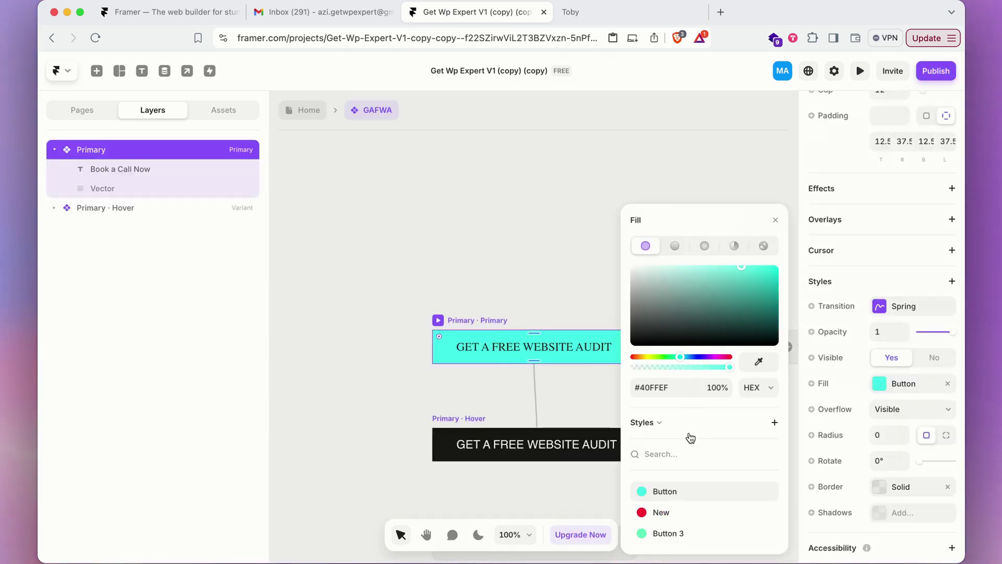
{"action": "left_click", "coordinate": [673, 533]}
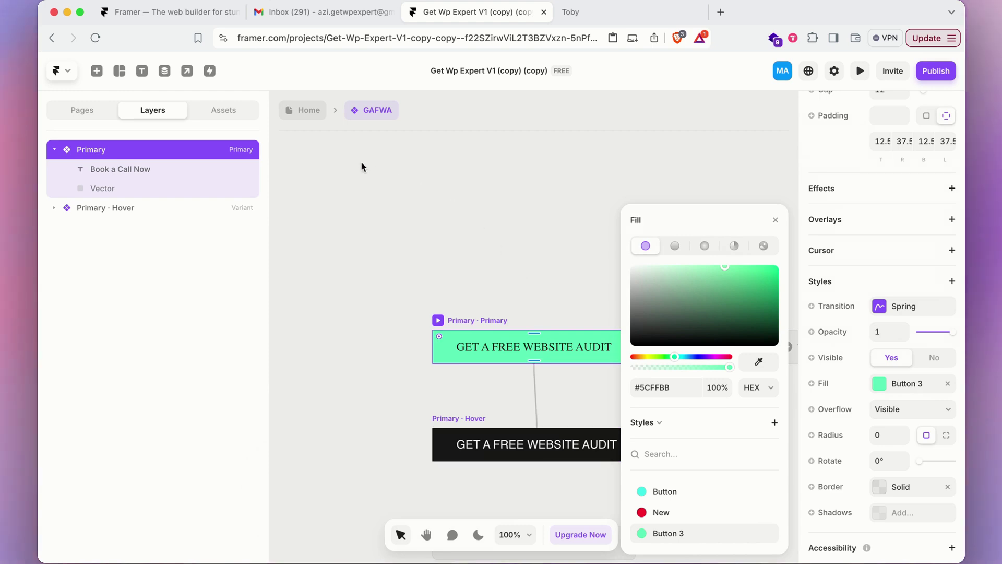
{"action": "left_click", "coordinate": [308, 110]}
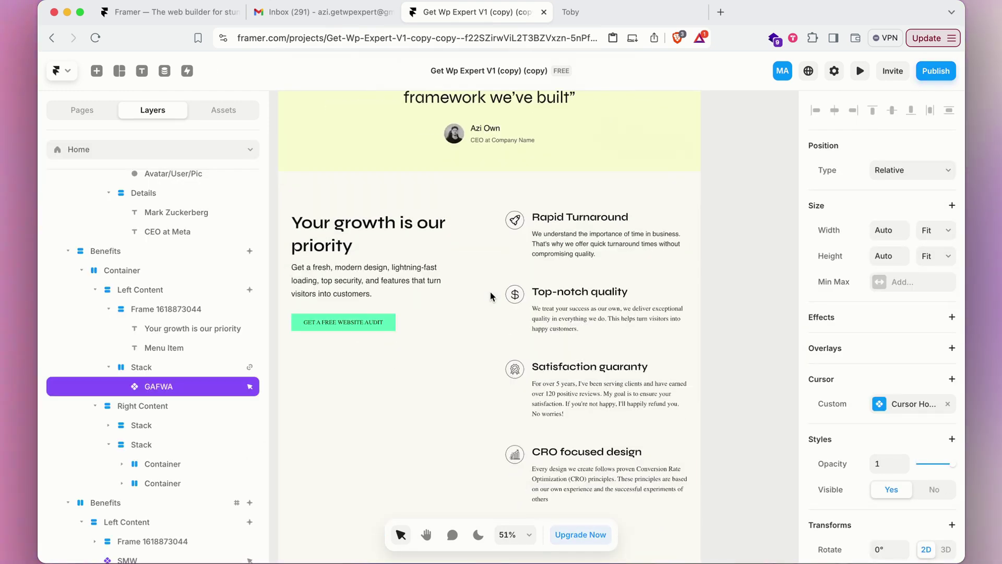
Select the hero's Doodle layer on the Home page
{"action": "scroll", "coordinate": [491, 296], "scroll_direction": "up", "scroll_amount": 10}
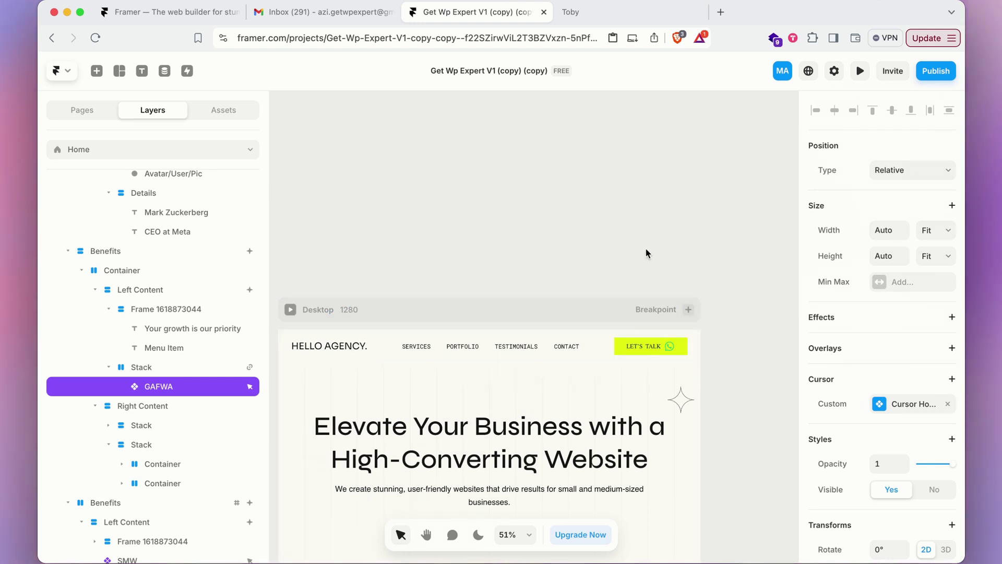
{"action": "scroll", "coordinate": [642, 245], "scroll_direction": "down", "scroll_amount": 3}
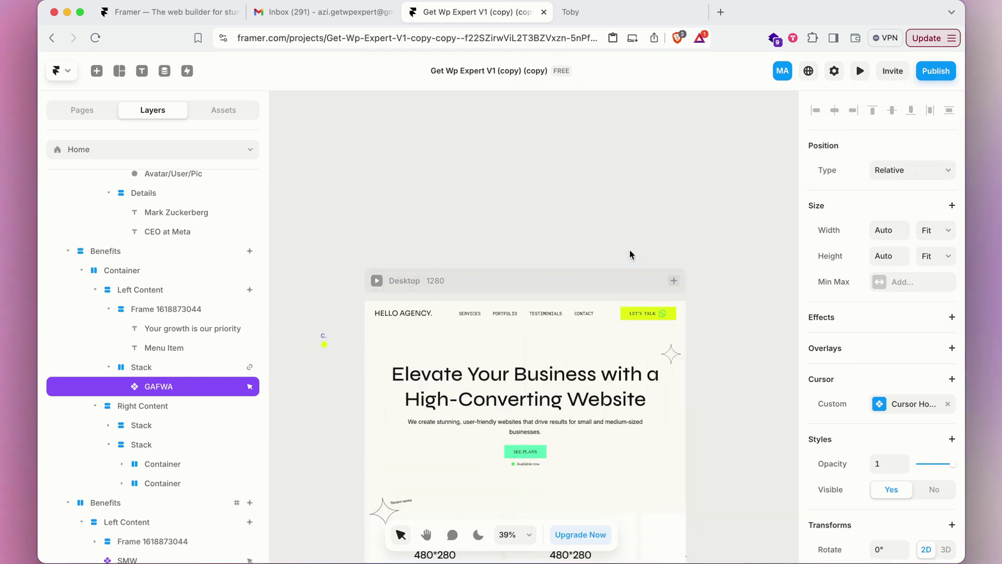
{"action": "left_click", "coordinate": [397, 342]}
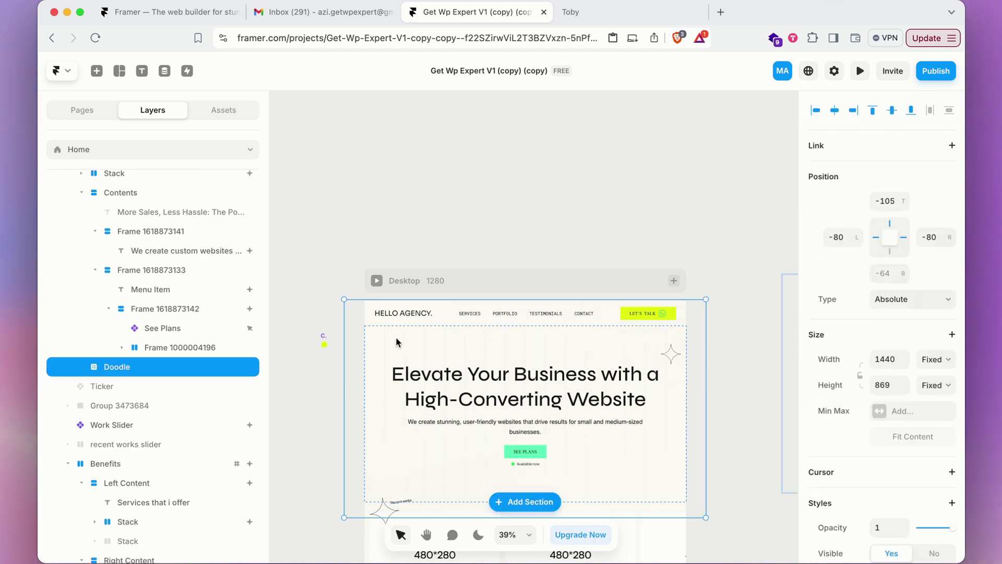
{"action": "scroll", "coordinate": [120, 198], "scroll_direction": "up", "scroll_amount": 6}
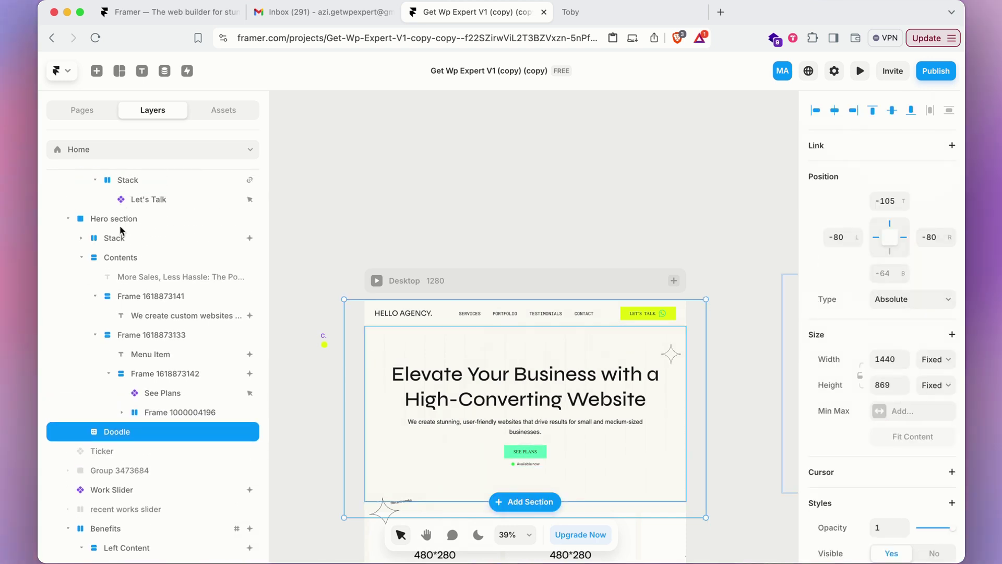
Change the Desktop breakpoint frame's background fill to white #FFFFFF
{"action": "scroll", "coordinate": [123, 224], "scroll_direction": "up", "scroll_amount": 5}
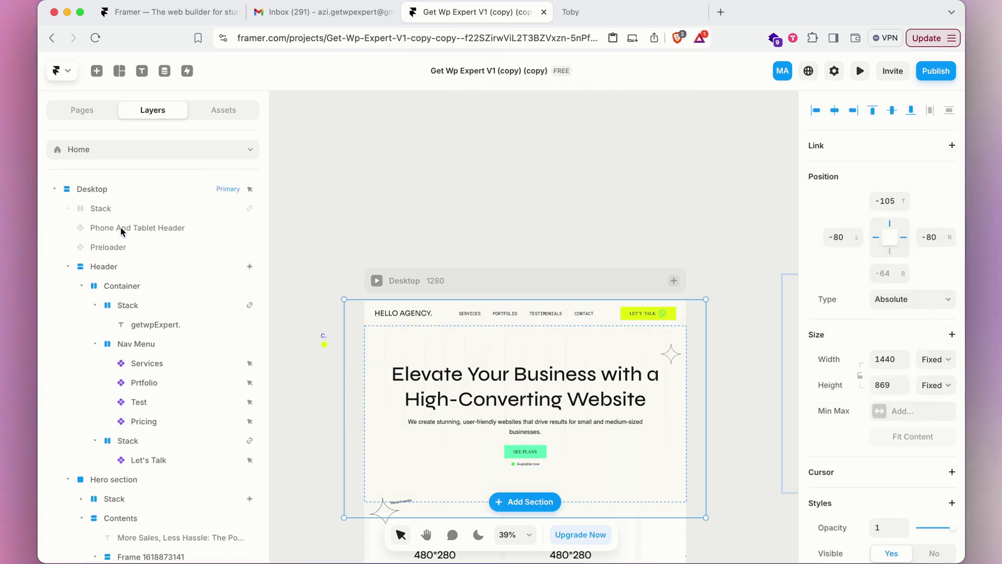
{"action": "left_click", "coordinate": [119, 189]}
{"action": "scroll", "coordinate": [875, 388], "scroll_direction": "down", "scroll_amount": 2}
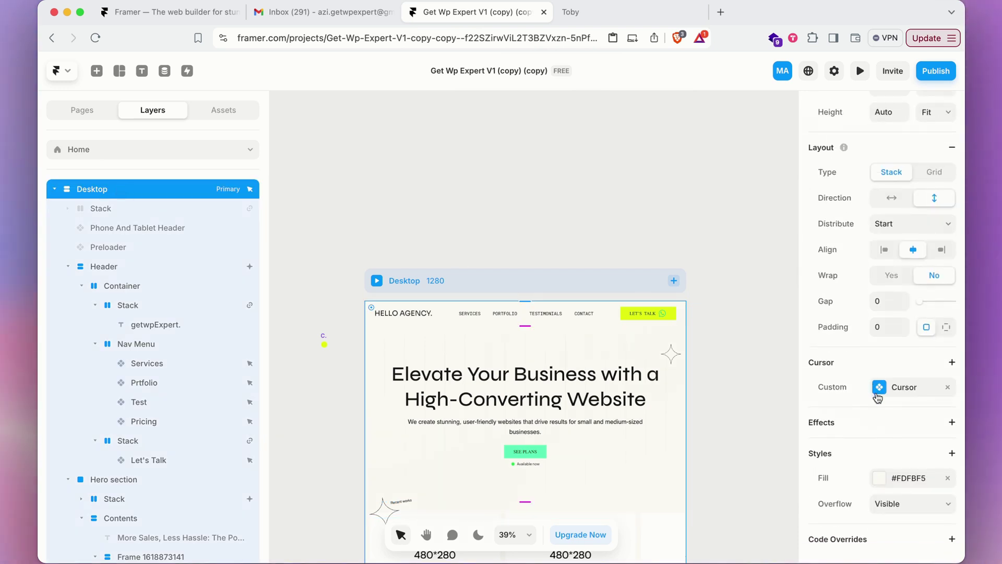
{"action": "left_click", "coordinate": [920, 478]}
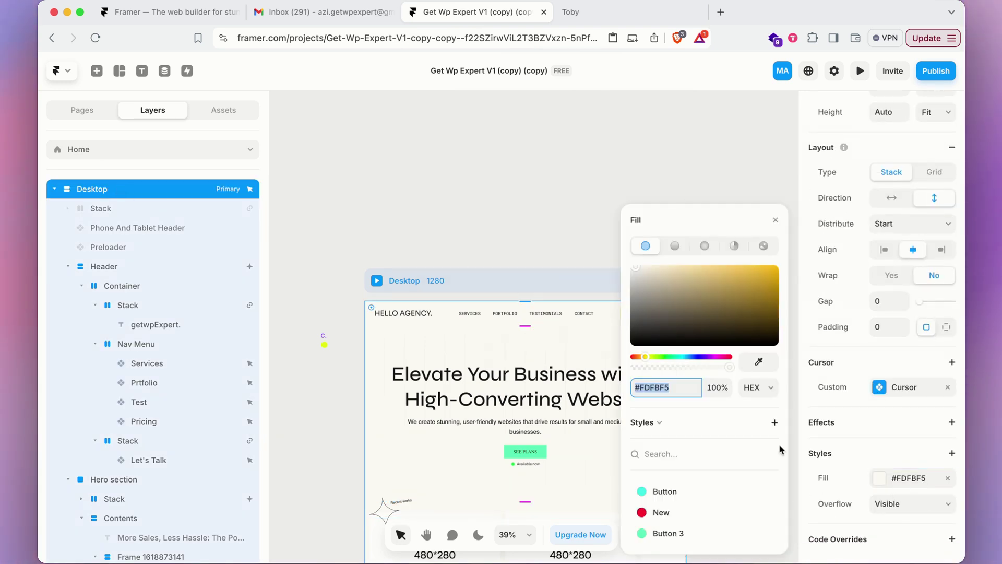
{"action": "left_click_drag", "start_coordinate": [673, 284], "coordinate": [555, 237]}
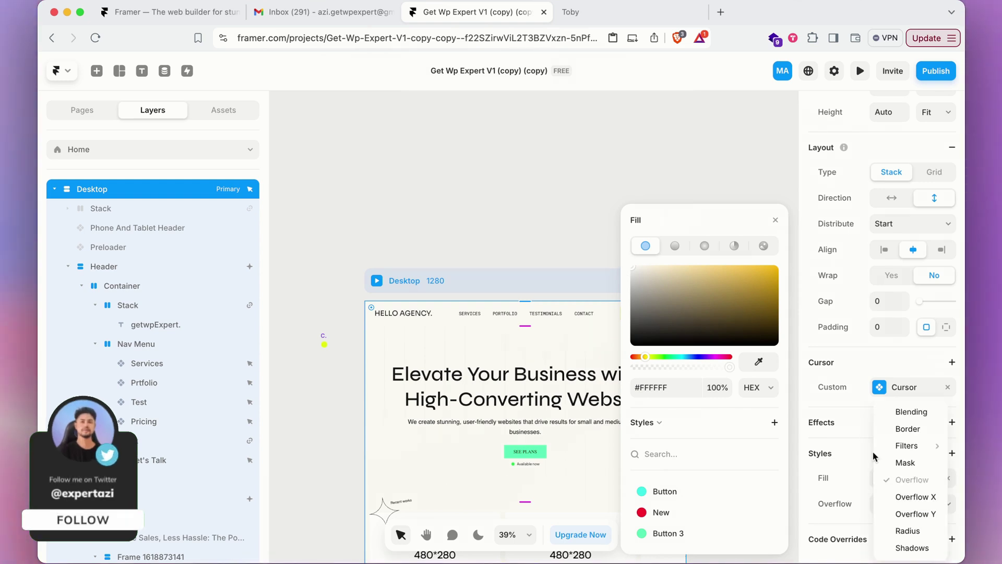
{"action": "left_click", "coordinate": [516, 353]}
Select the Hero section layer and scroll to Styles to see its #FDFBF5 fill
{"action": "left_click", "coordinate": [515, 349]}
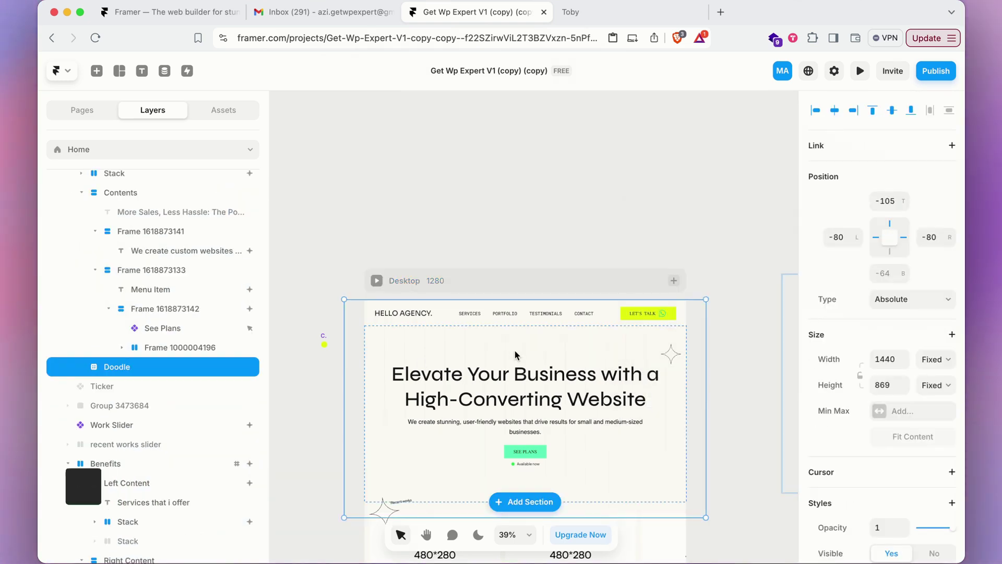
{"action": "scroll", "coordinate": [522, 348], "scroll_direction": "down", "scroll_amount": 4}
{"action": "scroll", "coordinate": [803, 440], "scroll_direction": "down", "scroll_amount": 3}
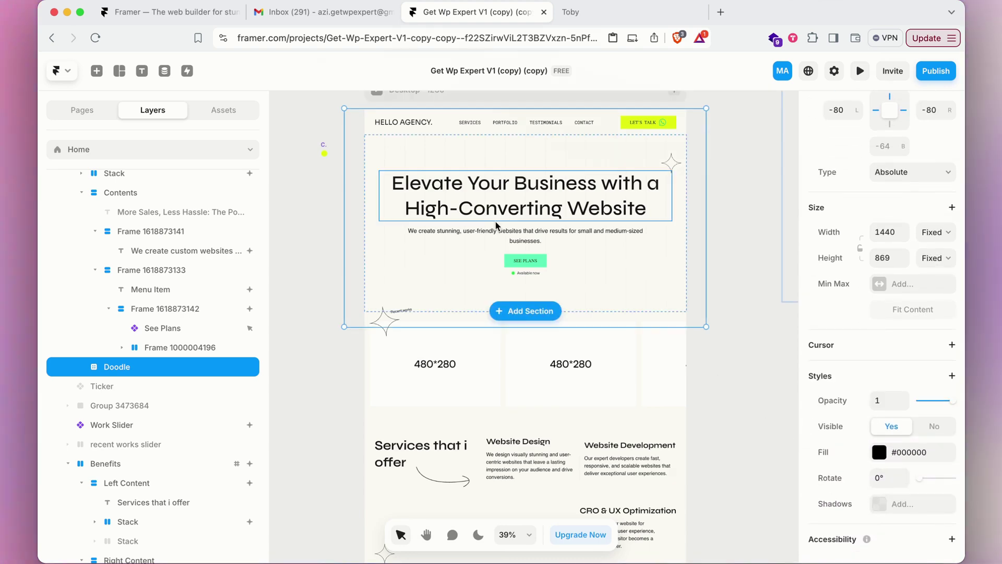
{"action": "scroll", "coordinate": [561, 414], "scroll_direction": "down", "scroll_amount": 7}
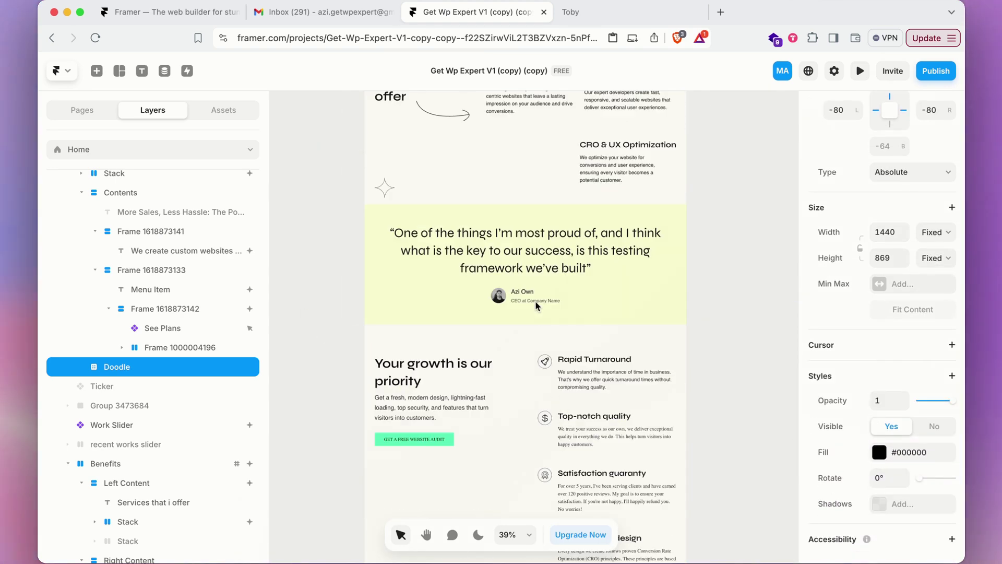
{"action": "scroll", "coordinate": [543, 340], "scroll_direction": "up", "scroll_amount": 15}
{"action": "scroll", "coordinate": [534, 296], "scroll_direction": "down", "scroll_amount": 7}
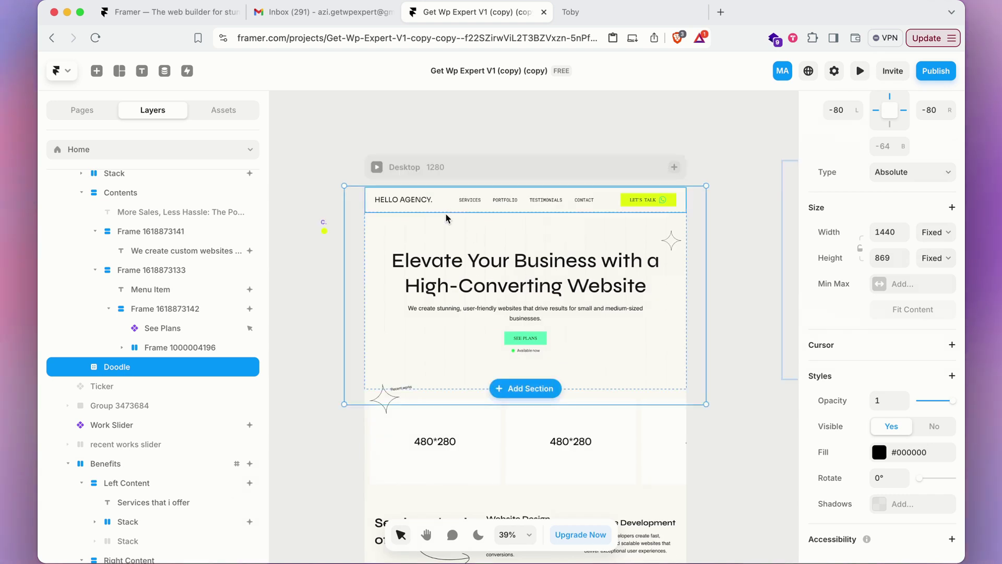
{"action": "scroll", "coordinate": [131, 287], "scroll_direction": "up", "scroll_amount": 2}
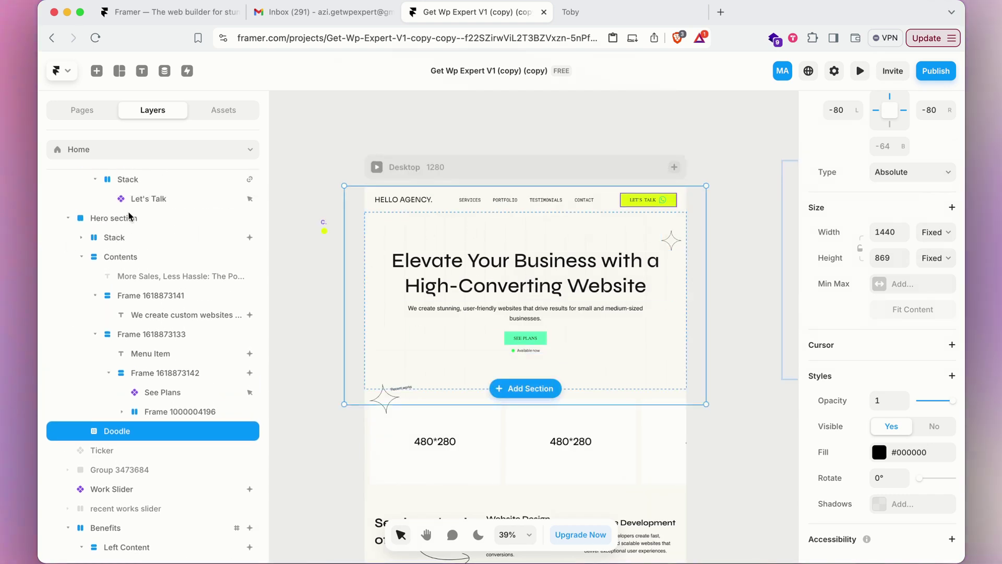
{"action": "left_click", "coordinate": [113, 217]}
{"action": "scroll", "coordinate": [935, 401], "scroll_direction": "down", "scroll_amount": 3}
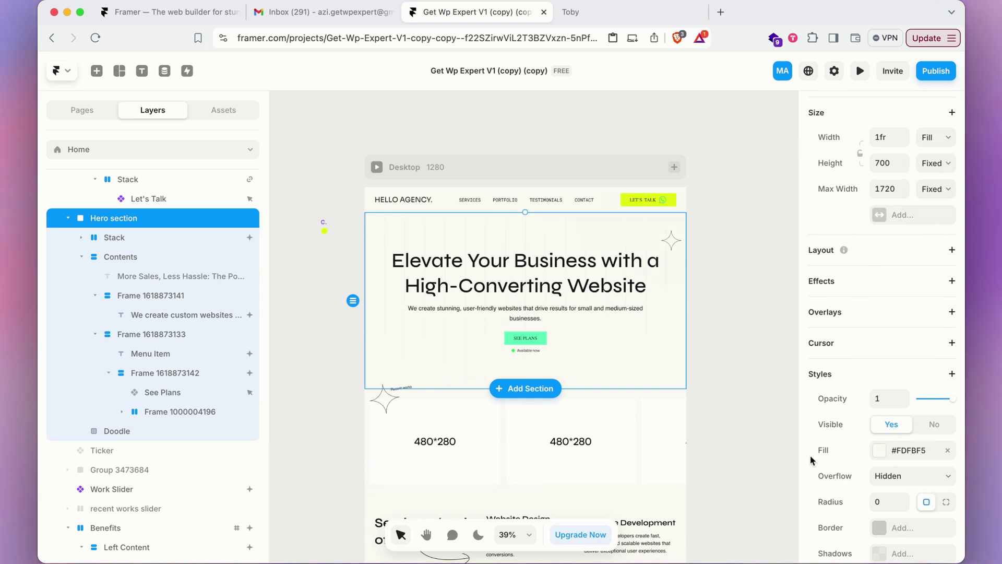
Clear the hero's #FDFBF5 fill, then check the Header and Work Slider sections
{"action": "left_click", "coordinate": [948, 451]}
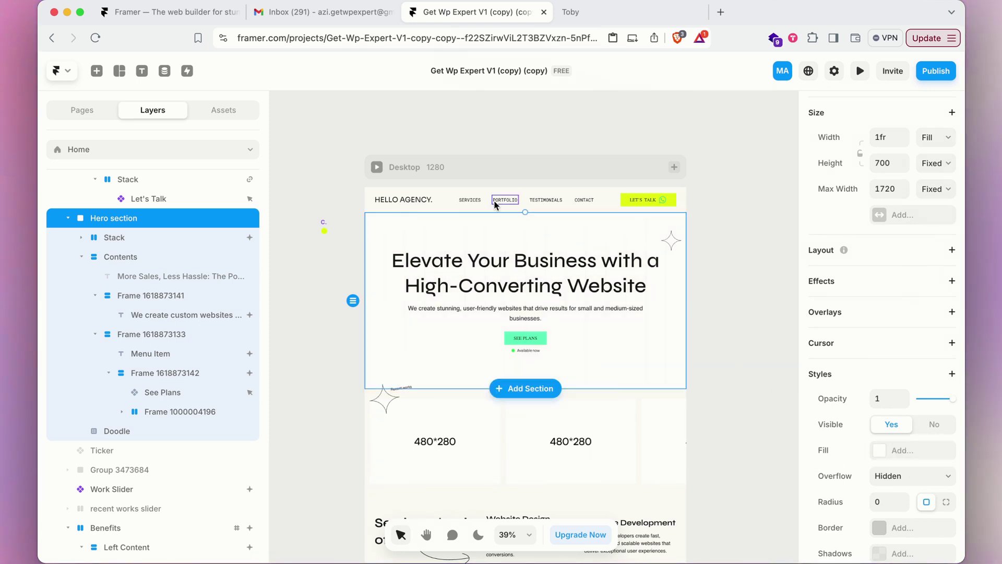
{"action": "left_click", "coordinate": [449, 200]}
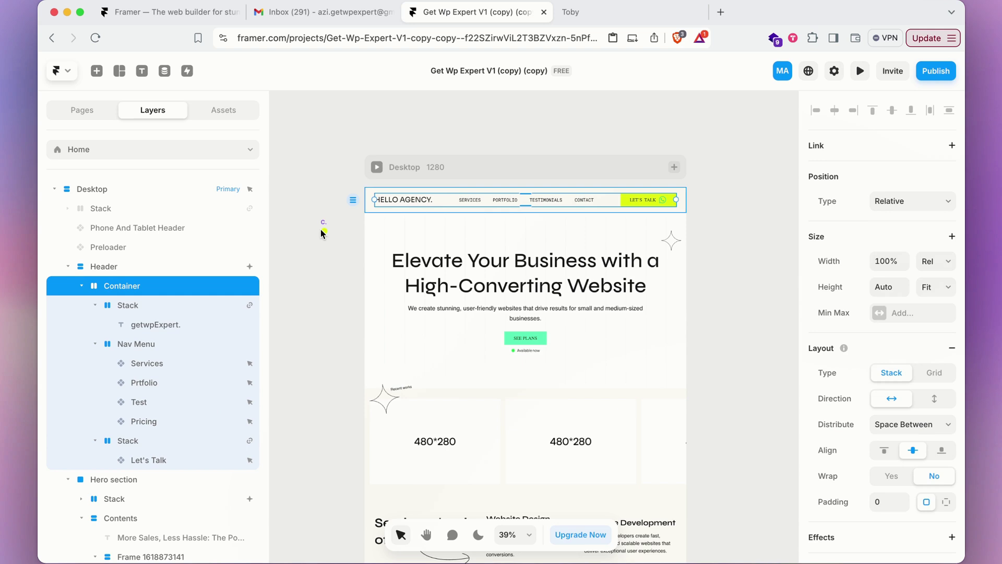
{"action": "left_click", "coordinate": [107, 267]}
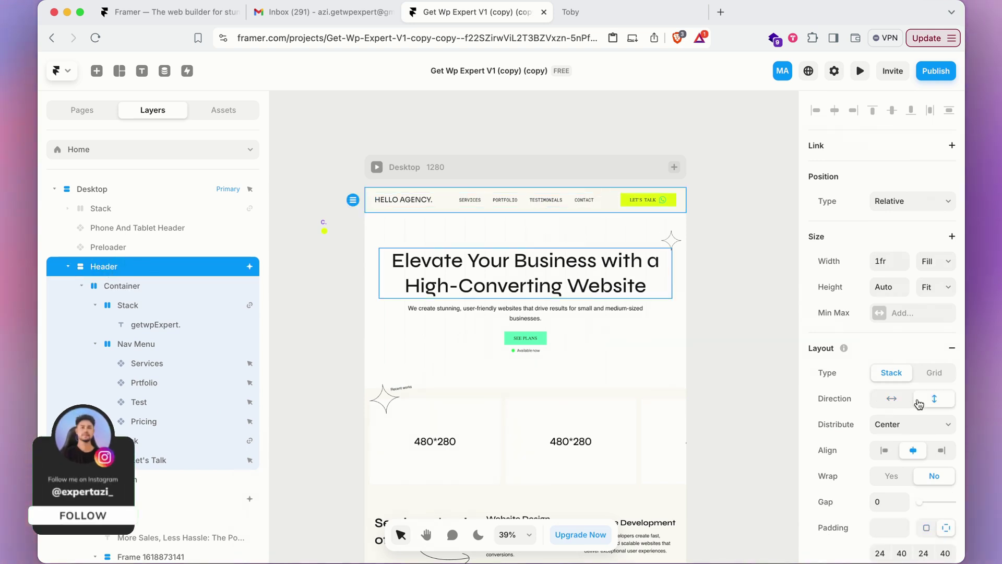
{"action": "scroll", "coordinate": [919, 403], "scroll_direction": "down", "scroll_amount": 5}
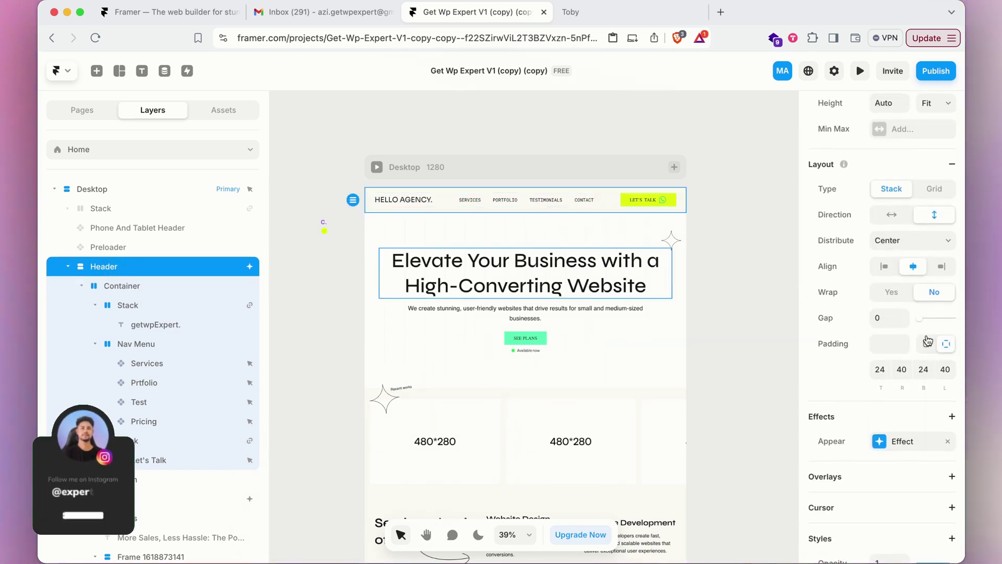
{"action": "scroll", "coordinate": [928, 341], "scroll_direction": "down", "scroll_amount": 6}
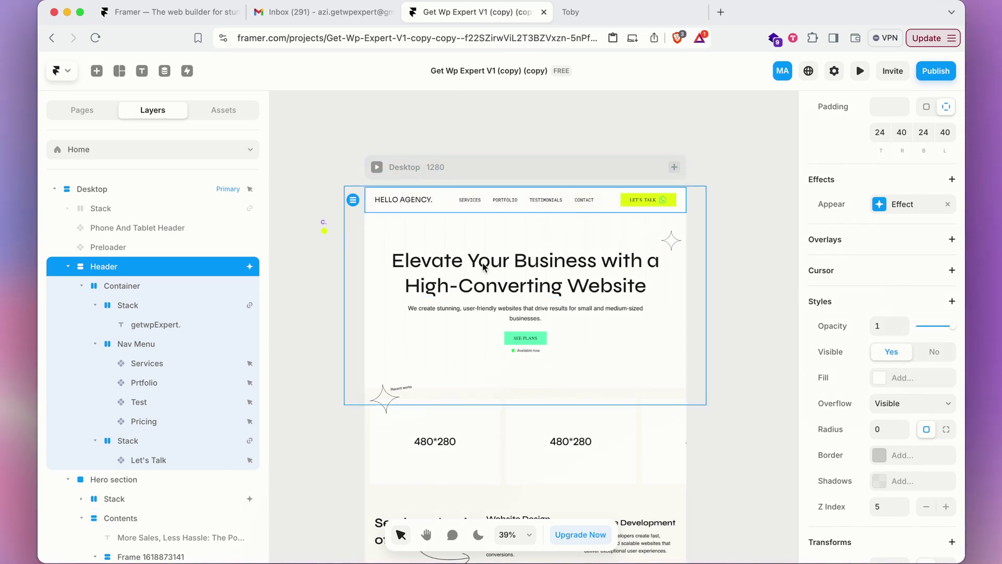
{"action": "left_click", "coordinate": [493, 437]}
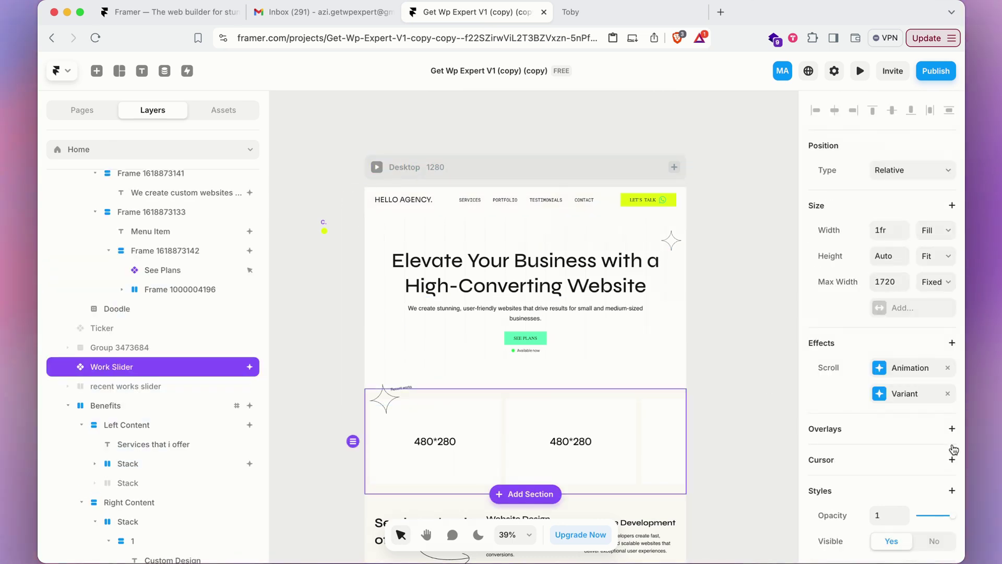
{"action": "scroll", "coordinate": [953, 450], "scroll_direction": "down", "scroll_amount": 5}
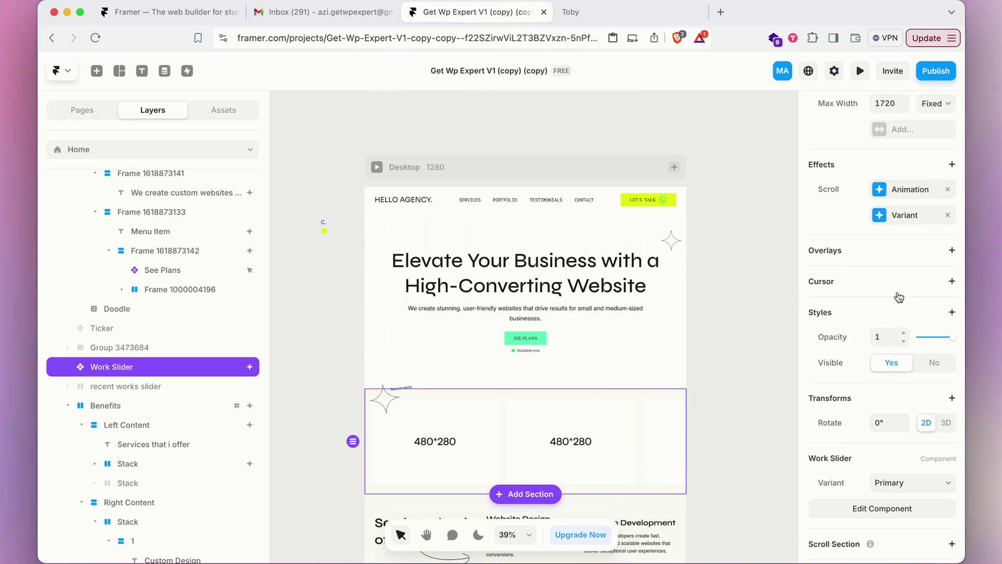
{"action": "scroll", "coordinate": [899, 297], "scroll_direction": "up", "scroll_amount": 5}
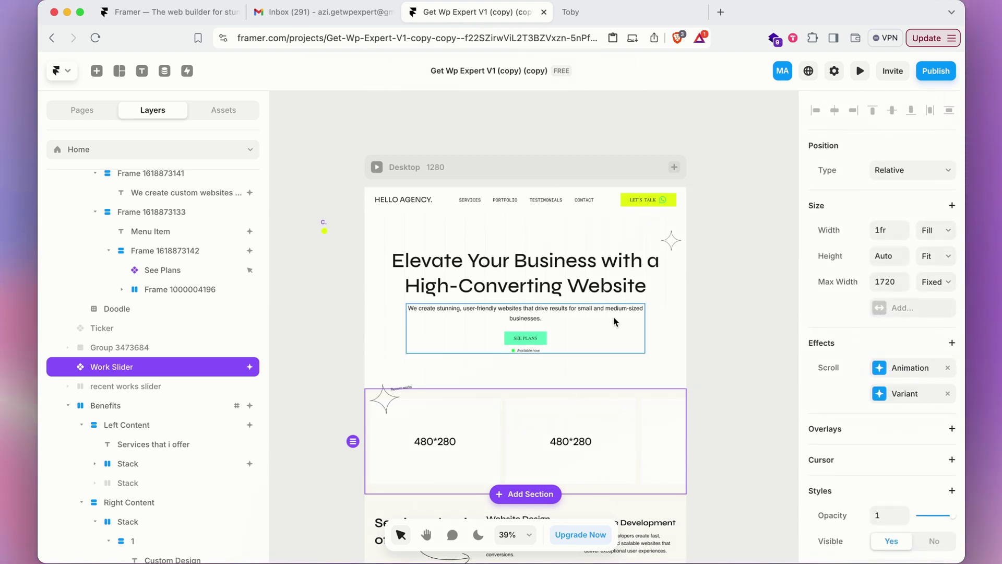
{"action": "scroll", "coordinate": [614, 322], "scroll_direction": "down", "scroll_amount": 10}
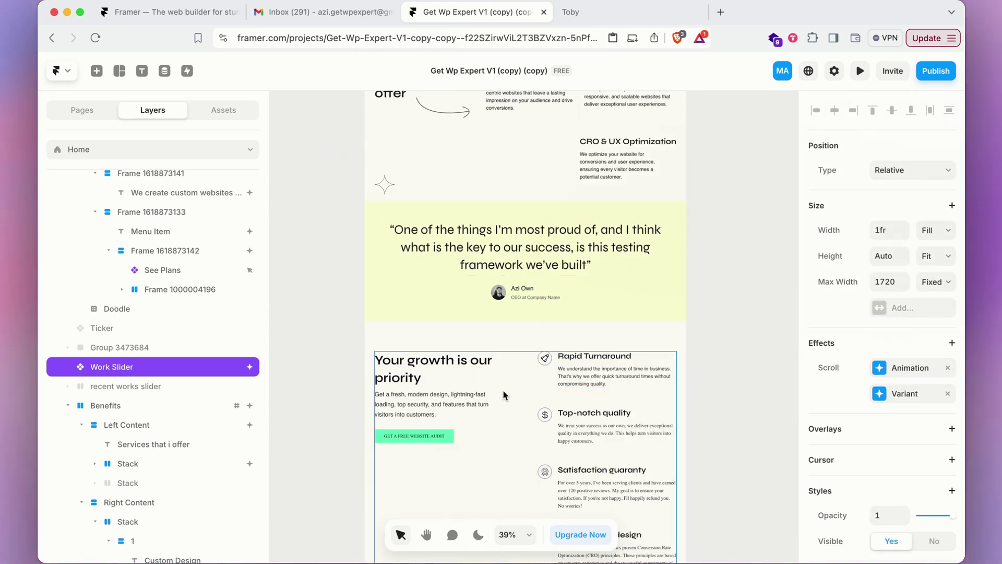
Remove the #FDFBF5 background fill from the Featured works section
{"action": "left_click", "coordinate": [498, 339]}
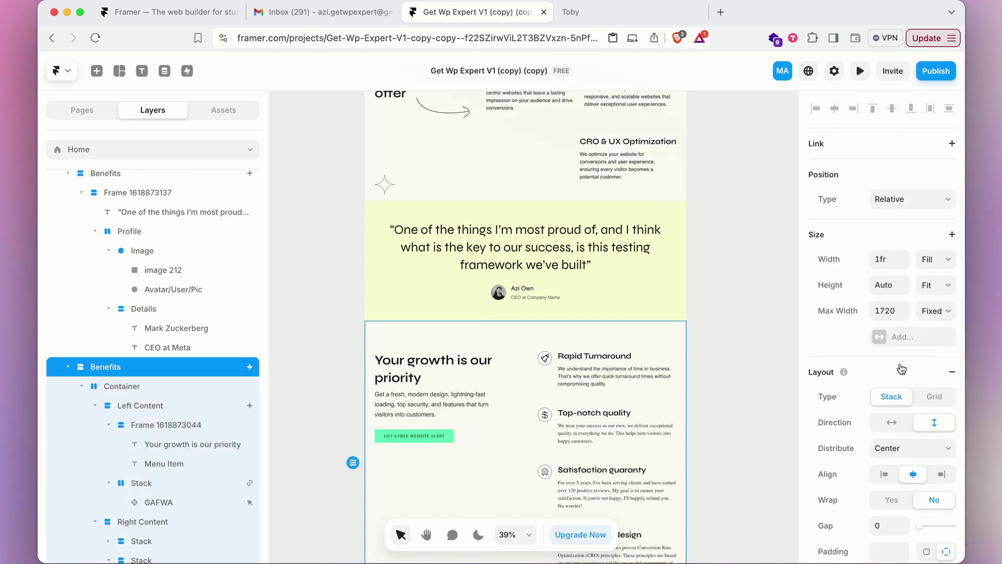
{"action": "scroll", "coordinate": [882, 366], "scroll_direction": "down", "scroll_amount": 3}
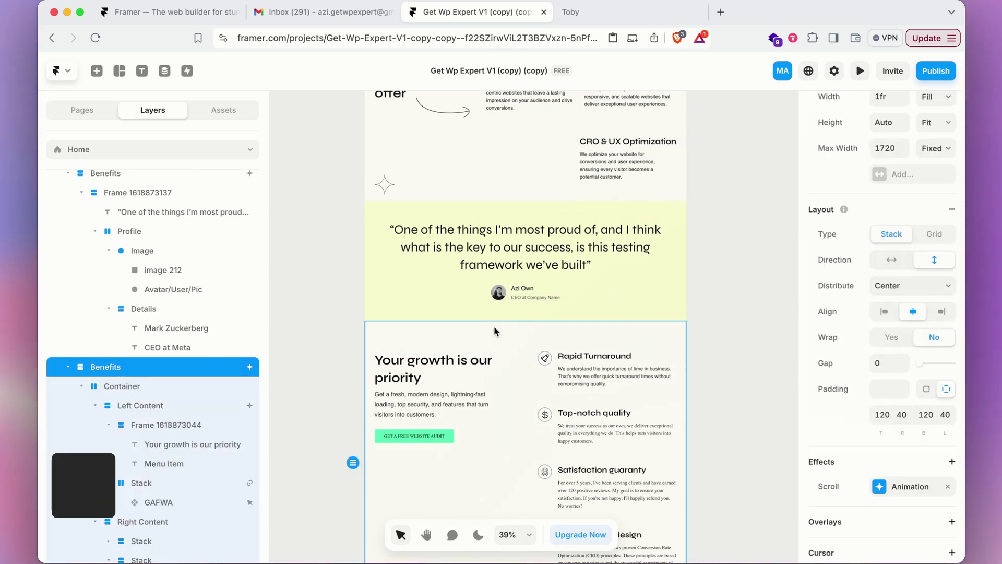
{"action": "scroll", "coordinate": [910, 372], "scroll_direction": "down", "scroll_amount": 4}
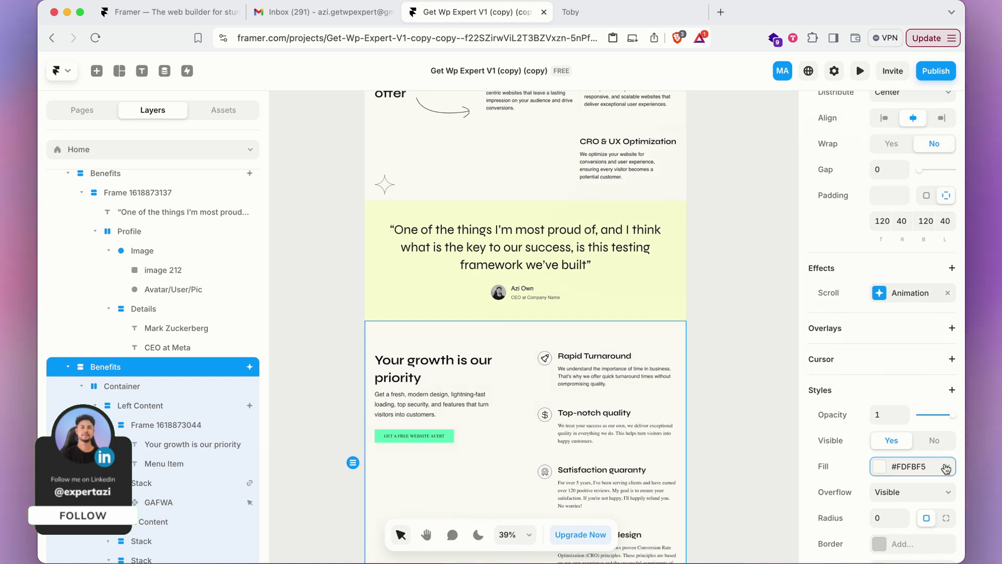
{"action": "left_click", "coordinate": [740, 385]}
{"action": "scroll", "coordinate": [609, 347], "scroll_direction": "down", "scroll_amount": 8}
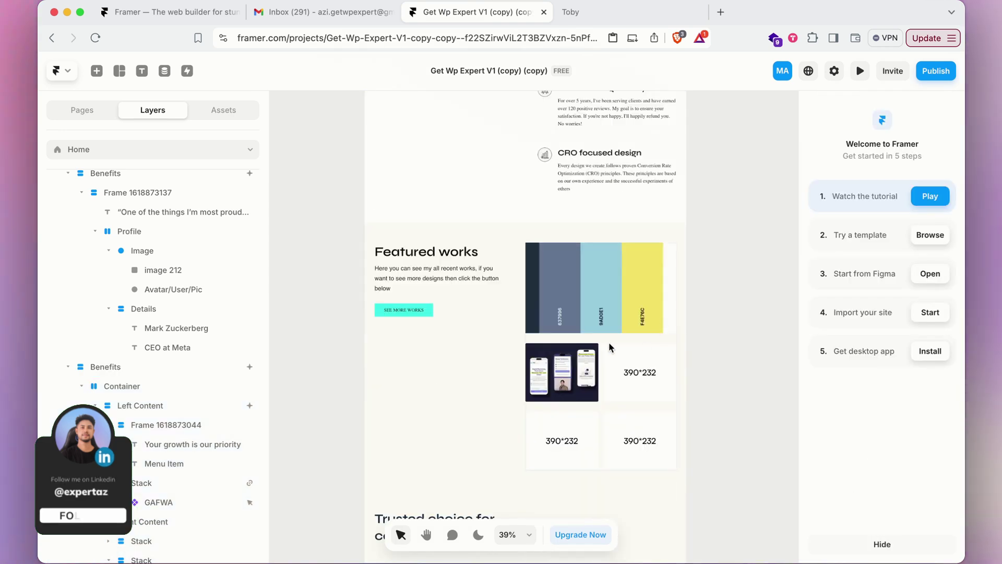
{"action": "left_click", "coordinate": [426, 236]}
{"action": "scroll", "coordinate": [935, 407], "scroll_direction": "down", "scroll_amount": 8}
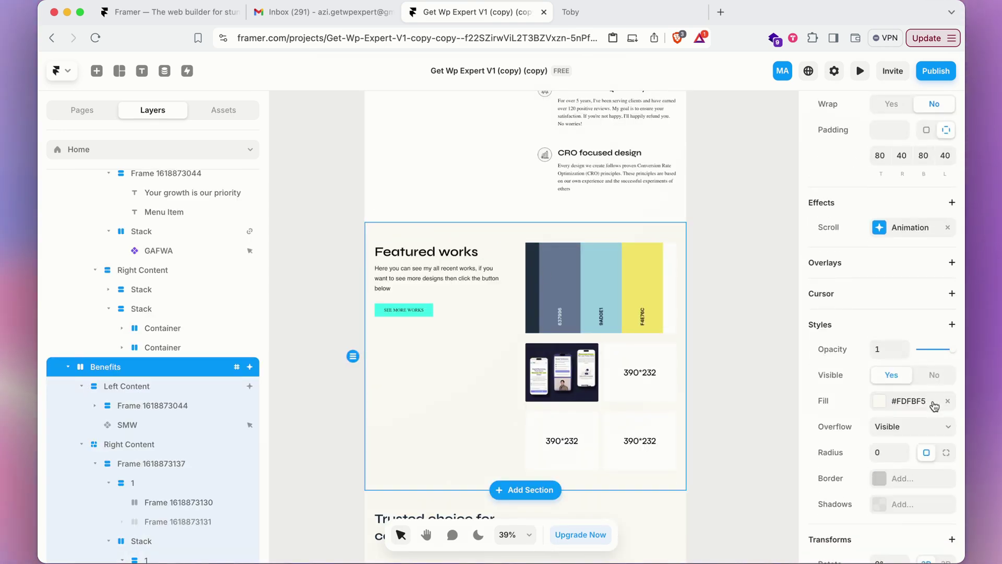
{"action": "left_click", "coordinate": [948, 401]}
Select the 553*524 image placeholder in the Meet Azi section
{"action": "scroll", "coordinate": [574, 365], "scroll_direction": "down", "scroll_amount": 3}
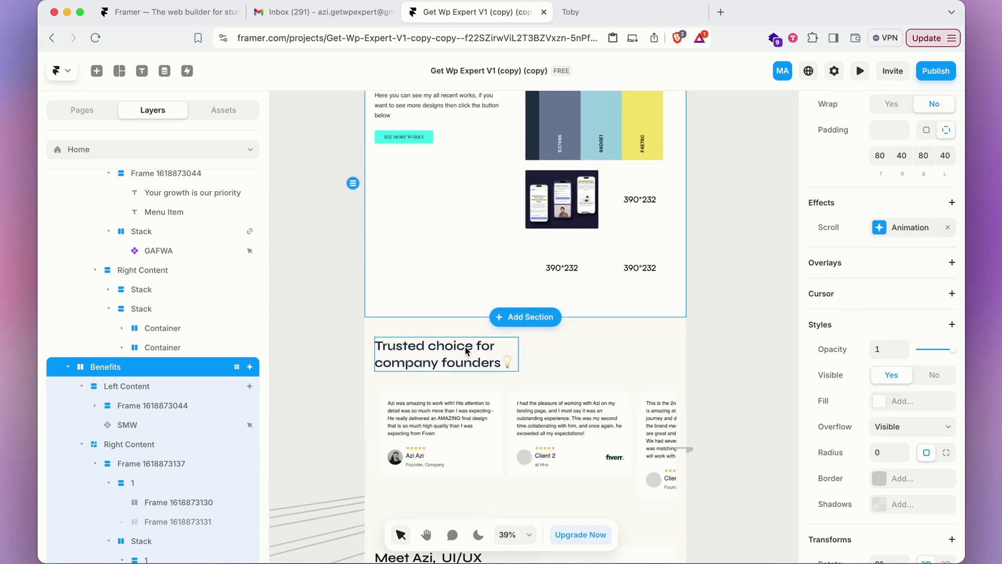
{"action": "scroll", "coordinate": [575, 394], "scroll_direction": "down", "scroll_amount": 4}
{"action": "left_click", "coordinate": [449, 346]}
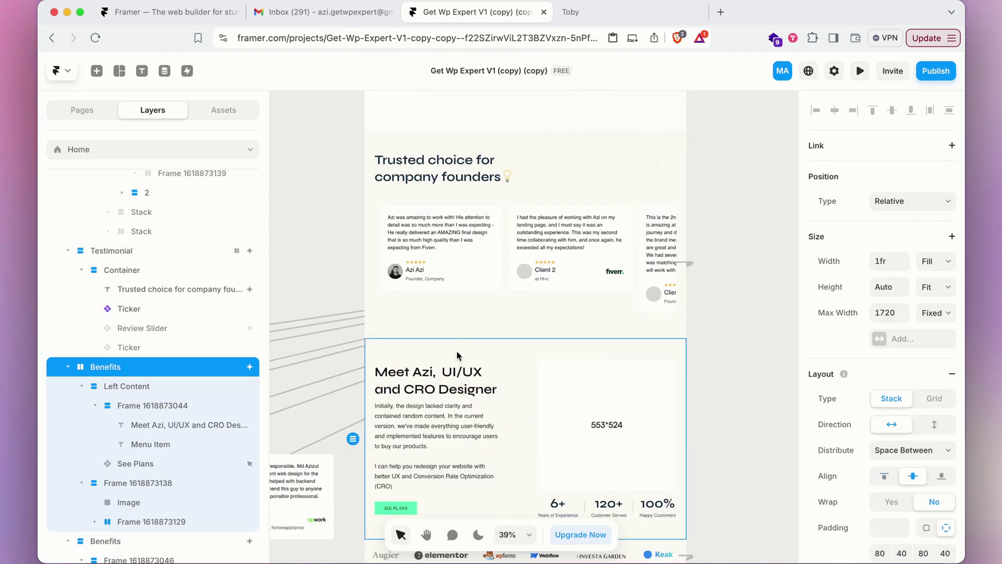
{"action": "scroll", "coordinate": [901, 423], "scroll_direction": "down", "scroll_amount": 8}
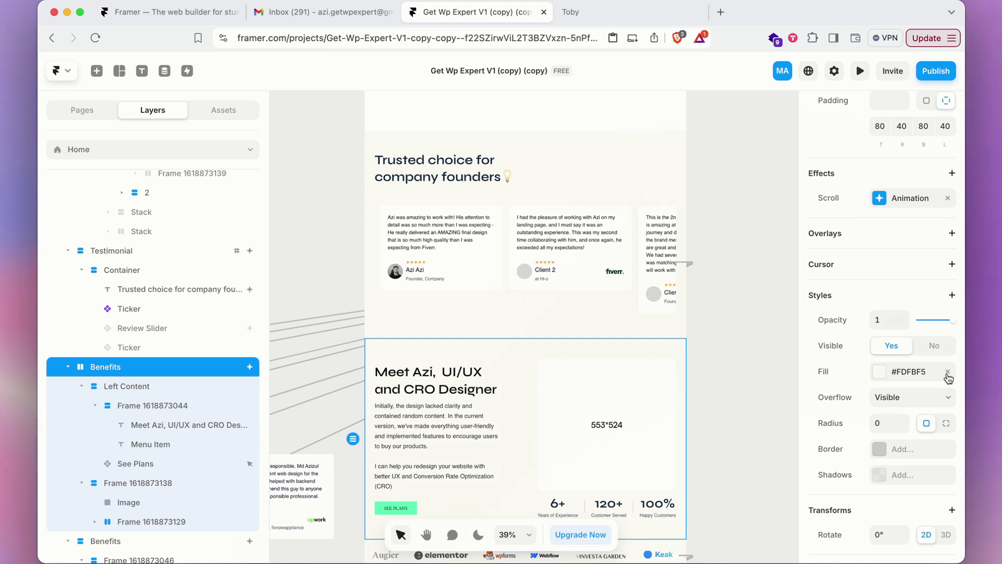
{"action": "left_click", "coordinate": [646, 397]}
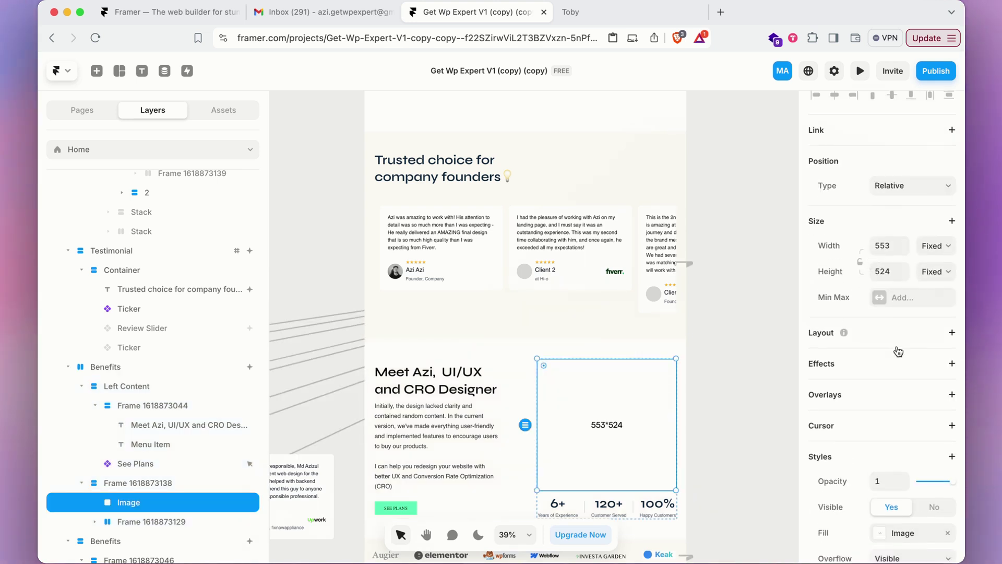
Fill the Meet Azi image placeholder with the uploaded black.jpeg photo
{"action": "scroll", "coordinate": [882, 402], "scroll_direction": "down", "scroll_amount": 5}
{"action": "left_click", "coordinate": [906, 326]}
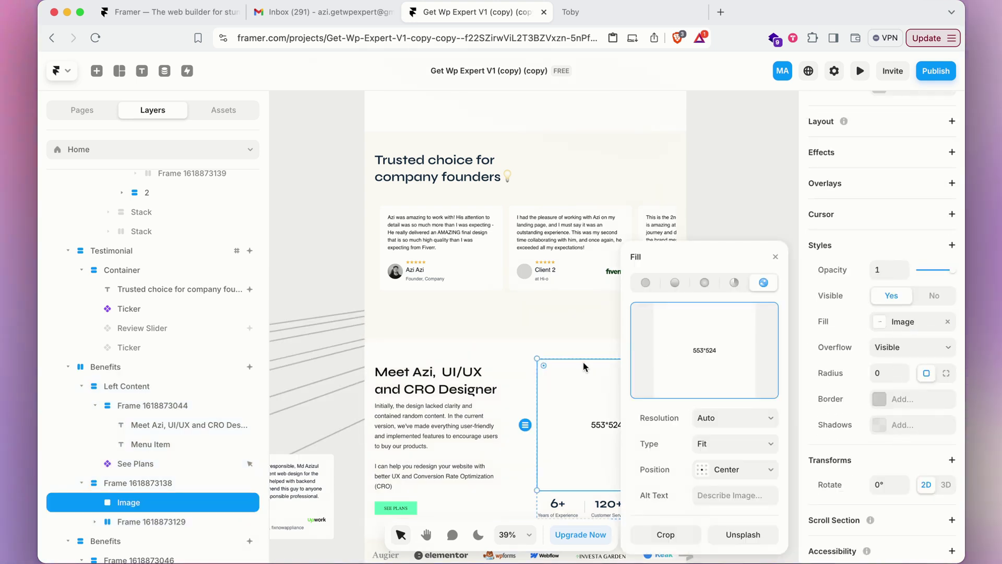
{"action": "left_click", "coordinate": [704, 354]}
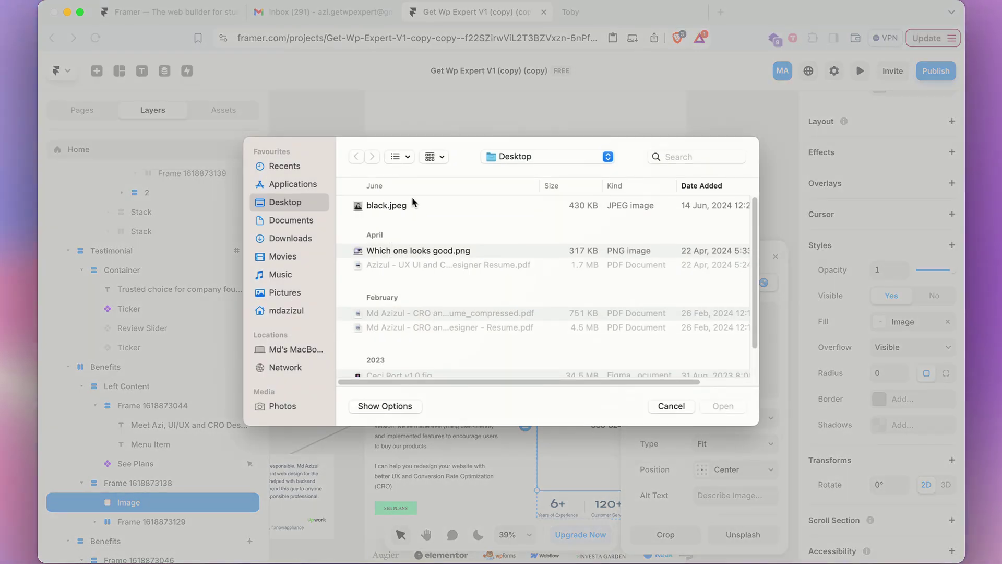
{"action": "double_click", "coordinate": [417, 204]}
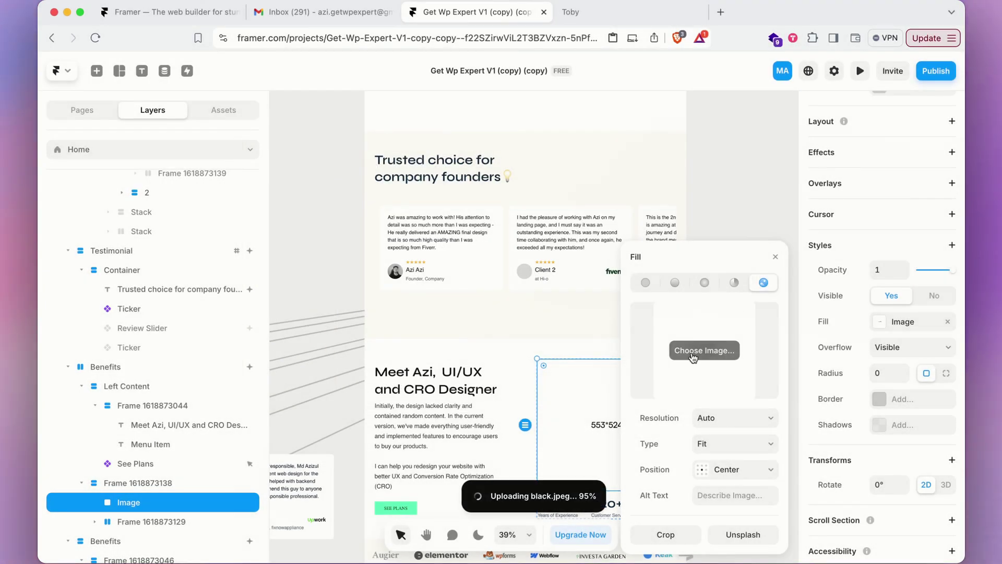
{"action": "left_click", "coordinate": [773, 260]}
Set the portrait image's Overflow to Hidden
{"action": "scroll", "coordinate": [710, 290], "scroll_direction": "down", "scroll_amount": 3}
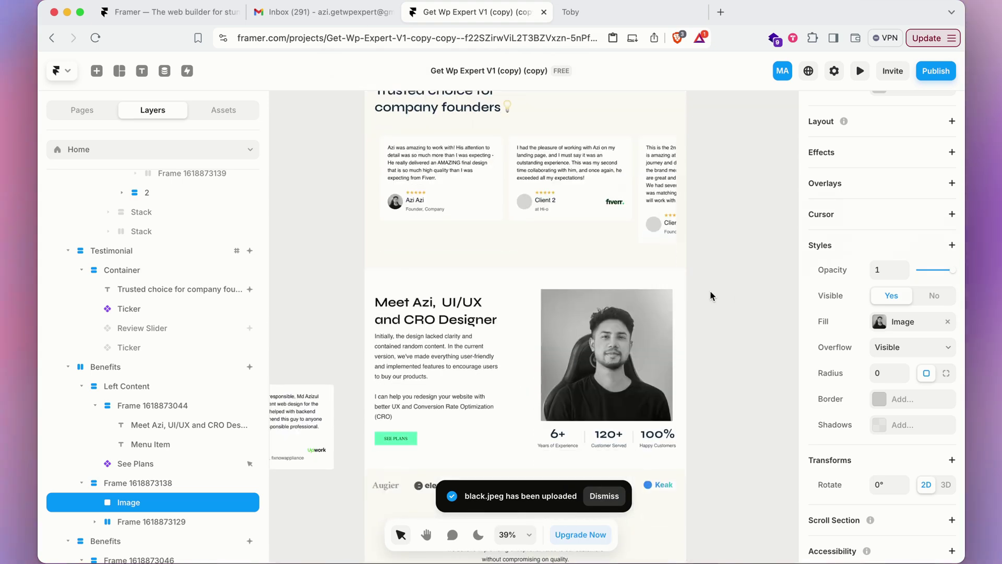
{"action": "right_click", "coordinate": [648, 306]}
{"action": "mouse_move", "coordinate": [704, 496]}
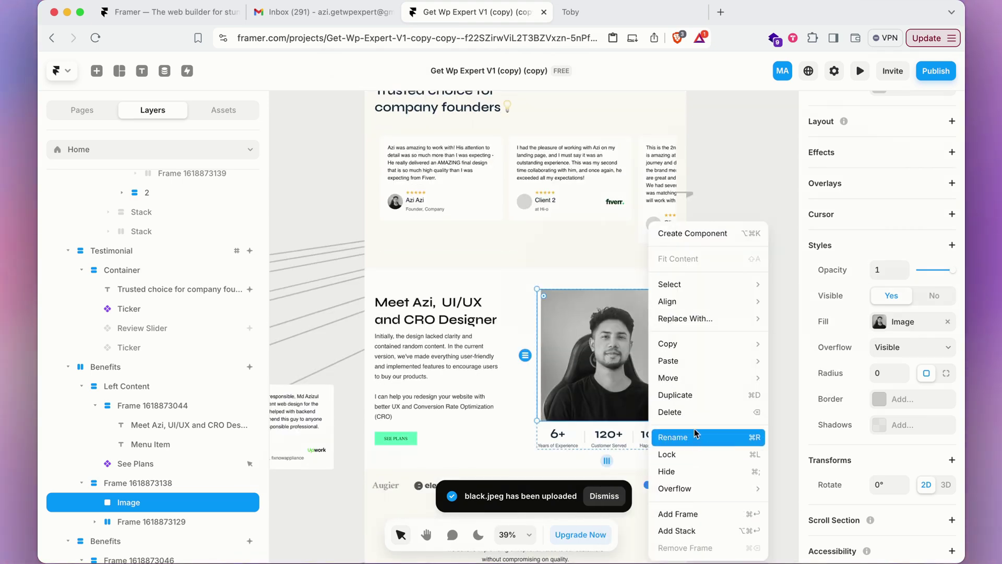
{"action": "mouse_move", "coordinate": [690, 317]}
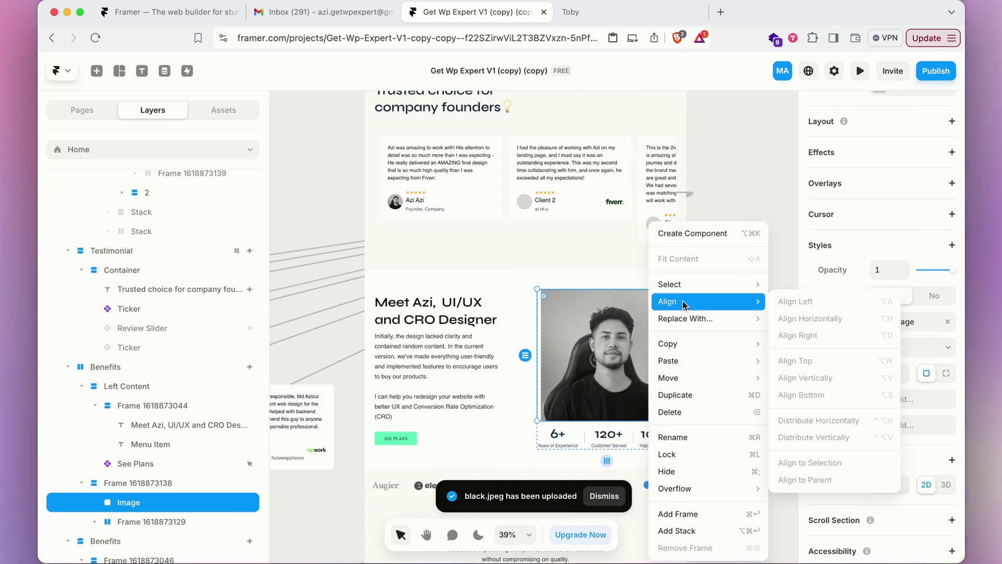
{"action": "mouse_move", "coordinate": [681, 290]}
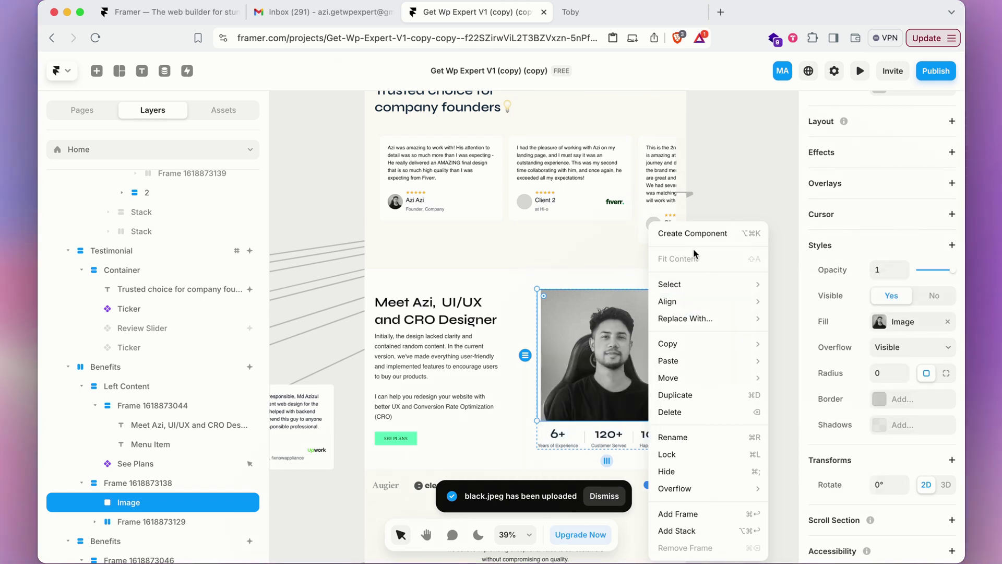
{"action": "left_click", "coordinate": [599, 379]}
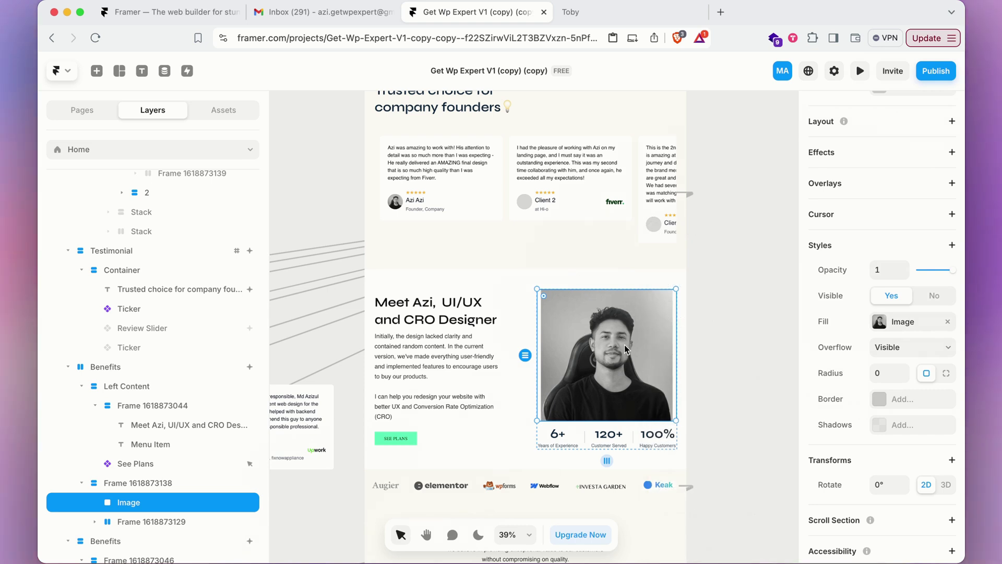
{"action": "left_click", "coordinate": [903, 321]}
{"action": "scroll", "coordinate": [720, 470], "scroll_direction": "down", "scroll_amount": 1}
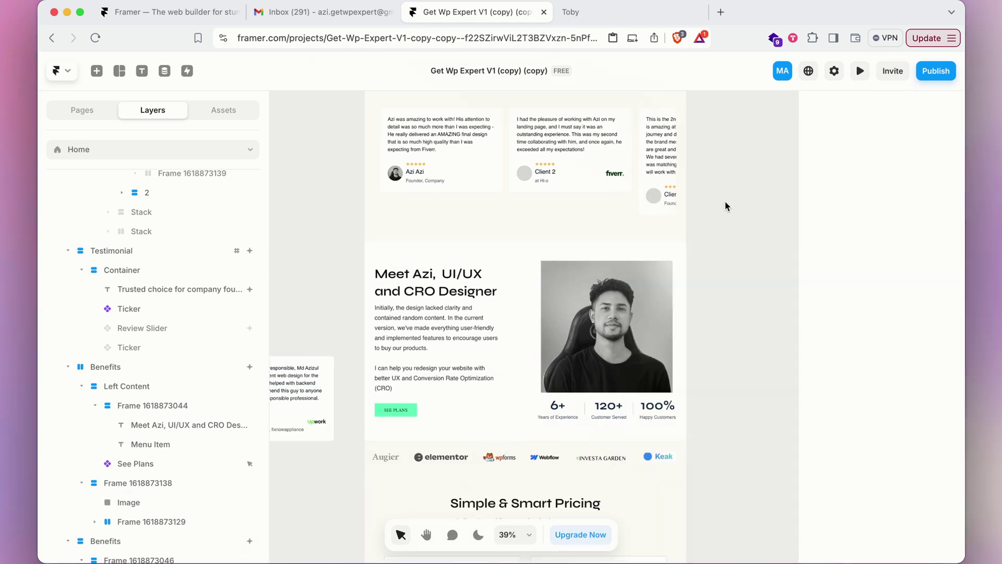
{"action": "left_click", "coordinate": [625, 365]}
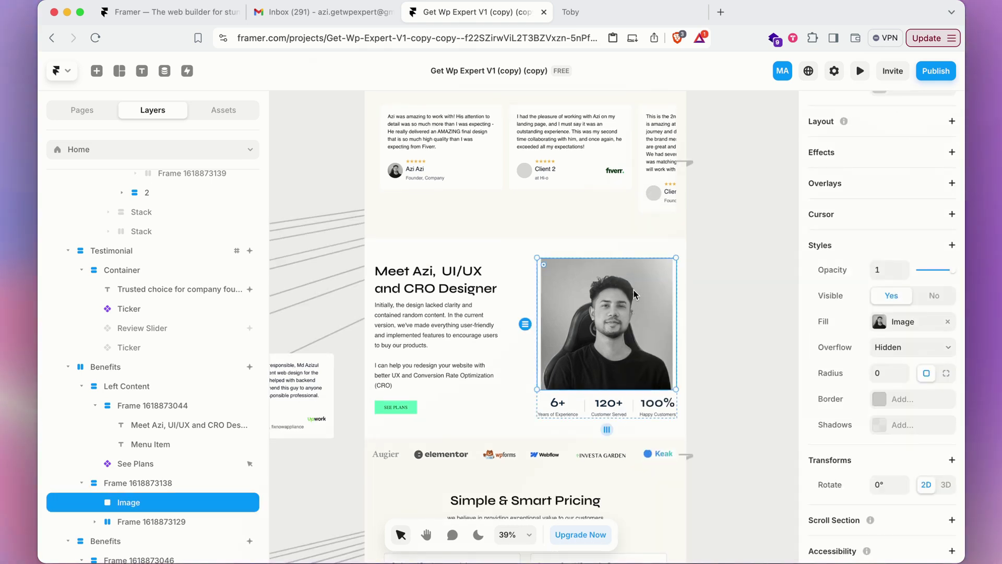
{"action": "key", "text": "Escape"}
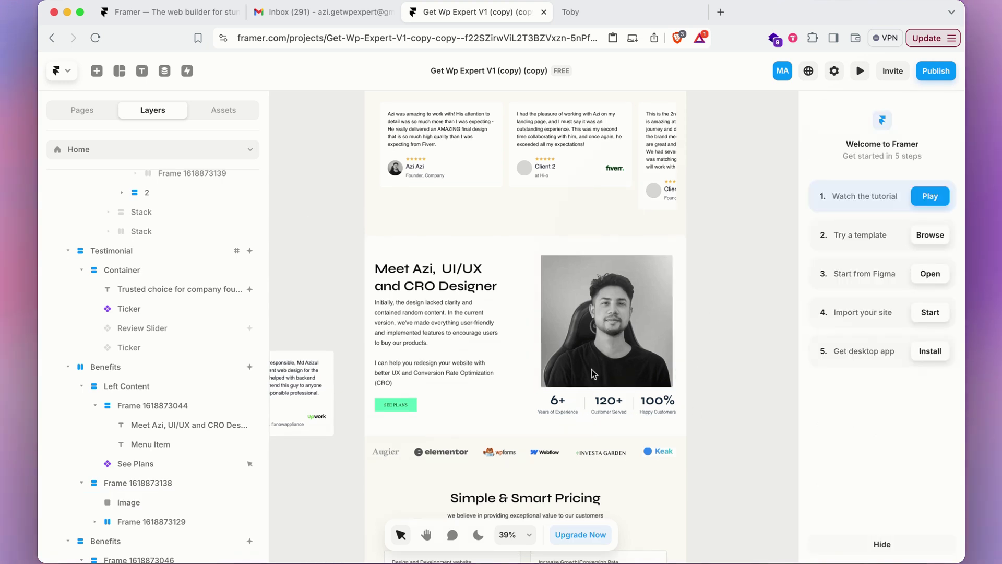
Scroll down through the pricing section and select the FAQ section
{"action": "scroll", "coordinate": [590, 365], "scroll_direction": "down", "scroll_amount": 5}
{"action": "scroll", "coordinate": [588, 371], "scroll_direction": "down", "scroll_amount": 5}
{"action": "left_click", "coordinate": [635, 347]}
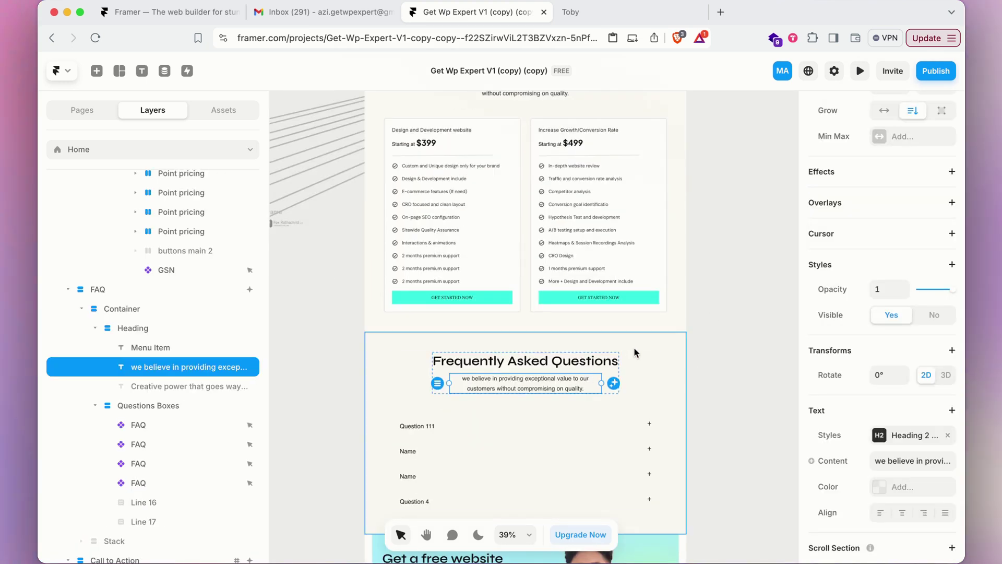
{"action": "scroll", "coordinate": [930, 444], "scroll_direction": "down", "scroll_amount": 8}
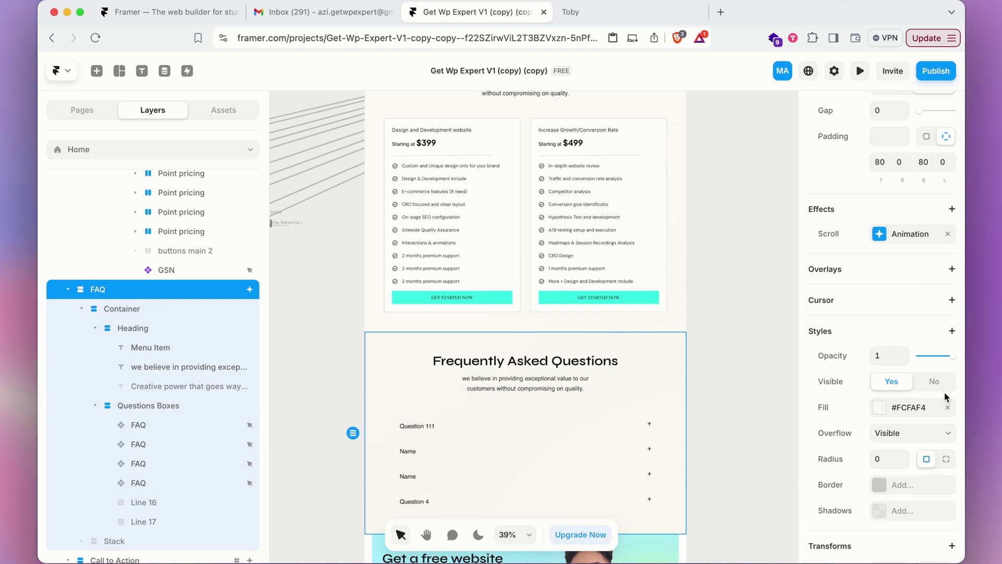
{"action": "scroll", "coordinate": [569, 393], "scroll_direction": "down", "scroll_amount": 10}
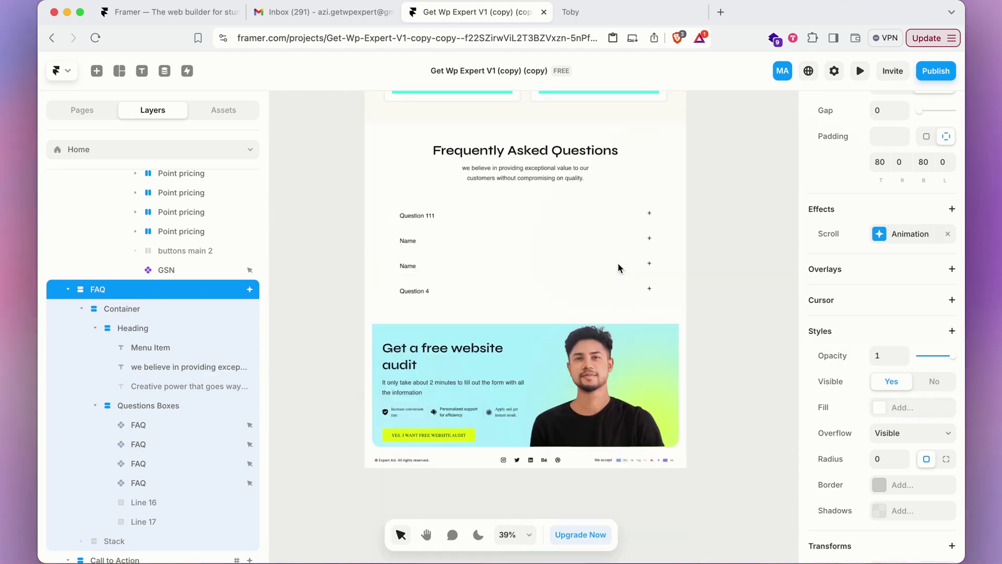
Open the Work Slider component in the editor and select placeholder card 01
{"action": "left_click", "coordinate": [490, 288]}
{"action": "scroll", "coordinate": [489, 288], "scroll_direction": "up", "scroll_amount": 15}
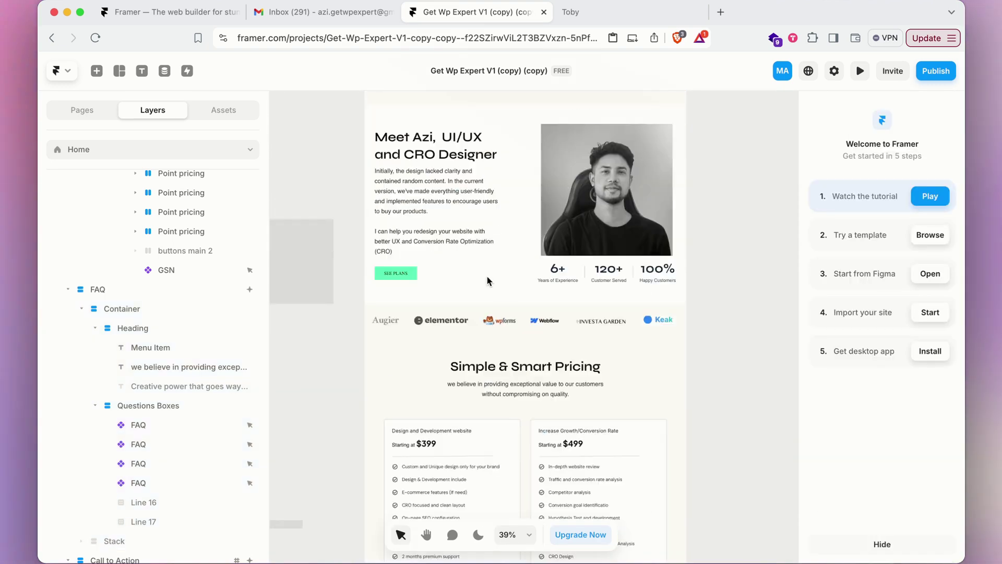
{"action": "scroll", "coordinate": [490, 262], "scroll_direction": "down", "scroll_amount": 8}
{"action": "scroll", "coordinate": [494, 266], "scroll_direction": "up", "scroll_amount": 3}
{"action": "scroll", "coordinate": [497, 271], "scroll_direction": "up", "scroll_amount": 15}
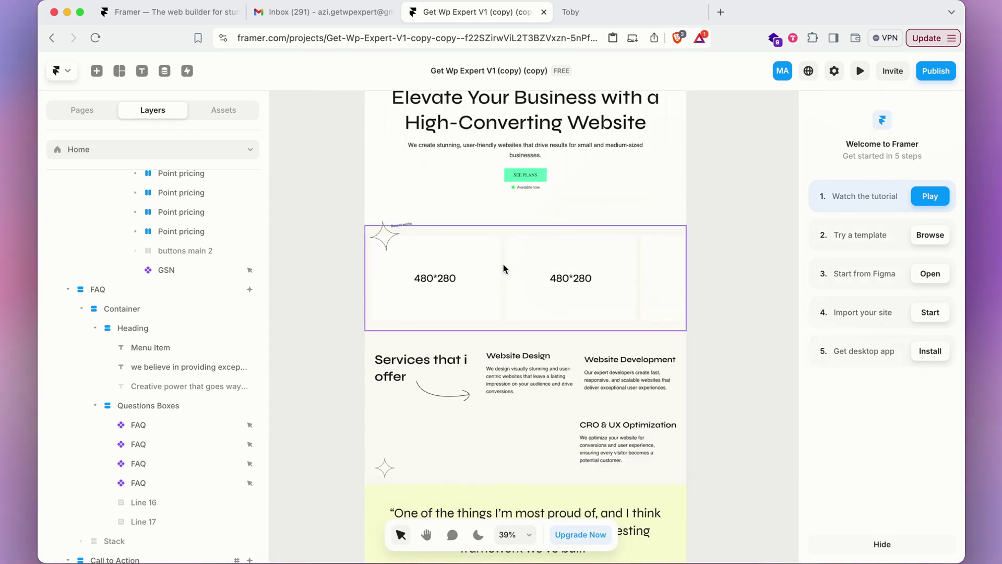
{"action": "scroll", "coordinate": [503, 263], "scroll_direction": "up", "scroll_amount": 3}
{"action": "left_click", "coordinate": [445, 419]}
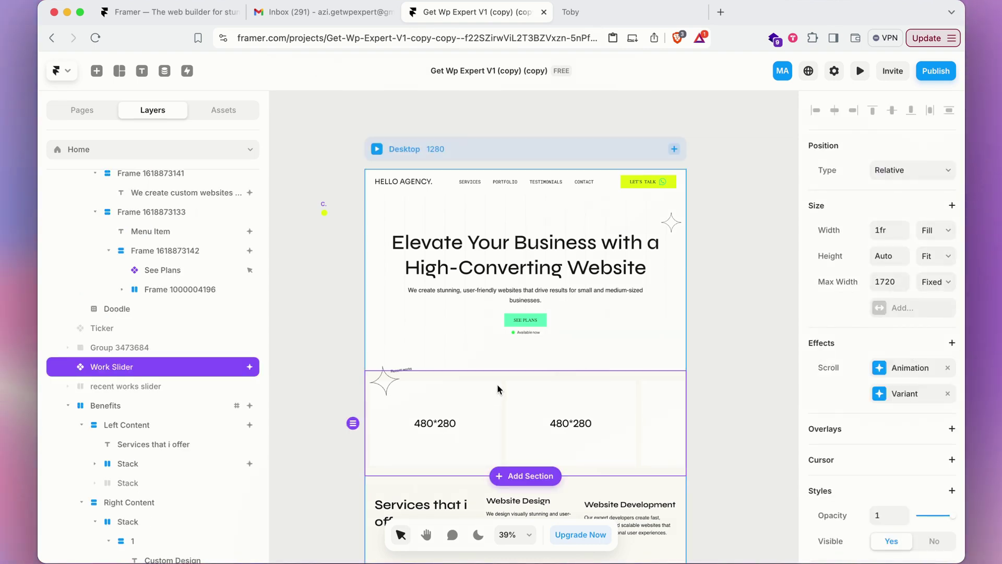
{"action": "scroll", "coordinate": [488, 394], "scroll_direction": "down", "scroll_amount": 5}
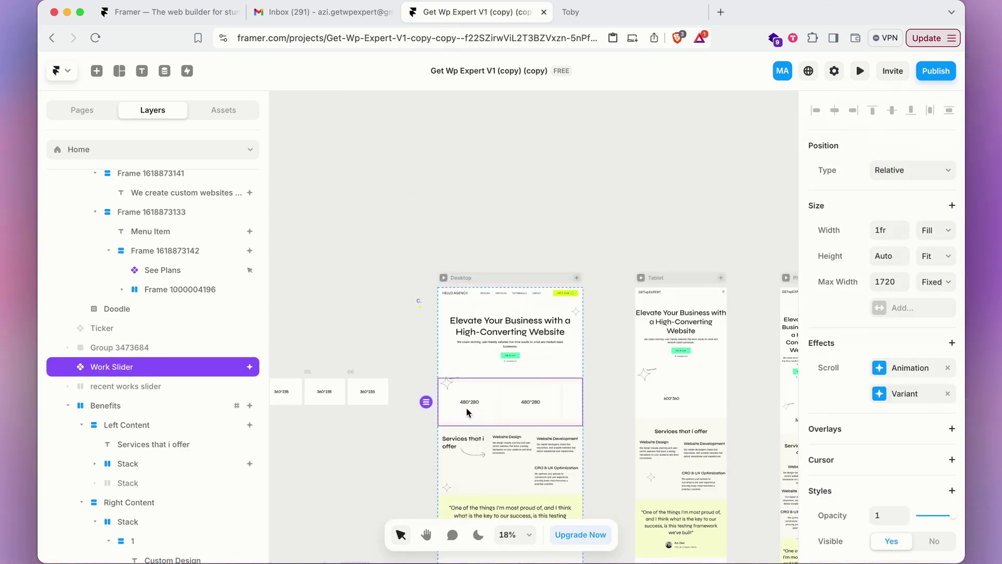
{"action": "double_click", "coordinate": [467, 408]}
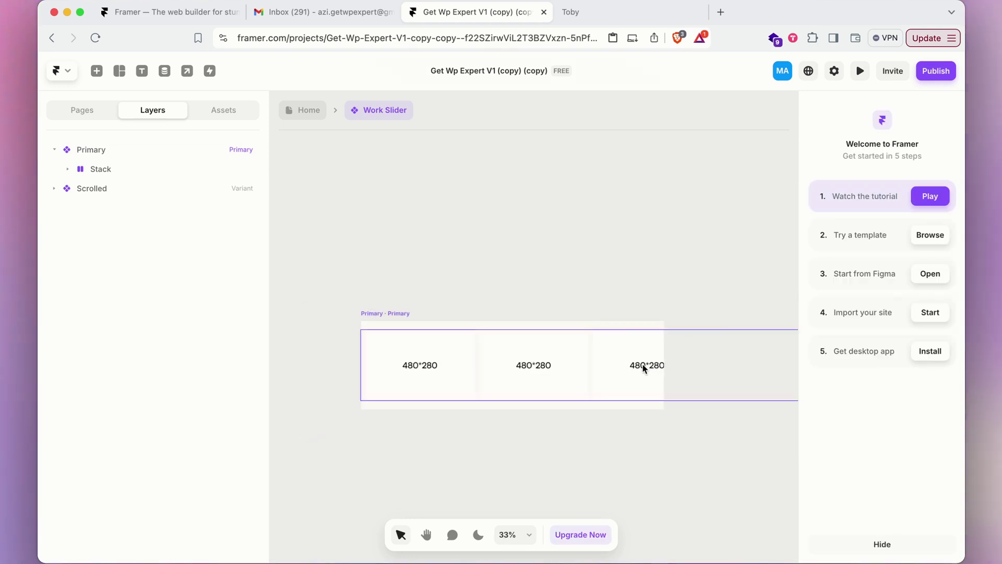
{"action": "left_click", "coordinate": [445, 370]}
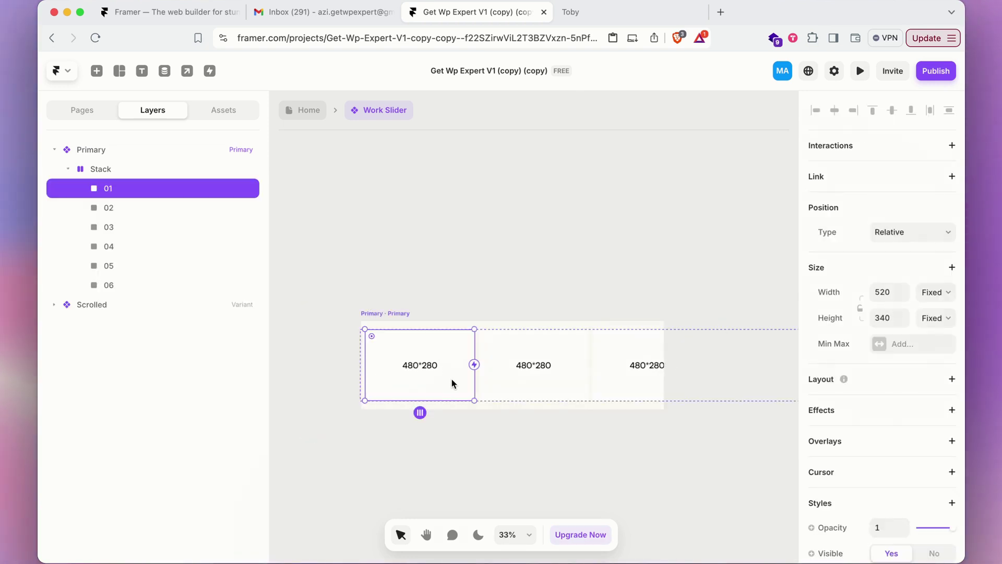
{"action": "mouse_move", "coordinate": [444, 538]}
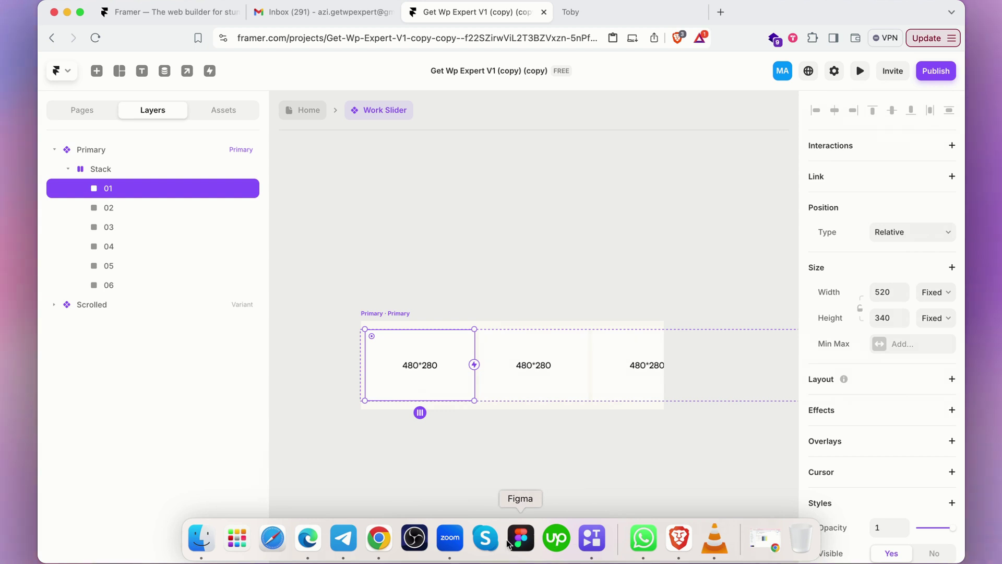
{"action": "left_click", "coordinate": [376, 546]}
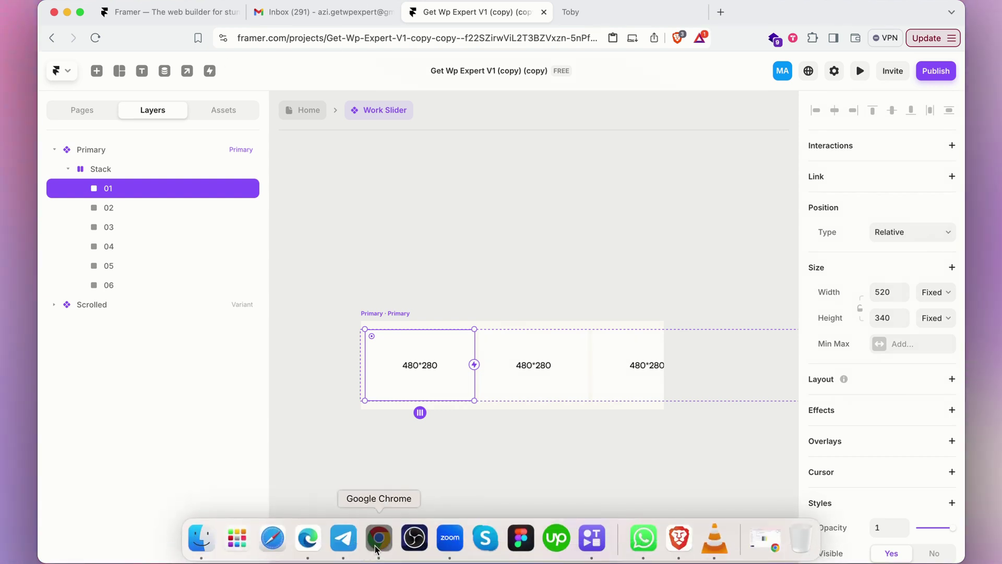
Export frame 1 of the Hello Agency recent works slider as a 1x PNG
{"action": "left_click", "coordinate": [430, 14]}
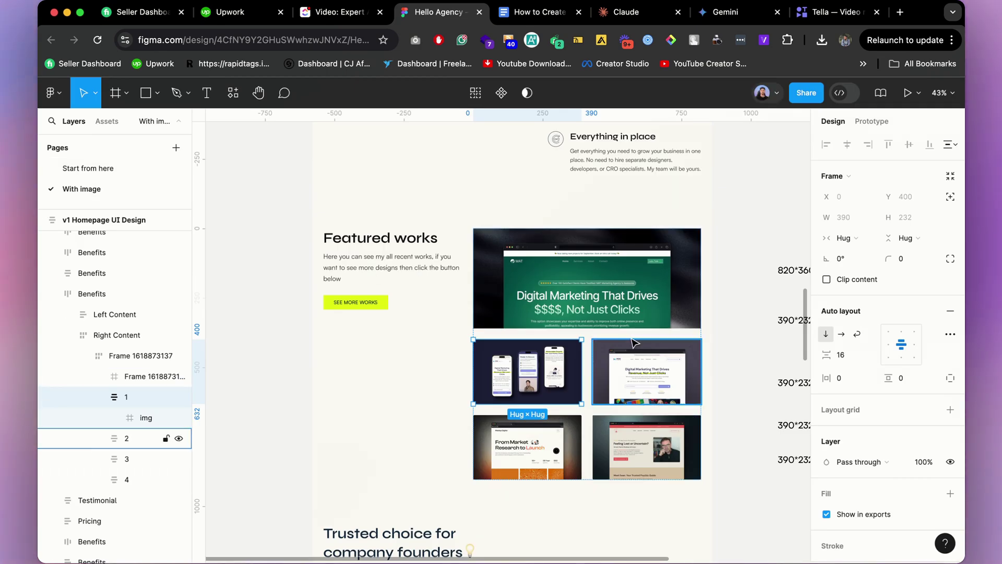
{"action": "scroll", "coordinate": [436, 296], "scroll_direction": "up", "scroll_amount": 15}
{"action": "scroll", "coordinate": [437, 297], "scroll_direction": "up", "scroll_amount": 2}
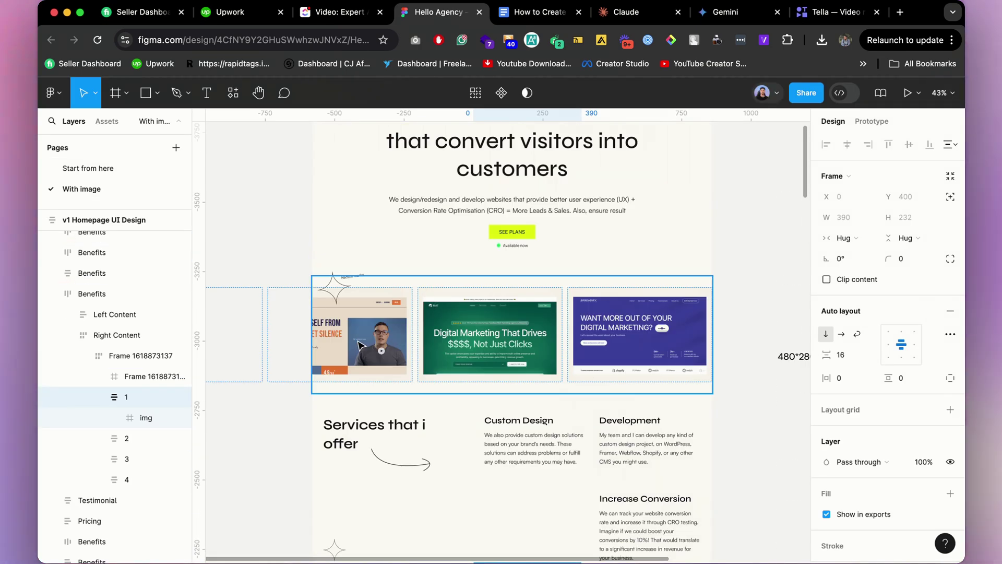
{"action": "left_click", "coordinate": [359, 343]}
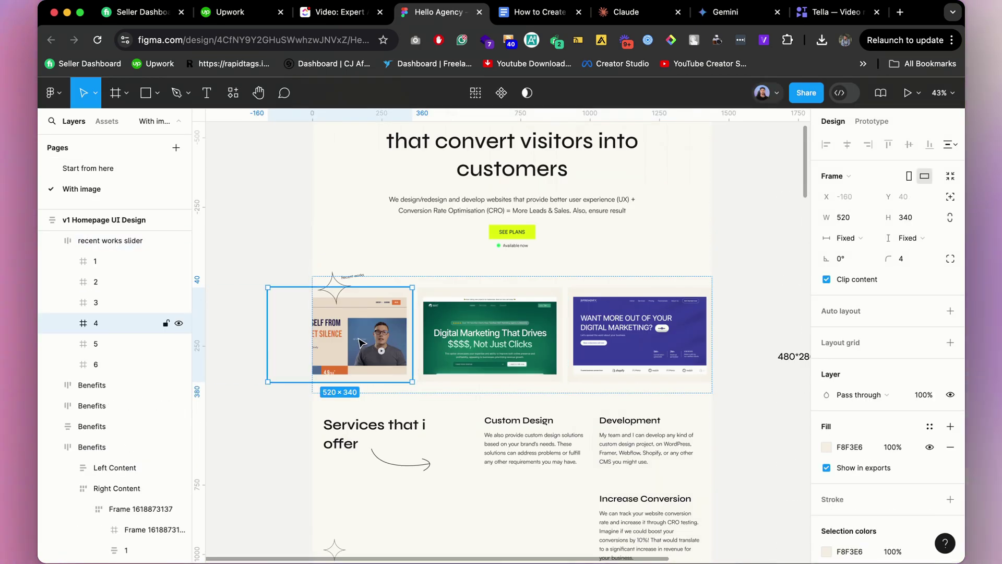
{"action": "left_click", "coordinate": [133, 263]}
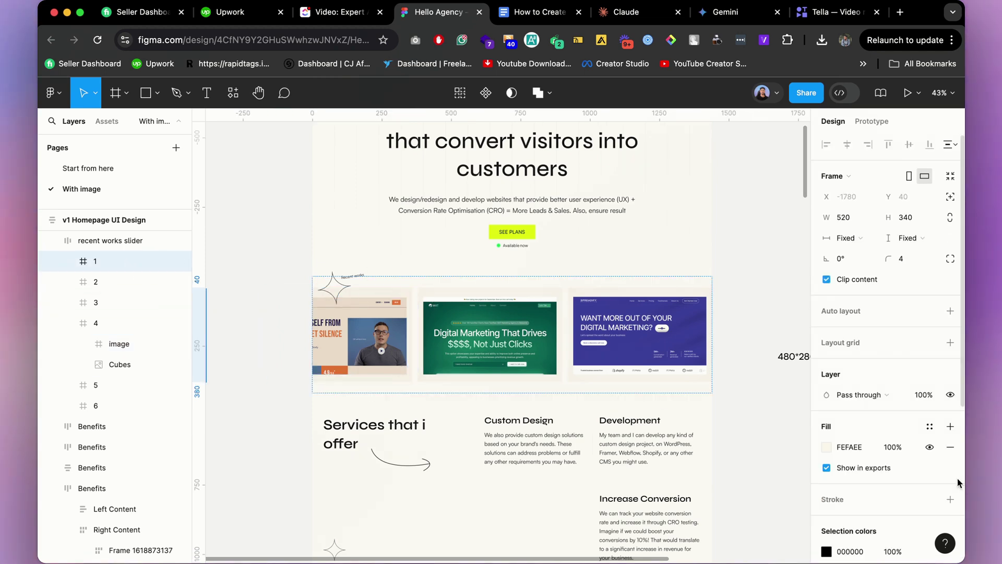
{"action": "scroll", "coordinate": [902, 459], "scroll_direction": "down", "scroll_amount": 5}
{"action": "left_click", "coordinate": [922, 491]}
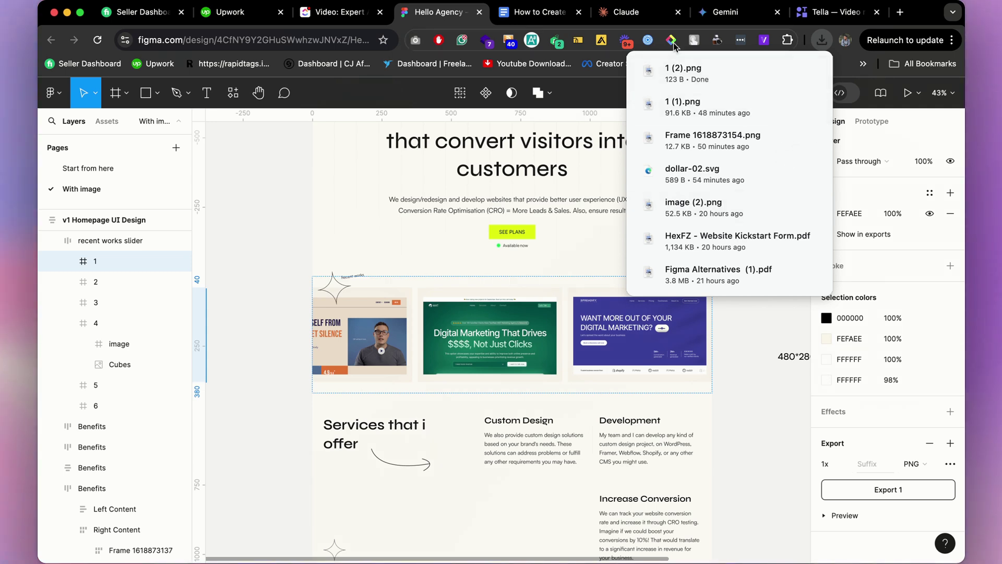
Upload 1 (2).png from Downloads as Work Slider card 01's image fill
{"action": "left_click", "coordinate": [679, 539]}
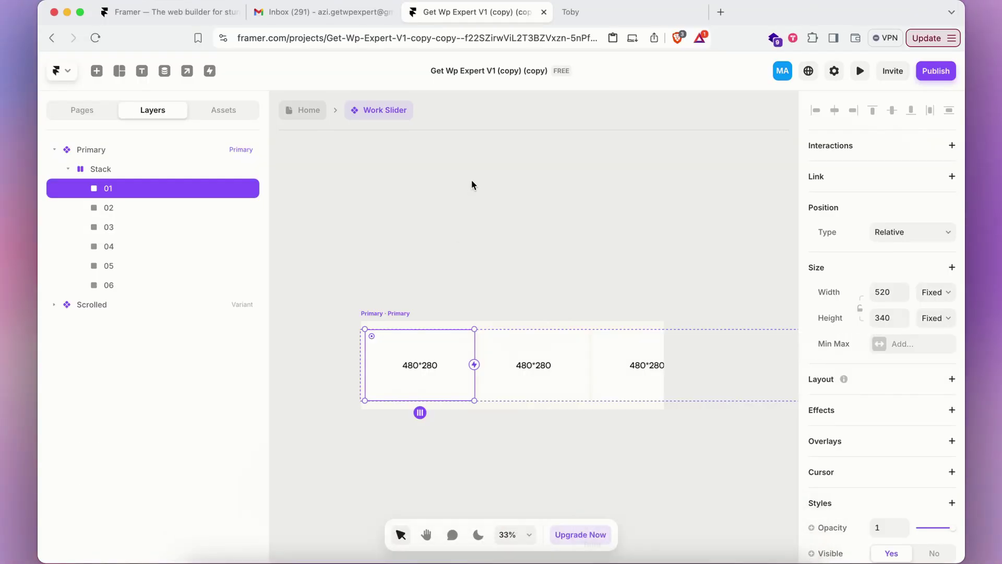
{"action": "scroll", "coordinate": [891, 518], "scroll_direction": "down", "scroll_amount": 5}
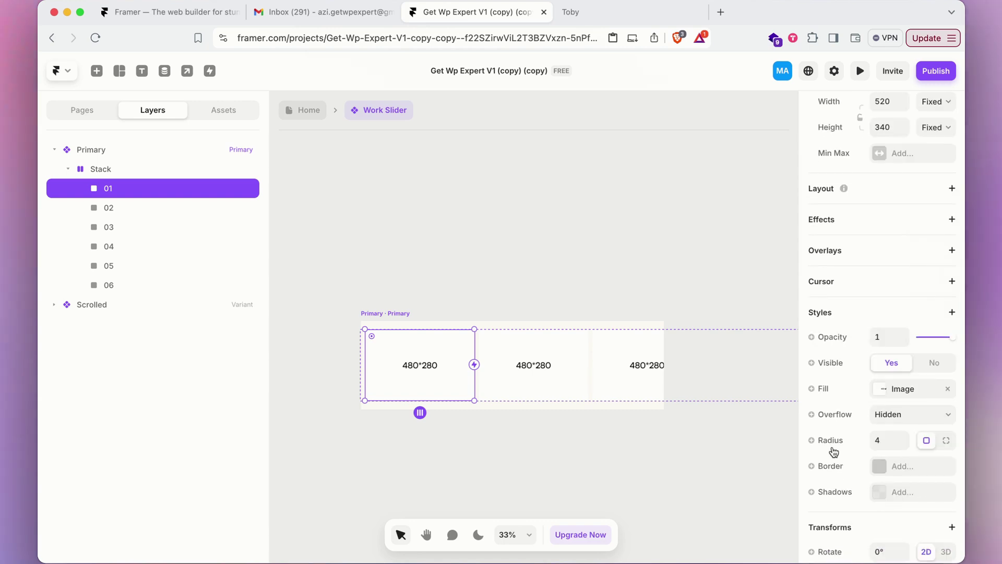
{"action": "left_click", "coordinate": [887, 388]}
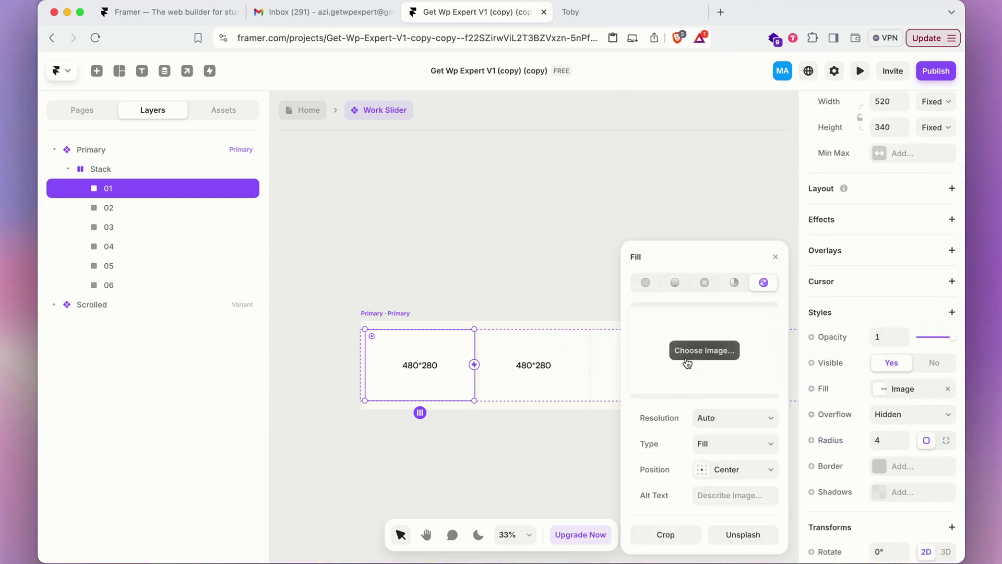
{"action": "left_click", "coordinate": [688, 364]}
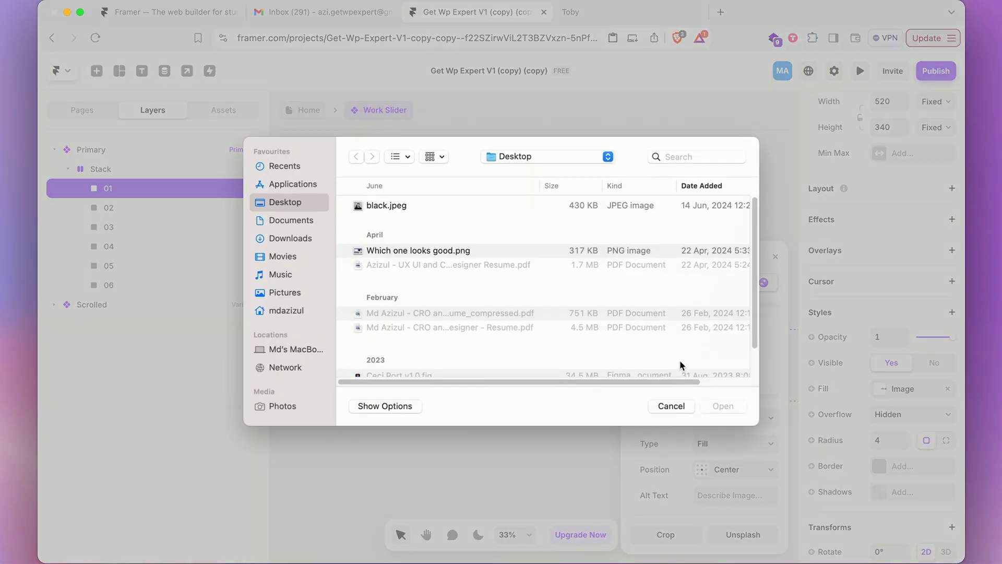
{"action": "left_click", "coordinate": [290, 239]}
{"action": "double_click", "coordinate": [407, 207]}
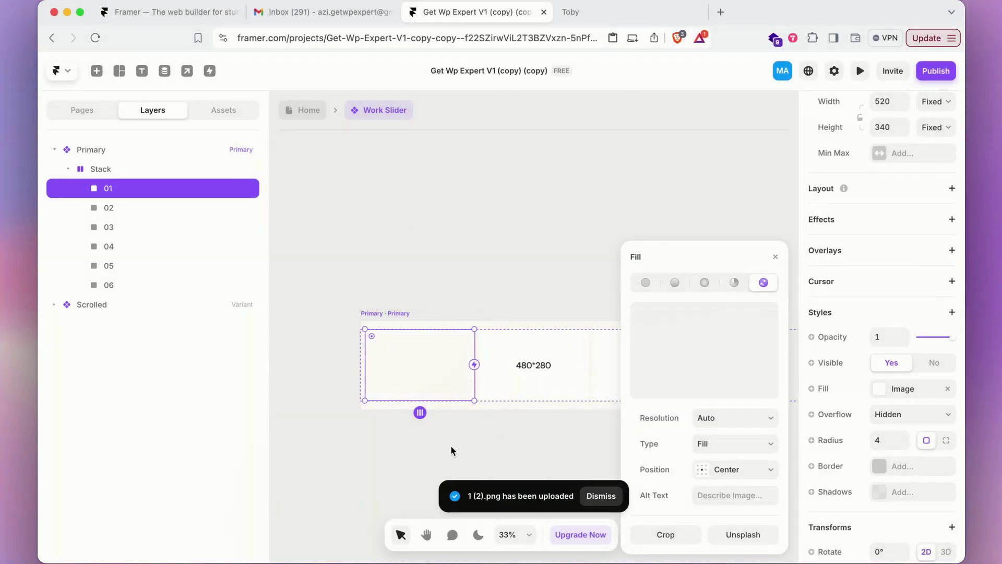
Select recent-works card 4 in Figma, then return to Framer
{"action": "mouse_move", "coordinate": [566, 535]}
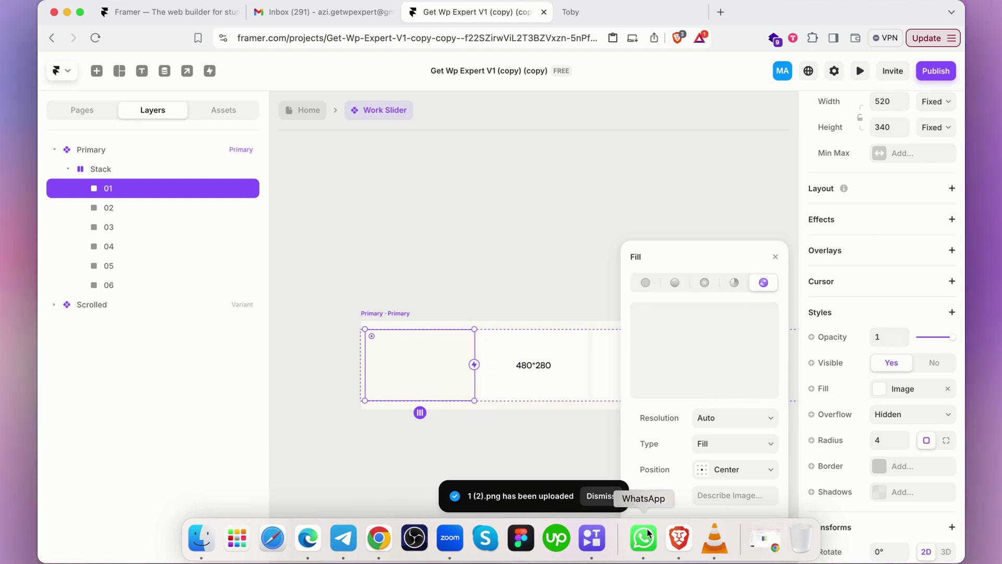
{"action": "left_click", "coordinate": [374, 543]}
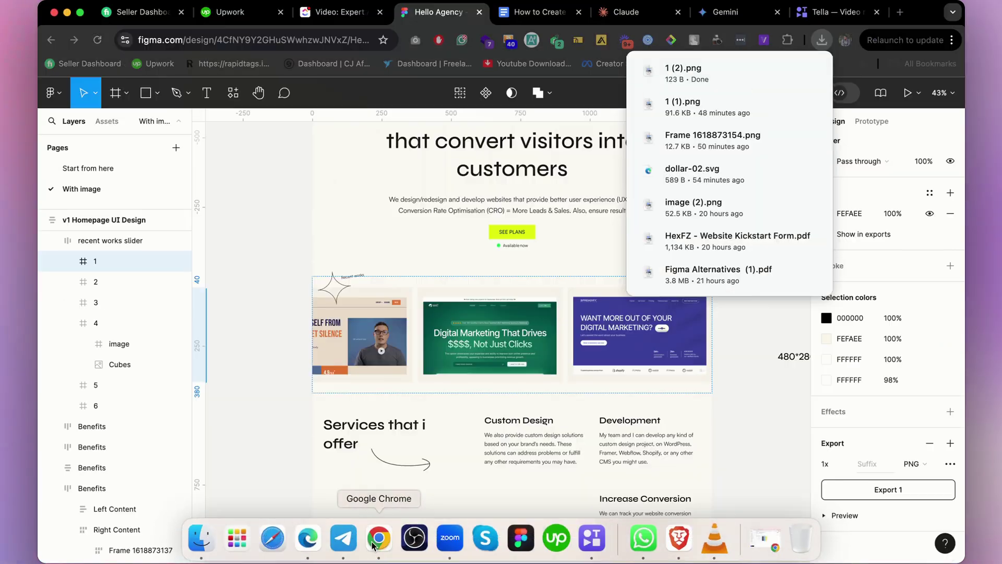
{"action": "left_click", "coordinate": [167, 323]}
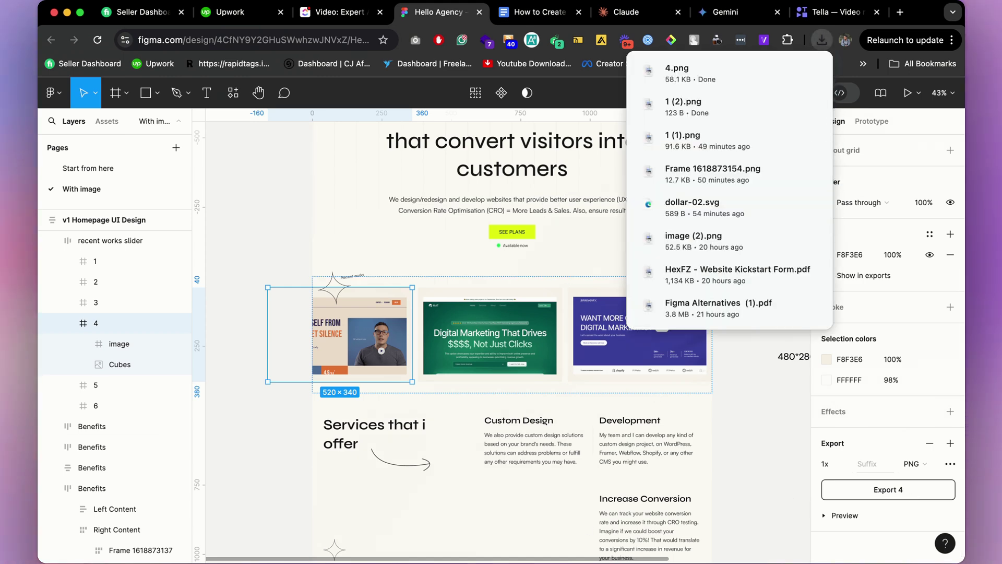
{"action": "mouse_move", "coordinate": [593, 538]}
{"action": "left_click", "coordinate": [698, 538]}
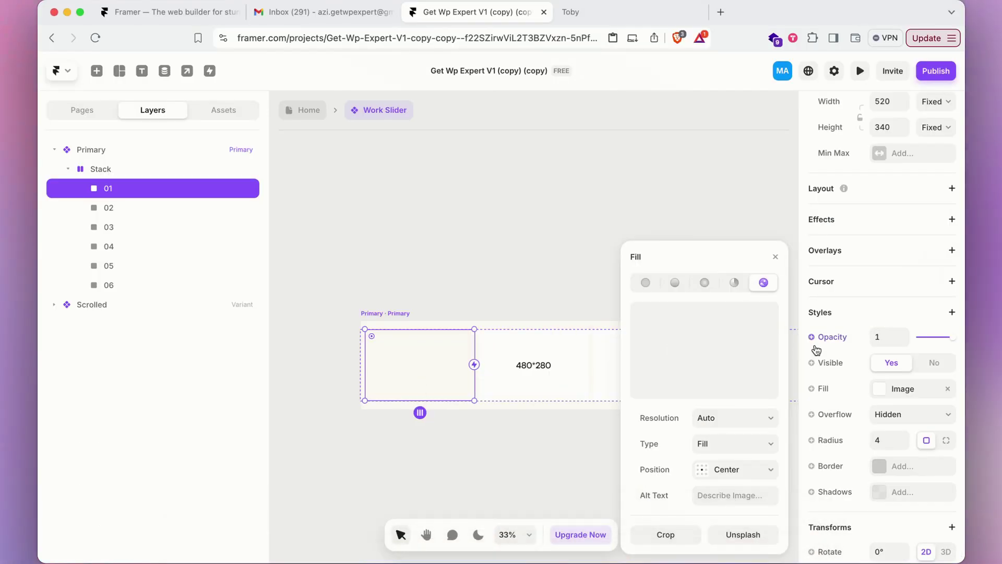
Replace slide 01's image fill with 4.png and select slide 02
{"action": "left_click", "coordinate": [705, 351]}
{"action": "double_click", "coordinate": [421, 207]}
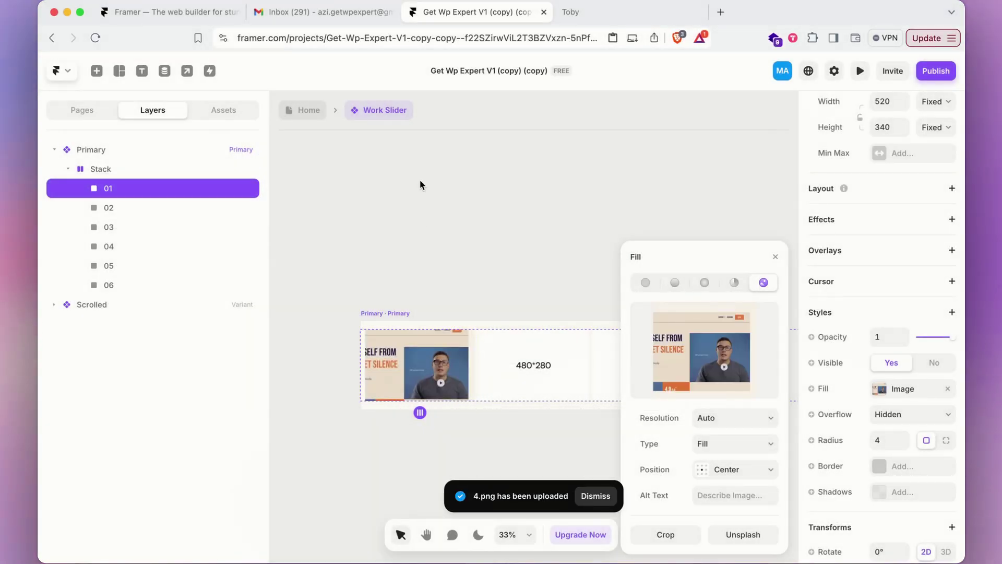
{"action": "left_click", "coordinate": [447, 235]}
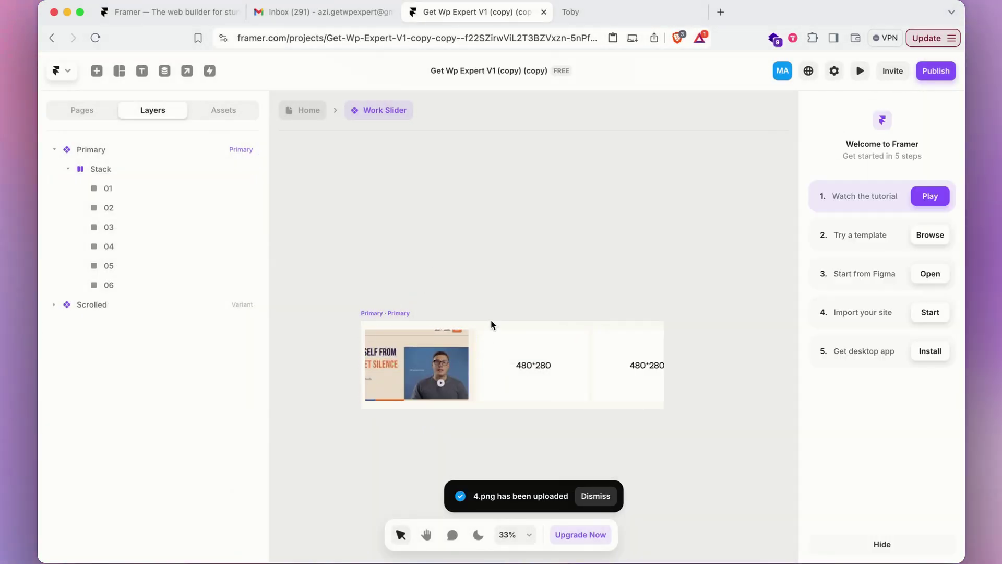
{"action": "left_click", "coordinate": [487, 349]}
Go back to Home and select the Tablet layout's Ticker, zooming into its 600*360 frames
{"action": "scroll", "coordinate": [471, 243], "scroll_direction": "down", "scroll_amount": 5}
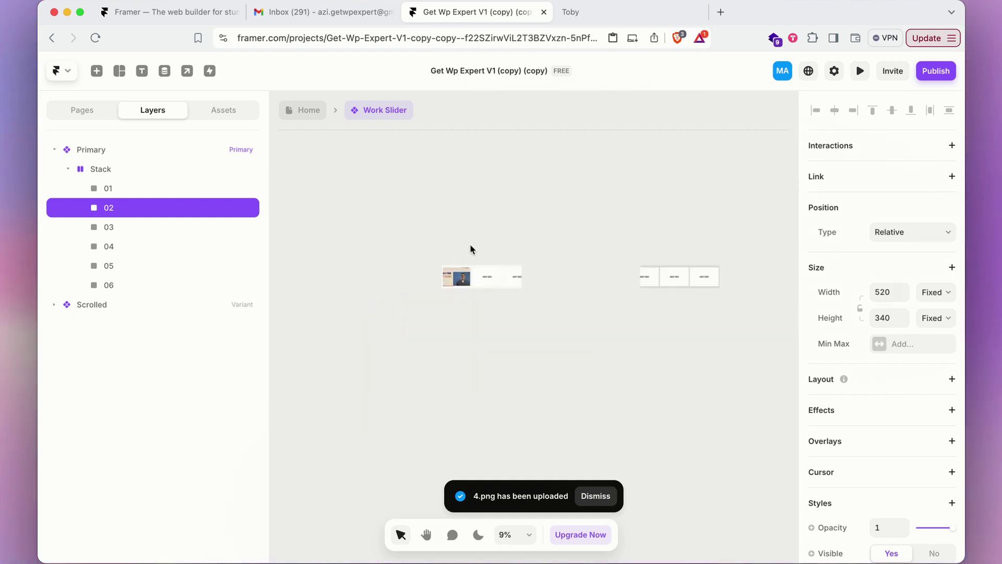
{"action": "left_click", "coordinate": [304, 115]}
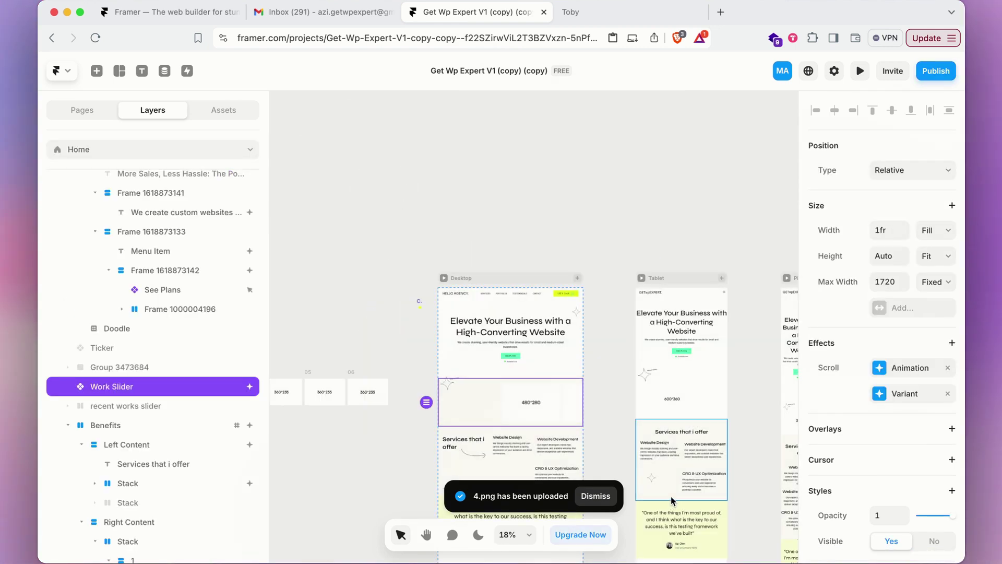
{"action": "scroll", "coordinate": [566, 343], "scroll_direction": "down", "scroll_amount": 2}
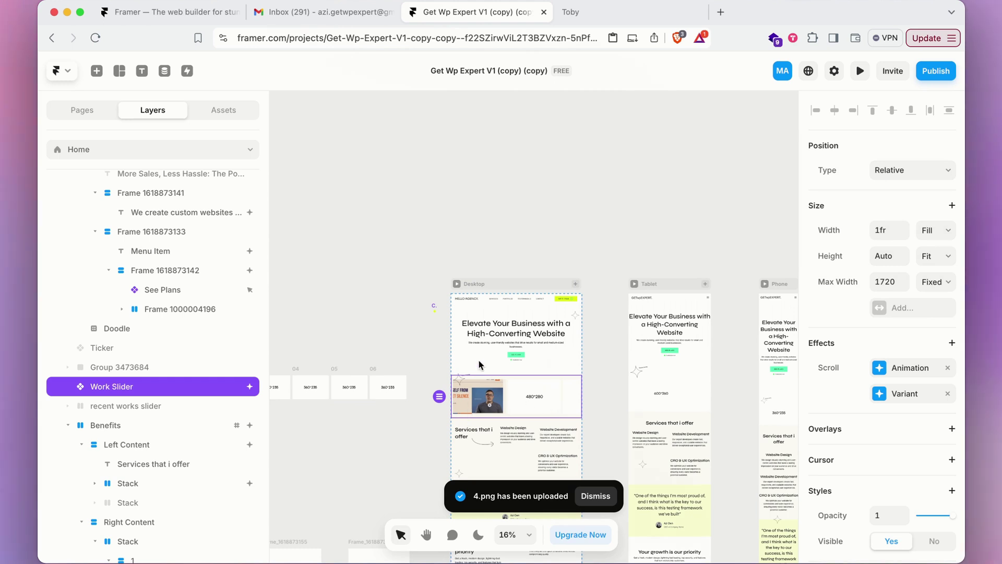
{"action": "left_click", "coordinate": [672, 396]}
{"action": "scroll", "coordinate": [671, 391], "scroll_direction": "down", "scroll_amount": 3}
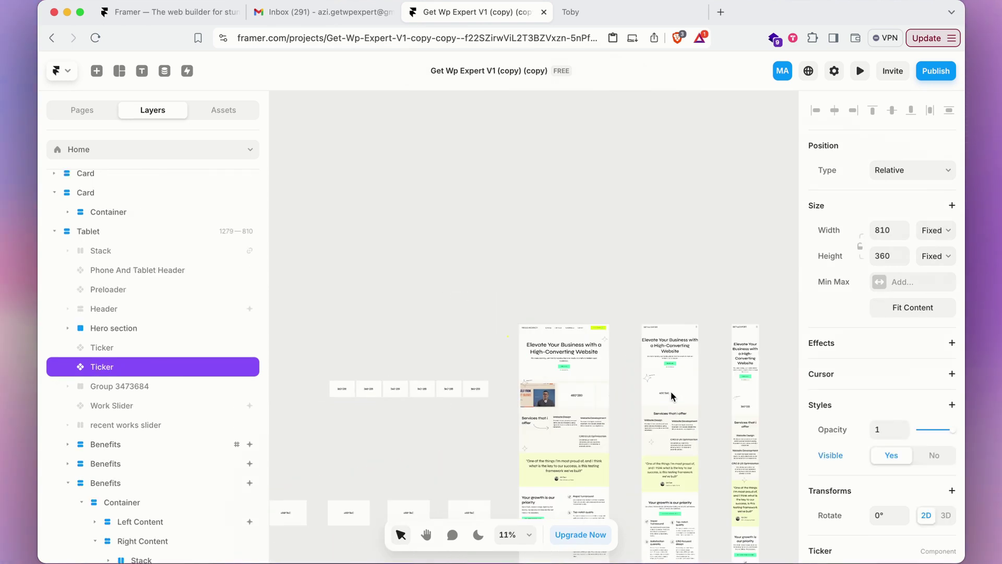
{"action": "scroll", "coordinate": [762, 398], "scroll_direction": "down", "scroll_amount": 5}
{"action": "scroll", "coordinate": [752, 407], "scroll_direction": "up", "scroll_amount": 3}
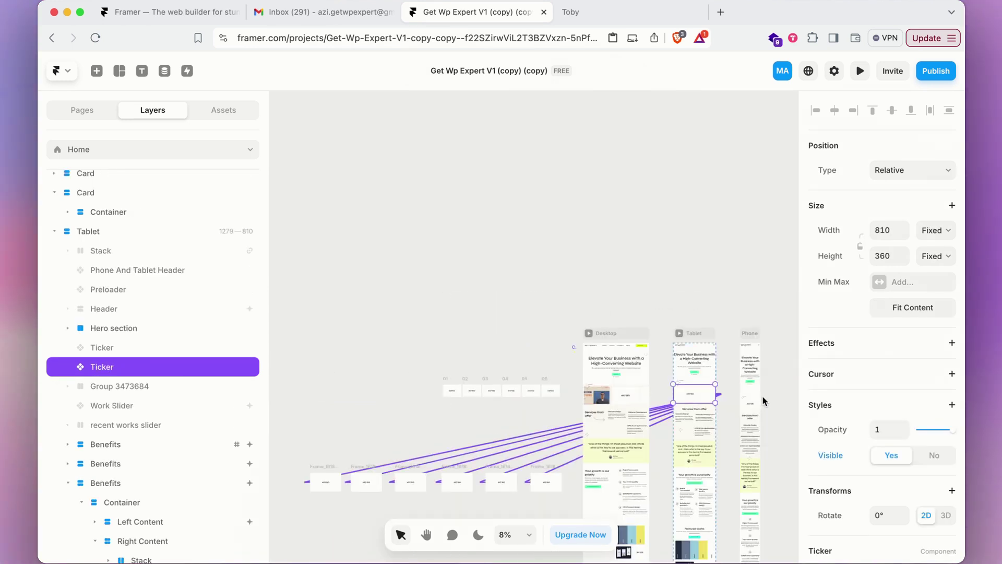
{"action": "left_click", "coordinate": [753, 397]}
{"action": "left_click", "coordinate": [750, 403]}
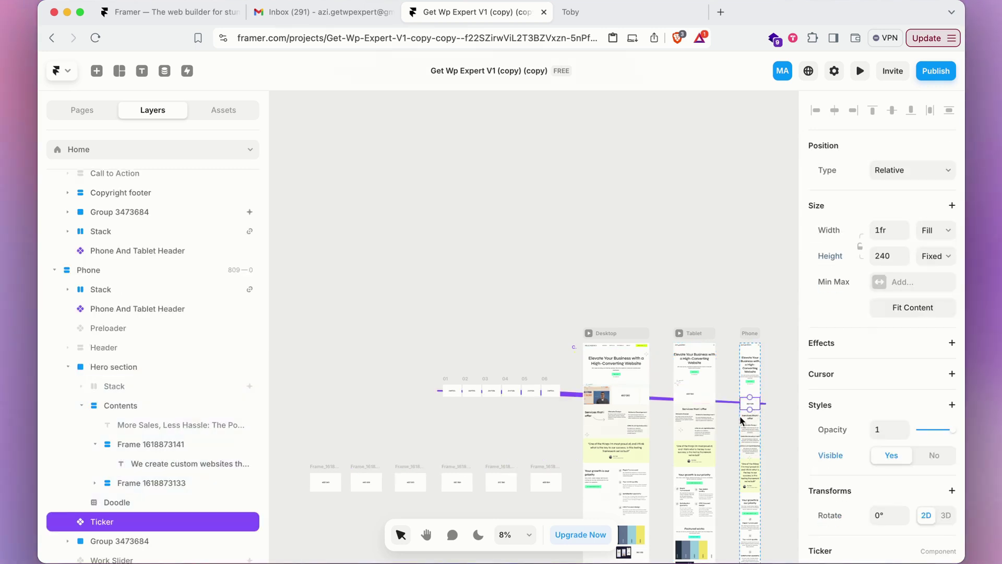
{"action": "left_click", "coordinate": [703, 400]}
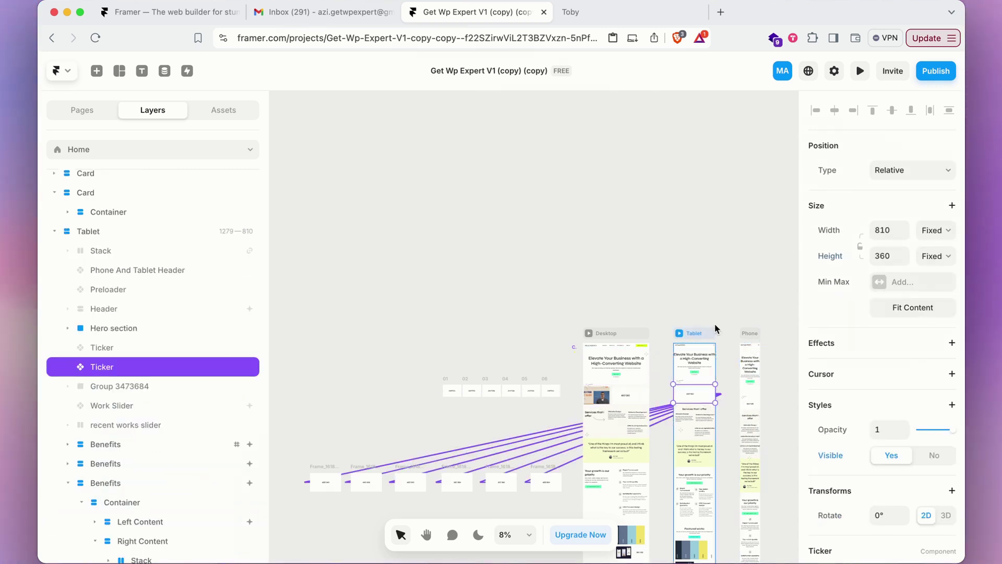
{"action": "scroll", "coordinate": [715, 326], "scroll_direction": "down", "scroll_amount": 5}
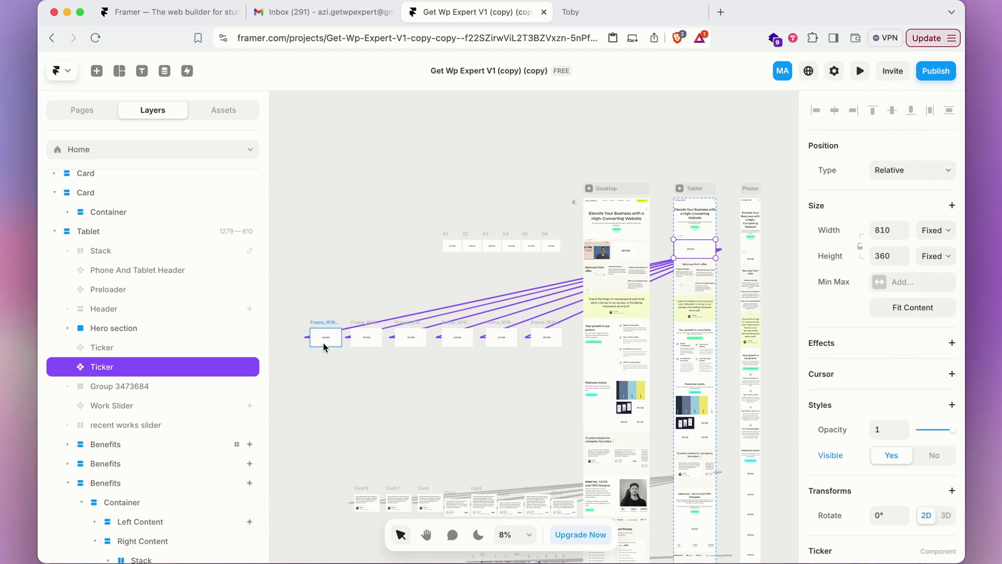
{"action": "scroll", "coordinate": [325, 346], "scroll_direction": "up", "scroll_amount": 5}
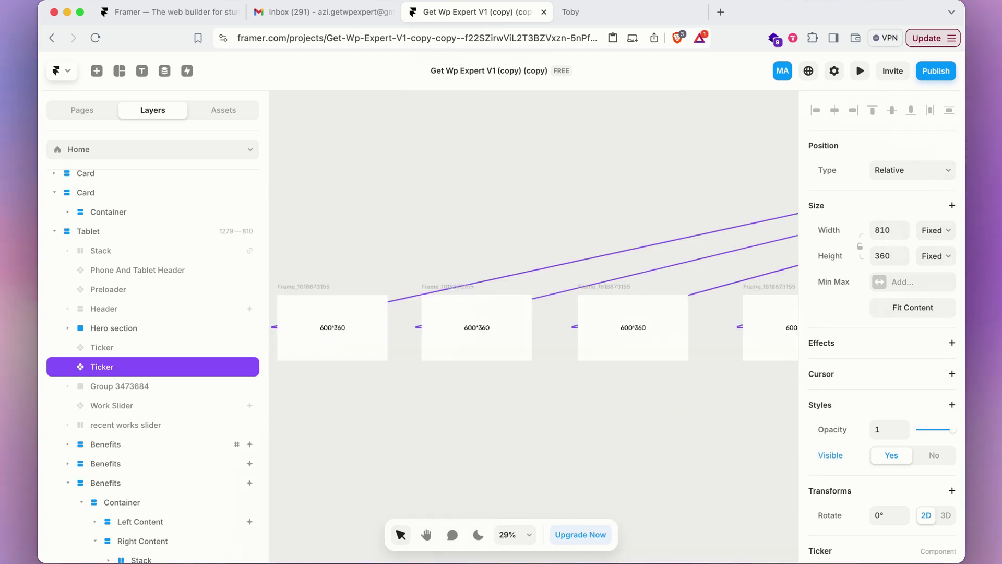
{"action": "scroll", "coordinate": [319, 345], "scroll_direction": "up", "scroll_amount": 3}
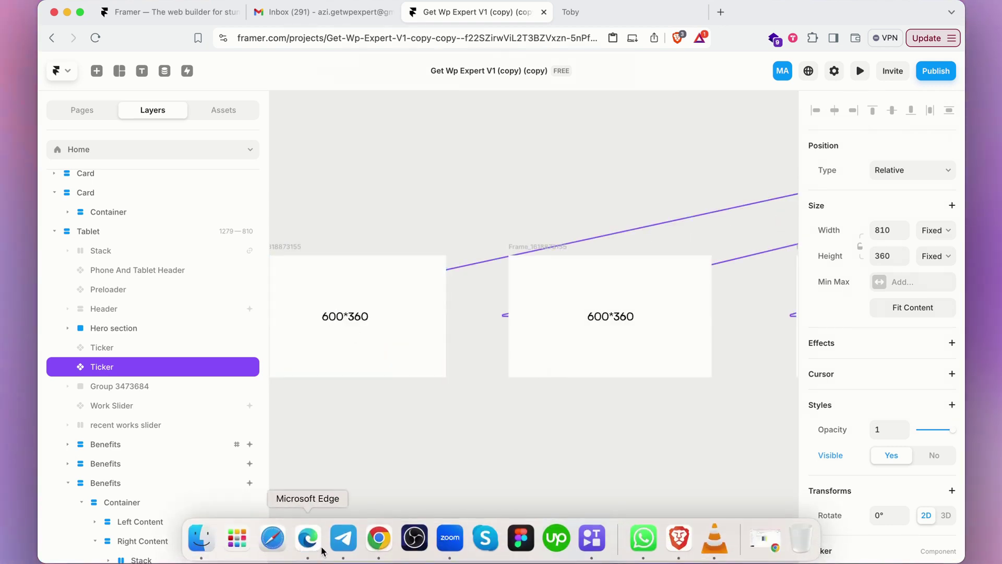
Move Figma frame 4 out of the slider and set its width to 600
{"action": "left_click", "coordinate": [368, 540]}
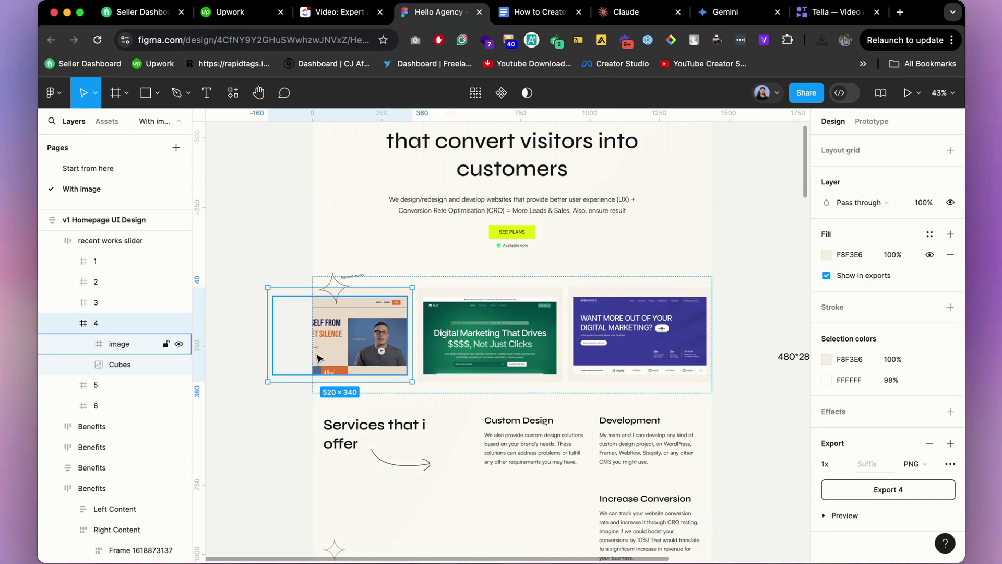
{"action": "scroll", "coordinate": [317, 357], "scroll_direction": "down", "scroll_amount": 5}
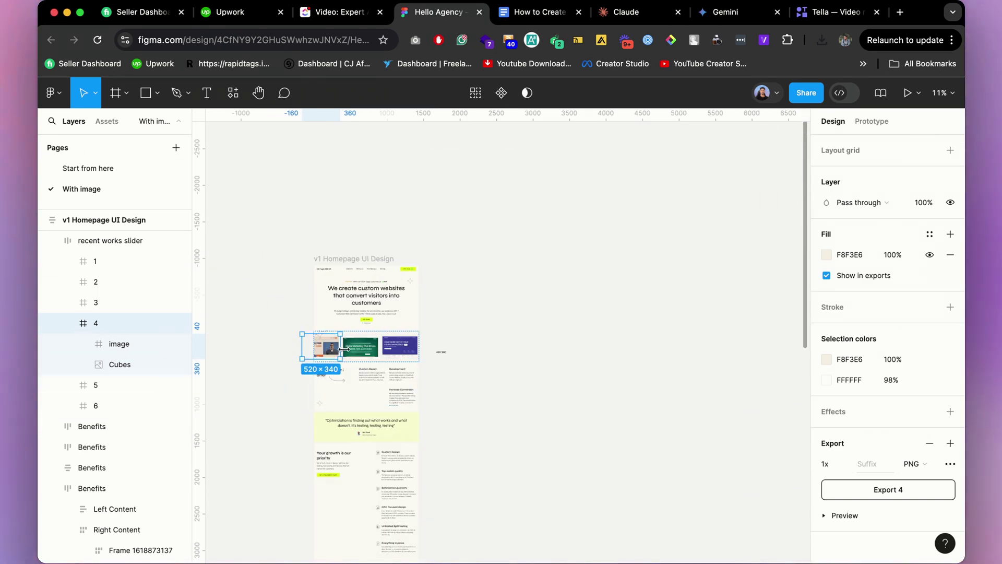
{"action": "left_click_drag", "start_coordinate": [321, 353], "coordinate": [588, 414]}
{"action": "scroll", "coordinate": [586, 400], "scroll_direction": "up", "scroll_amount": 3}
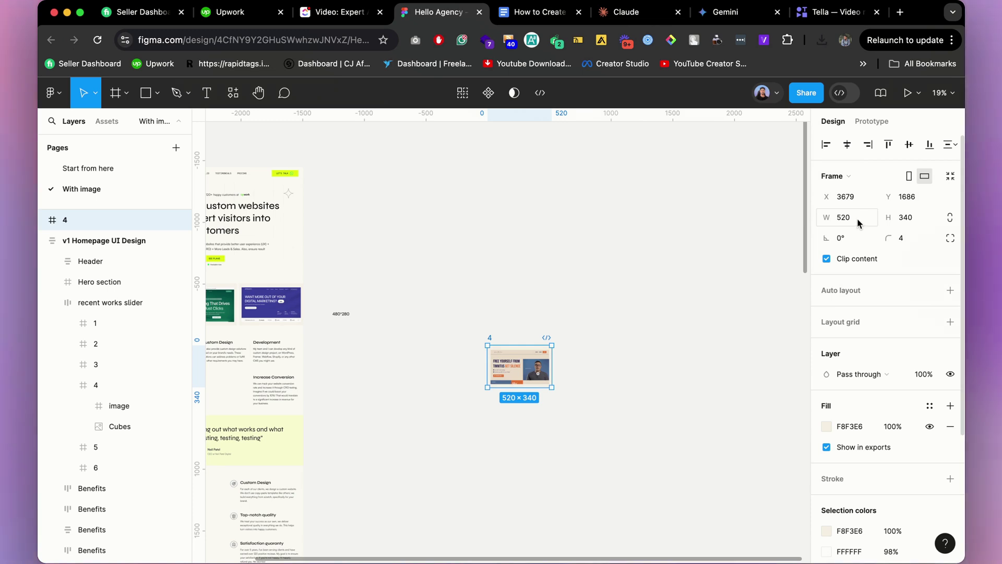
{"action": "left_click", "coordinate": [857, 218]}
{"action": "type", "text": "62"}
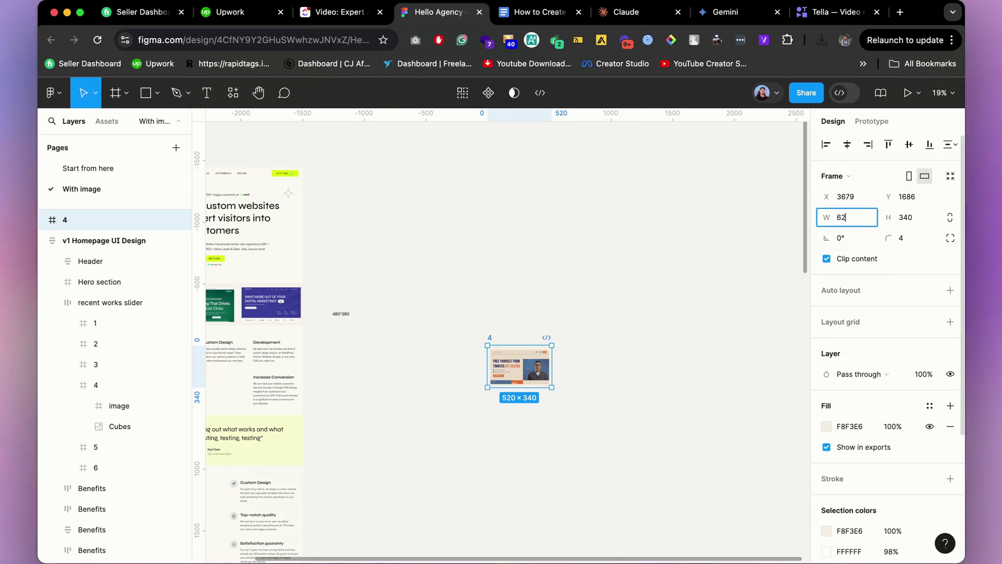
{"action": "type", "text": "0"}
{"action": "key", "text": "Return"}
{"action": "mouse_move", "coordinate": [306, 560]}
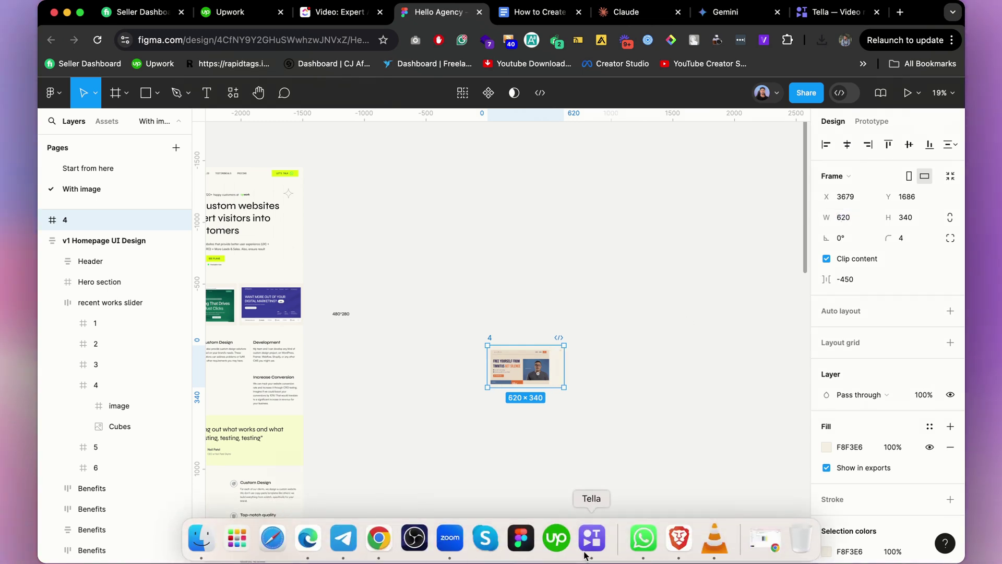
{"action": "left_click", "coordinate": [673, 538]}
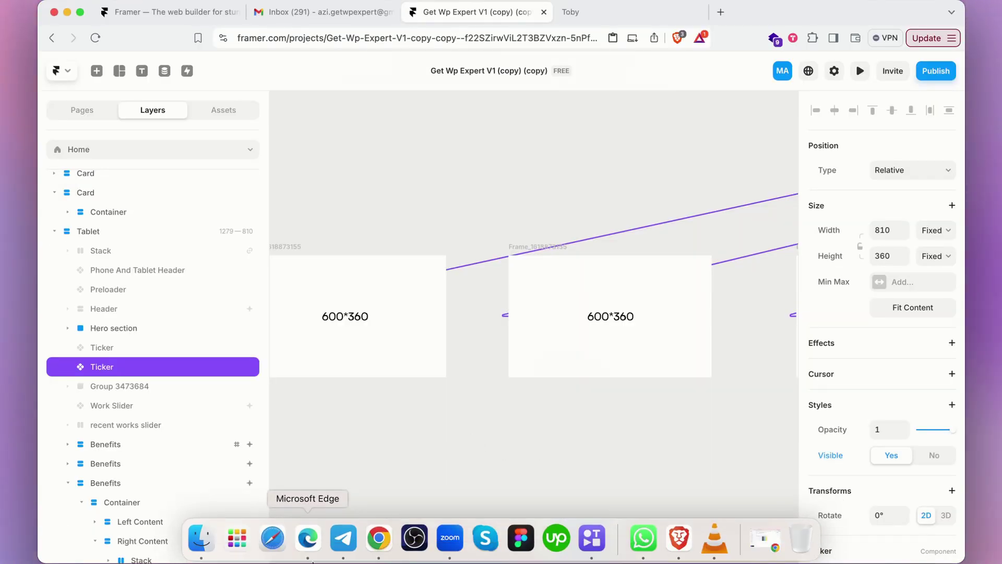
{"action": "left_click", "coordinate": [379, 537]}
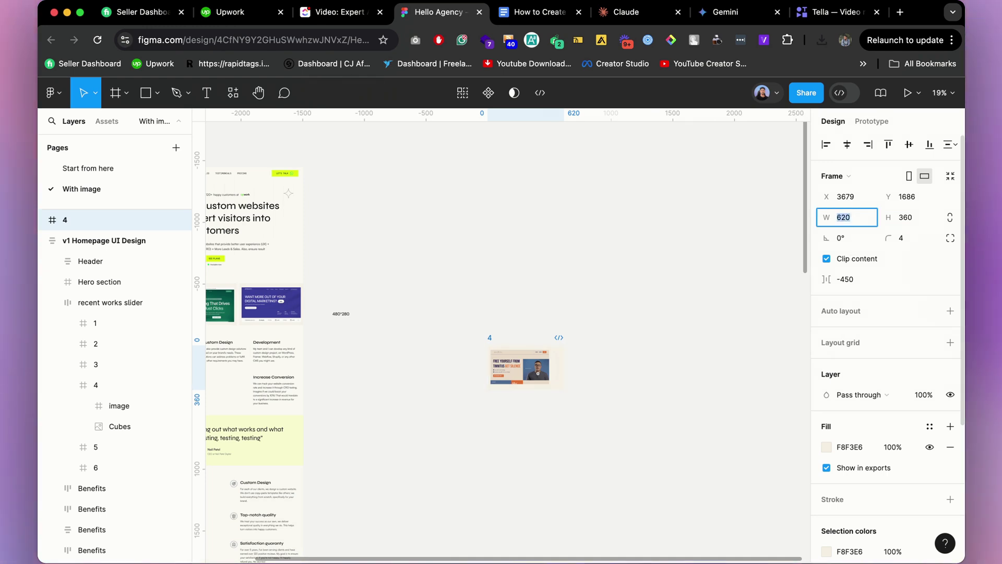
{"action": "type", "text": "600"}
{"action": "key", "text": "Return"}
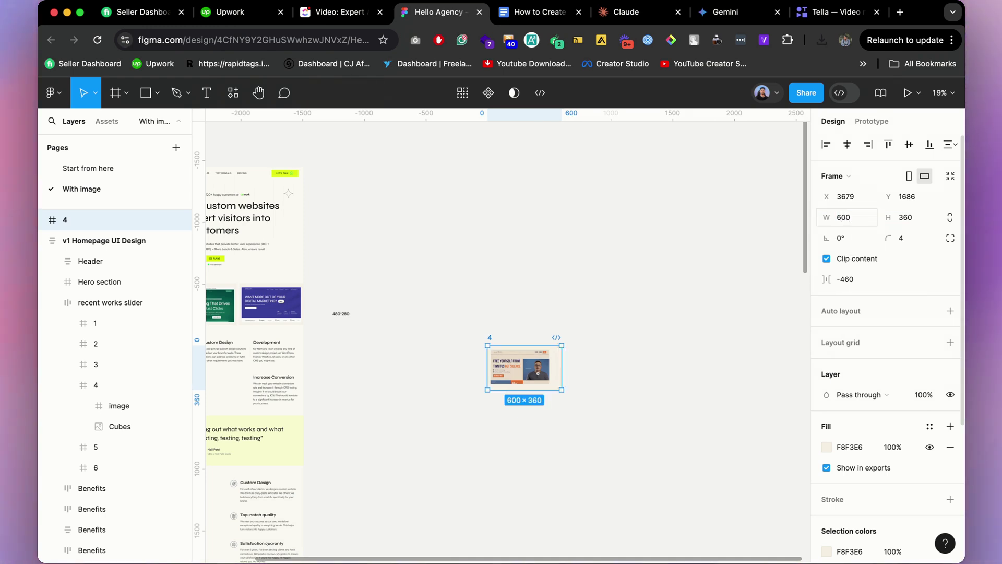
Centre the screenshot horizontally and vertically inside frame 4
{"action": "scroll", "coordinate": [519, 379], "scroll_direction": "up", "scroll_amount": 3}
{"action": "left_click", "coordinate": [518, 379]}
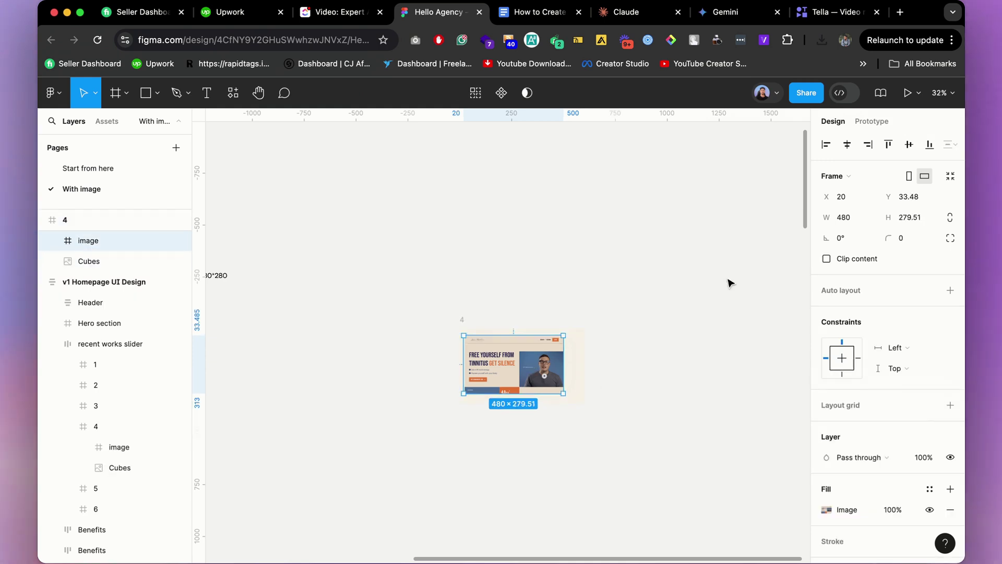
{"action": "left_click", "coordinate": [850, 145]}
{"action": "left_click", "coordinate": [909, 144]}
{"action": "left_click", "coordinate": [788, 340]}
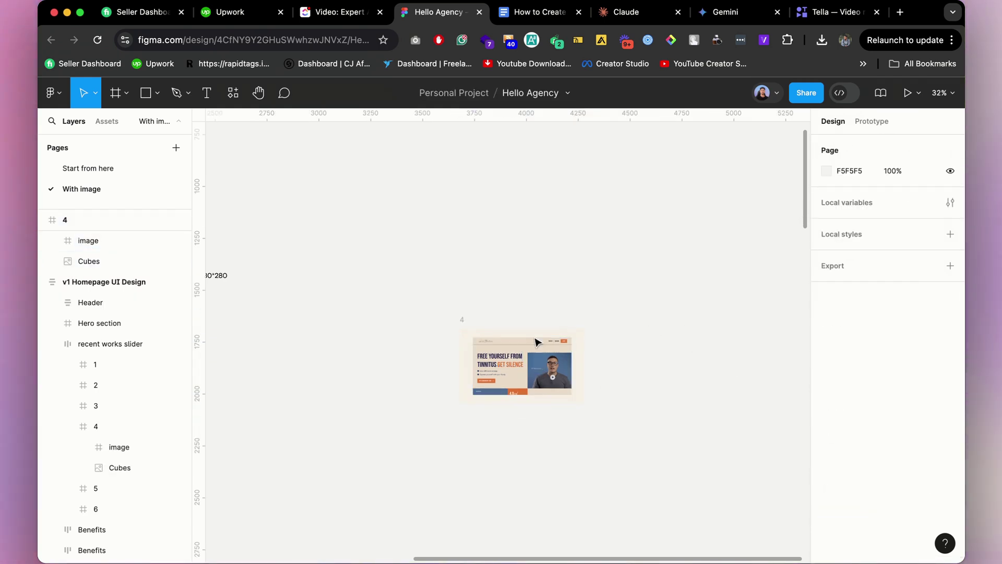
Rename the frame to '1 tab' and export it as 1 tab.png
{"action": "double_click", "coordinate": [462, 319]}
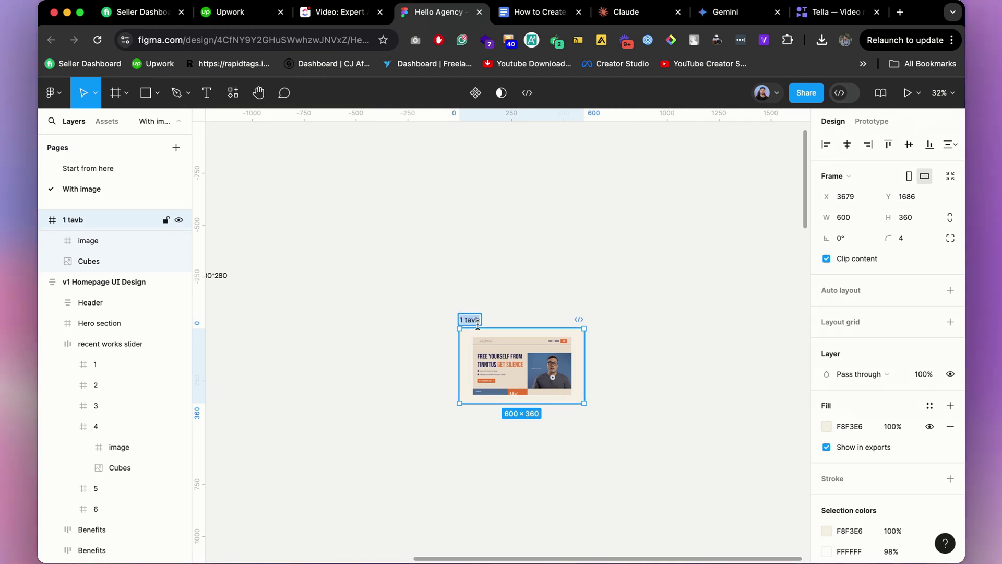
{"action": "key", "text": "BackSpace"}
{"action": "key", "text": "Return"}
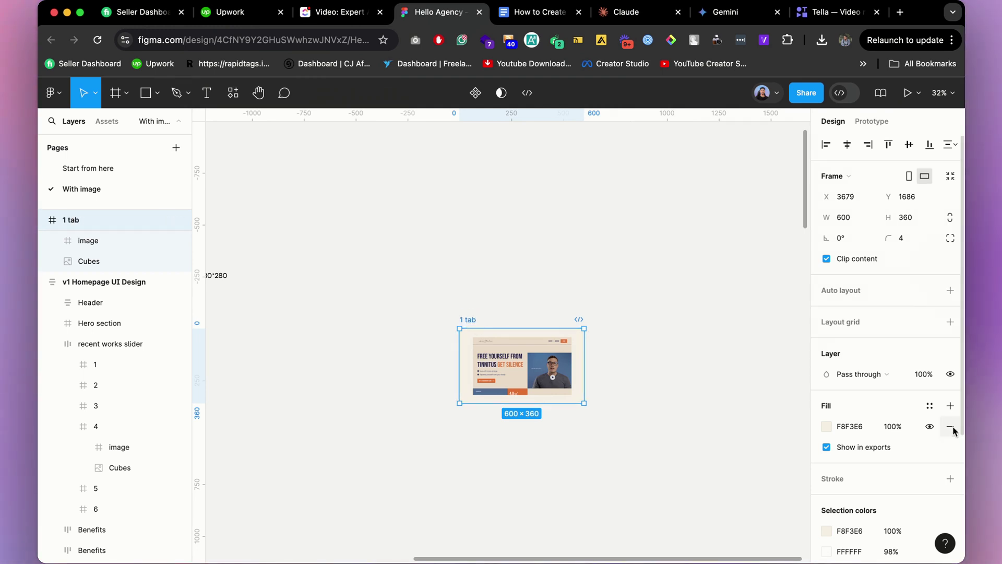
{"action": "scroll", "coordinate": [934, 433], "scroll_direction": "down", "scroll_amount": 3}
{"action": "left_click", "coordinate": [951, 443]}
{"action": "left_click", "coordinate": [888, 489]}
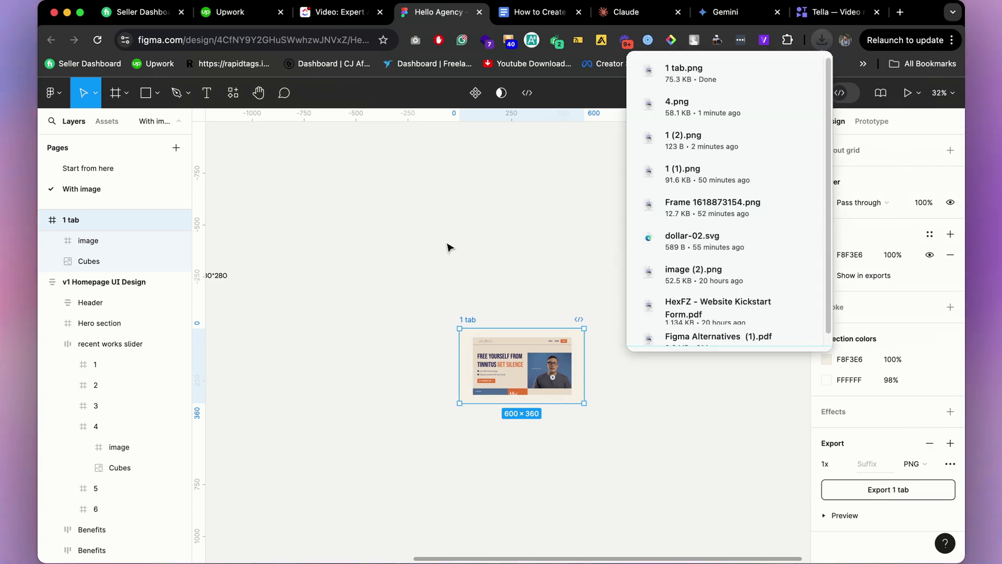
Upload 1 tab.png as the first 600*360 Ticker frame's image fill
{"action": "left_click", "coordinate": [687, 543]}
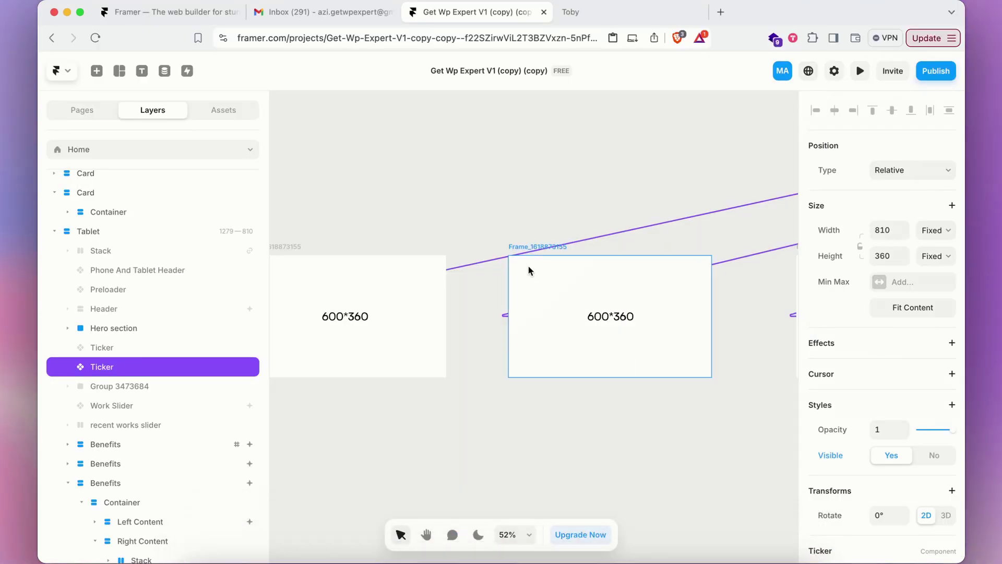
{"action": "left_click", "coordinate": [375, 300]}
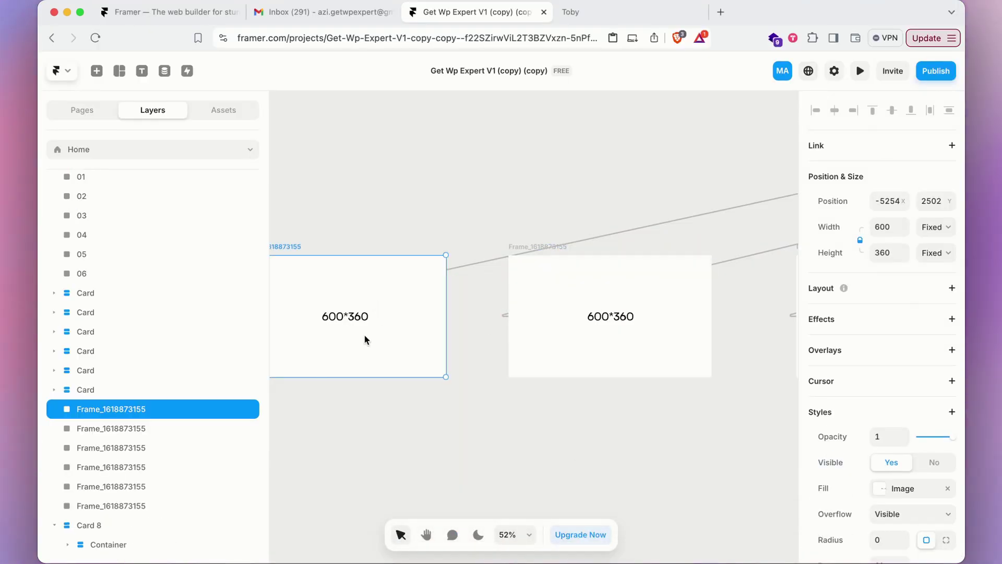
{"action": "double_click", "coordinate": [407, 298]}
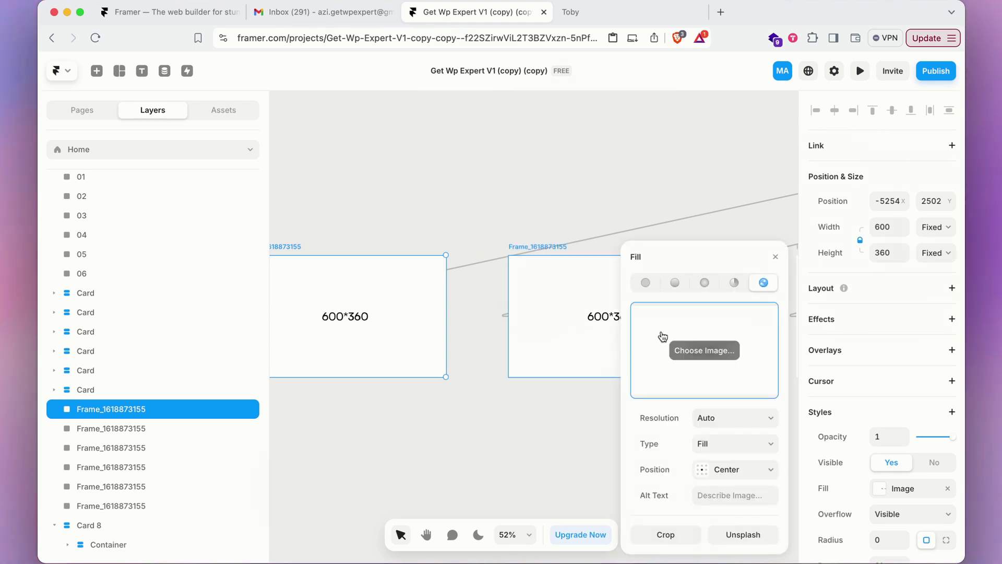
{"action": "left_click", "coordinate": [700, 360]}
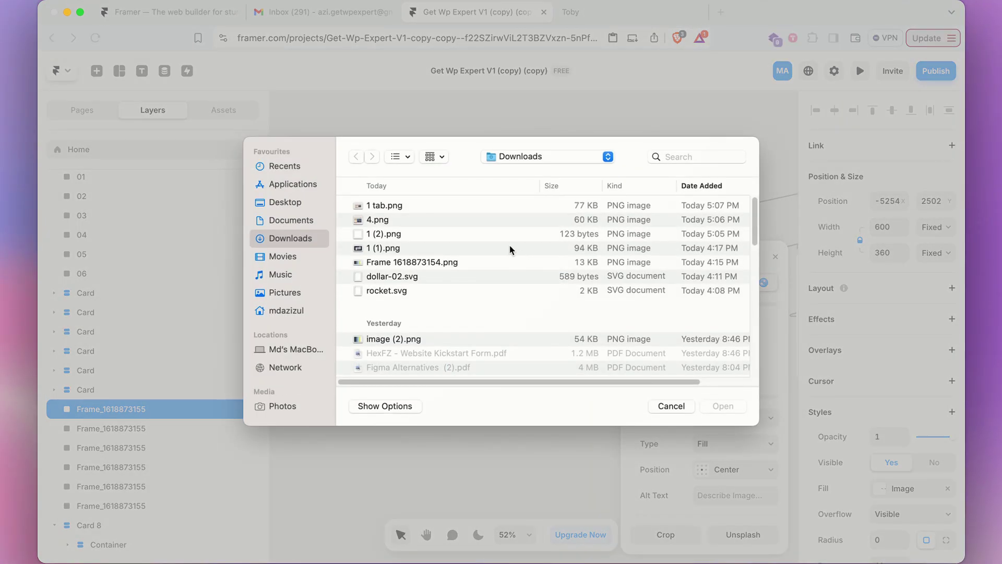
{"action": "double_click", "coordinate": [409, 203]}
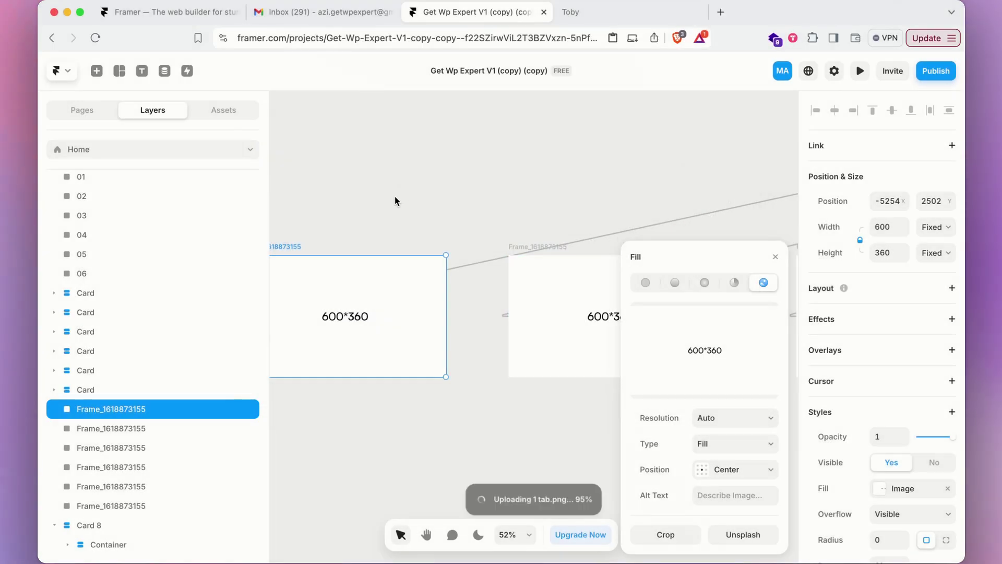
{"action": "left_click", "coordinate": [551, 194]}
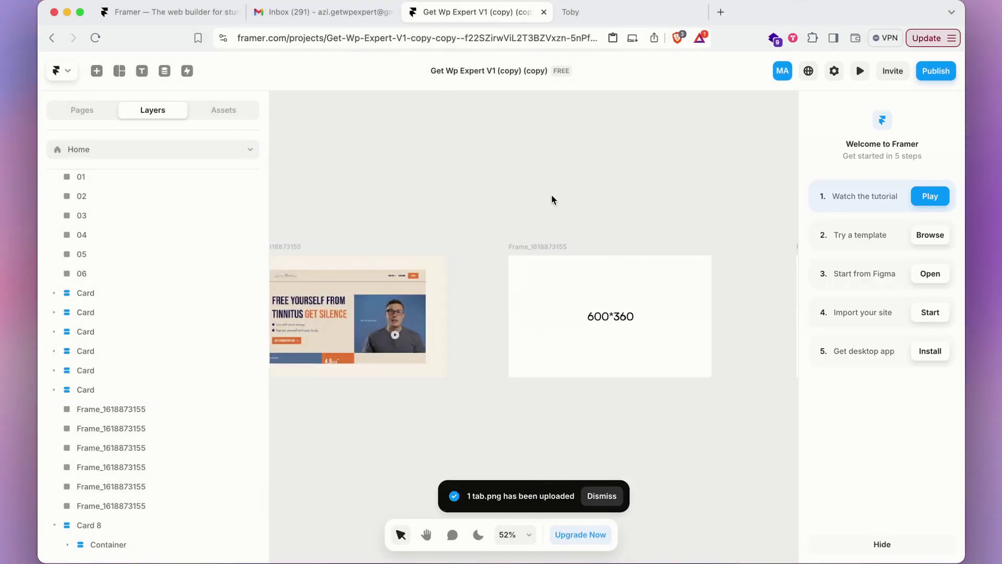
Zoom out to show all breakpoints and select the Desktop breakpoint frame
{"action": "scroll", "coordinate": [539, 195], "scroll_direction": "down", "scroll_amount": 3}
{"action": "scroll", "coordinate": [540, 195], "scroll_direction": "down", "scroll_amount": 10}
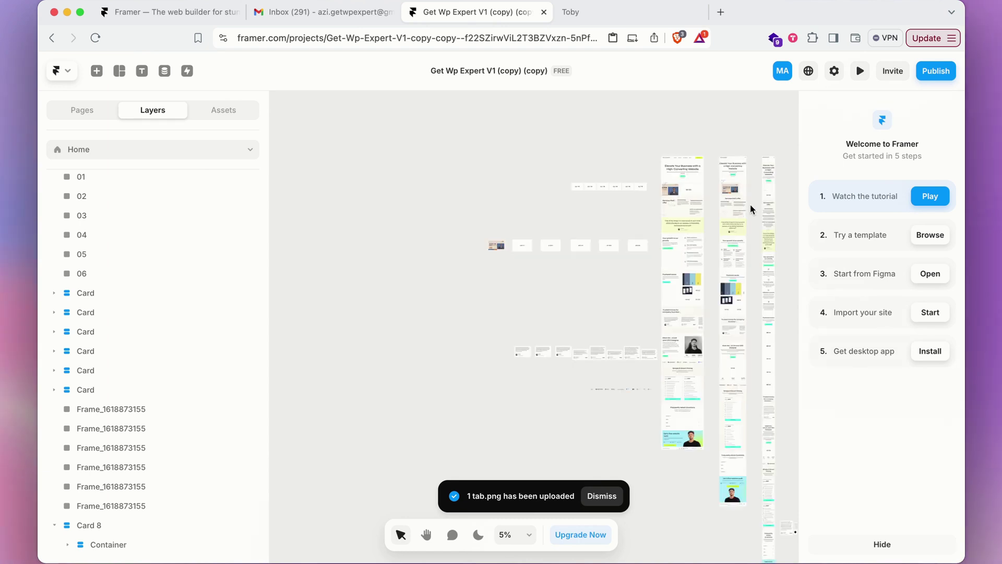
{"action": "scroll", "coordinate": [750, 204], "scroll_direction": "up", "scroll_amount": 3}
{"action": "scroll", "coordinate": [764, 324], "scroll_direction": "up", "scroll_amount": 5}
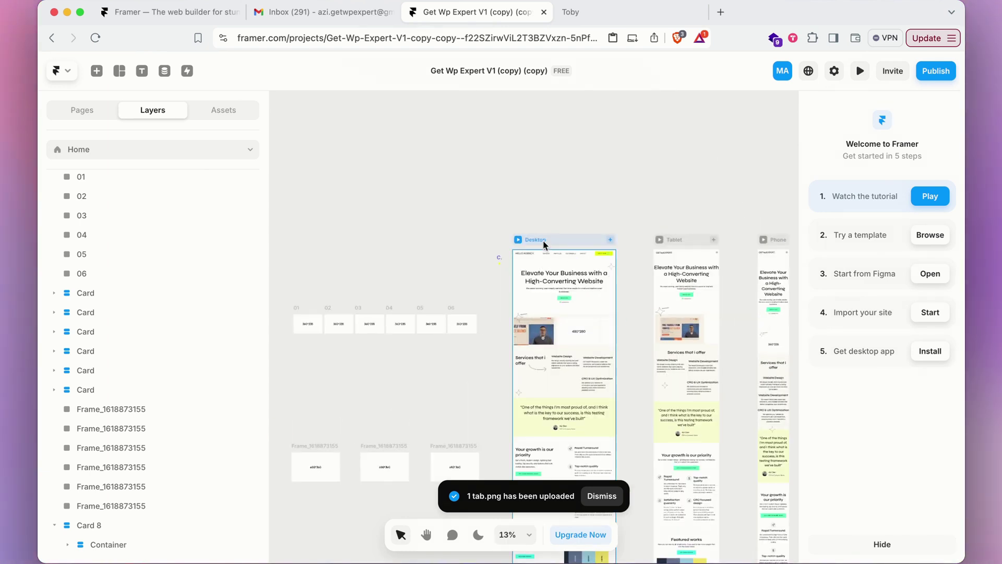
{"action": "left_click", "coordinate": [544, 239]}
Preview the landing page live and scroll through it
{"action": "left_click", "coordinate": [860, 77]}
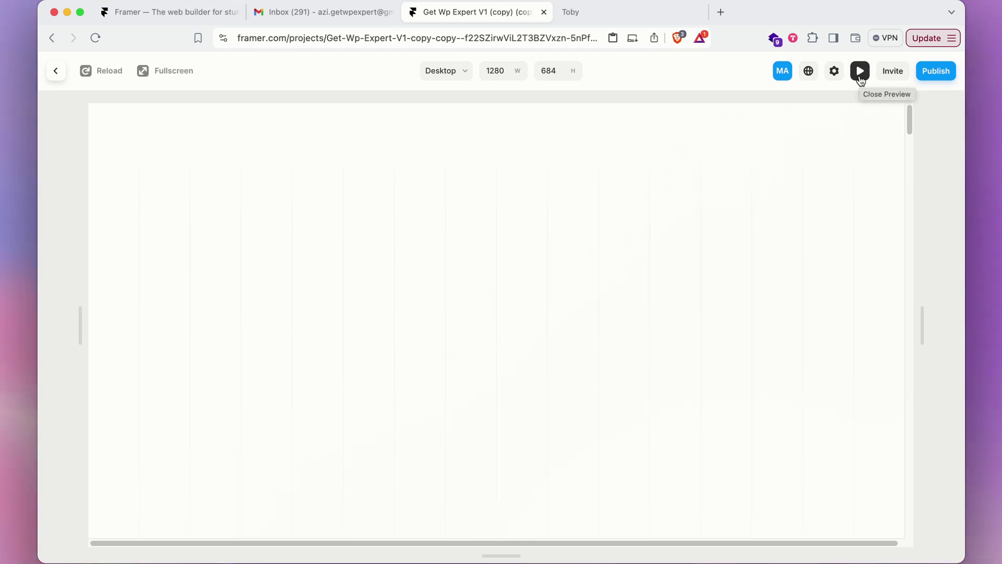
{"action": "scroll", "coordinate": [662, 288], "scroll_direction": "down", "scroll_amount": 5}
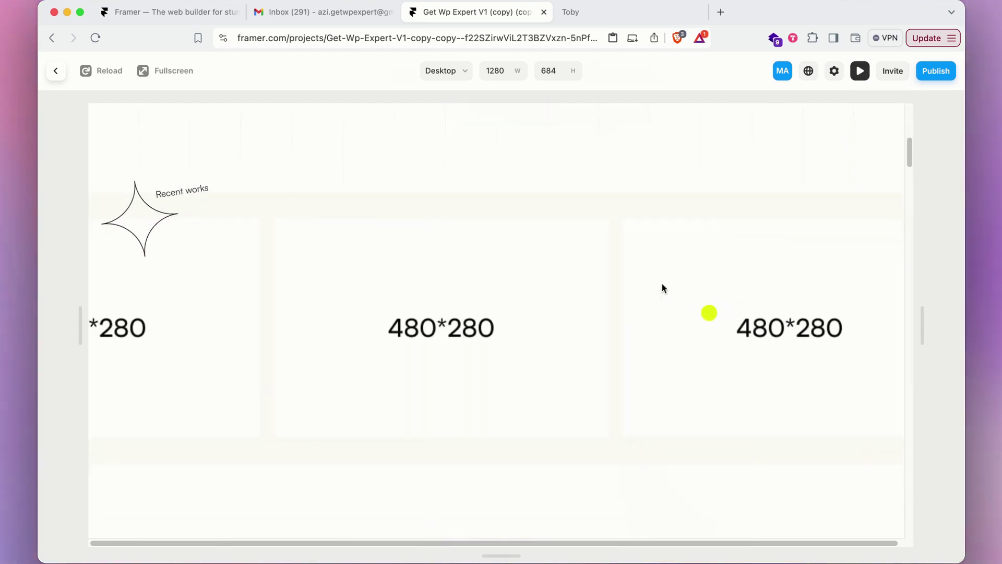
{"action": "scroll", "coordinate": [642, 276], "scroll_direction": "up", "scroll_amount": 1}
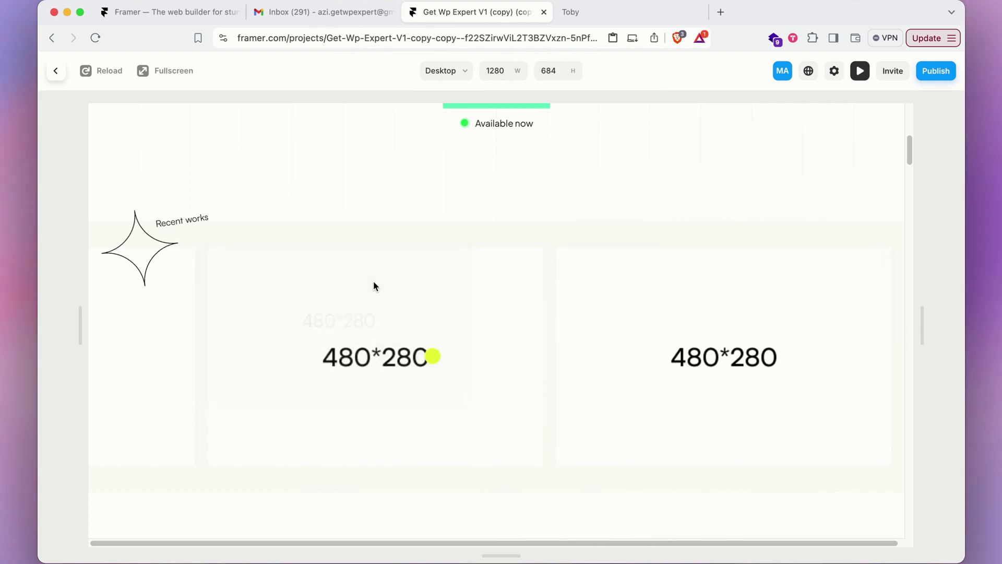
{"action": "scroll", "coordinate": [374, 287], "scroll_direction": "down", "scroll_amount": 4}
{"action": "scroll", "coordinate": [361, 201], "scroll_direction": "up", "scroll_amount": 1}
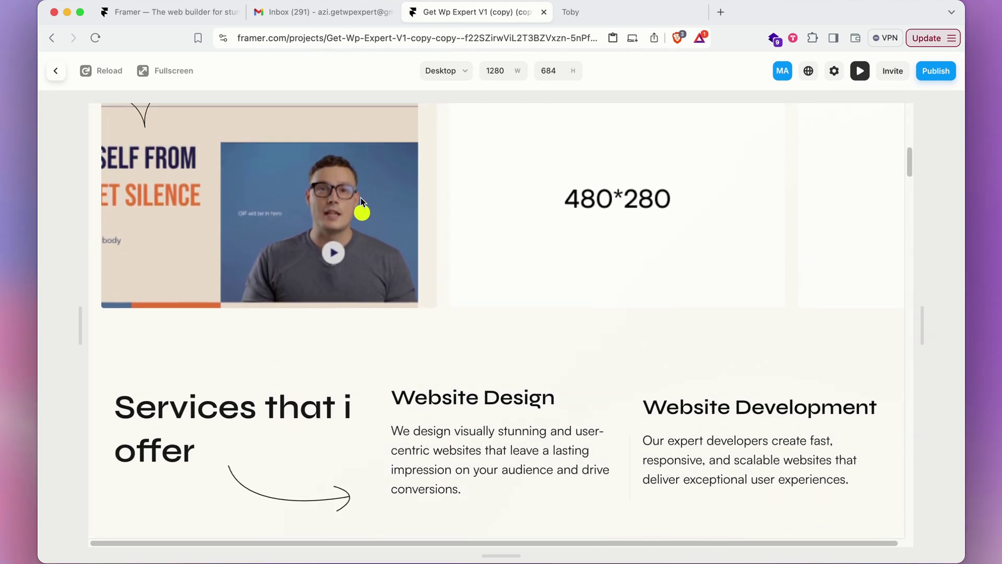
{"action": "scroll", "coordinate": [384, 220], "scroll_direction": "down", "scroll_amount": 4}
{"action": "scroll", "coordinate": [491, 214], "scroll_direction": "up", "scroll_amount": 3}
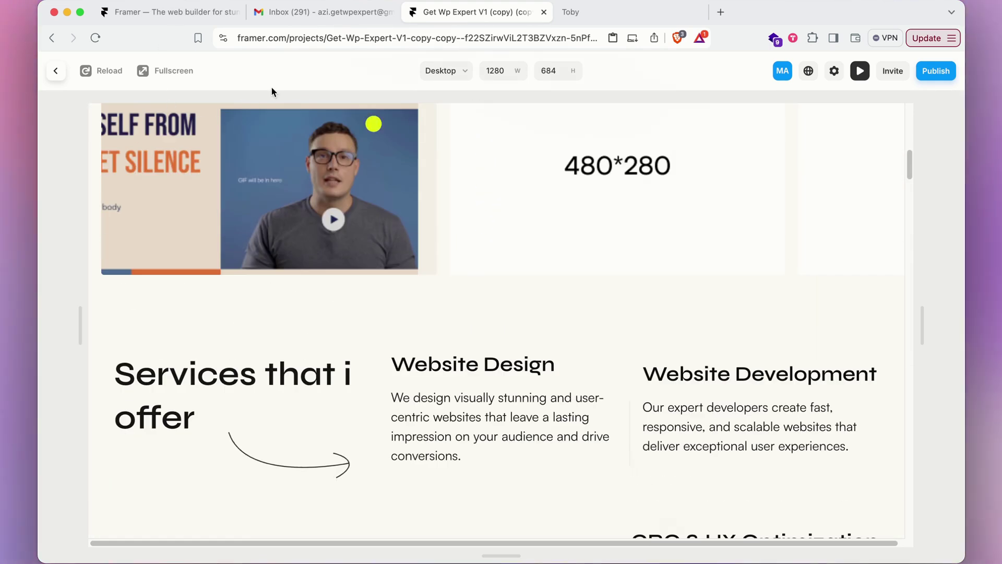
Switch the preview to Tablet width and scroll through the page
{"action": "left_click", "coordinate": [437, 71]}
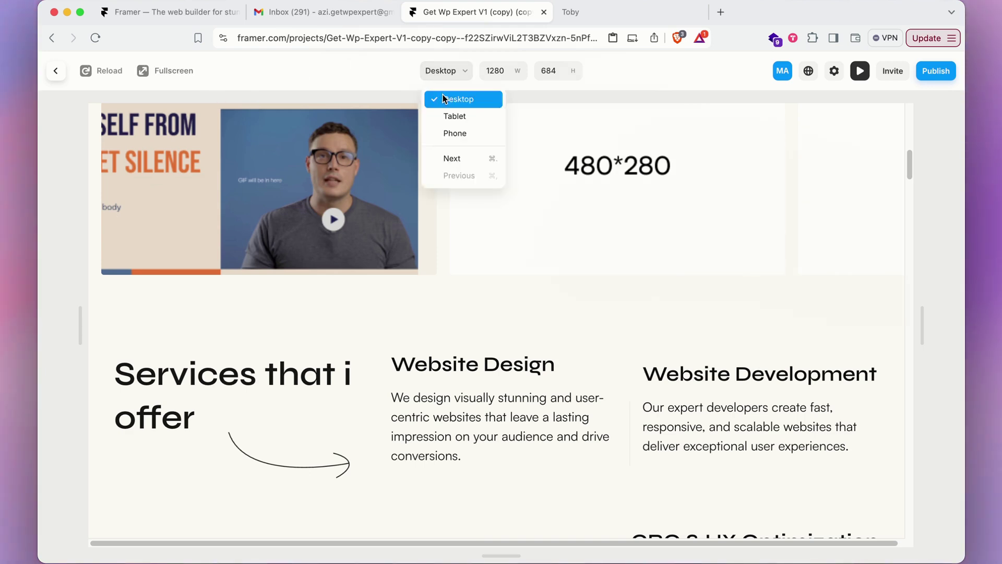
{"action": "scroll", "coordinate": [516, 366], "scroll_direction": "down", "scroll_amount": 3}
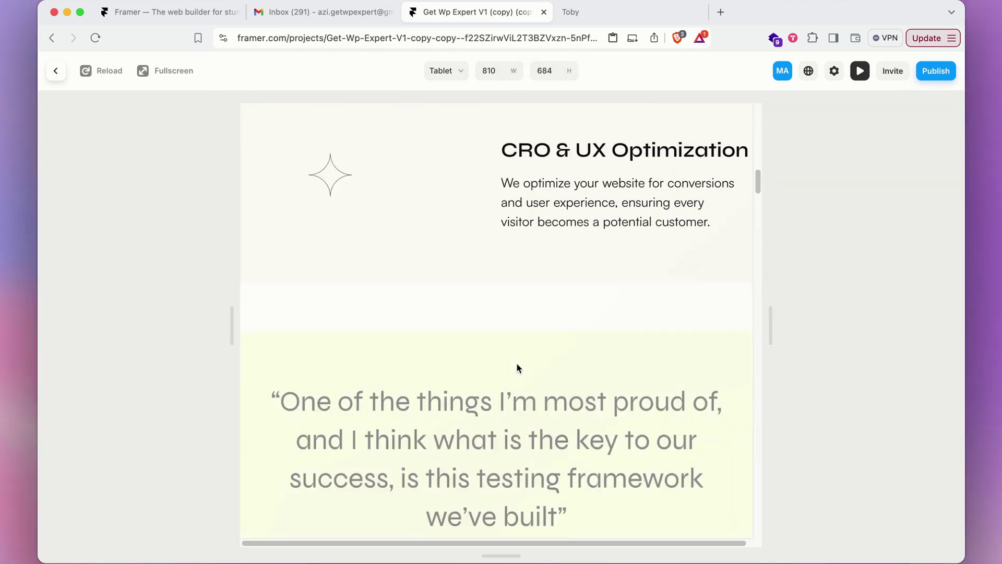
{"action": "scroll", "coordinate": [510, 341], "scroll_direction": "up", "scroll_amount": 10}
{"action": "scroll", "coordinate": [510, 340], "scroll_direction": "down", "scroll_amount": 1}
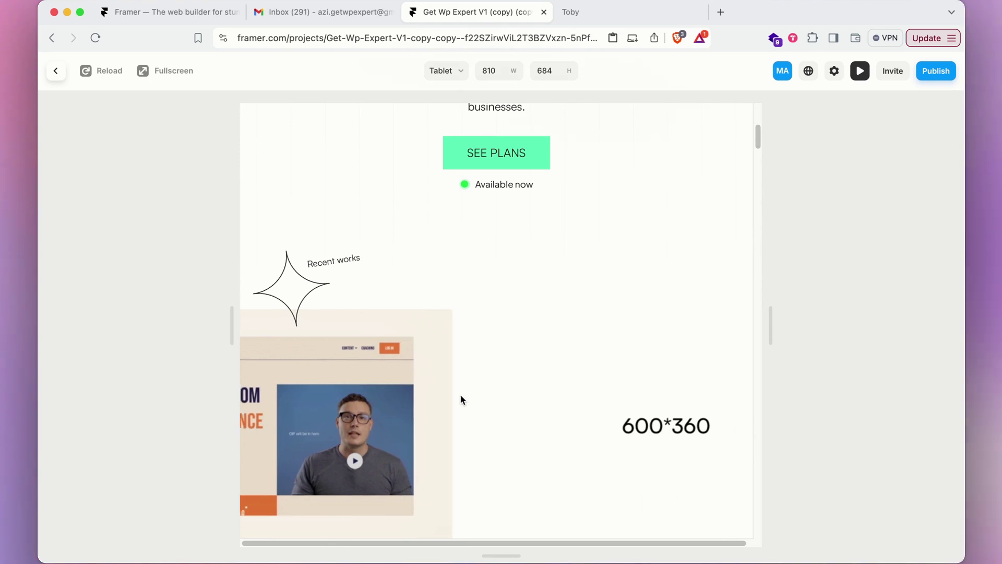
{"action": "scroll", "coordinate": [589, 348], "scroll_direction": "up", "scroll_amount": 6}
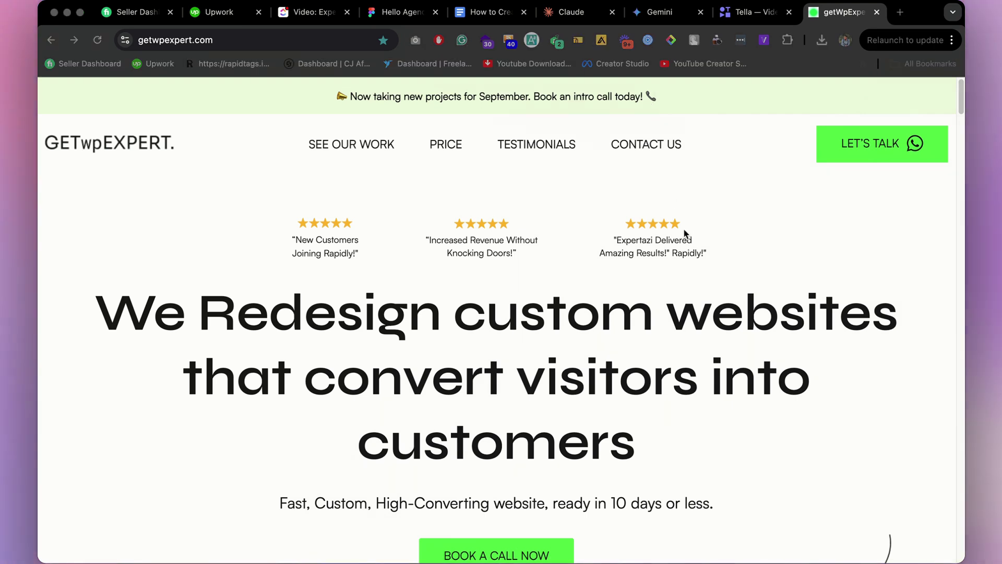
Go to the site's contact page and look over the Let's Build Together form, starting at First name
{"action": "left_click", "coordinate": [646, 144]}
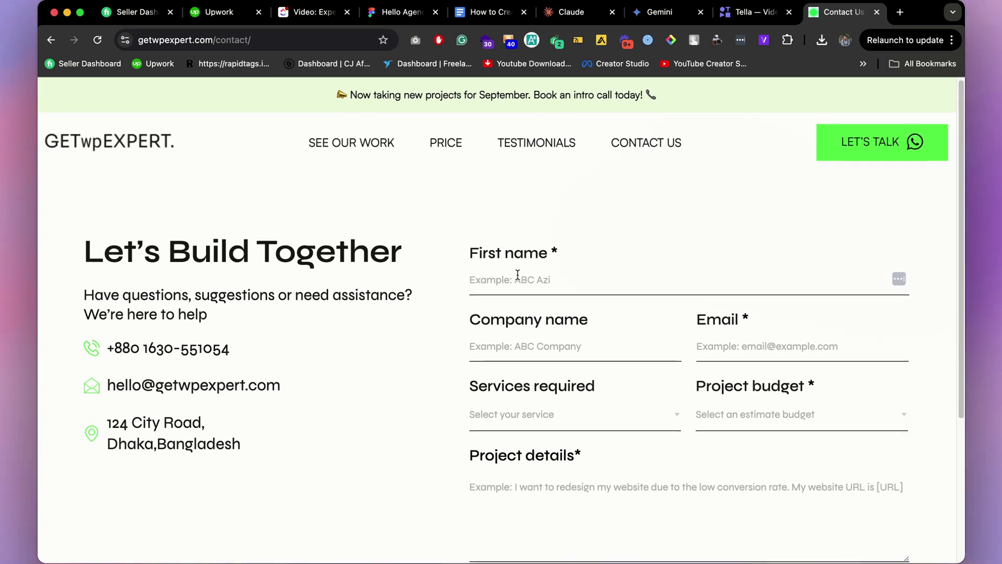
{"action": "scroll", "coordinate": [430, 253], "scroll_direction": "down", "scroll_amount": 2}
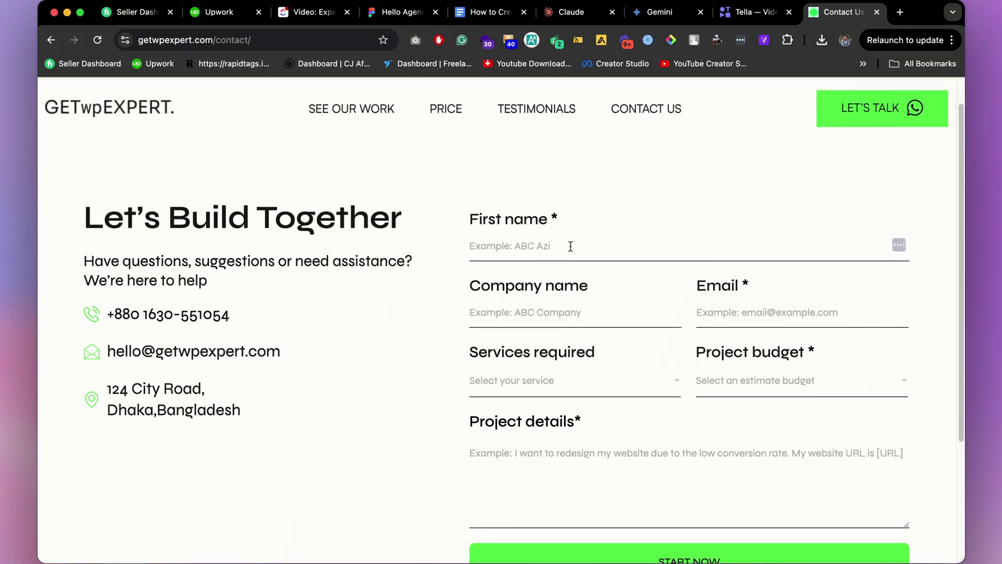
{"action": "left_click", "coordinate": [571, 247]}
{"action": "scroll", "coordinate": [573, 416], "scroll_direction": "down", "scroll_amount": 3}
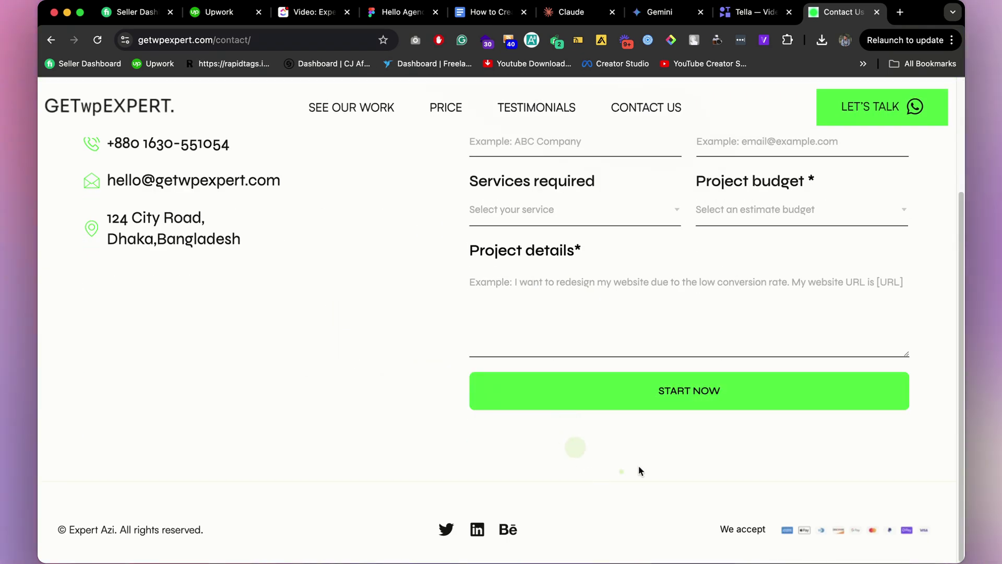
{"action": "scroll", "coordinate": [602, 311], "scroll_direction": "up", "scroll_amount": 4}
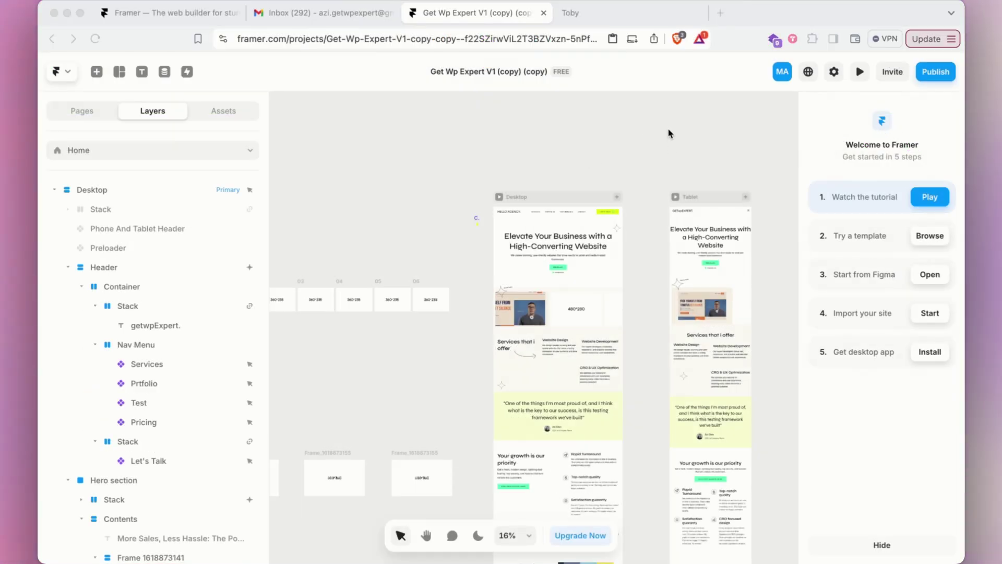
Set the home page title to 'Hello Agency' and description to 'Write description', then save
{"action": "left_click", "coordinate": [834, 72]}
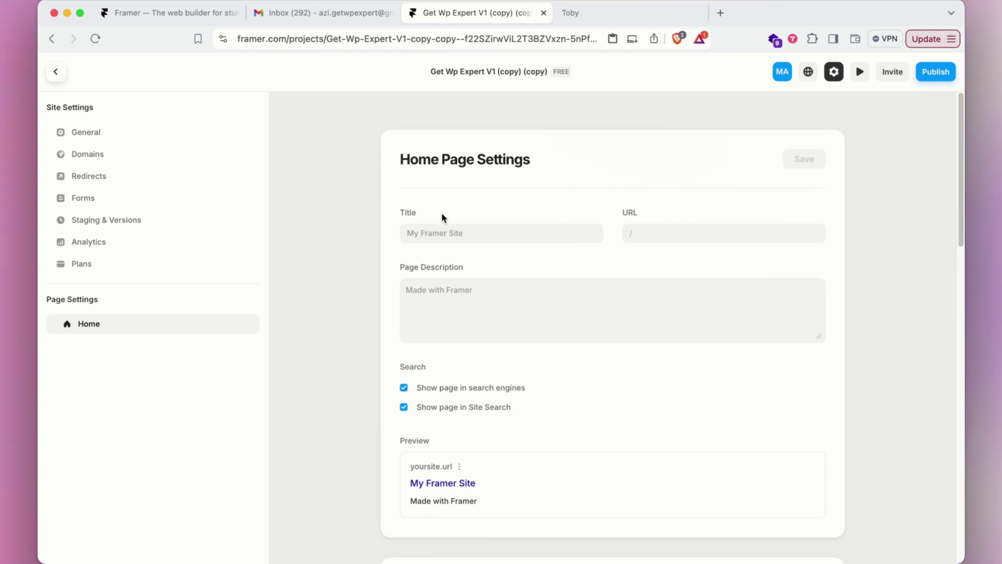
{"action": "left_click", "coordinate": [519, 230]}
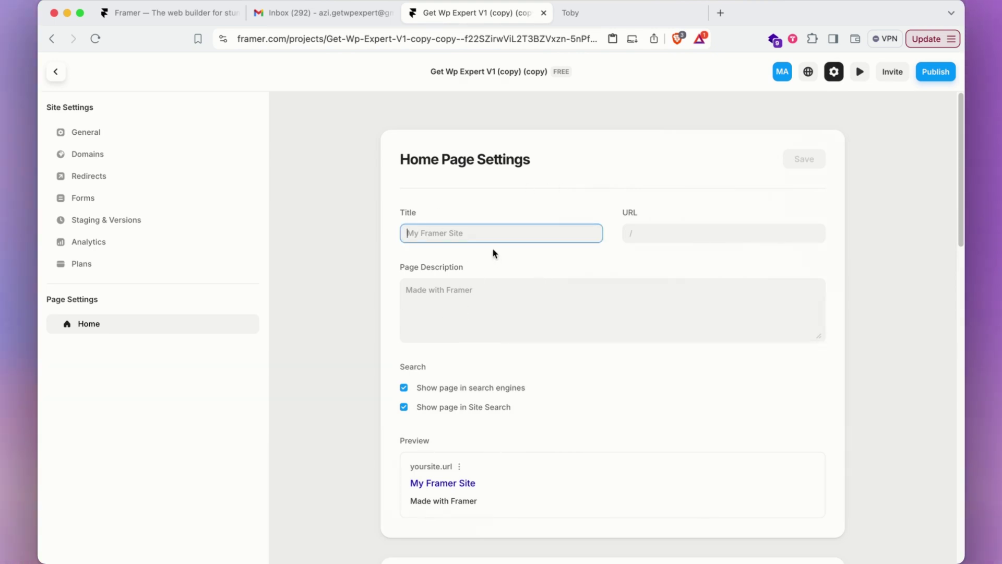
{"action": "type", "text": "Hell"}
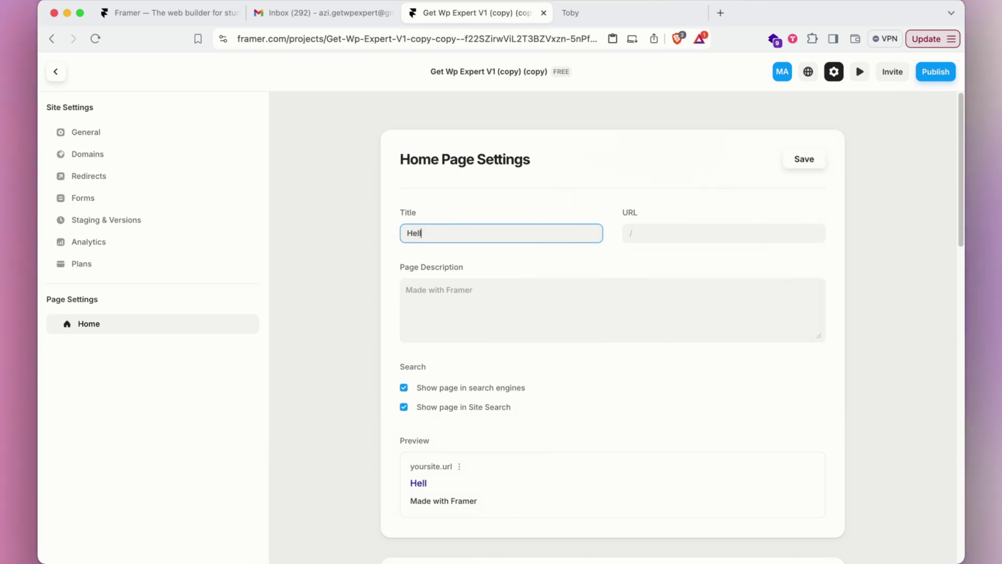
{"action": "type", "text": "o Agency"}
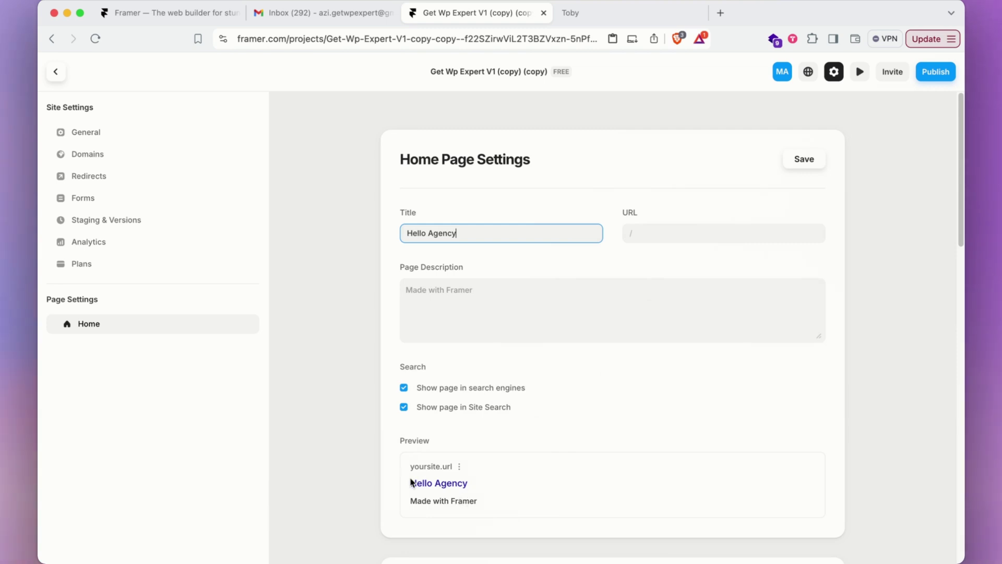
{"action": "left_click", "coordinate": [475, 306]}
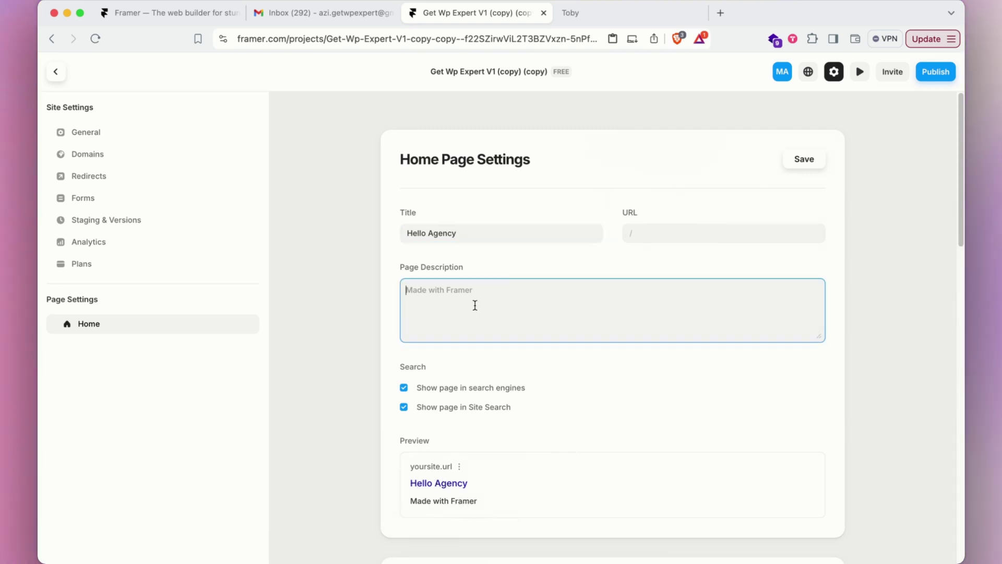
{"action": "type", "text": "Write description"}
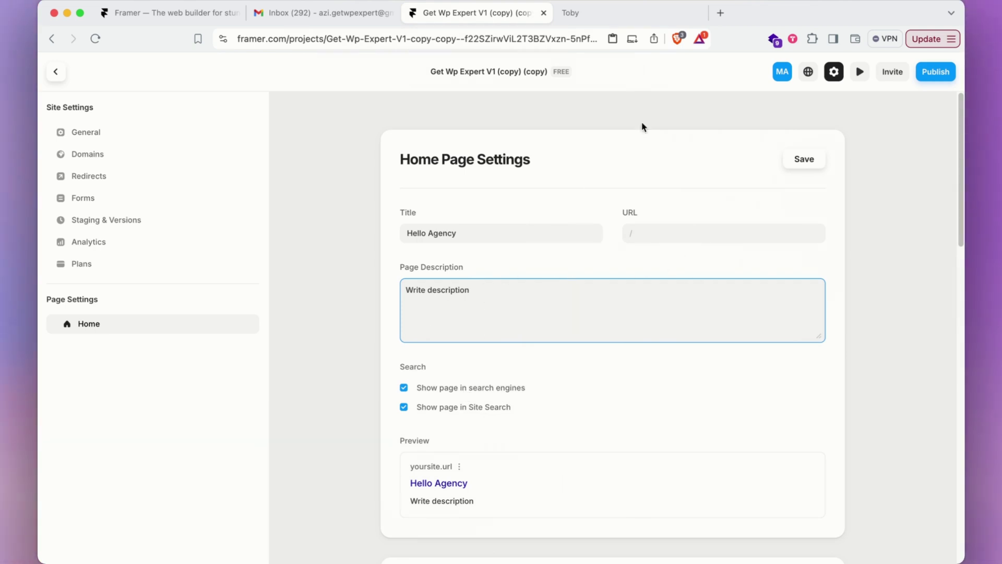
{"action": "left_click", "coordinate": [812, 161]}
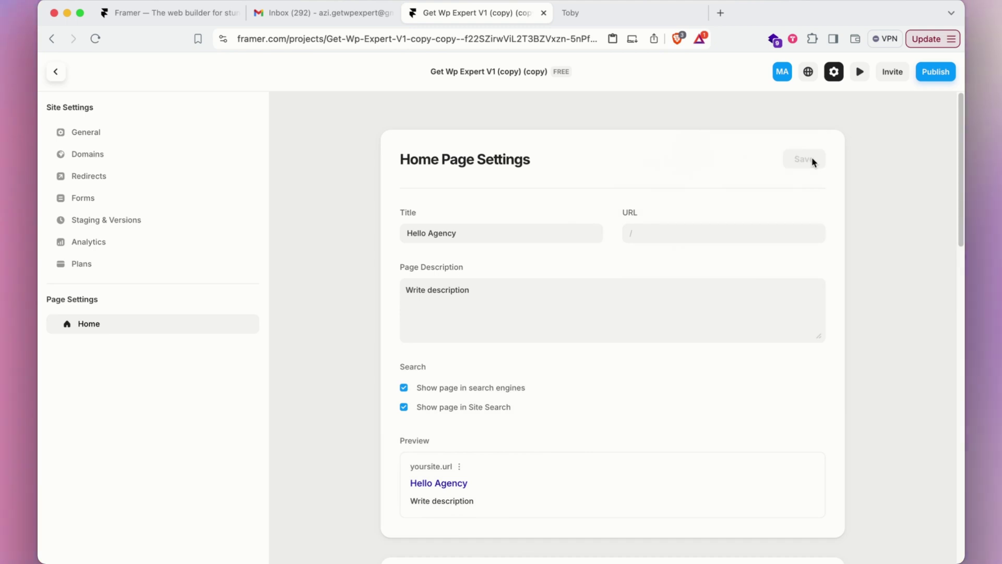
Open General site settings and start a favicon upload under Site Images
{"action": "left_click", "coordinate": [85, 136]}
{"action": "scroll", "coordinate": [506, 316], "scroll_direction": "down", "scroll_amount": 4}
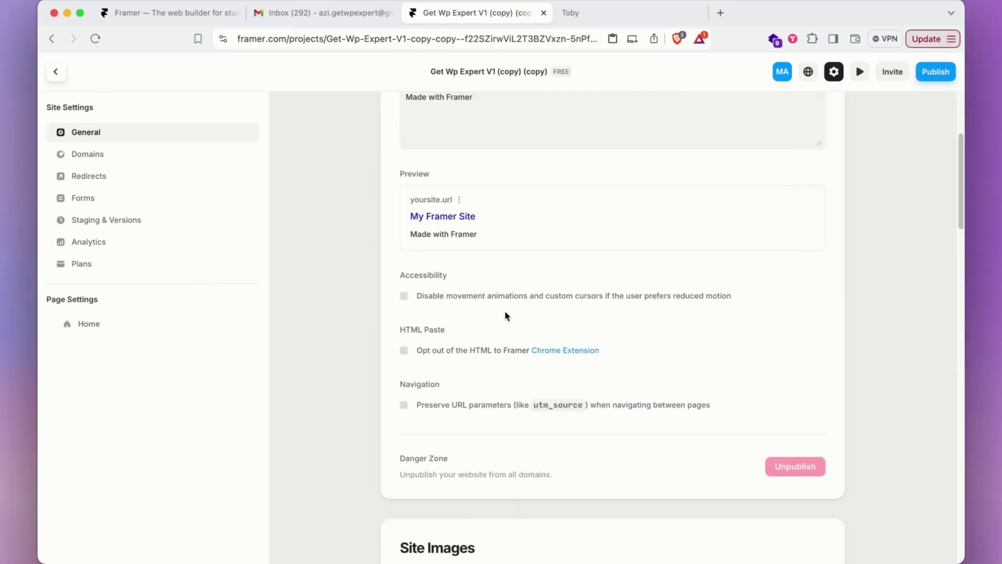
{"action": "scroll", "coordinate": [506, 316], "scroll_direction": "down", "scroll_amount": 8}
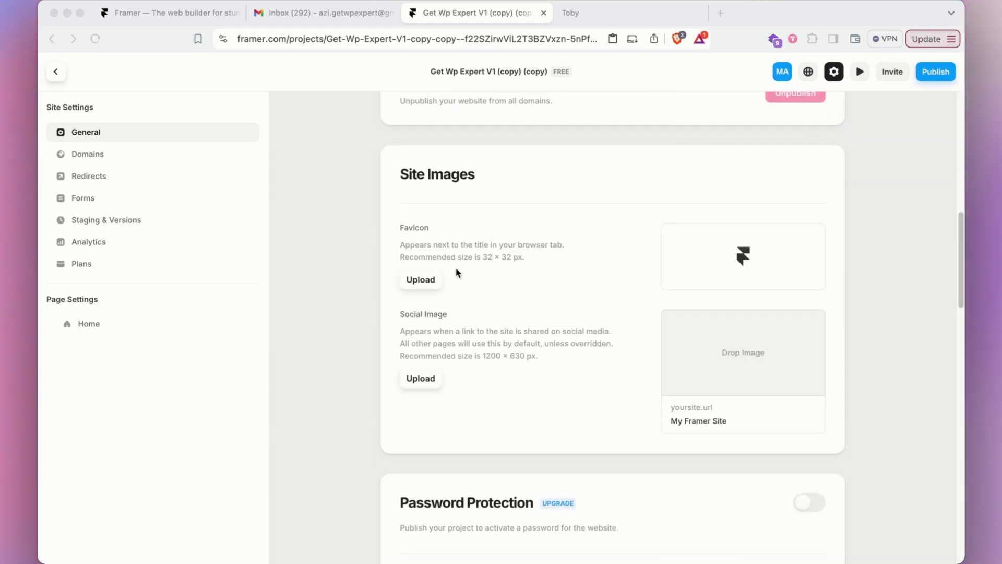
{"action": "left_click", "coordinate": [434, 280]}
{"action": "mouse_move", "coordinate": [500, 546]}
{"action": "scroll", "coordinate": [632, 365], "scroll_direction": "down", "scroll_amount": 3}
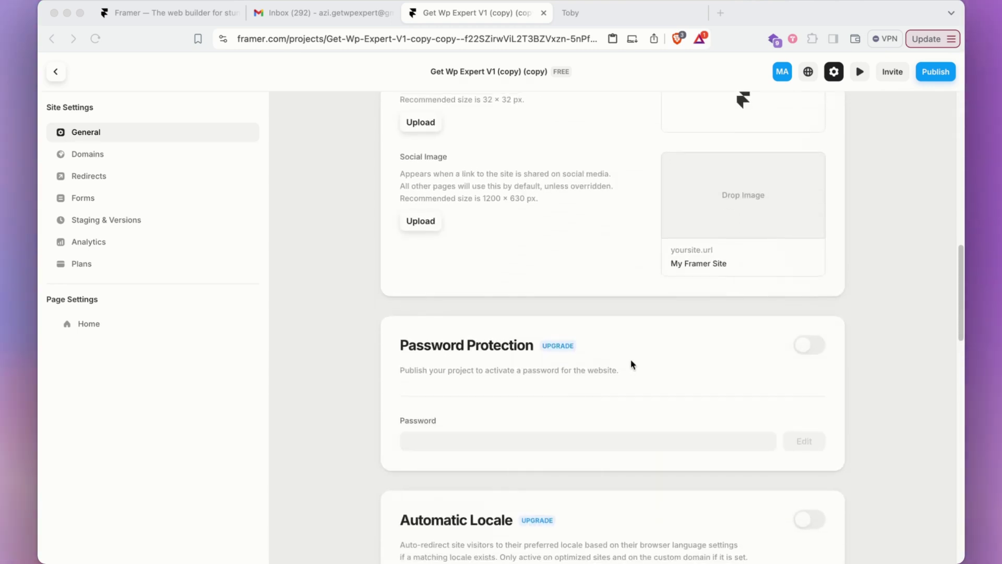
{"action": "scroll", "coordinate": [591, 233], "scroll_direction": "up", "scroll_amount": 1}
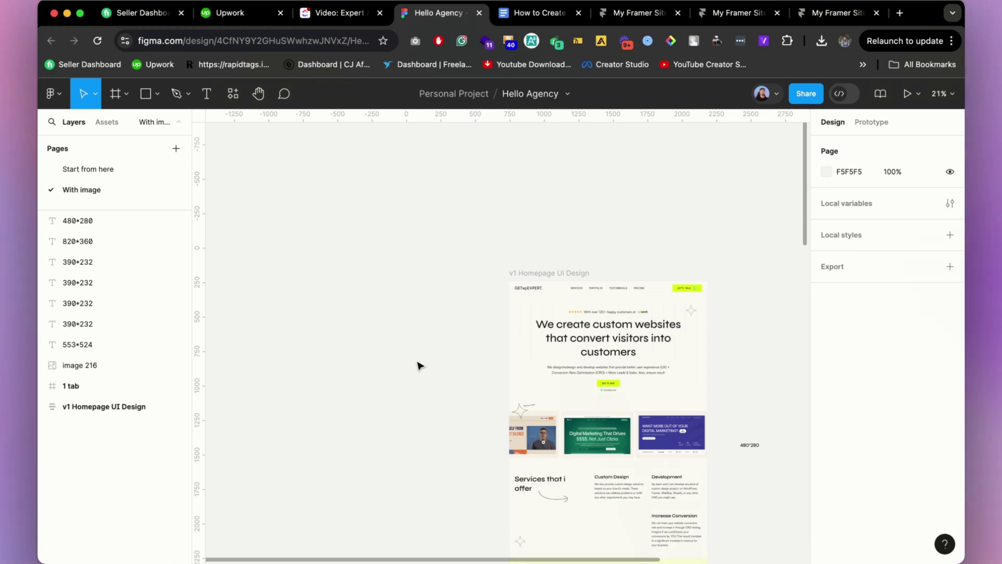
Draw a 238×238 frame left of the homepage design in Figma
{"action": "left_click", "coordinate": [126, 93]}
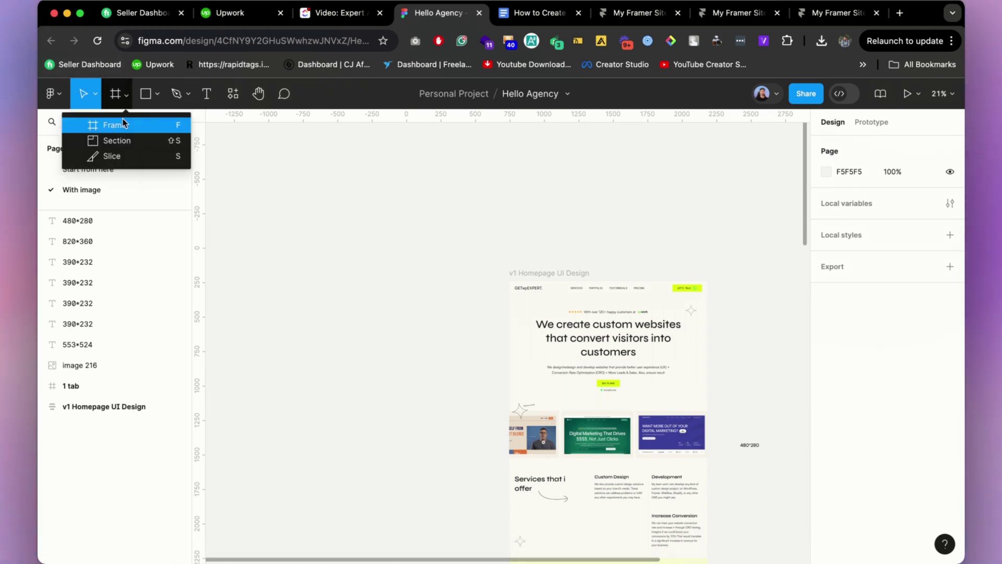
{"action": "left_click", "coordinate": [137, 126]}
{"action": "left_click_drag", "start_coordinate": [359, 306], "coordinate": [391, 337]}
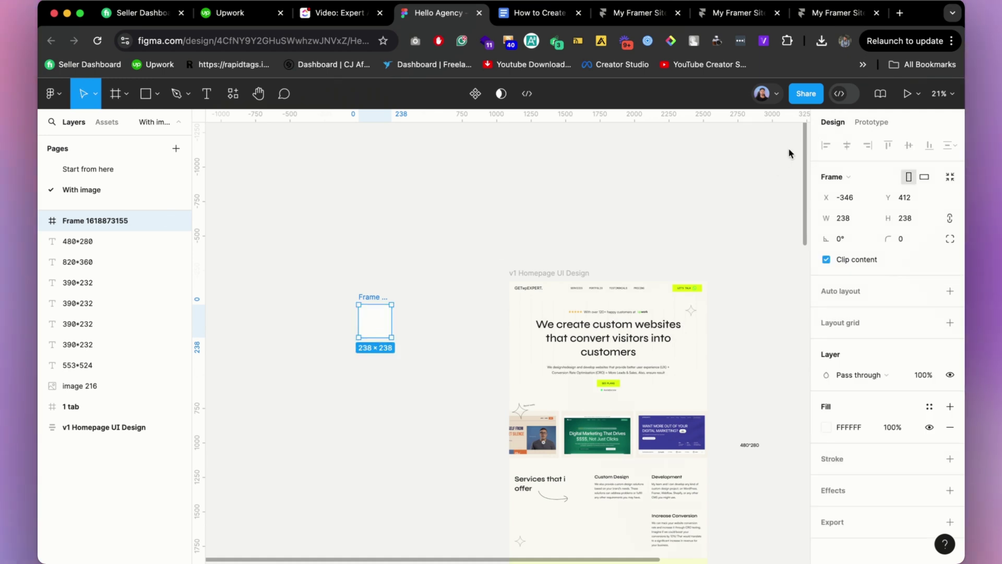
{"action": "scroll", "coordinate": [384, 344], "scroll_direction": "up", "scroll_amount": 5}
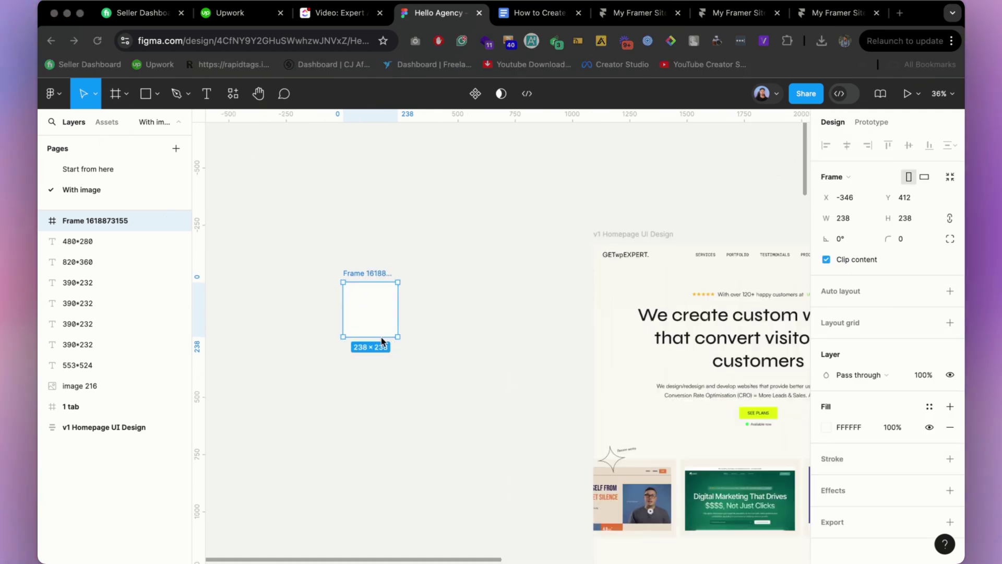
Check Framer's site settings, then return to the Figma Hello Agency file
{"action": "mouse_move", "coordinate": [540, 559]}
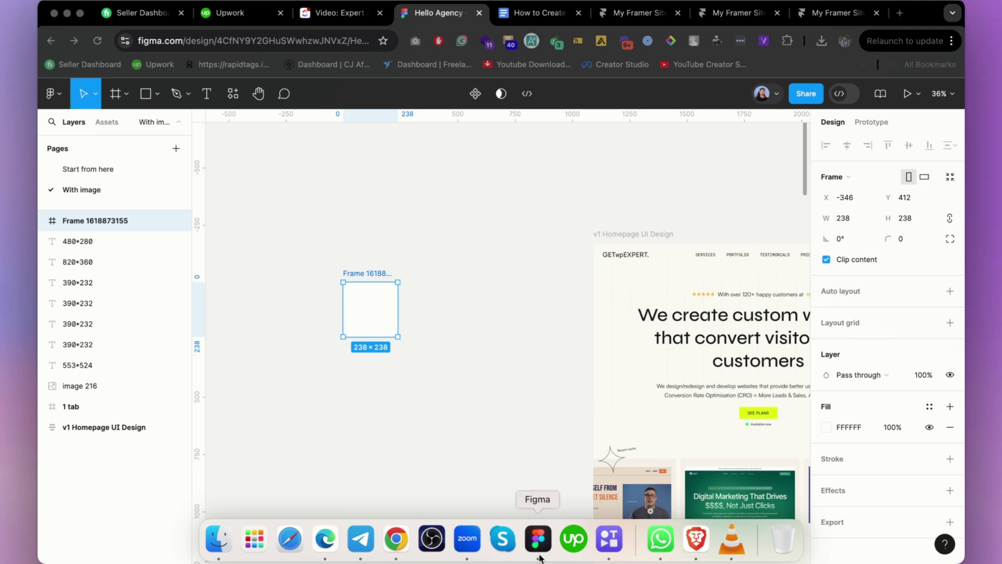
{"action": "left_click", "coordinate": [700, 540]}
{"action": "scroll", "coordinate": [532, 209], "scroll_direction": "up", "scroll_amount": 1}
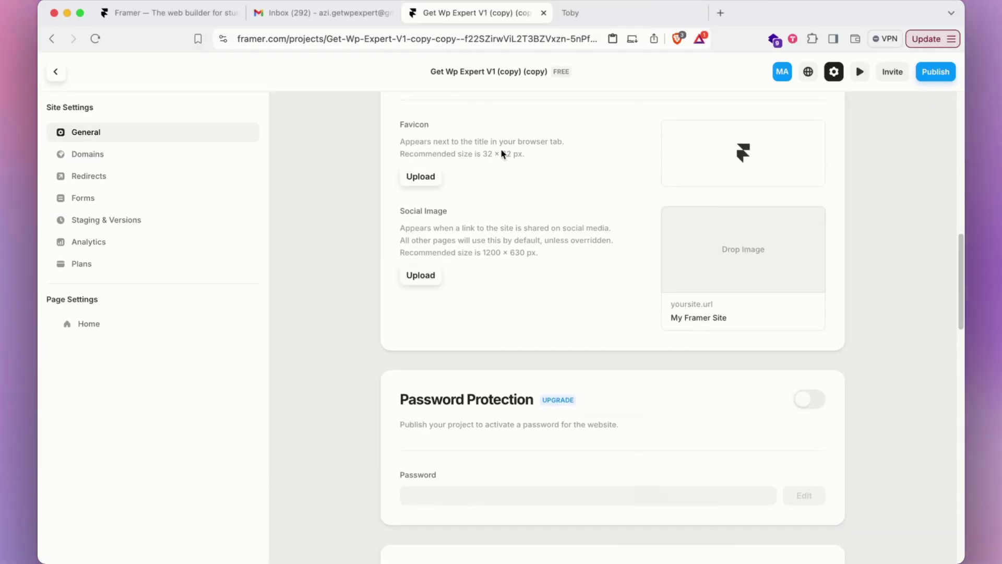
{"action": "mouse_move", "coordinate": [394, 559]}
{"action": "left_click", "coordinate": [393, 539]}
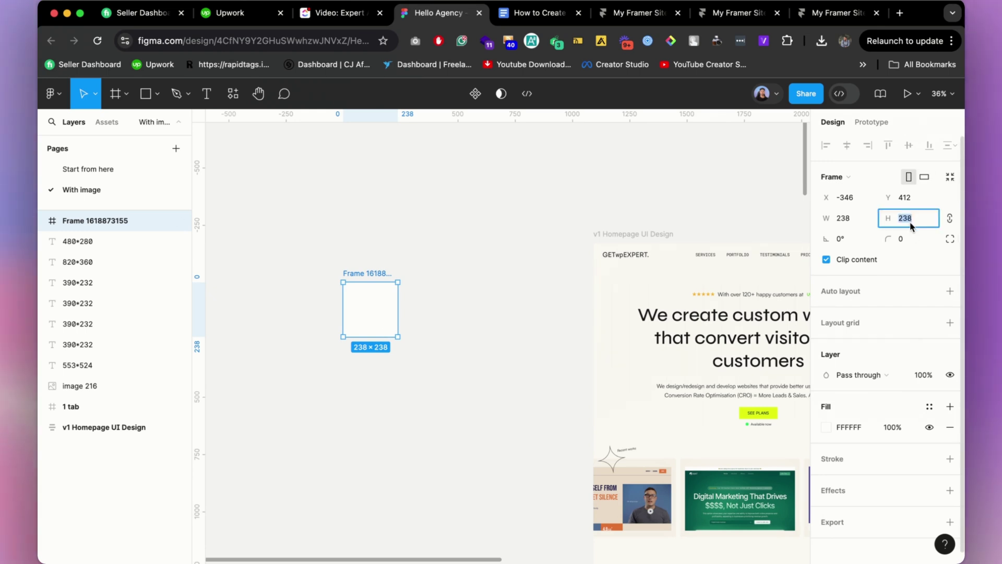
Resize the new frame to 32×32 and rename it Fabicon
{"action": "key", "text": "Return"}
{"action": "scroll", "coordinate": [343, 280], "scroll_direction": "up", "scroll_amount": 10}
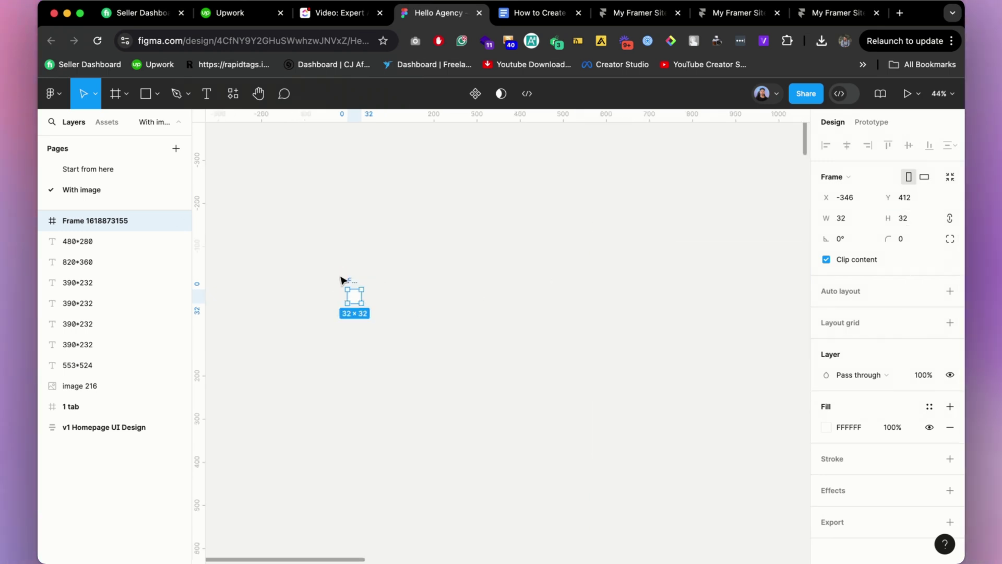
{"action": "double_click", "coordinate": [384, 315]}
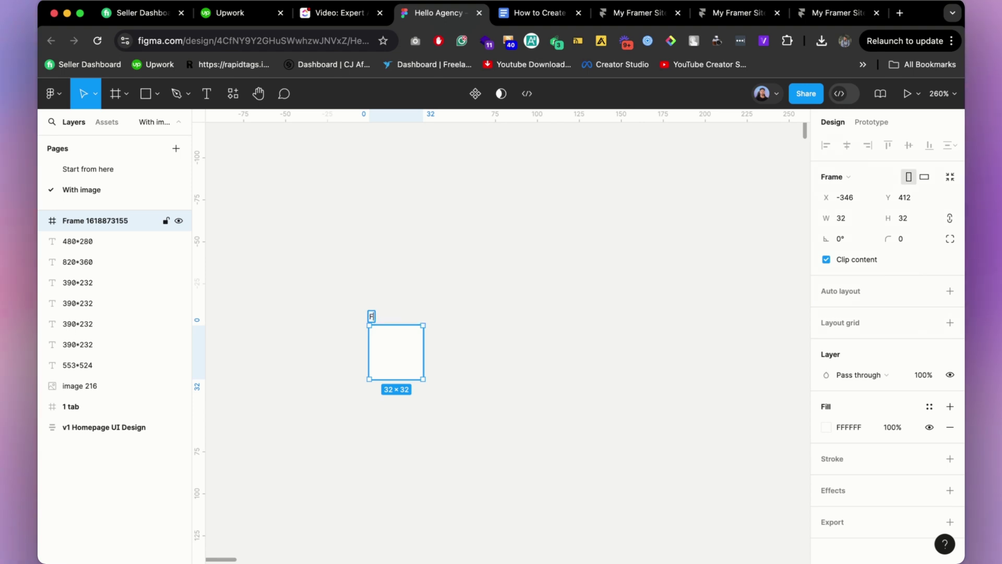
{"action": "scroll", "coordinate": [373, 308], "scroll_direction": "down", "scroll_amount": 10}
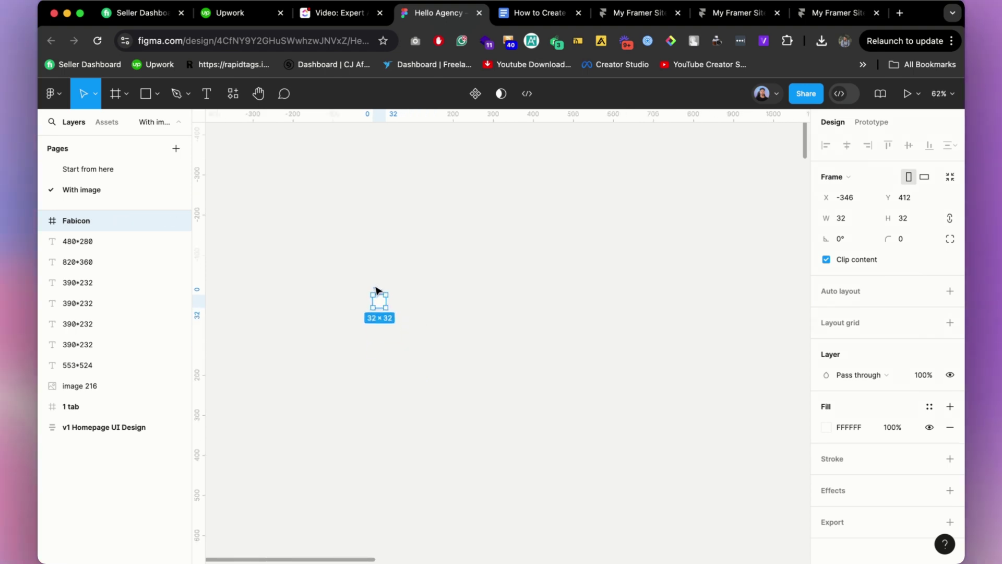
Copy the GETwpEXPERT logo text from the header and paste it inside the Fabicon frame
{"action": "left_click", "coordinate": [608, 270]}
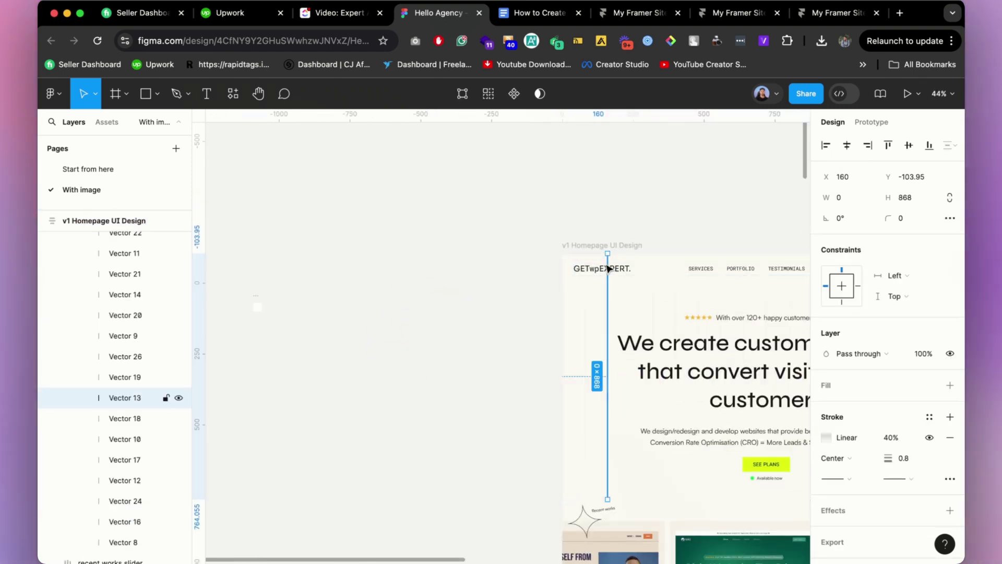
{"action": "left_click", "coordinate": [617, 273]}
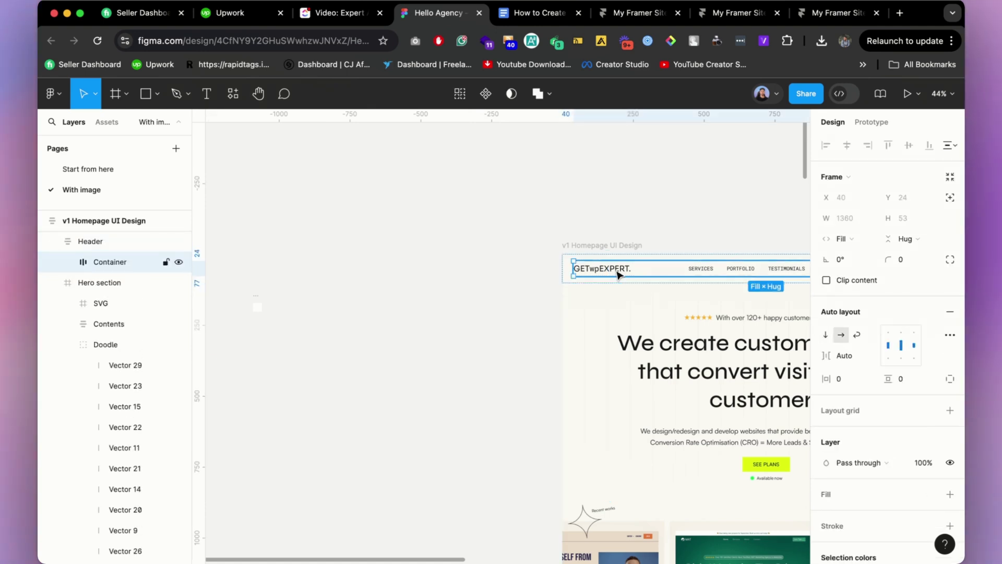
{"action": "left_click", "coordinate": [617, 273]}
{"action": "left_click_drag", "start_coordinate": [600, 273], "coordinate": [354, 297]}
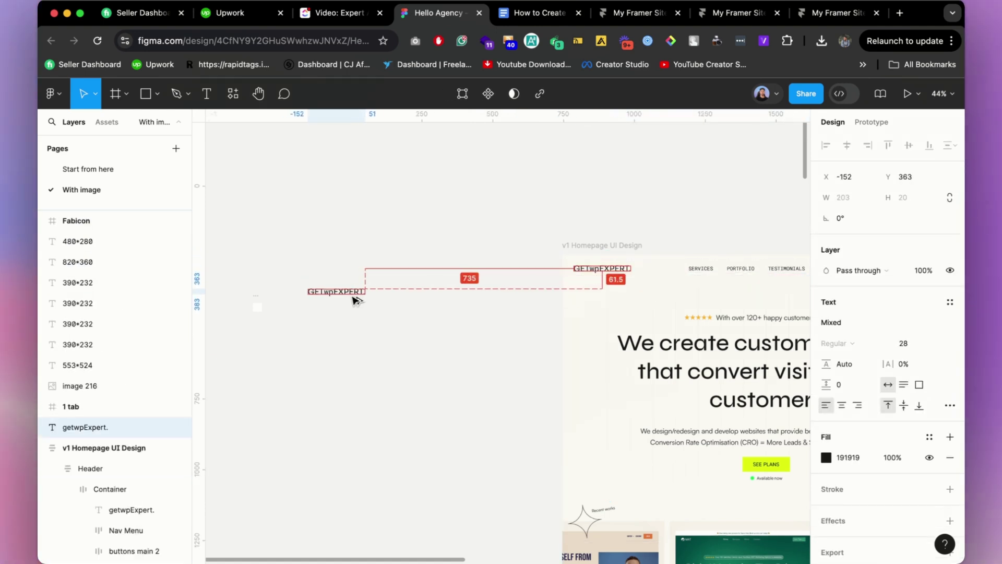
{"action": "scroll", "coordinate": [280, 316], "scroll_direction": "up", "scroll_amount": 8}
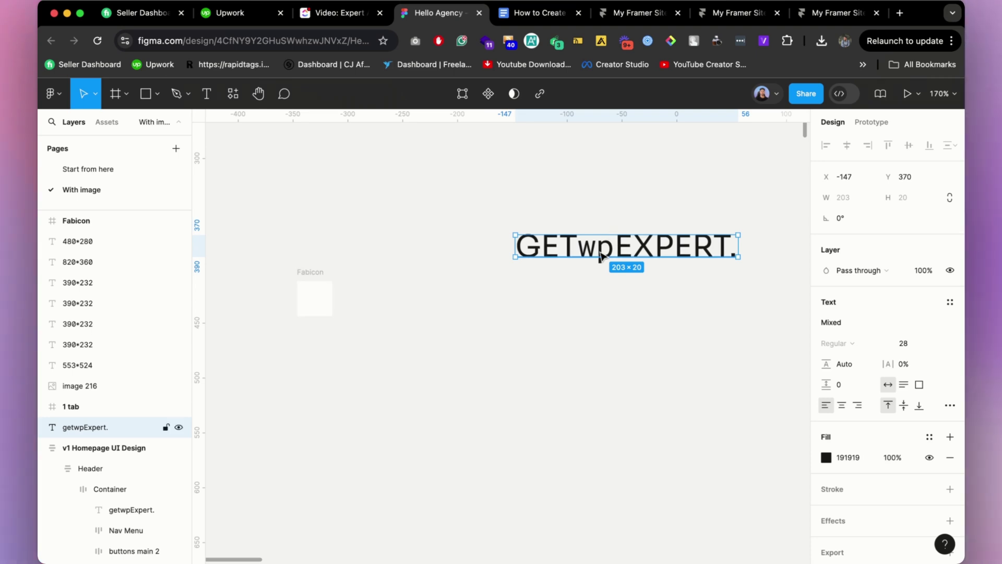
{"action": "left_click_drag", "start_coordinate": [602, 254], "coordinate": [383, 314]}
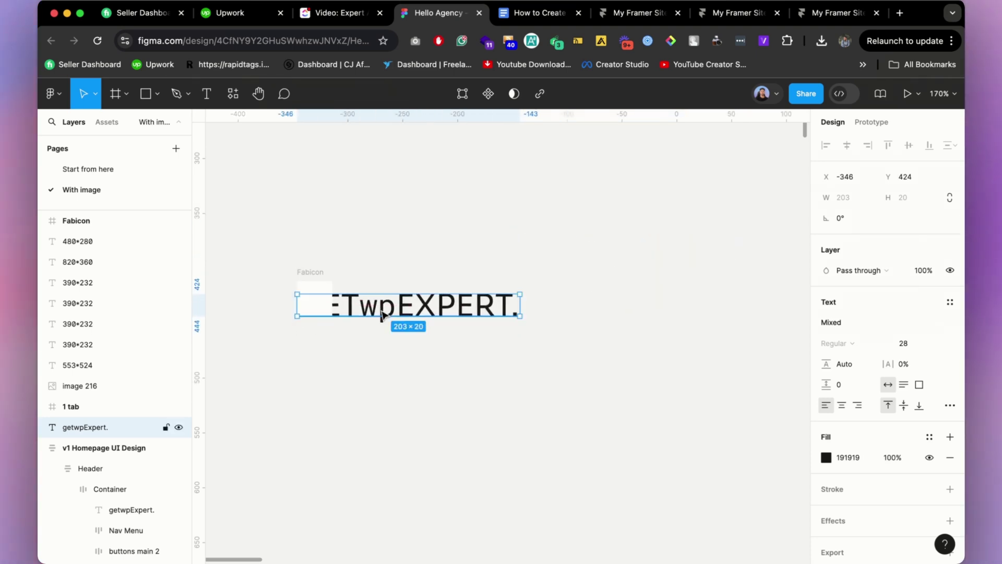
{"action": "key", "text": "Delete"}
{"action": "left_click", "coordinate": [322, 274]}
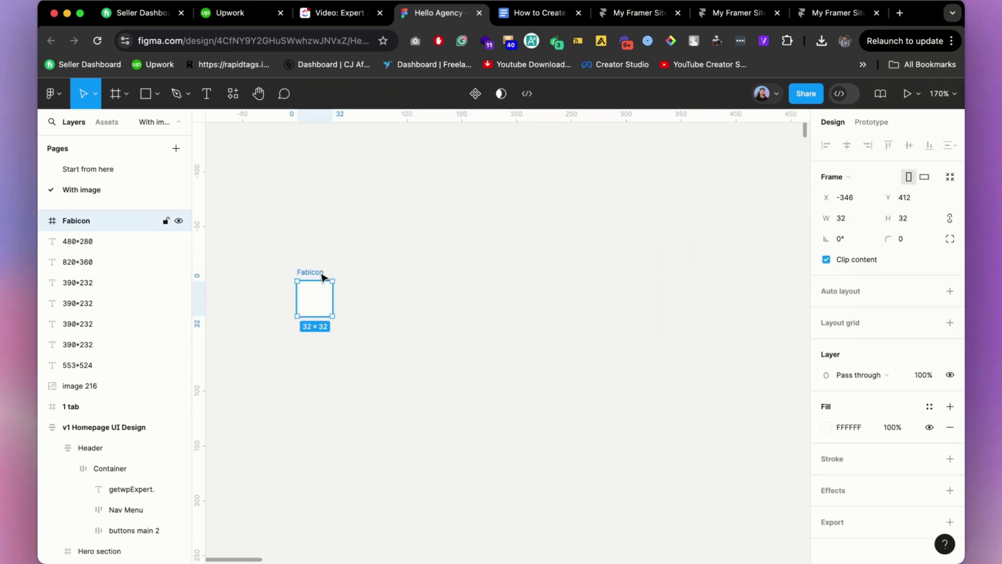
{"action": "key", "text": "super+v"}
{"action": "scroll", "coordinate": [329, 313], "scroll_direction": "up", "scroll_amount": 5}
Change the logo text to a single G at size 12, scaled to 20×18 in the frame
{"action": "left_click_drag", "start_coordinate": [332, 321], "coordinate": [328, 306]}
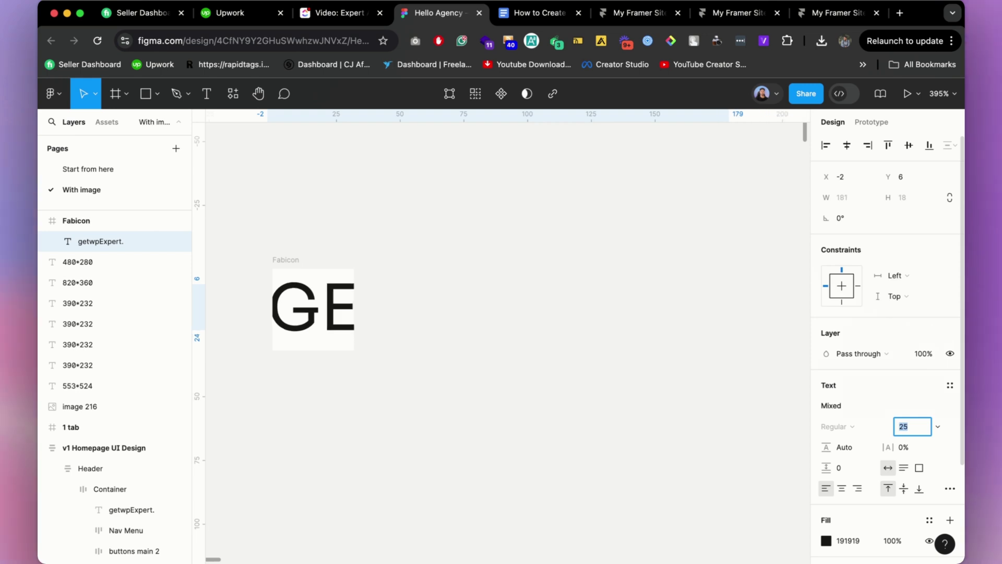
{"action": "key", "text": "Down"}
{"action": "key", "text": "Down"}
{"action": "key", "text": "Down"}
{"action": "key", "text": "Down"}
{"action": "key", "text": "Down"}
{"action": "key", "text": "Down"}
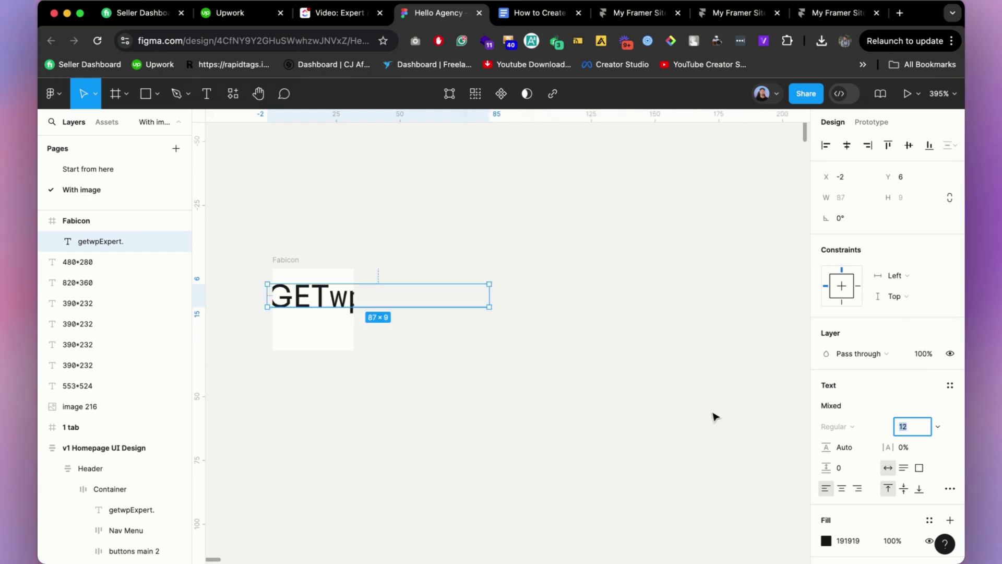
{"action": "double_click", "coordinate": [316, 311]}
{"action": "key", "text": "ctrl+a"}
{"action": "type", "text": "g"}
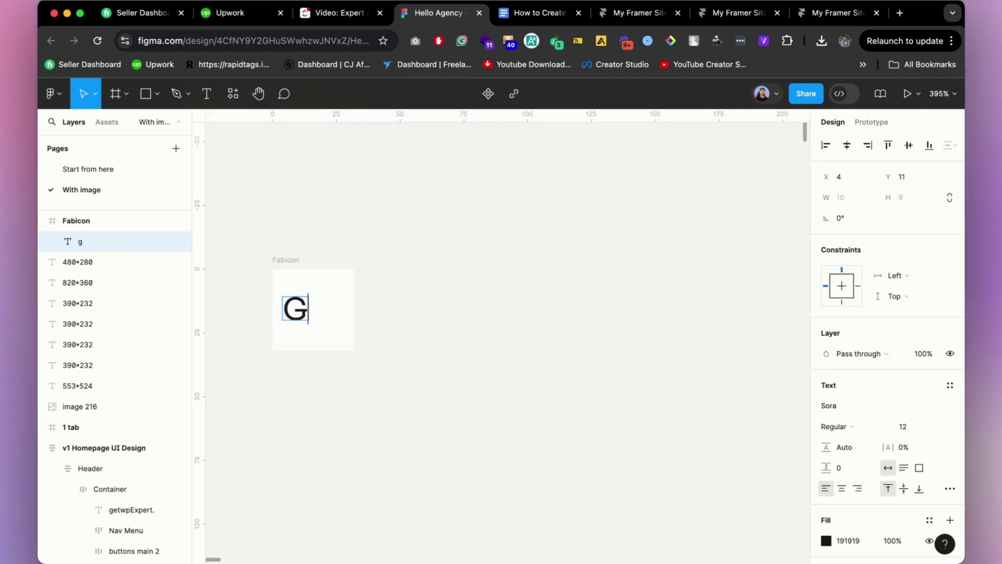
{"action": "key", "text": "Escape"}
{"action": "left_click_drag", "start_coordinate": [298, 309], "coordinate": [302, 309]}
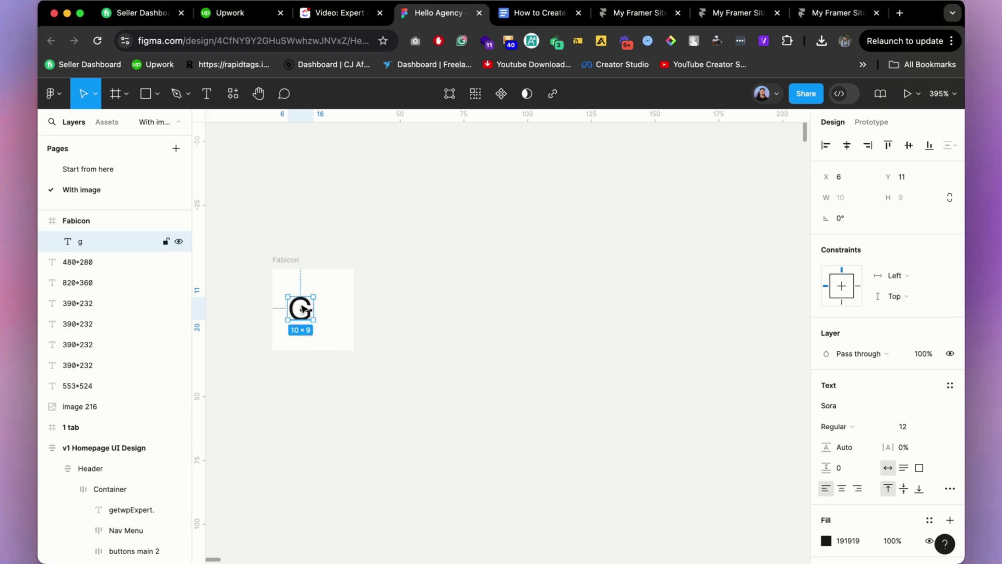
{"action": "key", "text": "k"}
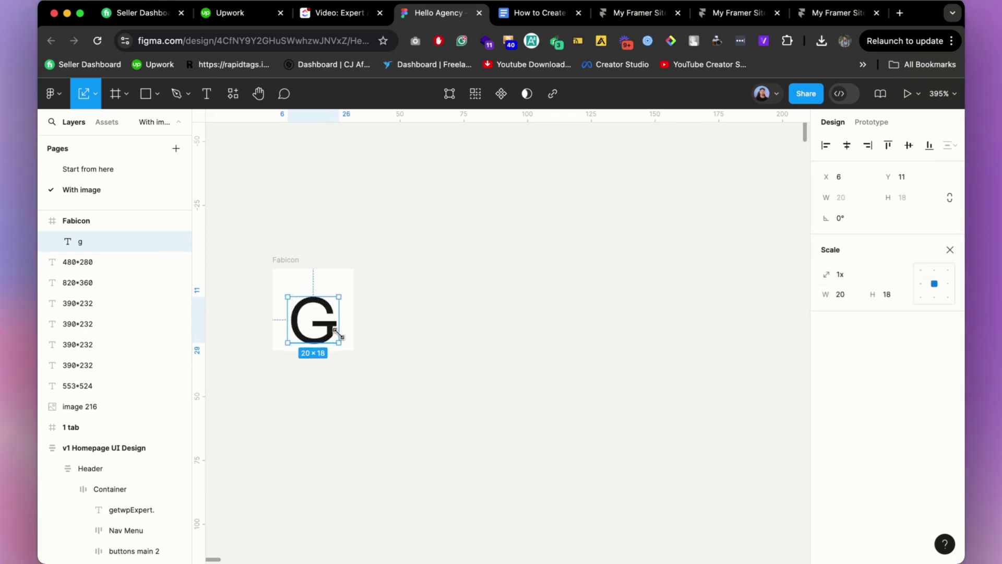
{"action": "left_click_drag", "start_coordinate": [318, 318], "coordinate": [315, 307]}
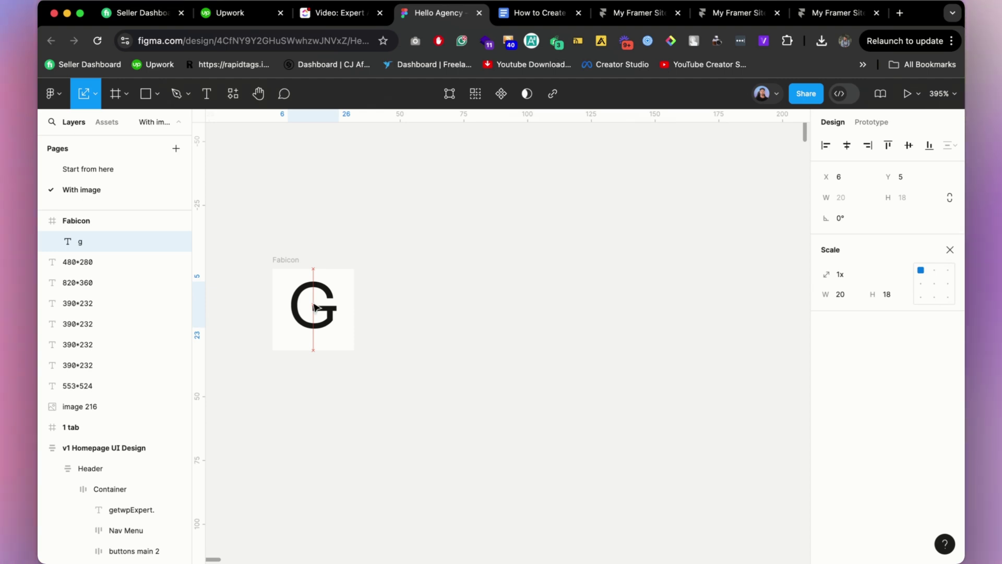
{"action": "left_click", "coordinate": [295, 264]}
{"action": "key", "text": "Return"}
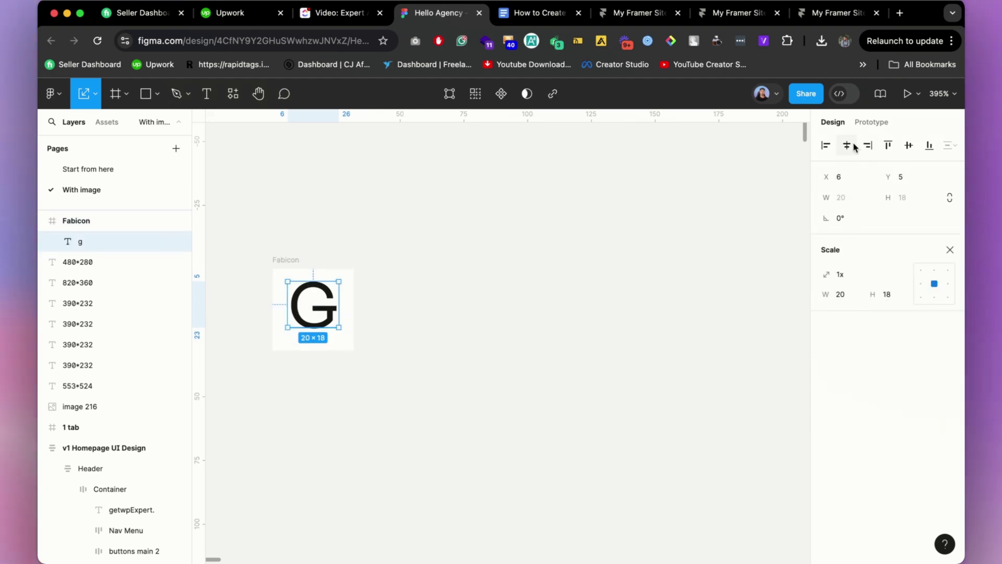
Fill the Fabicon frame with the LET'S TALK button's #E1FE13 yellow via the eyedropper
{"action": "scroll", "coordinate": [329, 244], "scroll_direction": "down", "scroll_amount": 10}
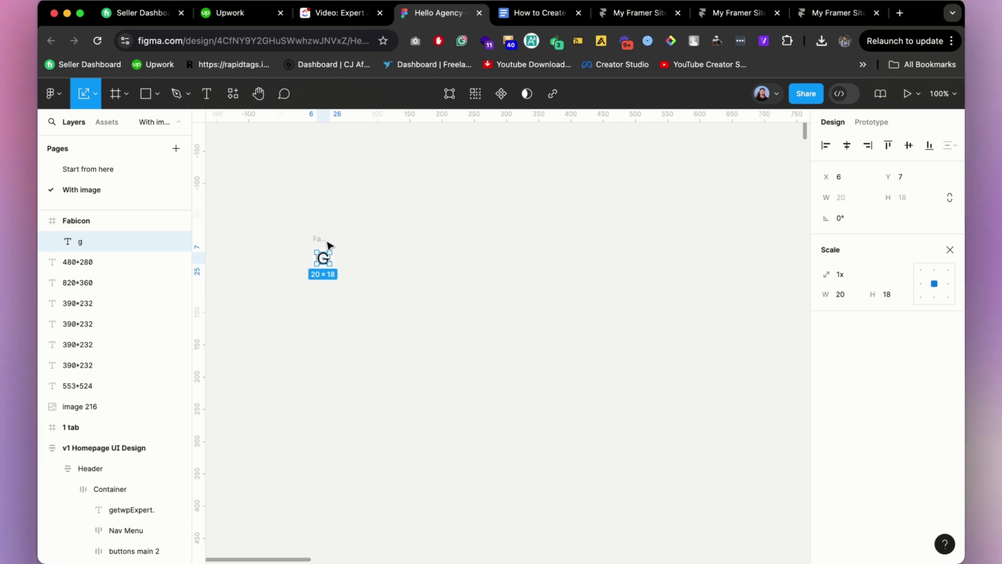
{"action": "left_click", "coordinate": [329, 240]}
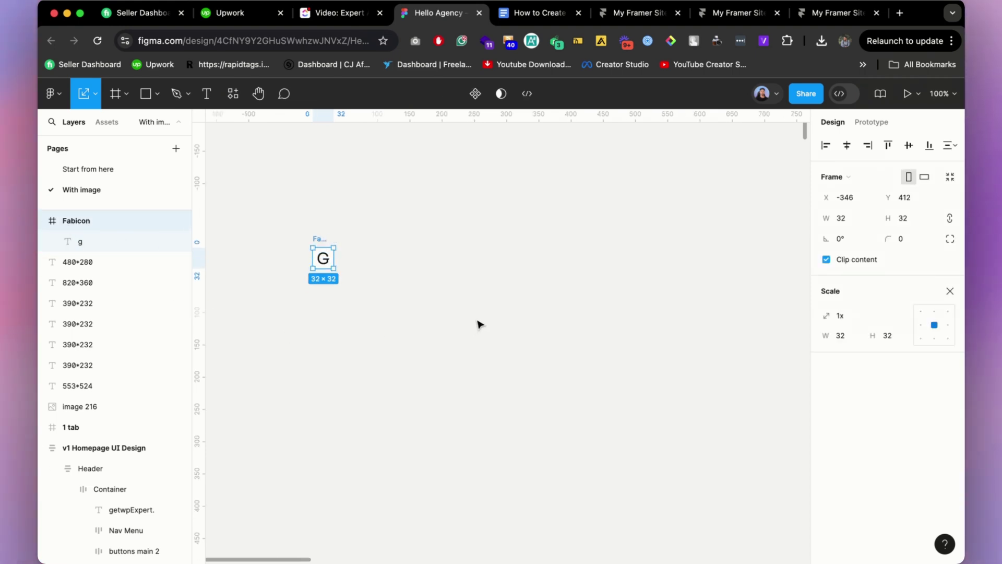
{"action": "scroll", "coordinate": [440, 329], "scroll_direction": "down", "scroll_amount": 4}
{"action": "key", "text": "i"}
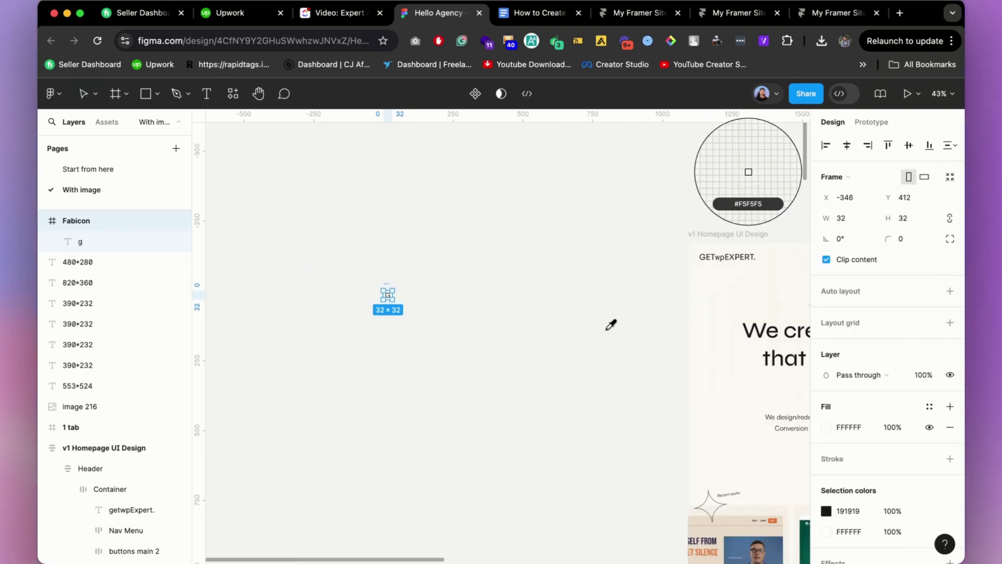
{"action": "scroll", "coordinate": [553, 247], "scroll_direction": "down", "scroll_amount": 4}
{"action": "scroll", "coordinate": [775, 246], "scroll_direction": "up", "scroll_amount": 5}
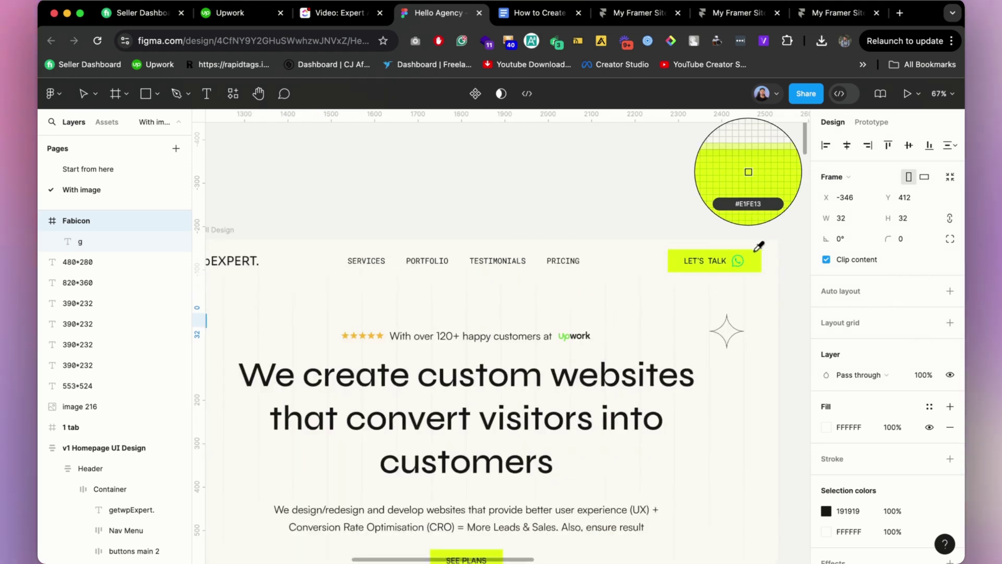
{"action": "left_click", "coordinate": [728, 253]}
{"action": "scroll", "coordinate": [316, 295], "scroll_direction": "down", "scroll_amount": 4}
{"action": "scroll", "coordinate": [315, 295], "scroll_direction": "up", "scroll_amount": 5}
Add a PNG export to the Fabicon frame and export it as Fabicon.png
{"action": "left_click", "coordinate": [347, 277]}
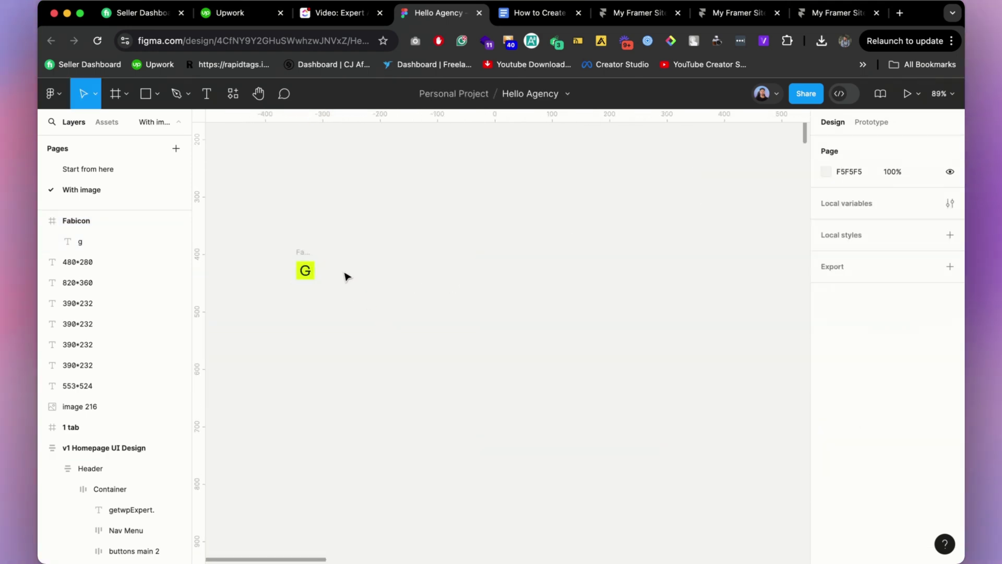
{"action": "left_click", "coordinate": [300, 255]}
{"action": "scroll", "coordinate": [903, 473], "scroll_direction": "down", "scroll_amount": 2}
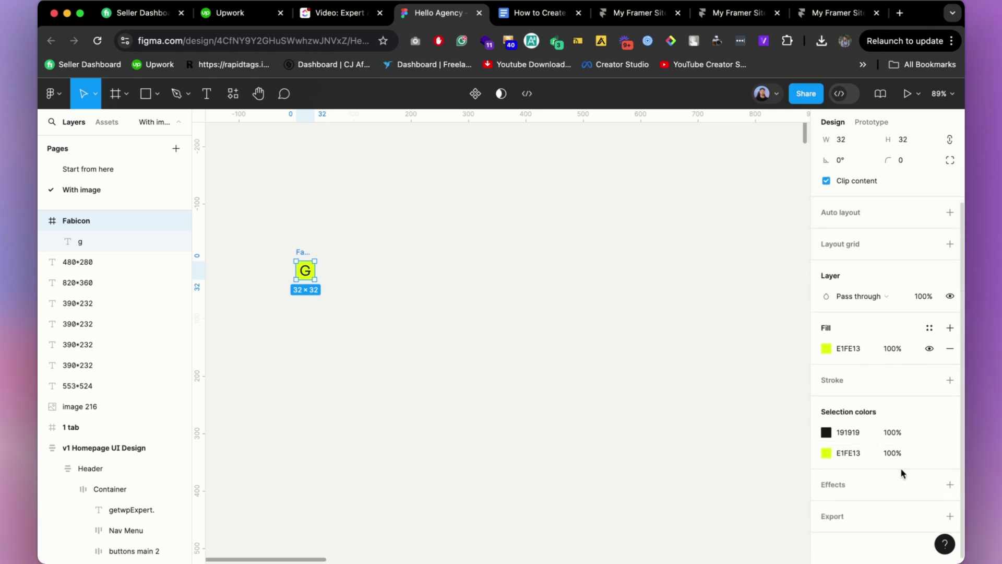
{"action": "left_click", "coordinate": [950, 516]}
{"action": "scroll", "coordinate": [935, 496], "scroll_direction": "down", "scroll_amount": 3}
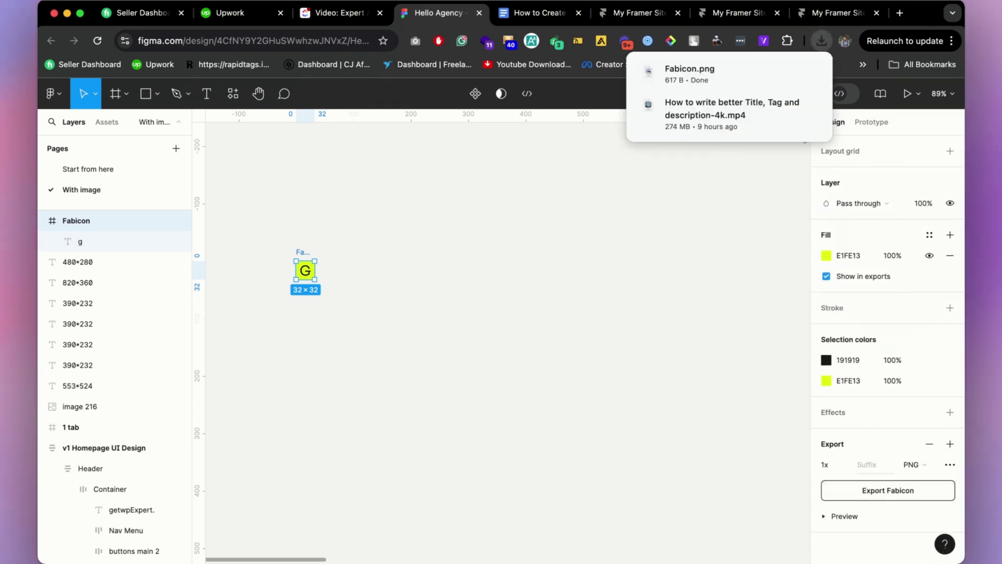
{"action": "mouse_move", "coordinate": [592, 559]}
{"action": "left_click", "coordinate": [686, 546]}
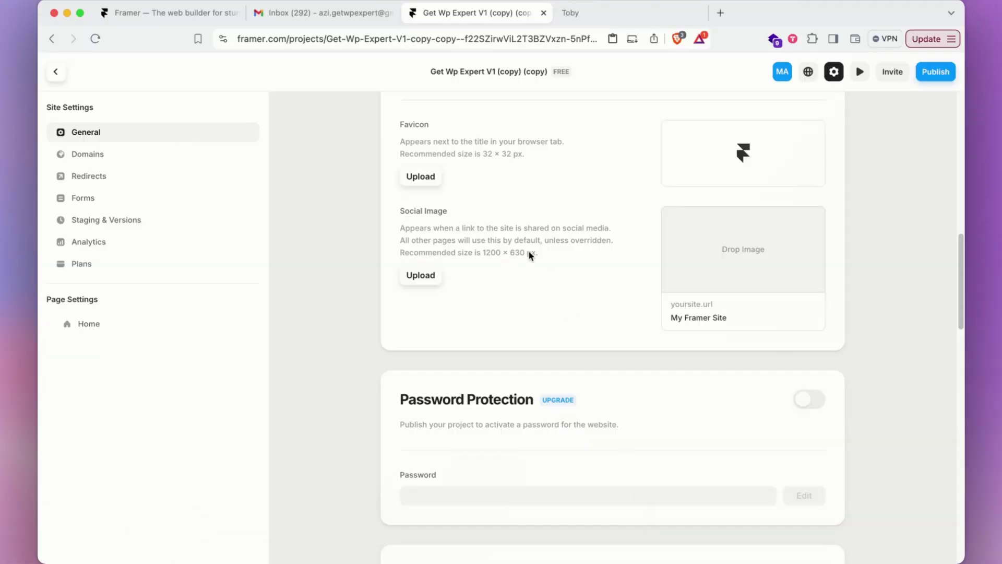
Upload Fabicon.png from Downloads as the site favicon
{"action": "left_click", "coordinate": [421, 176]}
{"action": "double_click", "coordinate": [417, 207]}
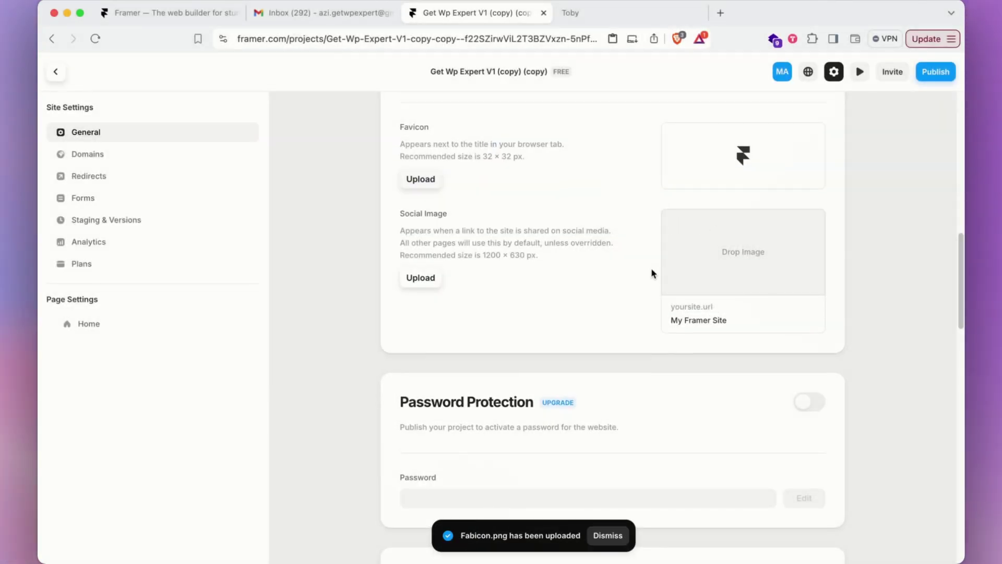
{"action": "scroll", "coordinate": [650, 269], "scroll_direction": "up", "scroll_amount": 2}
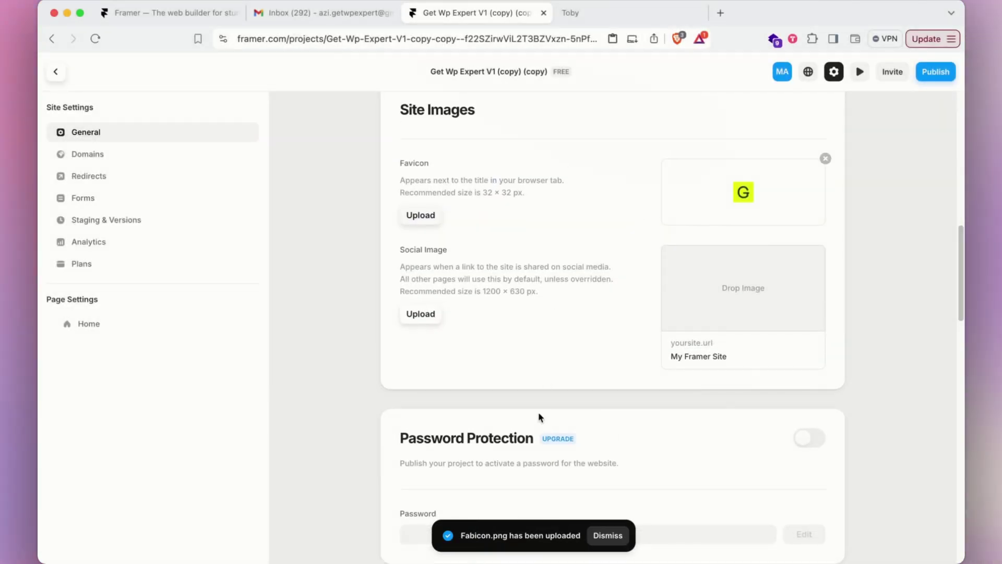
{"action": "mouse_move", "coordinate": [432, 541]}
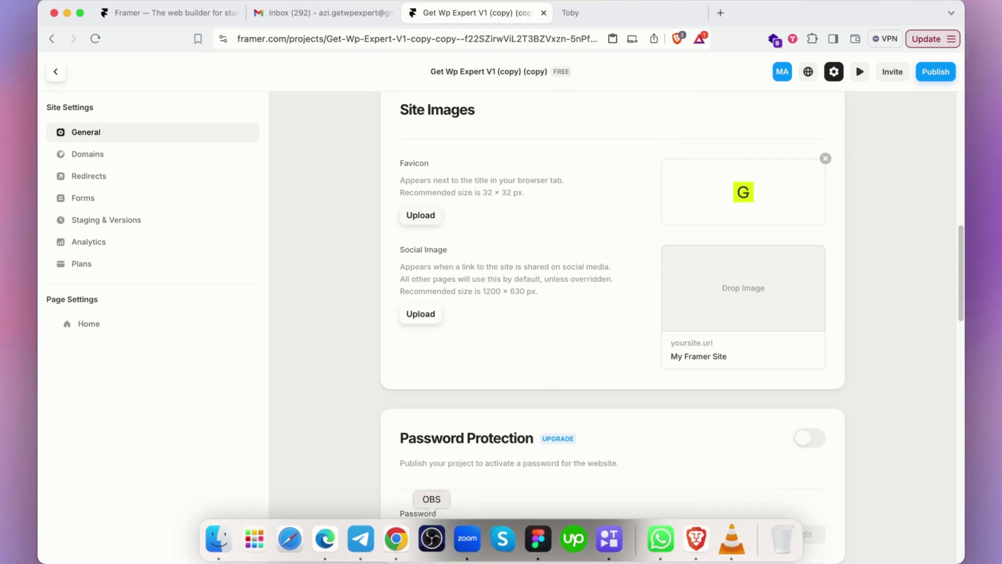
{"action": "mouse_move", "coordinate": [431, 560]}
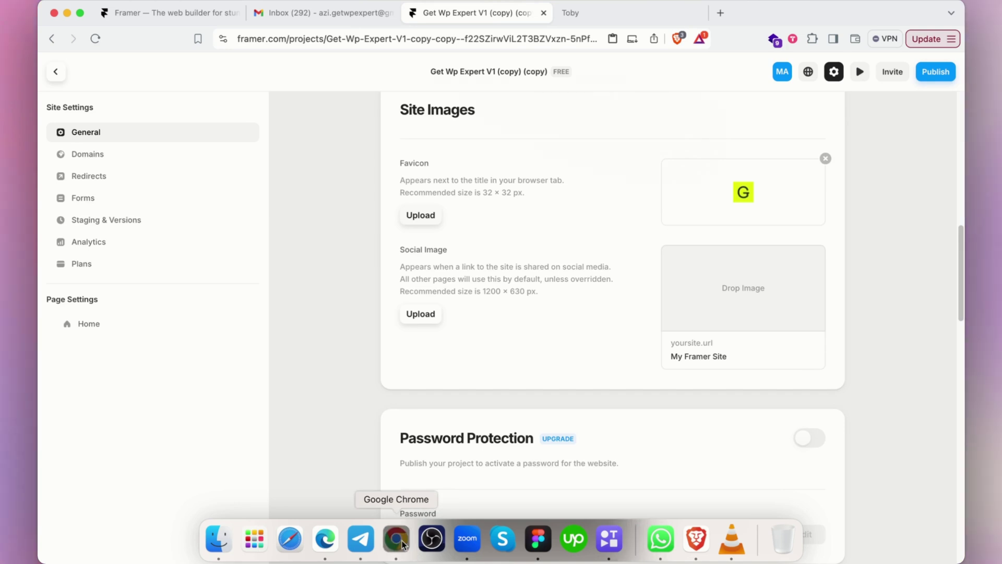
{"action": "left_click", "coordinate": [395, 542]}
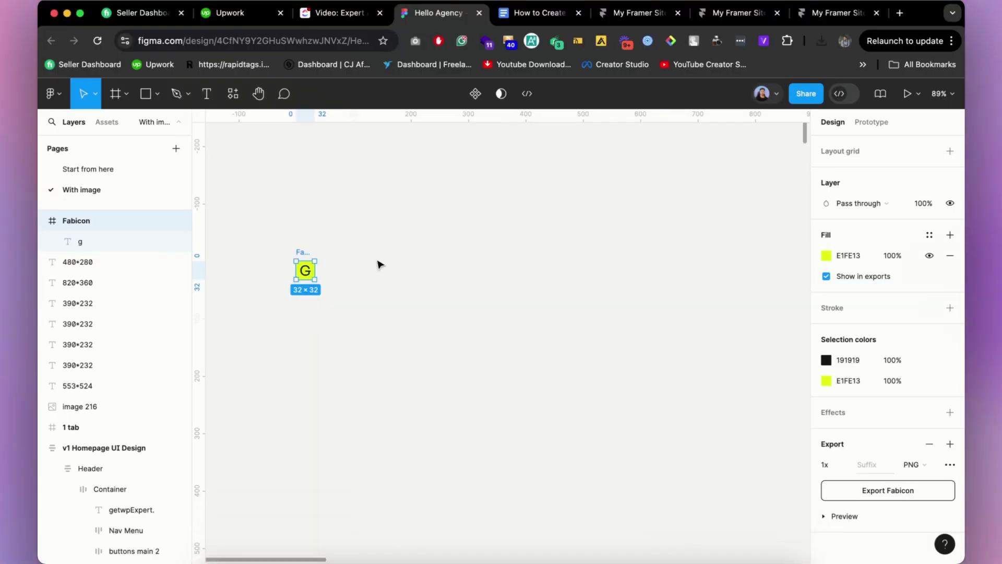
Draw a new 1200×630 frame and place it beside the homepage design
{"action": "left_click", "coordinate": [125, 99]}
{"action": "left_click", "coordinate": [120, 126]}
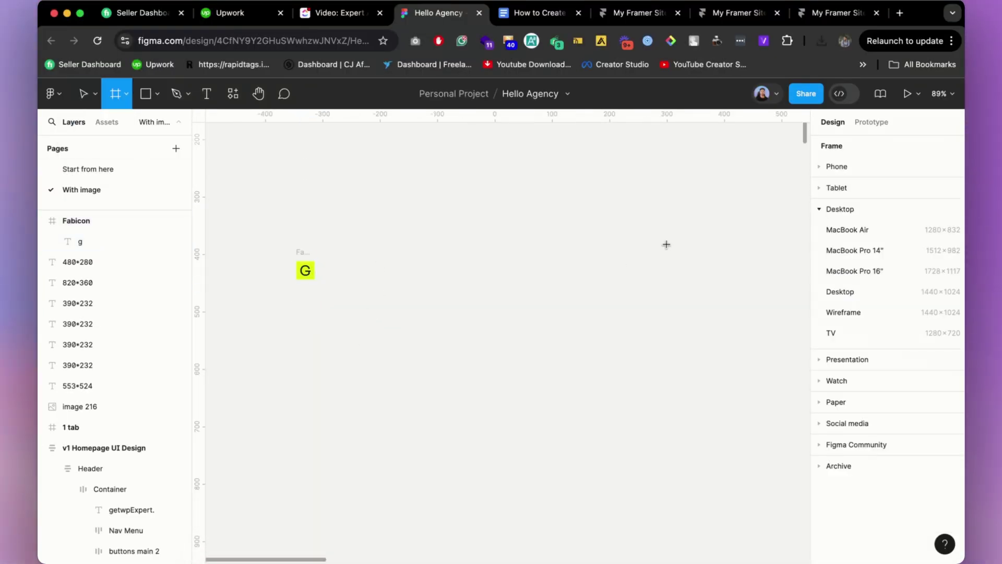
{"action": "left_click_drag", "start_coordinate": [396, 271], "coordinate": [568, 326]}
{"action": "left_click", "coordinate": [847, 225]}
{"action": "type", "text": "1200"}
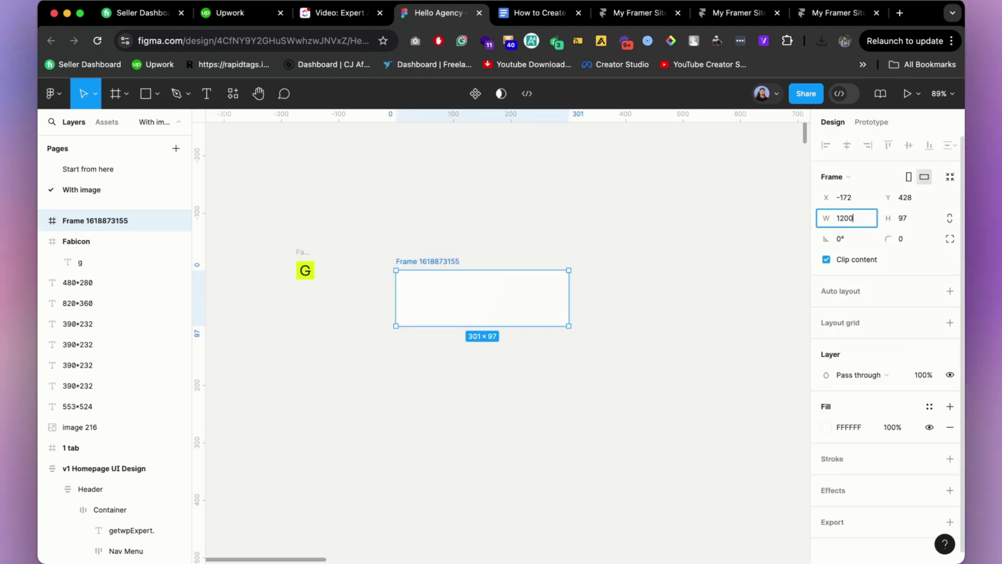
{"action": "key", "text": "Return"}
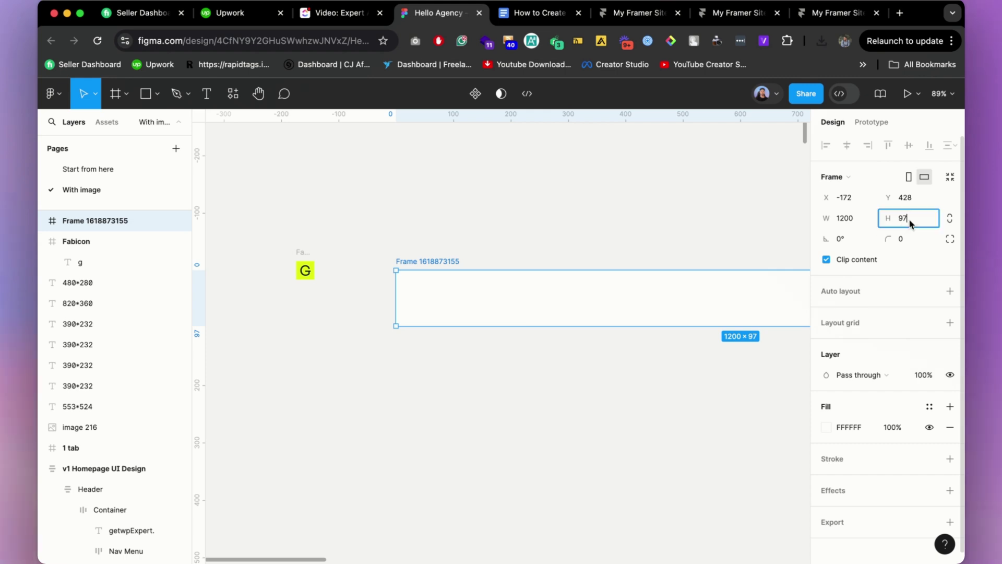
{"action": "type", "text": "630"}
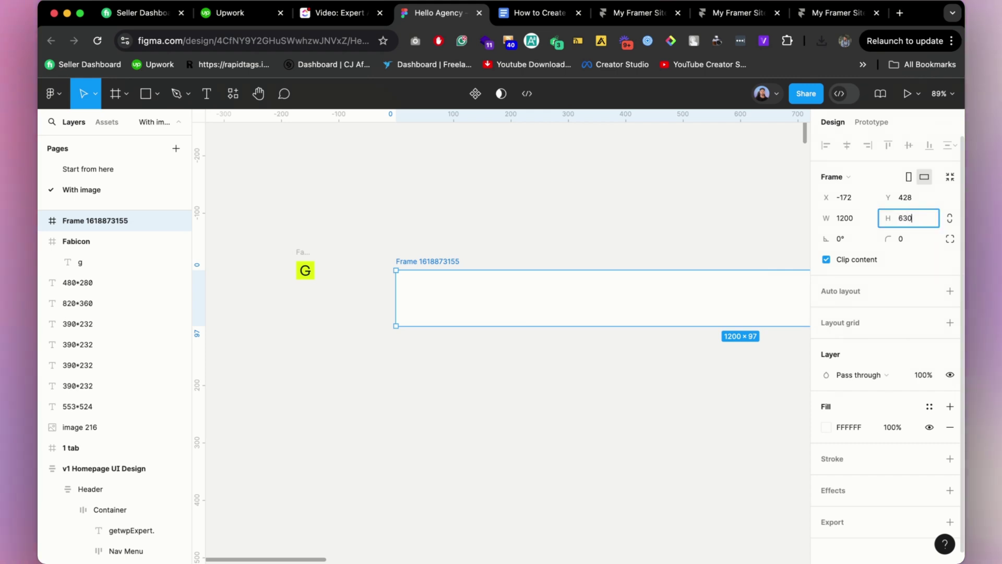
{"action": "key", "text": "Return"}
{"action": "scroll", "coordinate": [533, 202], "scroll_direction": "down", "scroll_amount": 5}
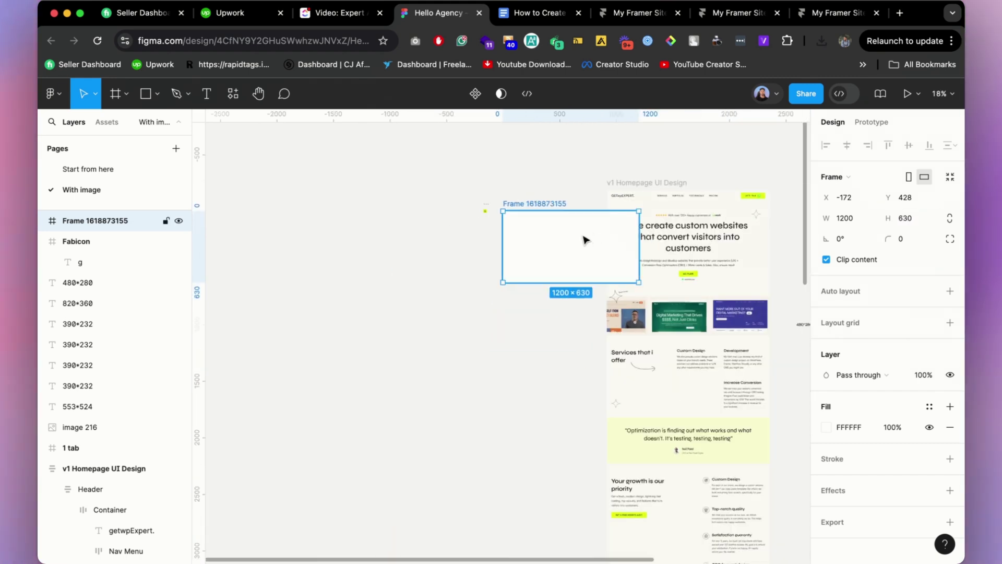
{"action": "left_click_drag", "start_coordinate": [587, 240], "coordinate": [476, 346]}
{"action": "scroll", "coordinate": [625, 208], "scroll_direction": "up", "scroll_amount": 2}
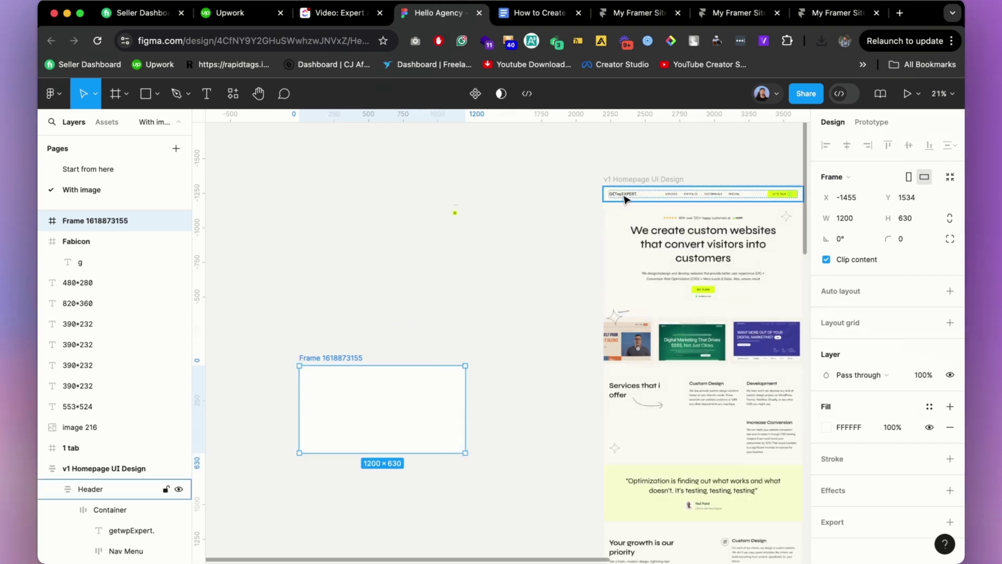
Bring the getwpExpert. logo text into the frame, scale it up and centre it
{"action": "left_click", "coordinate": [625, 198], "text": "super"}
{"action": "left_click_drag", "start_coordinate": [625, 198], "coordinate": [380, 415]}
{"action": "scroll", "coordinate": [380, 415], "scroll_direction": "up", "scroll_amount": 3}
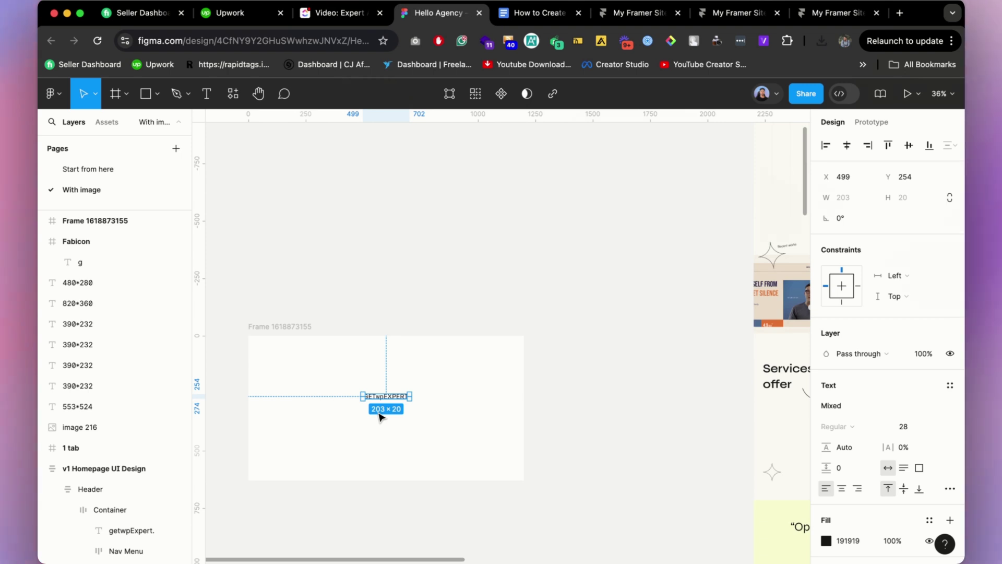
{"action": "key", "text": "k"}
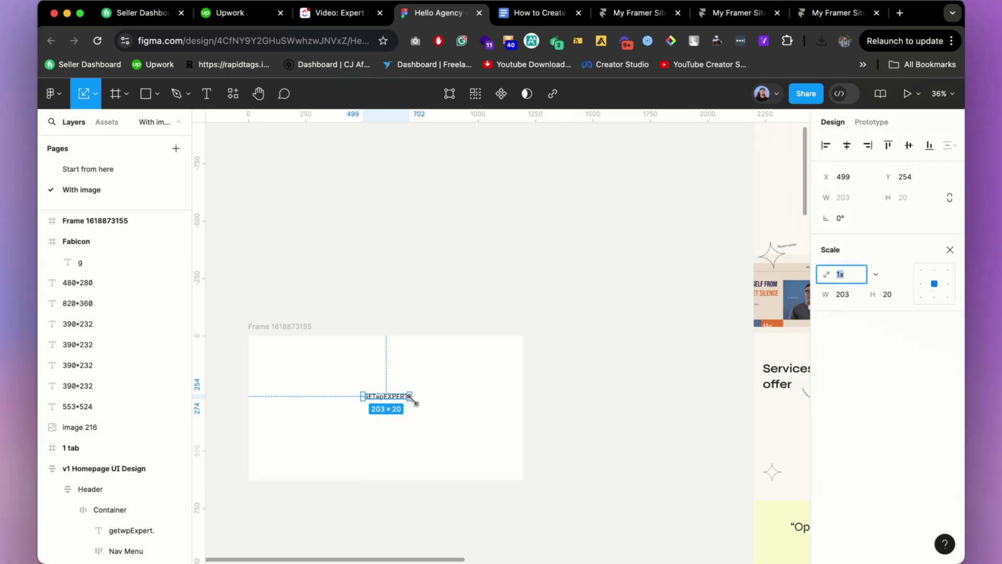
{"action": "left_click_drag", "start_coordinate": [412, 400], "coordinate": [770, 435]}
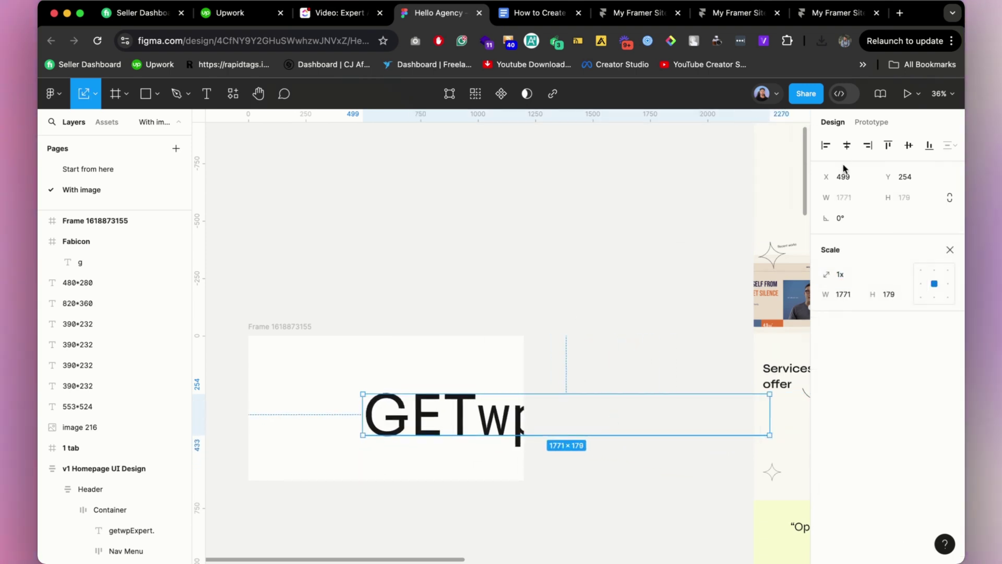
{"action": "left_click", "coordinate": [847, 145]}
{"action": "left_click", "coordinate": [909, 146]}
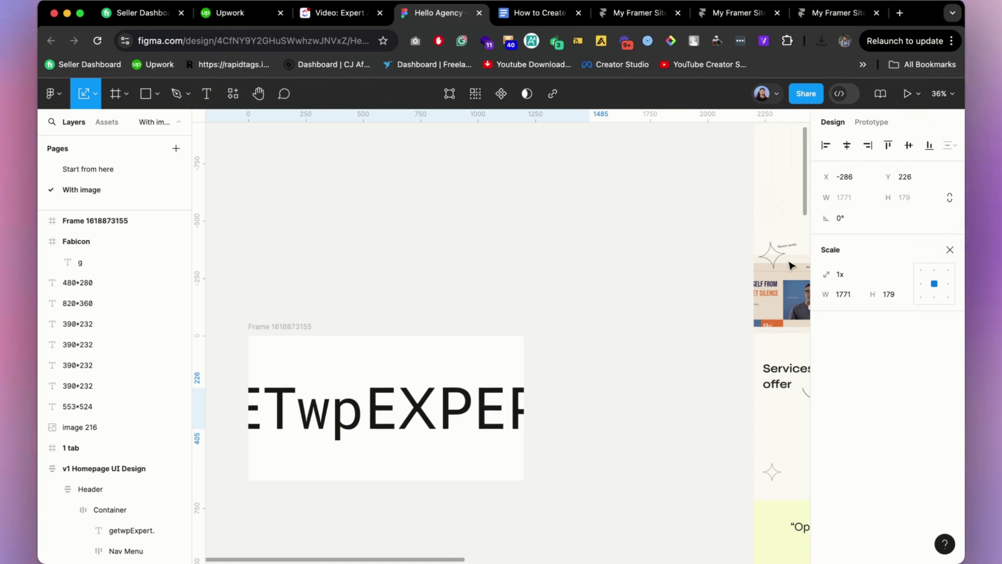
Shrink the logo text to 1130×114 so it fits, and re-centre it in the frame
{"action": "left_click_drag", "start_coordinate": [586, 426], "coordinate": [501, 420]}
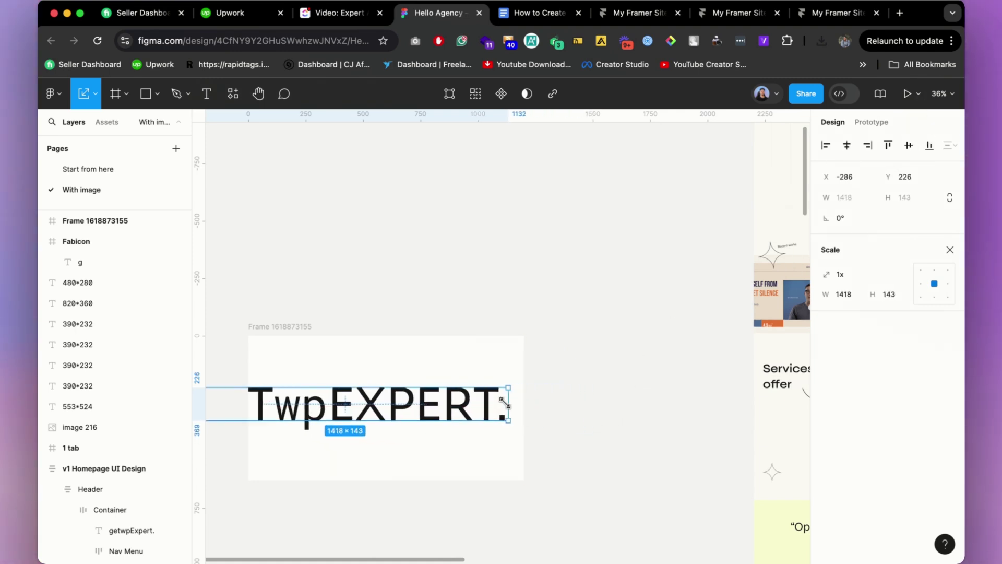
{"action": "left_click", "coordinate": [847, 145]}
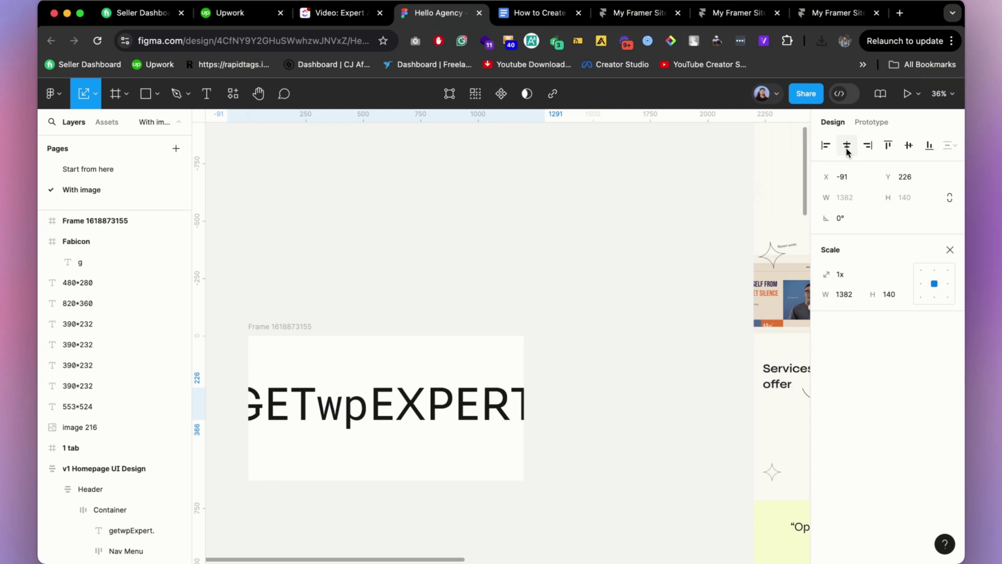
{"action": "left_click", "coordinate": [909, 145]}
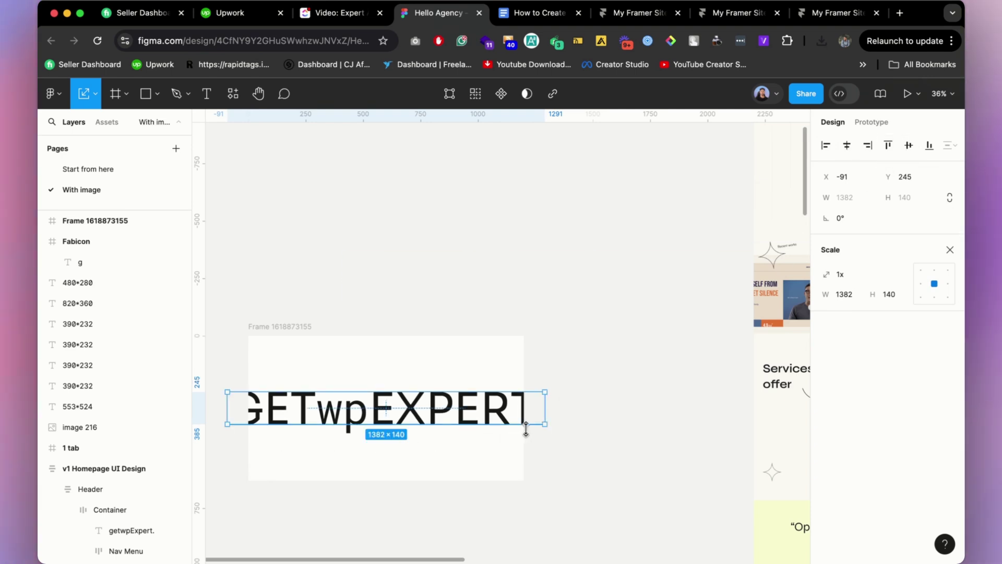
{"action": "left_click_drag", "start_coordinate": [546, 425], "coordinate": [487, 419]}
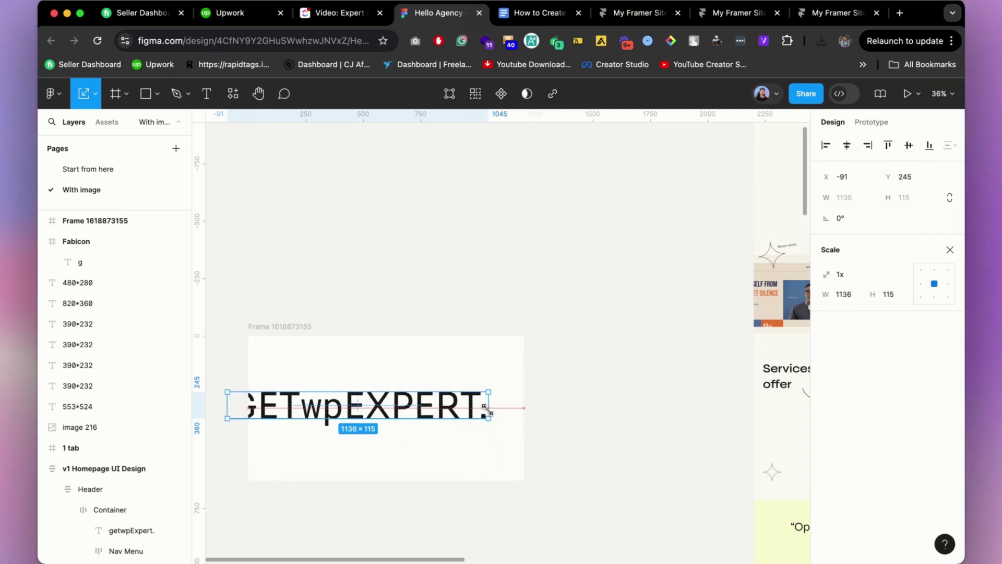
{"action": "left_click", "coordinate": [868, 146]}
{"action": "scroll", "coordinate": [462, 328], "scroll_direction": "down", "scroll_amount": 3}
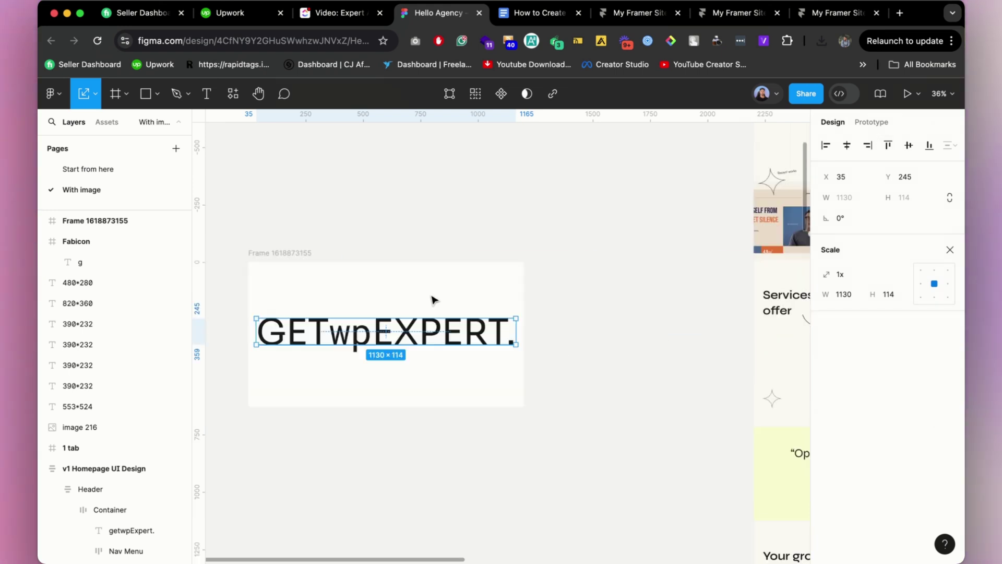
{"action": "key", "text": "Escape"}
{"action": "scroll", "coordinate": [432, 297], "scroll_direction": "down", "scroll_amount": 5}
Rename the 1200×630 frame to 'social media'
{"action": "double_click", "coordinate": [375, 276]}
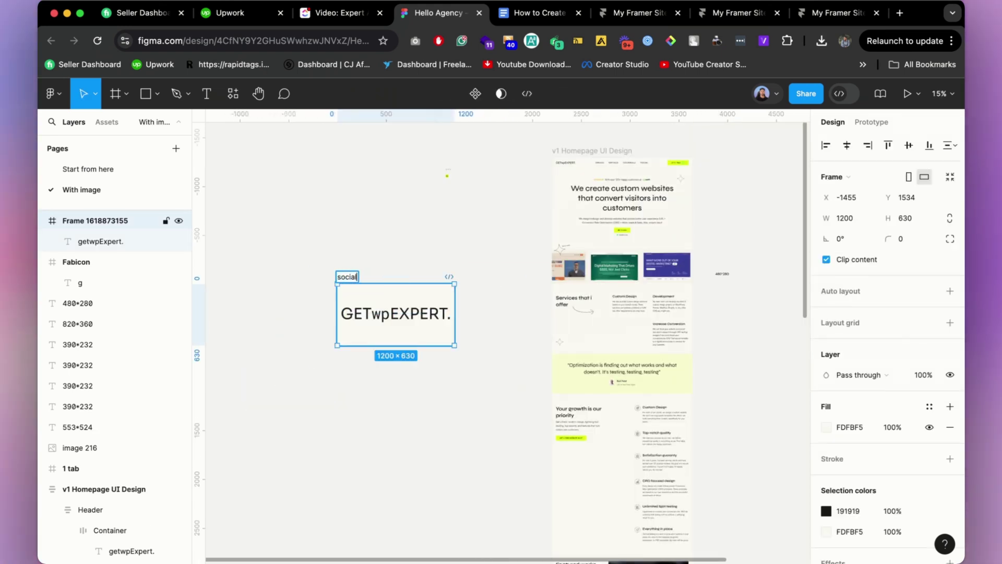
{"action": "type", "text": "social e"}
{"action": "key", "text": "BackSpace"}
{"action": "type", "text": "media"}
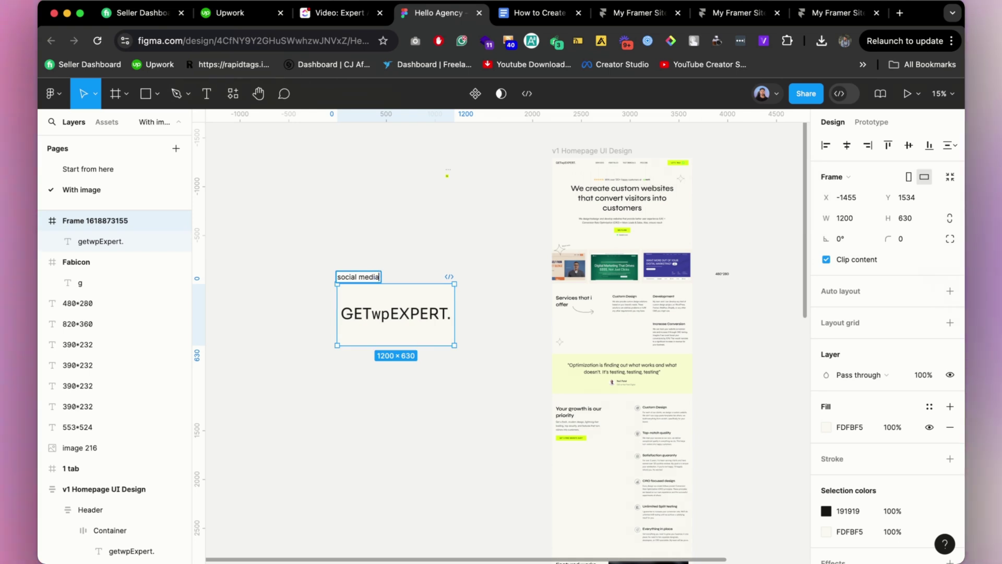
{"action": "key", "text": "Return"}
Export the social media frame as the PNG file social media.png
{"action": "left_click", "coordinate": [332, 259]}
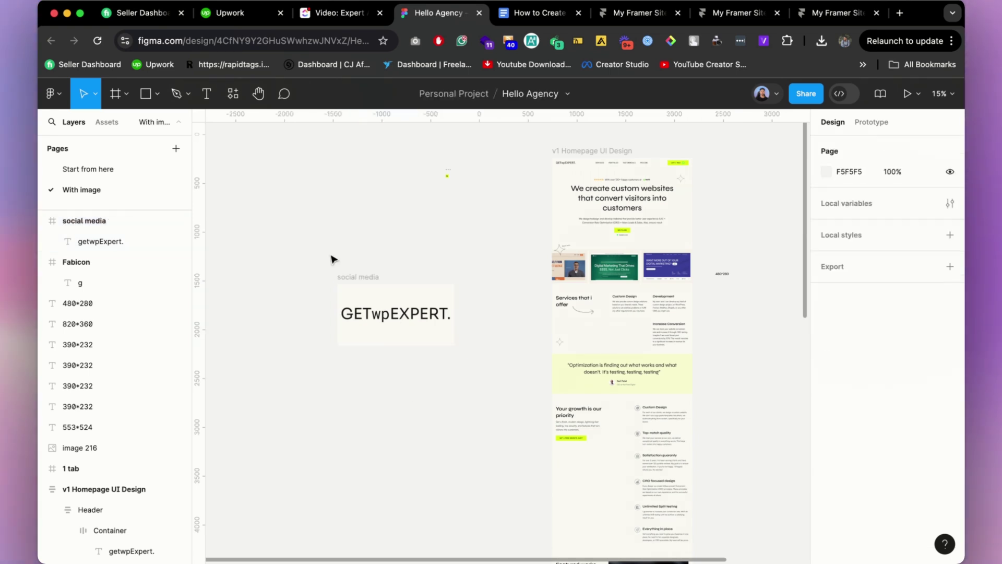
{"action": "left_click", "coordinate": [114, 225]}
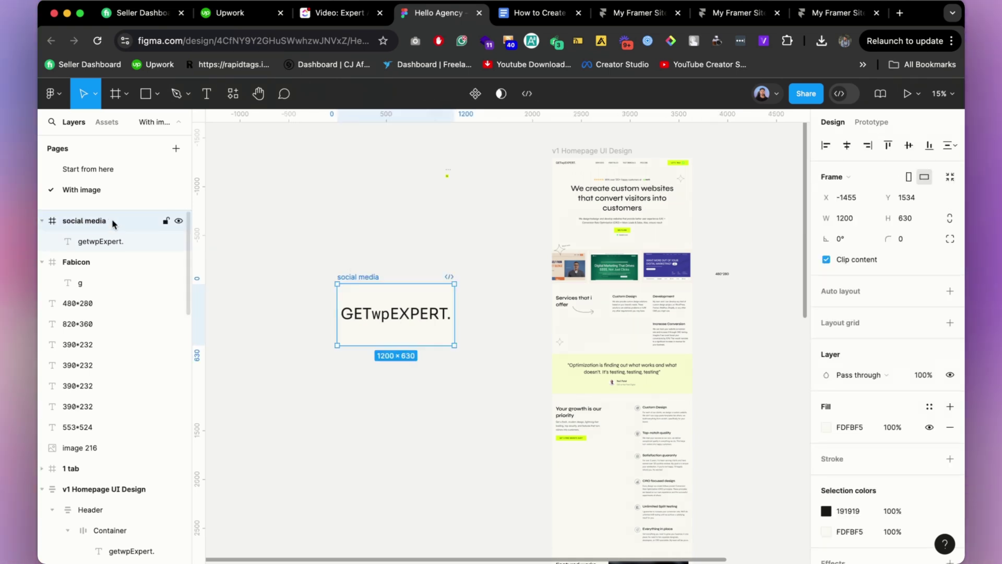
{"action": "left_click", "coordinate": [418, 358]}
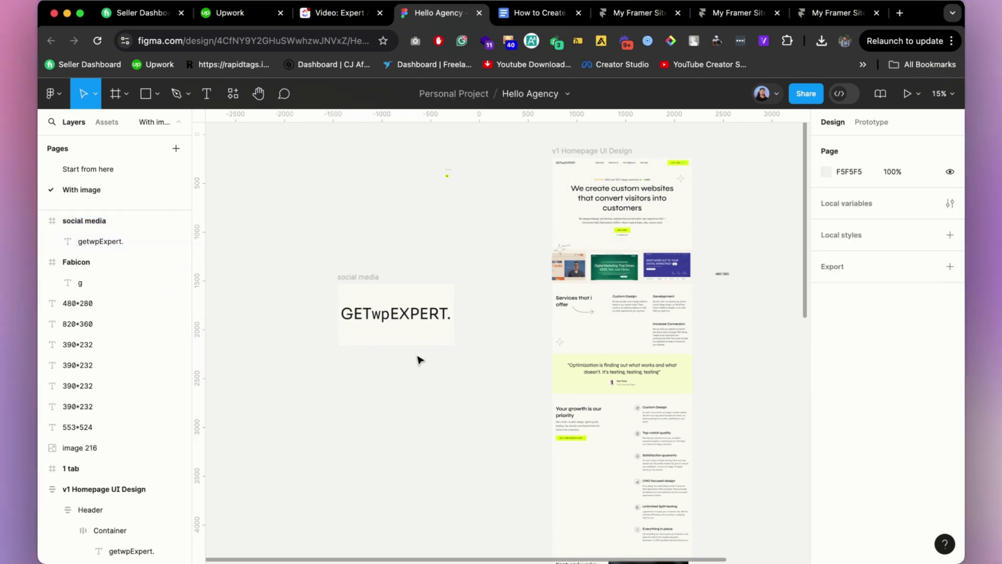
{"action": "left_click", "coordinate": [355, 279]}
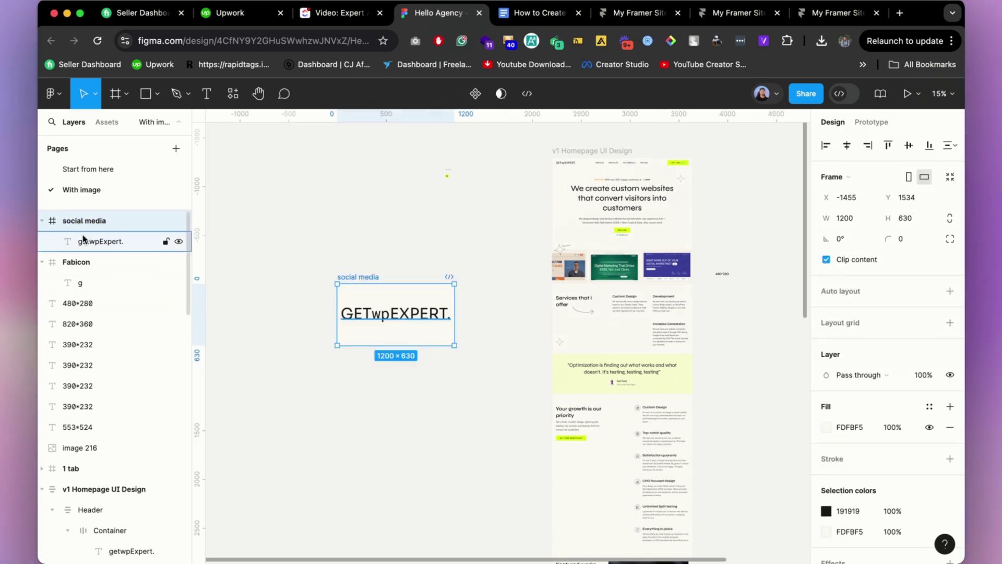
{"action": "scroll", "coordinate": [922, 402], "scroll_direction": "down", "scroll_amount": 3}
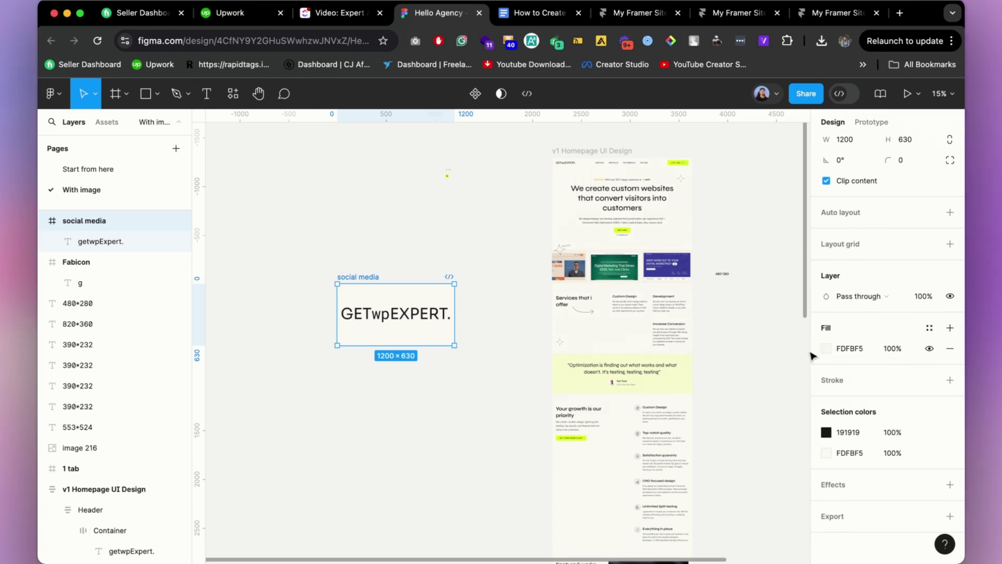
{"action": "left_click", "coordinate": [437, 436]}
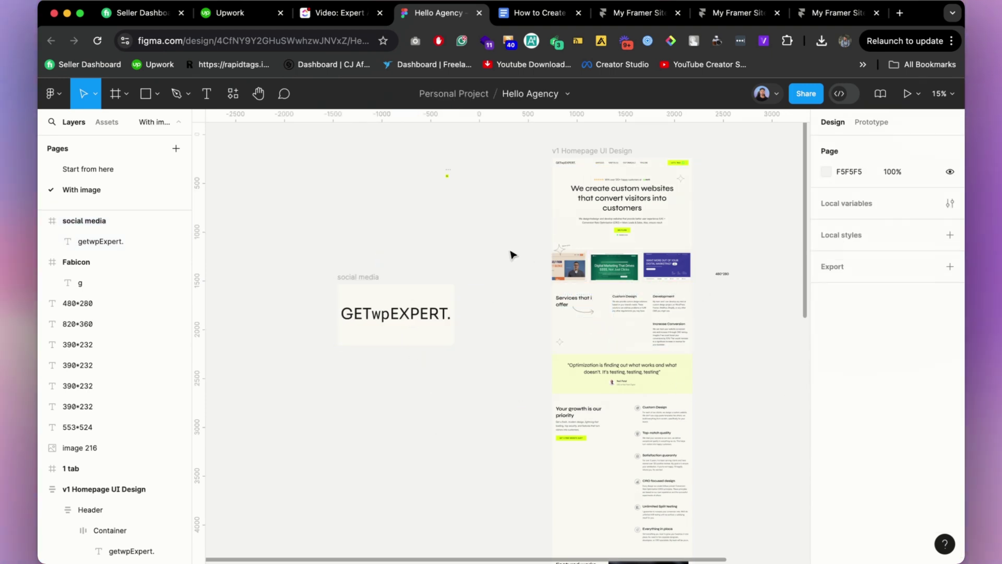
{"action": "left_click", "coordinate": [368, 279]}
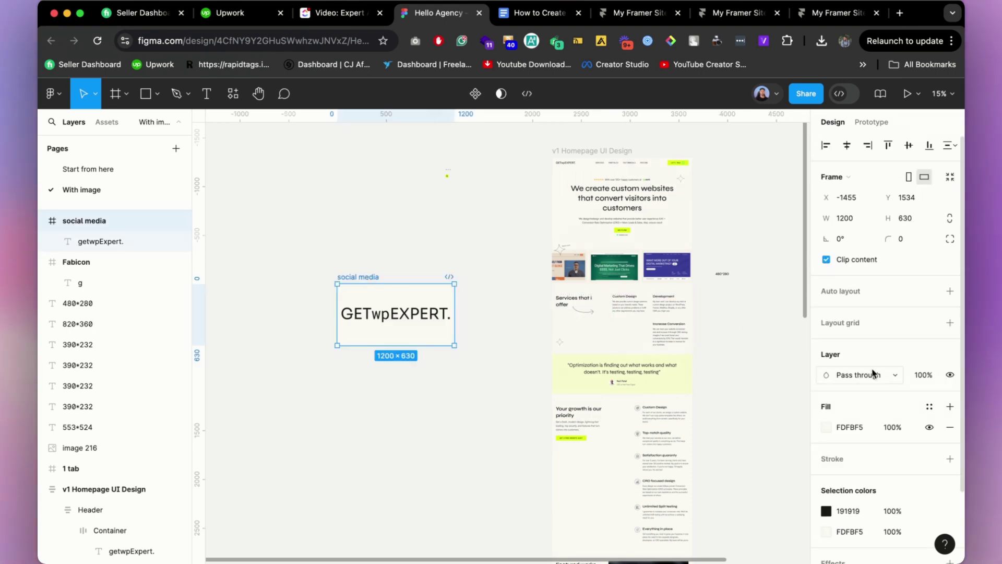
{"action": "scroll", "coordinate": [934, 454], "scroll_direction": "down", "scroll_amount": 2}
{"action": "scroll", "coordinate": [939, 495], "scroll_direction": "down", "scroll_amount": 3}
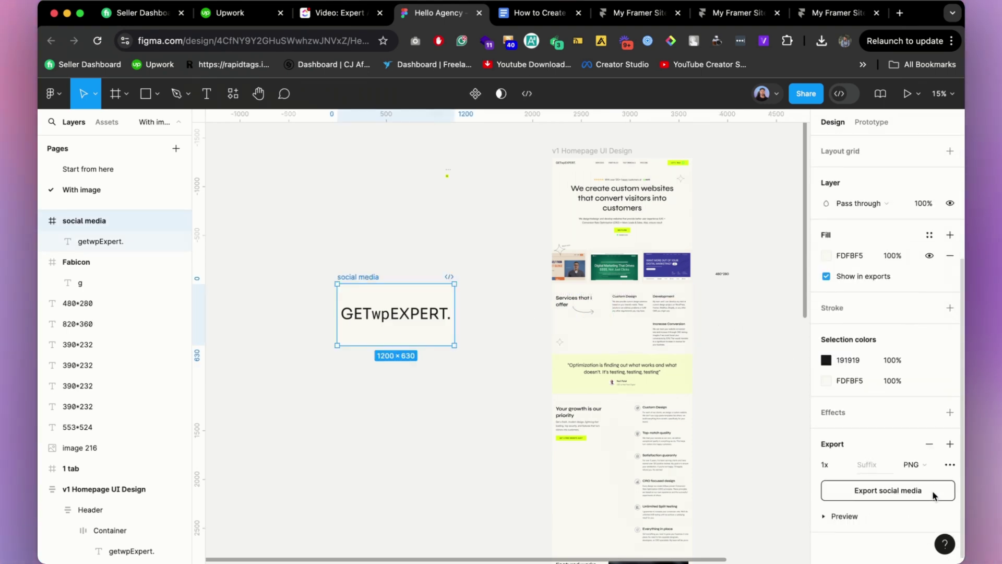
{"action": "left_click", "coordinate": [888, 490]}
Upload social media.png from Downloads as the site's social image
{"action": "mouse_move", "coordinate": [492, 544]}
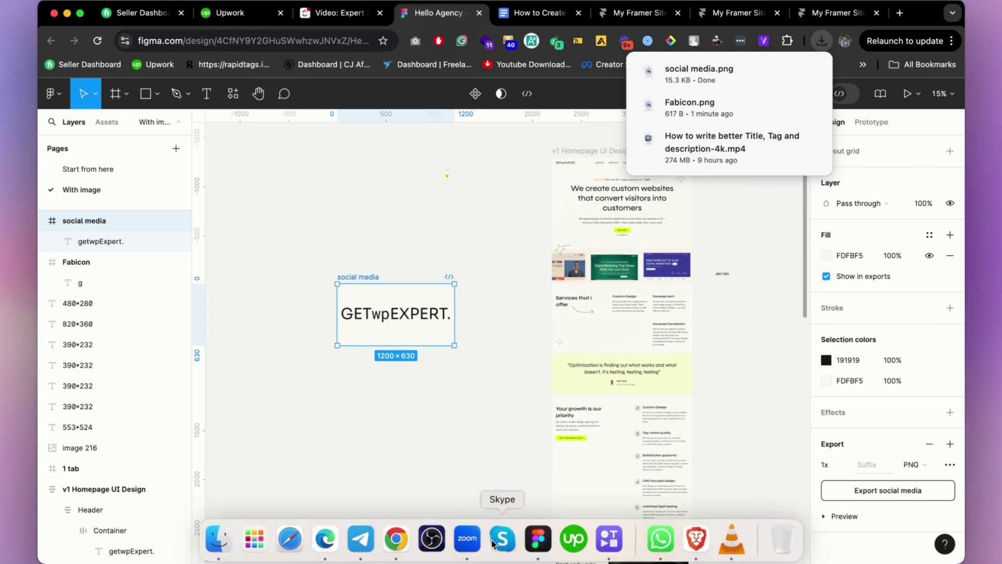
{"action": "left_click", "coordinate": [697, 538]}
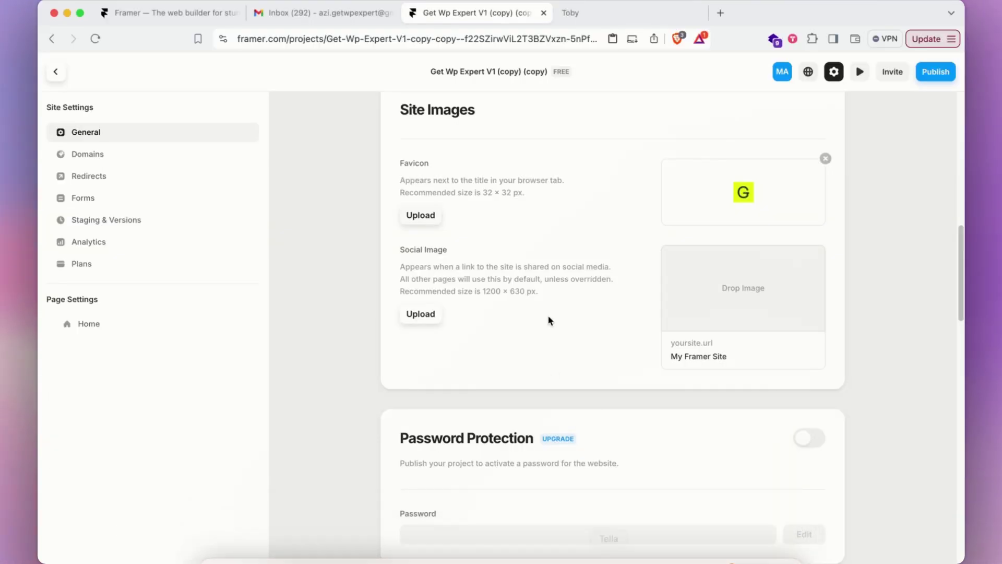
{"action": "left_click", "coordinate": [421, 314]}
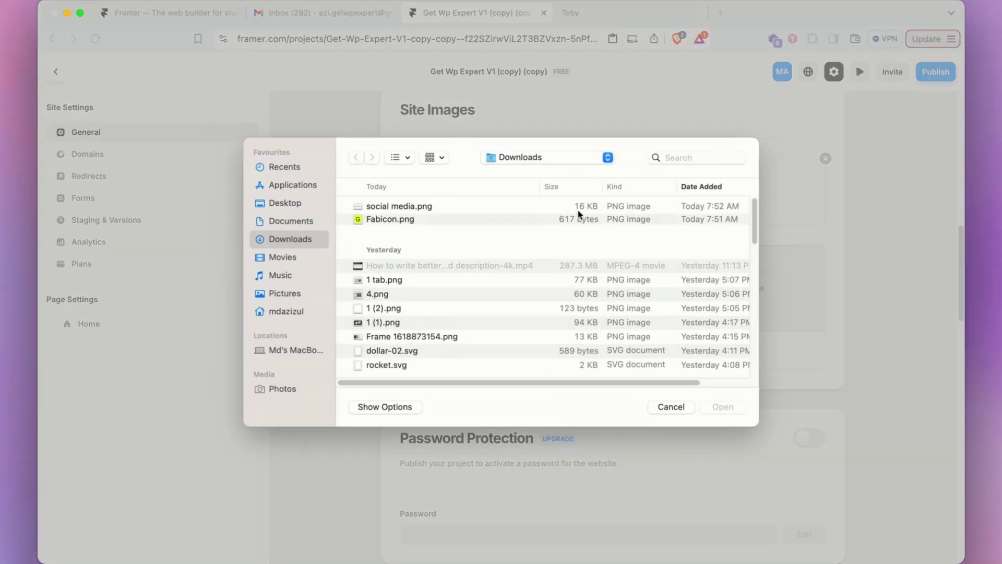
{"action": "left_click", "coordinate": [554, 211]}
{"action": "double_click", "coordinate": [554, 209]}
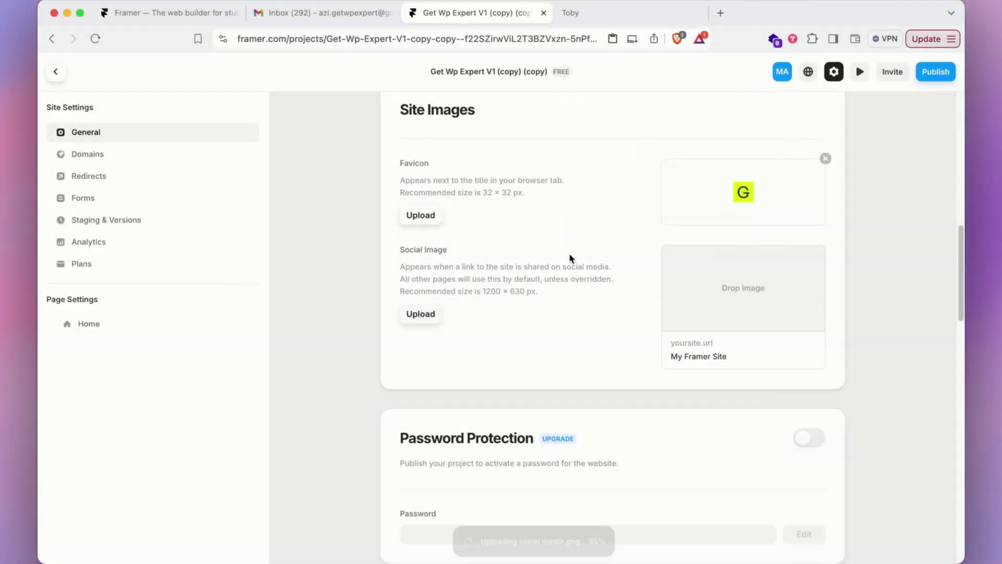
Re-upload social media.png as the social image after a stray Fabicon.png upload
{"action": "left_click", "coordinate": [437, 315]}
{"action": "double_click", "coordinate": [566, 220]}
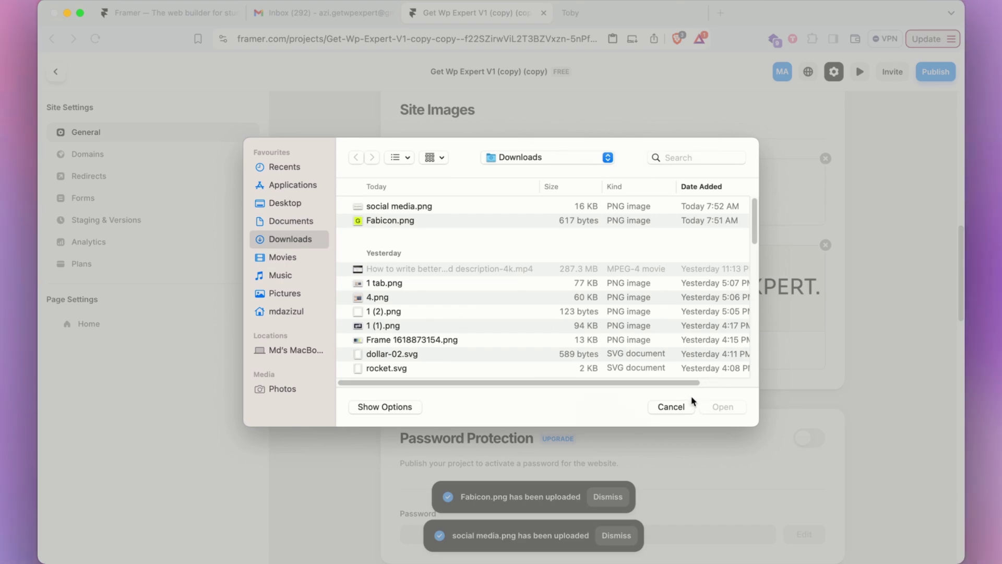
{"action": "left_click", "coordinate": [679, 407]}
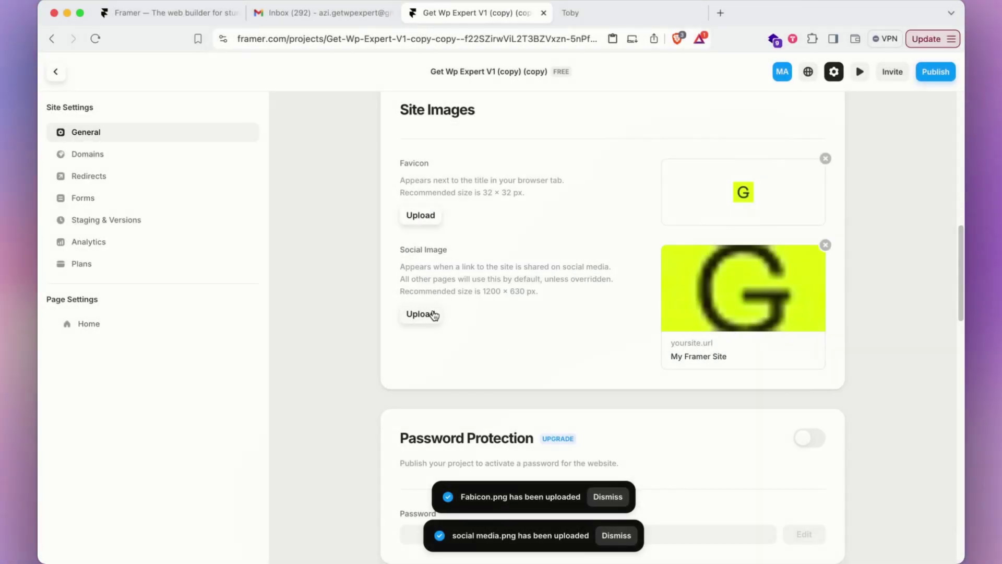
{"action": "left_click", "coordinate": [433, 314]}
{"action": "double_click", "coordinate": [514, 213]}
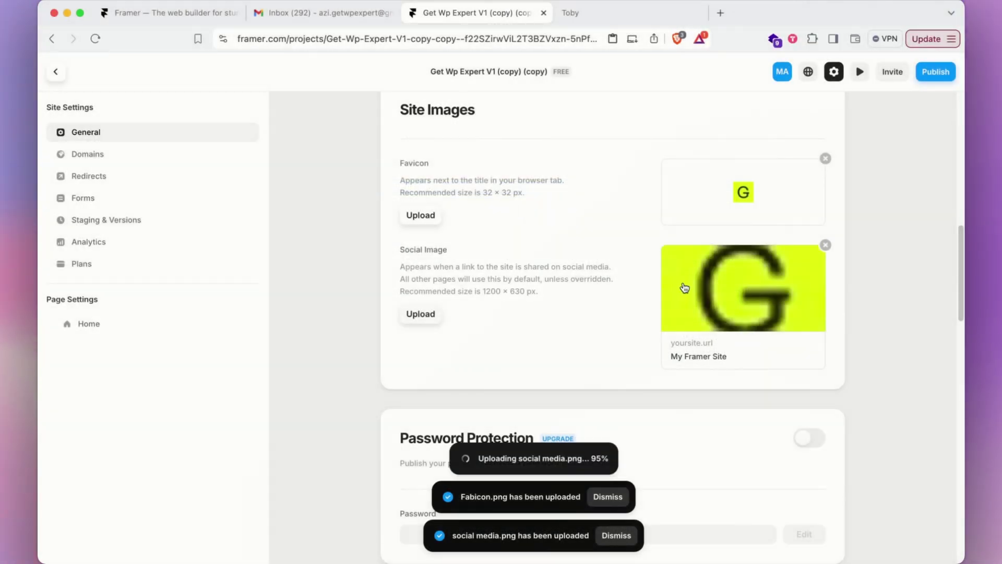
Dismiss the social media.png and Fabicon.png upload notices and review the Site Images
{"action": "scroll", "coordinate": [595, 342], "scroll_direction": "down", "scroll_amount": 2}
{"action": "left_click", "coordinate": [613, 457]}
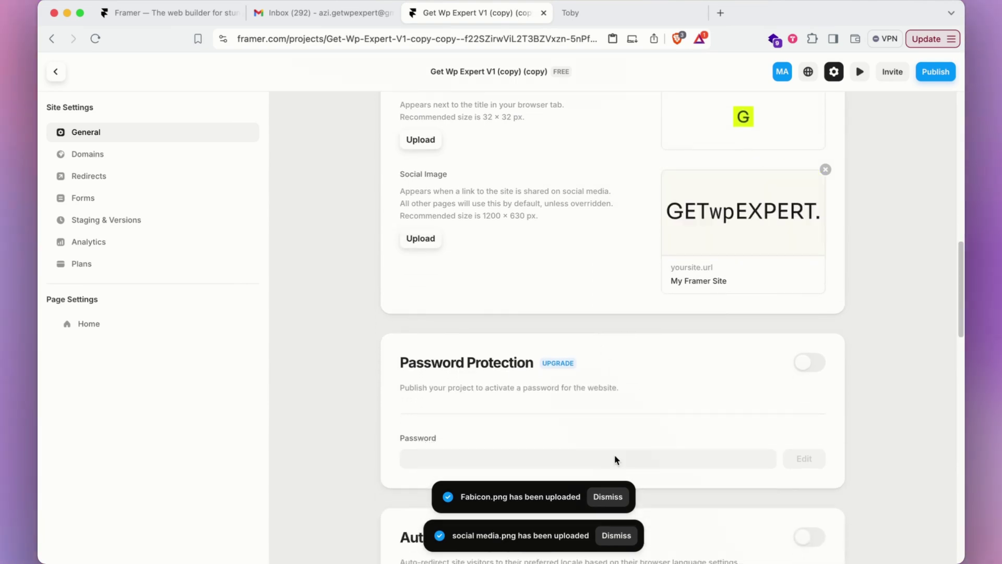
{"action": "left_click", "coordinate": [616, 534]}
{"action": "scroll", "coordinate": [653, 397], "scroll_direction": "down", "scroll_amount": 5}
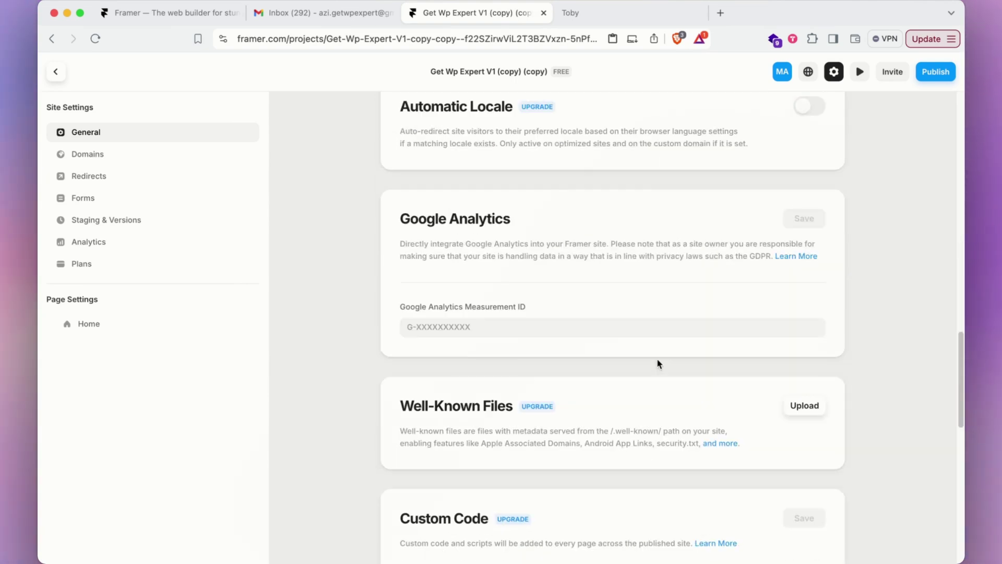
{"action": "scroll", "coordinate": [656, 353], "scroll_direction": "up", "scroll_amount": 15}
{"action": "scroll", "coordinate": [662, 319], "scroll_direction": "down", "scroll_amount": 10}
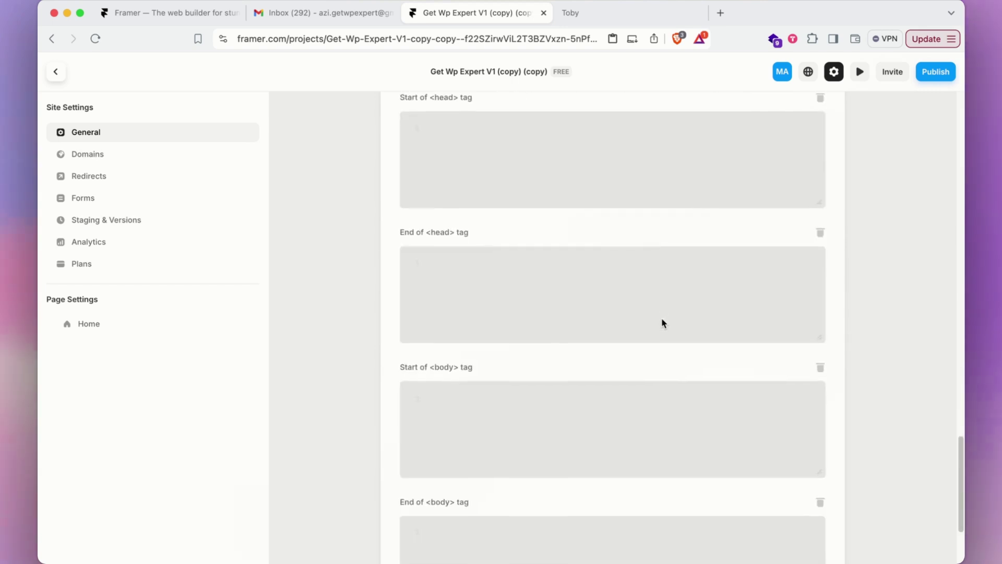
{"action": "scroll", "coordinate": [663, 319], "scroll_direction": "up", "scroll_amount": 15}
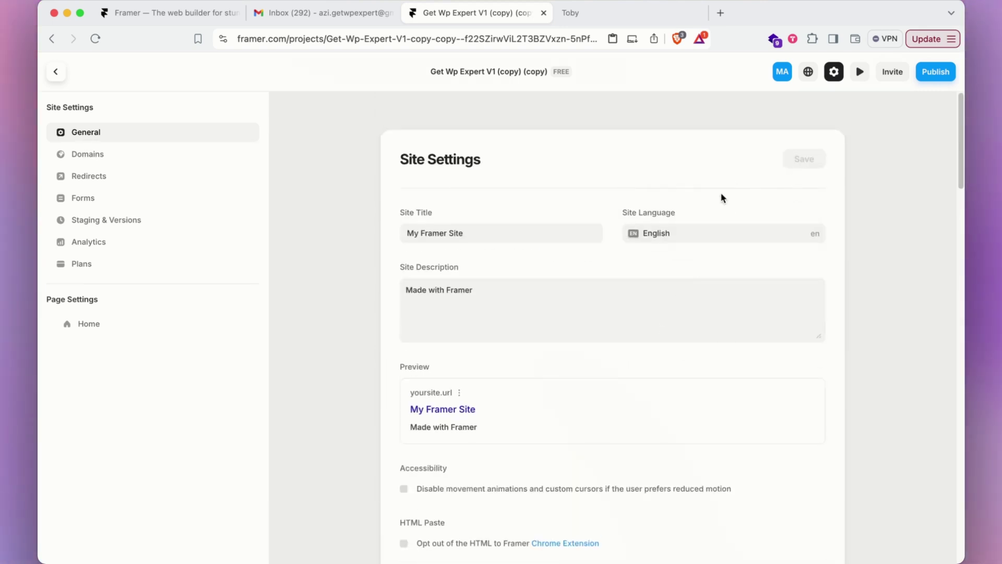
{"action": "left_click", "coordinate": [136, 162]}
{"action": "left_click", "coordinate": [124, 133]}
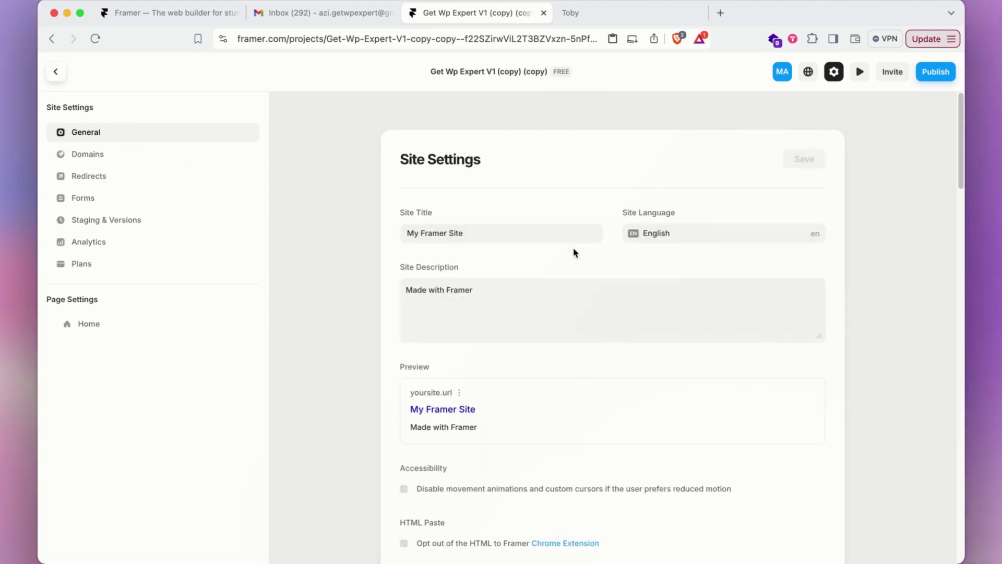
{"action": "scroll", "coordinate": [573, 250], "scroll_direction": "down", "scroll_amount": 15}
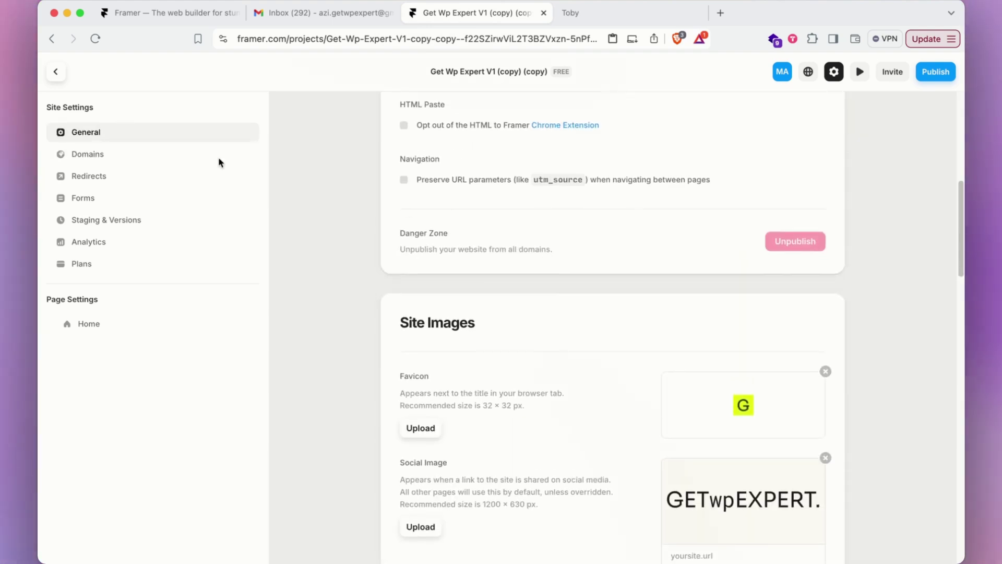
Publish the site from Domains to outstanding-topic-020030.framer.app and close the Optimized popover
{"action": "left_click", "coordinate": [83, 153]}
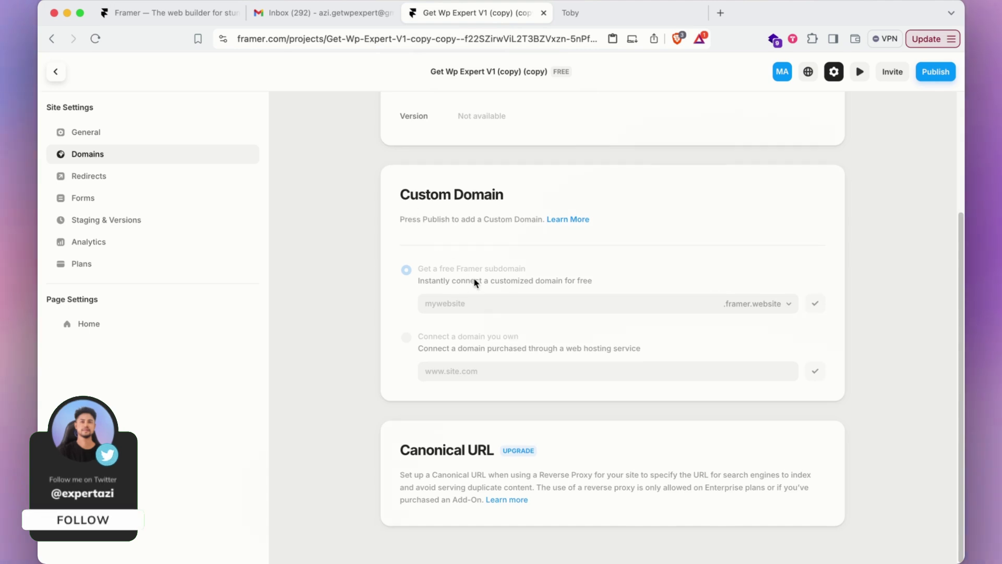
{"action": "scroll", "coordinate": [476, 282], "scroll_direction": "up", "scroll_amount": 3}
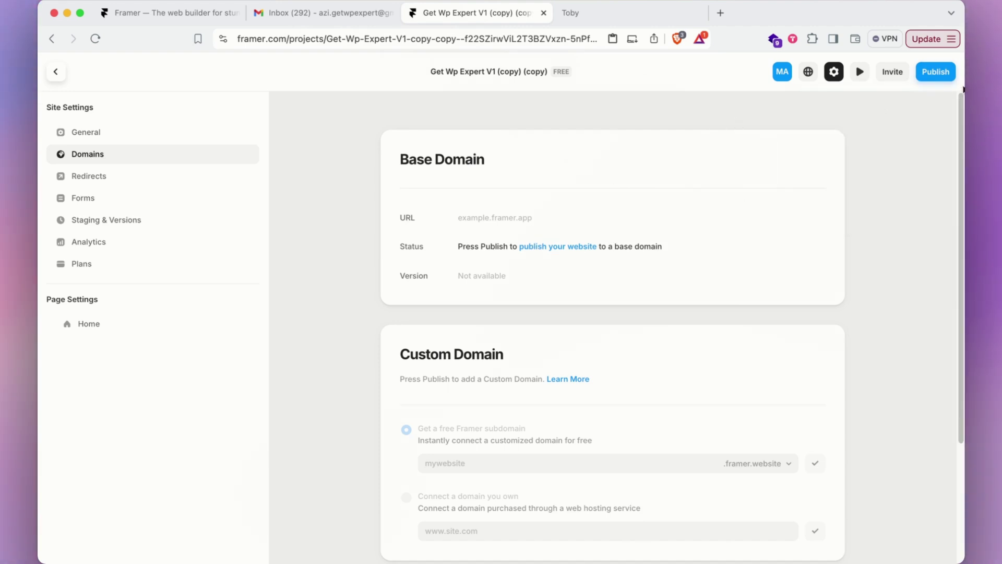
{"action": "left_click", "coordinate": [941, 77]}
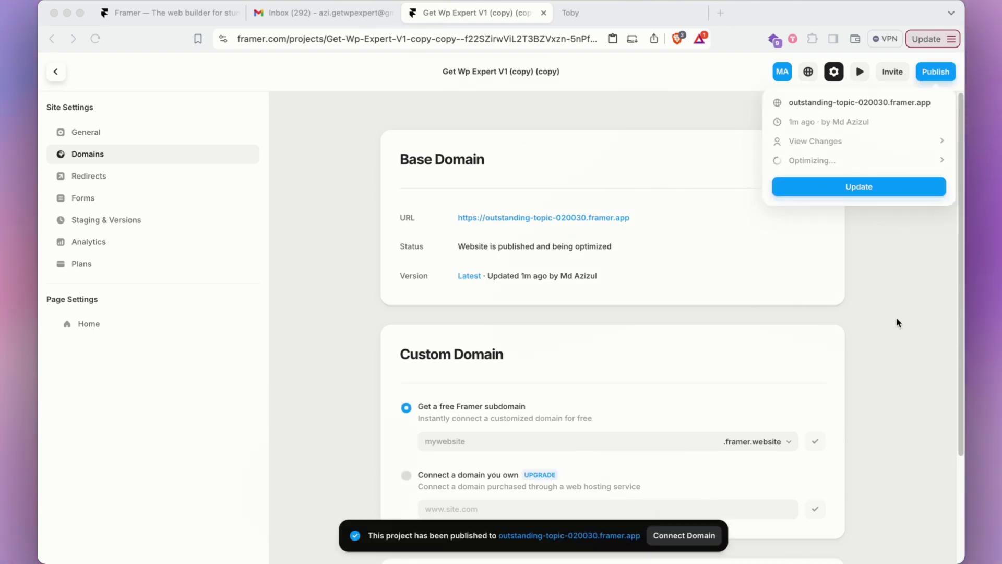
{"action": "left_click", "coordinate": [854, 217]}
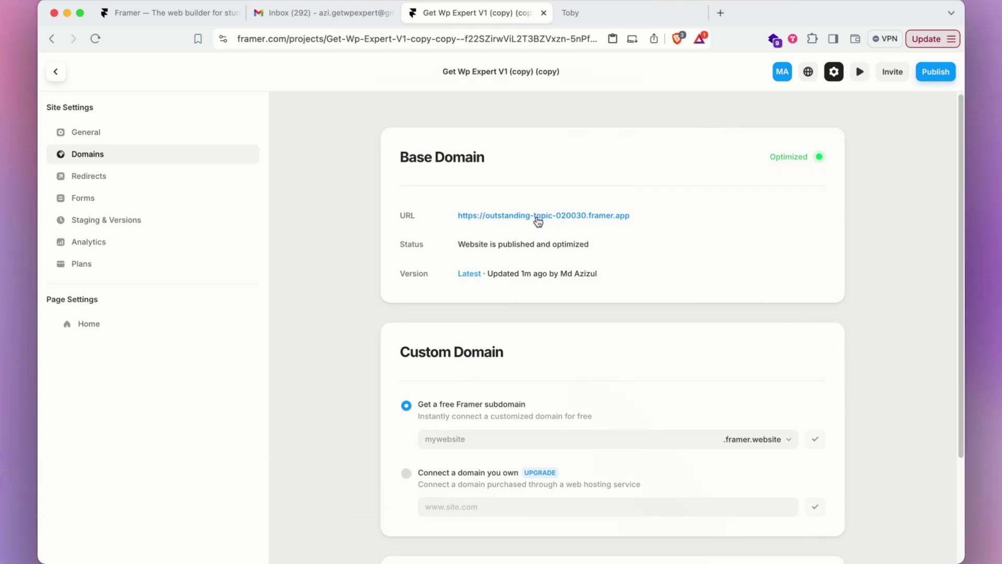
{"action": "scroll", "coordinate": [539, 222], "scroll_direction": "down", "scroll_amount": 3}
Submit helloagency as the free .framer.website subdomain
{"action": "left_click", "coordinate": [492, 303]}
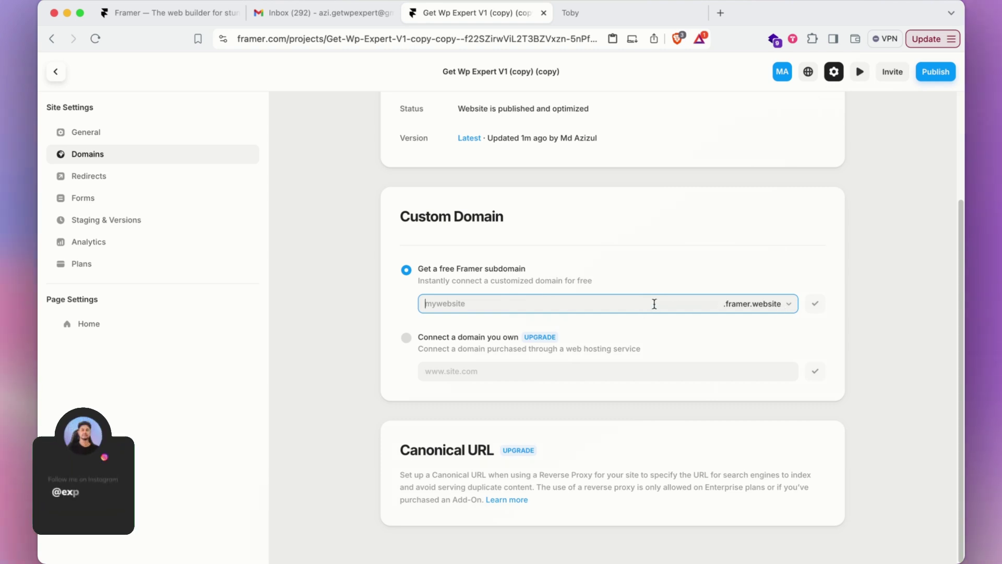
{"action": "left_click", "coordinate": [761, 304]}
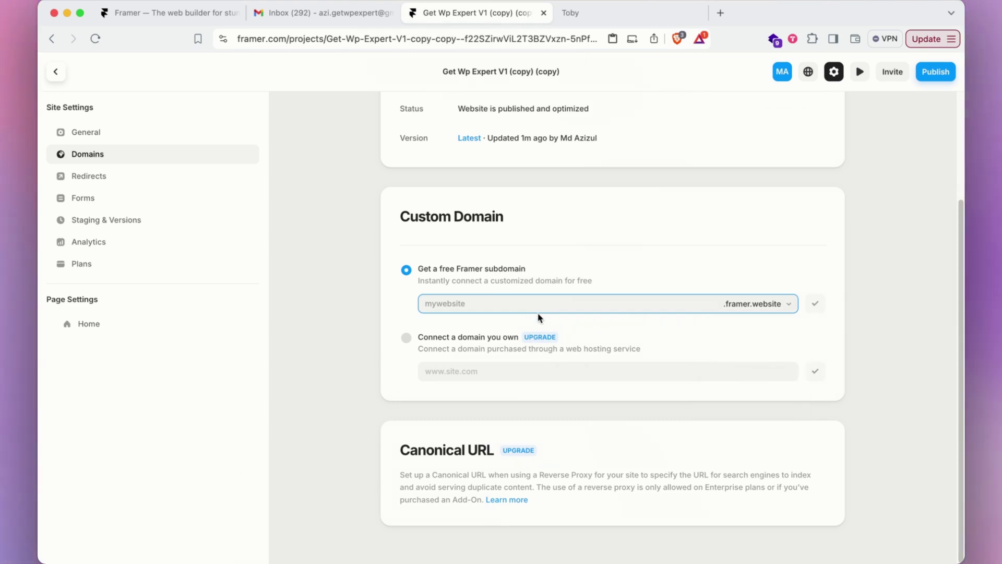
{"action": "type", "text": "helloagency"}
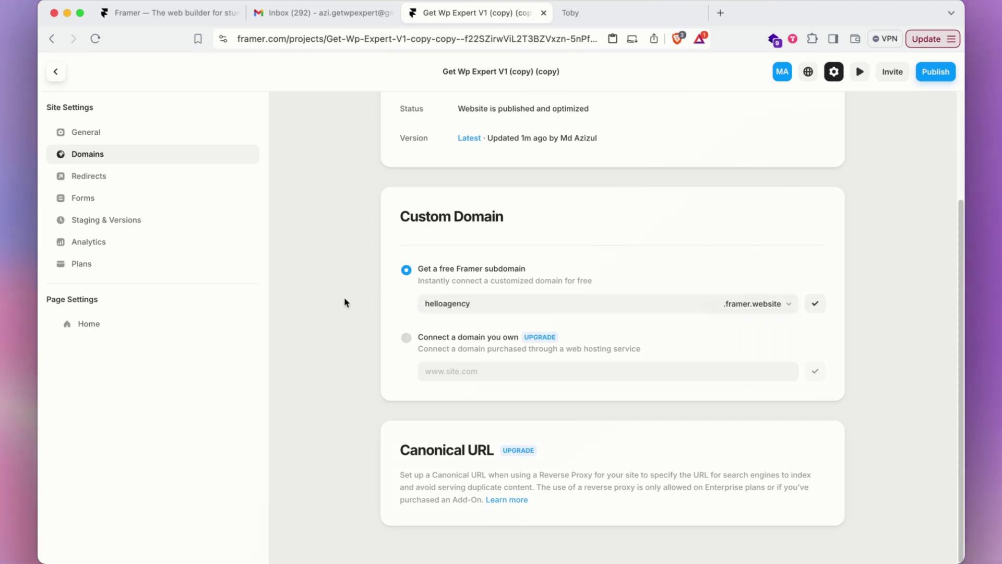
{"action": "left_click", "coordinate": [492, 304]}
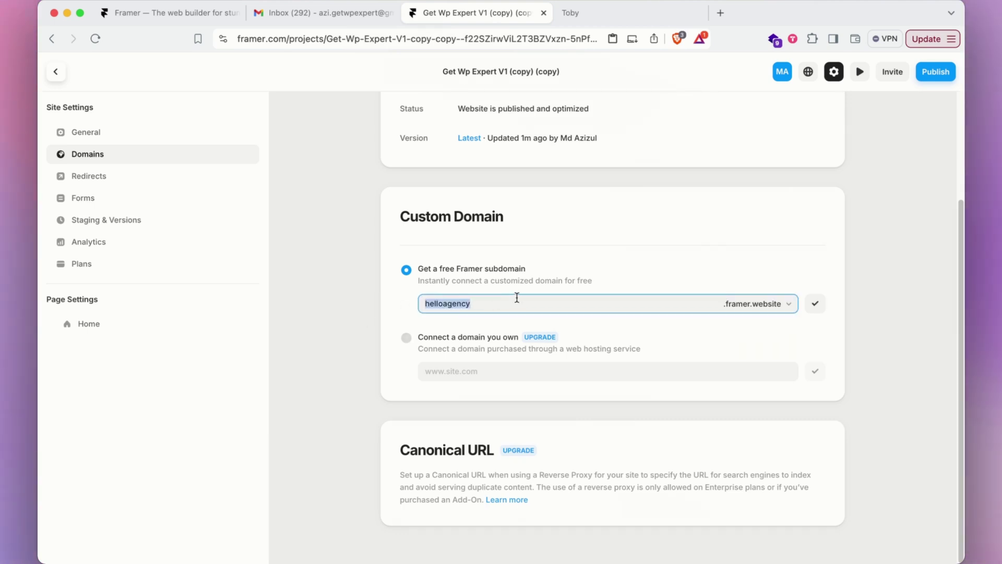
{"action": "left_click", "coordinate": [817, 306]}
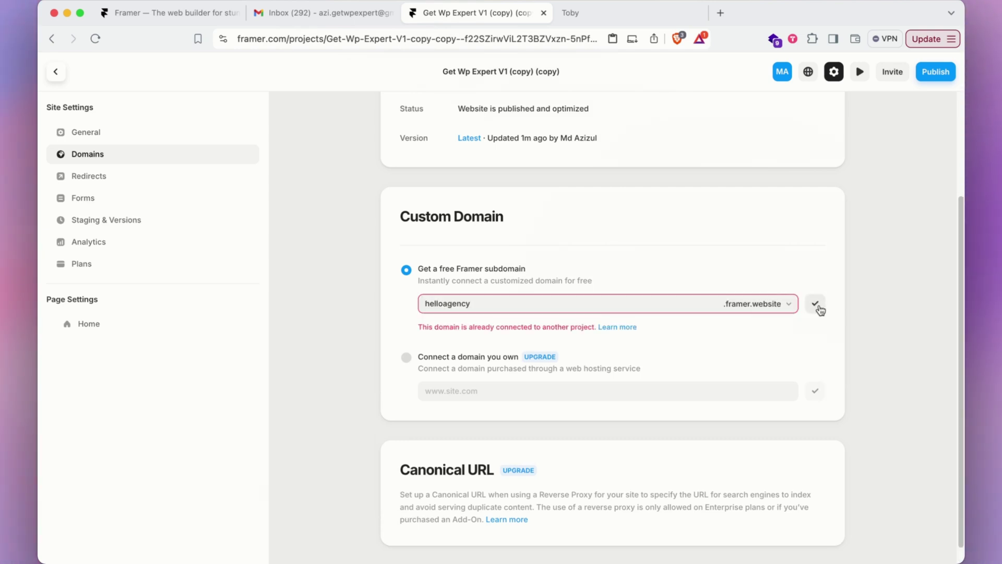
Replace the rejected helloagency with the subdomain name aziagency
{"action": "left_click", "coordinate": [504, 308]}
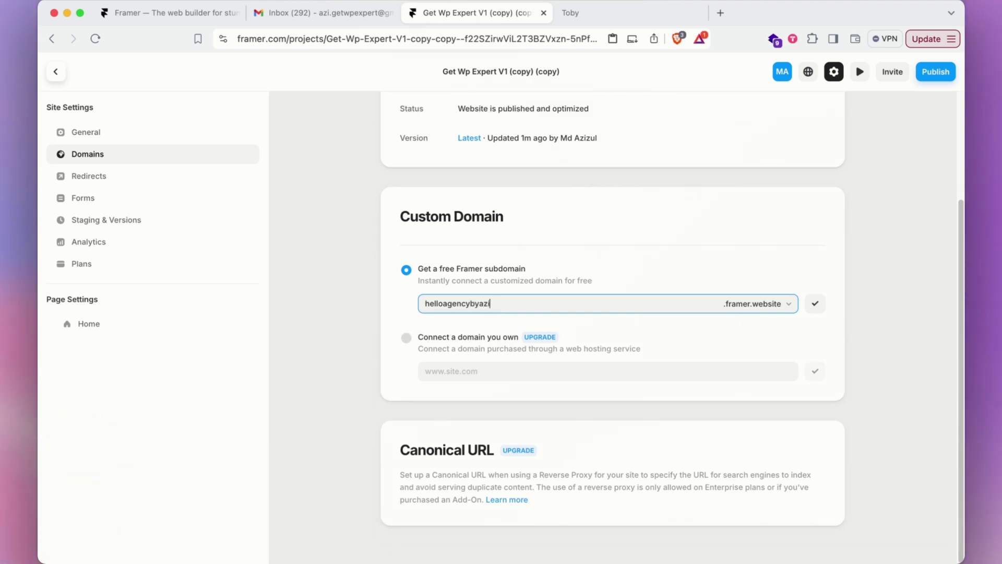
{"action": "key", "text": "BackSpace"}
{"action": "key", "text": "BackSpace"}
{"action": "key", "text": "BackSpace"}
{"action": "key", "text": "BackSpace"}
{"action": "key", "text": "BackSpace"}
{"action": "key", "text": "BackSpace"}
{"action": "key", "text": "BackSpace"}
{"action": "key", "text": "BackSpace"}
{"action": "key", "text": "BackSpace"}
{"action": "key", "text": "BackSpace"}
{"action": "key", "text": "BackSpace"}
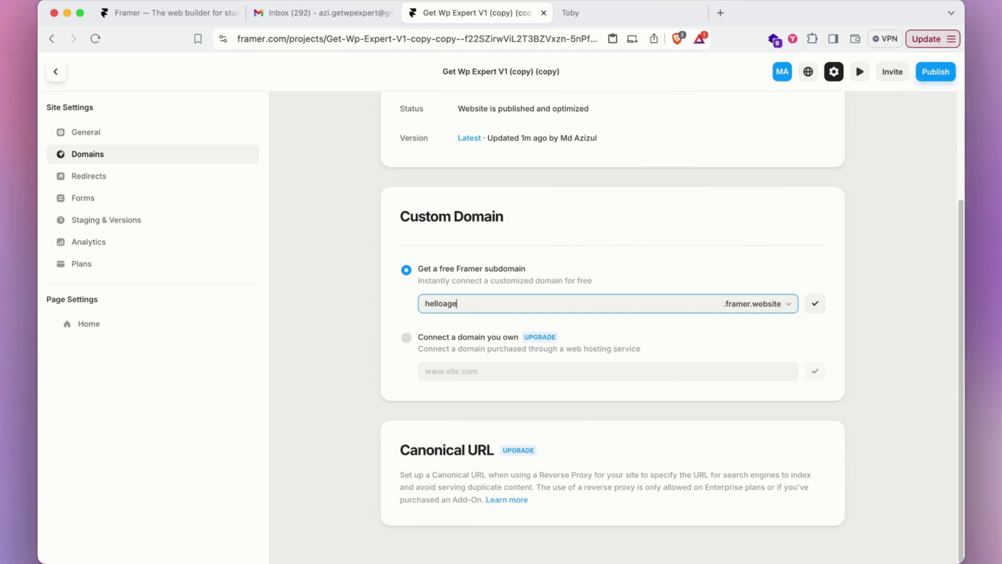
{"action": "key", "text": "BackSpace"}
{"action": "key", "text": "BackSpace"}
{"action": "key", "text": "BackSpace"}
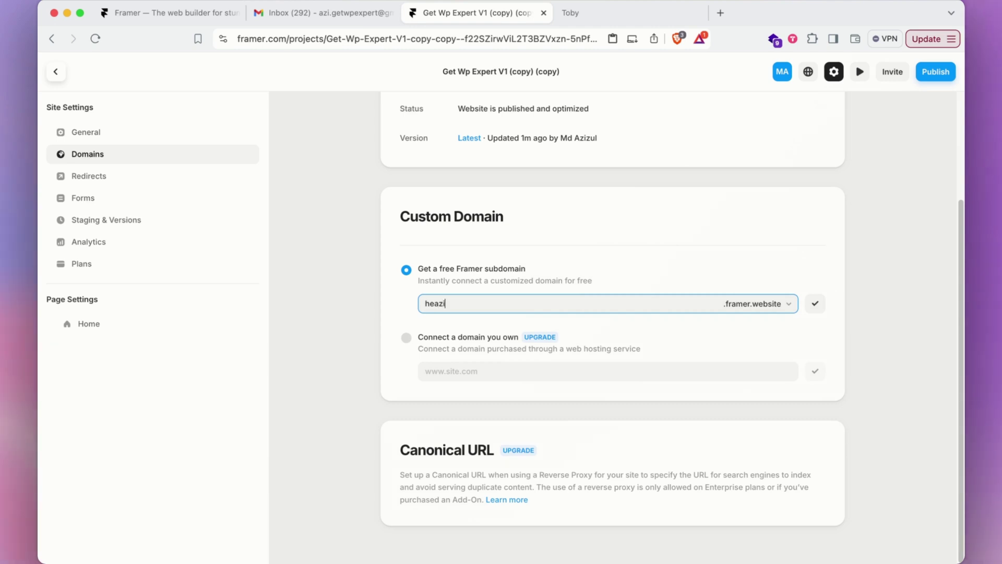
{"action": "type", "text": "azi"}
{"action": "key", "text": "BackSpace"}
{"action": "key", "text": "BackSpace"}
{"action": "key", "text": "BackSpace"}
{"action": "key", "text": "BackSpace"}
{"action": "key", "text": "BackSpace"}
{"action": "type", "text": "azi"}
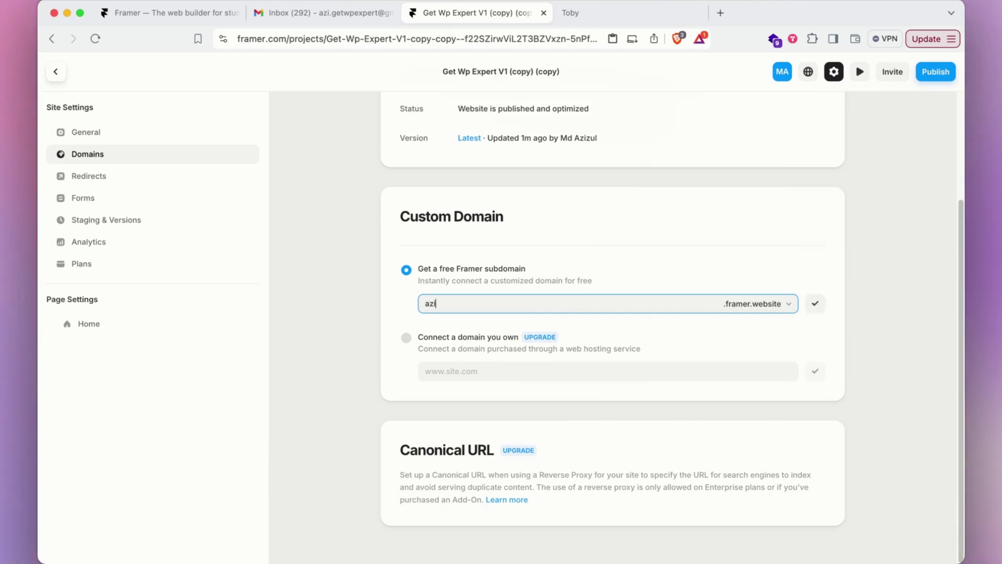
{"action": "type", "text": "agency"}
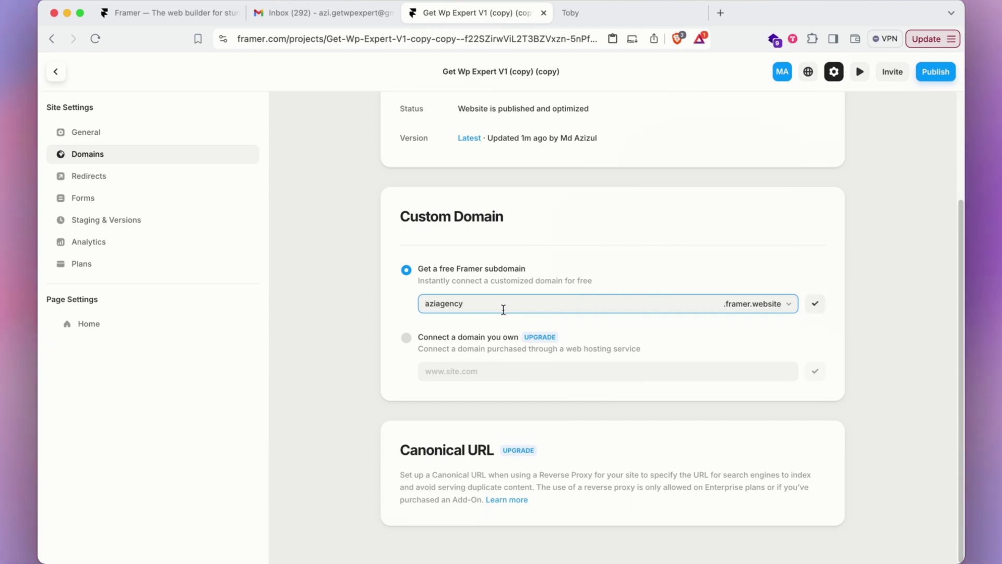
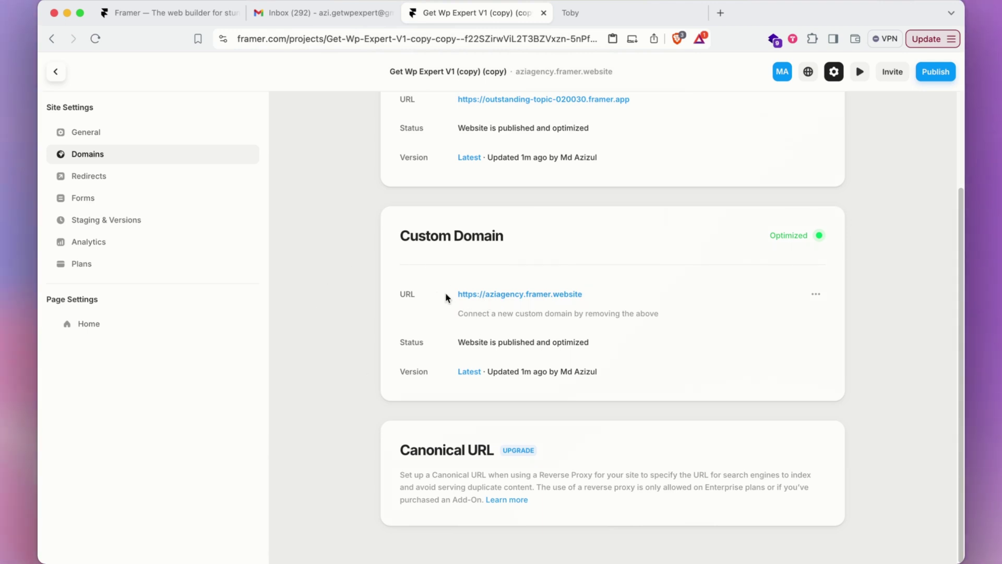
Open aziagency.framer.website in its own Brave tab, look it over, and return to Framer
{"action": "left_click", "coordinate": [551, 299]}
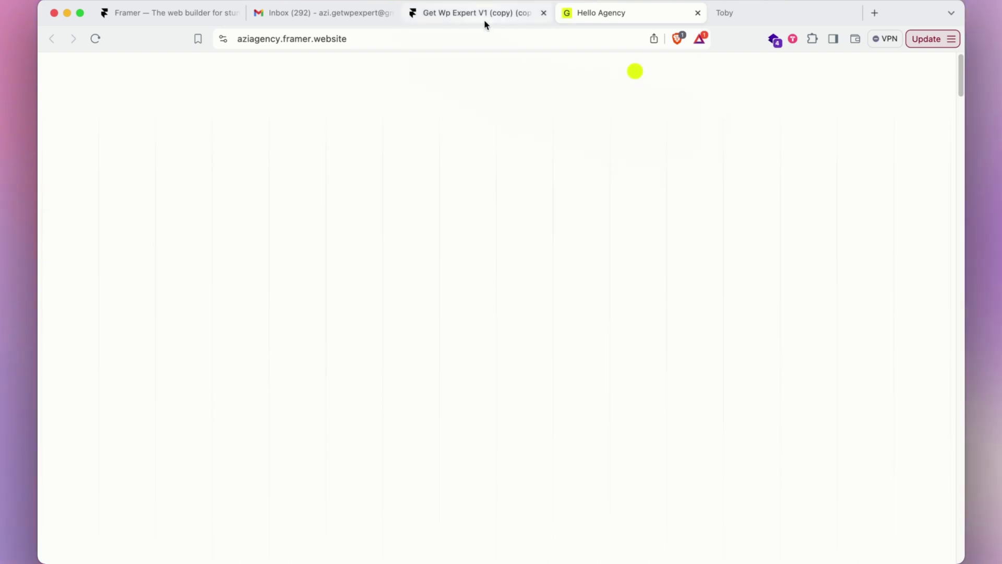
{"action": "scroll", "coordinate": [596, 245], "scroll_direction": "down", "scroll_amount": 20}
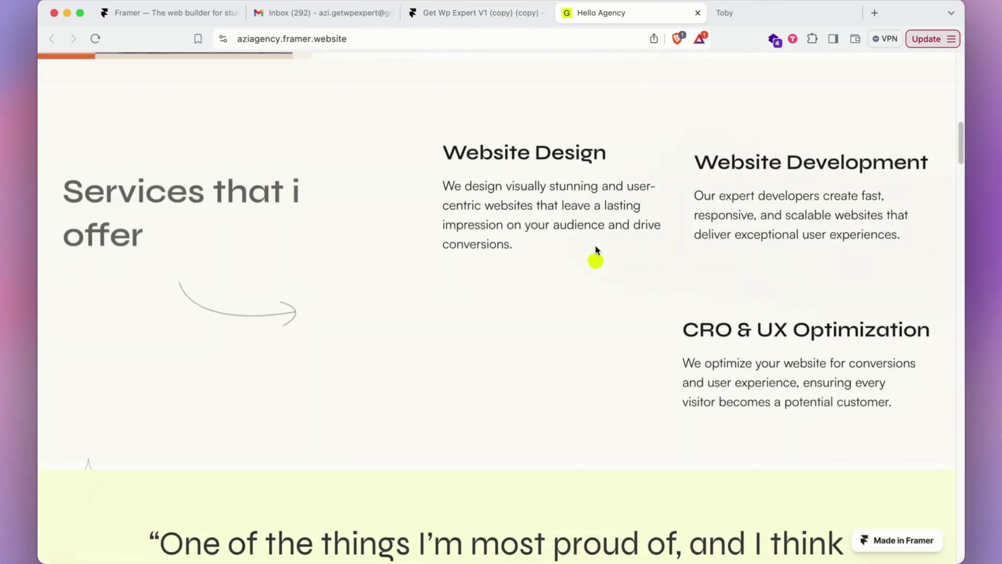
{"action": "scroll", "coordinate": [596, 250], "scroll_direction": "up", "scroll_amount": 20}
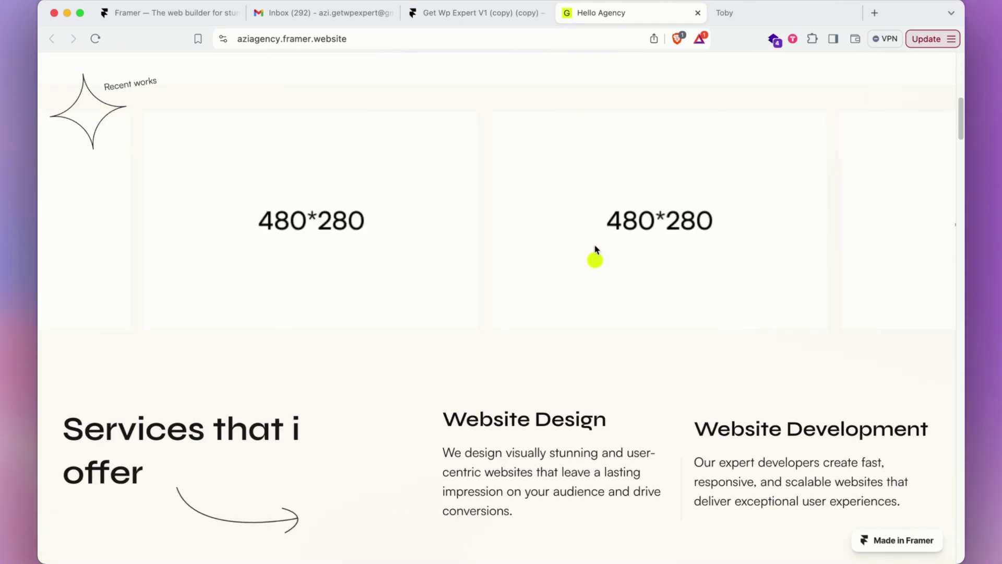
{"action": "left_click", "coordinate": [480, 13]}
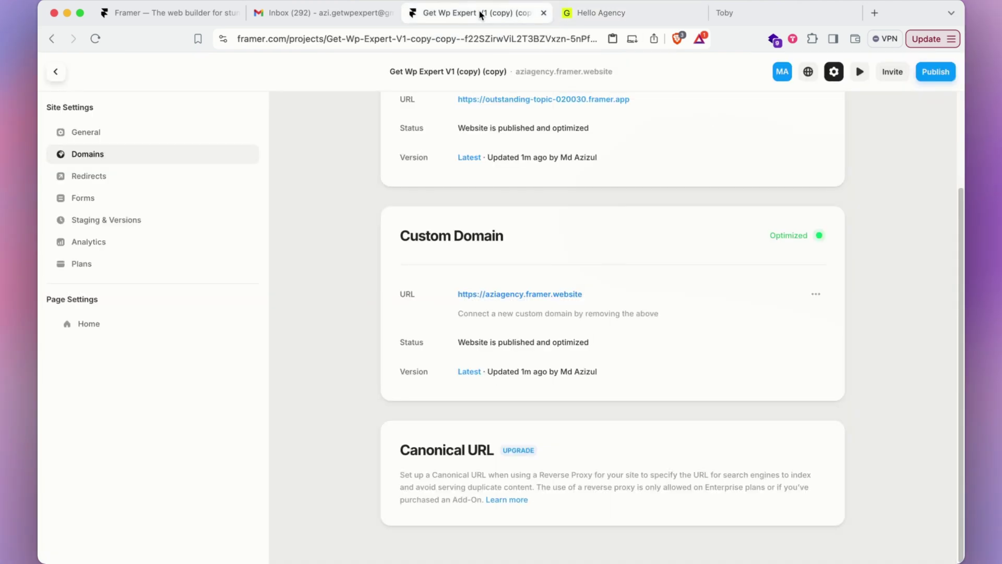
Review the site's Redirects, Forms, Staging & Versions and Analytics settings
{"action": "left_click", "coordinate": [93, 178]}
{"action": "scroll", "coordinate": [662, 179], "scroll_direction": "up", "scroll_amount": 3}
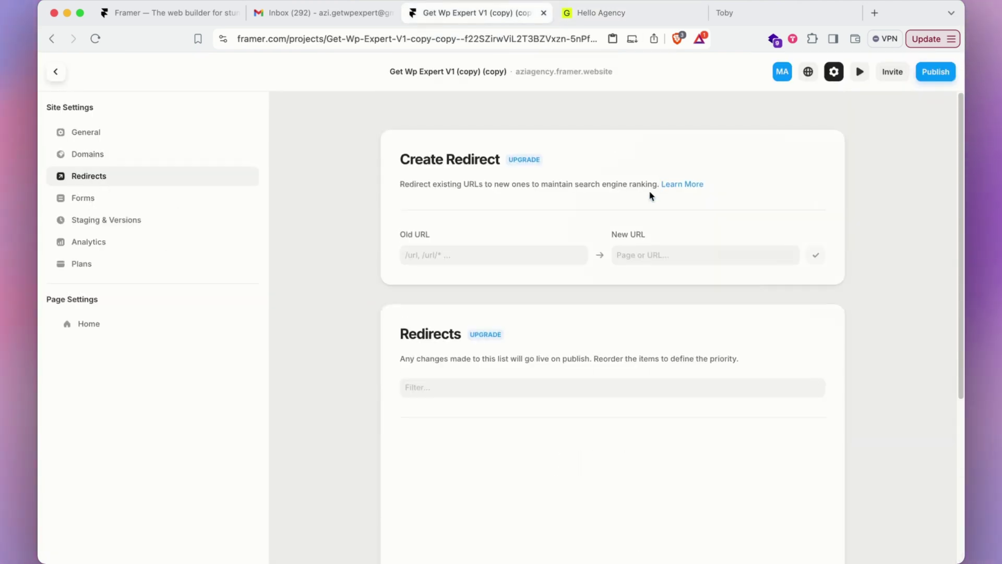
{"action": "left_click", "coordinate": [103, 204]}
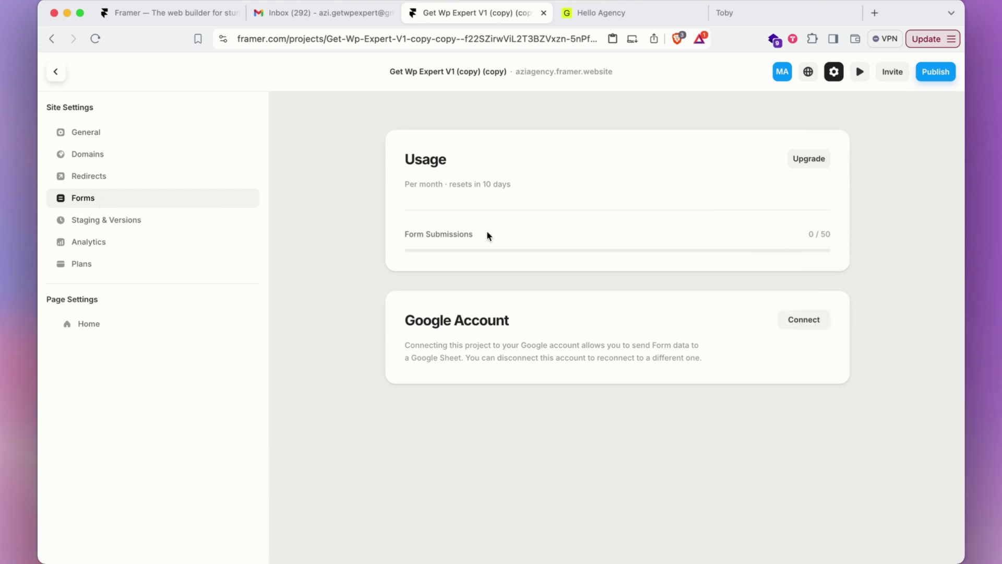
{"action": "left_click", "coordinate": [130, 224]}
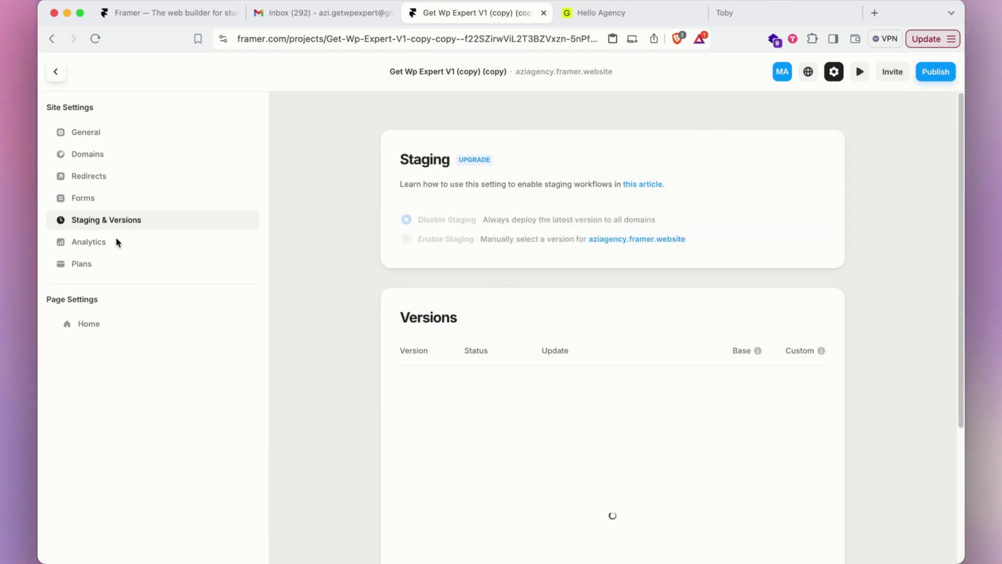
{"action": "scroll", "coordinate": [792, 320], "scroll_direction": "down", "scroll_amount": 4}
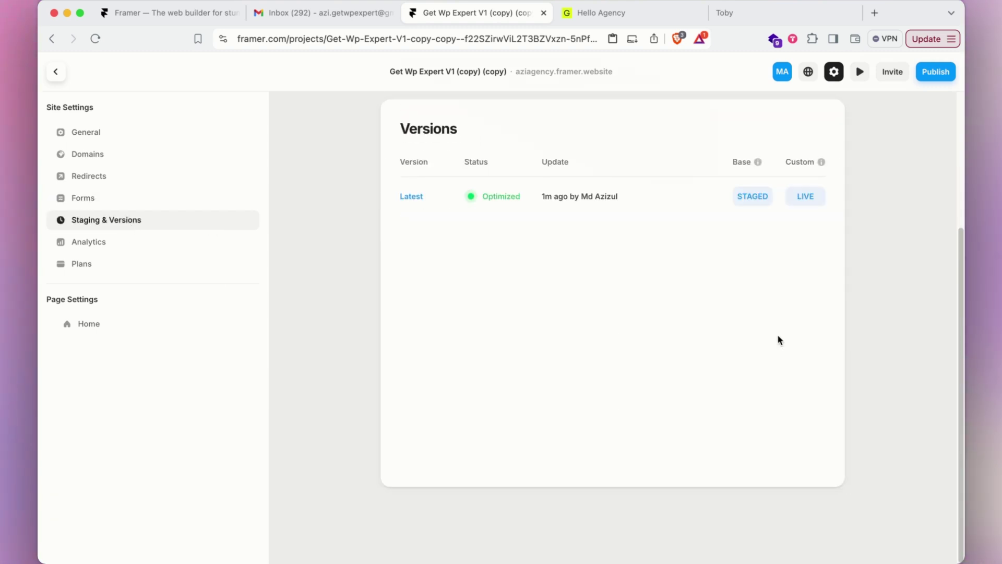
{"action": "left_click", "coordinate": [111, 243]}
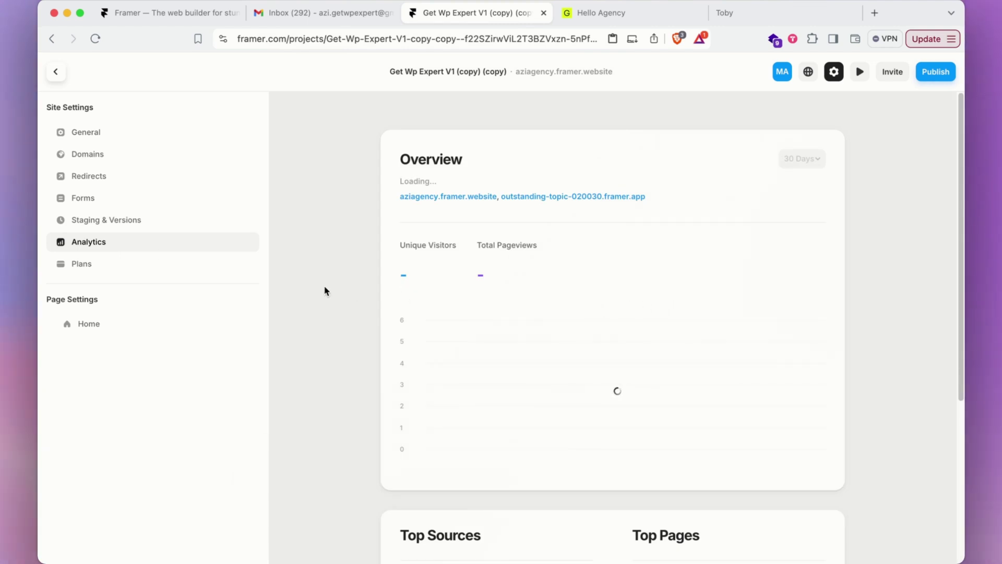
View site plans with yearly billing, then go back to the live Hello Agency tab
{"action": "left_click", "coordinate": [150, 269]}
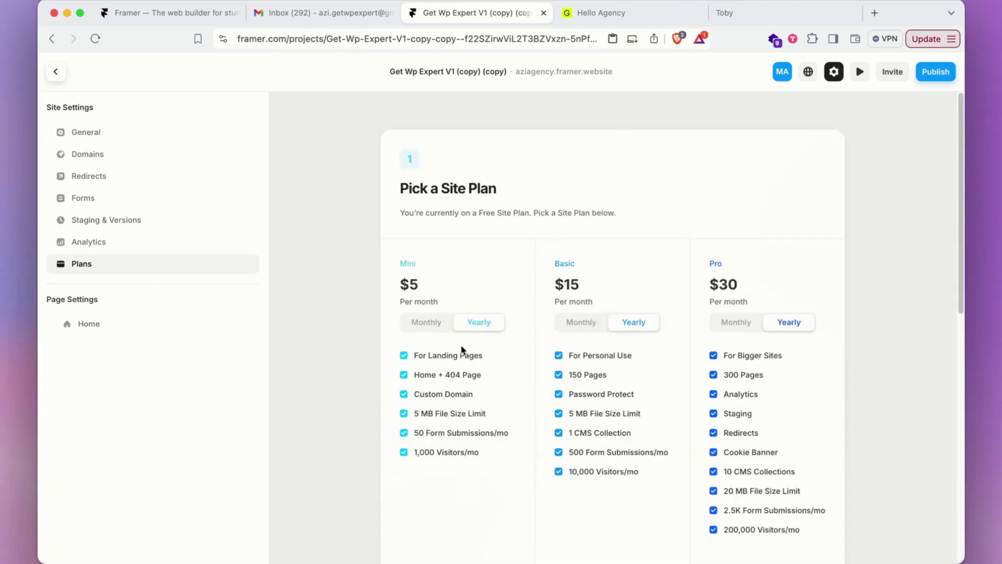
{"action": "left_click", "coordinate": [465, 327]}
{"action": "key", "text": "ctrl+Tab"}
{"action": "left_click", "coordinate": [337, 44]}
{"action": "key", "text": "super+c"}
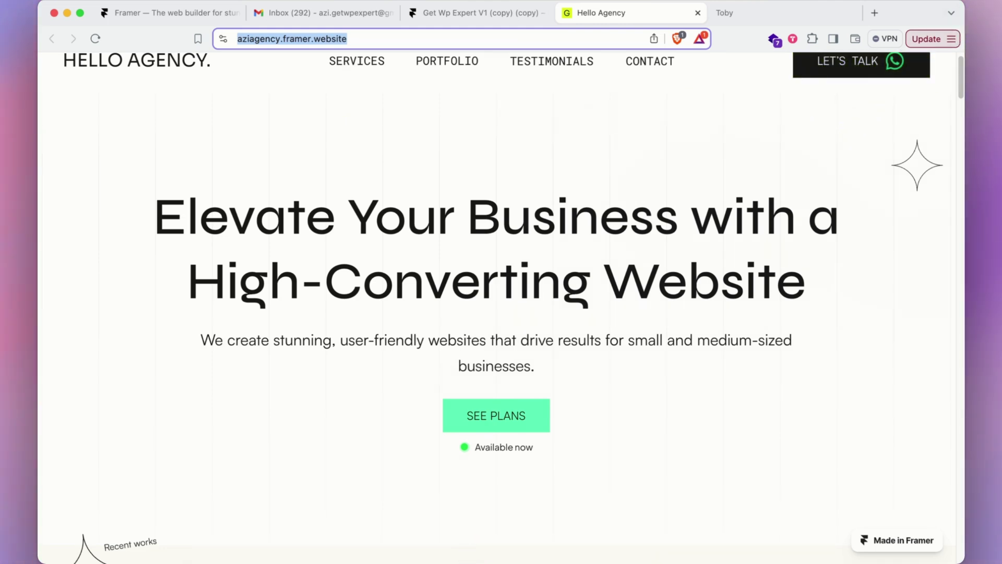
Load aziagency.framer.website in a new Google Chrome tab
{"action": "mouse_move", "coordinate": [359, 550]}
{"action": "left_click", "coordinate": [396, 539]}
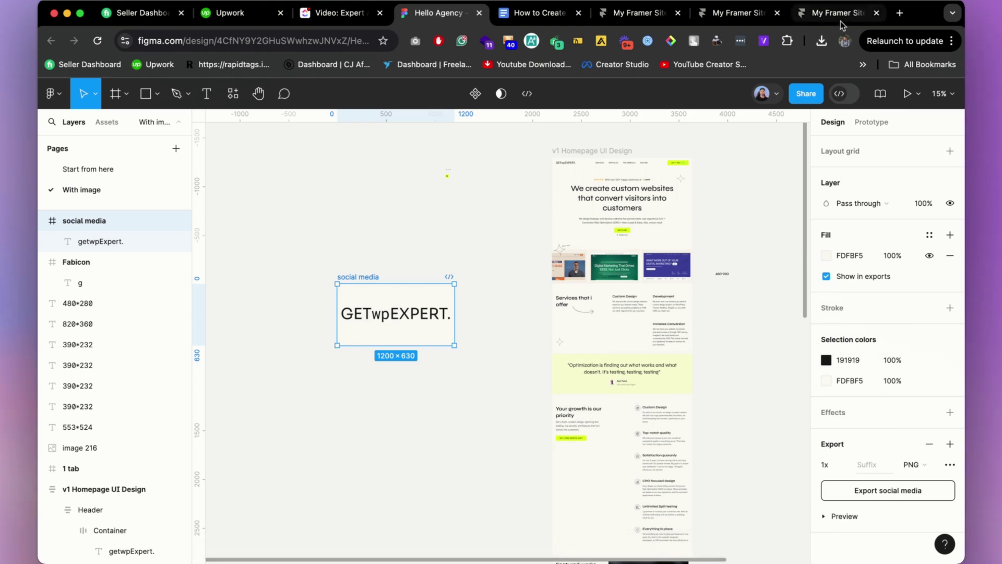
{"action": "left_click", "coordinate": [900, 14]}
{"action": "key", "text": "super+v"}
{"action": "key", "text": "Return"}
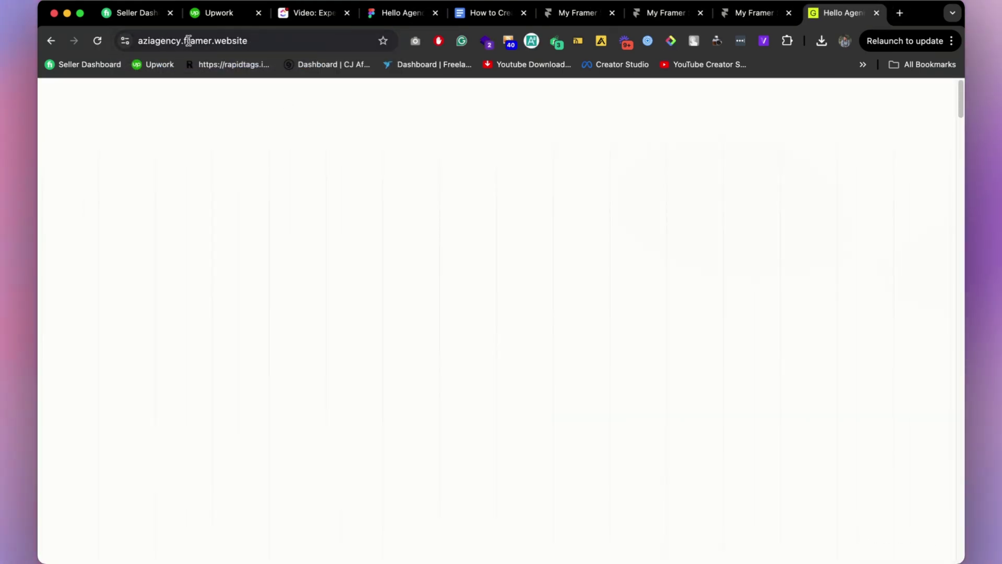
Scroll through the Hello Agency page sections and back up to the hero
{"action": "scroll", "coordinate": [807, 233], "scroll_direction": "down", "scroll_amount": 15}
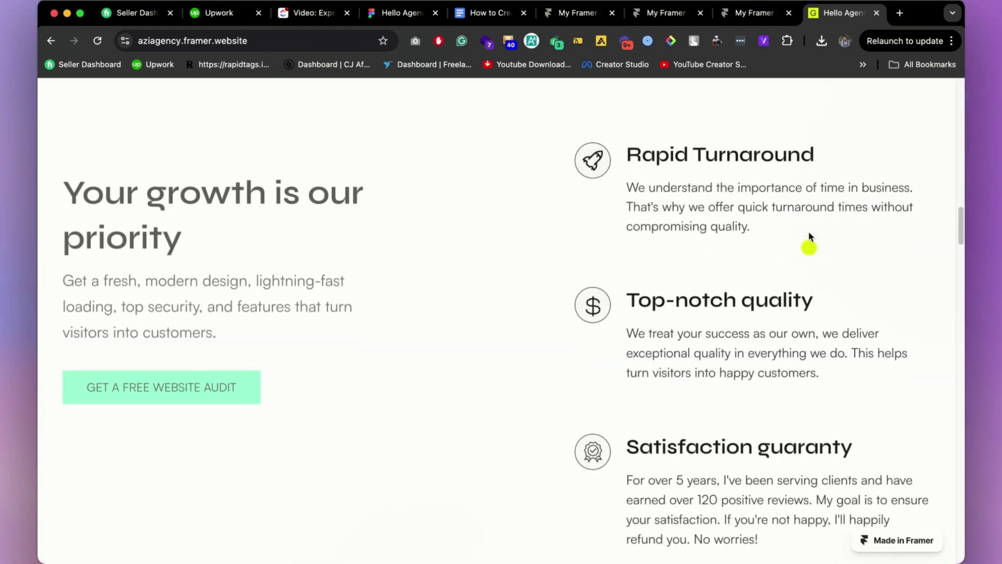
{"action": "scroll", "coordinate": [809, 236], "scroll_direction": "down", "scroll_amount": 5}
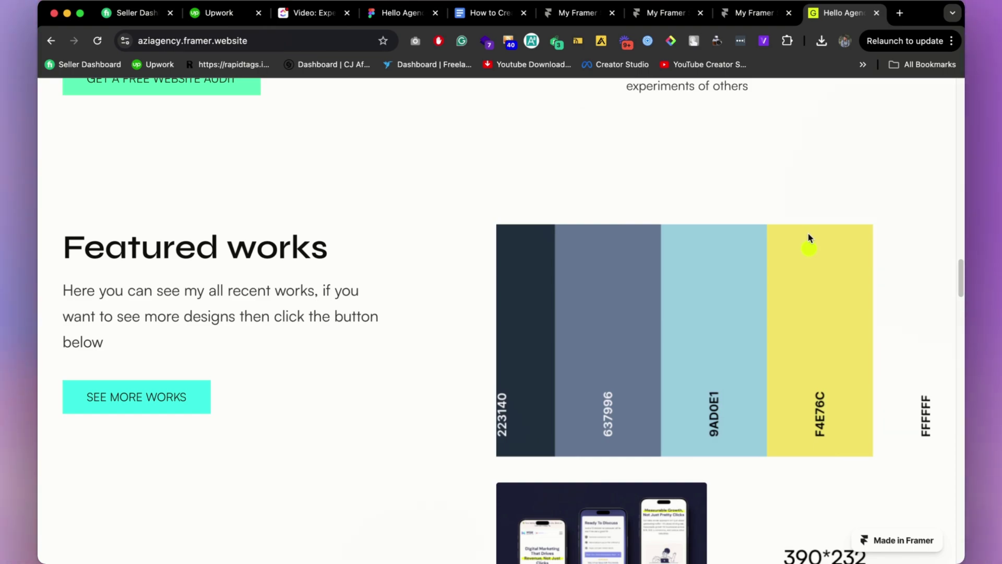
{"action": "scroll", "coordinate": [809, 240], "scroll_direction": "down", "scroll_amount": 15}
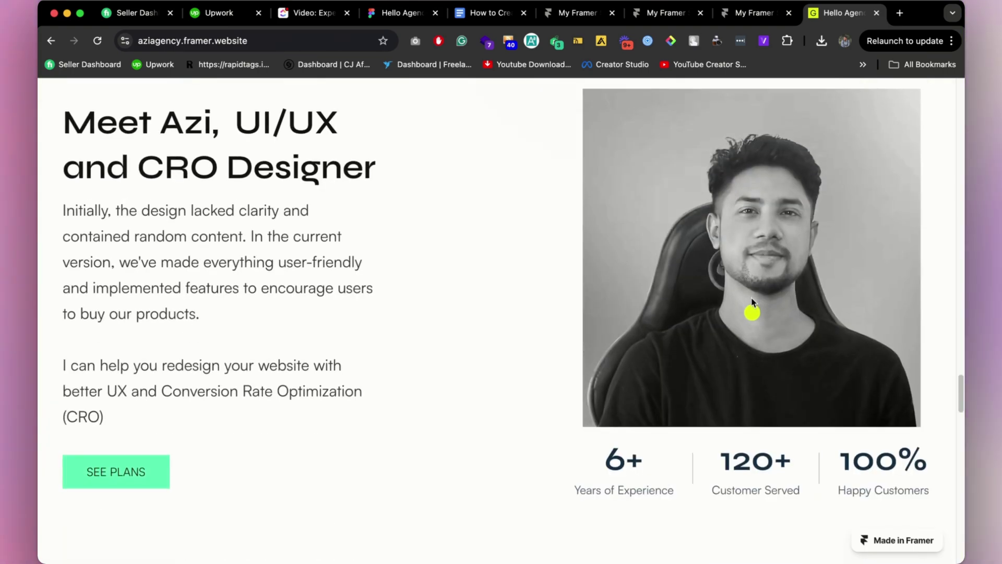
{"action": "scroll", "coordinate": [753, 302], "scroll_direction": "up", "scroll_amount": 20}
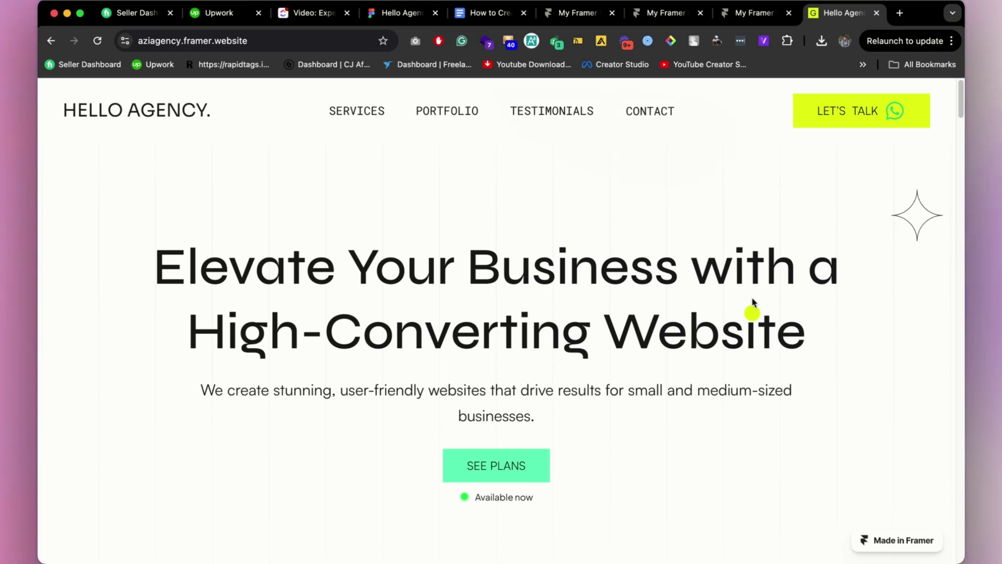
Scroll getwpexpert.framer.website down to its FAQ and footer, then switch to the MAT site tab
{"action": "left_click", "coordinate": [580, 20]}
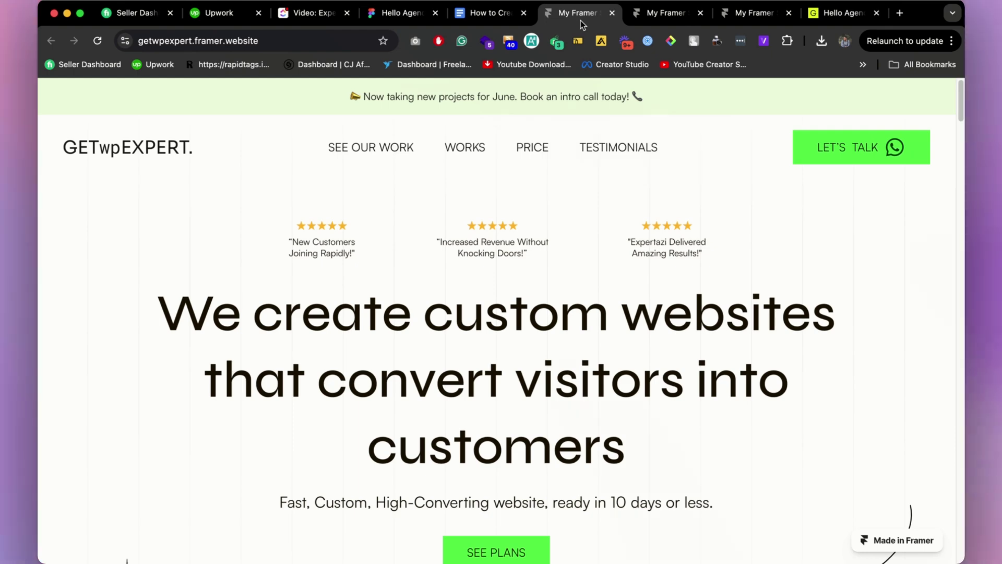
{"action": "scroll", "coordinate": [216, 284], "scroll_direction": "down", "scroll_amount": 8}
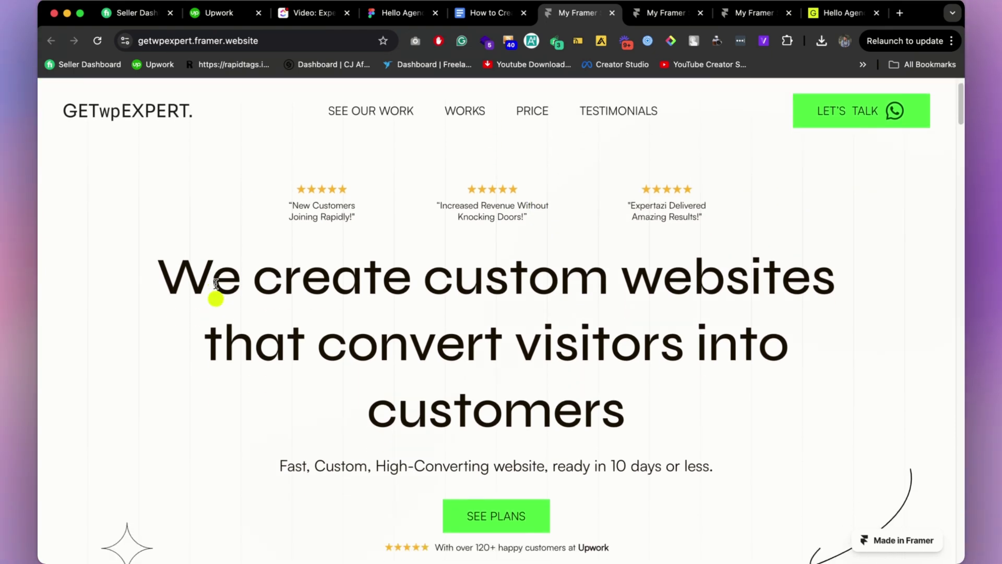
{"action": "scroll", "coordinate": [215, 287], "scroll_direction": "down", "scroll_amount": 8}
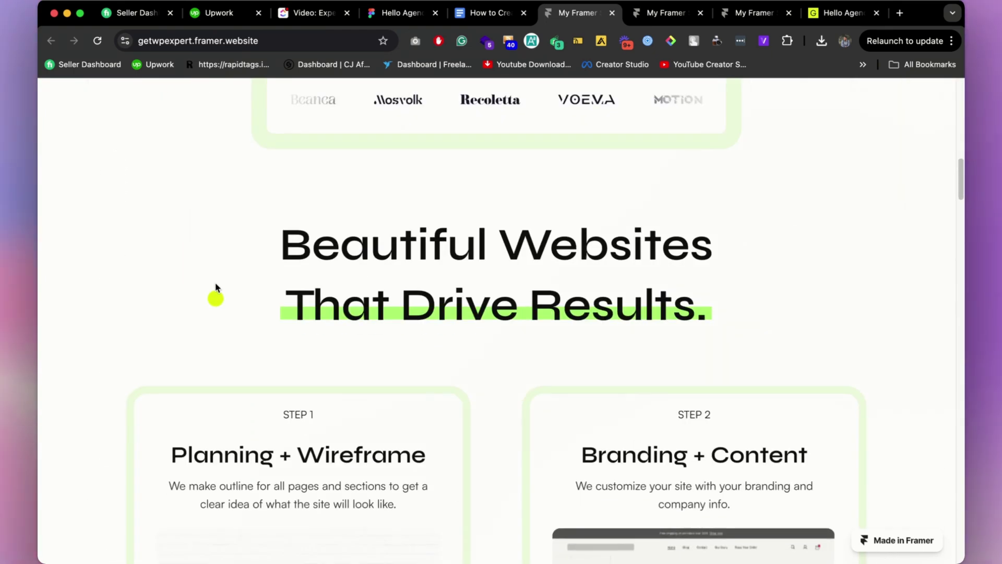
{"action": "scroll", "coordinate": [216, 287], "scroll_direction": "down", "scroll_amount": 12}
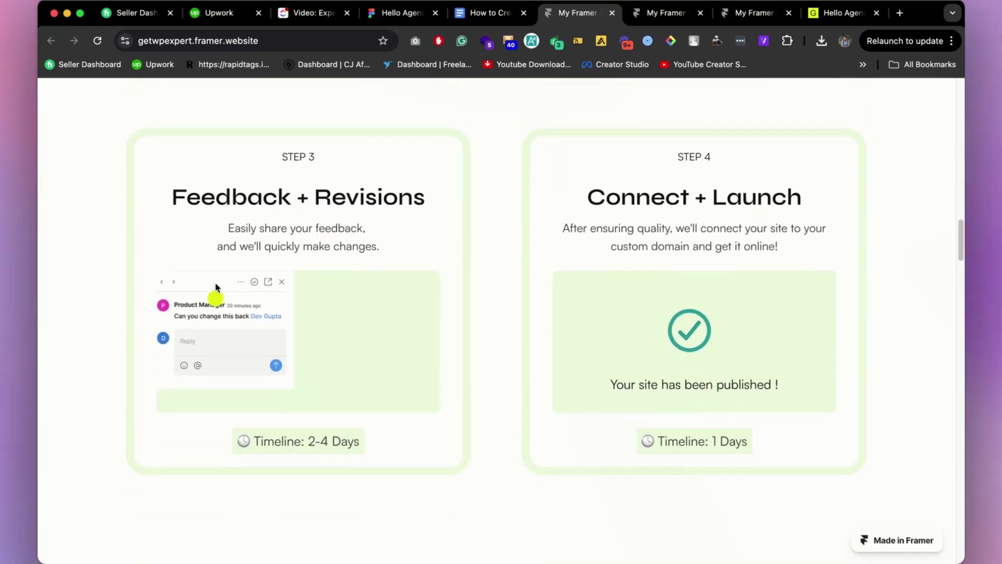
{"action": "scroll", "coordinate": [216, 287], "scroll_direction": "down", "scroll_amount": 20}
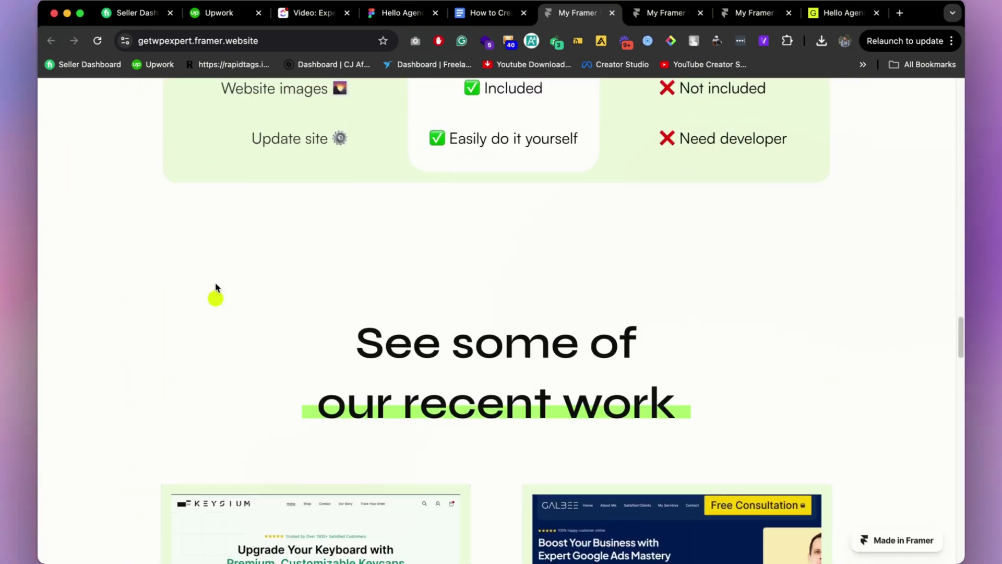
{"action": "scroll", "coordinate": [216, 287], "scroll_direction": "down", "scroll_amount": 20}
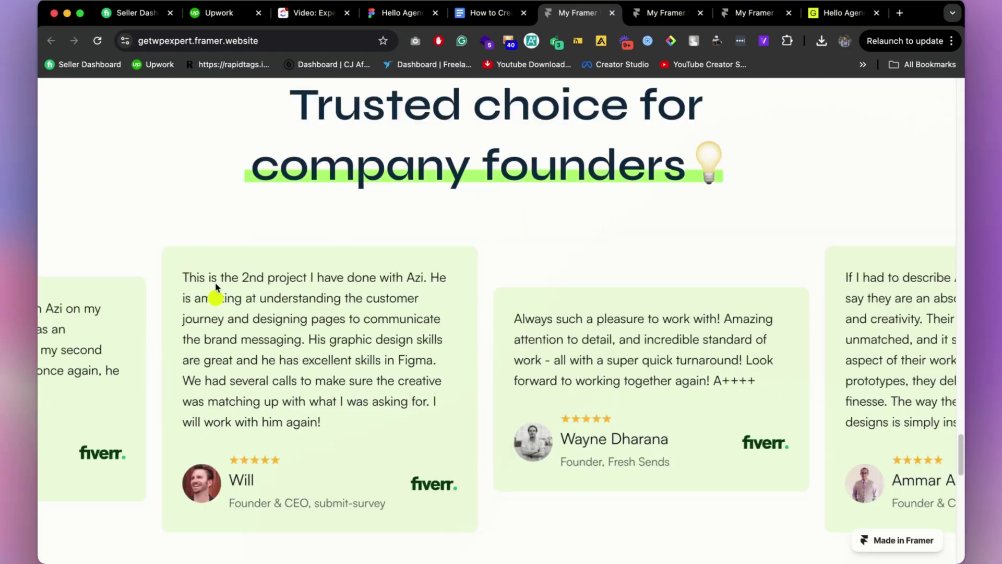
{"action": "scroll", "coordinate": [215, 287], "scroll_direction": "down", "scroll_amount": 15}
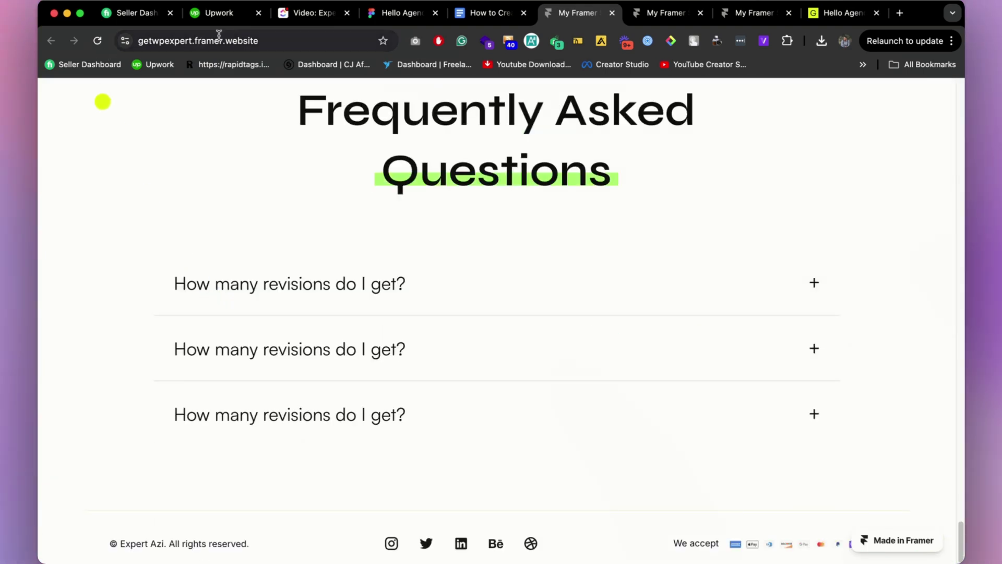
{"action": "left_click", "coordinate": [666, 16]}
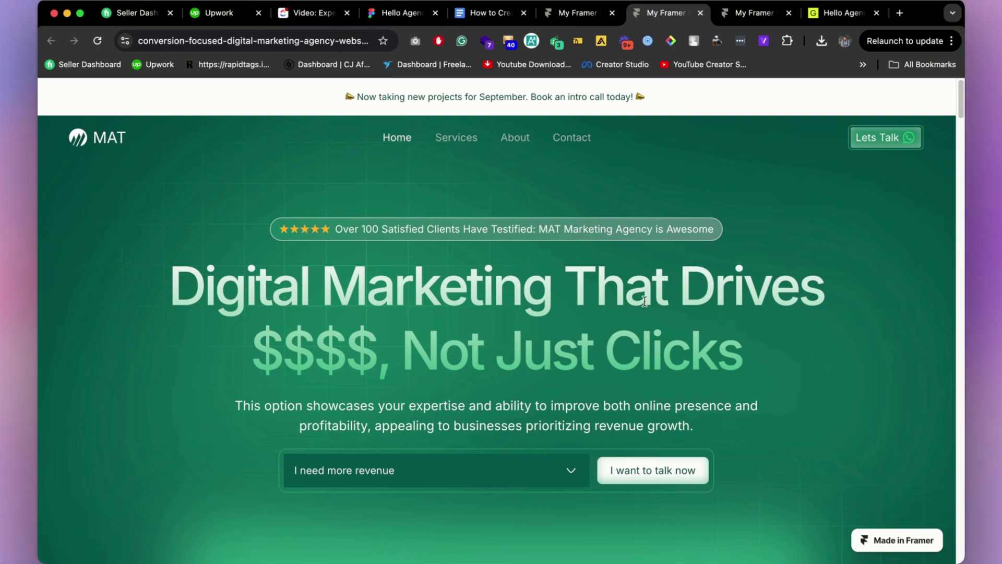
Scroll the MAT site, compare its SEO and Facebook Ads service tabs, and continue to the footer
{"action": "scroll", "coordinate": [645, 301], "scroll_direction": "down", "scroll_amount": 15}
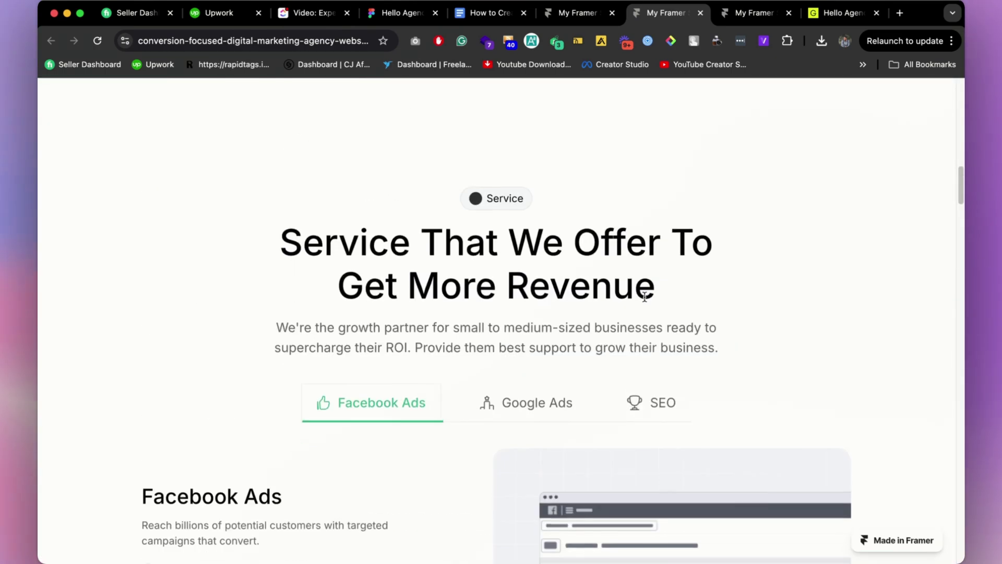
{"action": "scroll", "coordinate": [645, 298], "scroll_direction": "down", "scroll_amount": 5}
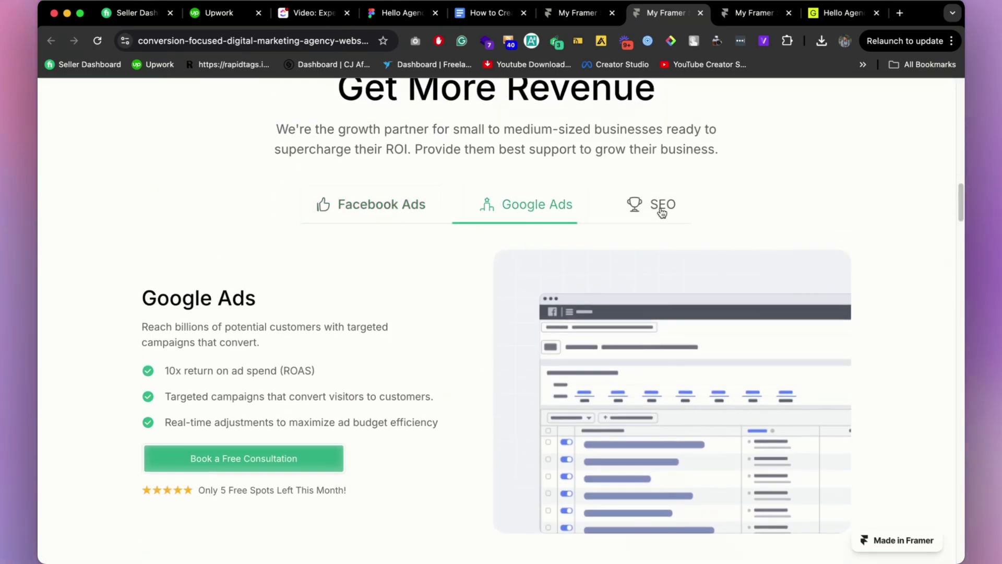
{"action": "left_click", "coordinate": [662, 209]}
{"action": "left_click", "coordinate": [376, 201]}
{"action": "scroll", "coordinate": [497, 342], "scroll_direction": "down", "scroll_amount": 8}
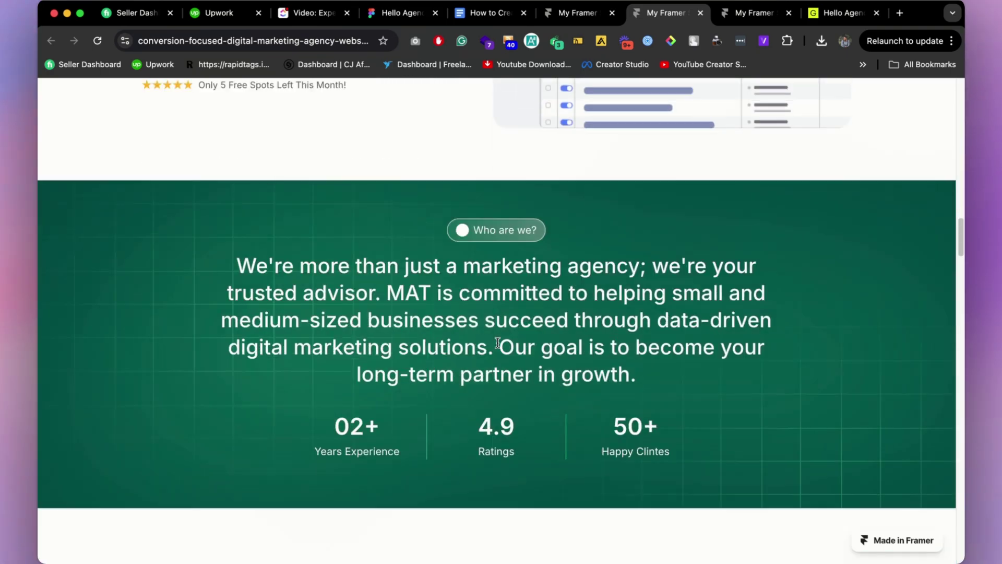
{"action": "scroll", "coordinate": [497, 342], "scroll_direction": "down", "scroll_amount": 15}
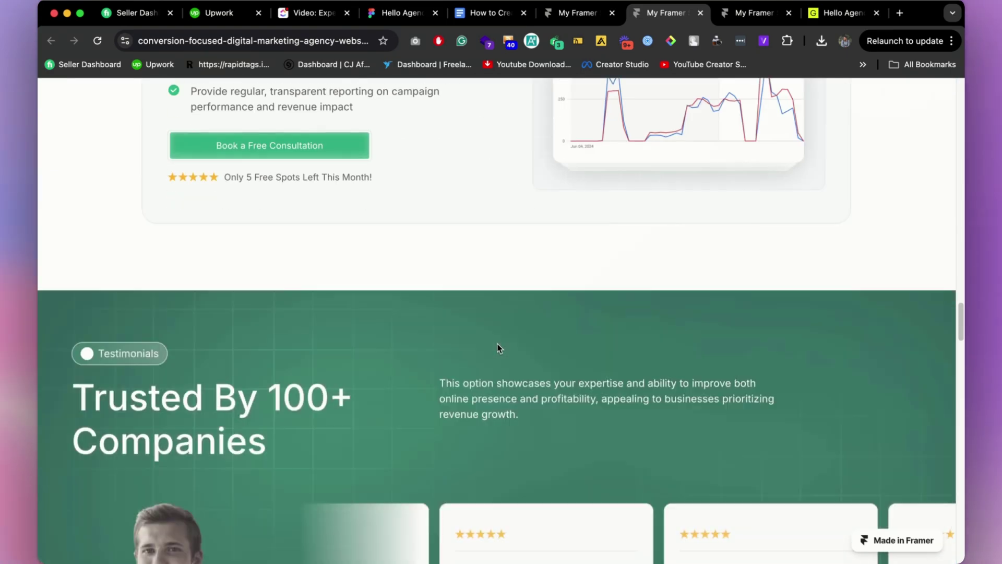
{"action": "scroll", "coordinate": [497, 345], "scroll_direction": "down", "scroll_amount": 20}
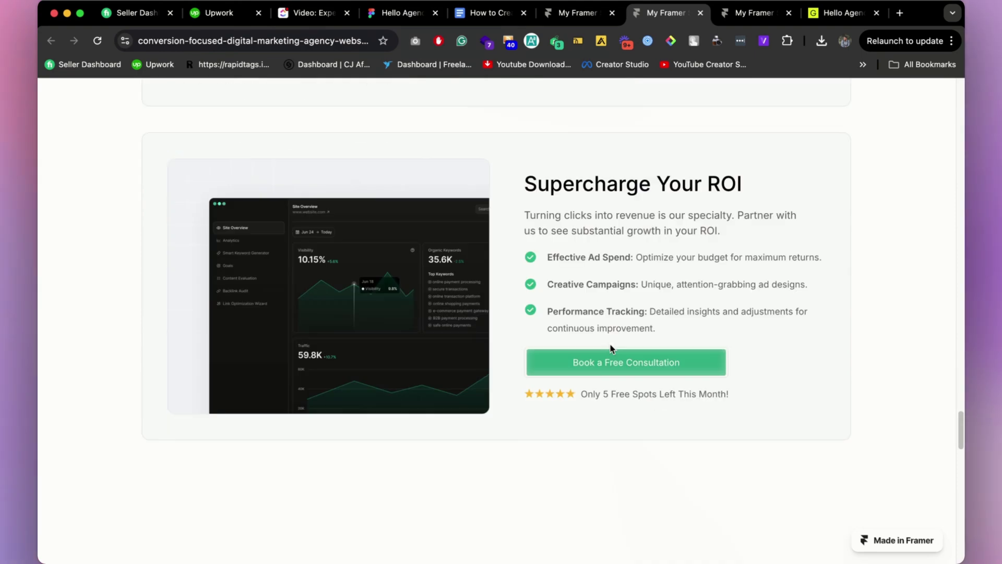
{"action": "scroll", "coordinate": [612, 349], "scroll_direction": "down", "scroll_amount": 15}
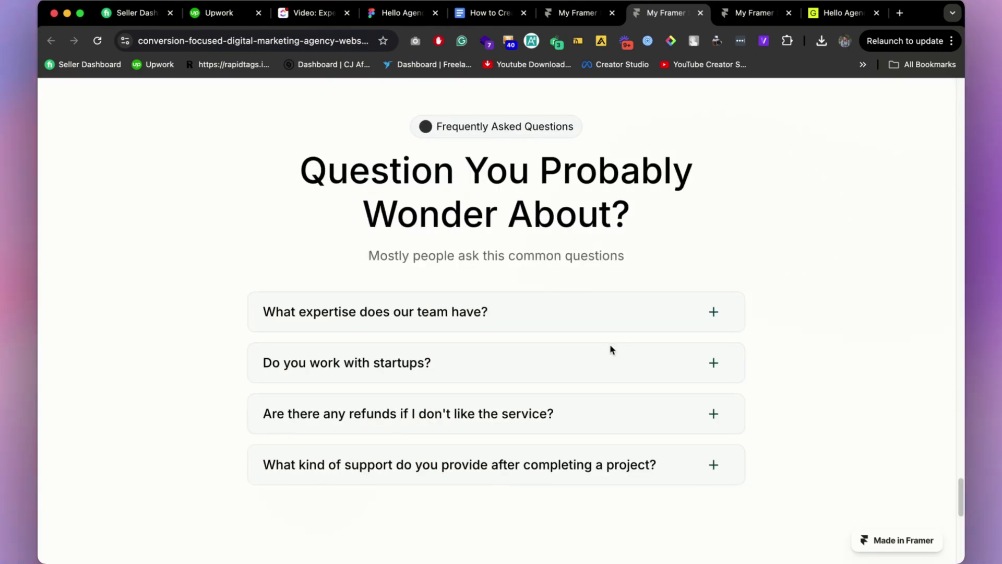
{"action": "scroll", "coordinate": [612, 348], "scroll_direction": "down", "scroll_amount": 10}
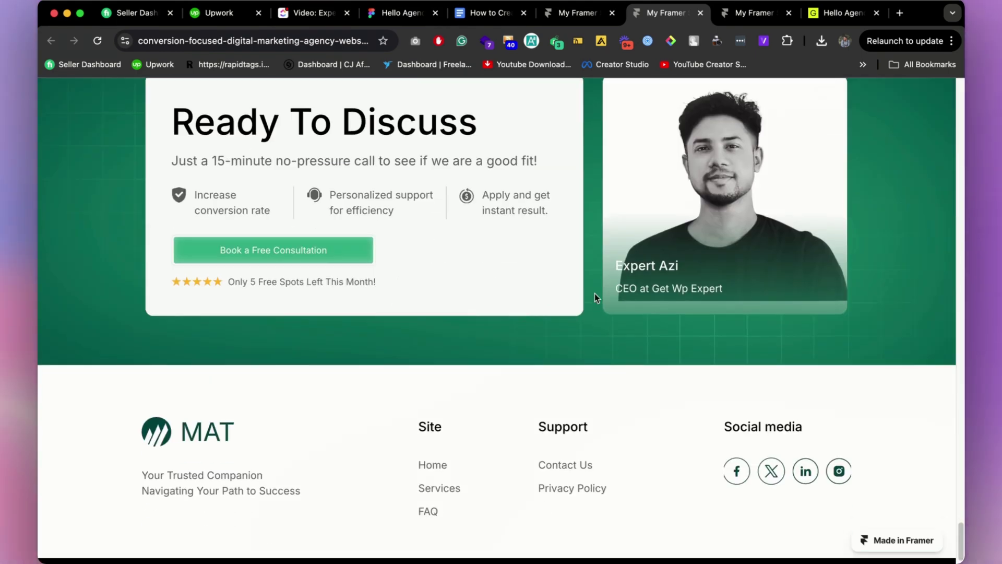
{"action": "scroll", "coordinate": [596, 300], "scroll_direction": "up", "scroll_amount": 20}
On getwpexpertv2.framer.website, scroll through 'Services that i offer' and 'Your growth is our priority'
{"action": "key", "text": "ctrl+Tab"}
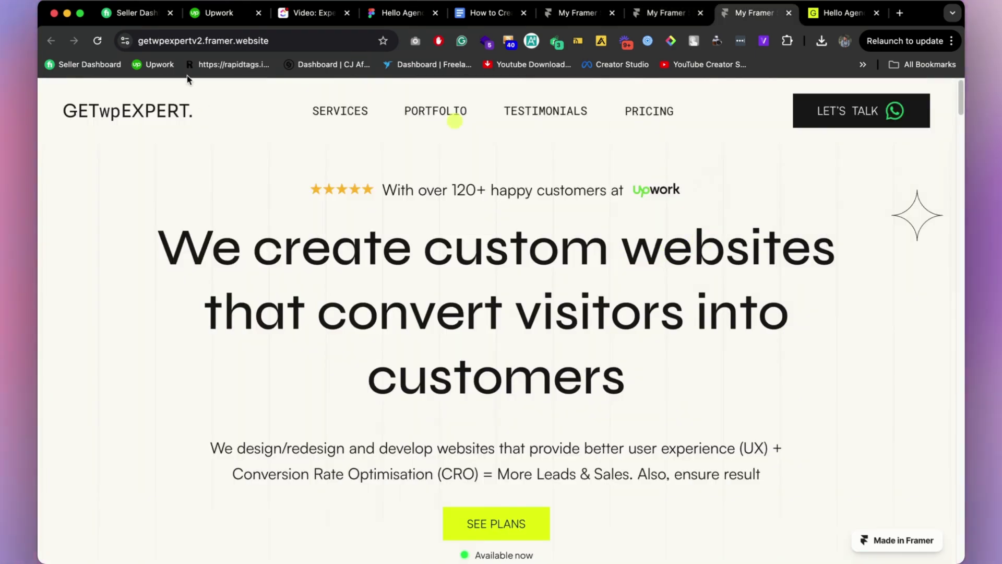
{"action": "scroll", "coordinate": [687, 211], "scroll_direction": "down", "scroll_amount": 4}
{"action": "scroll", "coordinate": [686, 210], "scroll_direction": "down", "scroll_amount": 3}
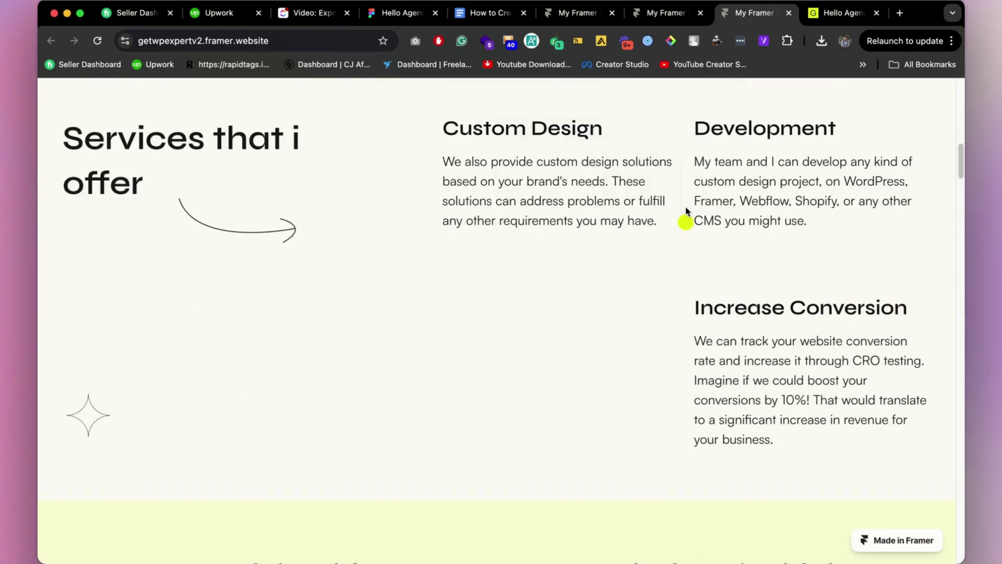
{"action": "scroll", "coordinate": [685, 216], "scroll_direction": "up", "scroll_amount": 8}
{"action": "scroll", "coordinate": [685, 216], "scroll_direction": "down", "scroll_amount": 4}
{"action": "scroll", "coordinate": [685, 209], "scroll_direction": "down", "scroll_amount": 15}
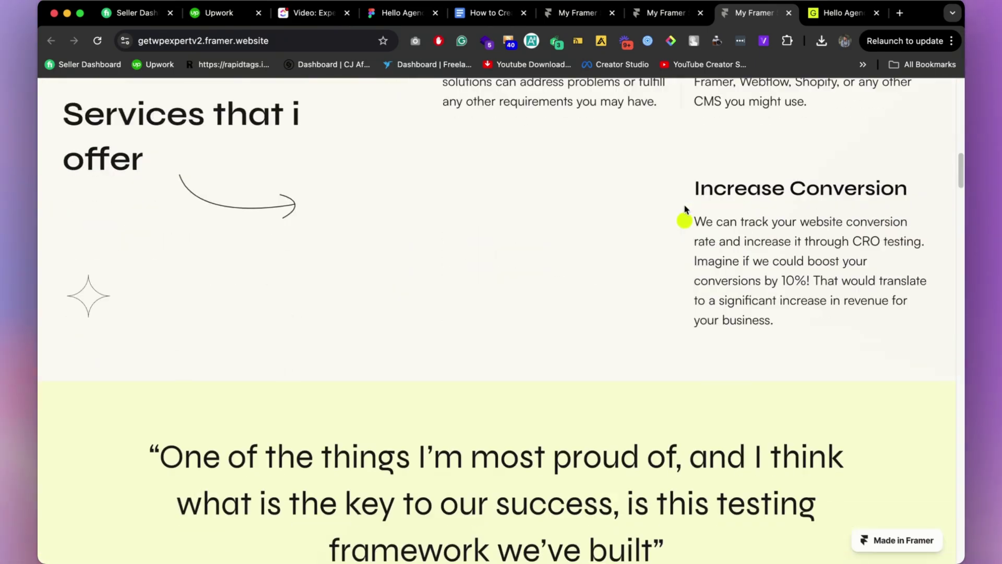
{"action": "scroll", "coordinate": [685, 214], "scroll_direction": "down", "scroll_amount": 15}
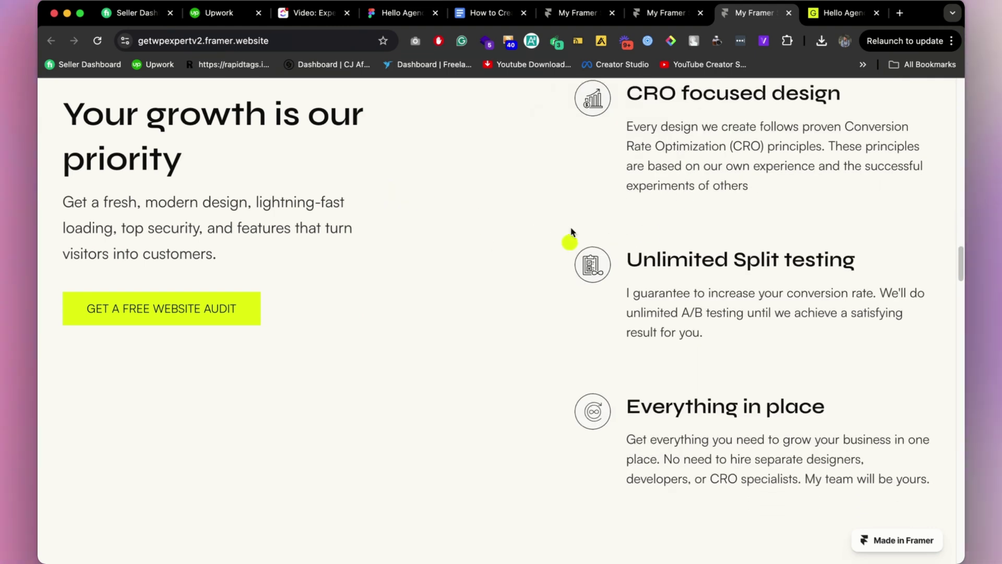
{"action": "scroll", "coordinate": [571, 232], "scroll_direction": "down", "scroll_amount": 3}
{"action": "scroll", "coordinate": [571, 232], "scroll_direction": "up", "scroll_amount": 20}
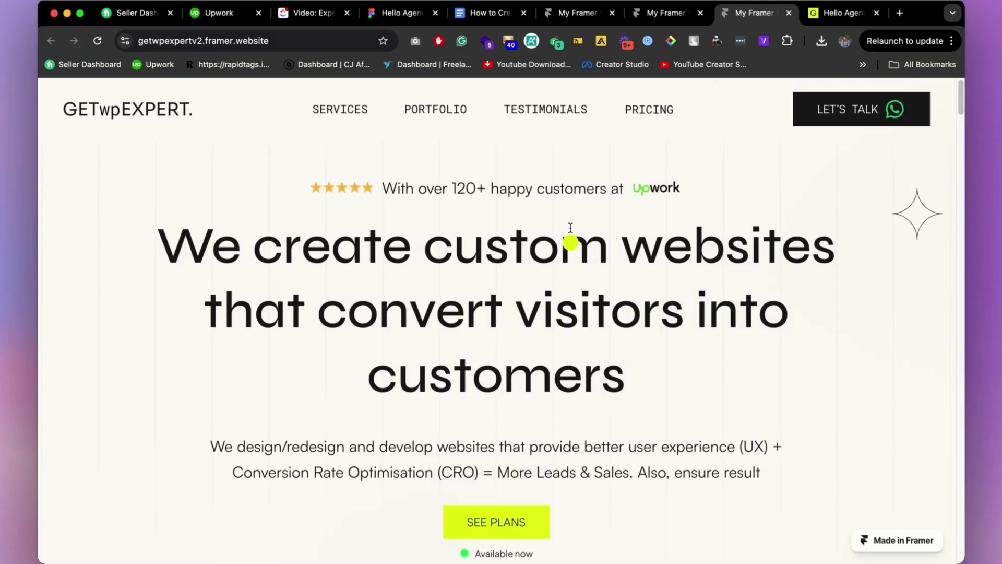